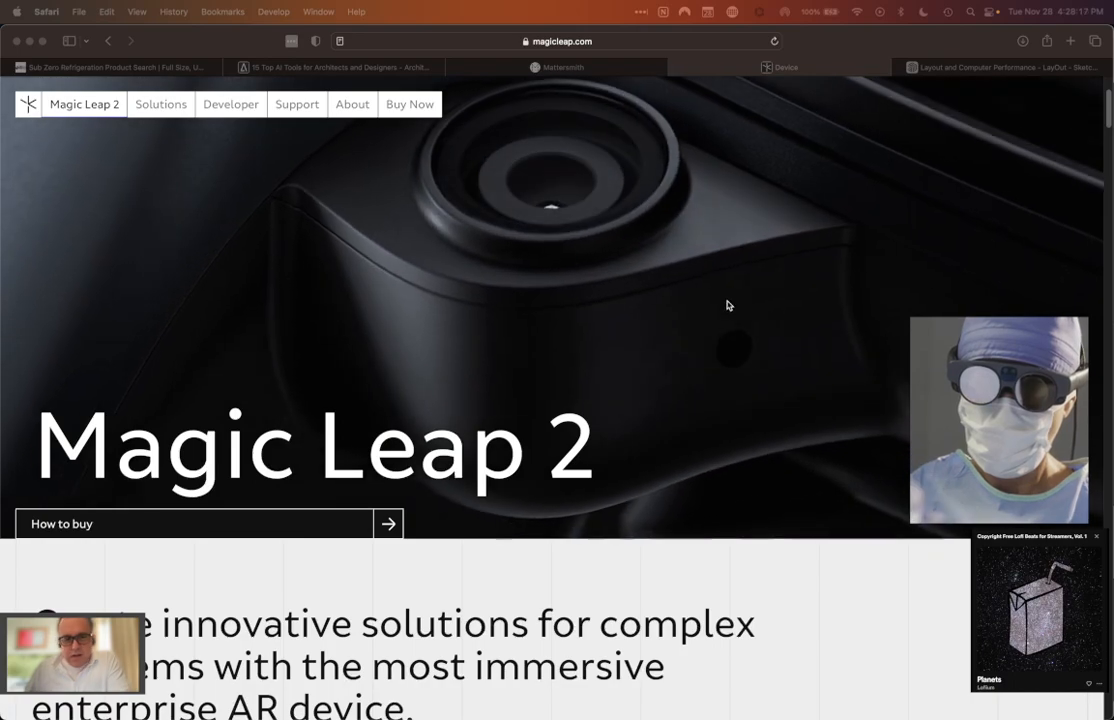
Step: Examine the Magic Leap 2 product page from its opening banner through to the AR, VR and passthrough VR comparison table
scroll(708, 369, "down", 1)
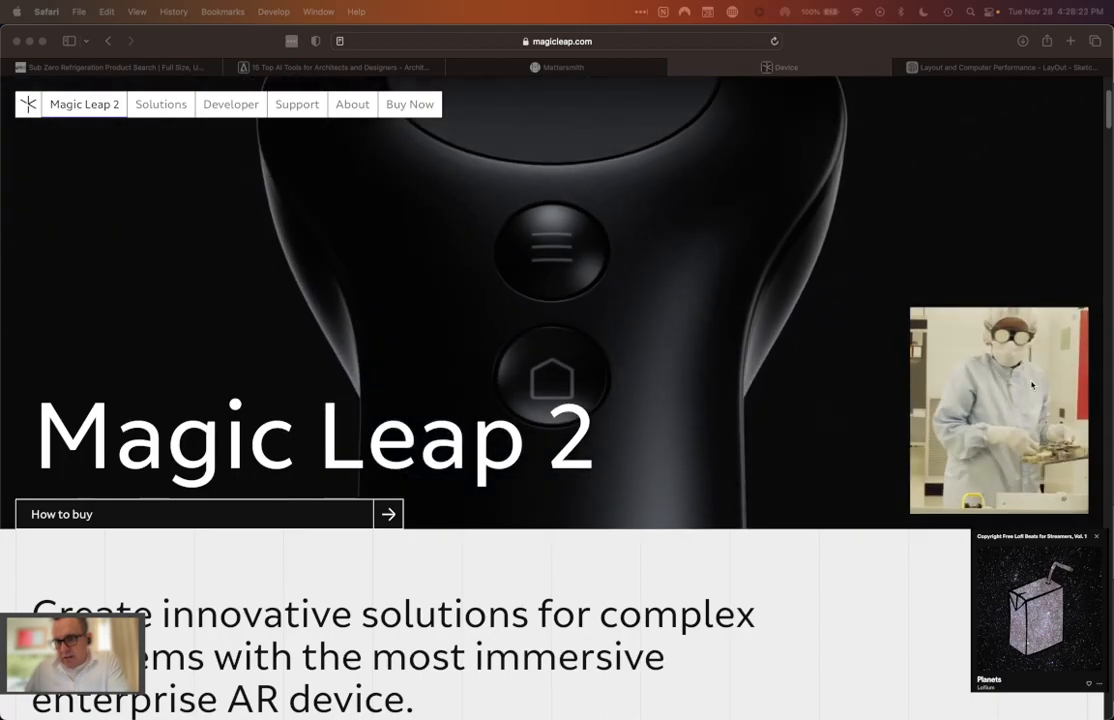
scroll(644, 400, "down", 2)
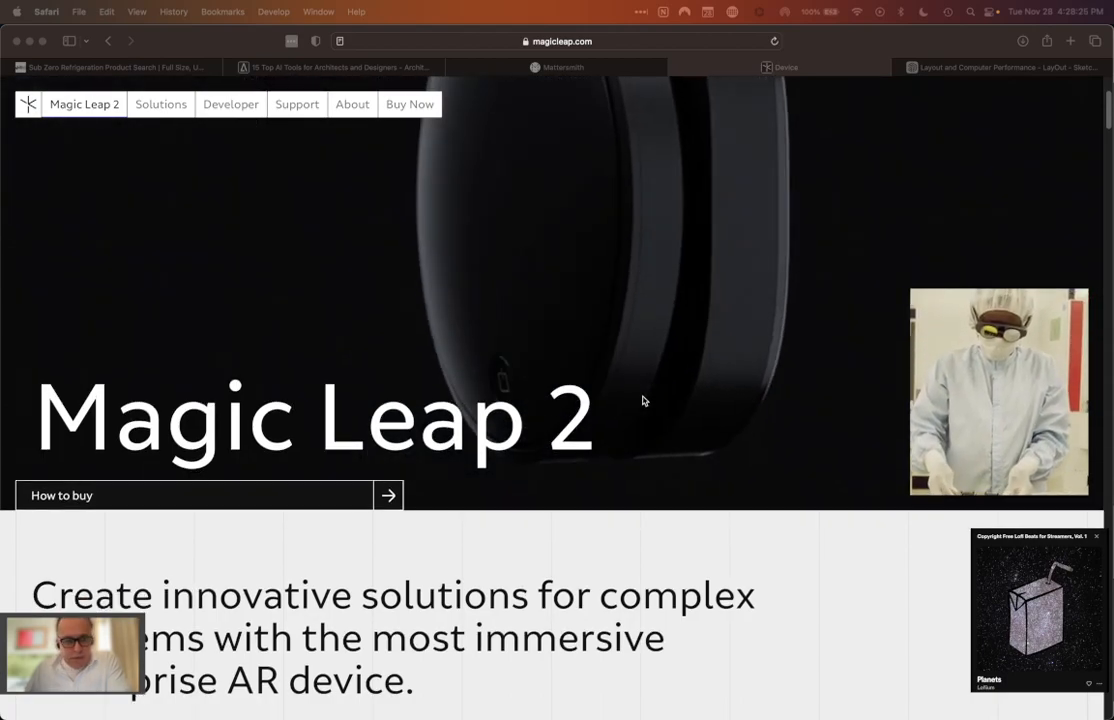
scroll(644, 400, "down", 10)
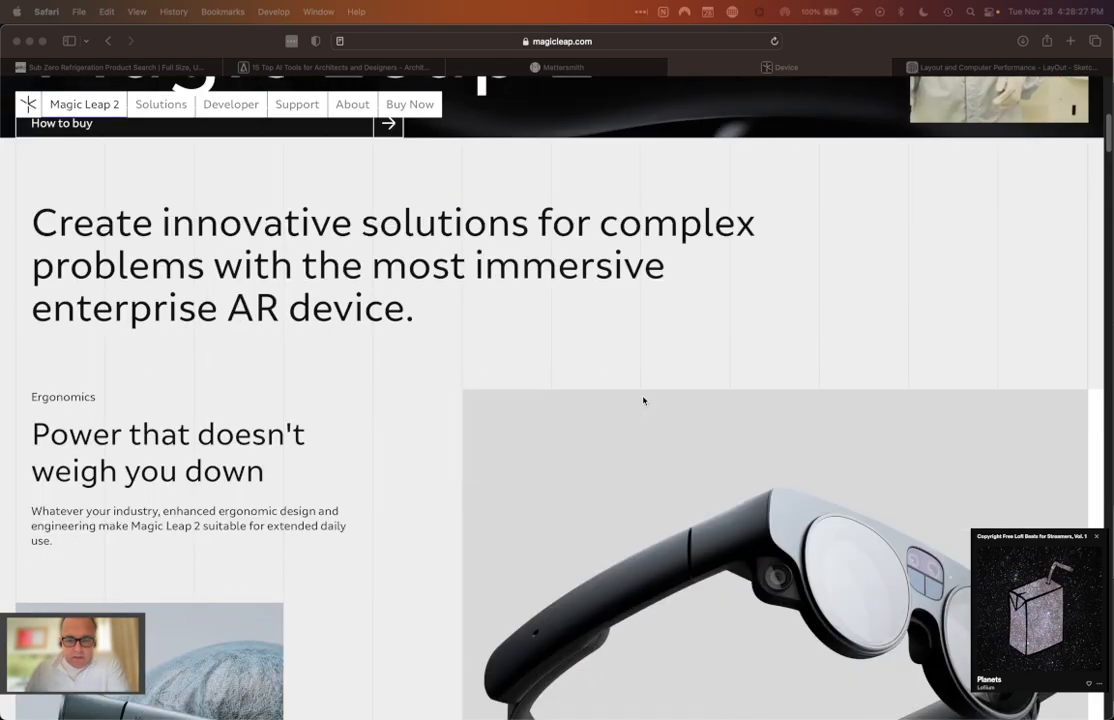
scroll(644, 400, "down", 10)
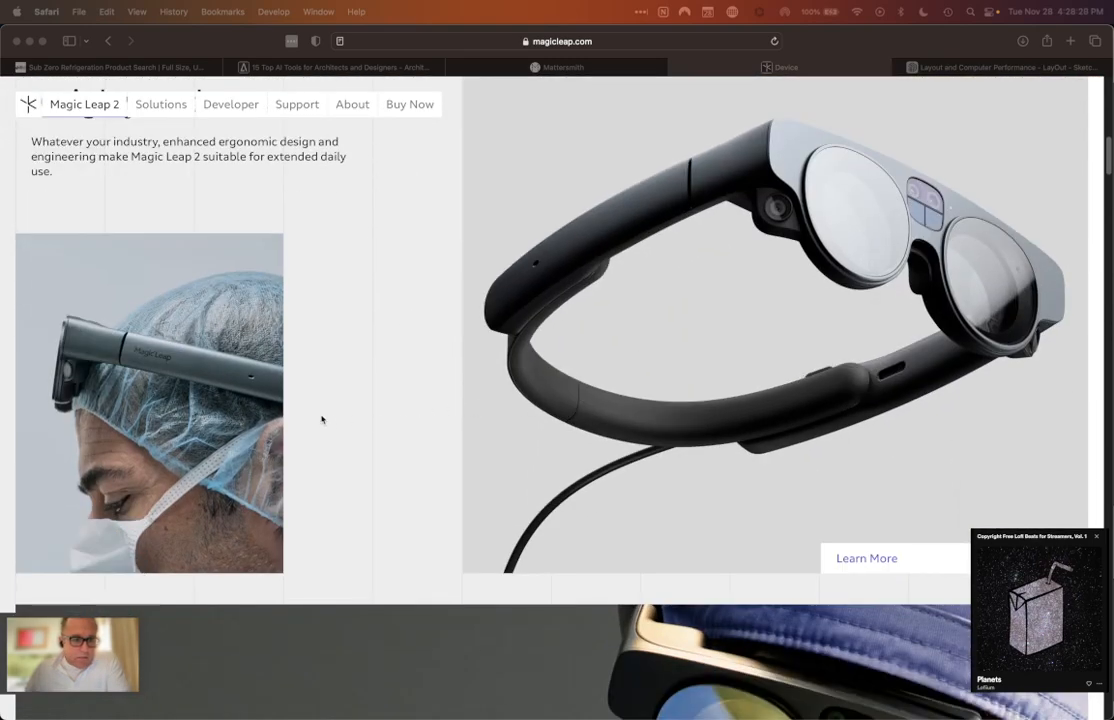
scroll(143, 373, "up", 3)
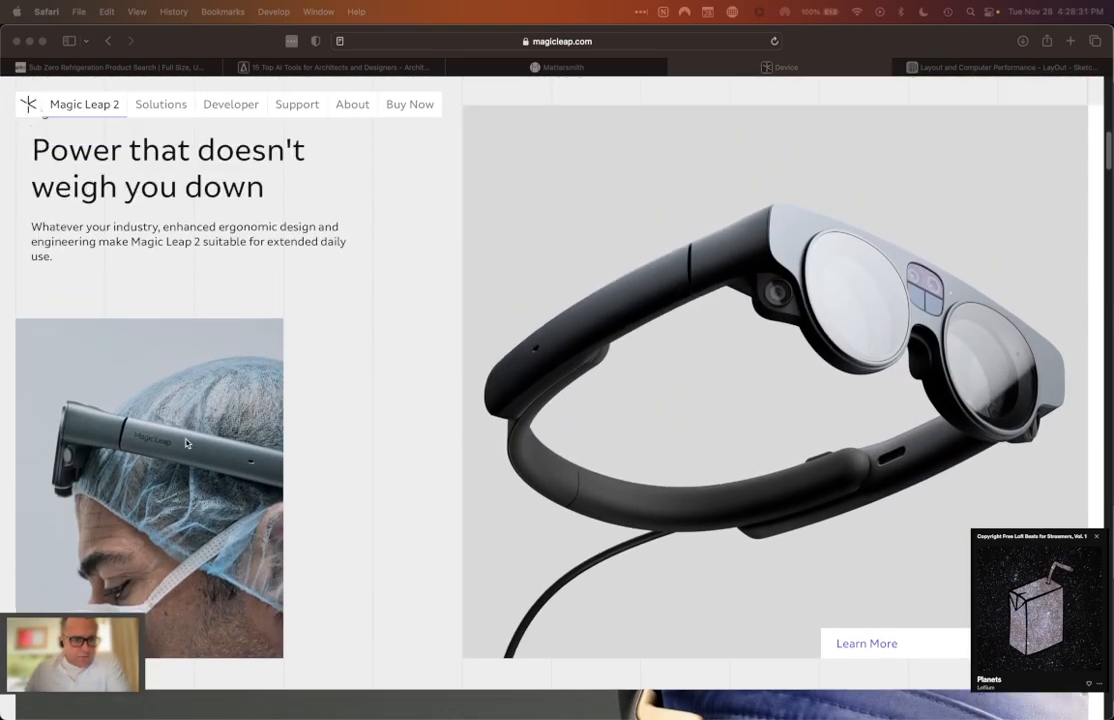
scroll(240, 406, "down", 15)
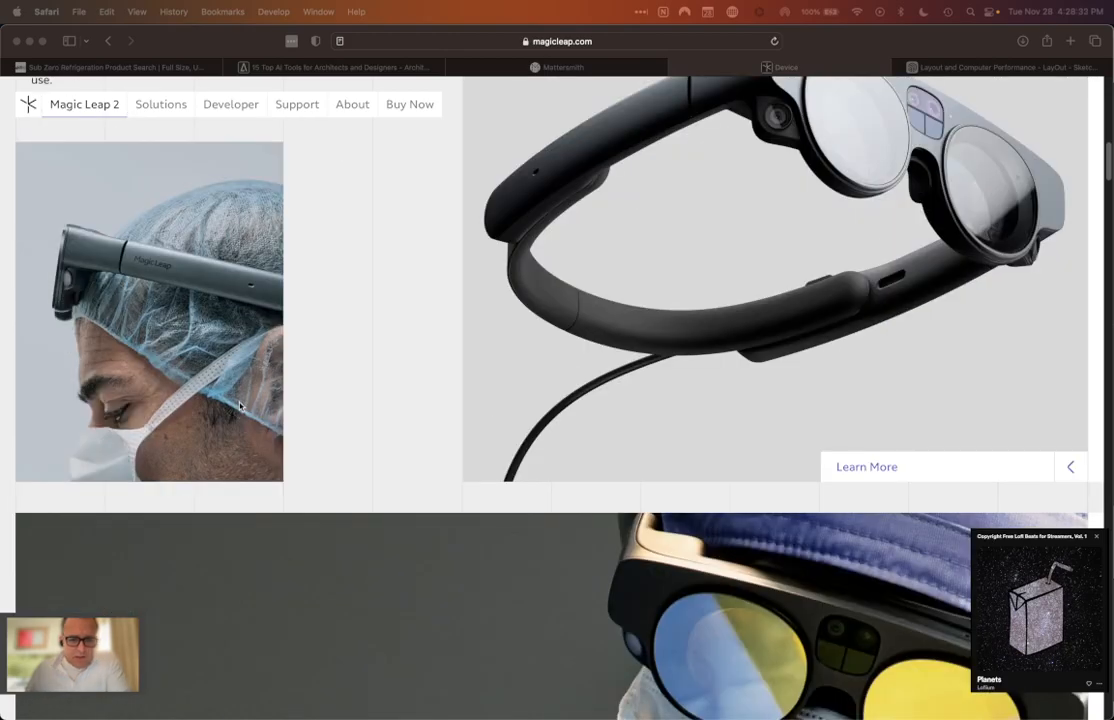
scroll(257, 410, "down", 17)
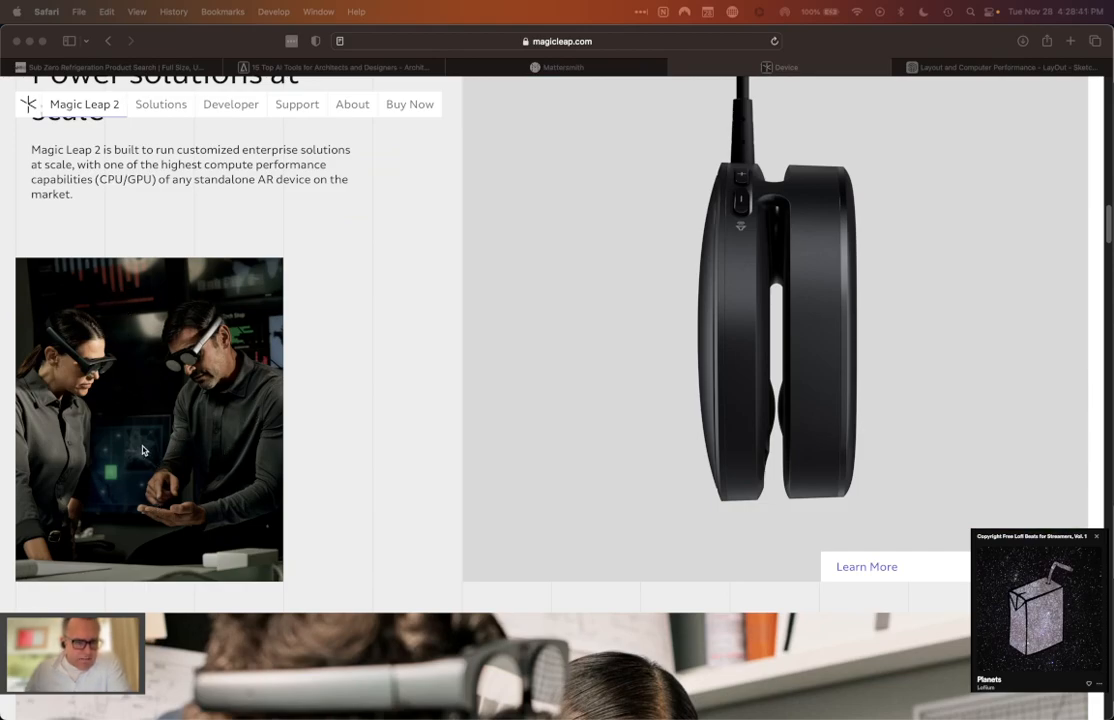
scroll(141, 451, "down", 12)
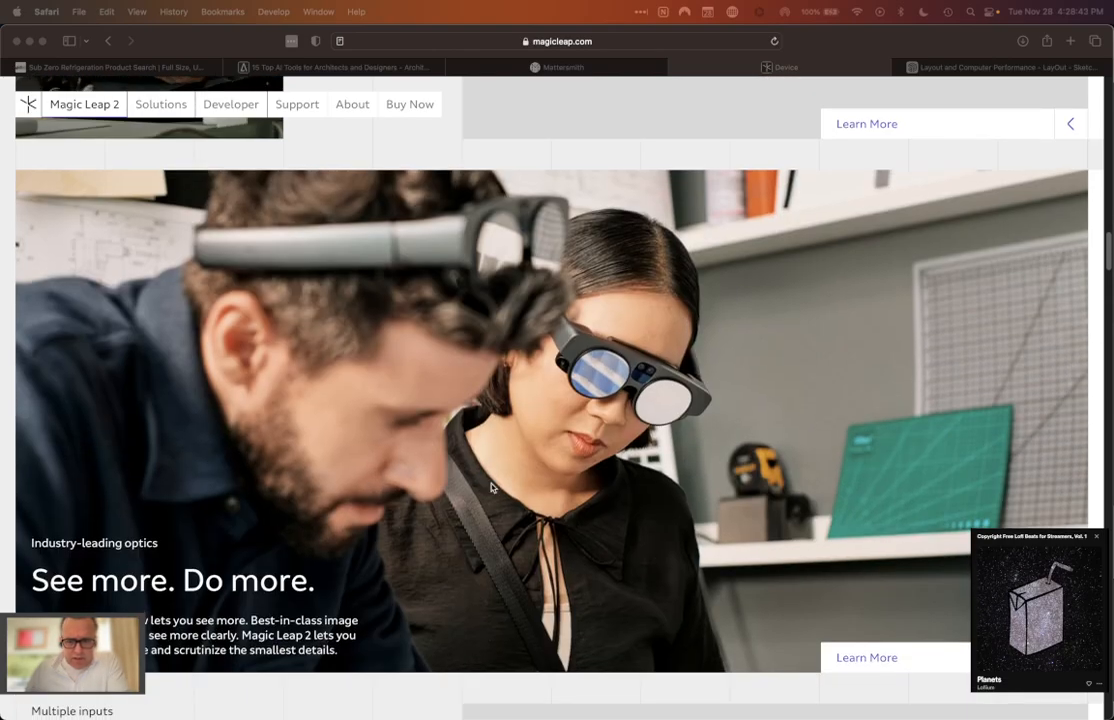
scroll(677, 520, "down", 10)
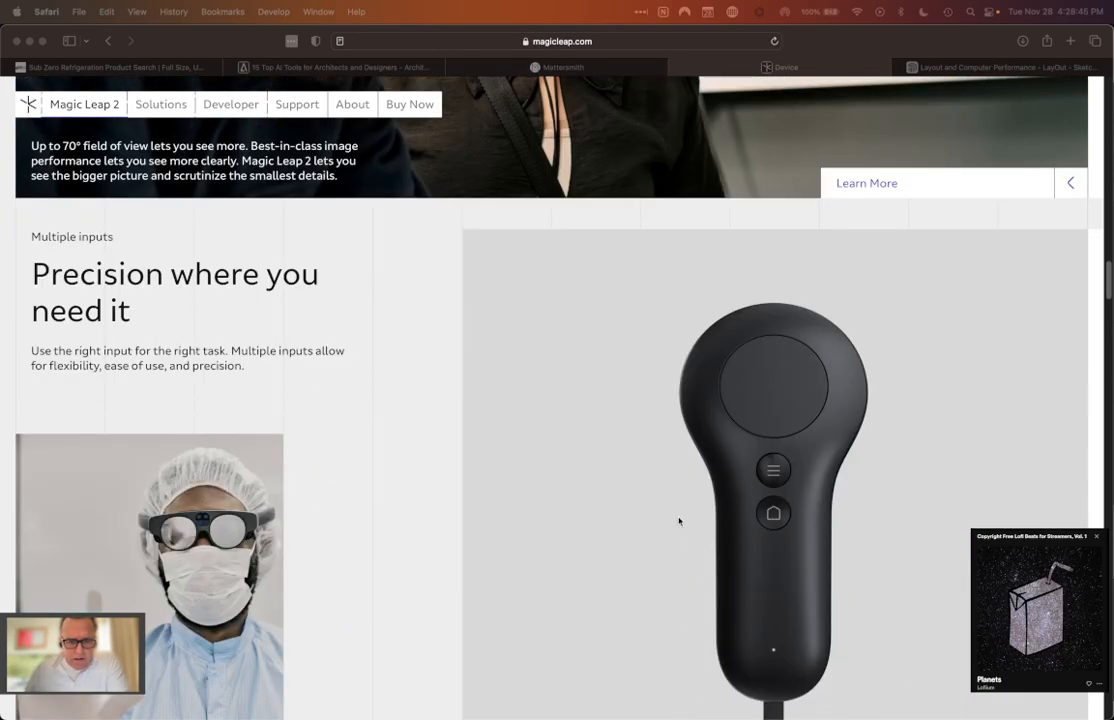
scroll(678, 521, "down", 18)
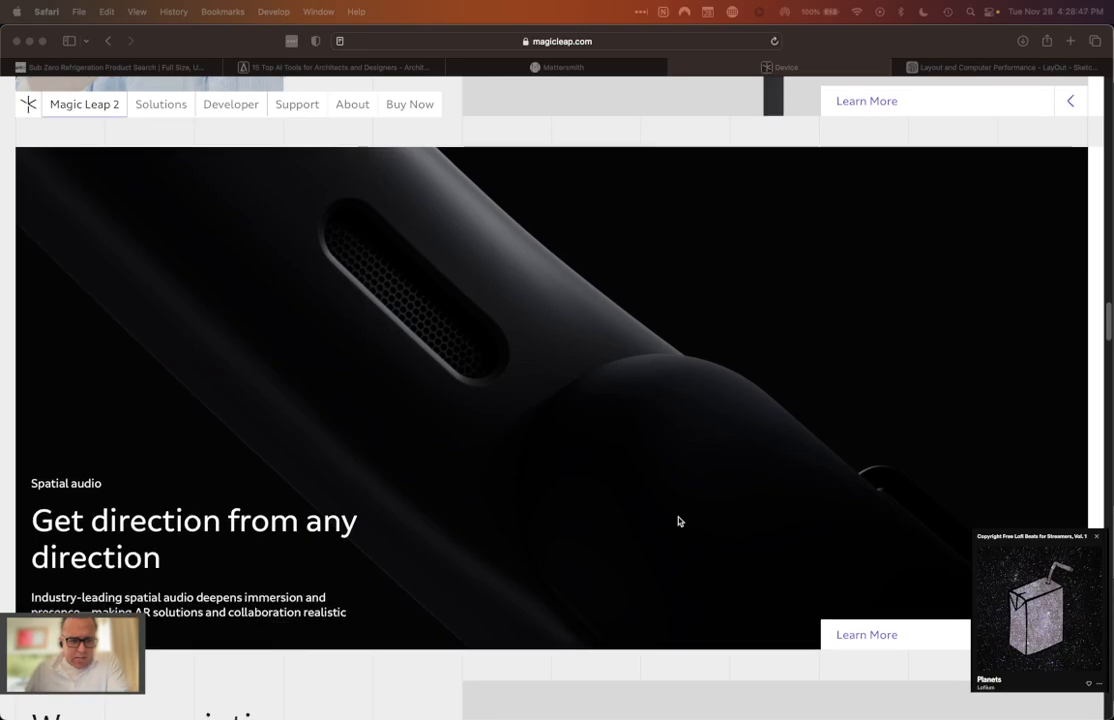
scroll(678, 521, "down", 10)
scroll(678, 521, "down", 18)
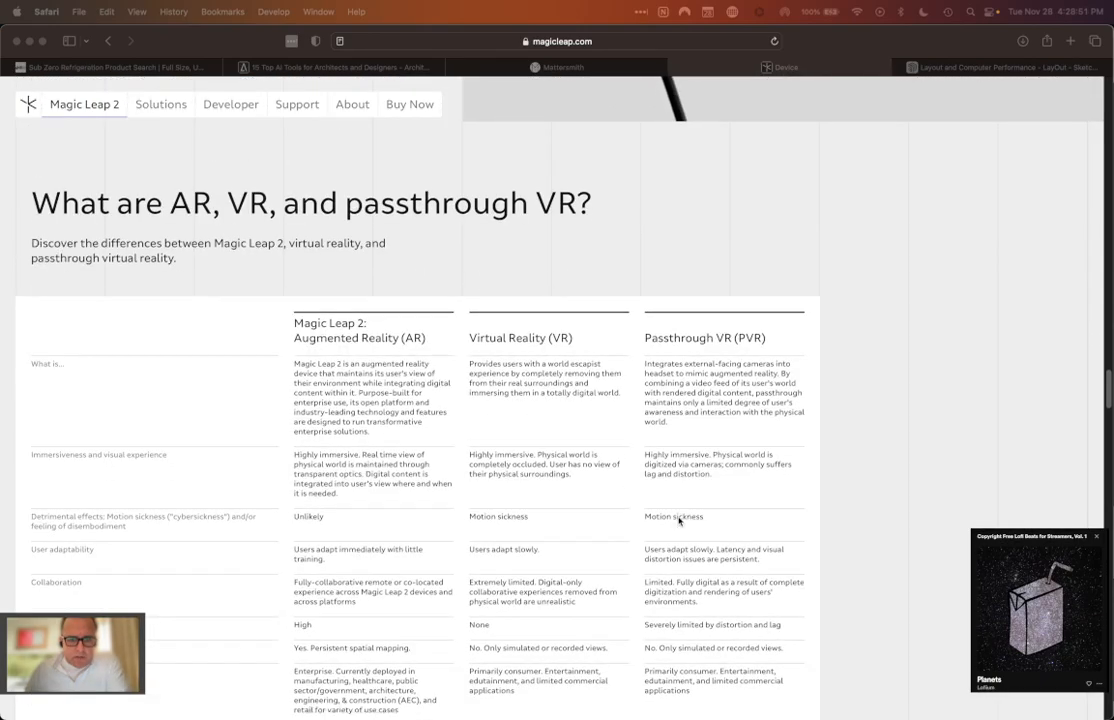
Step: Review the Magic Leap 2 feature sections in reverse, from spatial audio back to the opening banner
scroll(678, 521, "up", 18)
scroll(690, 528, "down", 3)
scroll(693, 531, "up", 15)
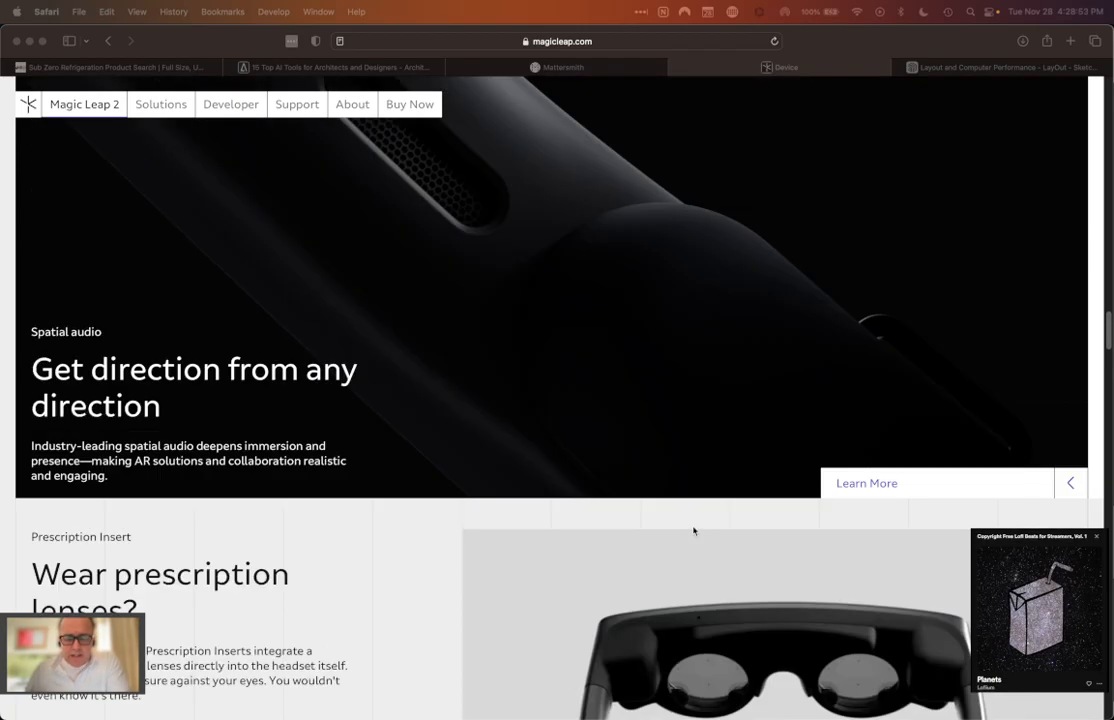
scroll(693, 531, "up", 3)
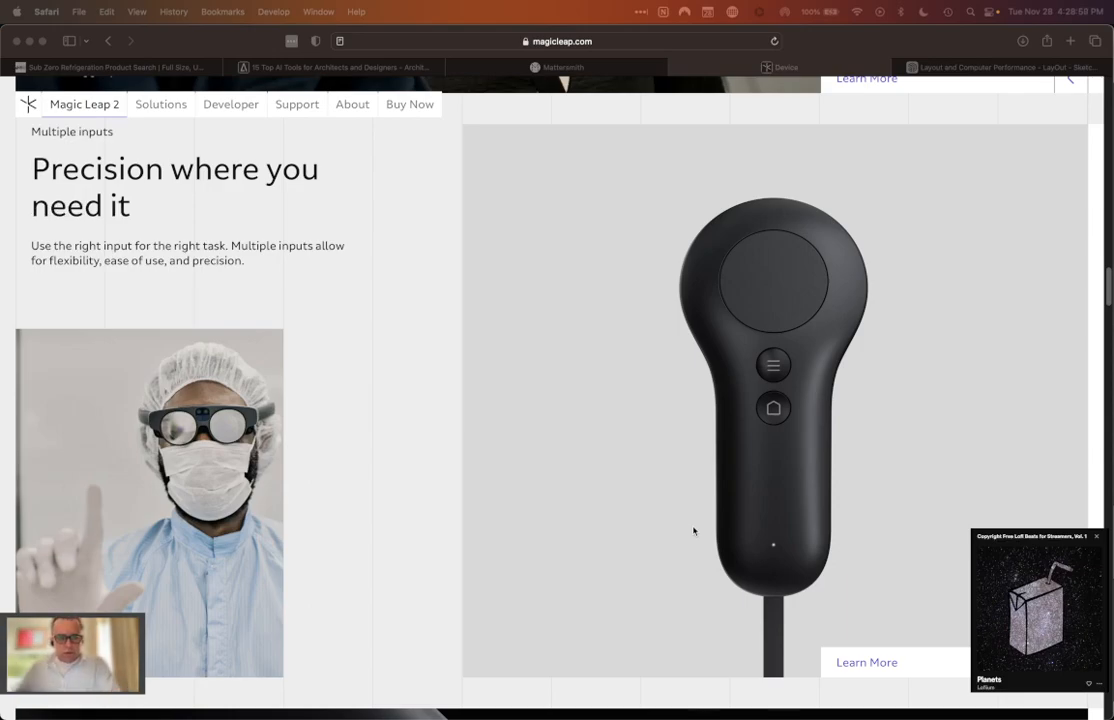
scroll(697, 456, "up", 10)
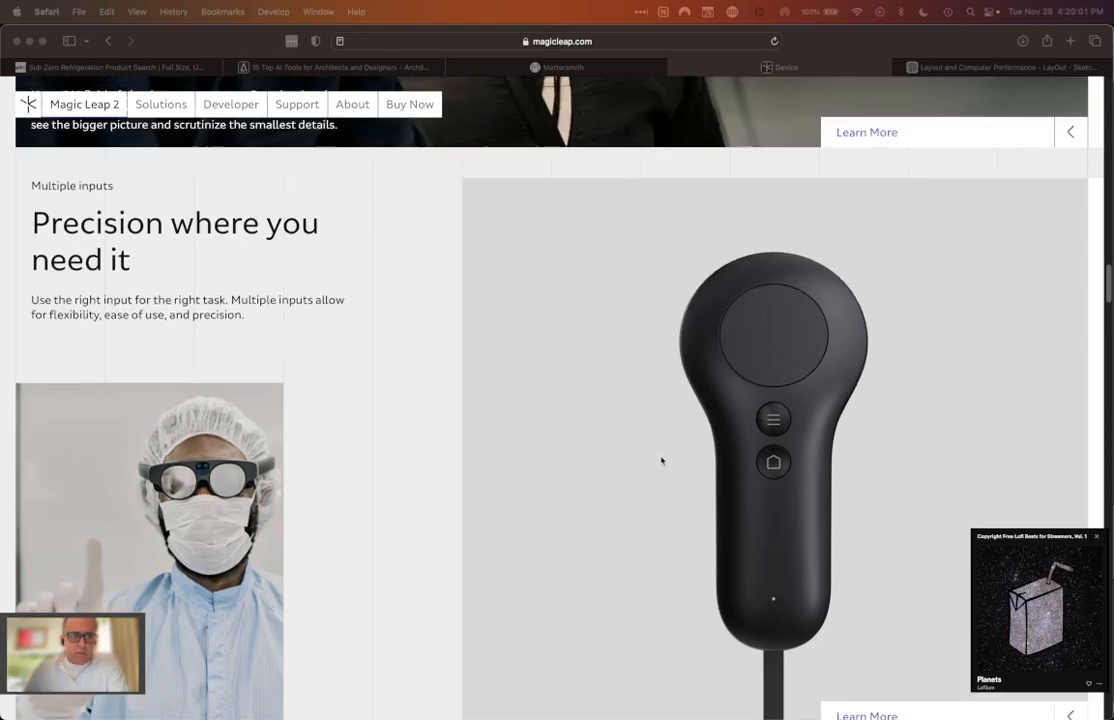
scroll(662, 461, "up", 1)
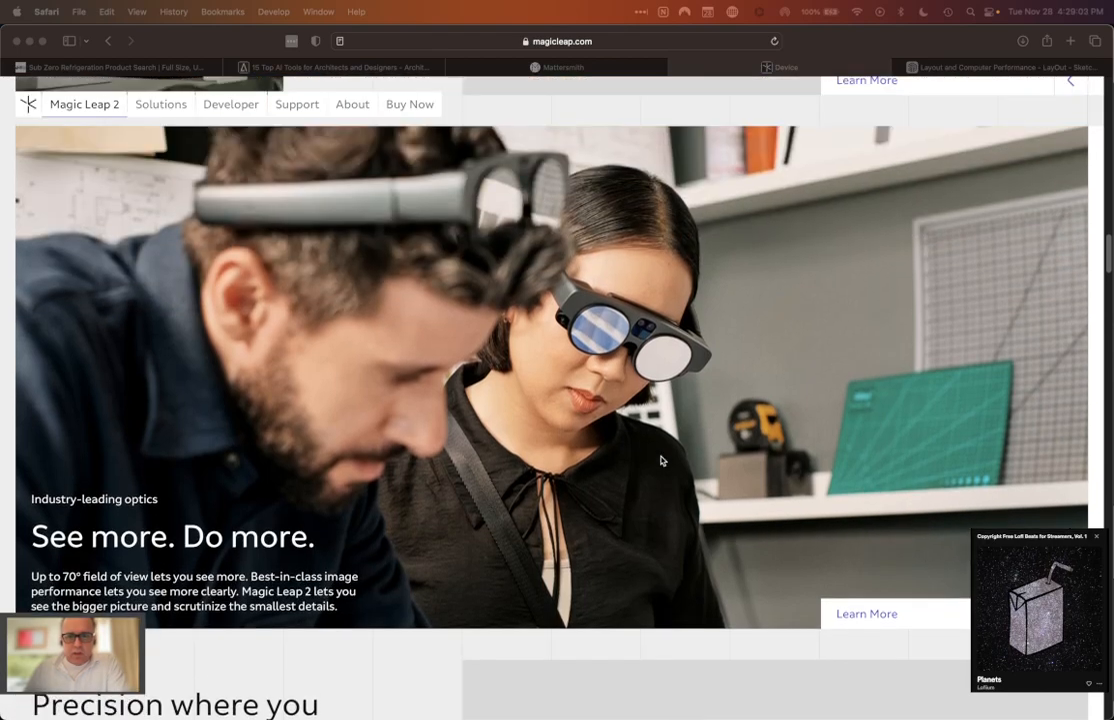
scroll(661, 461, "up", 8)
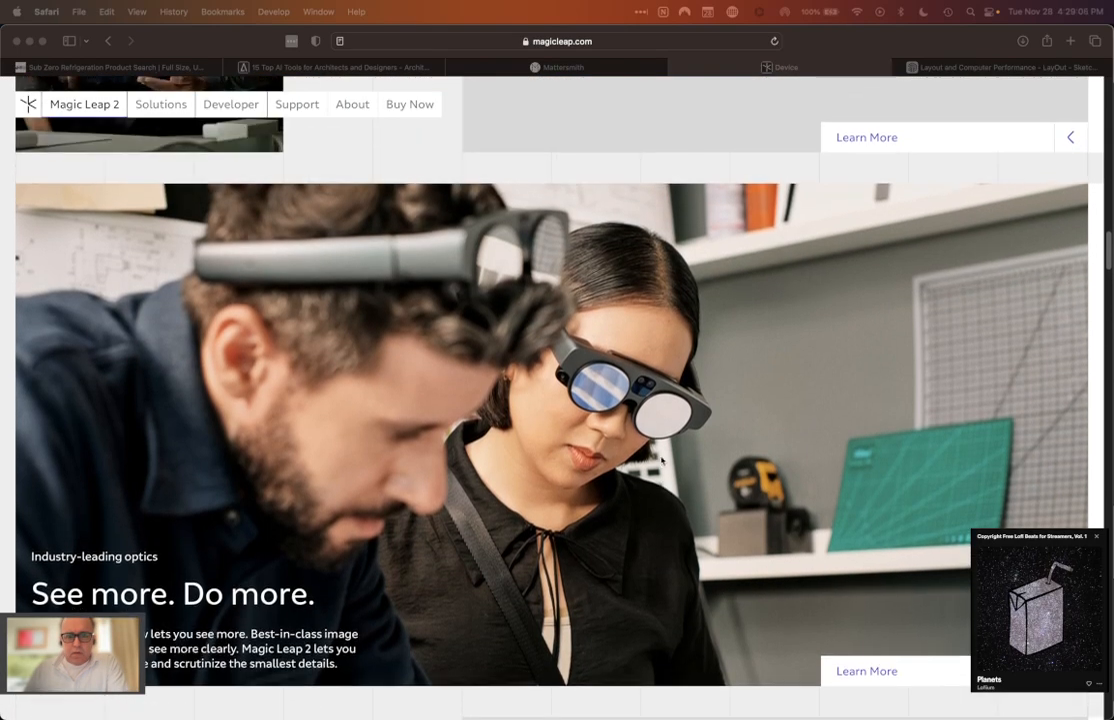
scroll(661, 461, "up", 4)
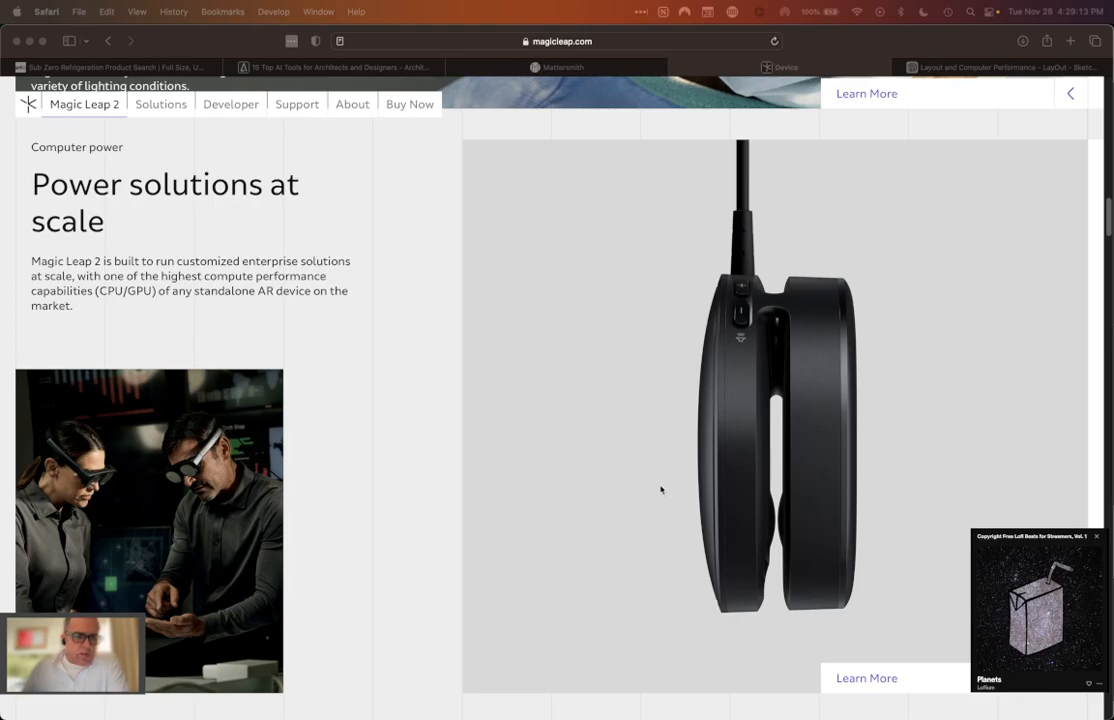
scroll(661, 490, "up", 9)
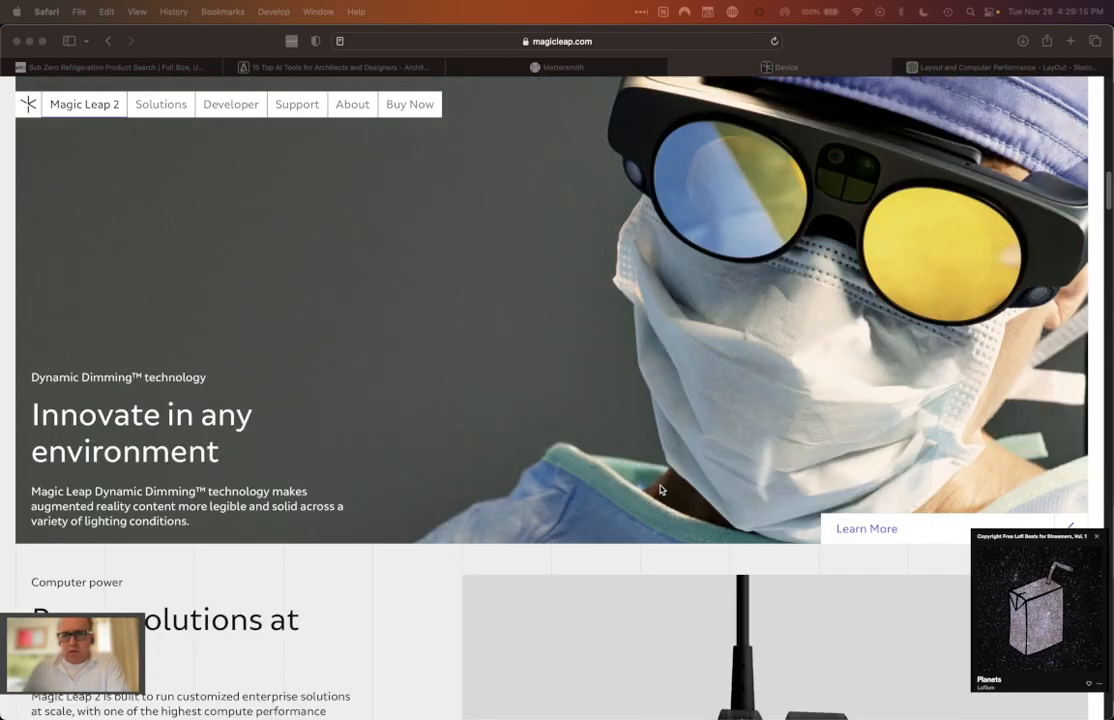
scroll(660, 490, "up", 15)
scroll(660, 490, "up", 8)
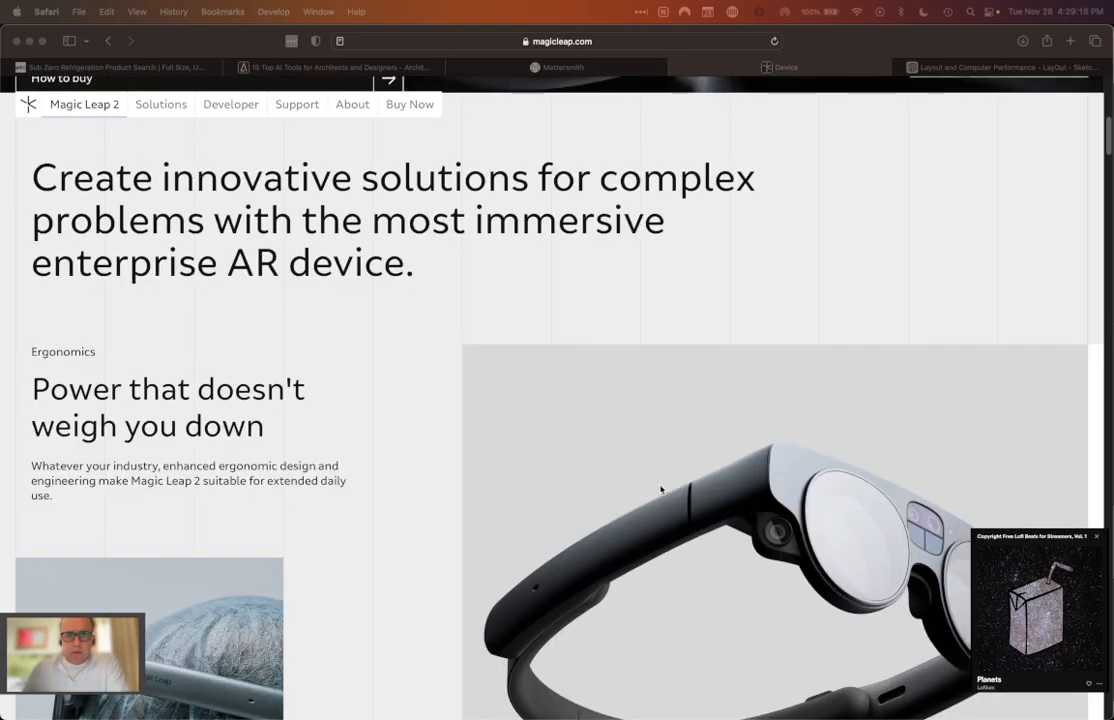
scroll(660, 490, "up", 3)
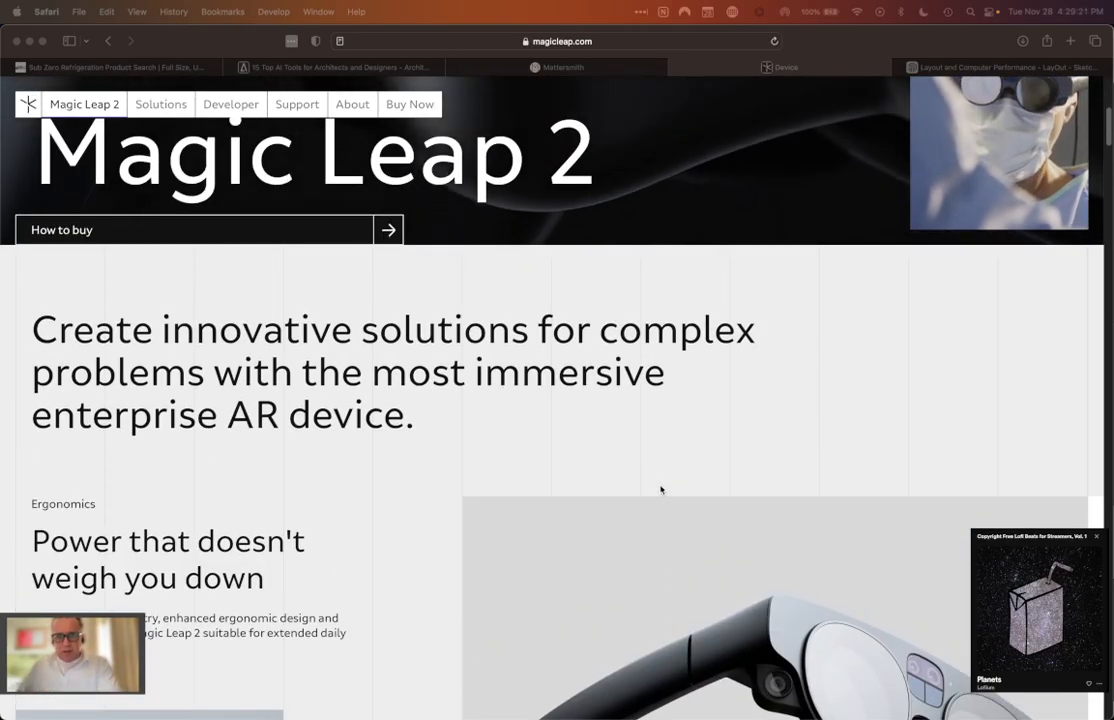
scroll(660, 490, "up", 10)
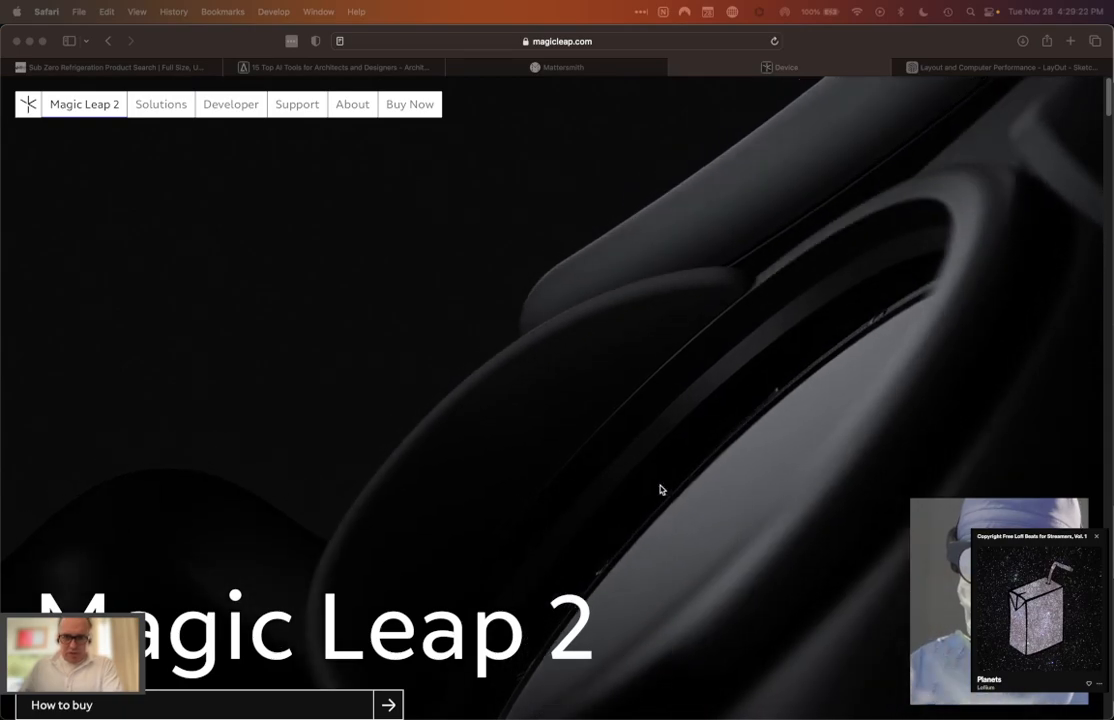
scroll(660, 490, "down", 2)
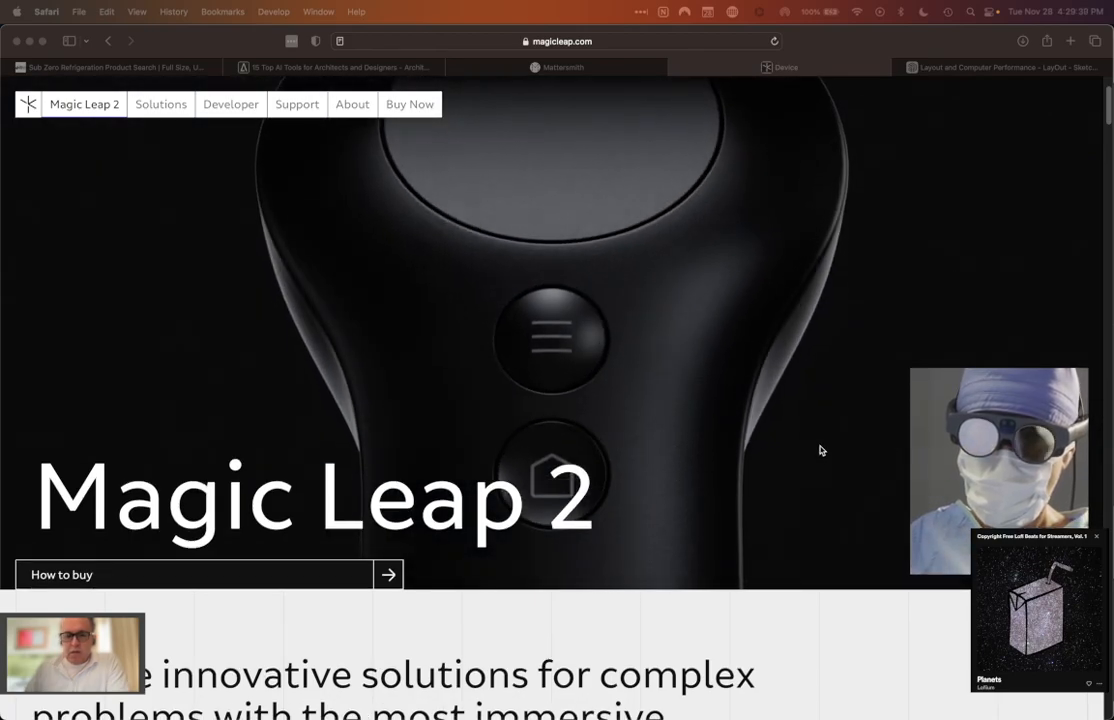
scroll(821, 451, "down", 1)
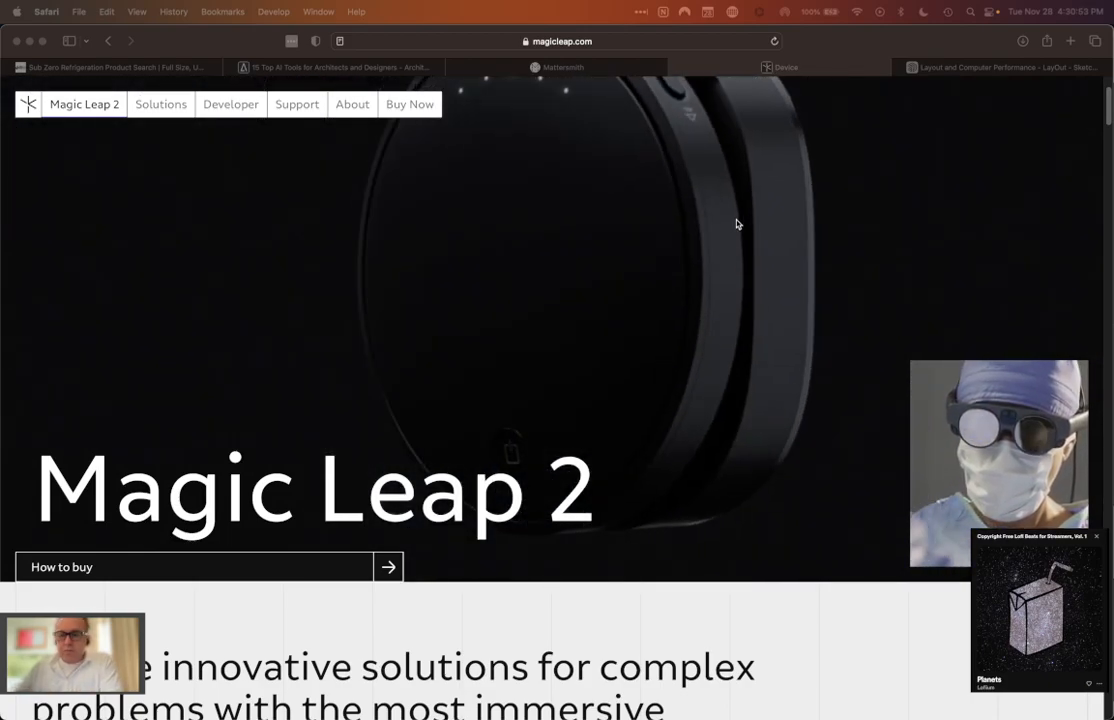
Step: Open the SketchUp forum thread "Layout and Computer Performance" and read the first reply about document approach and hardware
left_click(951, 74)
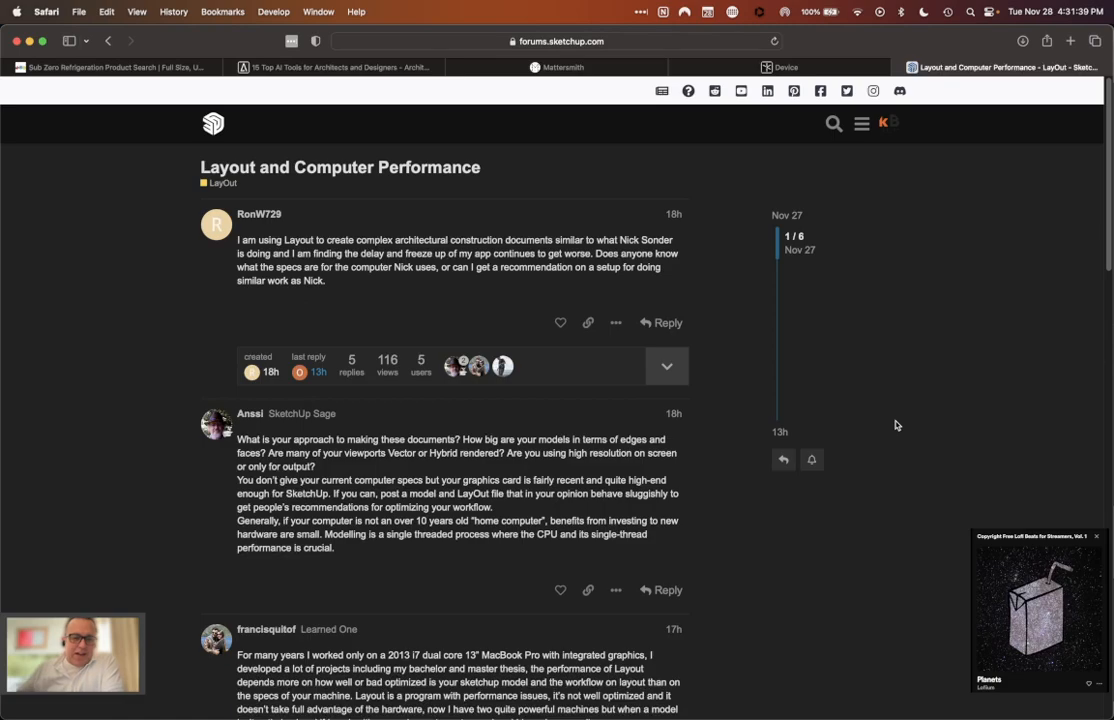
scroll(866, 450, "down", 4)
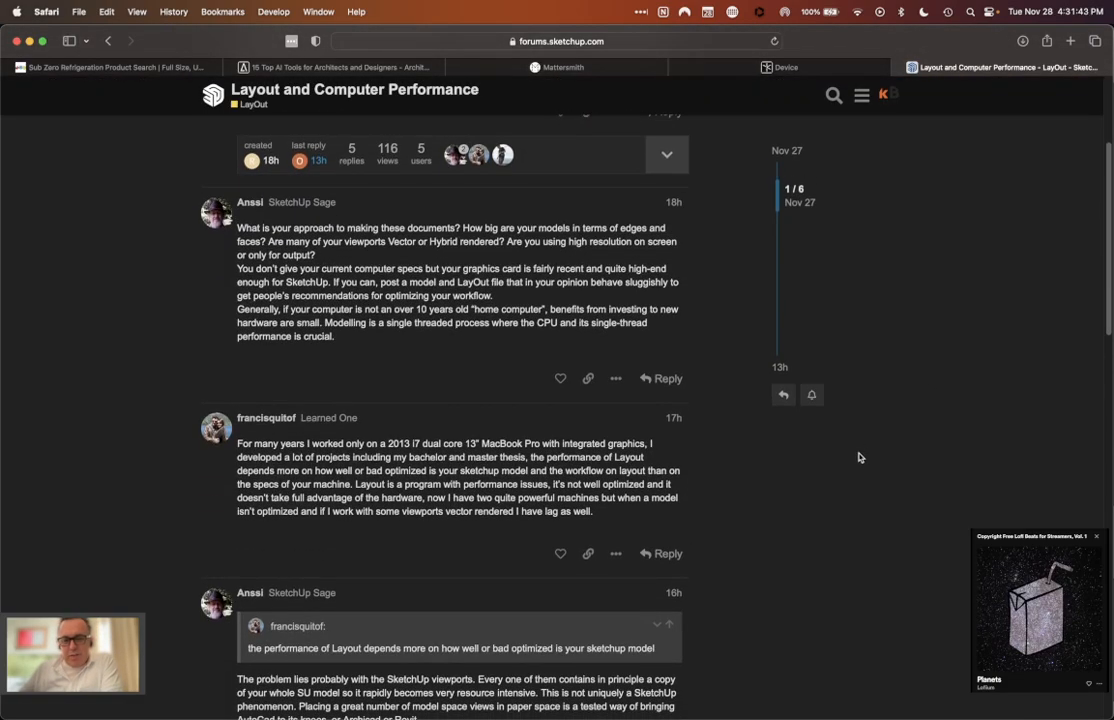
scroll(858, 457, "down", 1)
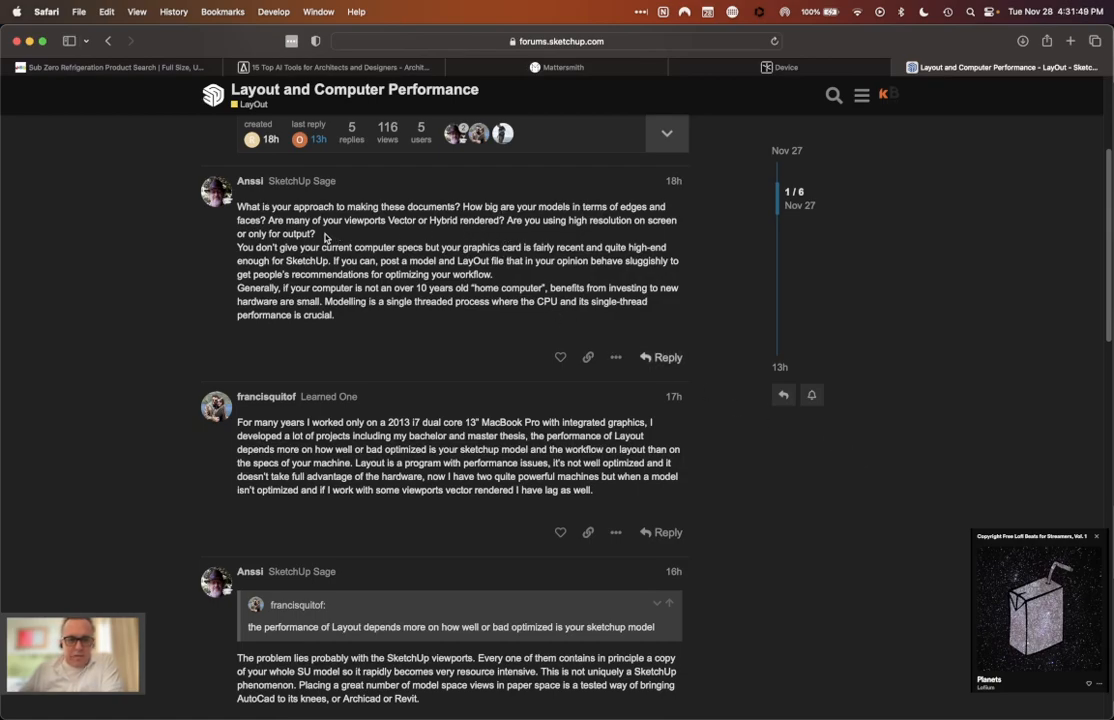
left_click_drag(311, 232, 316, 233)
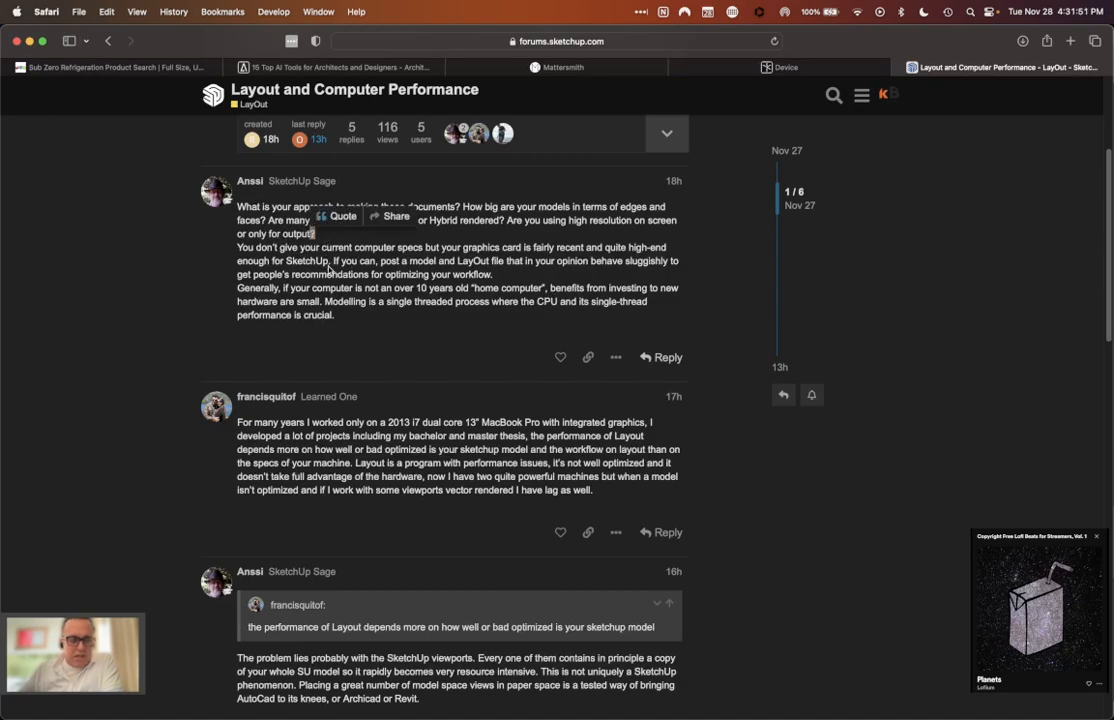
left_click(328, 260)
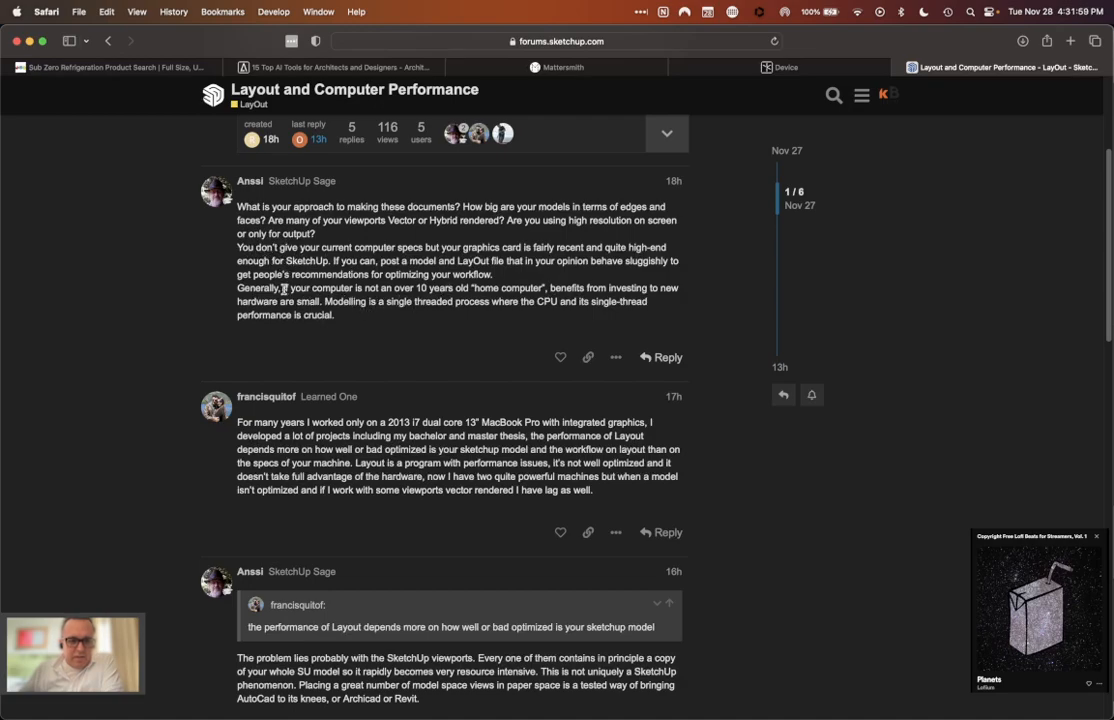
Step: Read the second reply, highlight its mention of the 2013 i7 dual core 13" MacBook Pro, and clear the highlight
scroll(367, 320, "down", 3)
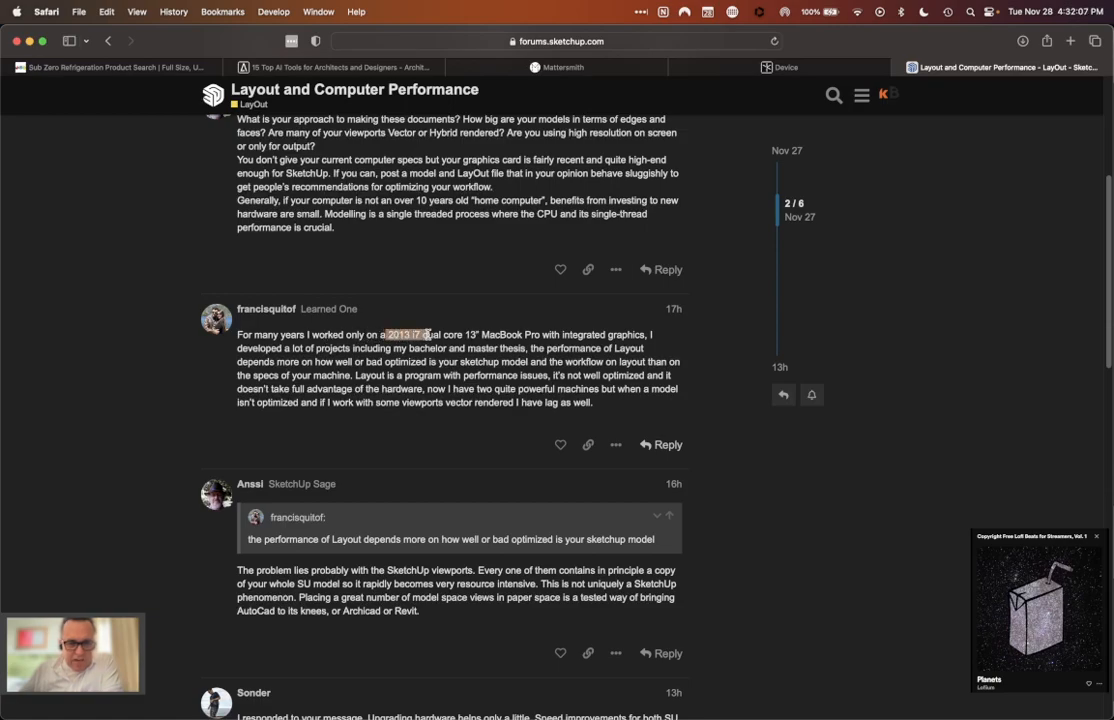
left_click_drag(483, 336, 540, 336)
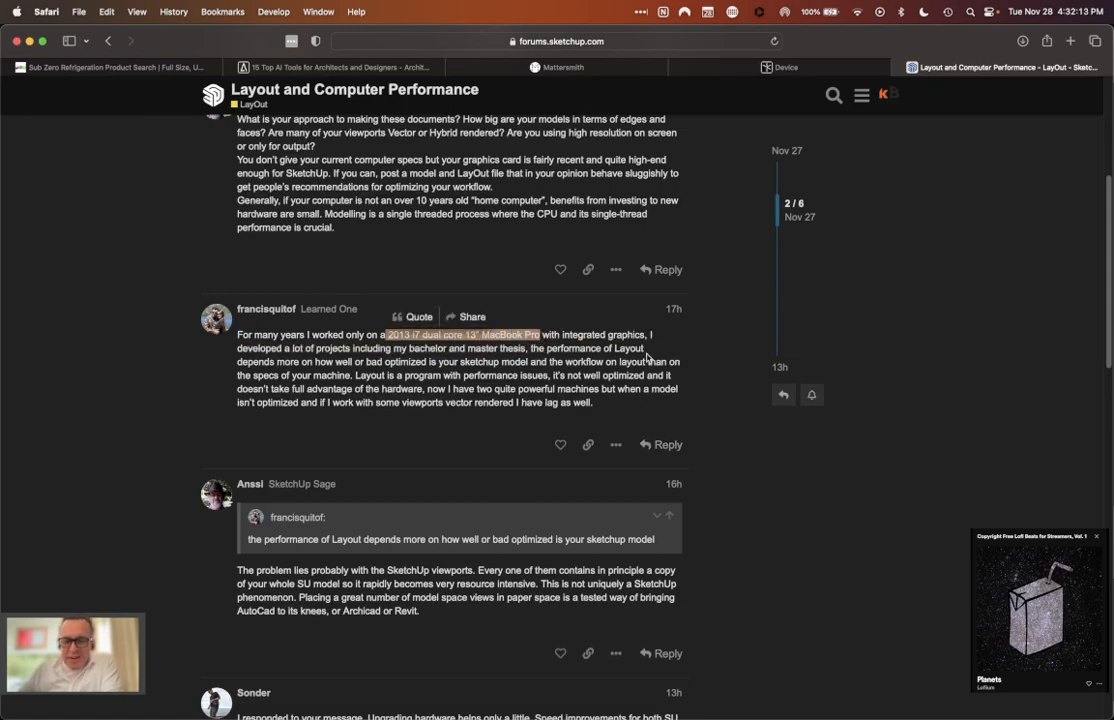
left_click(719, 452)
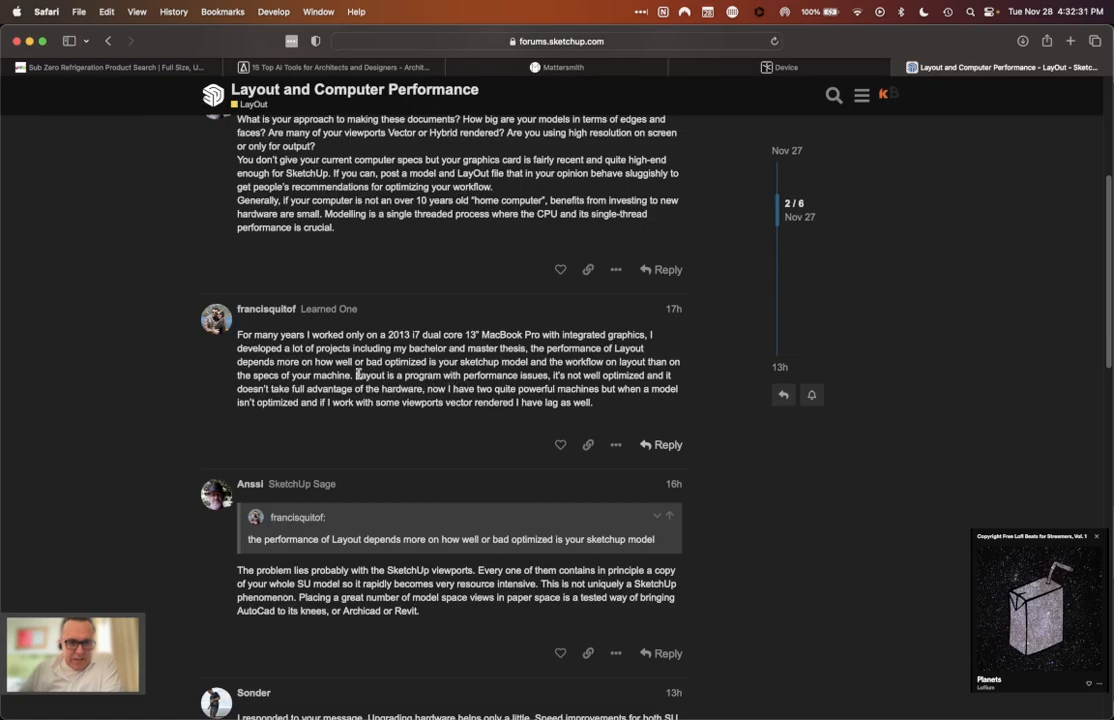
Step: Highlight the second reply's closing passage from "Layout is a program with performance issues" through "I have lag as well."
left_click_drag(427, 374, 522, 375)
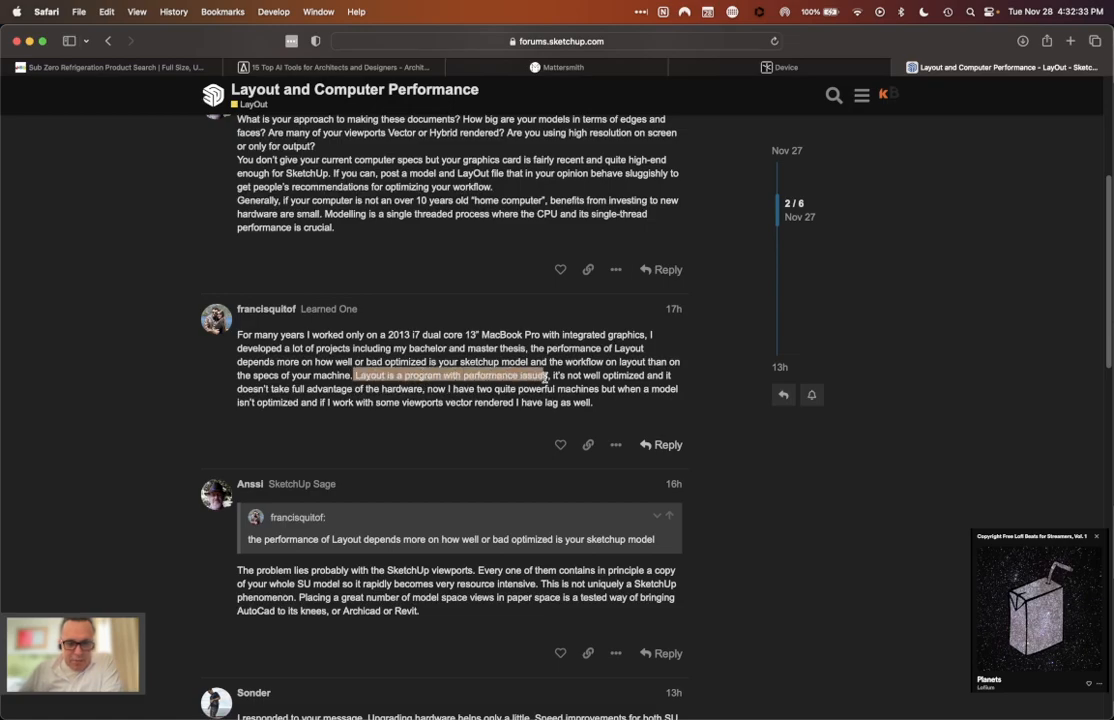
left_click_drag(600, 378, 353, 390)
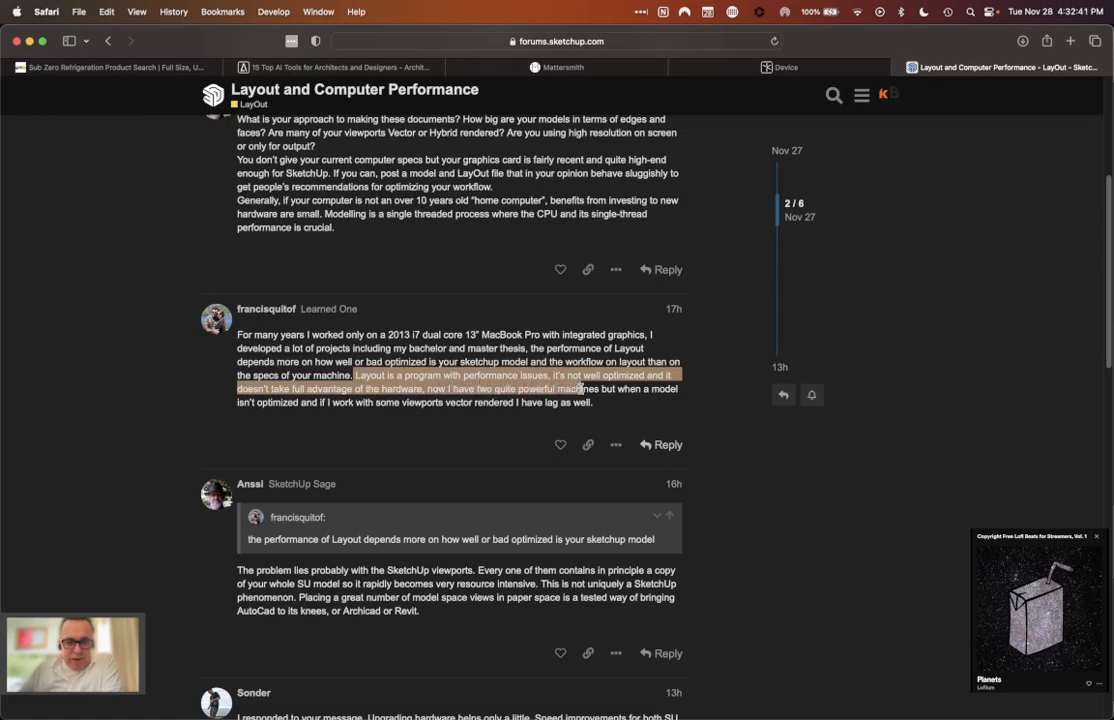
left_click_drag(600, 392, 347, 402)
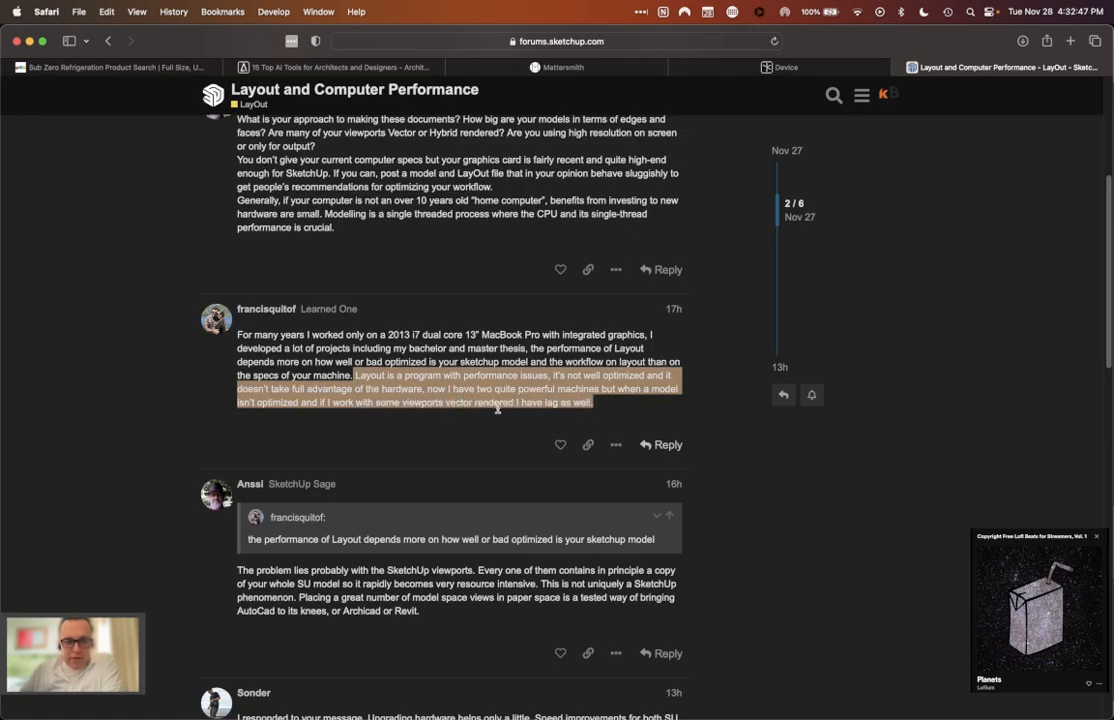
left_click_drag(592, 405, 632, 428)
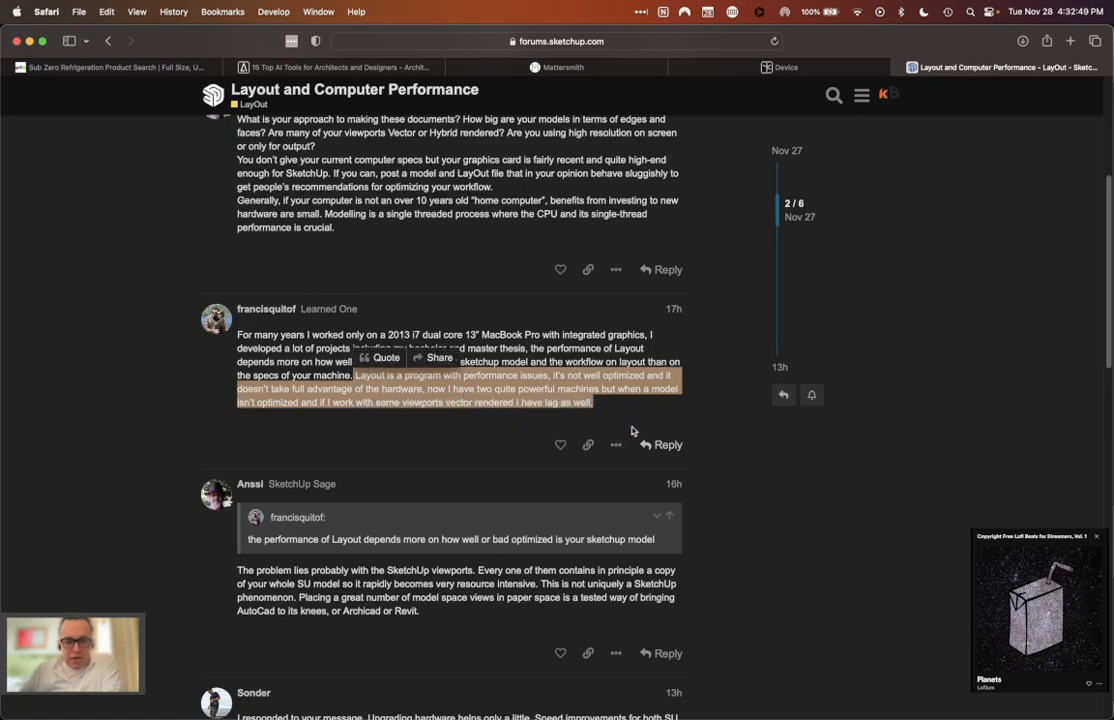
Step: Clear the second reply's highlight and highlight the third reply's opening from "The problem lies probably" through "very resource intensive."
left_click(632, 428)
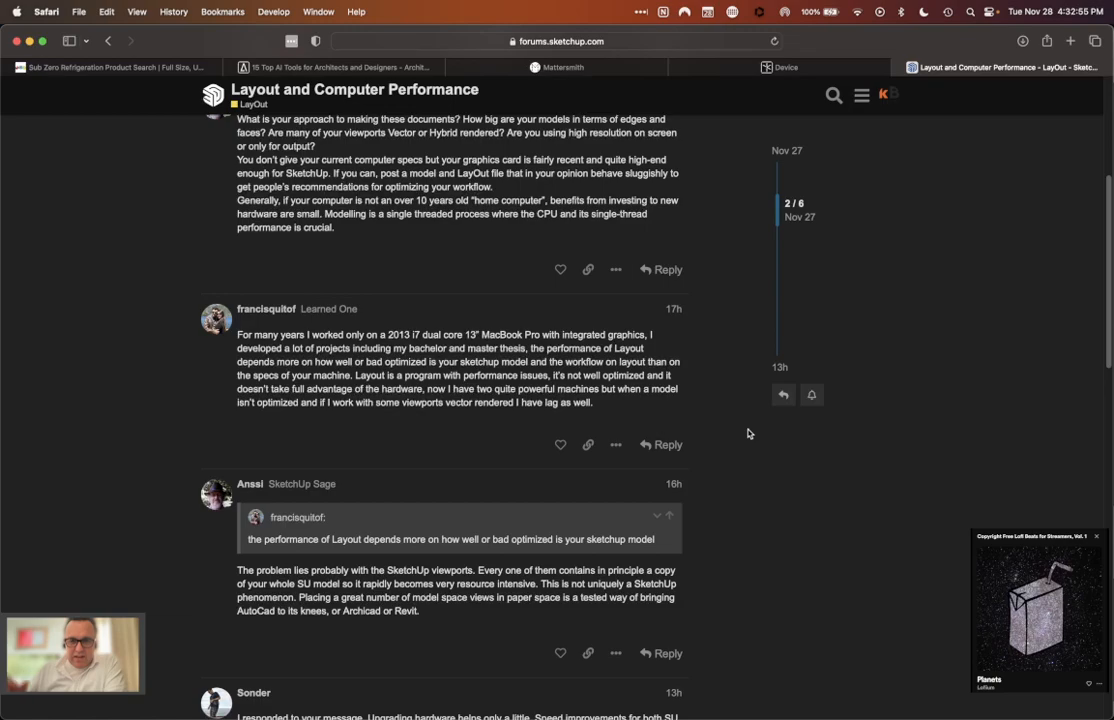
scroll(748, 433, "down", 2)
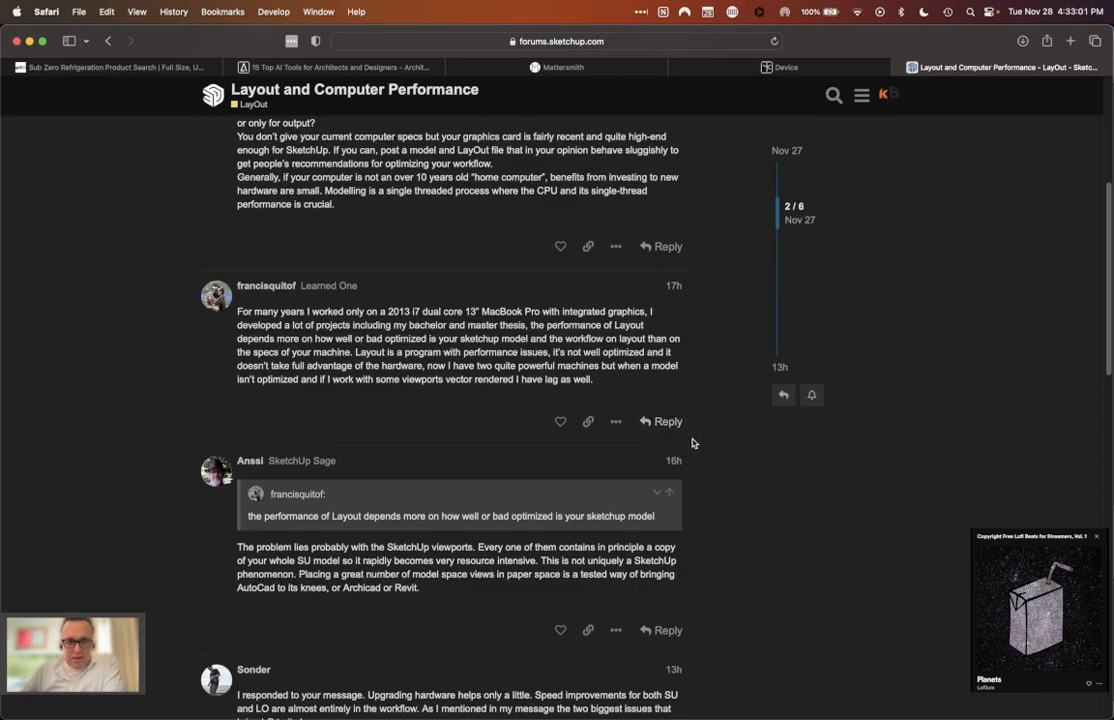
scroll(691, 443, "down", 5)
scroll(741, 489, "down", 10)
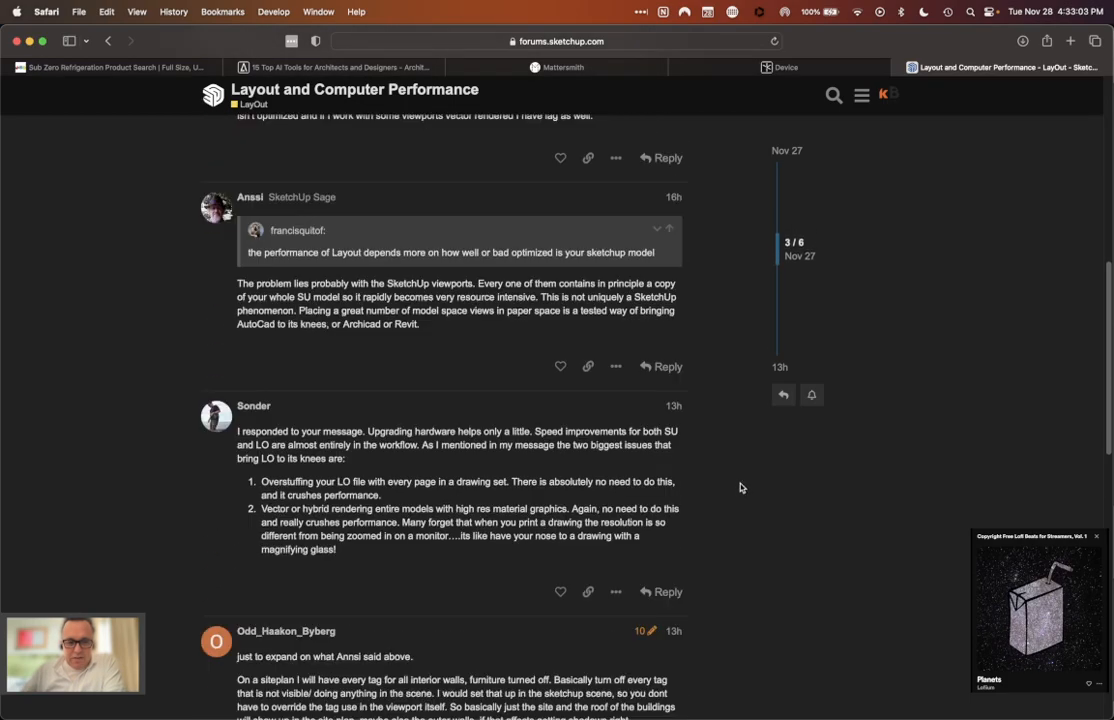
left_click_drag(236, 285, 540, 297)
Step: Clear that highlight, highlight the third reply's closing sentence about model space views in AutoCad, Archicad or Revit, and clear it again
scroll(533, 293, "up", 5)
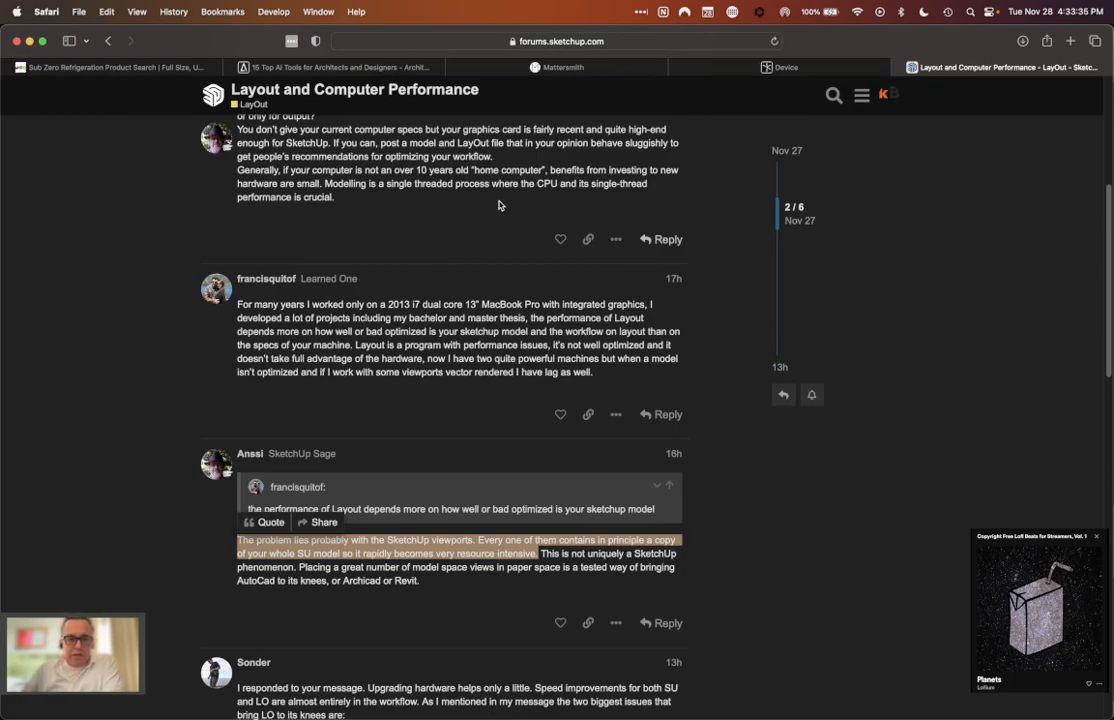
scroll(499, 205, "down", 1)
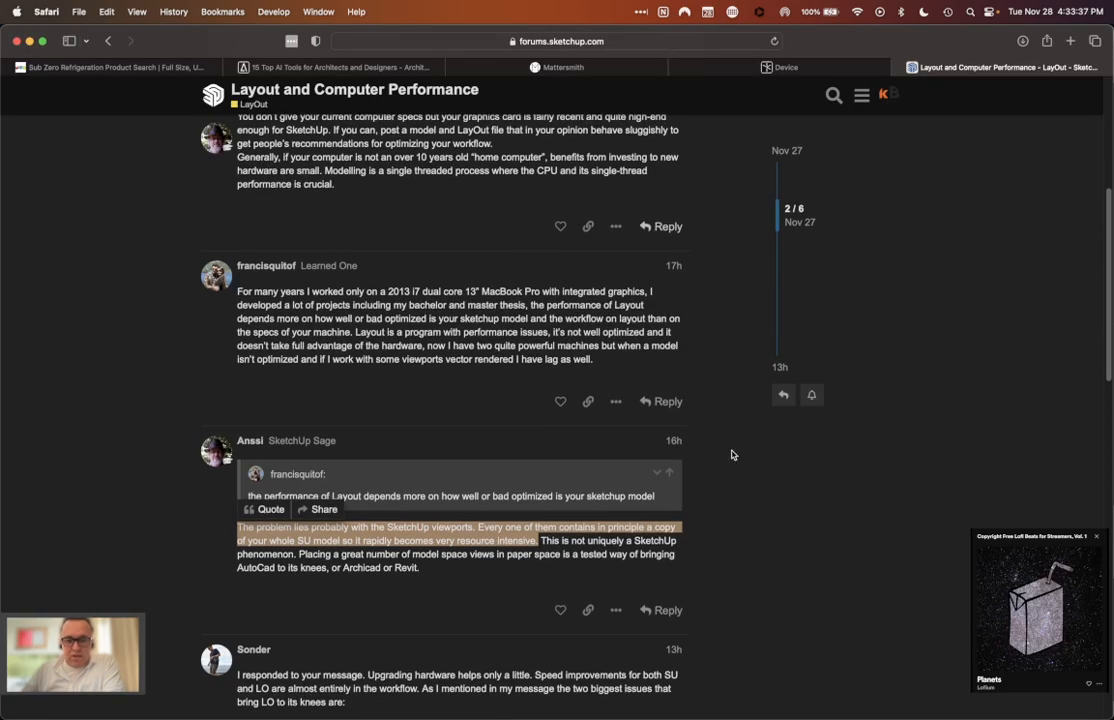
scroll(838, 587, "down", 1)
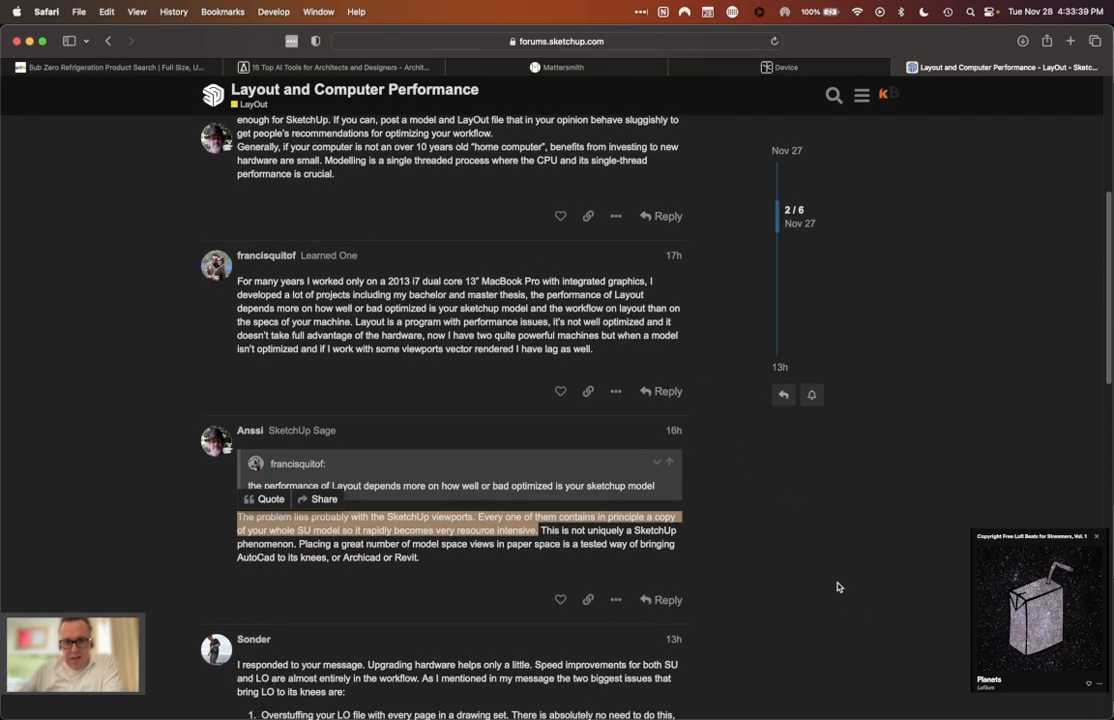
scroll(838, 587, "down", 3)
left_click(838, 587)
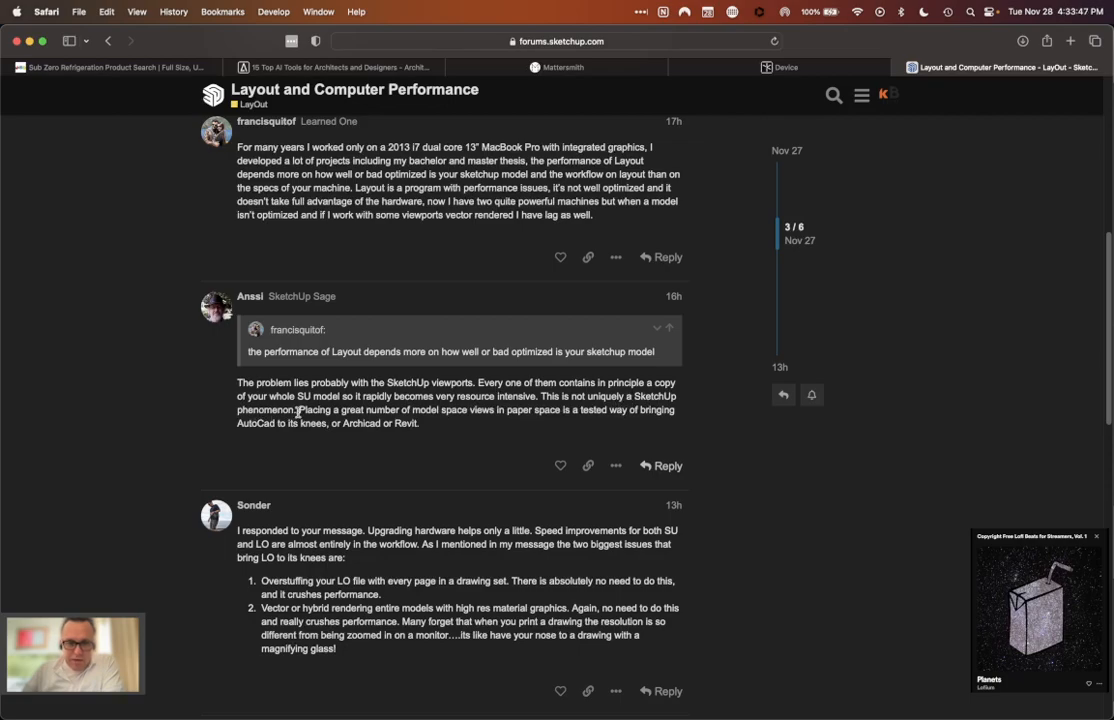
left_click_drag(299, 410, 285, 432)
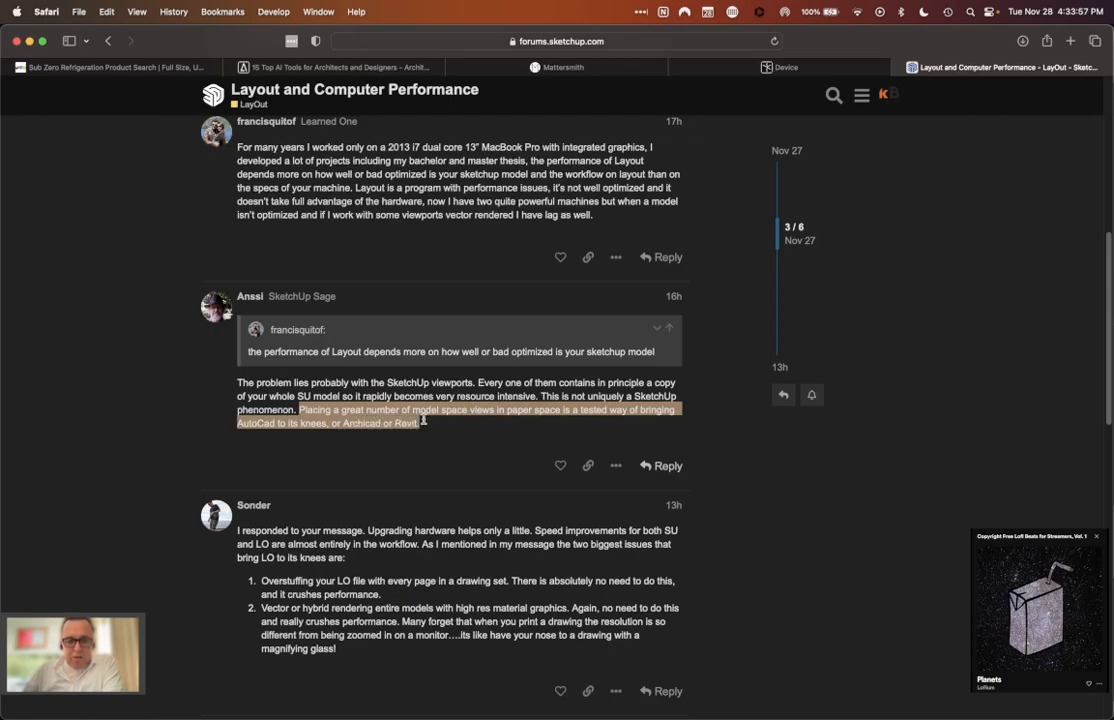
left_click(486, 440)
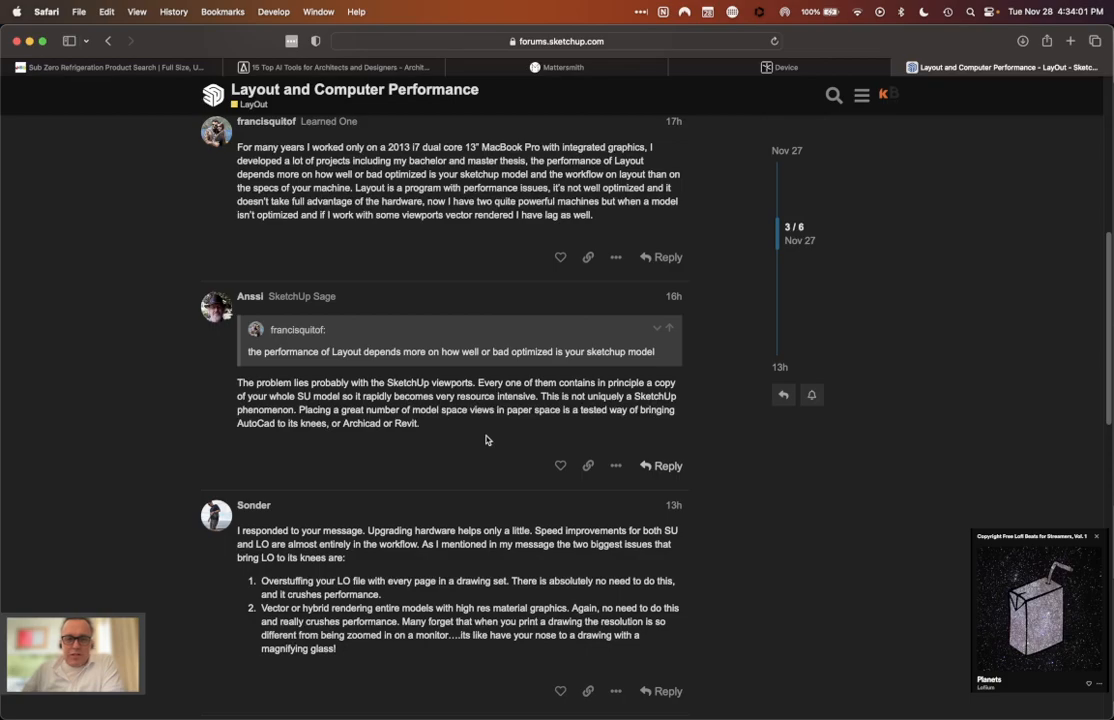
Step: Read the fourth reply's two biggest LayOut performance issues, checking back against the thread's original question
scroll(486, 440, "down", 2)
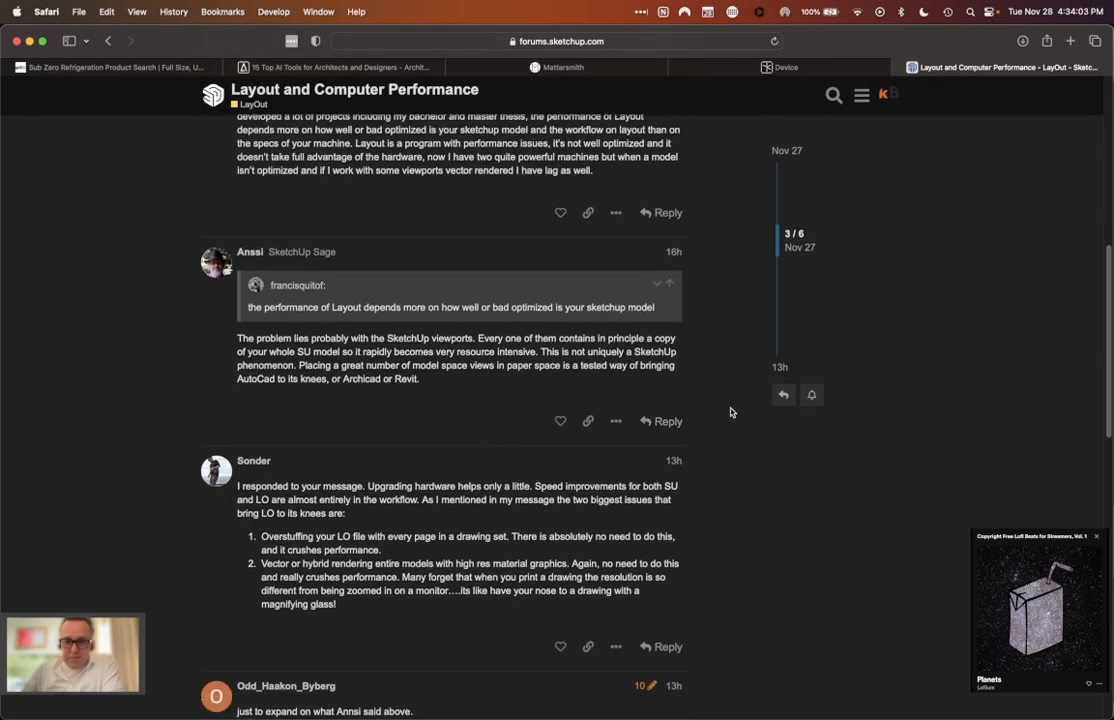
scroll(730, 412, "down", 1)
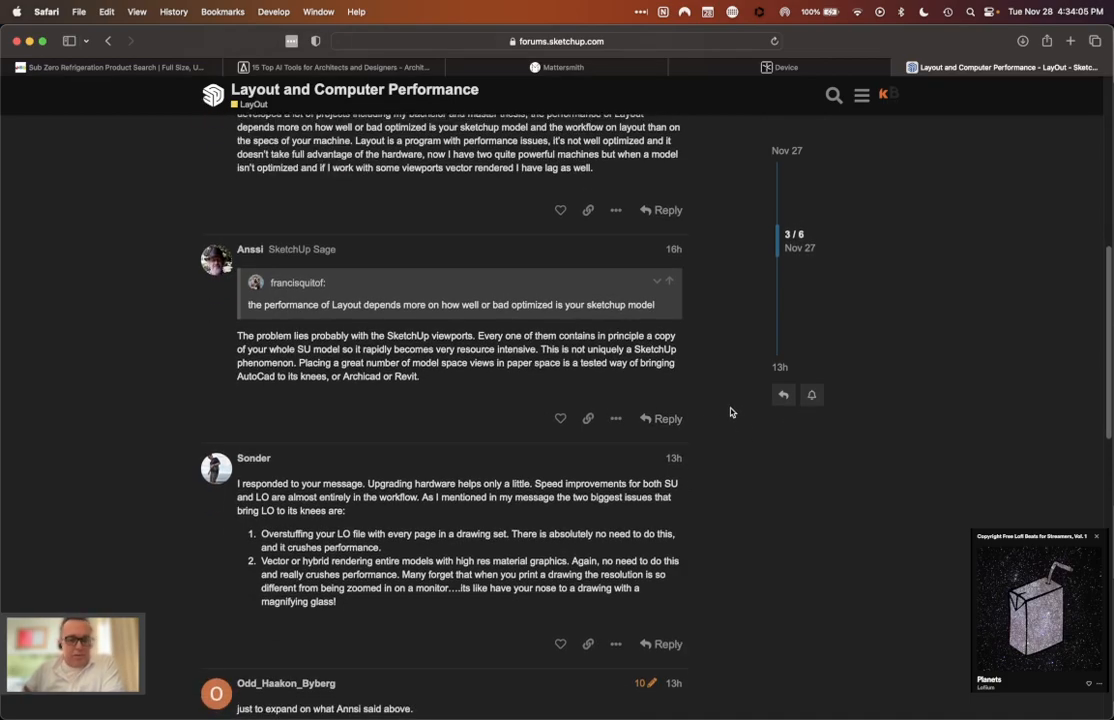
scroll(730, 412, "down", 5)
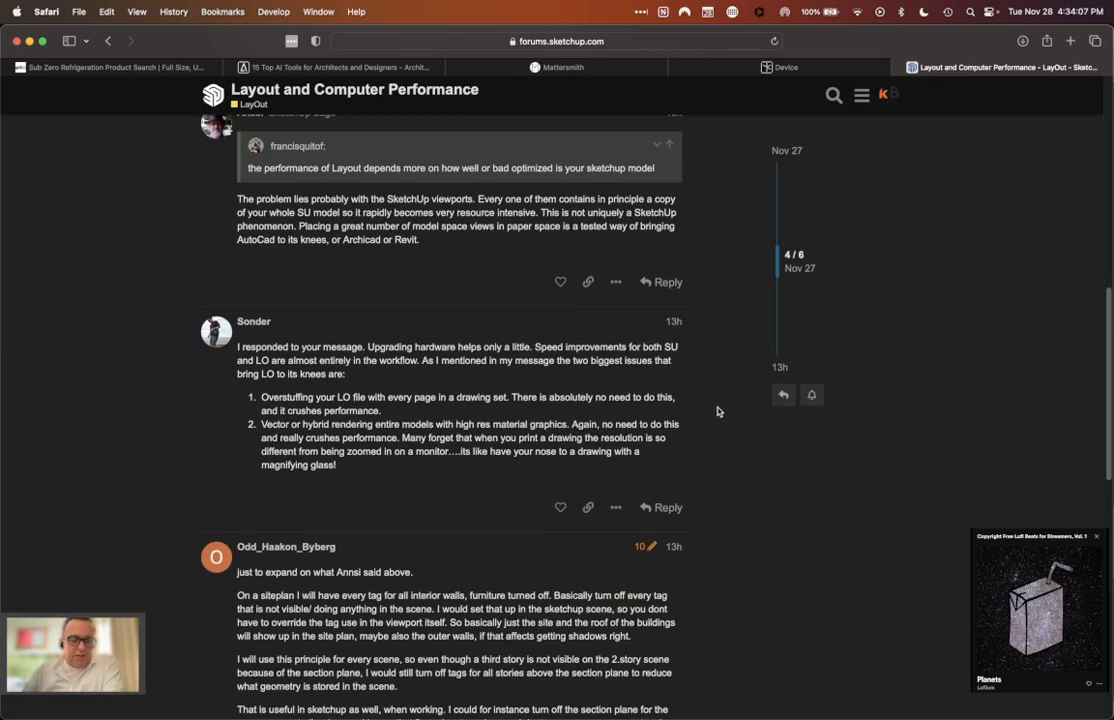
scroll(717, 411, "down", 3)
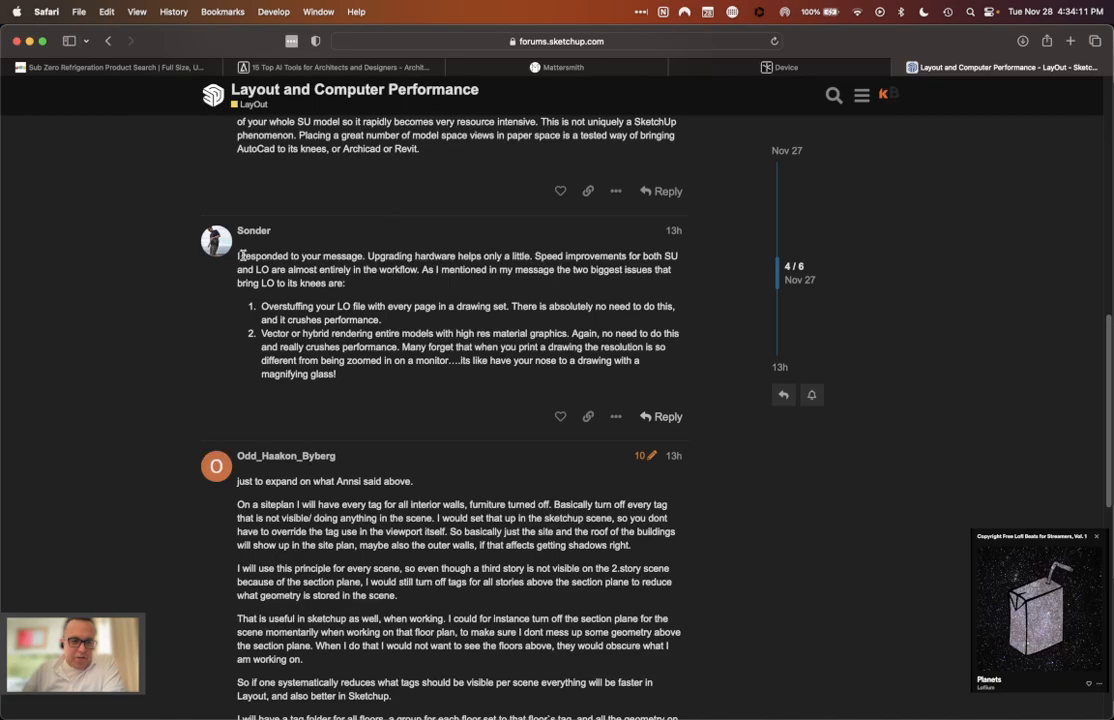
scroll(255, 240, "up", 10)
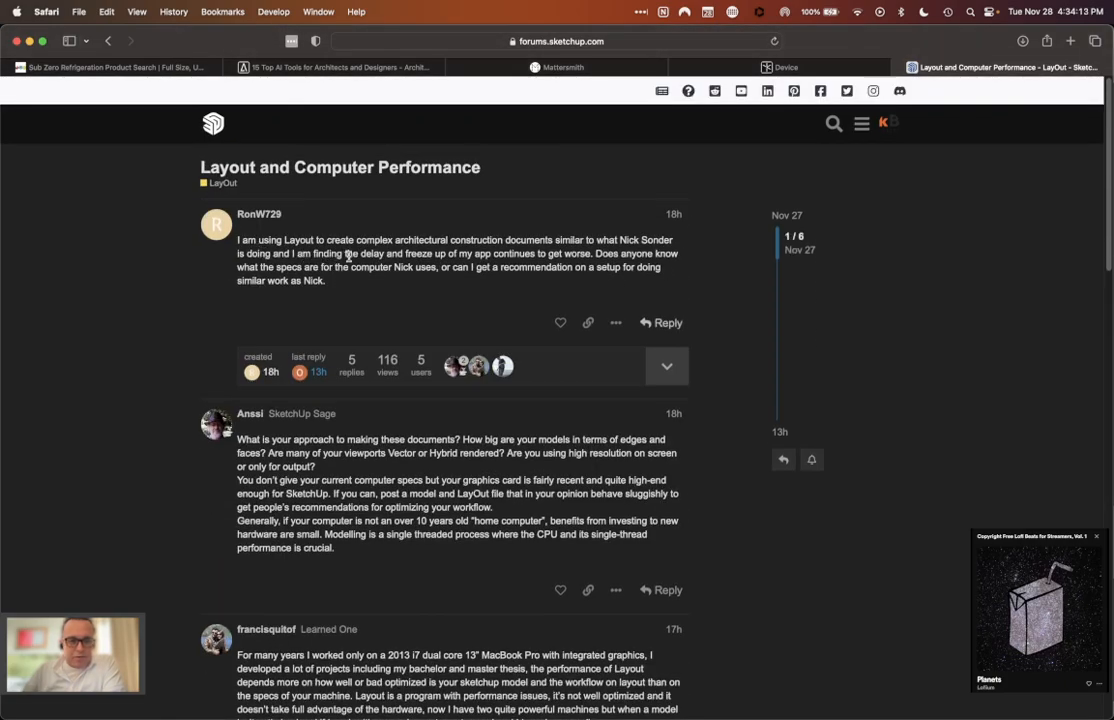
scroll(300, 228, "down", 6)
scroll(331, 336, "down", 10)
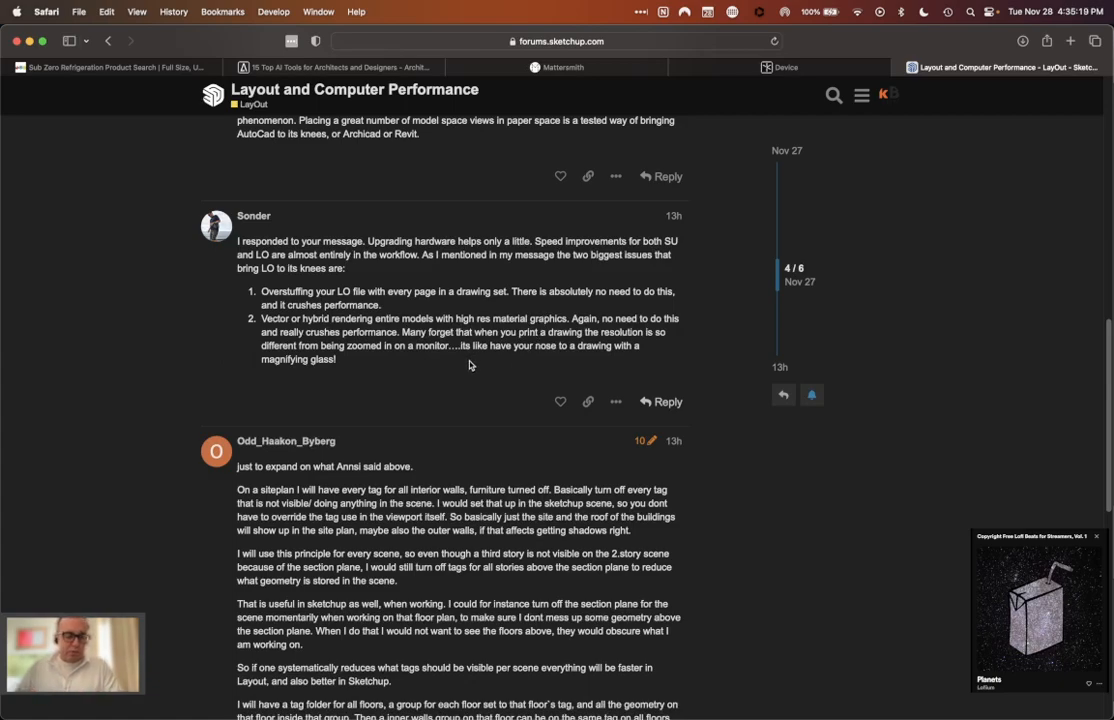
Step: Return to the second reply, highlight "but when a model isn't optimized", and clear the highlight
scroll(445, 372, "up", 1)
scroll(445, 372, "up", 10)
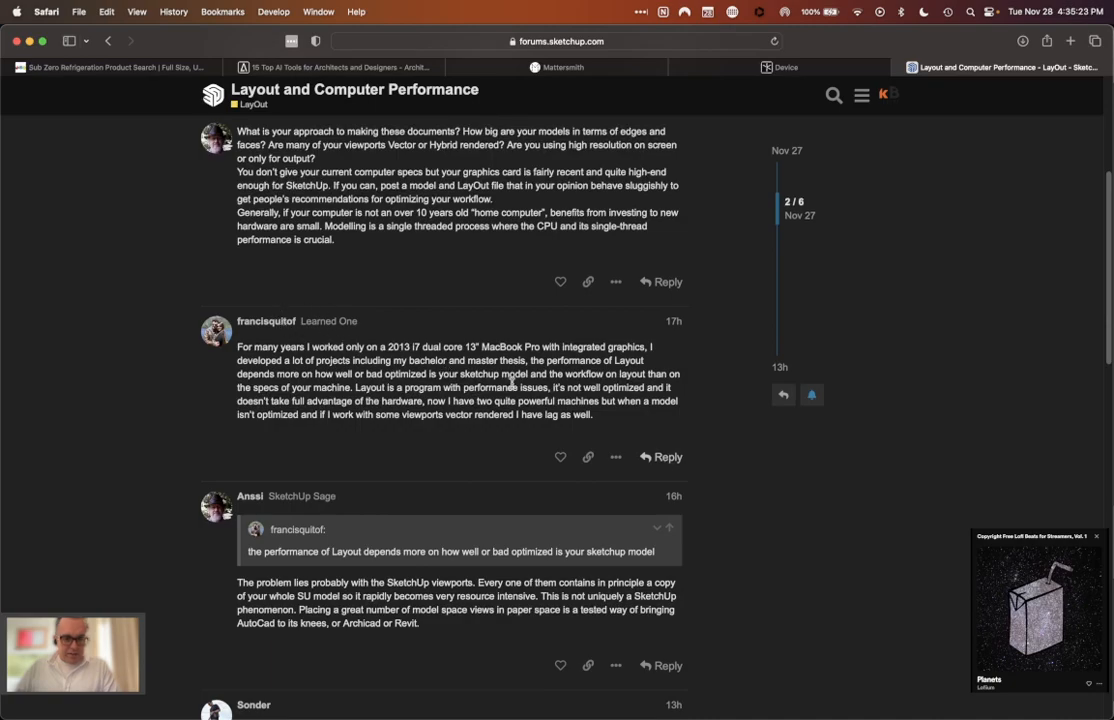
scroll(514, 409, "up", 1)
scroll(514, 409, "up", 2)
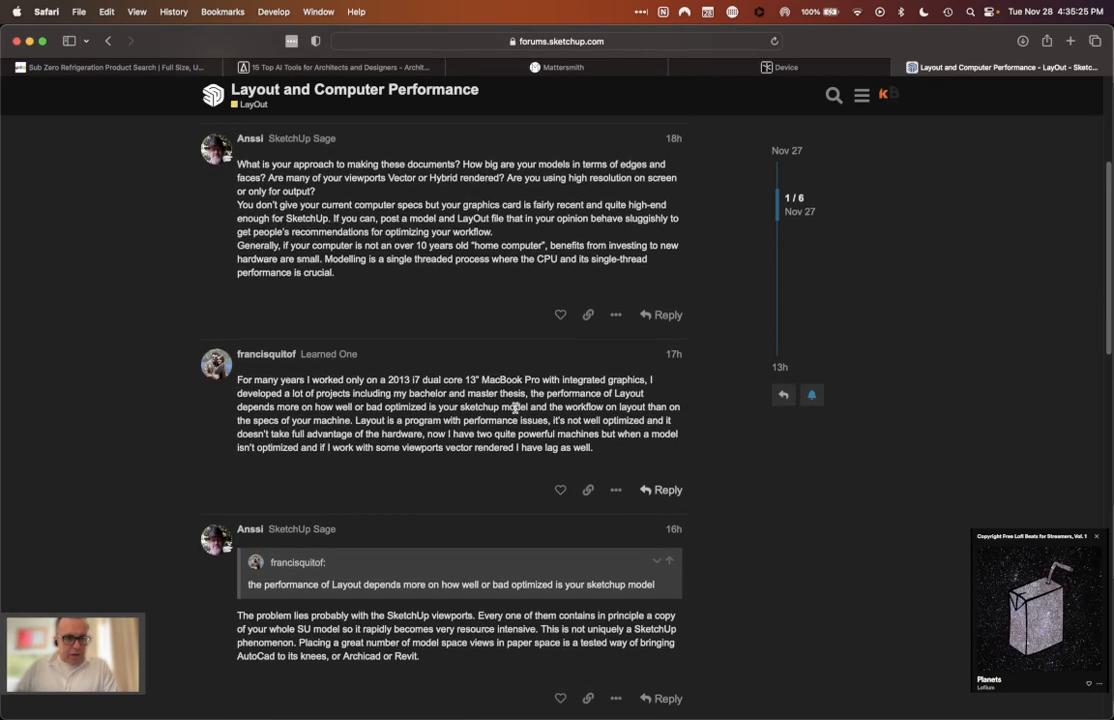
scroll(429, 320, "up", 1)
scroll(429, 319, "up", 4)
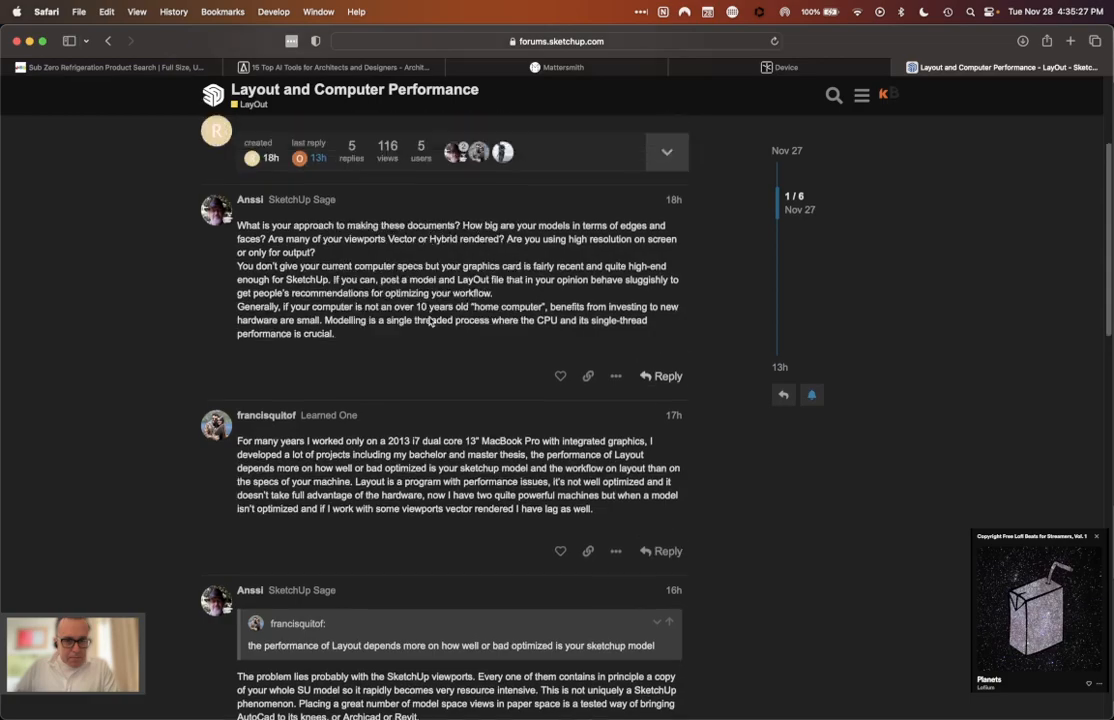
scroll(364, 400, "down", 3)
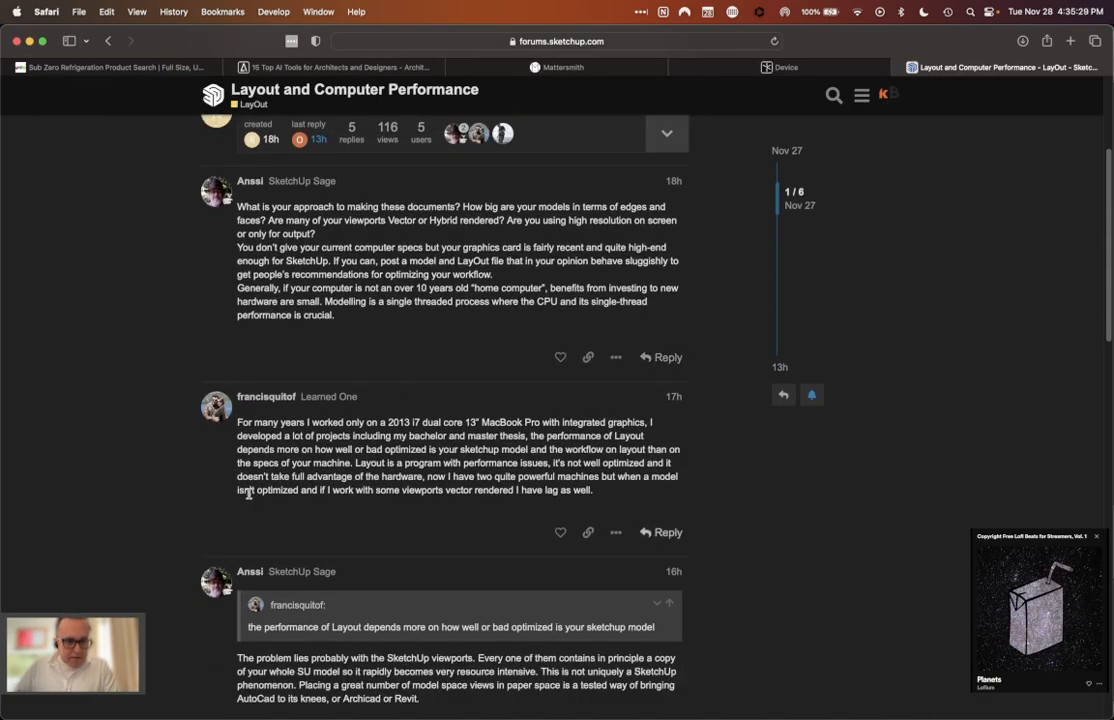
left_click_drag(601, 477, 298, 492)
scroll(441, 518, "down", 2)
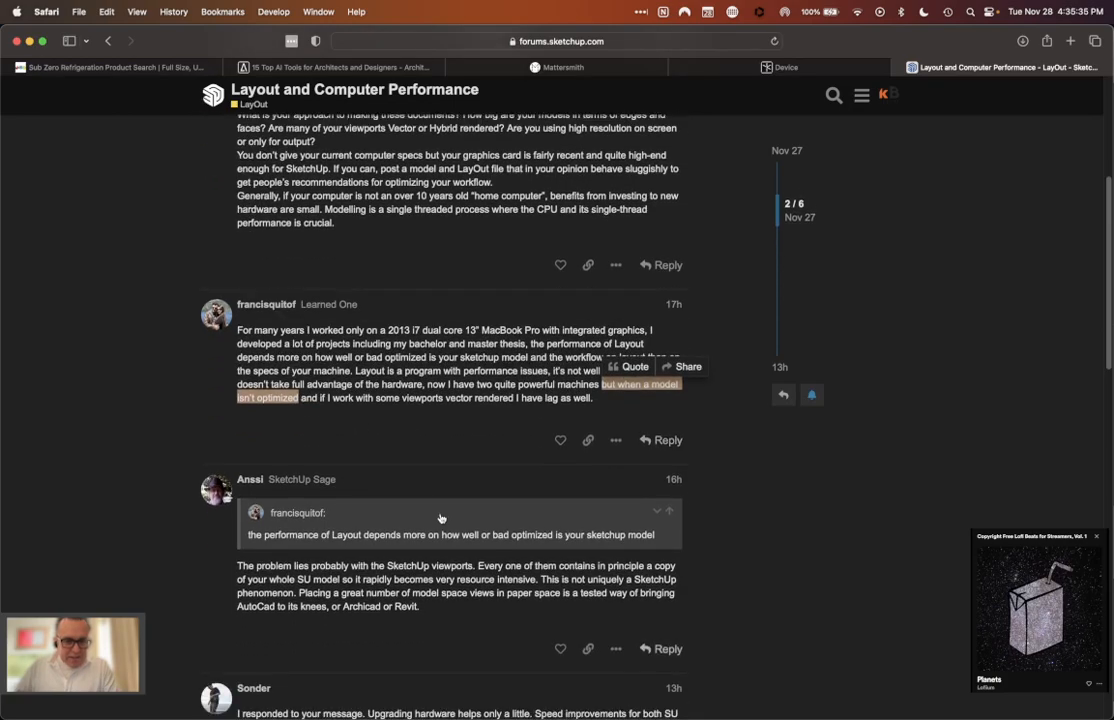
left_click(821, 493)
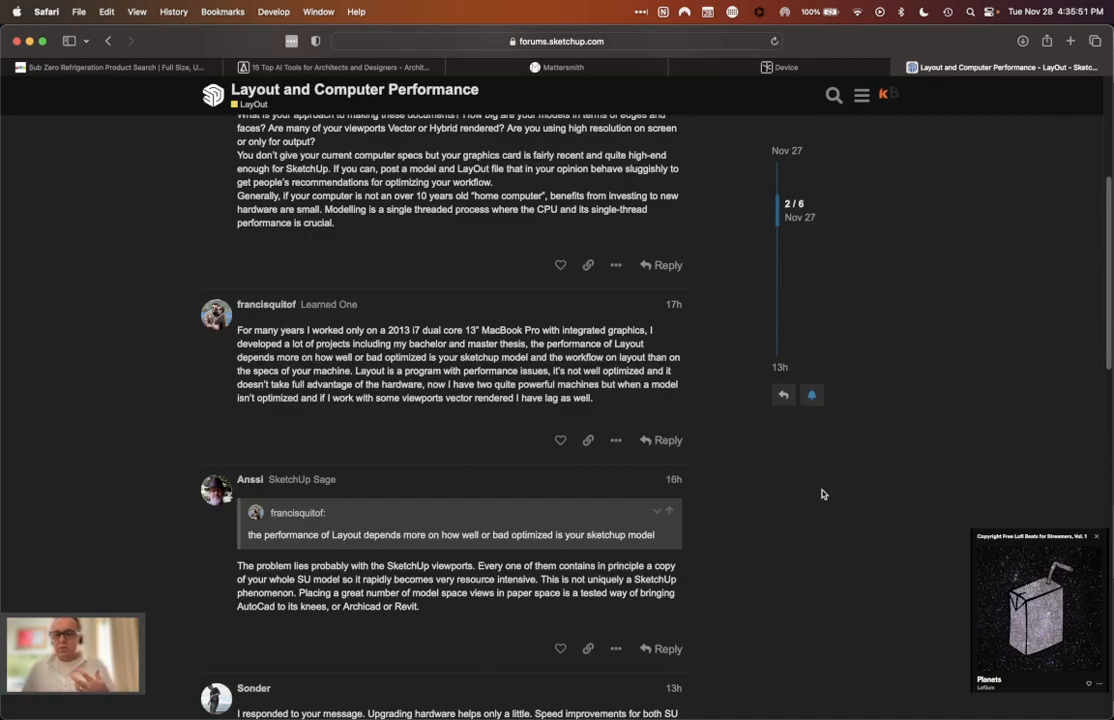
Step: Read the last reply about turning off tags and organising tag folders to reduce the geometry per scene
scroll(822, 494, "down", 1)
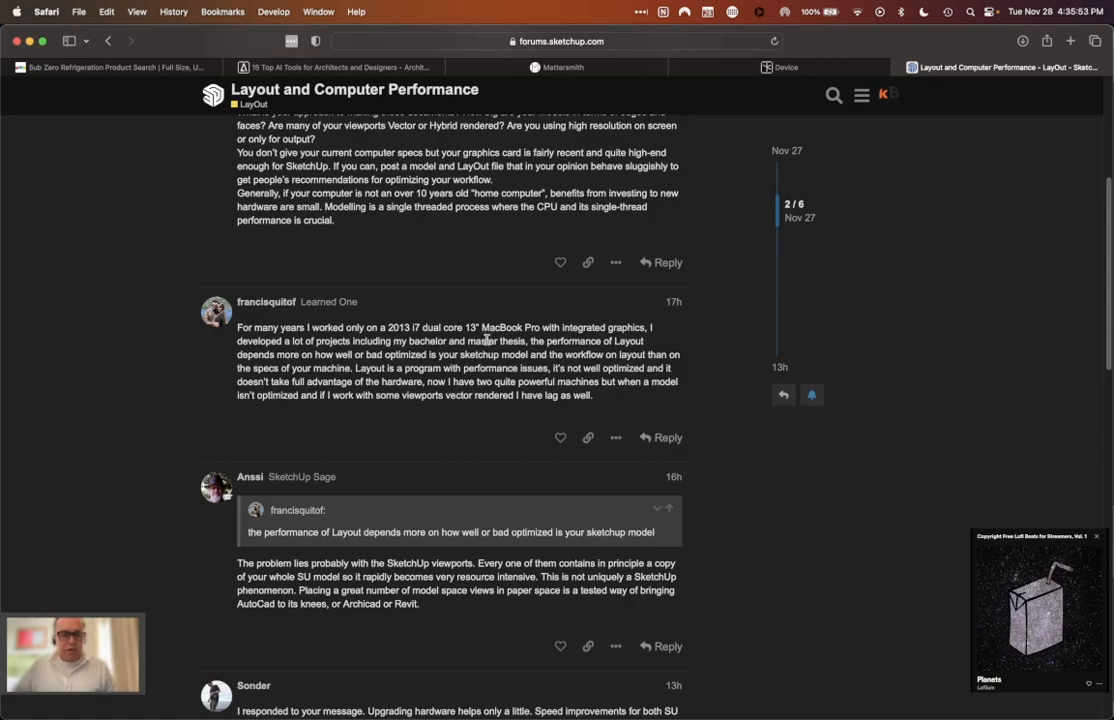
scroll(301, 418, "down", 1)
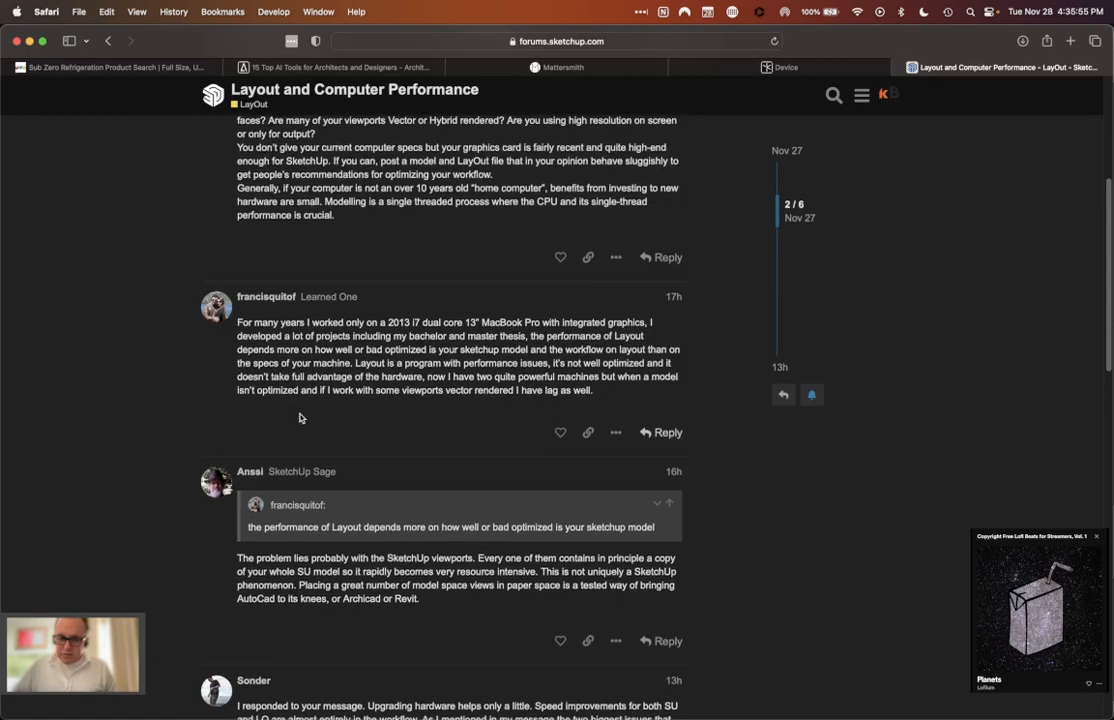
scroll(821, 505, "down", 5)
scroll(821, 505, "down", 5)
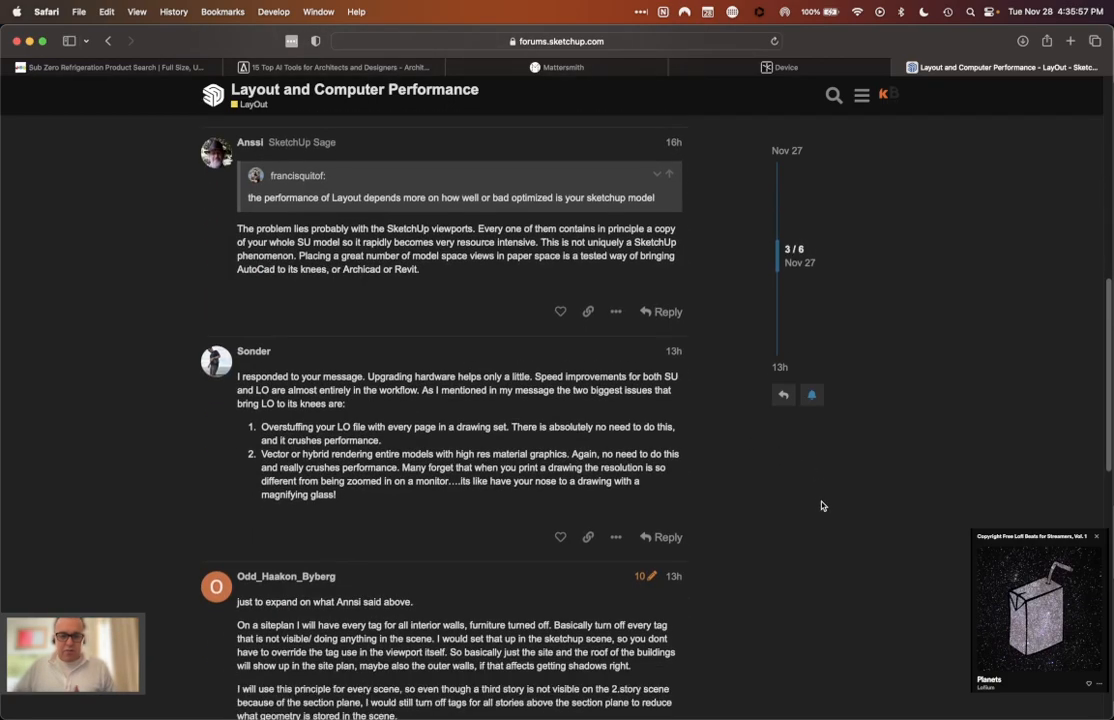
scroll(821, 505, "down", 5)
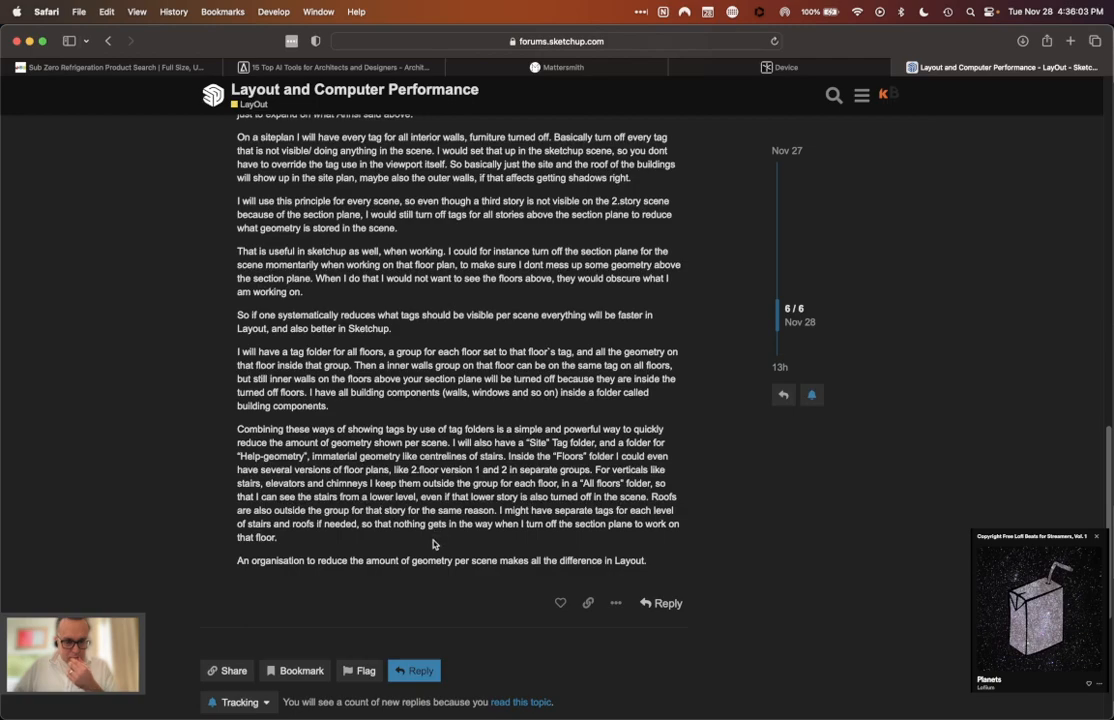
Step: Go back to the fourth reply, highlight "Vector or hybrid rendering" in its second point, and clear the highlight
scroll(389, 393, "up", 1)
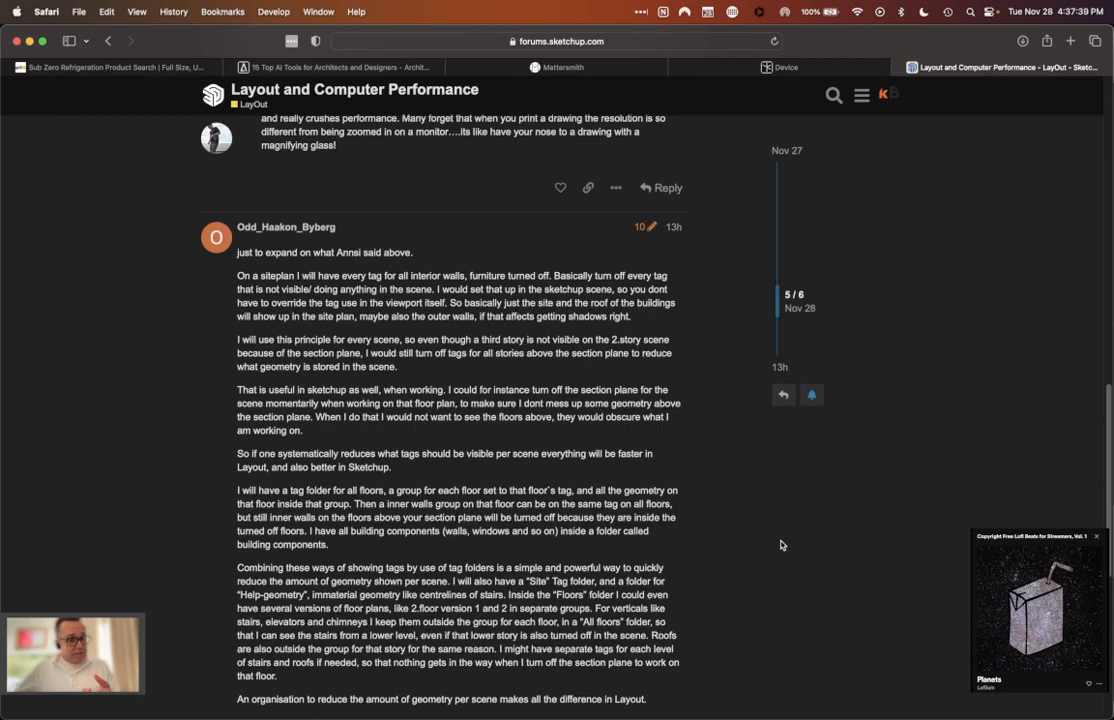
scroll(671, 453, "up", 3)
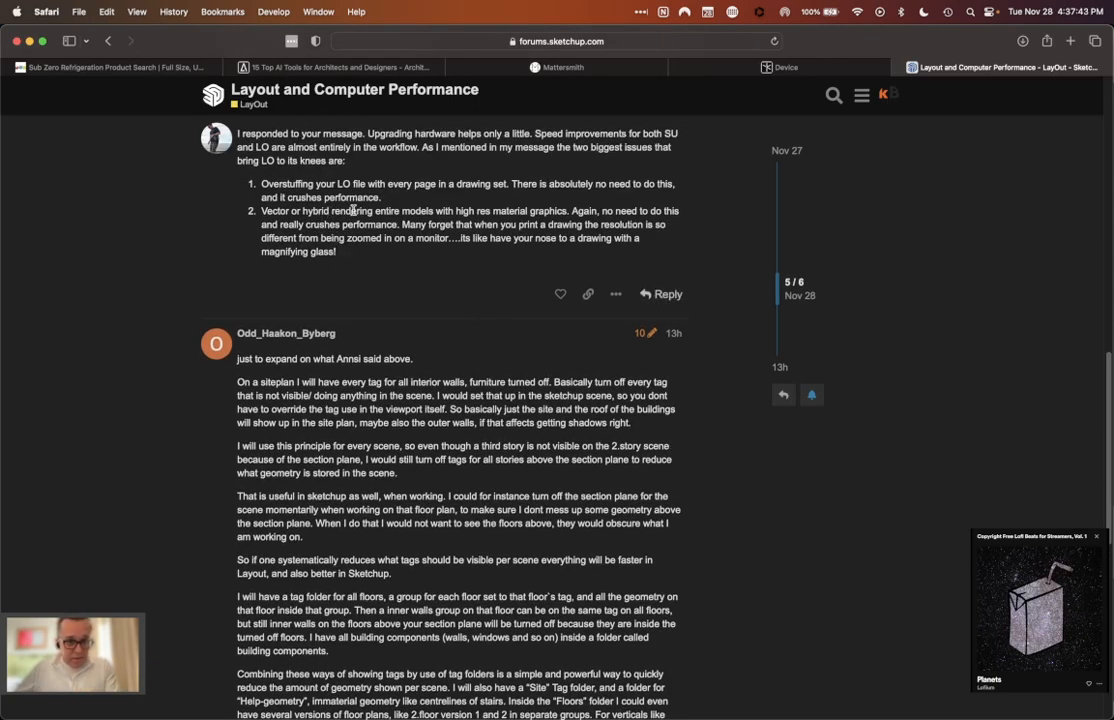
left_click_drag(372, 211, 263, 211)
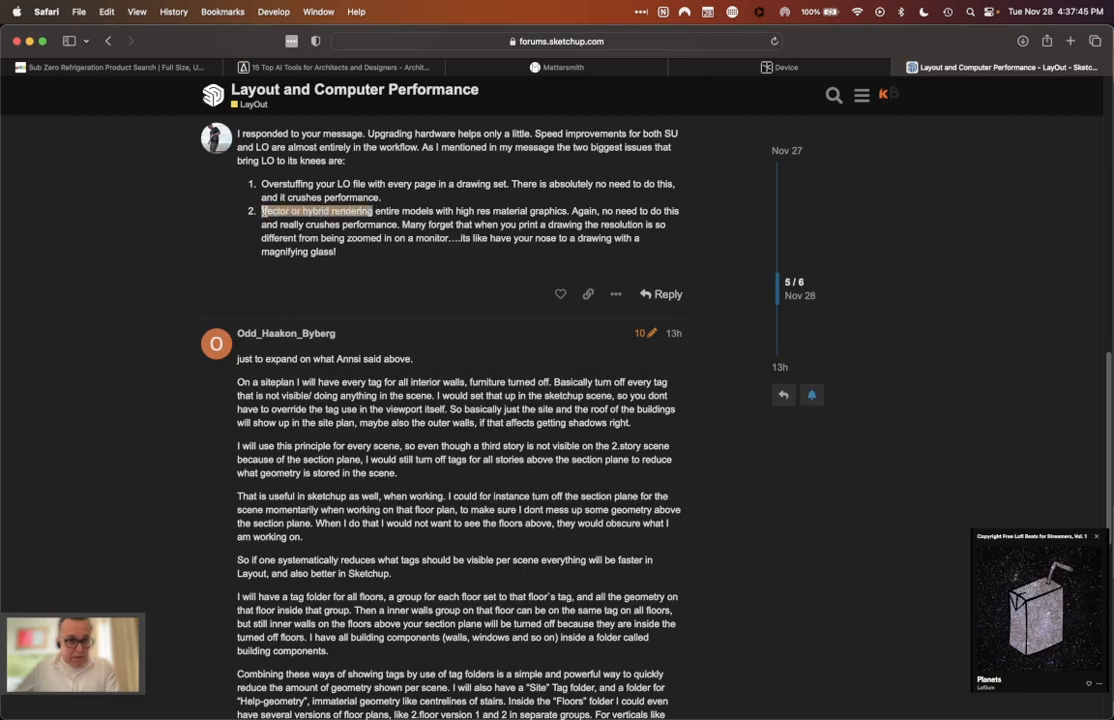
left_click(380, 270)
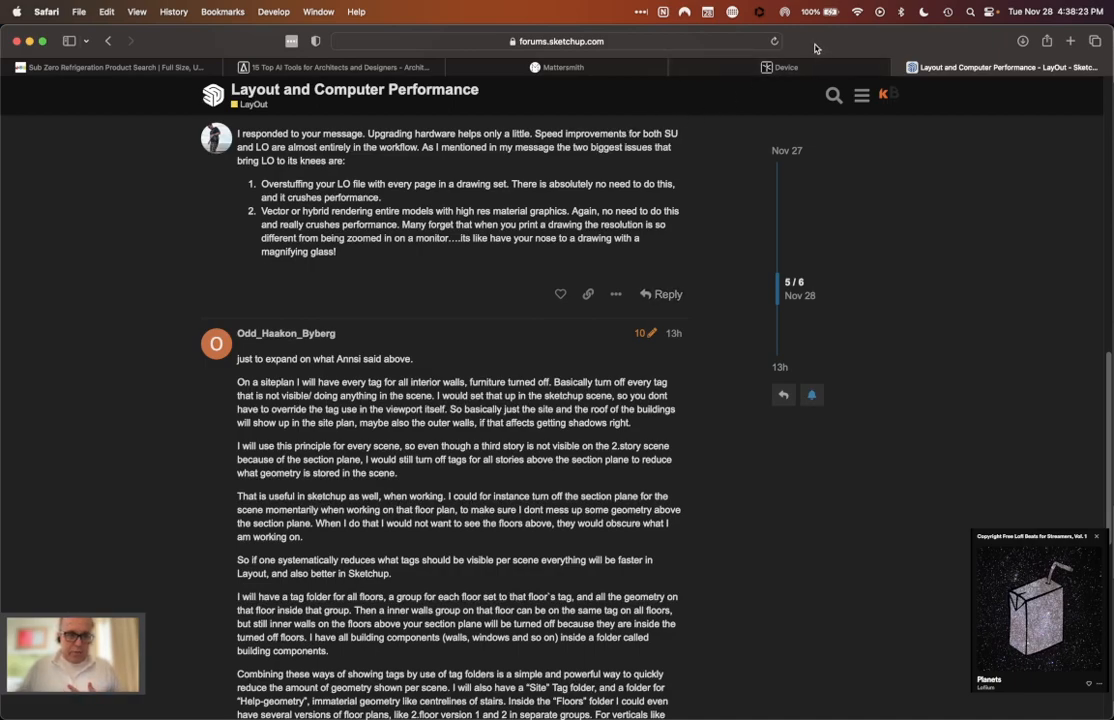
Step: Open the Mattersmith site and review its home page banner and header links
mouse_move(649, 716)
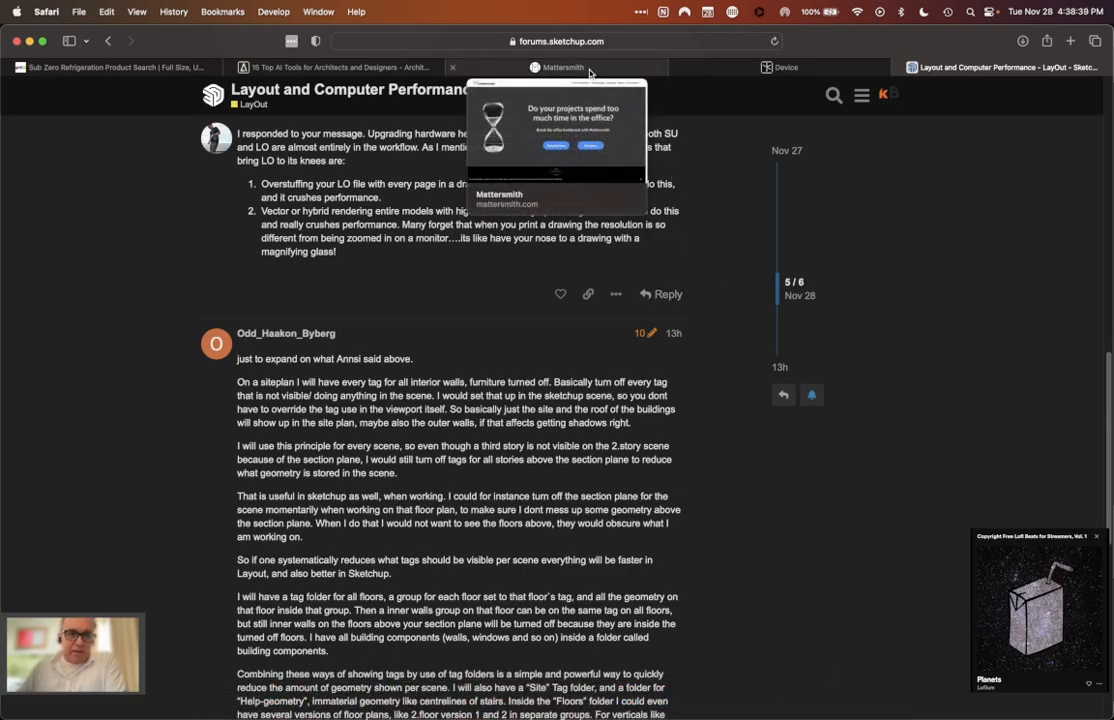
left_click(590, 70)
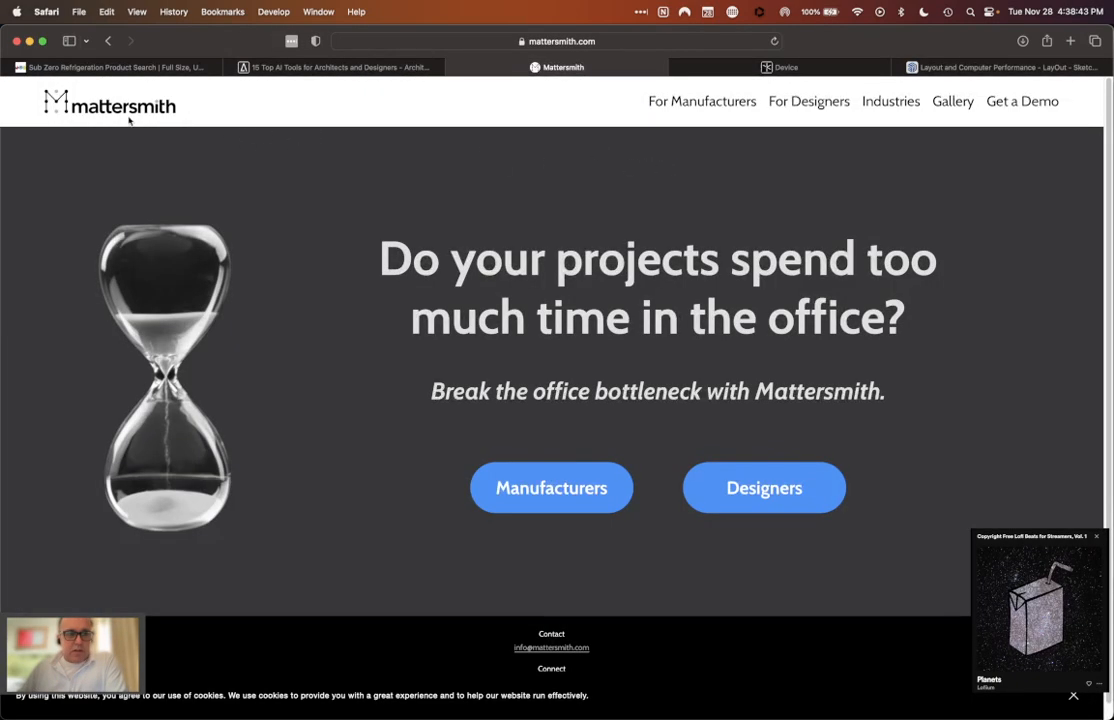
scroll(287, 147, "down", 1)
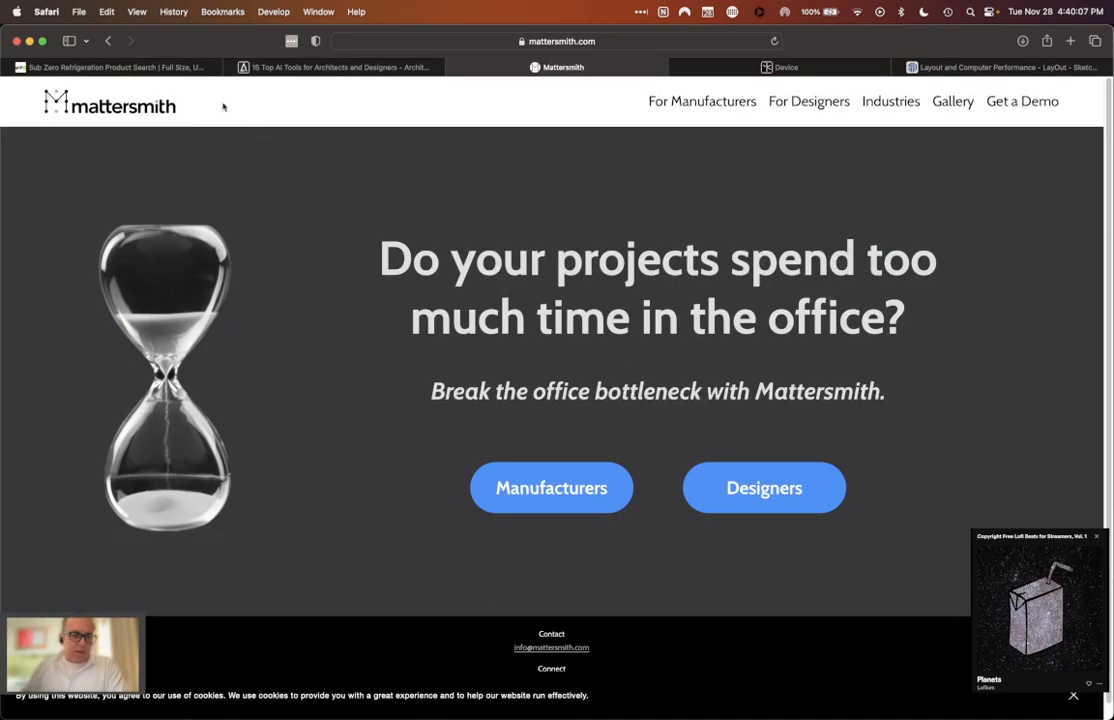
mouse_move(713, 109)
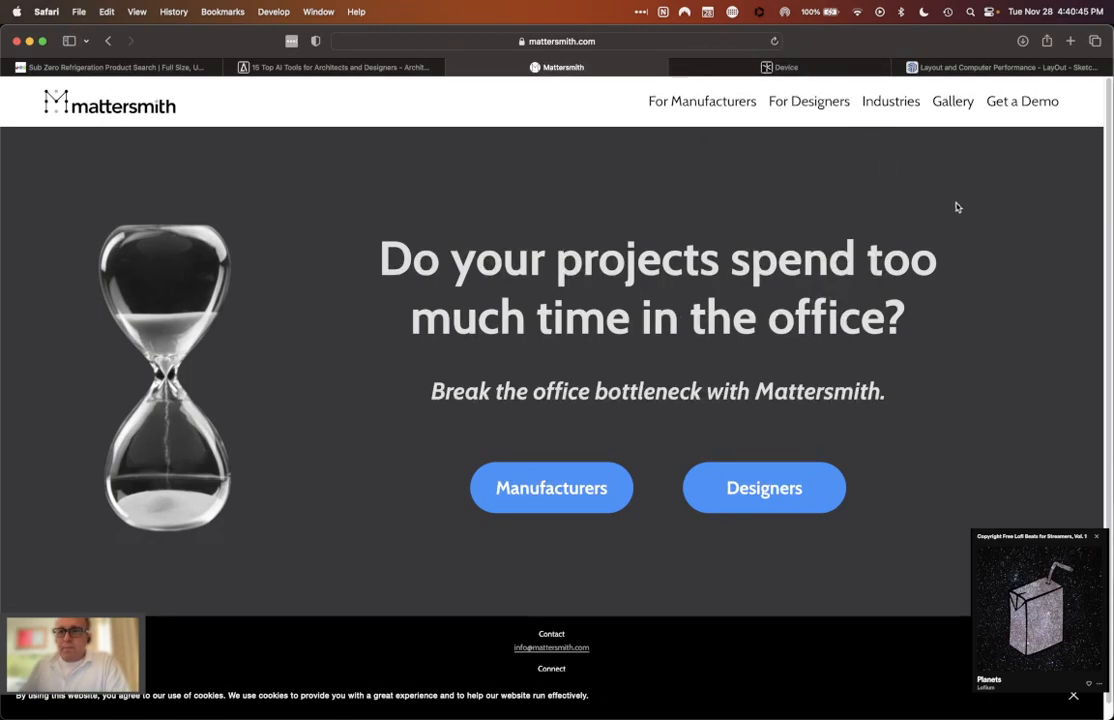
Step: Switch to SketchUp with the Stand Alone Island - 8.22.2023 model on screen
mouse_move(956, 715)
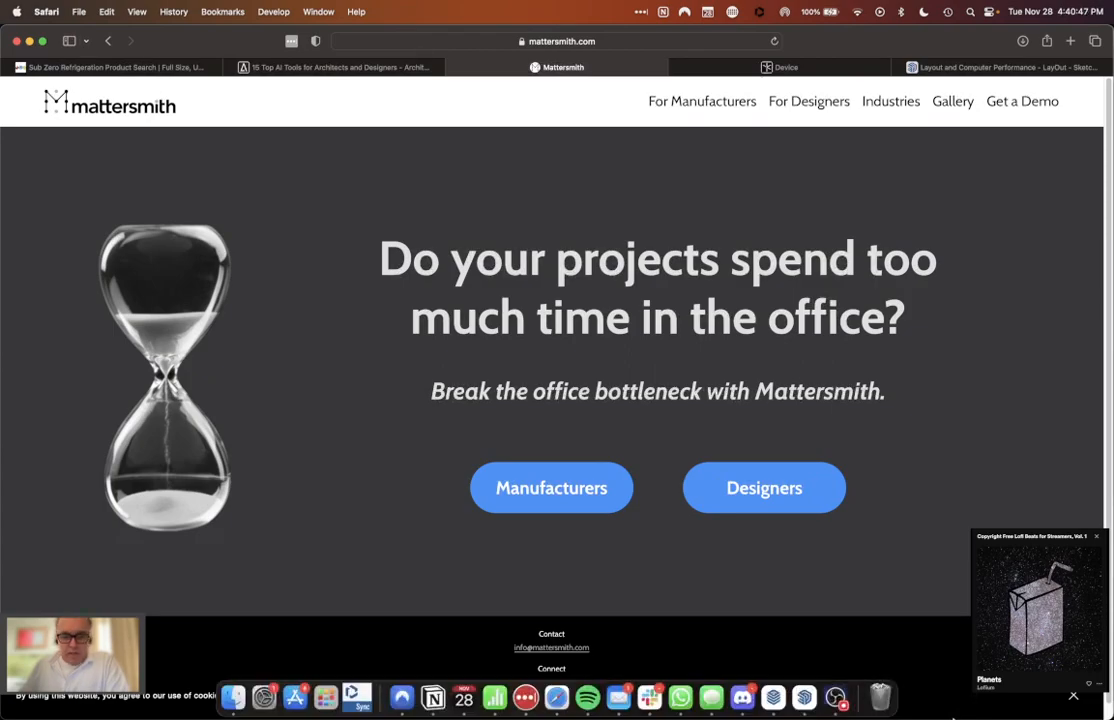
left_click(806, 698)
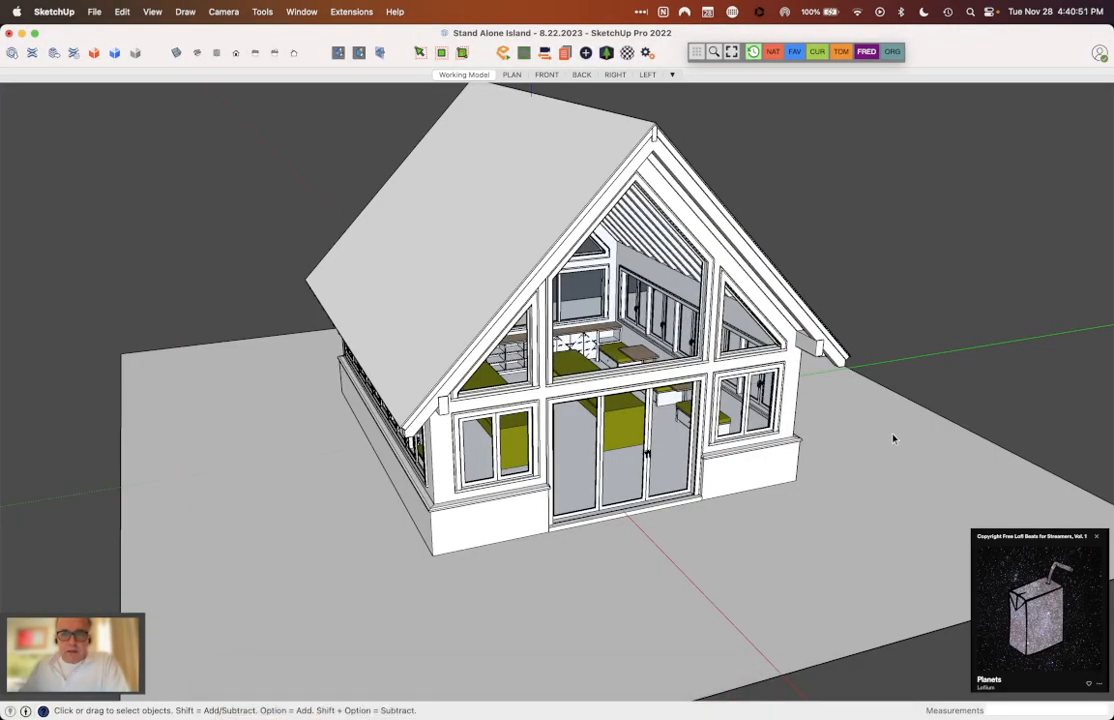
Step: Inspect the building's front gable, its trapezoid windows and the glazed doors with the green islands behind them
middle_click_drag(896, 432, 925, 352)
left_click(924, 366)
middle_click_drag(790, 338, 640, 200)
scroll(600, 185, "up", 6)
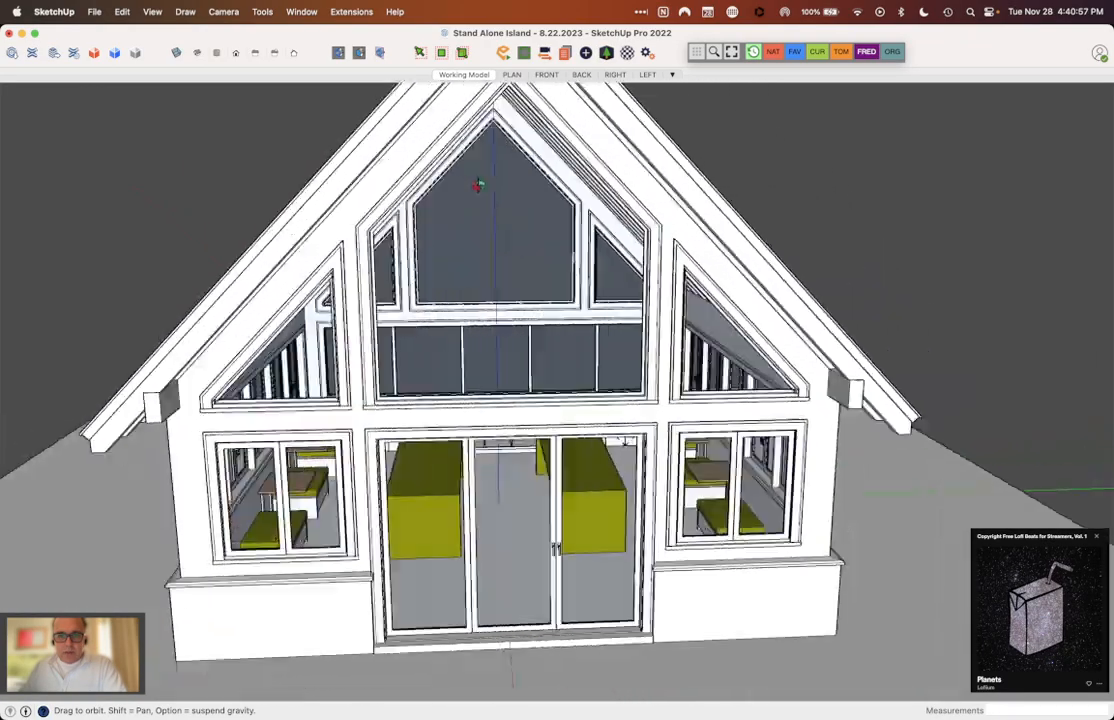
middle_click_drag(478, 185, 375, 208)
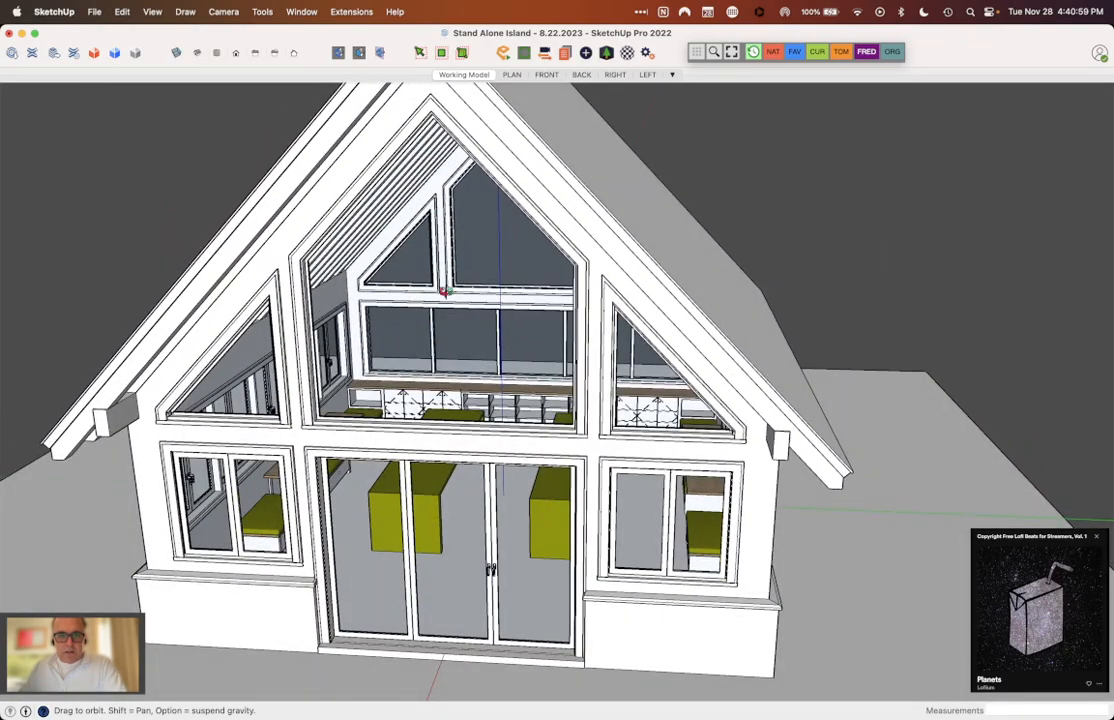
scroll(511, 271, "up", 3)
scroll(508, 300, "down", 3)
middle_click_drag(505, 323, 385, 572)
scroll(378, 545, "up", 5)
scroll(402, 463, "up", 3)
scroll(402, 463, "down", 3)
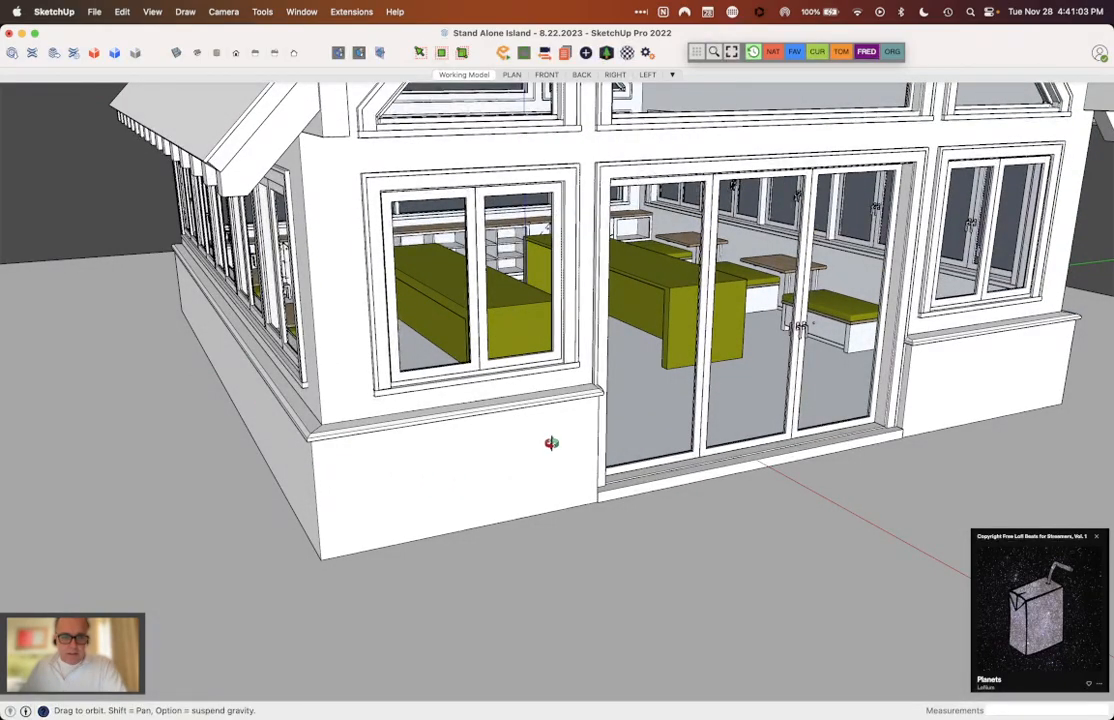
Step: Examine the mitred end of the sill trim beside the front doors up close and return to the whole building
middle_click_drag(555, 446, 498, 465)
scroll(459, 438, "up", 10)
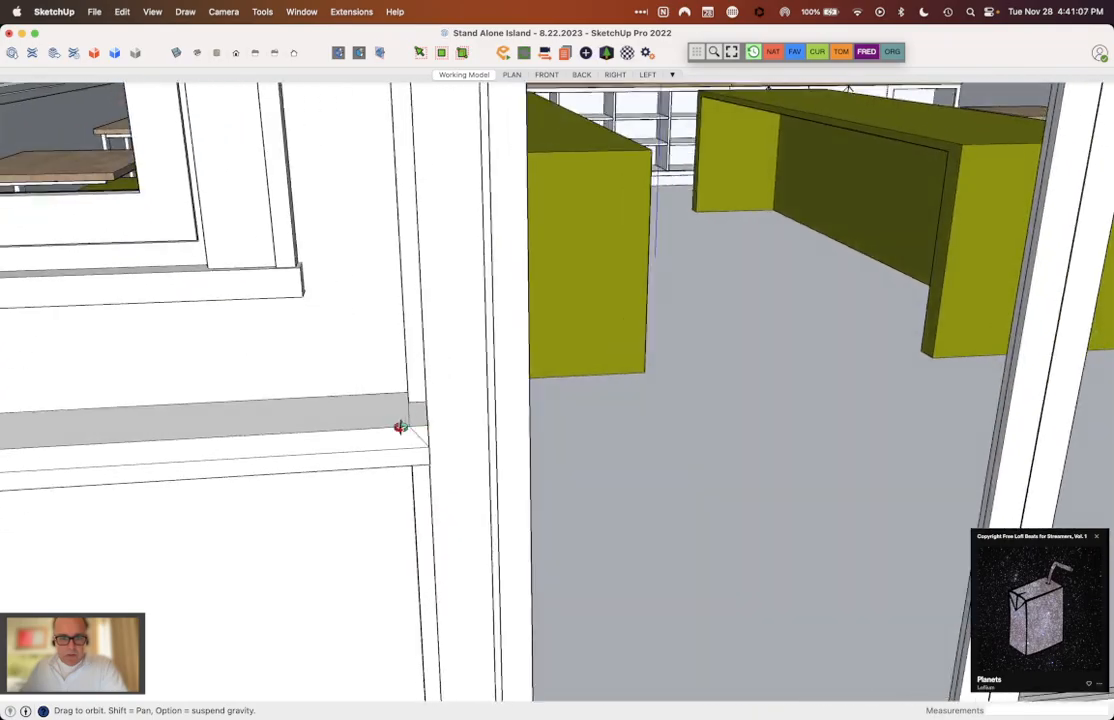
scroll(410, 387, "up", 3)
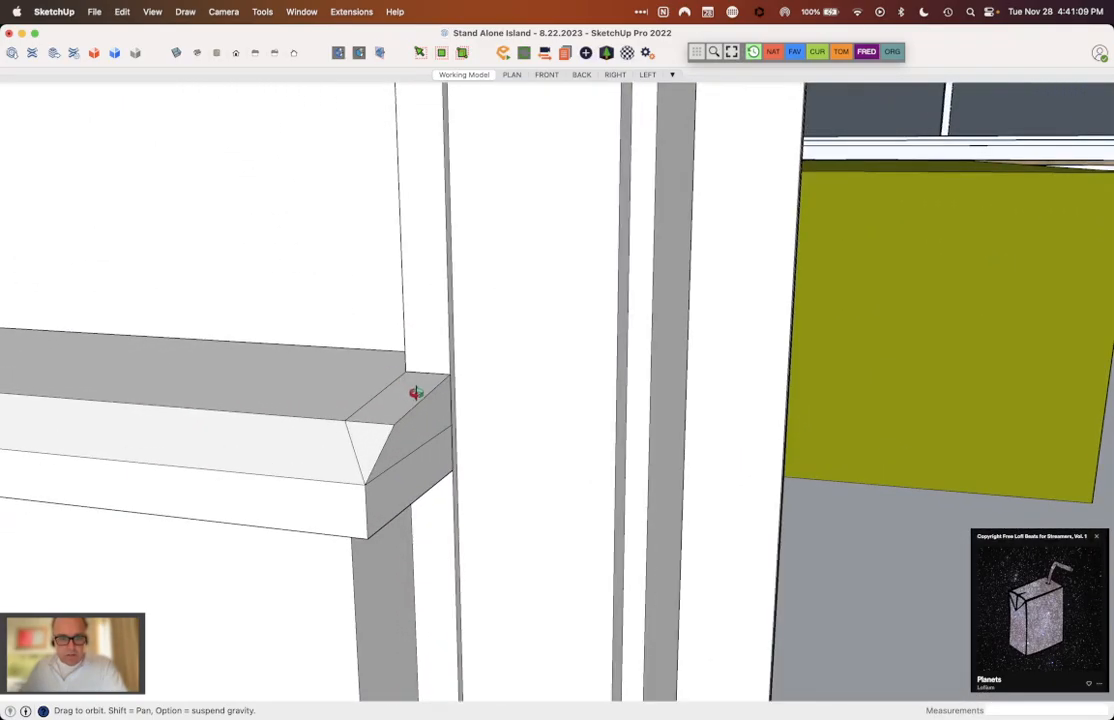
scroll(412, 393, "down", 15)
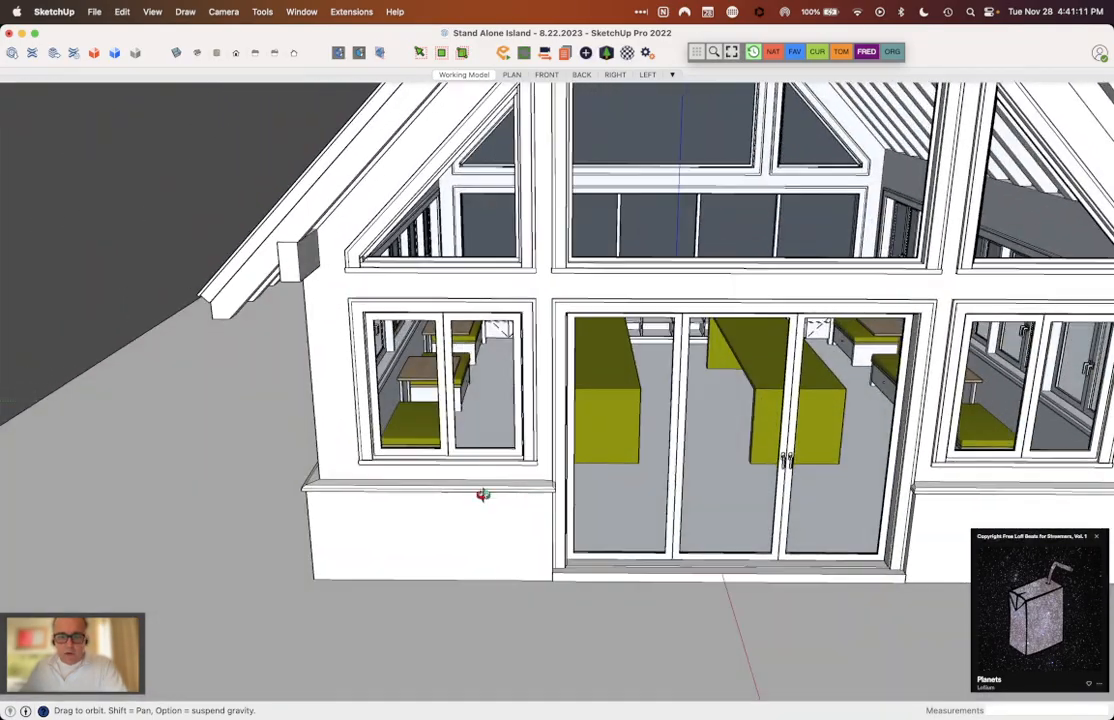
scroll(483, 495, "down", 5)
middle_click_drag(483, 495, 600, 530)
scroll(428, 520, "down", 4)
middle_click_drag(715, 462, 790, 445)
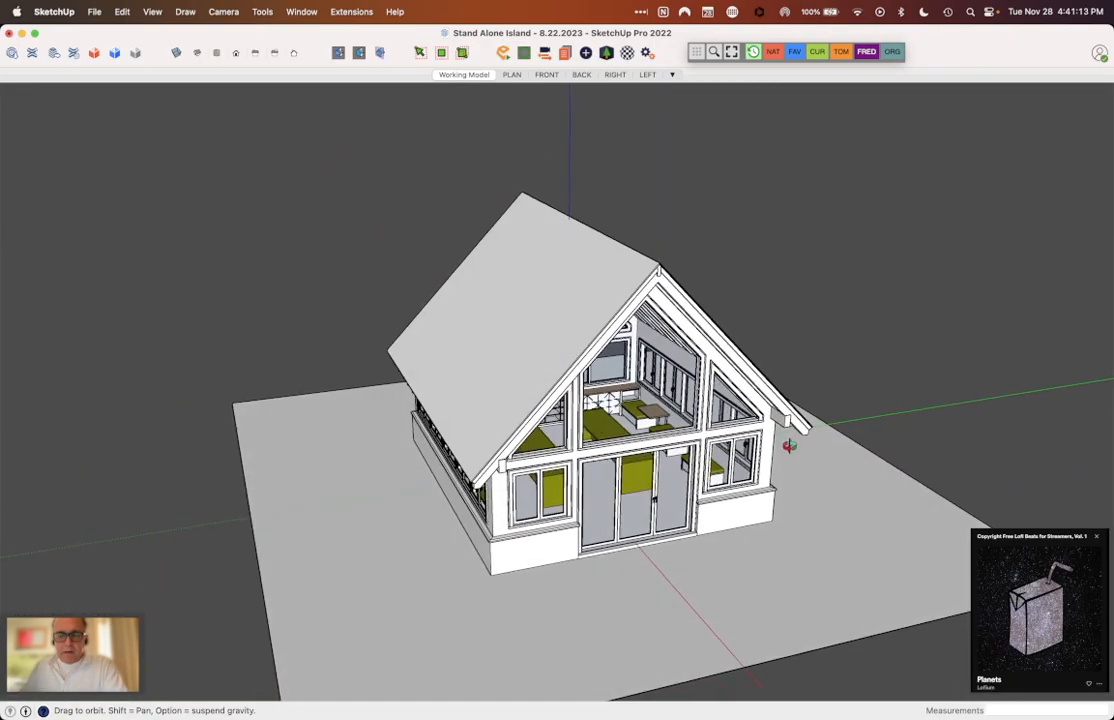
Step: Review the whole building's exterior from higher and lower angles, covering the roof, front gable and ground plane
scroll(729, 518, "up", 4)
middle_click_drag(731, 517, 733, 464)
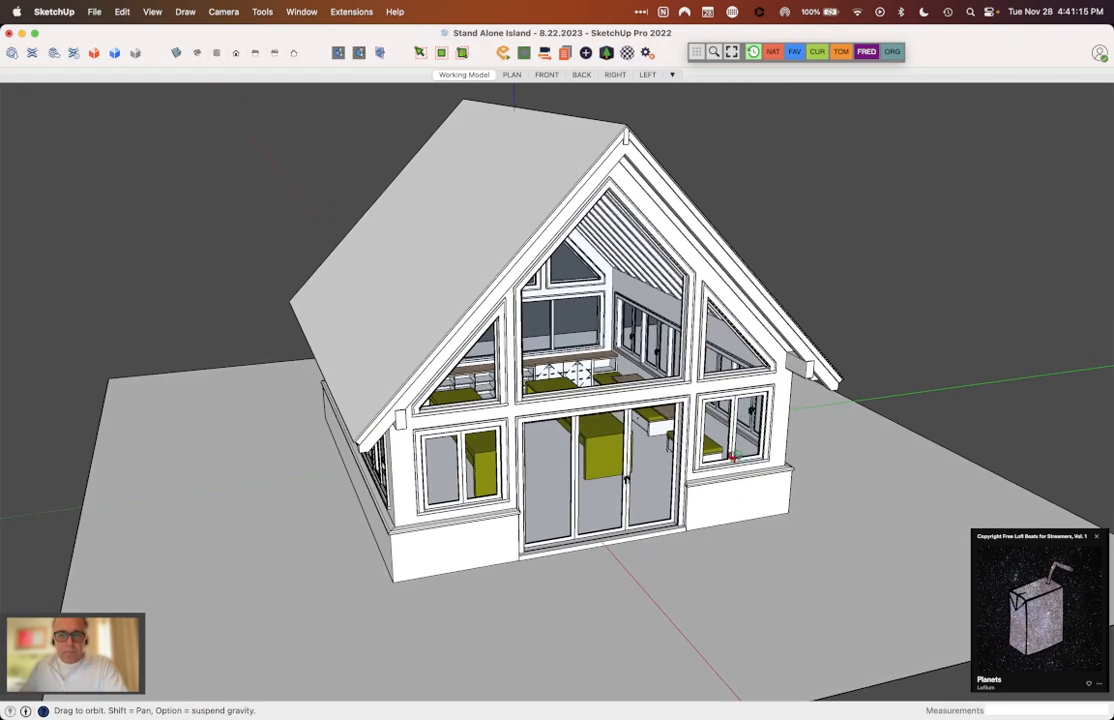
middle_click_drag(672, 330, 676, 326)
scroll(574, 201, "up", 3)
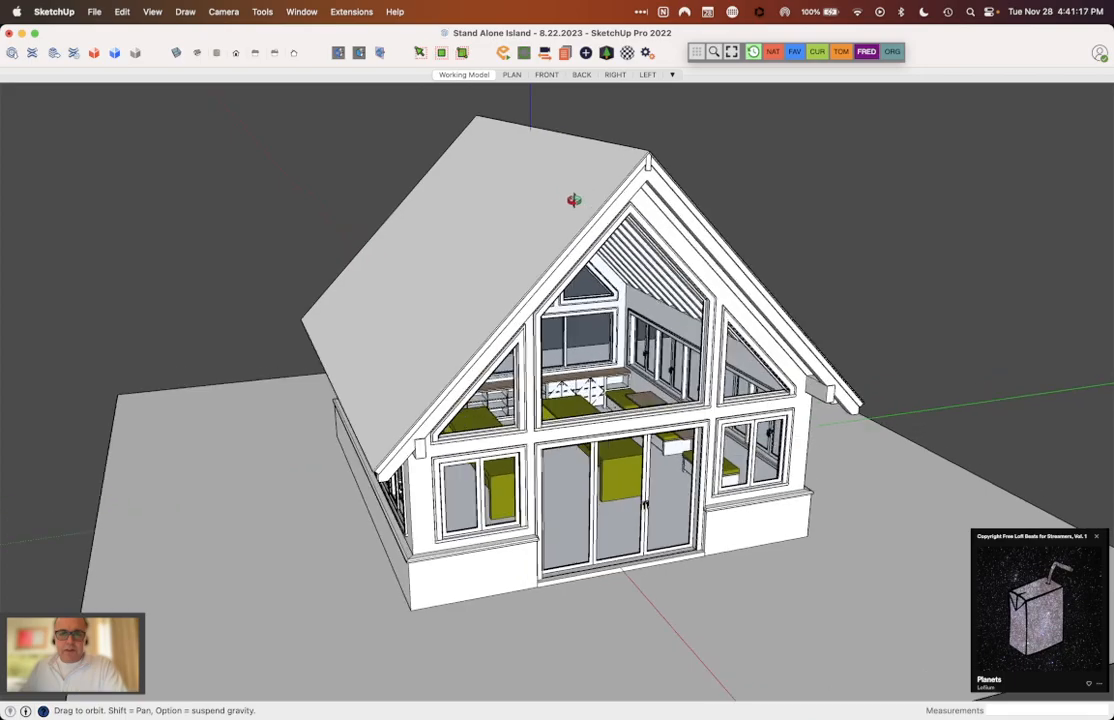
middle_click_drag(574, 201, 569, 292)
scroll(569, 292, "down", 3)
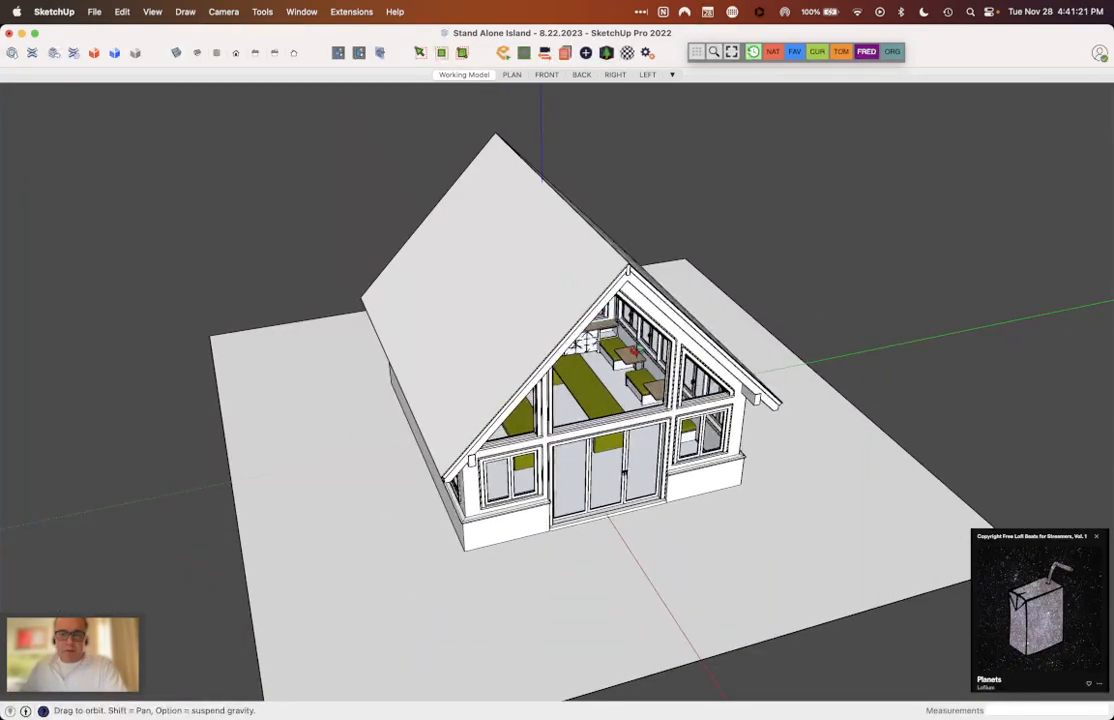
scroll(643, 440, "up", 3)
middle_click_drag(643, 440, 641, 388)
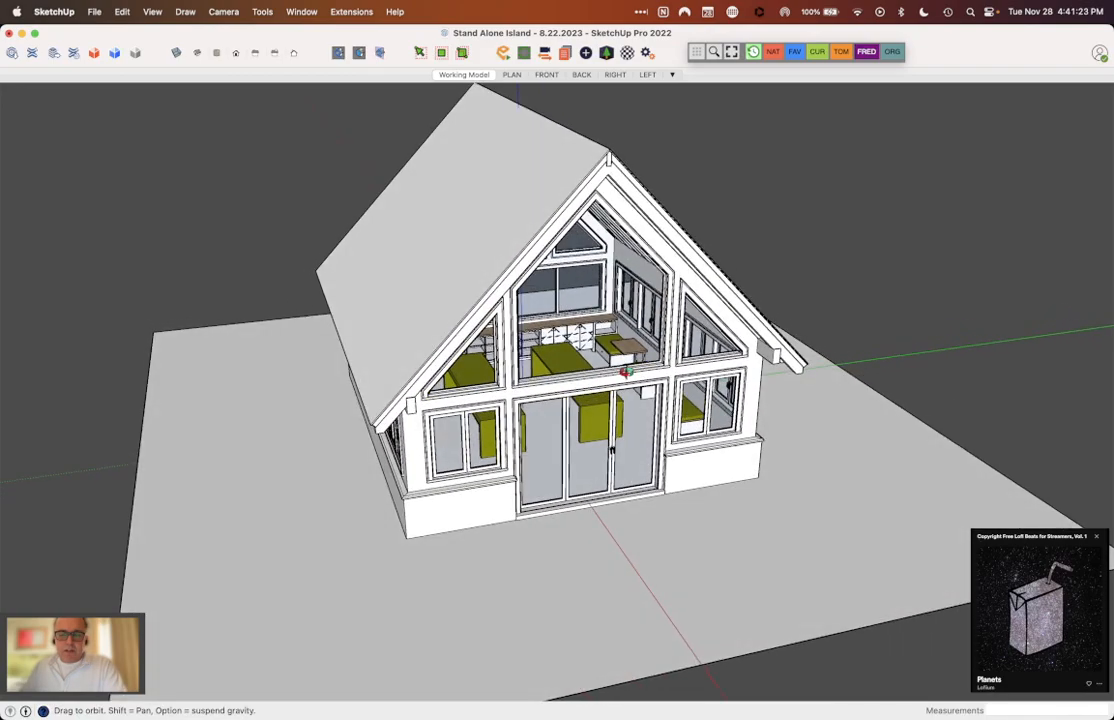
scroll(559, 334, "down", 2)
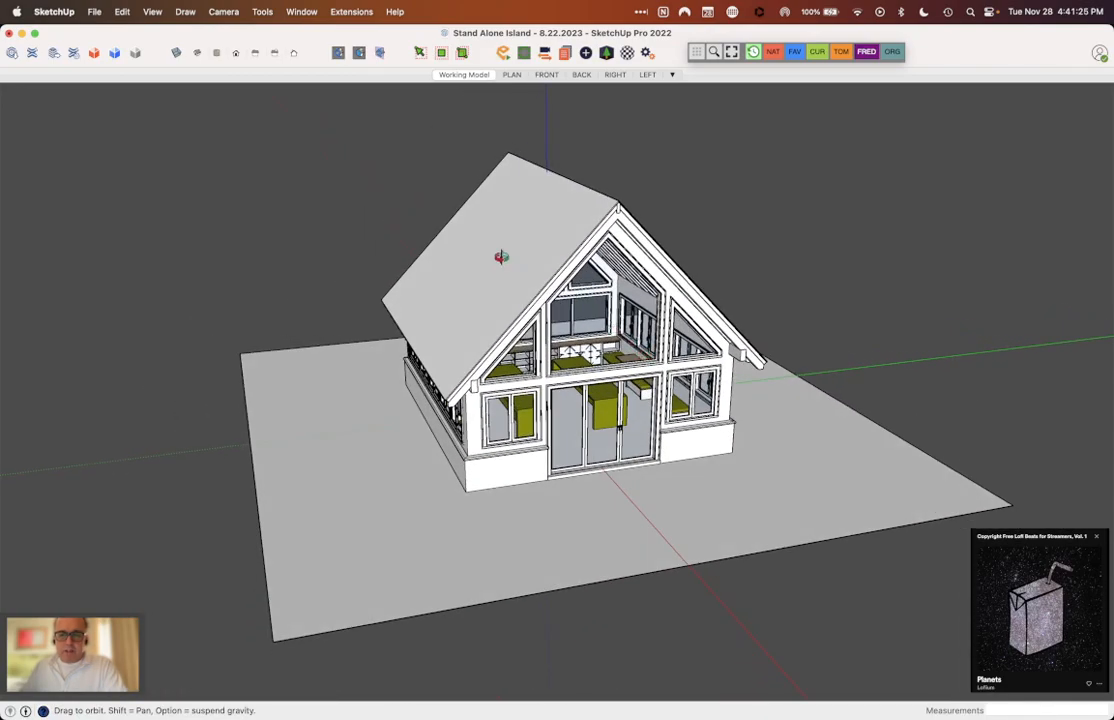
scroll(487, 265, "up", 3)
scroll(489, 265, "down", 3)
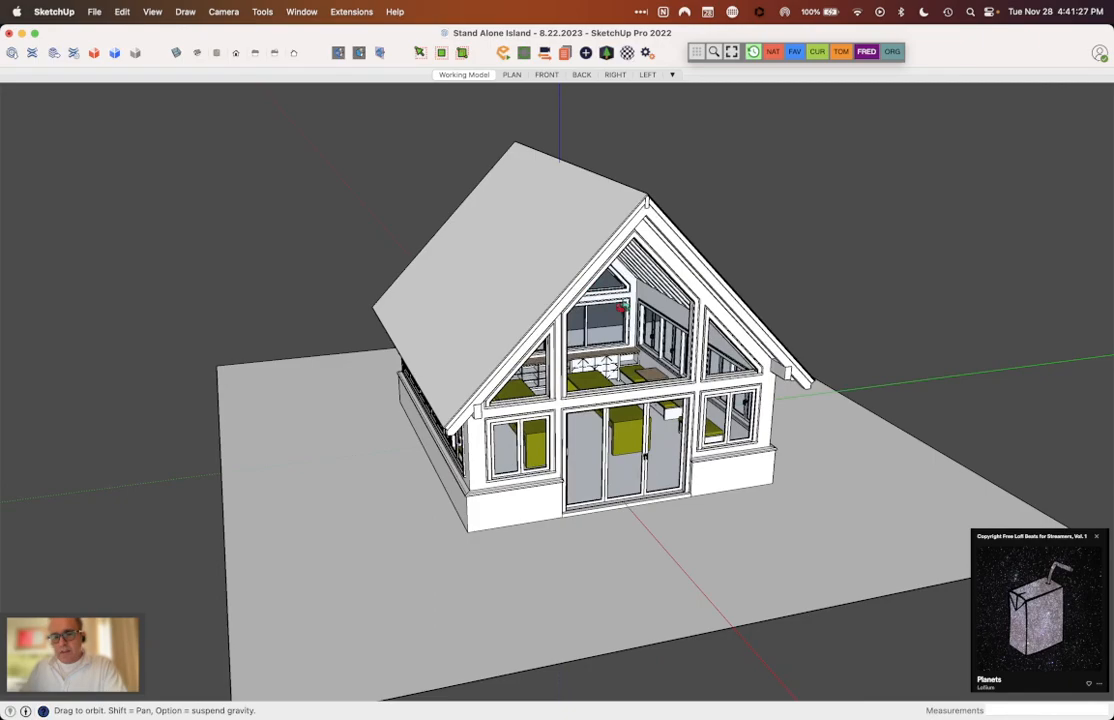
scroll(615, 268, "up", 3)
scroll(604, 303, "up", 3)
middle_click_drag(604, 303, 644, 264)
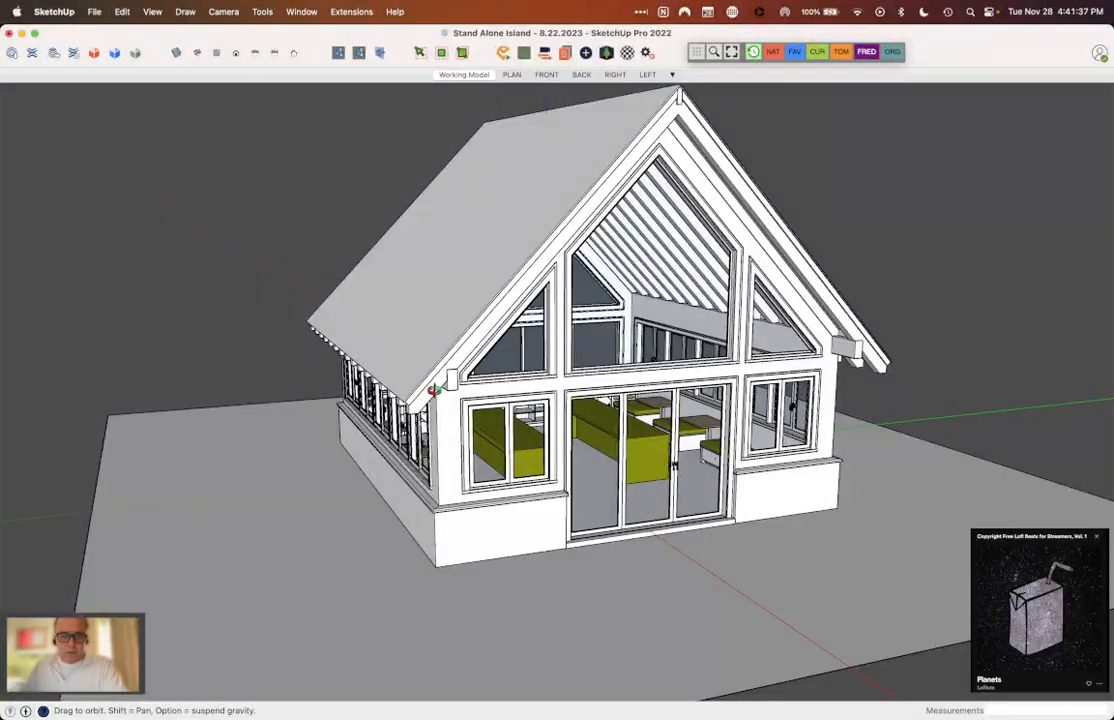
Step: Examine the side wall's window row, the rafter tails under the eave and the front corner of the building
scroll(448, 485, "up", 5)
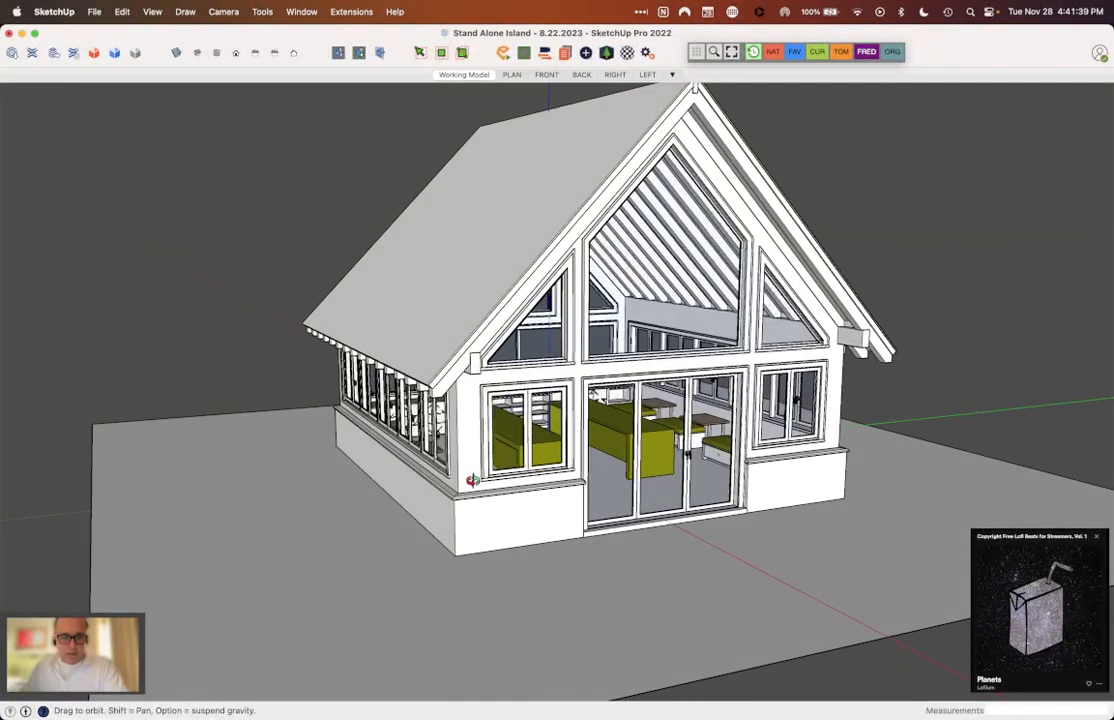
scroll(455, 517, "up", 3)
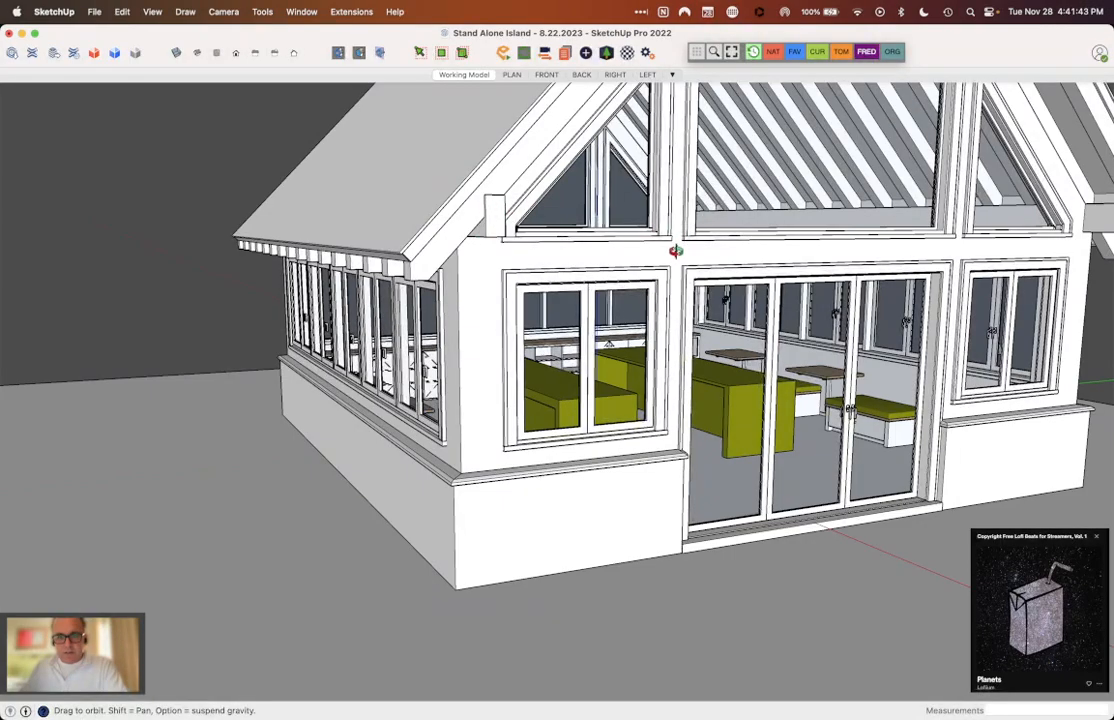
scroll(472, 443, "down", 3)
left_click_drag(490, 333, 577, 305)
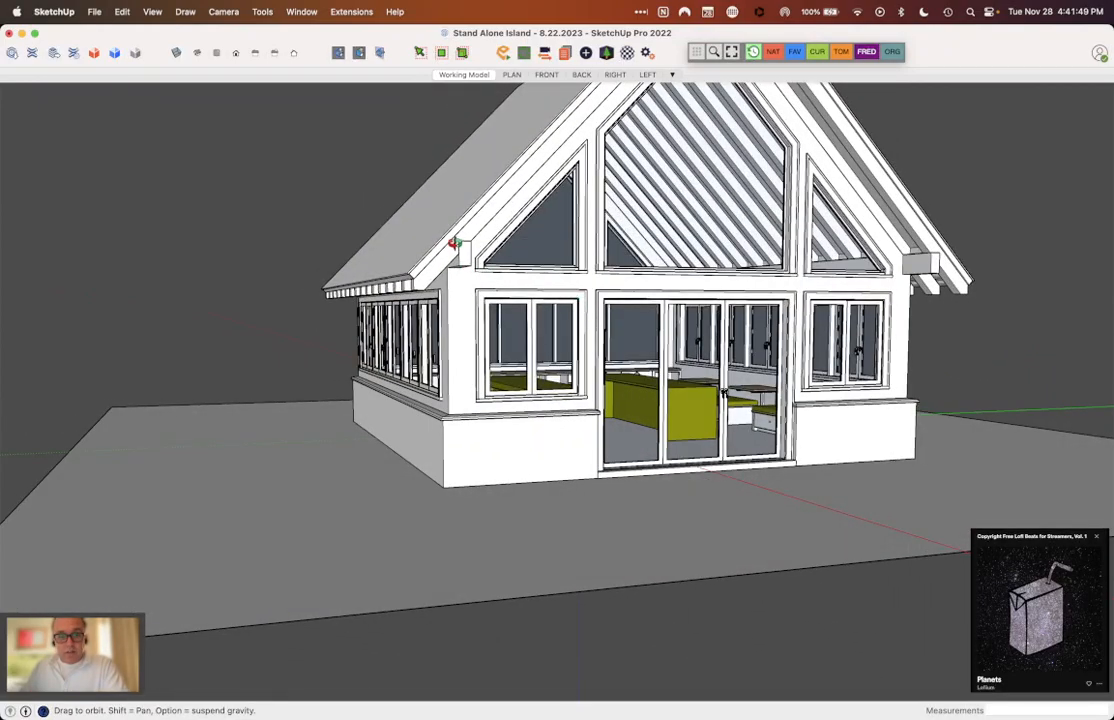
left_click_drag(441, 230, 639, 283)
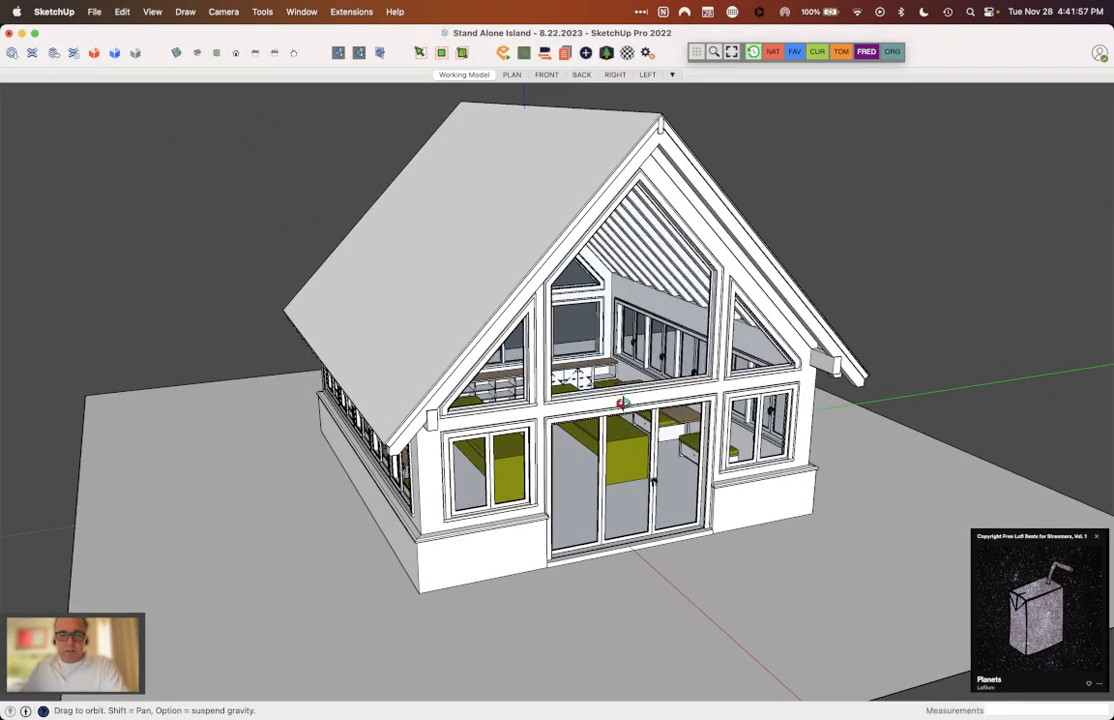
Step: View the complete building on its ground plane from a distance and from a lower angle
scroll(578, 377, "down", 3)
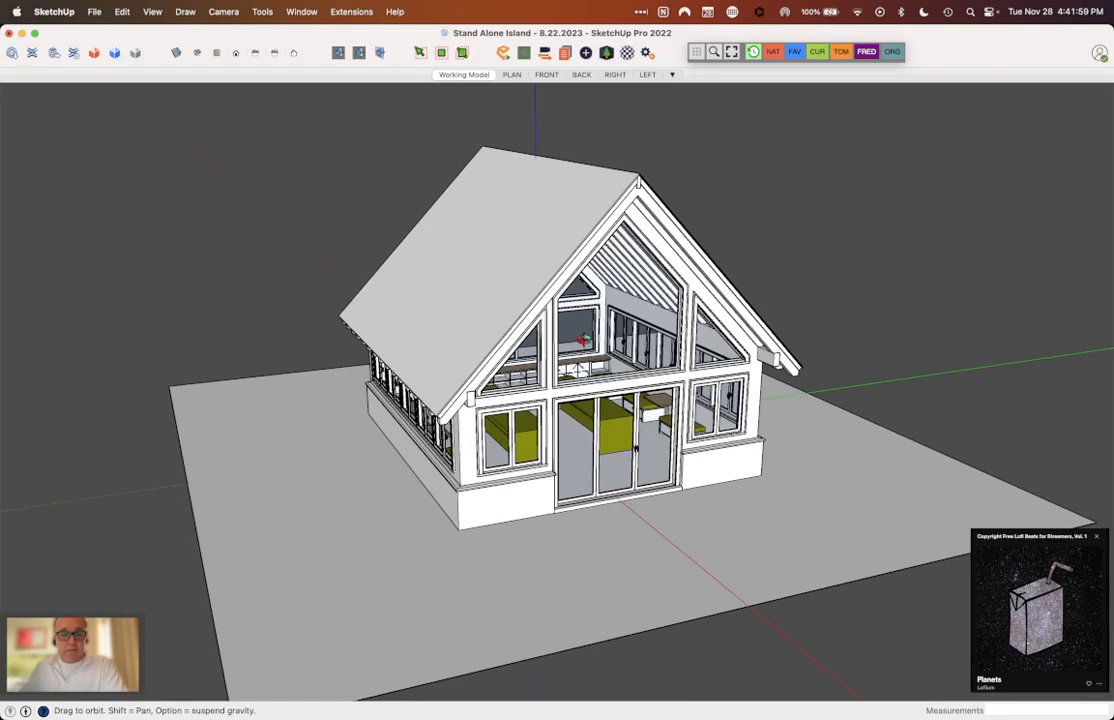
scroll(626, 337, "down", 2)
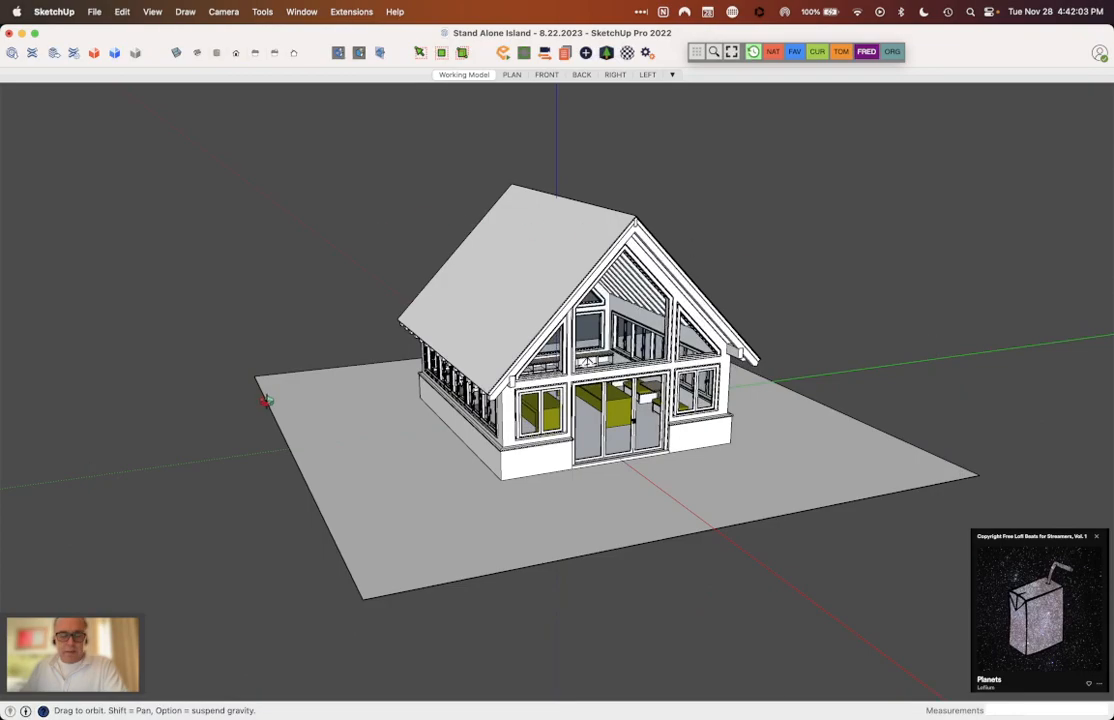
mouse_move(705, 440)
left_mouse_down()
mouse_move(714, 415)
mouse_move(696, 378)
left_mouse_up()
scroll(696, 378, "up", 6)
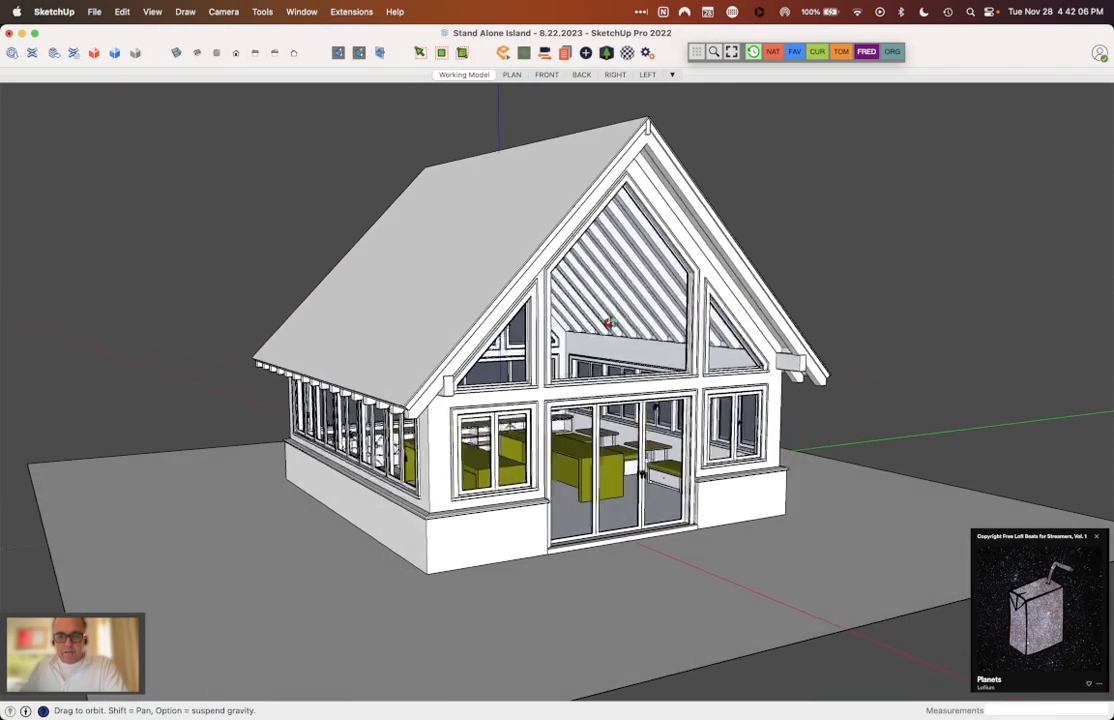
left_click_drag(610, 322, 575, 386)
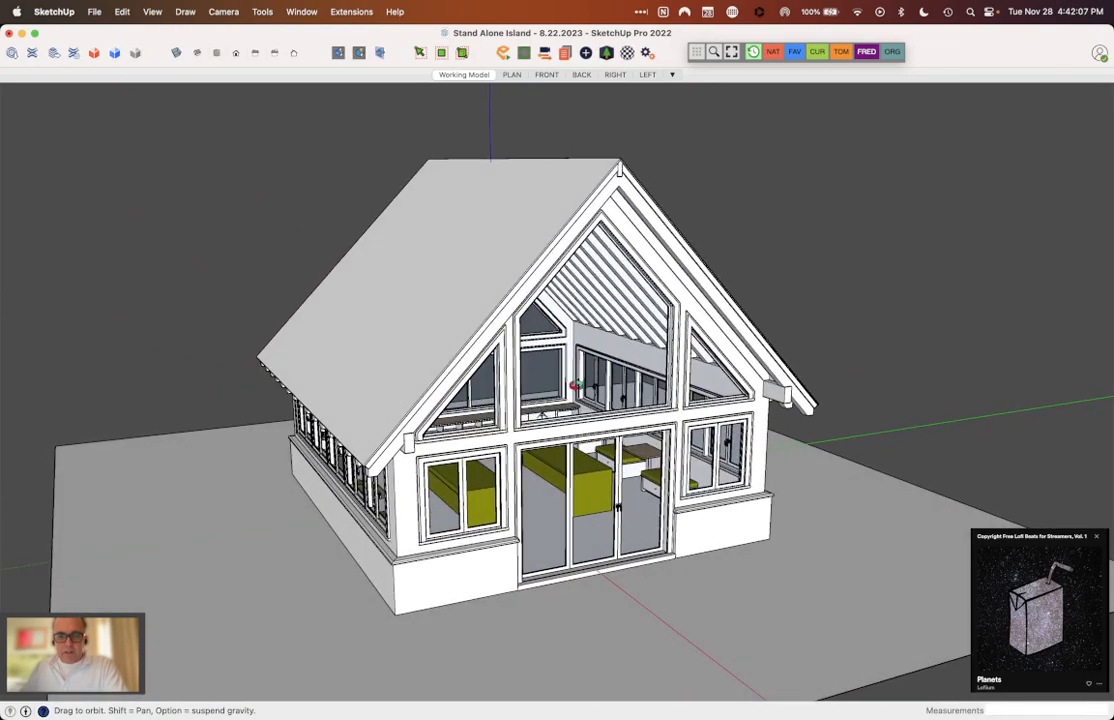
scroll(575, 390, "down", 3)
Step: Examine the interior through the front glazing, including the islands, benches, tables and exposed rafters
scroll(586, 447, "up", 3)
scroll(587, 447, "up", 2)
mouse_move(587, 447)
left_mouse_down()
mouse_move(499, 533)
mouse_move(346, 494)
mouse_move(607, 403)
left_mouse_up()
scroll(604, 390, "up", 3)
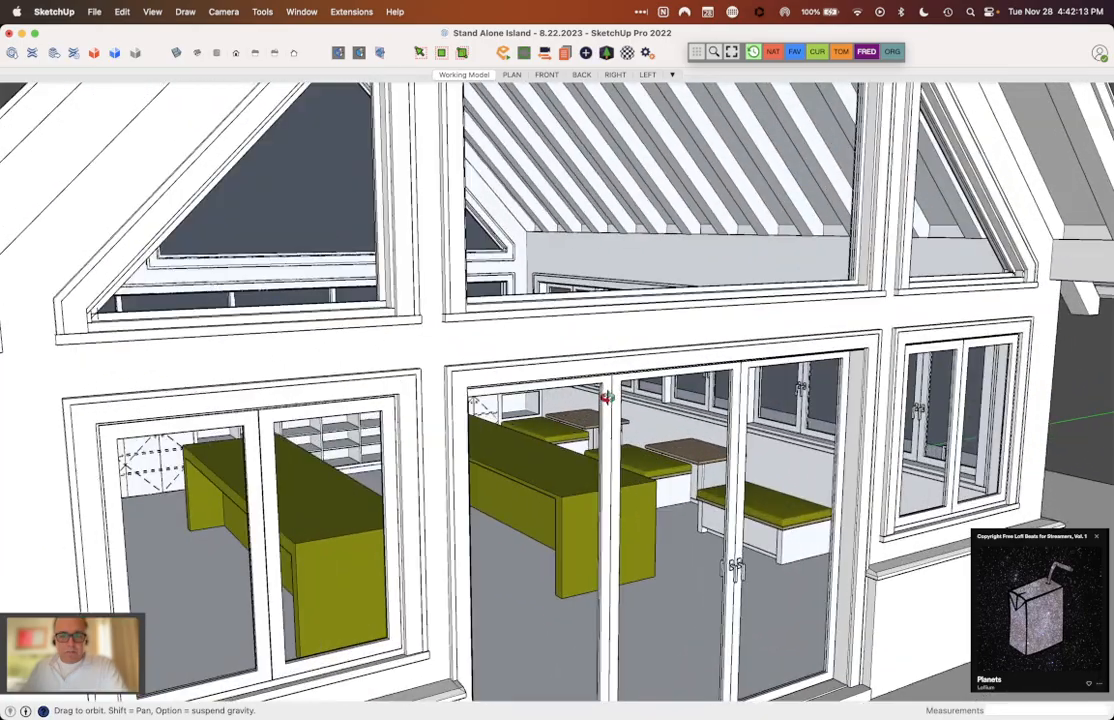
scroll(589, 249, "up", 2)
scroll(573, 256, "down", 1)
scroll(567, 187, "down", 3)
mouse_move(567, 190)
left_mouse_down()
mouse_move(589, 276)
mouse_move(555, 381)
left_mouse_up()
scroll(626, 287, "up", 1)
scroll(628, 286, "down", 5)
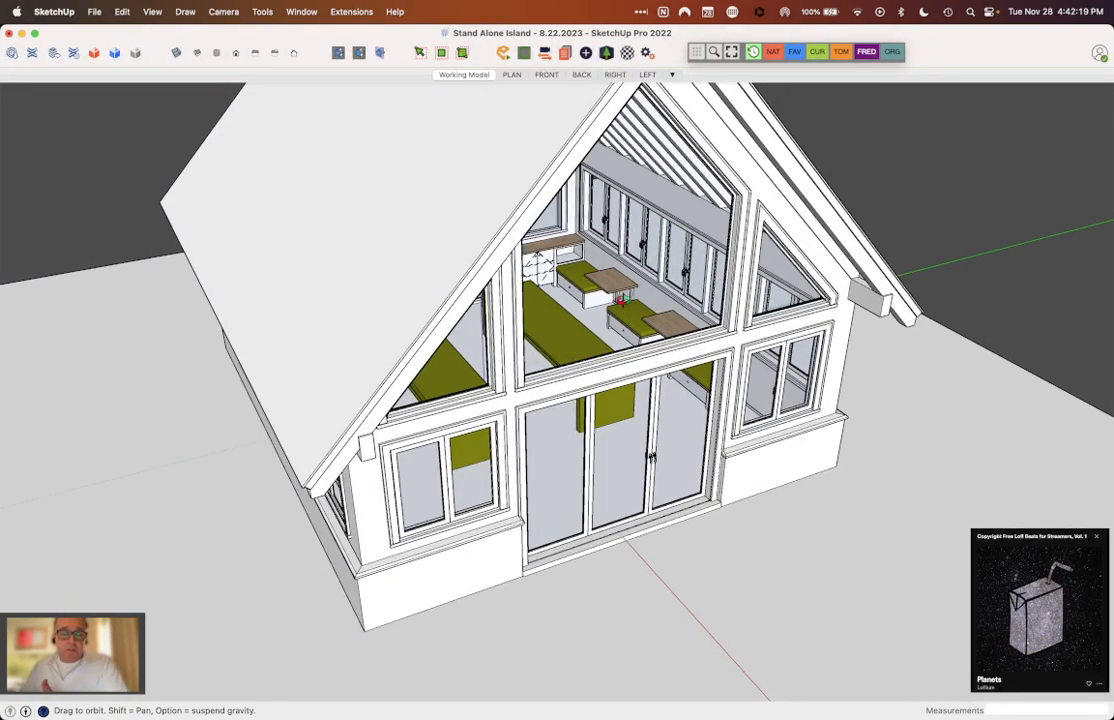
Step: Compare the overall building with a close view of the back wall cabinets through the upper gable window
scroll(580, 362, "down", 4)
scroll(572, 172, "up", 2)
scroll(572, 166, "down", 3)
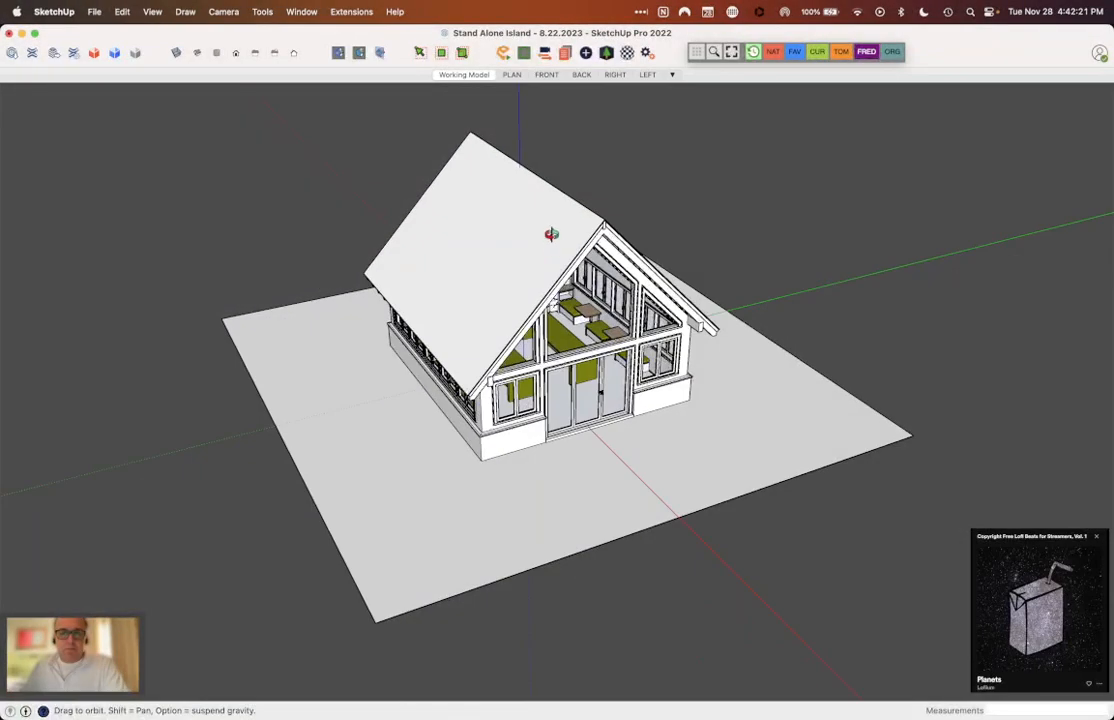
scroll(495, 156, "up", 3)
scroll(492, 144, "down", 1)
scroll(577, 196, "up", 2)
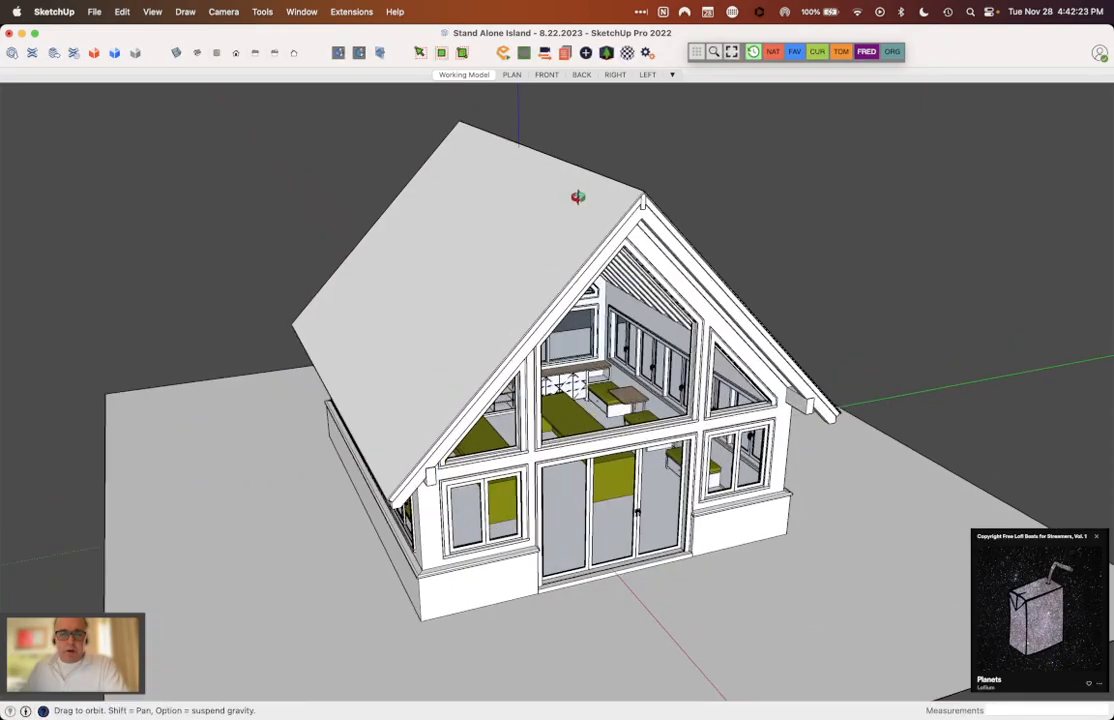
left_click_drag(582, 199, 564, 177)
scroll(660, 400, "up", 4)
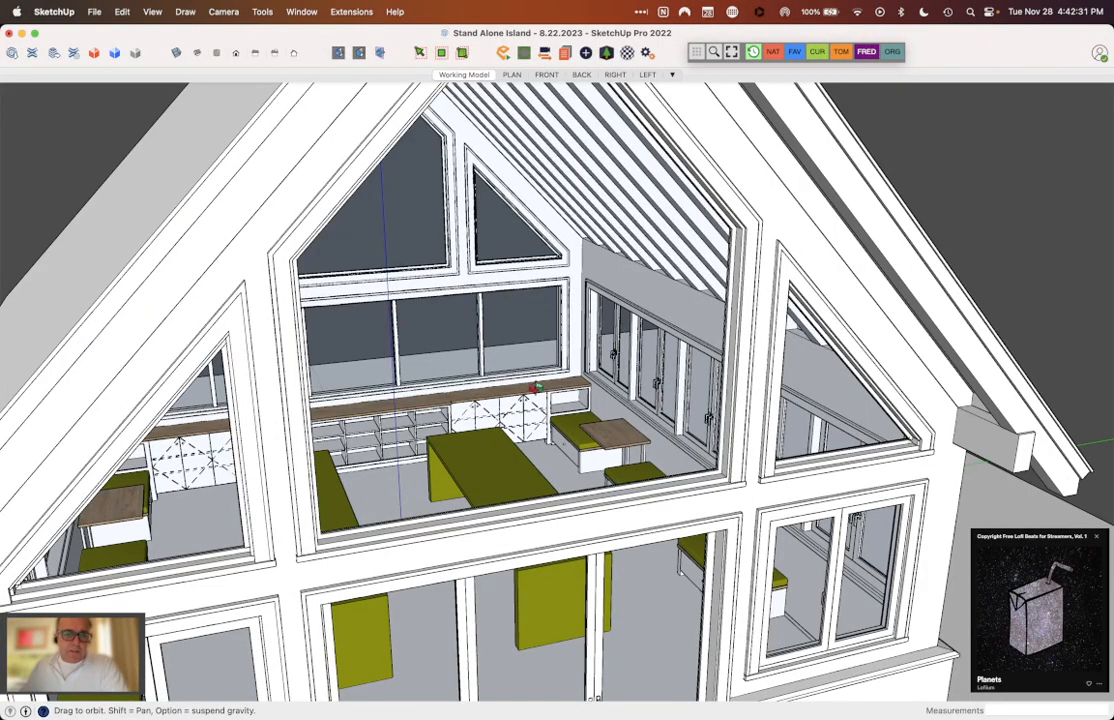
scroll(501, 432, "up", 2)
scroll(501, 432, "down", 4)
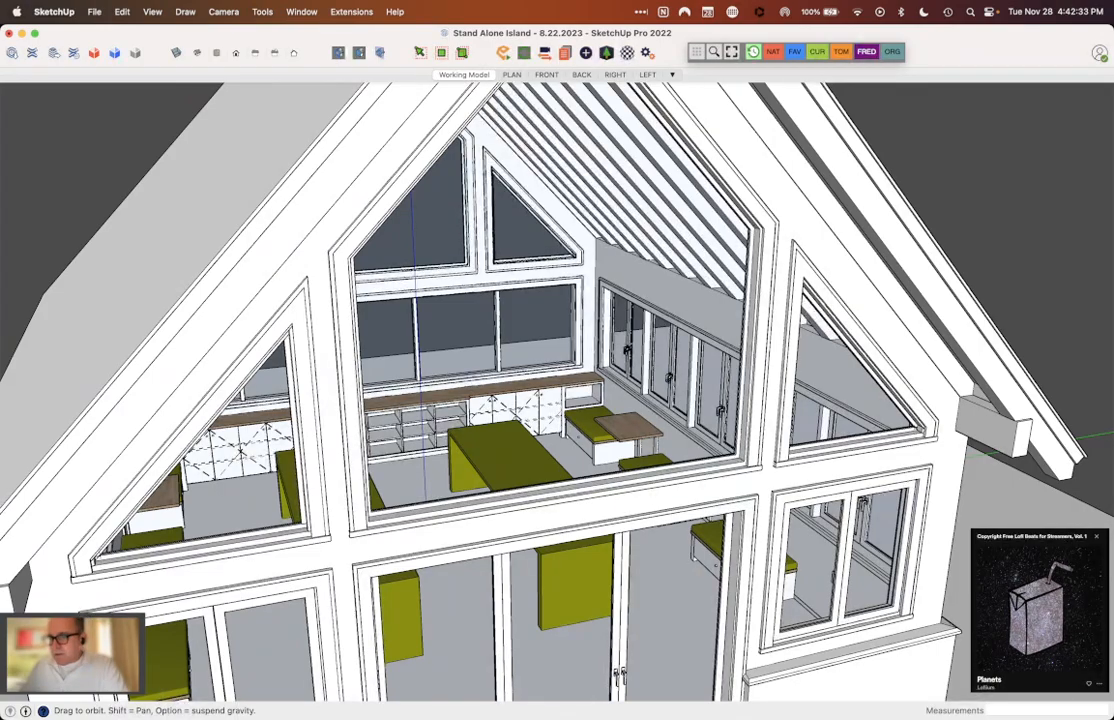
Step: Hide the building and ground plane to isolate the islands, benches, tables and back cabinets, and view the furniture from the front
scroll(748, 333, "down", 2)
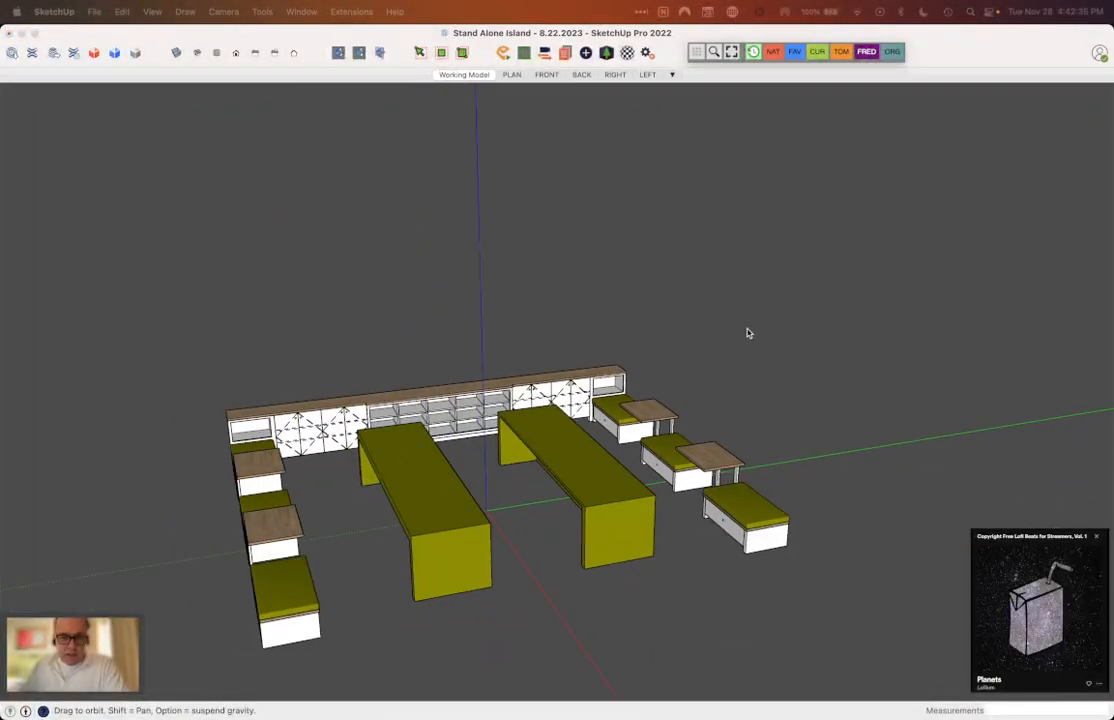
mouse_move(508, 478)
left_mouse_down()
mouse_move(348, 507)
mouse_move(244, 487)
mouse_move(168, 438)
left_mouse_up()
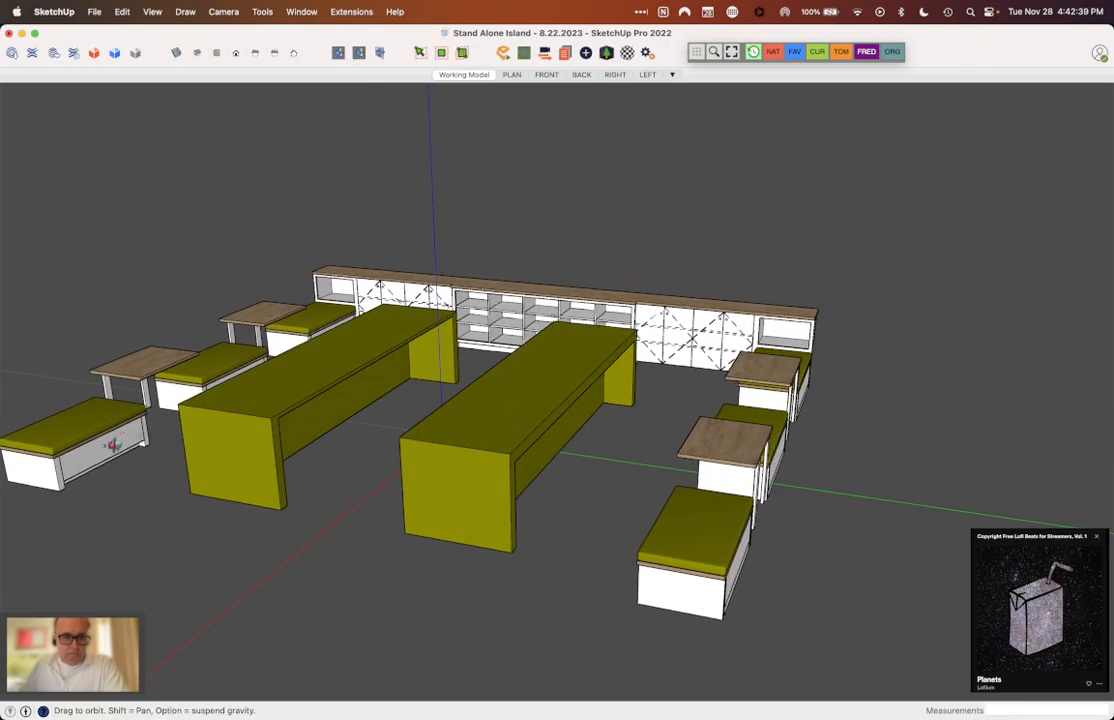
scroll(60, 453, "up", 5)
left_click_drag(56, 453, 75, 470)
scroll(305, 350, "down", 5)
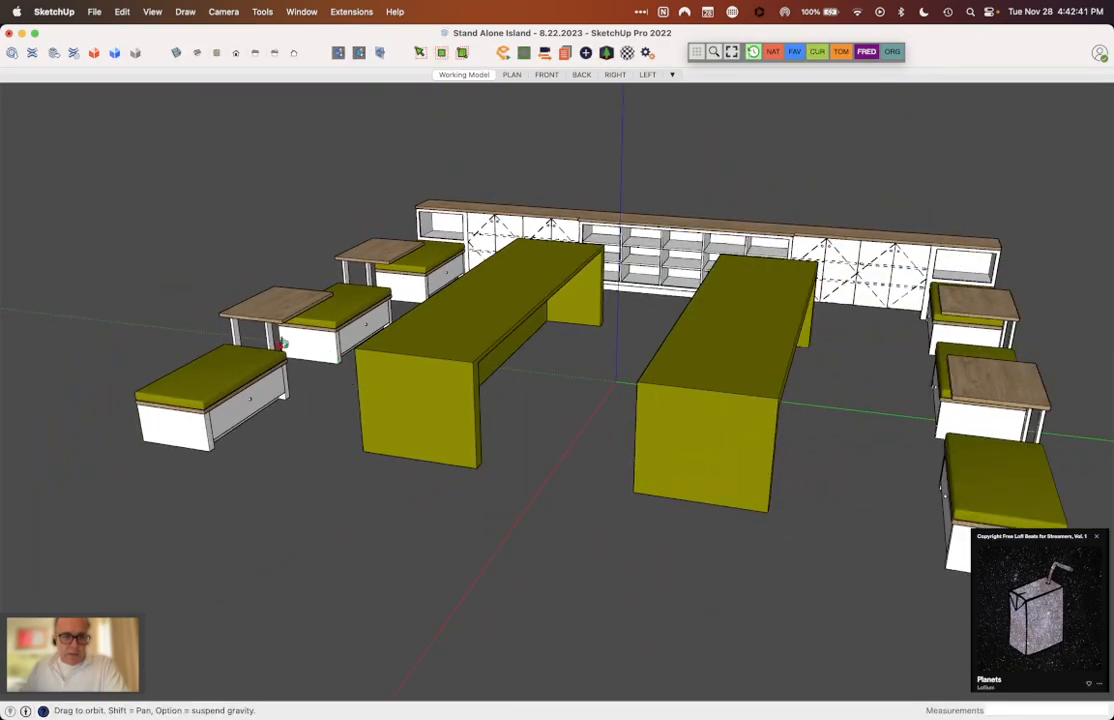
Step: Inspect the row of cushioned benches and wood tables beside the green island
scroll(247, 342, "up", 5)
mouse_move(254, 343)
left_mouse_down()
mouse_move(236, 184)
mouse_move(244, 368)
left_mouse_up()
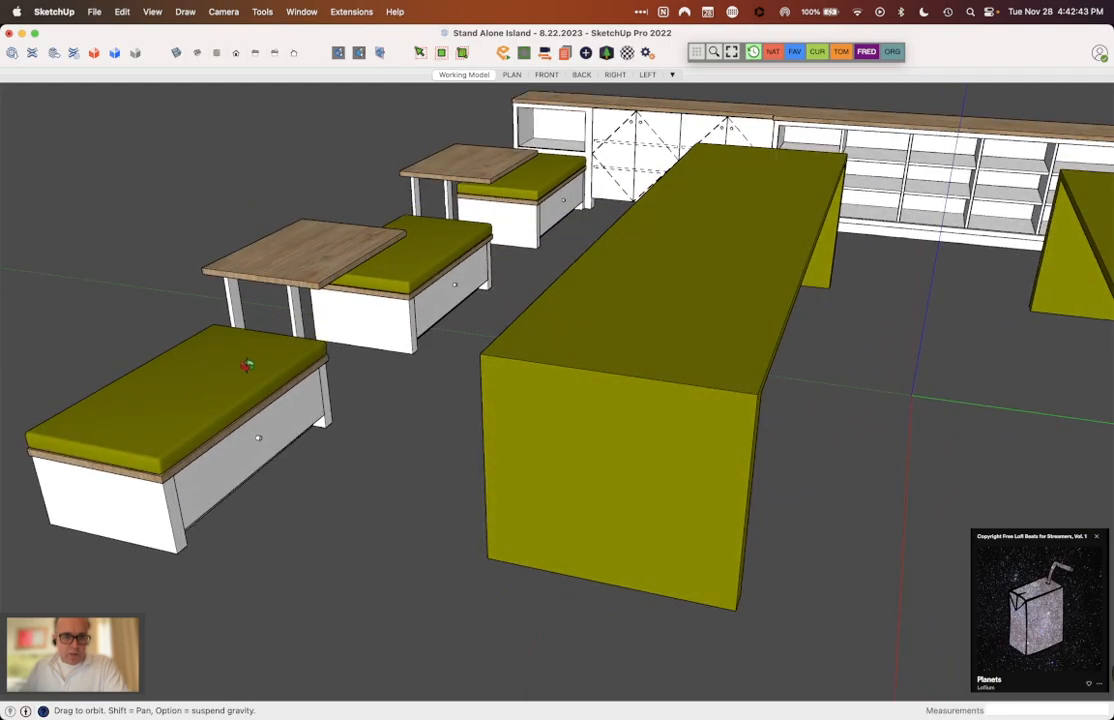
scroll(360, 283, "up", 3)
left_click_drag(361, 141, 357, 208)
scroll(358, 208, "up", 5)
middle_click_drag(358, 208, 303, 286)
scroll(461, 252, "down", 5)
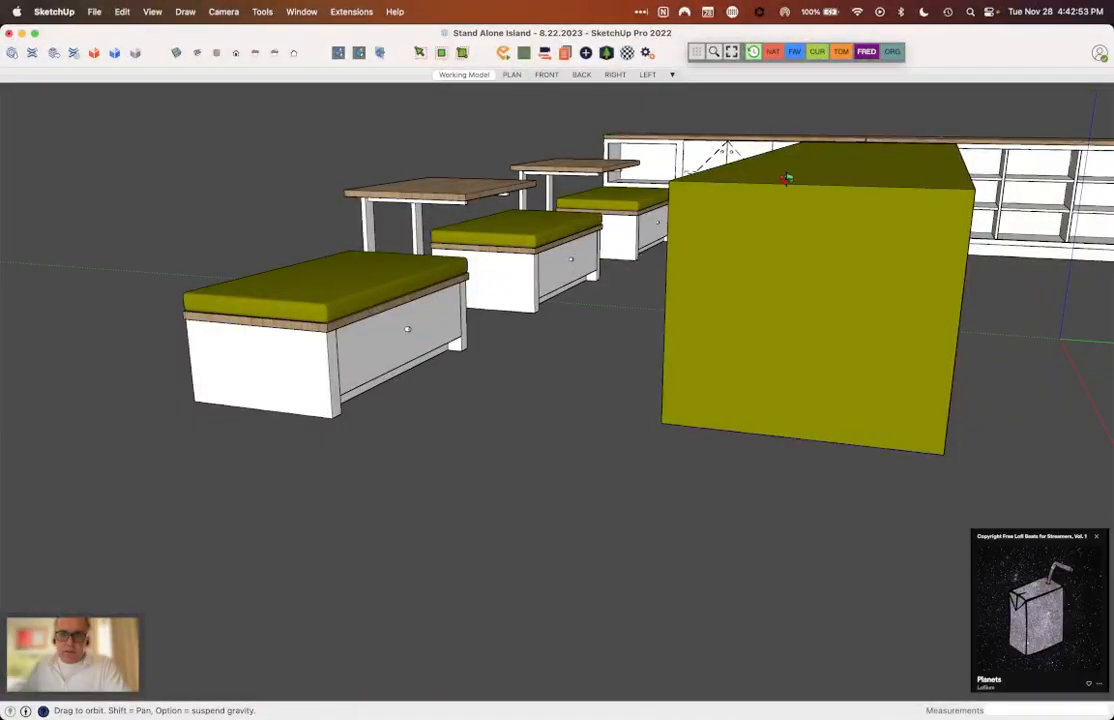
Step: Examine the bench drawer front and the wood grain tabletop up close, along with the adjoining benches
scroll(555, 299, "up", 4)
scroll(241, 353, "up", 5)
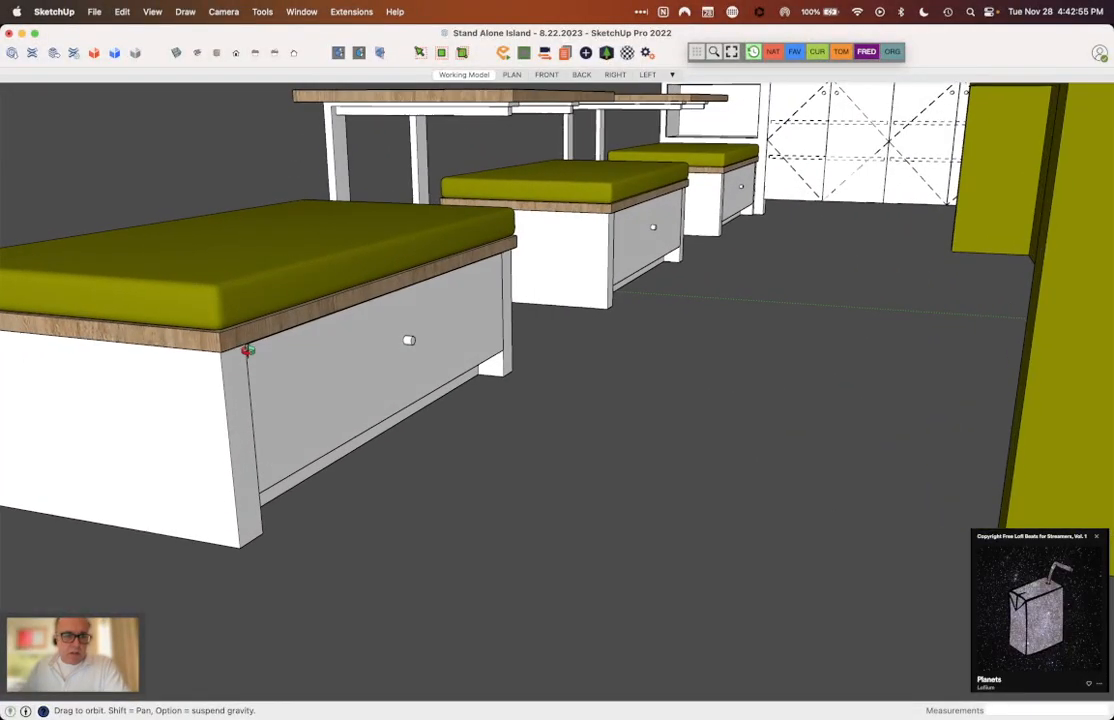
middle_click_drag(241, 353, 366, 385)
scroll(366, 385, "down", 5)
scroll(394, 194, "up", 6)
scroll(395, 218, "down", 4)
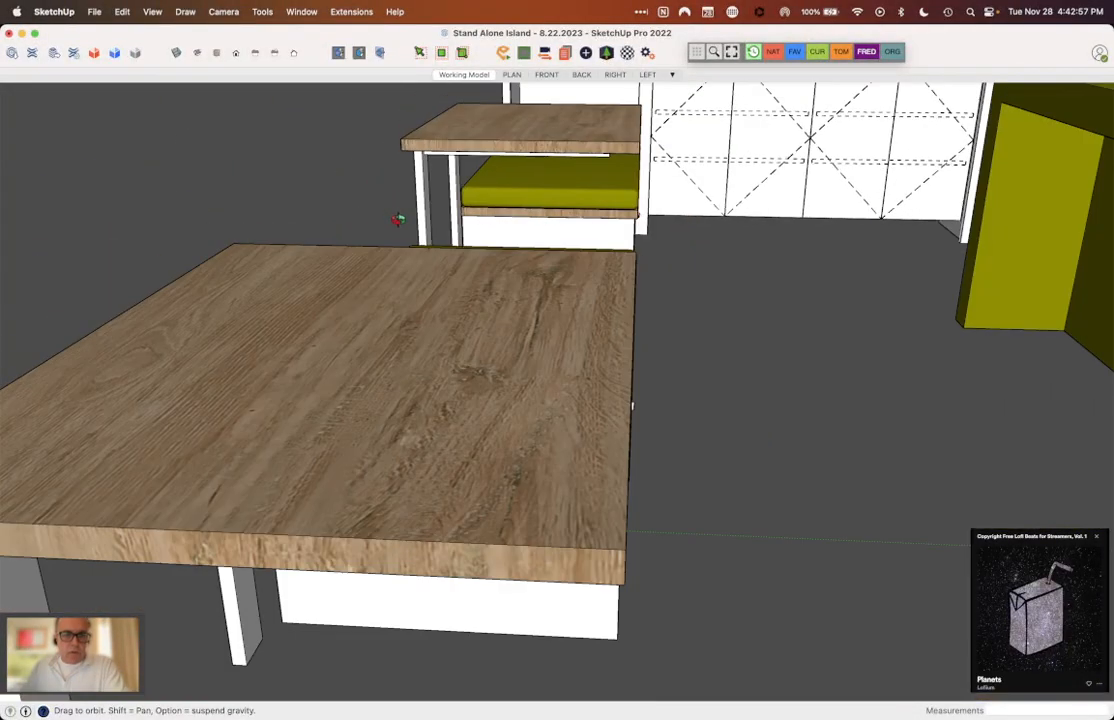
middle_click_drag(407, 244, 373, 286)
scroll(373, 286, "down", 5)
scroll(380, 316, "down", 5)
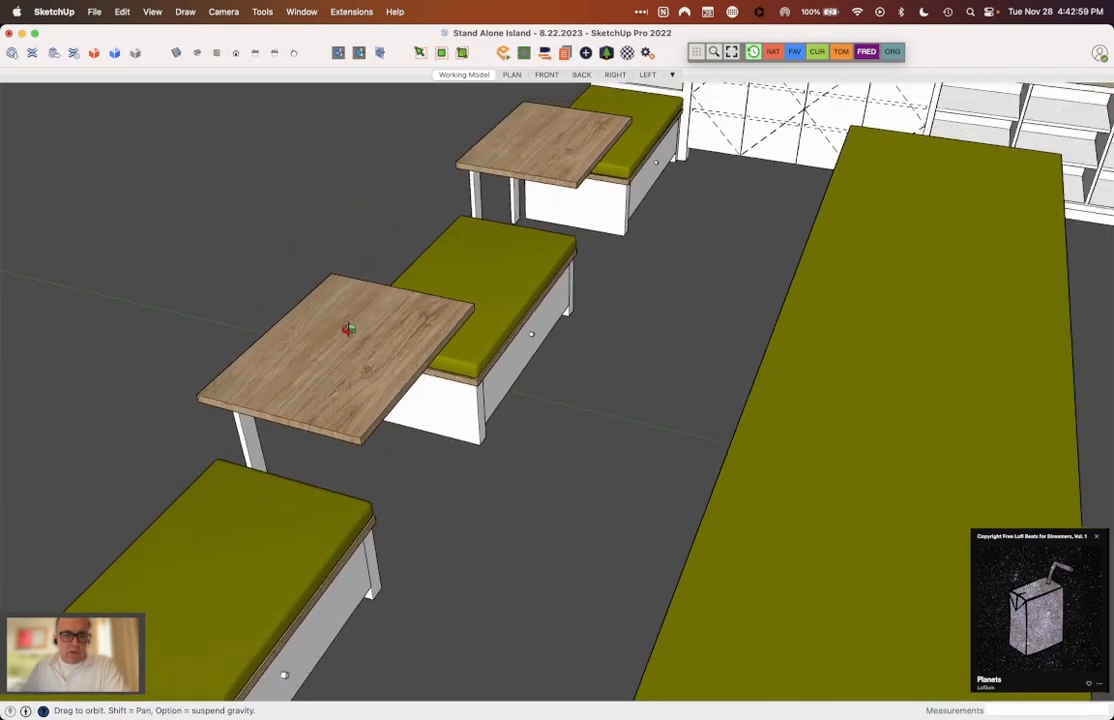
Step: View both green islands together with the bench and table rows on either side
middle_click_drag(374, 337, 493, 134)
scroll(425, 132, "down", 5)
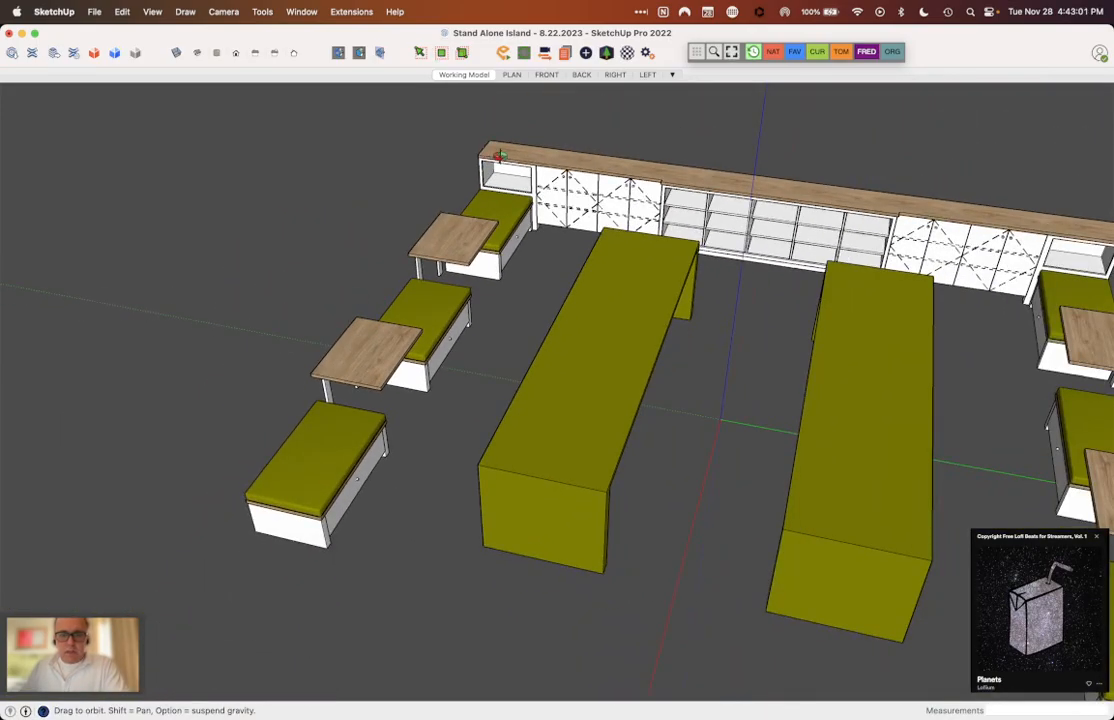
scroll(420, 286, "down", 4)
middle_click_drag(473, 277, 902, 303)
scroll(955, 318, "up", 5)
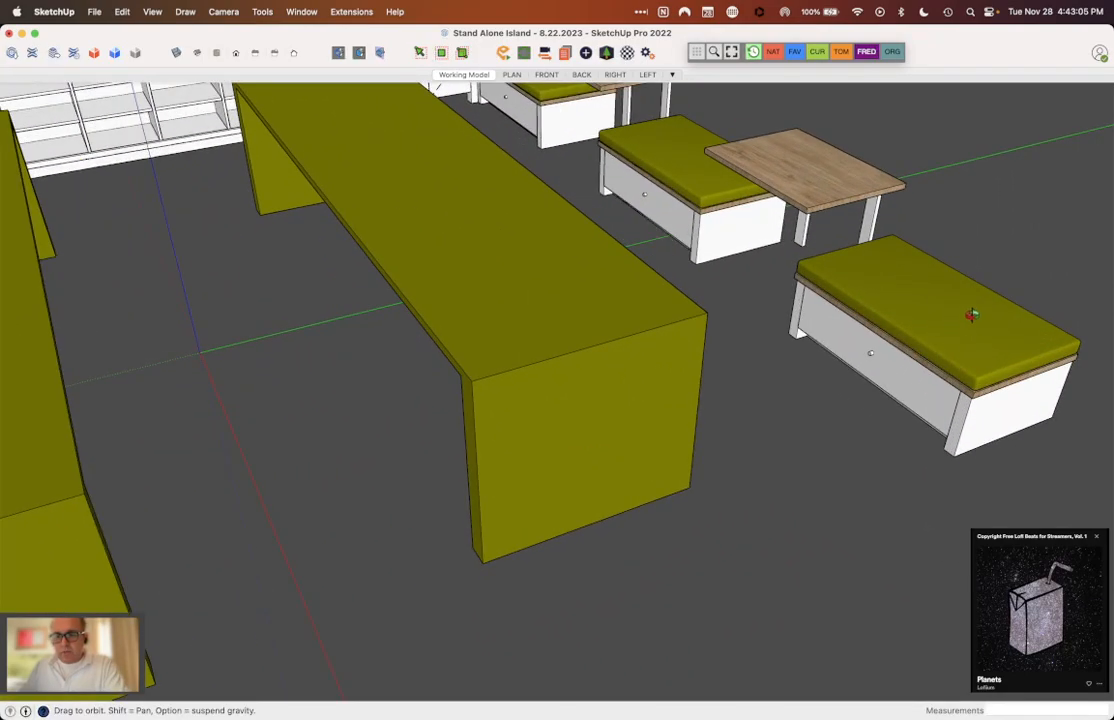
scroll(970, 330, "down", 8)
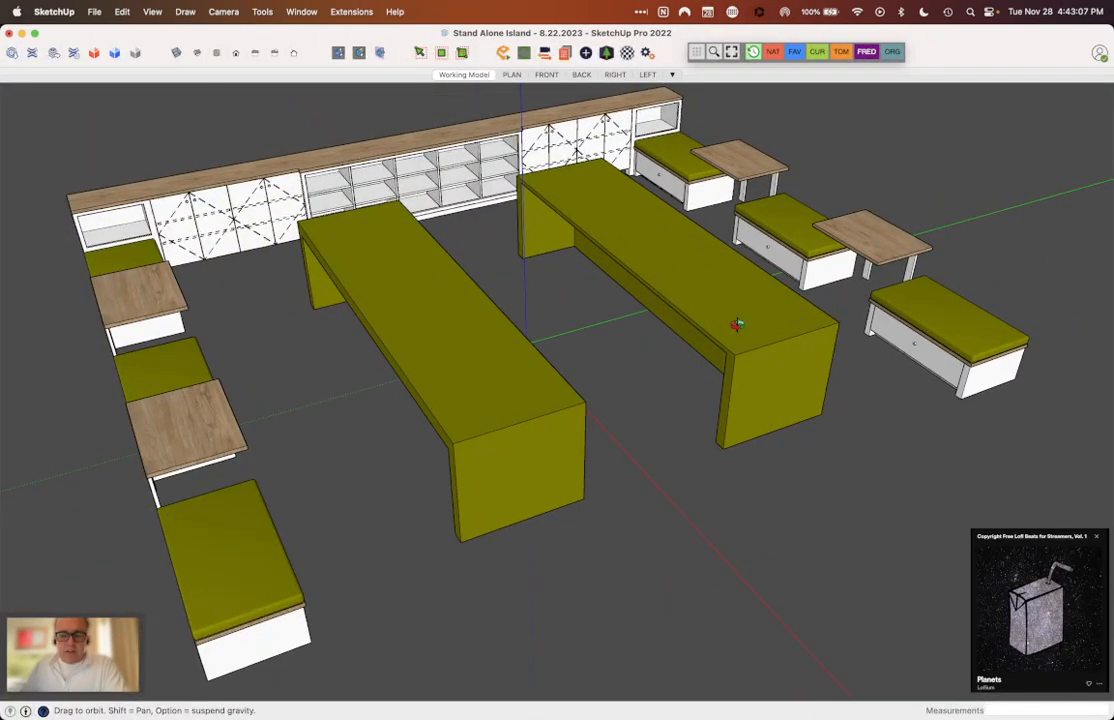
Step: Examine the tops, end panels and recessed sides of the two green islands up close
middle_click_drag(738, 326, 733, 270)
scroll(567, 147, "up", 3)
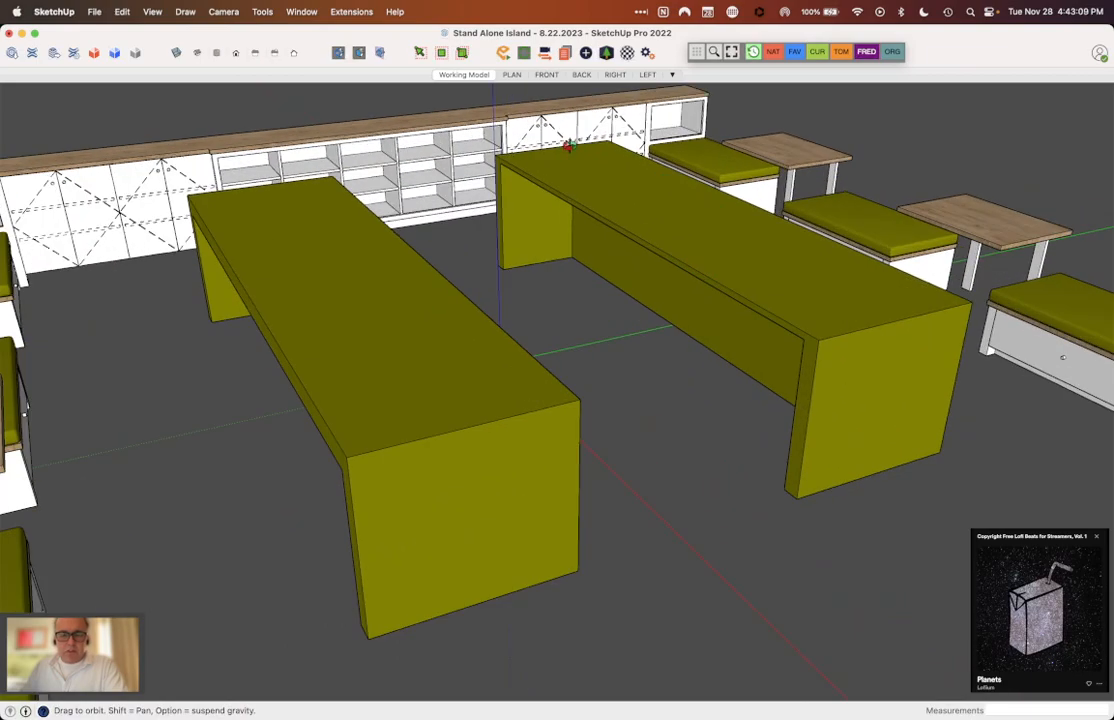
scroll(567, 147, "down", 3)
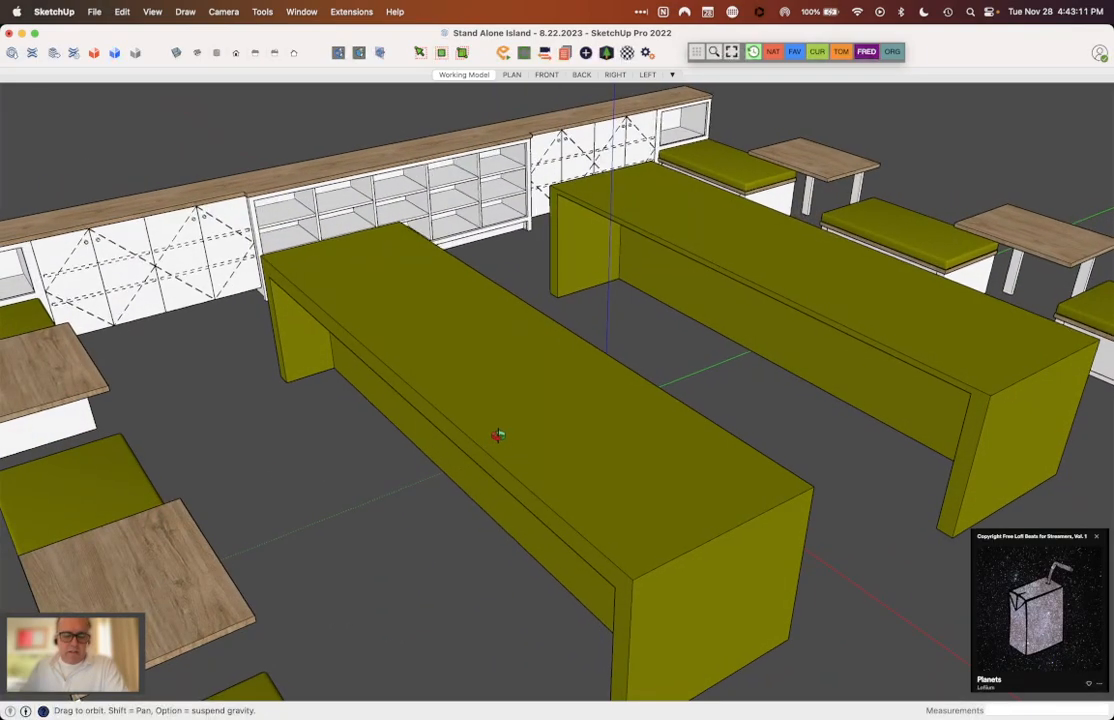
scroll(497, 440, "up", 3)
scroll(494, 397, "down", 3)
scroll(604, 478, "up", 2)
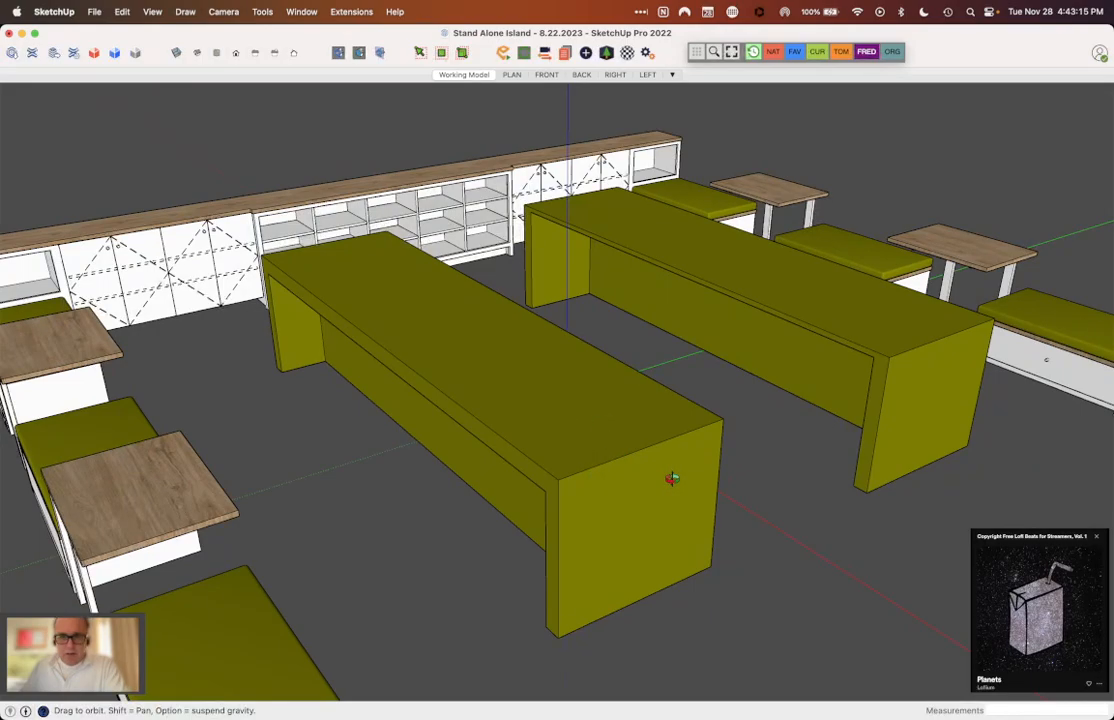
scroll(668, 470, "down", 5)
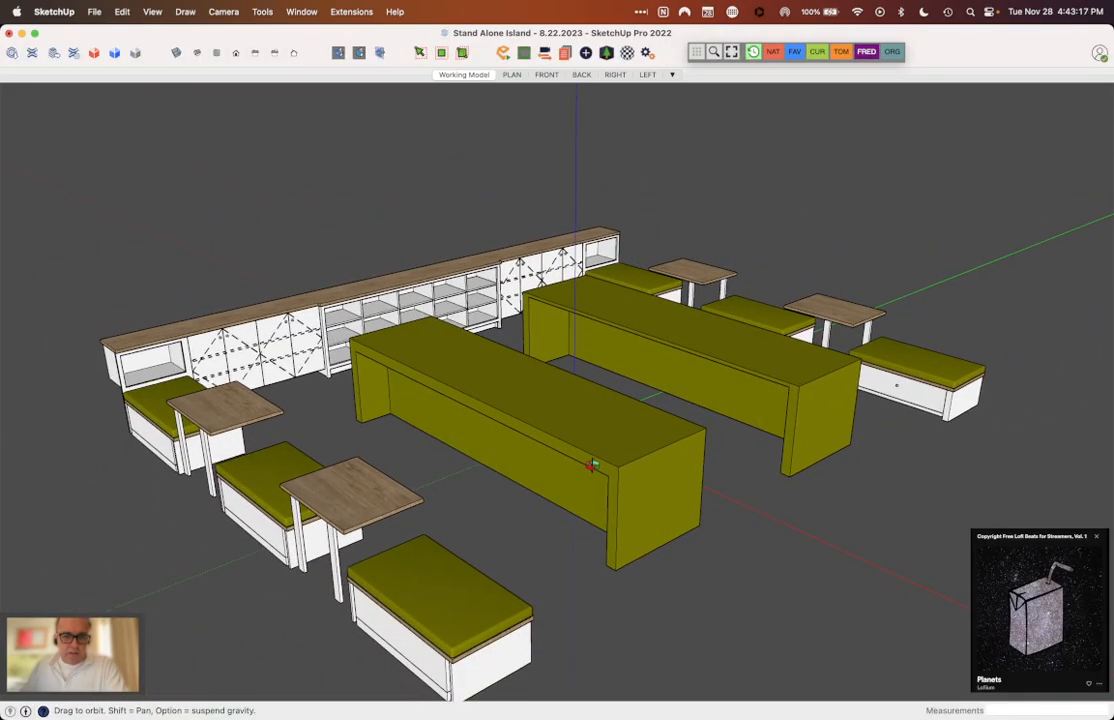
Step: View the complete furniture layout from the front and from above, including the back wall cabinets
middle_click_drag(591, 465, 372, 392)
middle_click_drag(514, 517, 214, 401)
middle_click_drag(286, 496, 140, 305)
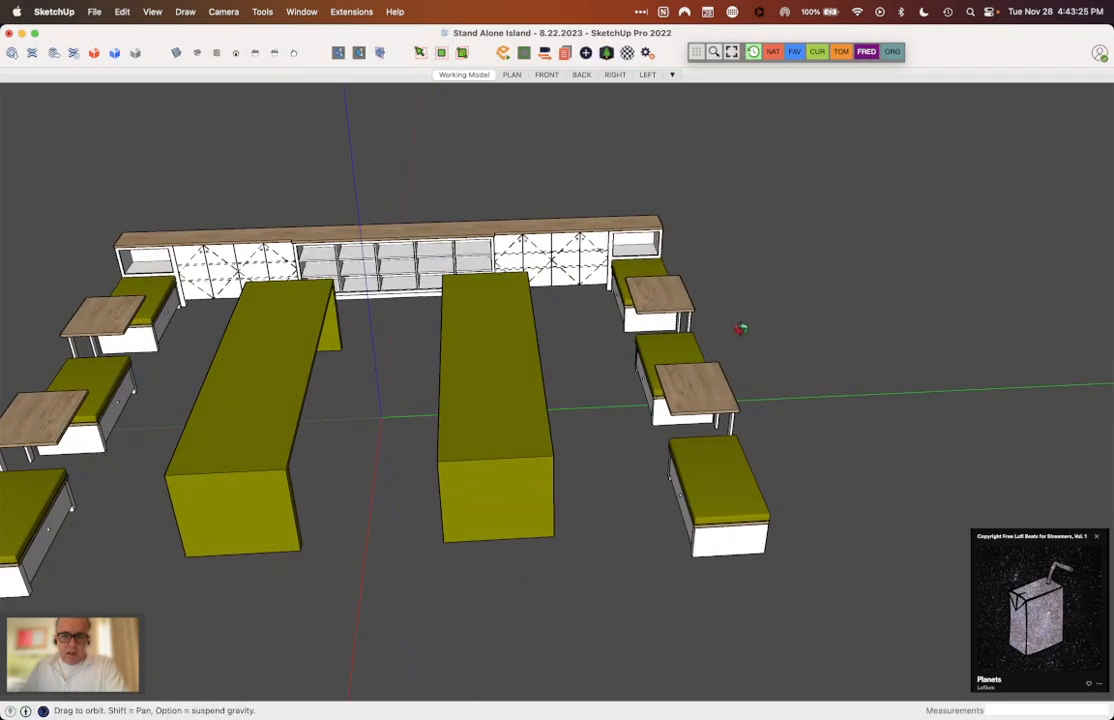
middle_click_drag(737, 488, 764, 311)
middle_click_drag(623, 324, 268, 418)
scroll(692, 248, "down", 3)
middle_click_drag(479, 428, 420, 416)
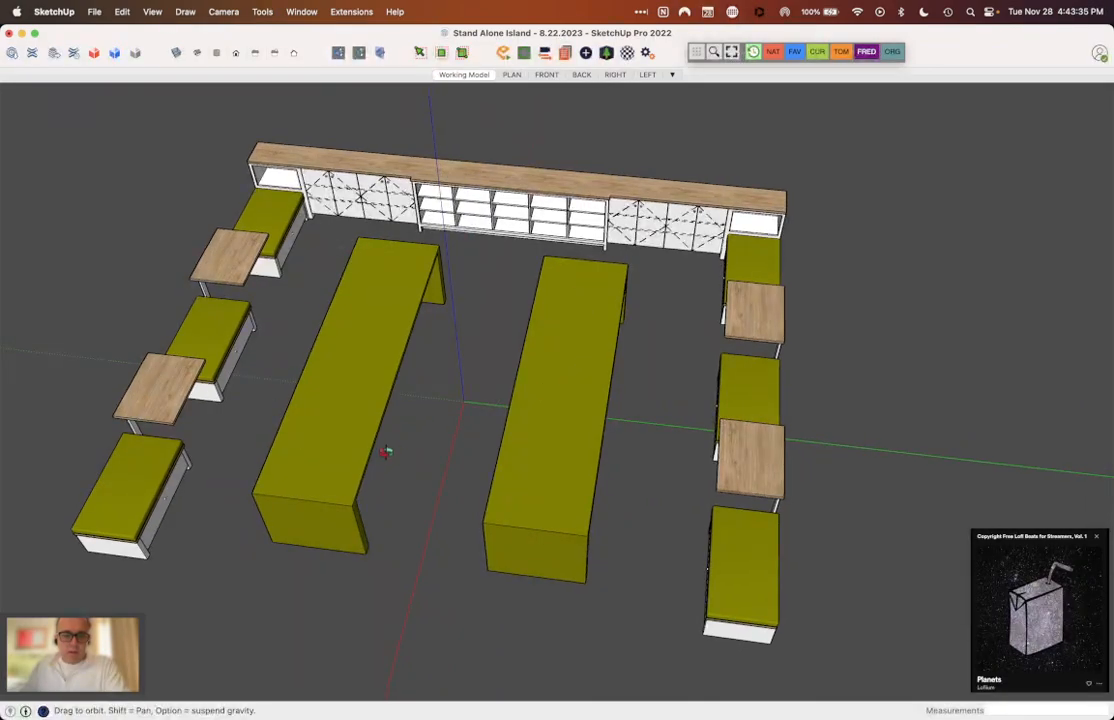
Step: Compare the spacing of the two islands and the flanking bench rows from alternating front angles
middle_click_drag(383, 453, 542, 393)
scroll(654, 281, "up", 2)
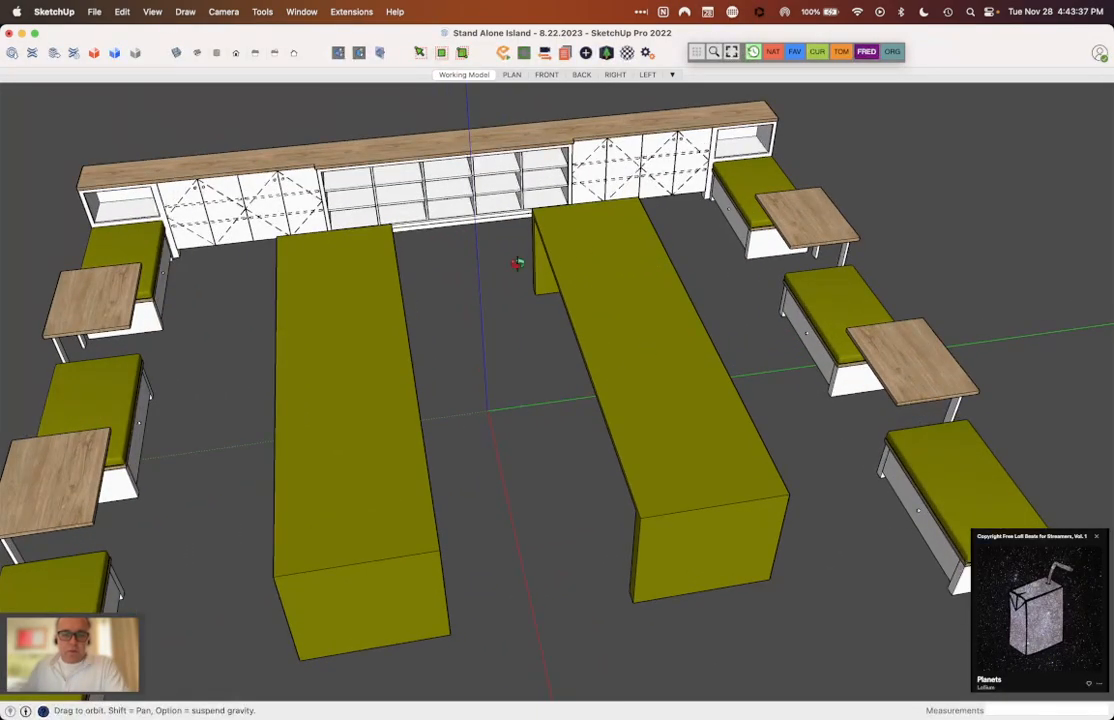
middle_click_drag(510, 262, 314, 233)
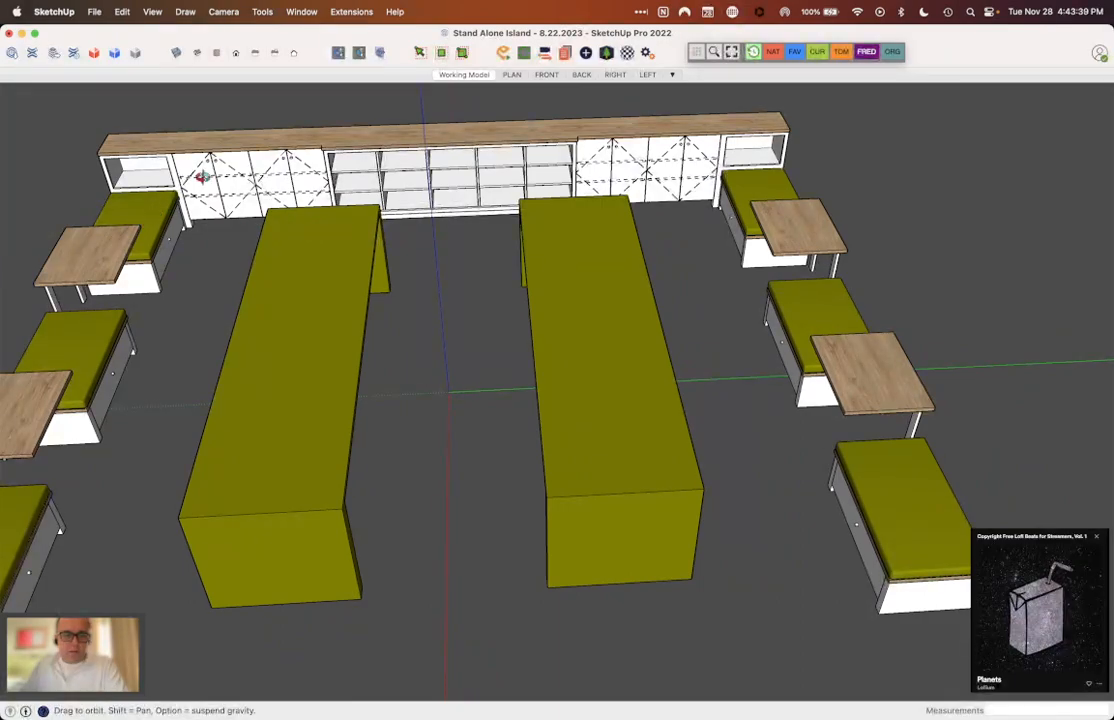
scroll(802, 112, "down", 3)
middle_click_drag(676, 284, 695, 256)
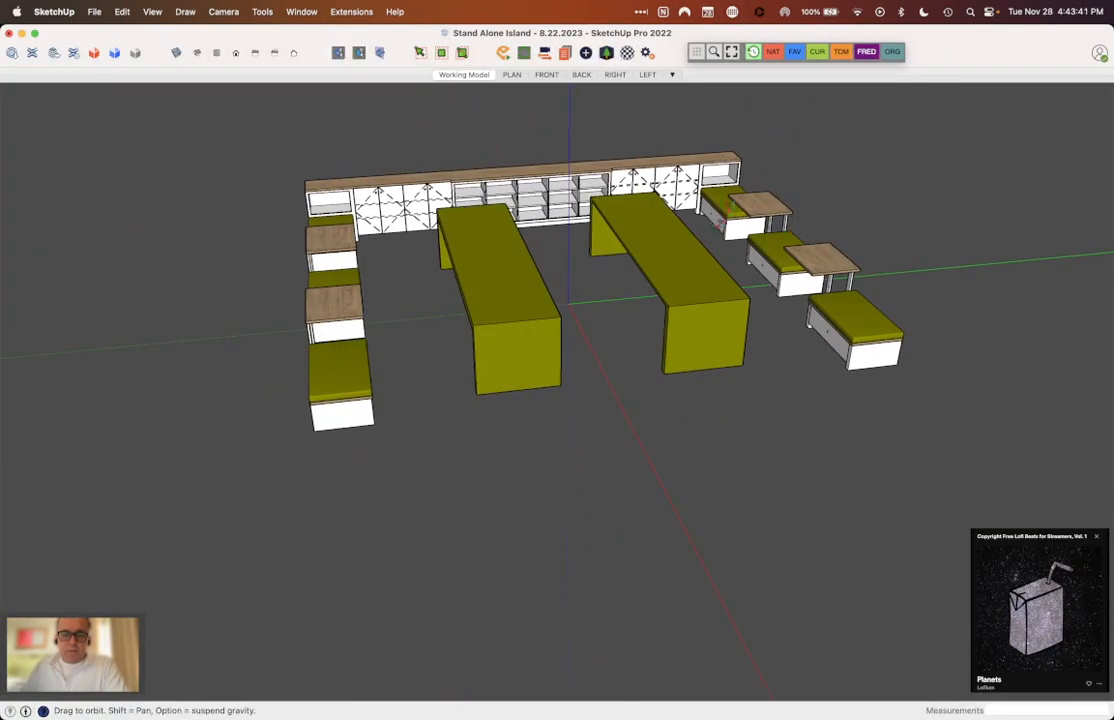
scroll(600, 165, "up", 3)
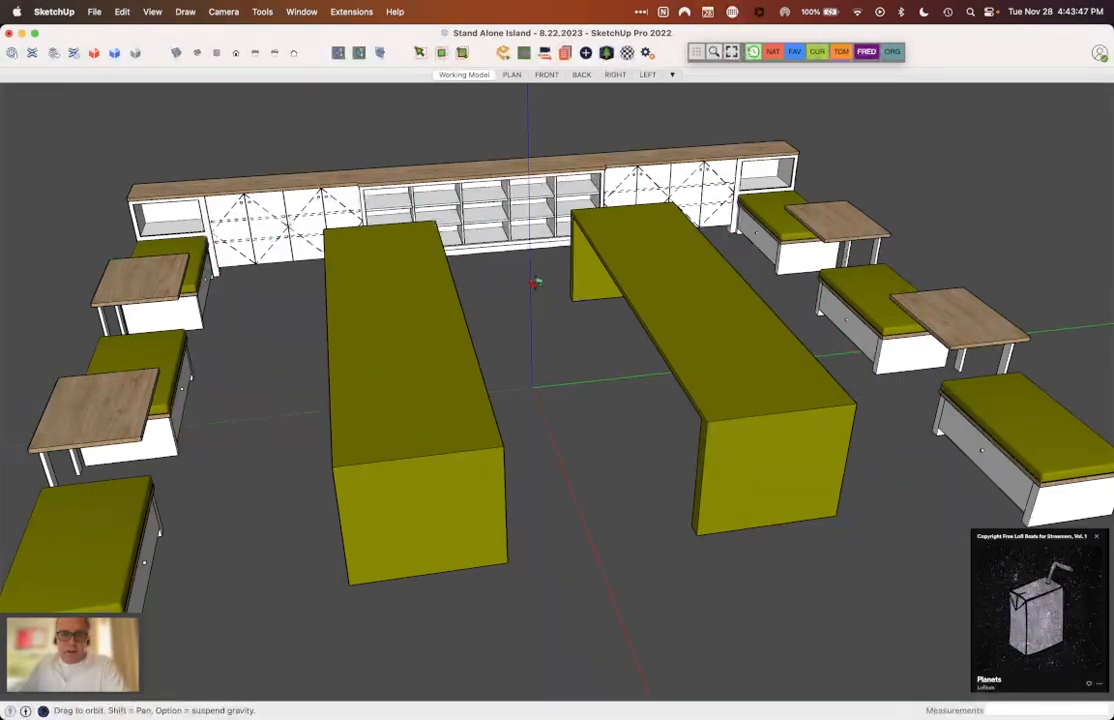
left_click_drag(535, 328, 313, 342)
scroll(588, 305, "down", 4)
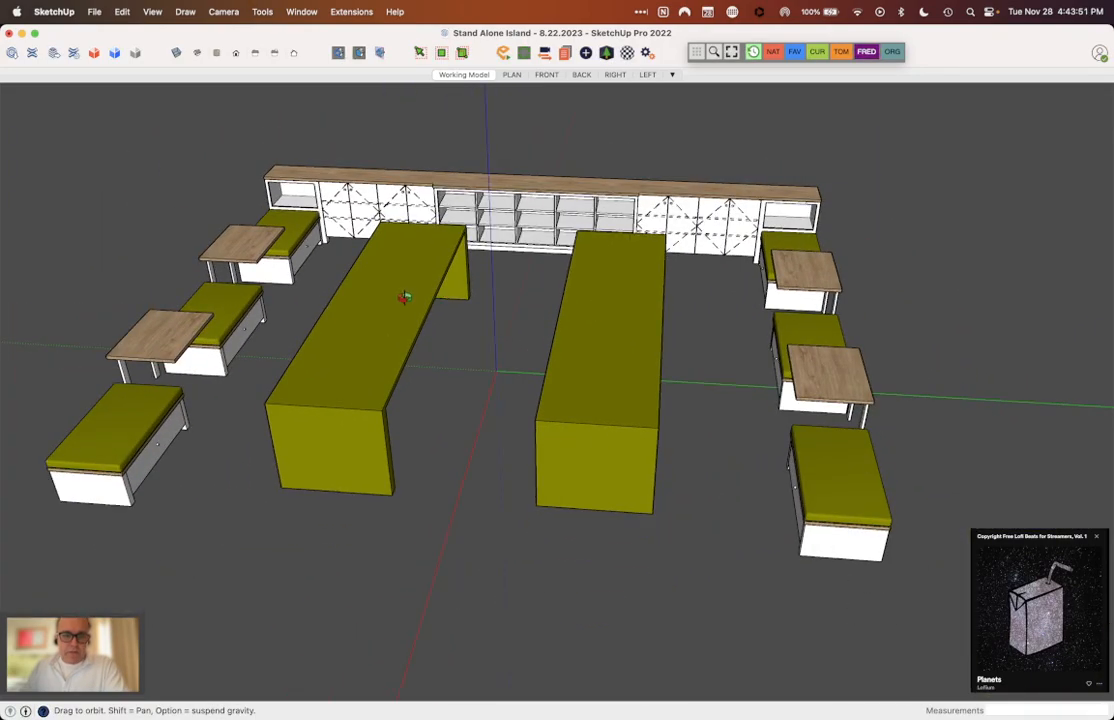
scroll(402, 304, "up", 2)
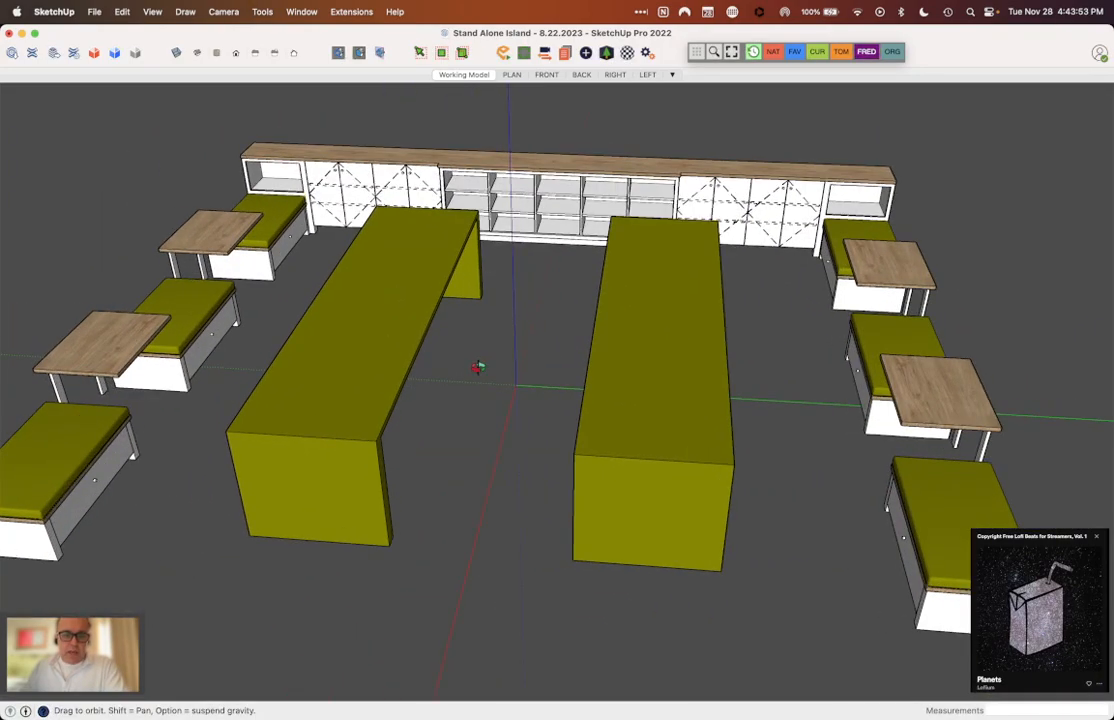
scroll(609, 356, "down", 4)
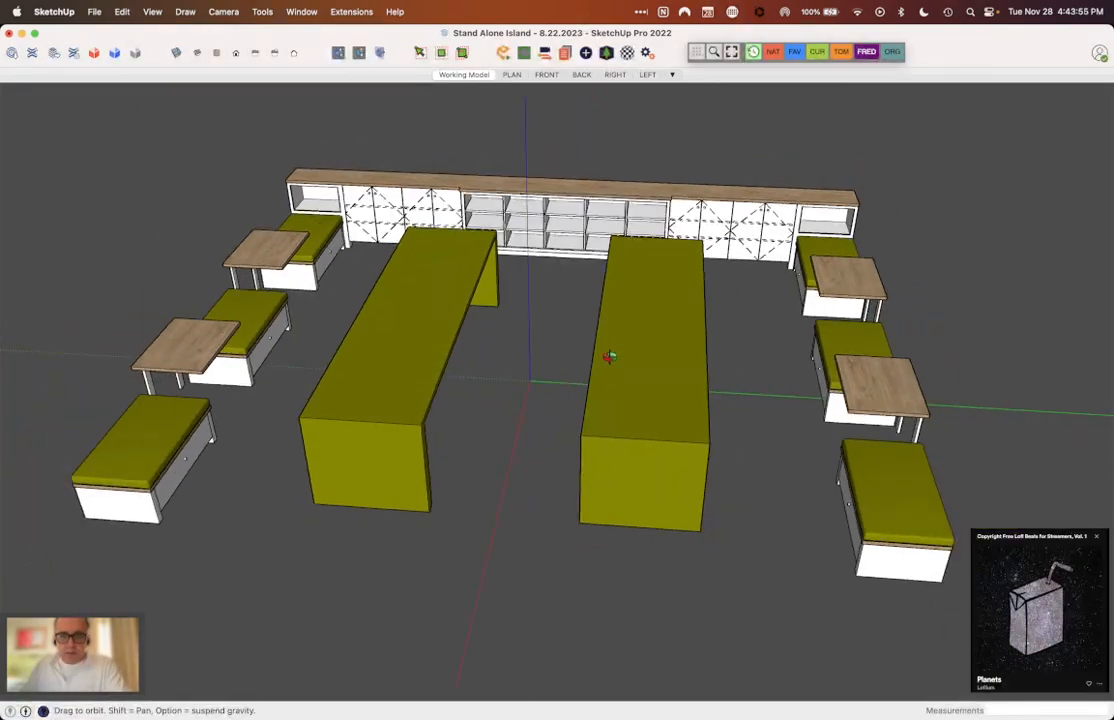
scroll(439, 302, "up", 4)
left_click_drag(443, 302, 559, 356)
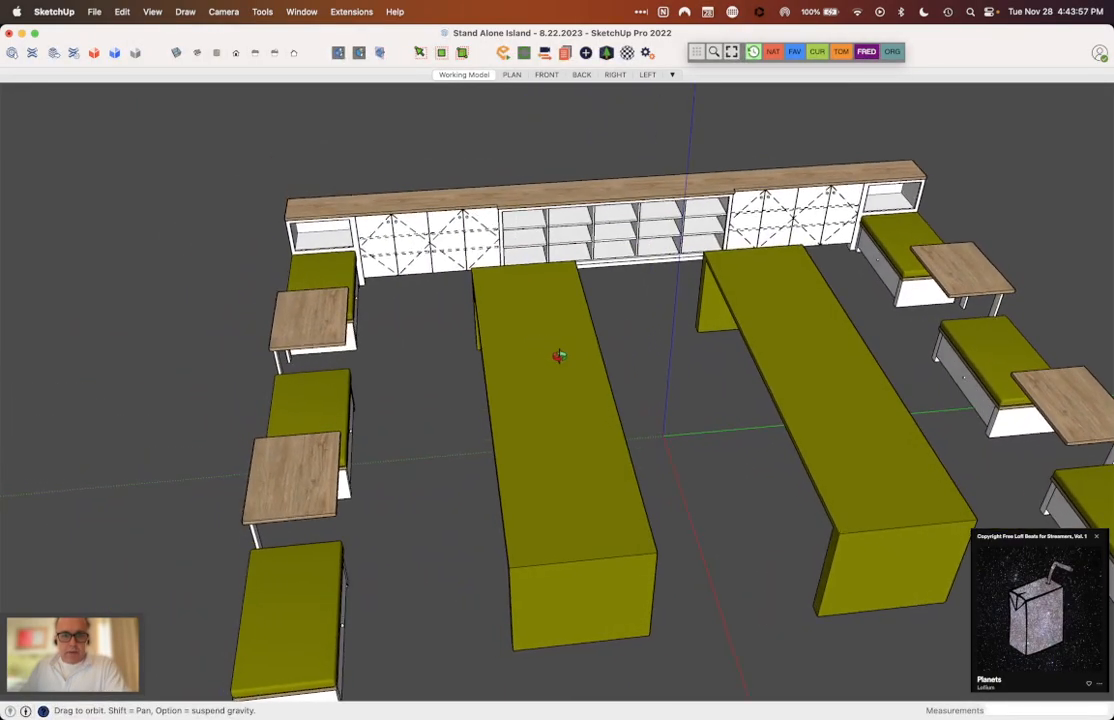
scroll(562, 373, "down", 3)
scroll(660, 440, "up", 2)
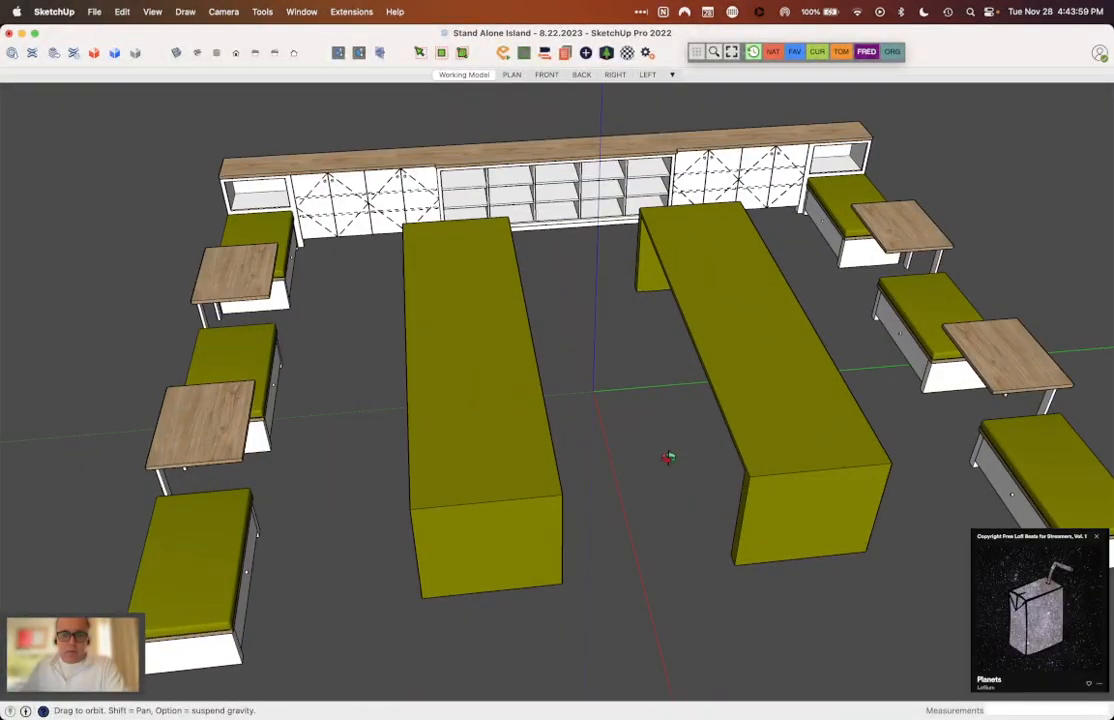
left_click_drag(668, 456, 660, 405)
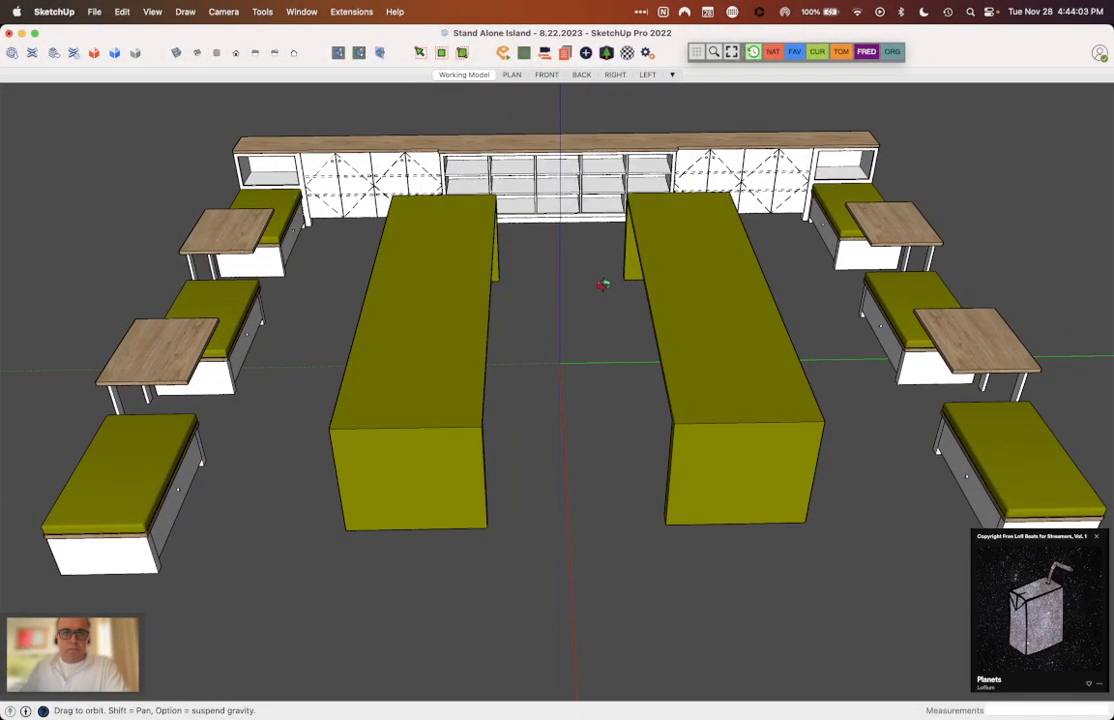
Step: Inspect the back wall cabinets and open shelving beyond the islands, along with the wood countertop
scroll(603, 285, "up", 2)
left_click_drag(598, 290, 428, 438)
left_click_drag(222, 344, 586, 293)
left_click_drag(685, 184, 580, 160)
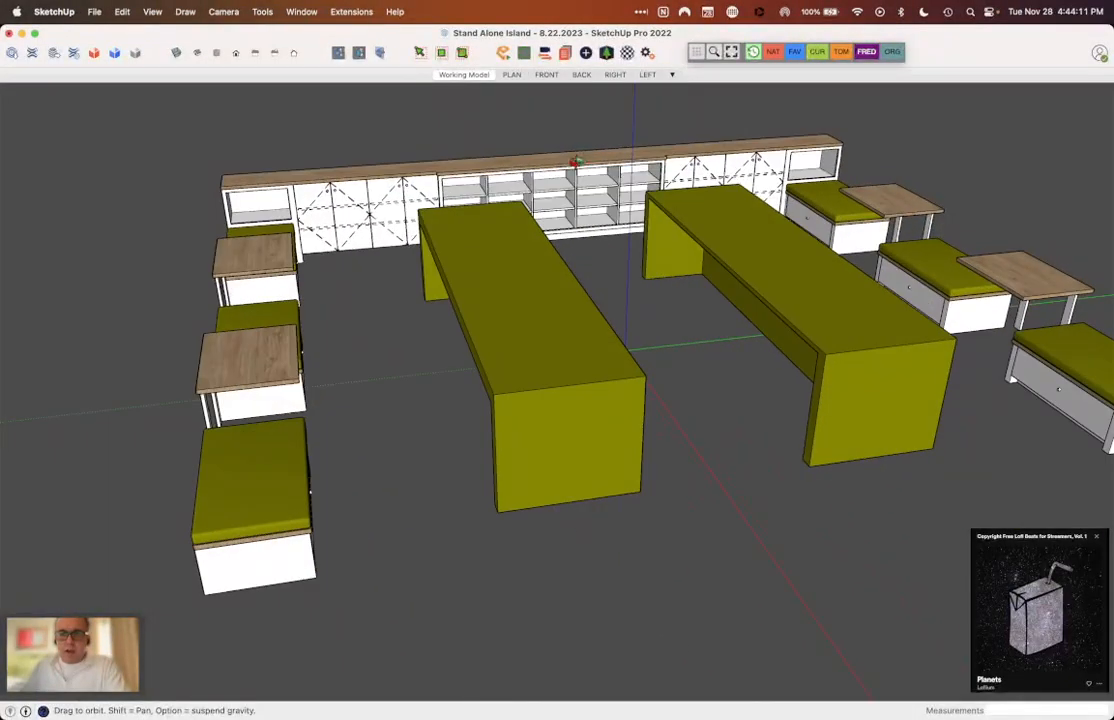
scroll(560, 330, "down", 3)
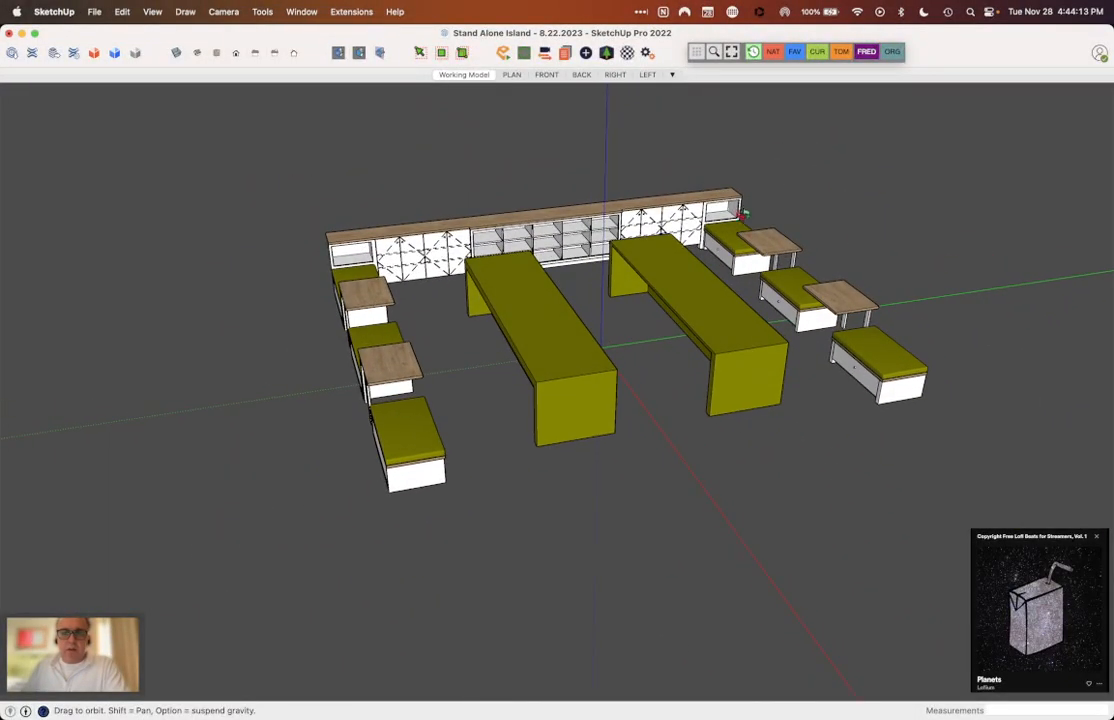
left_click_drag(586, 205, 359, 194)
scroll(359, 194, "up", 5)
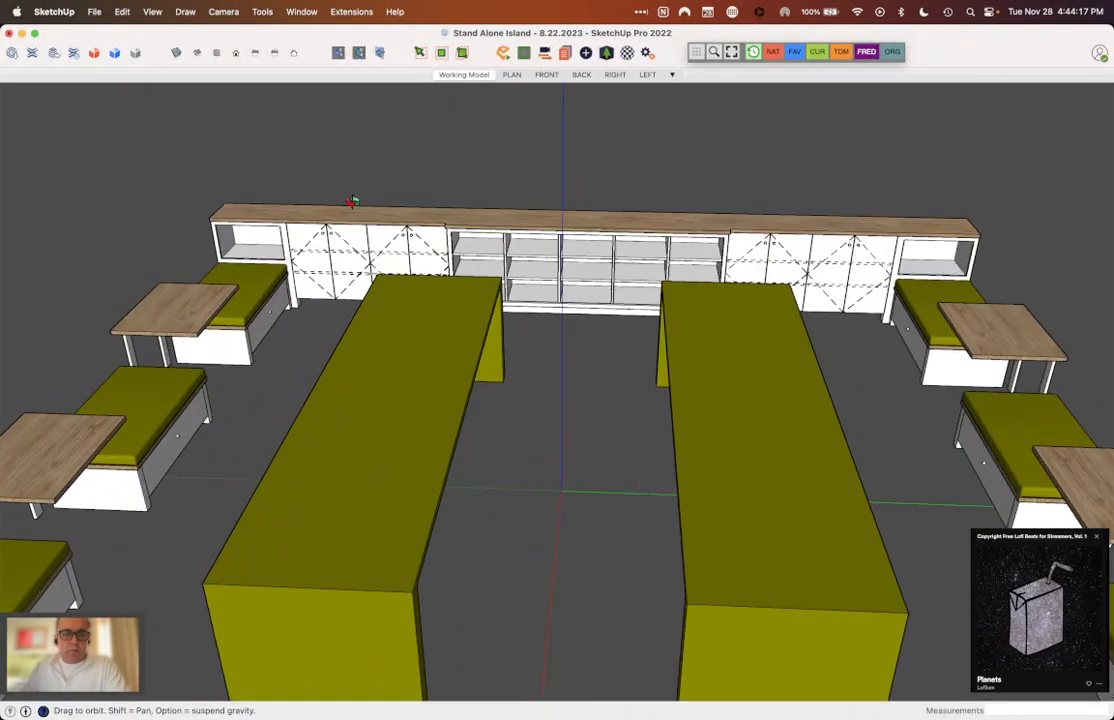
scroll(351, 229, "up", 3)
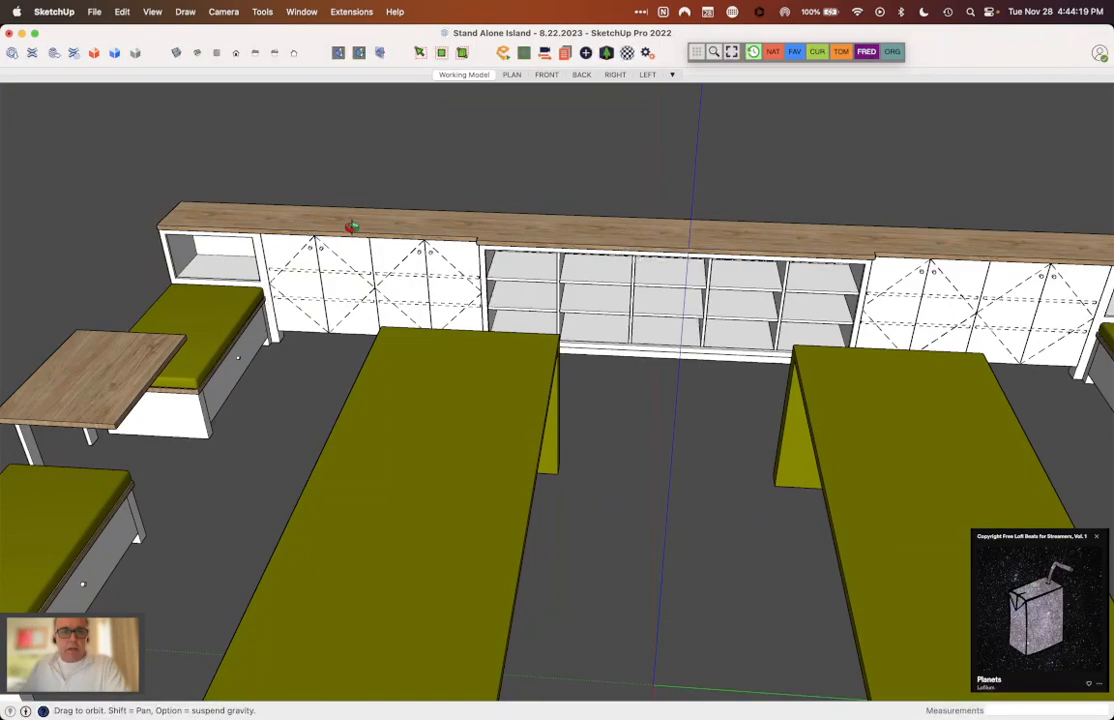
left_click_drag(361, 231, 501, 533)
scroll(363, 227, "down", 5)
scroll(340, 385, "down", 5)
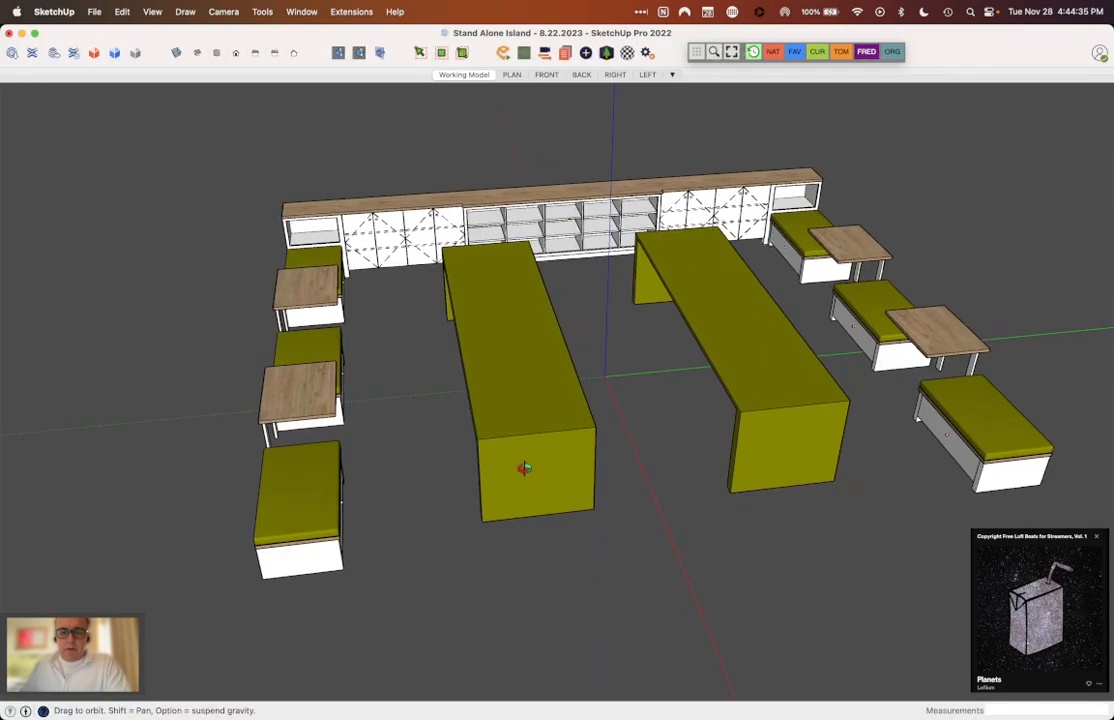
left_click_drag(527, 458, 646, 465)
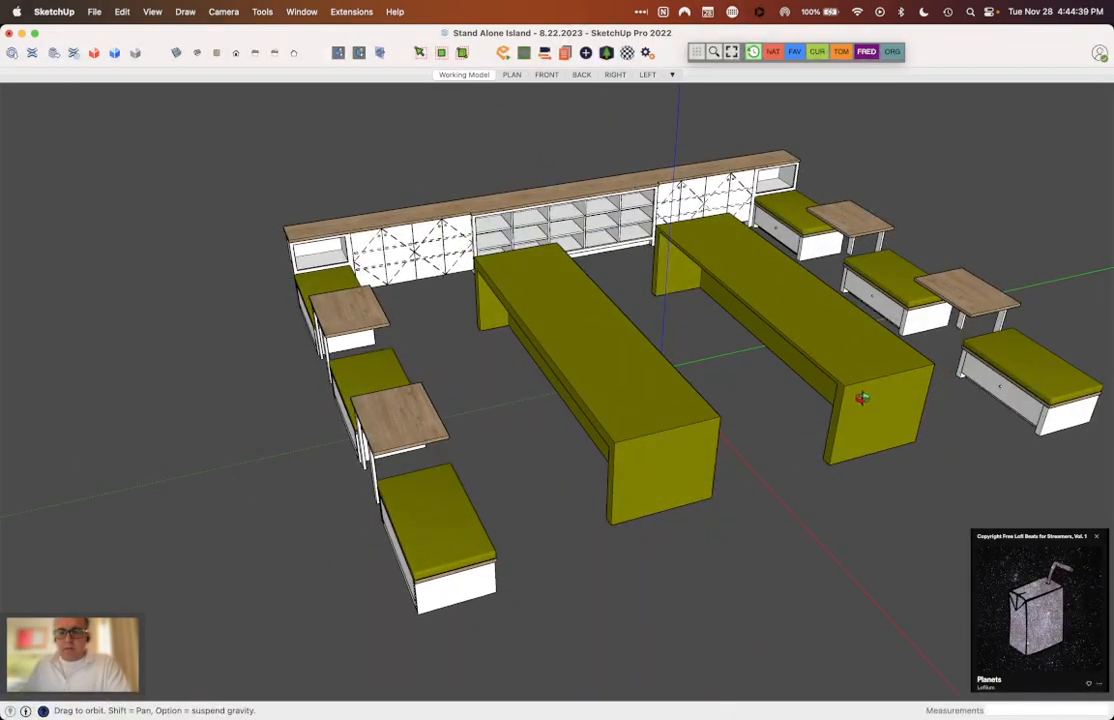
left_click_drag(897, 410, 764, 348)
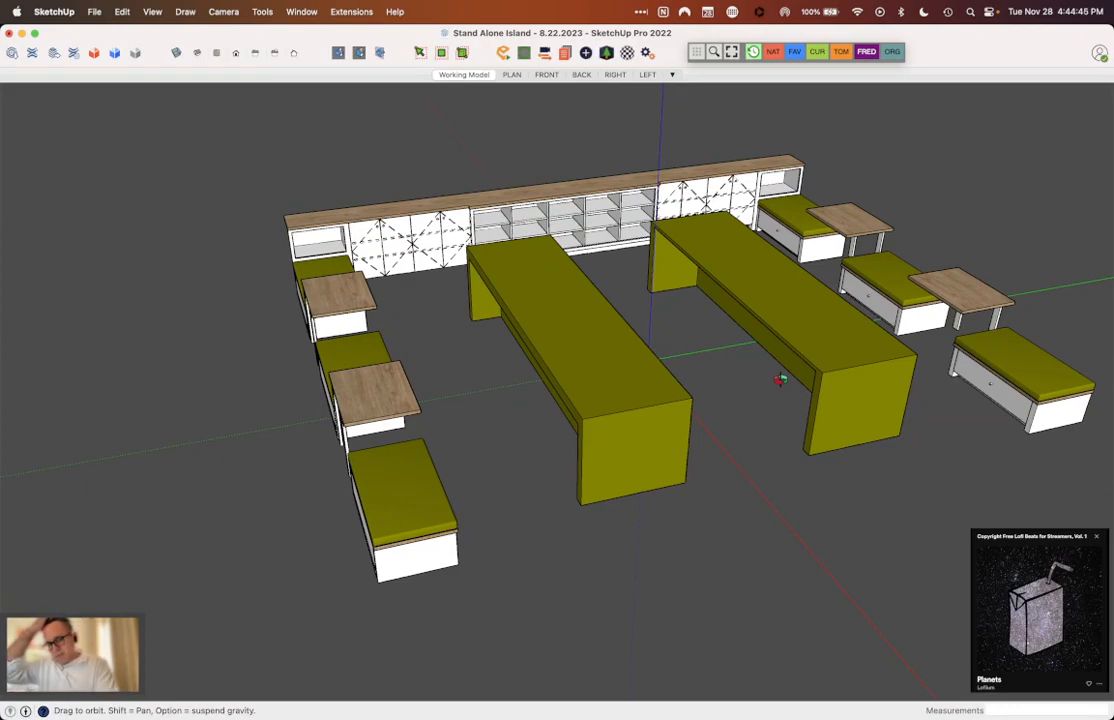
left_click_drag(782, 378, 764, 364)
scroll(771, 303, "up", 3)
left_click_drag(771, 303, 639, 437)
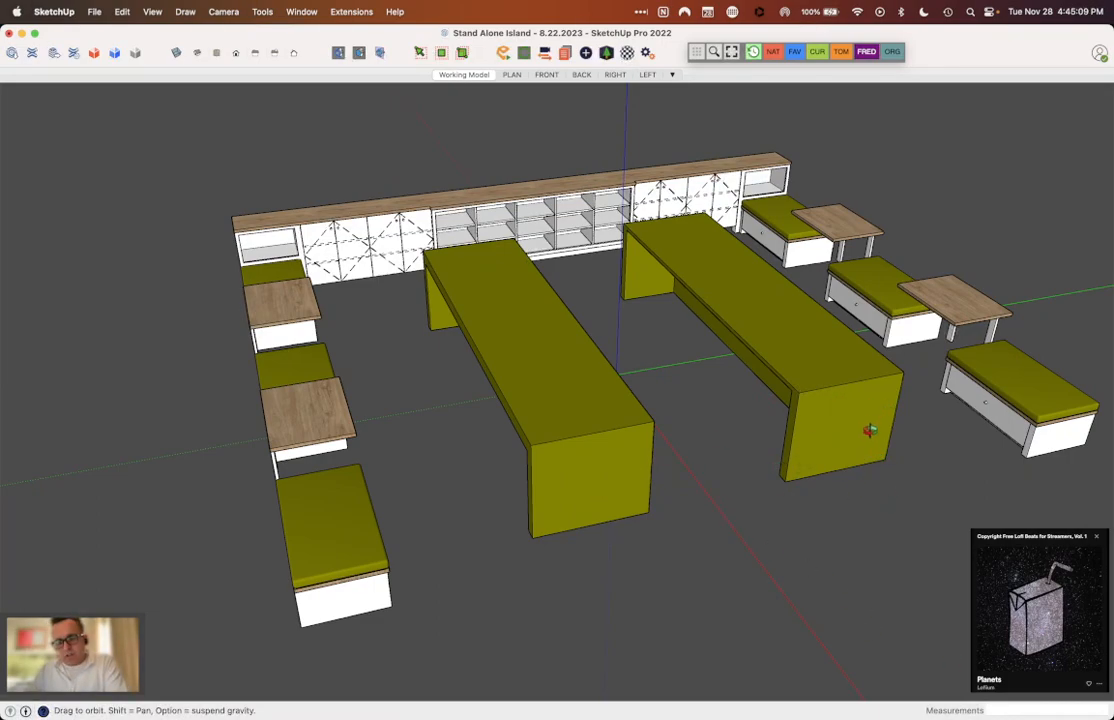
left_click_drag(562, 242, 738, 322)
scroll(555, 318, "down", 4)
scroll(734, 354, "up", 5)
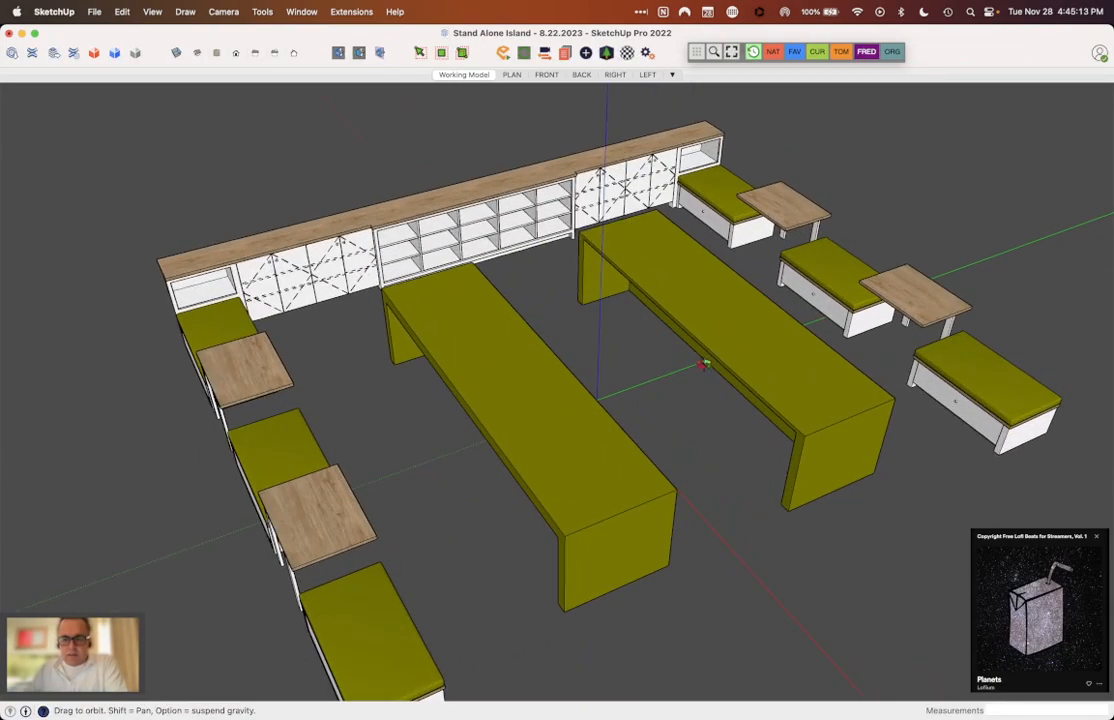
scroll(654, 312, "down", 5)
Step: Switch to Safari and show the Sub-Zero refrigeration product search page
mouse_move(463, 698)
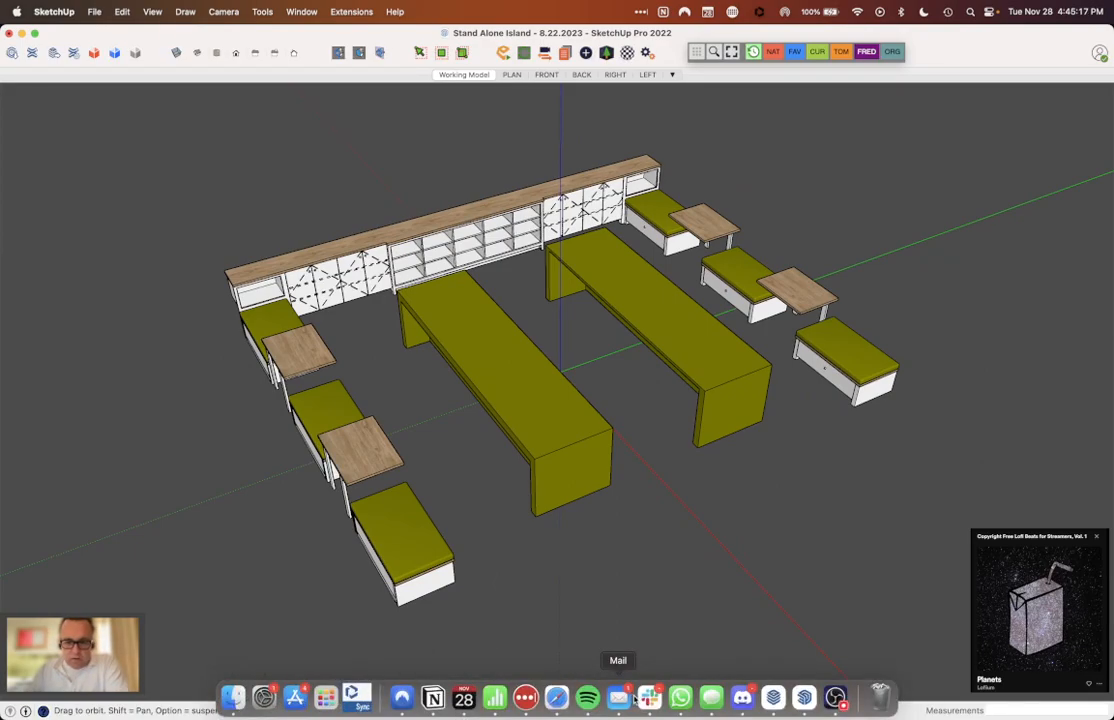
left_click(557, 698)
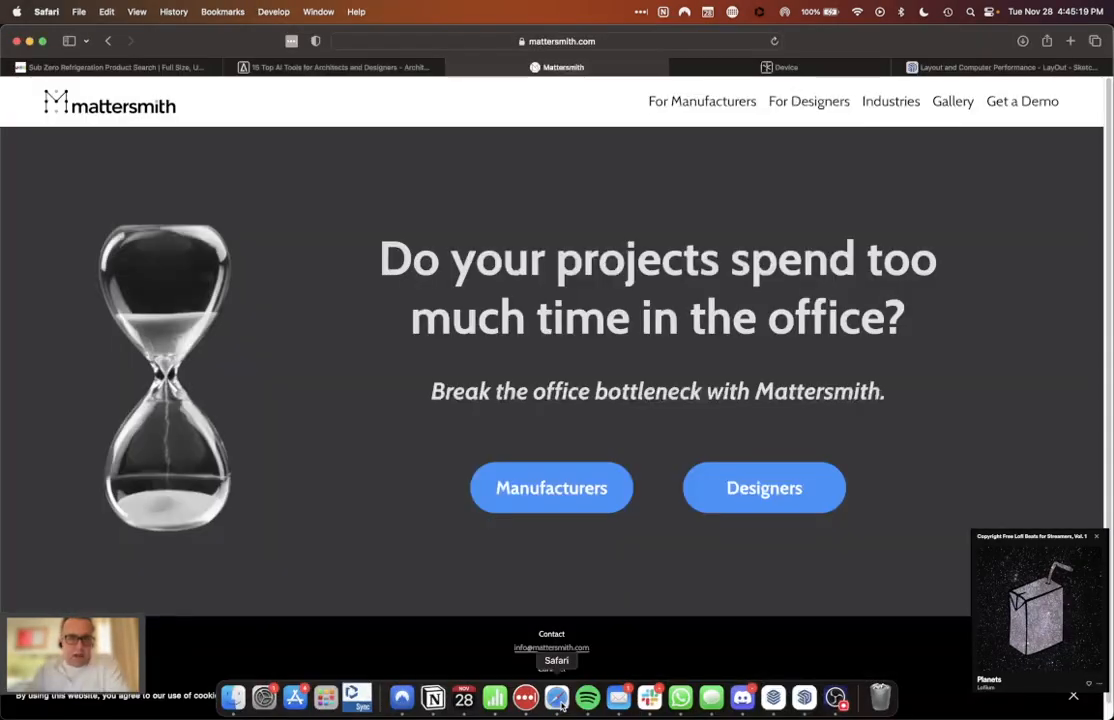
left_click(117, 66)
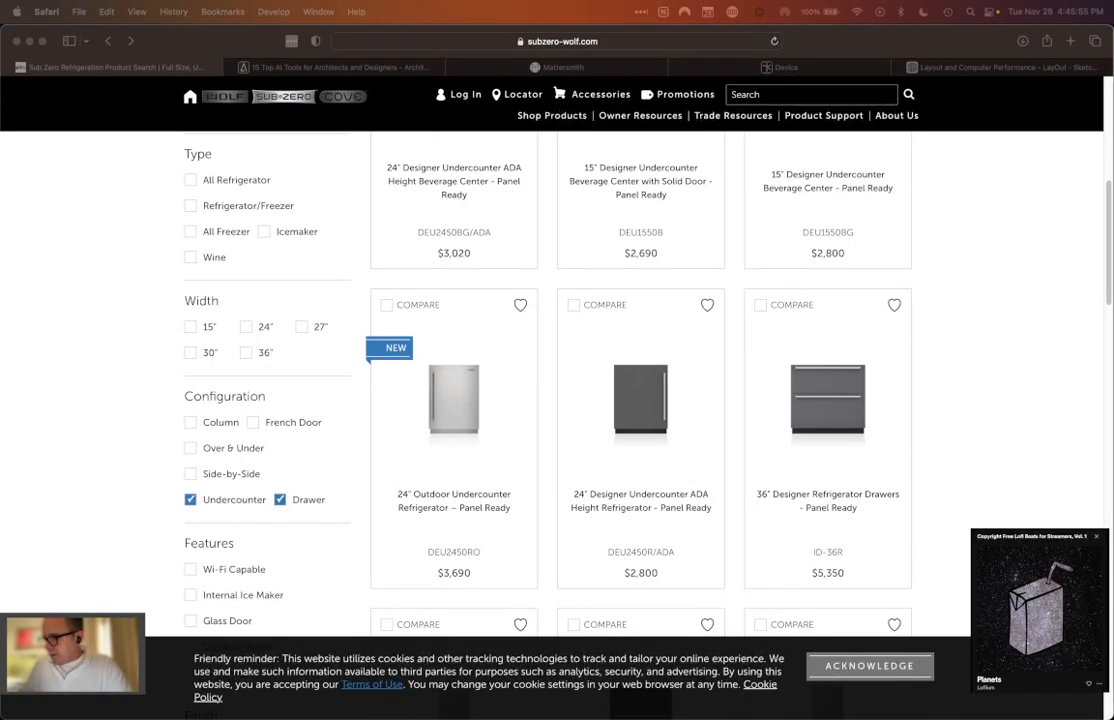
Step: Switch to Spotify and resume playback of the Copyright Free Lofi Beats for Streamers playlist
key("super+Tab")
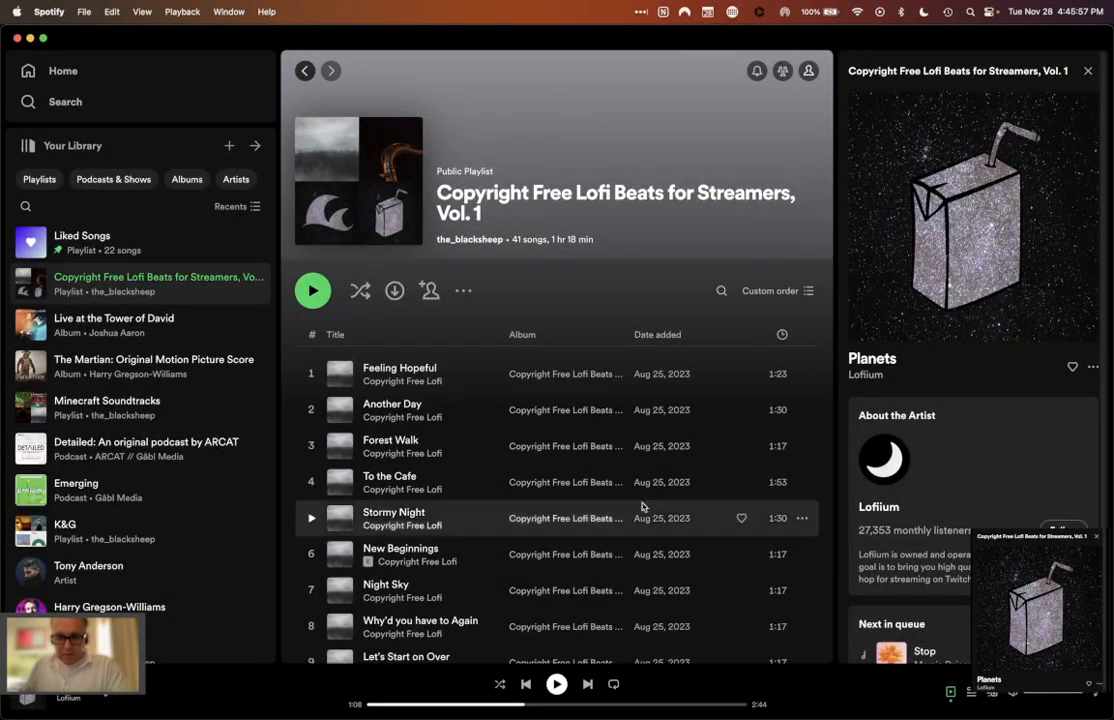
left_click(561, 688)
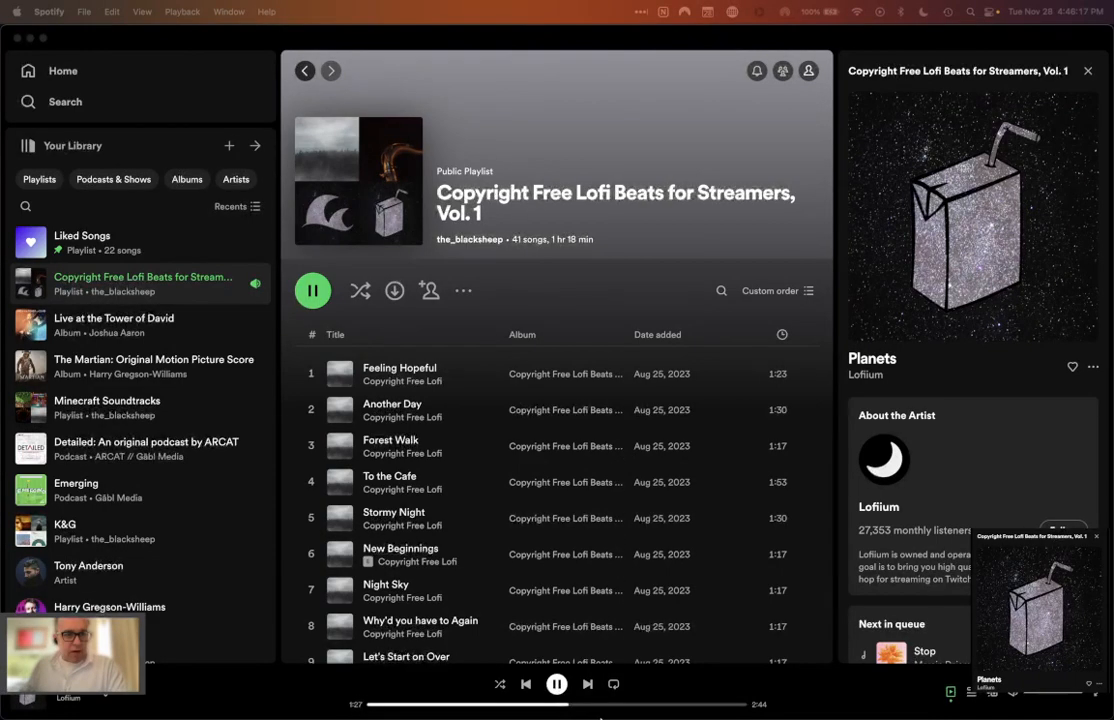
Step: Return to Safari and view the start of the Sub-Zero product search page with its Undercounter and Drawer filters
mouse_move(567, 716)
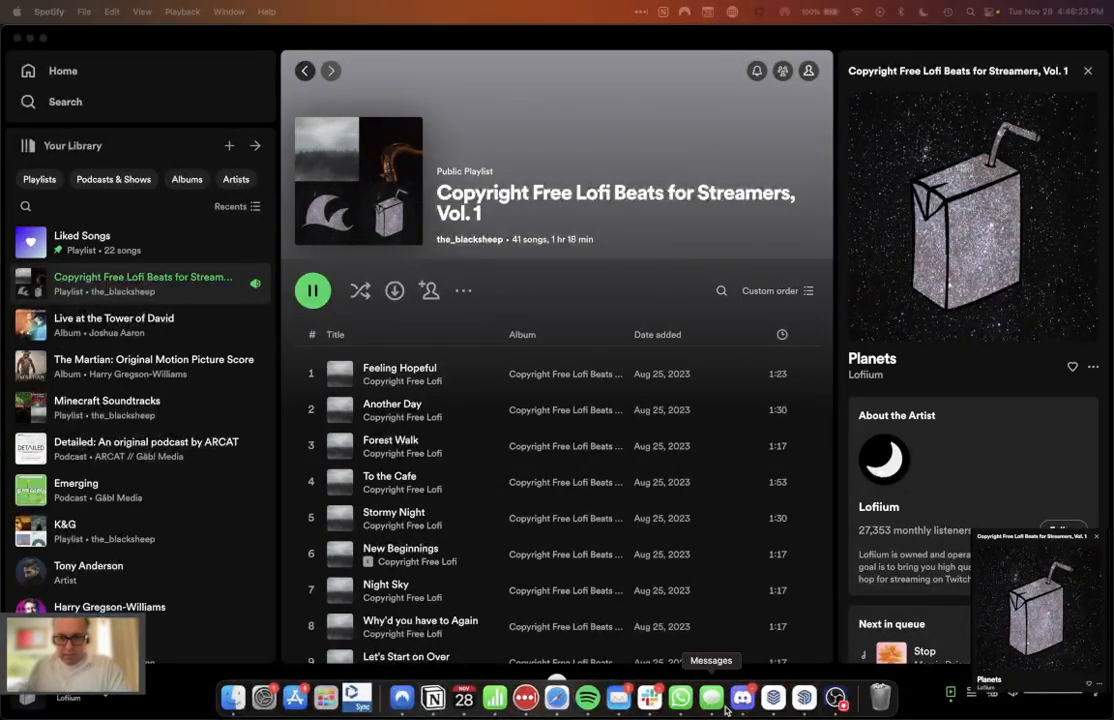
left_click(557, 698)
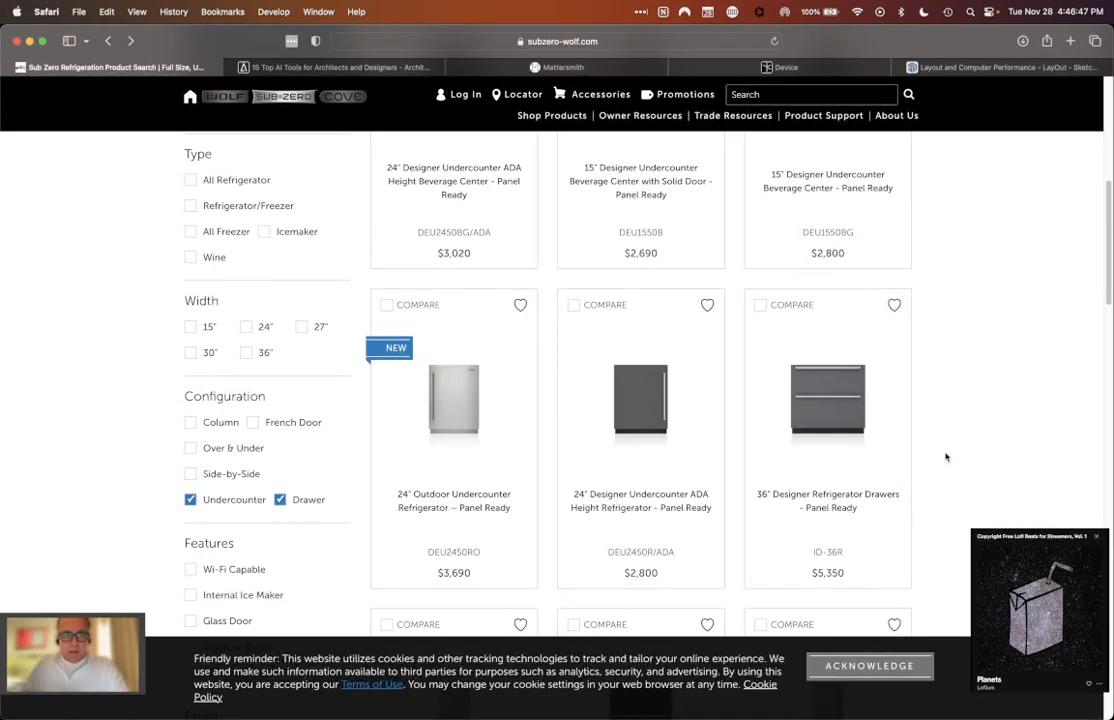
scroll(945, 455, "up", 5)
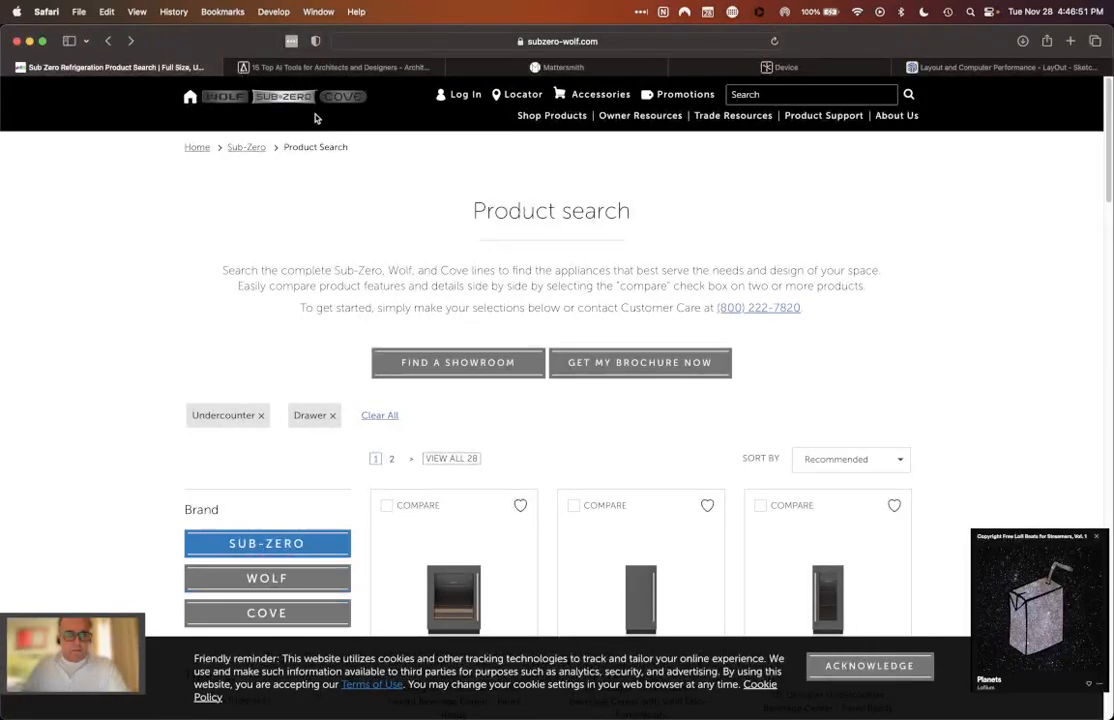
Step: Open the product page of the 36" Designer Refrigerator Drawers - Panel Ready (ID-36R) from the search listing
scroll(505, 185, "down", 5)
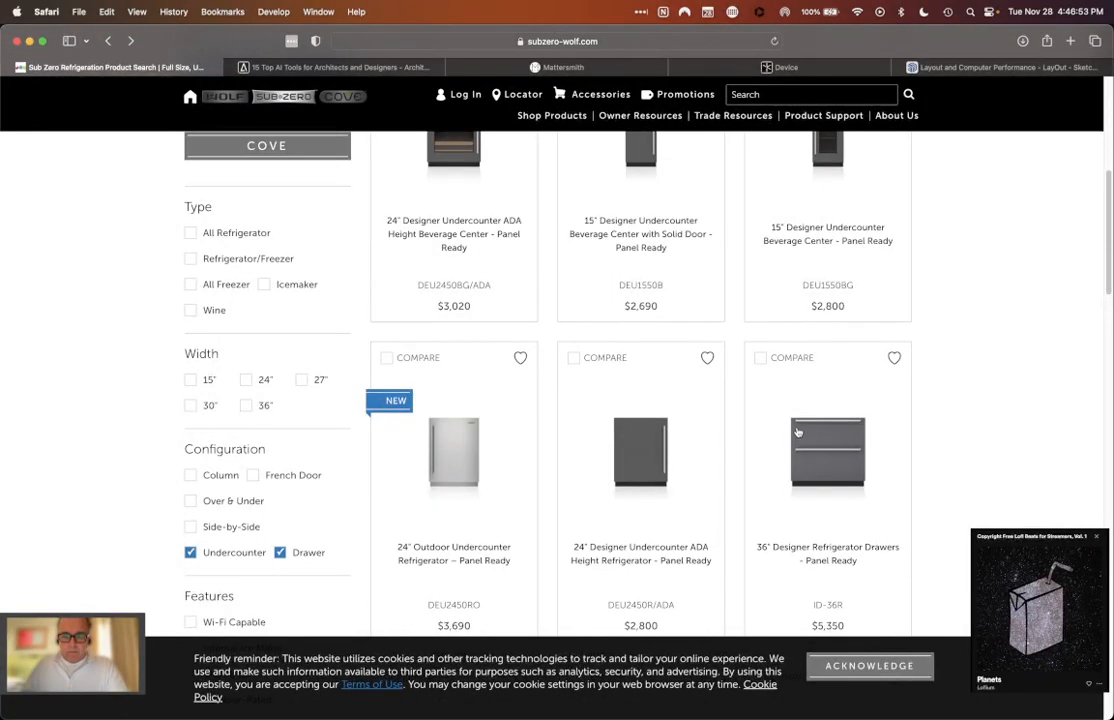
scroll(760, 400, "down", 1)
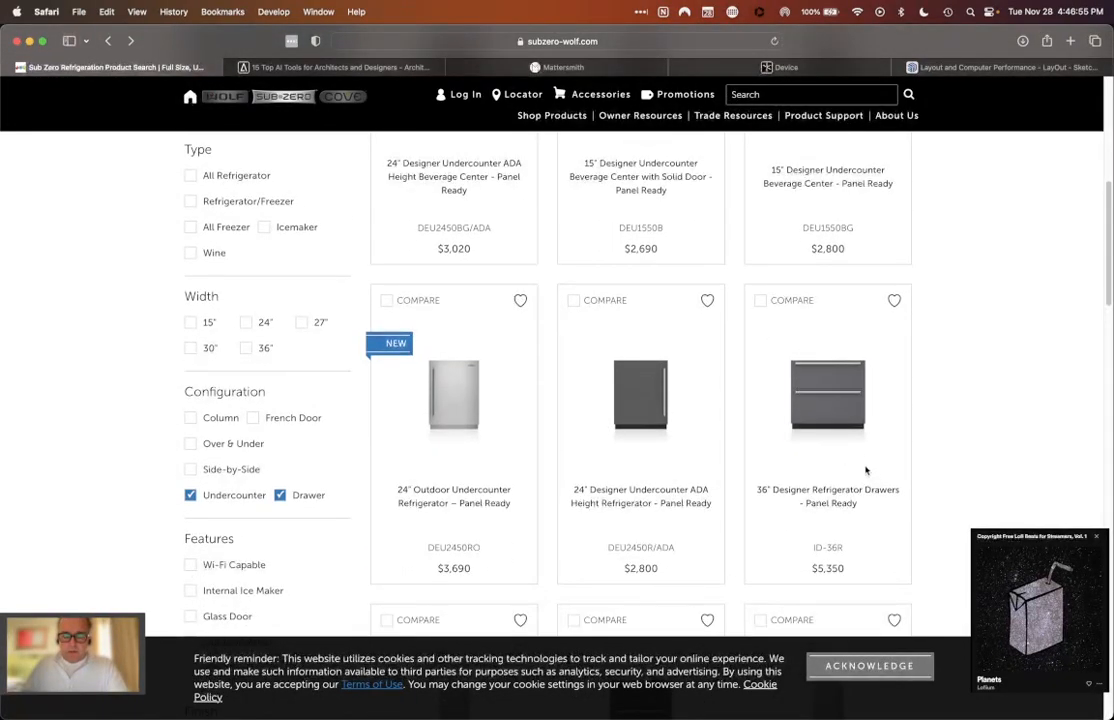
left_click(830, 428)
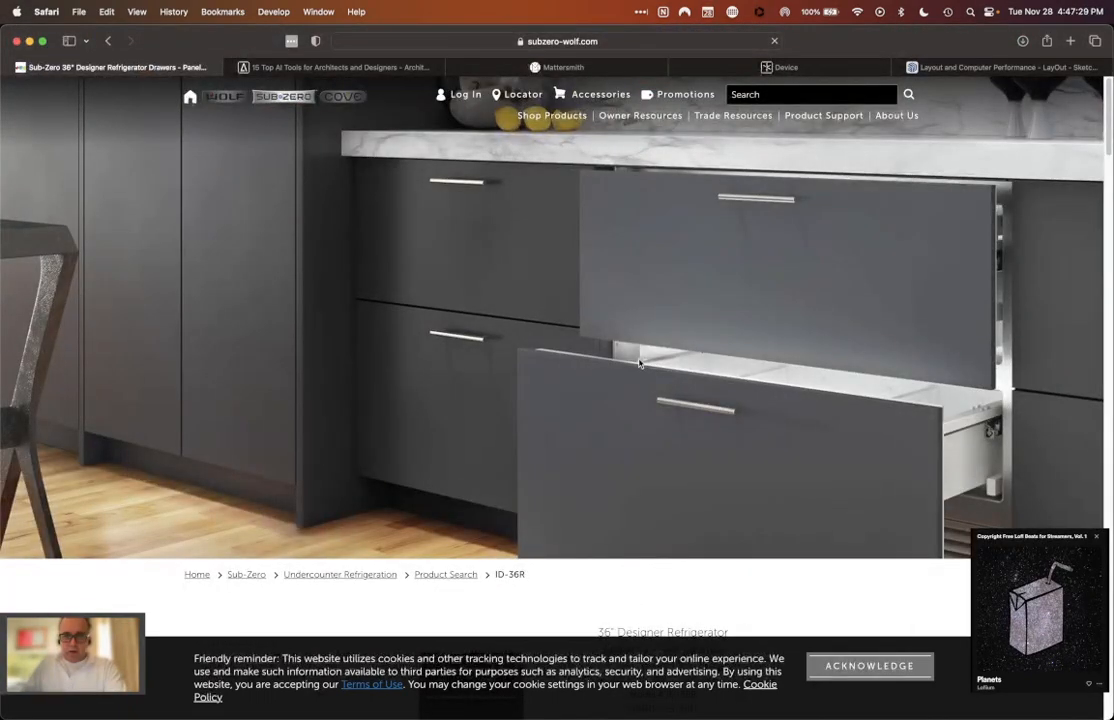
Step: Review the ID-36R product page's overview, images and features list
scroll(628, 276, "down", 2)
scroll(628, 276, "down", 8)
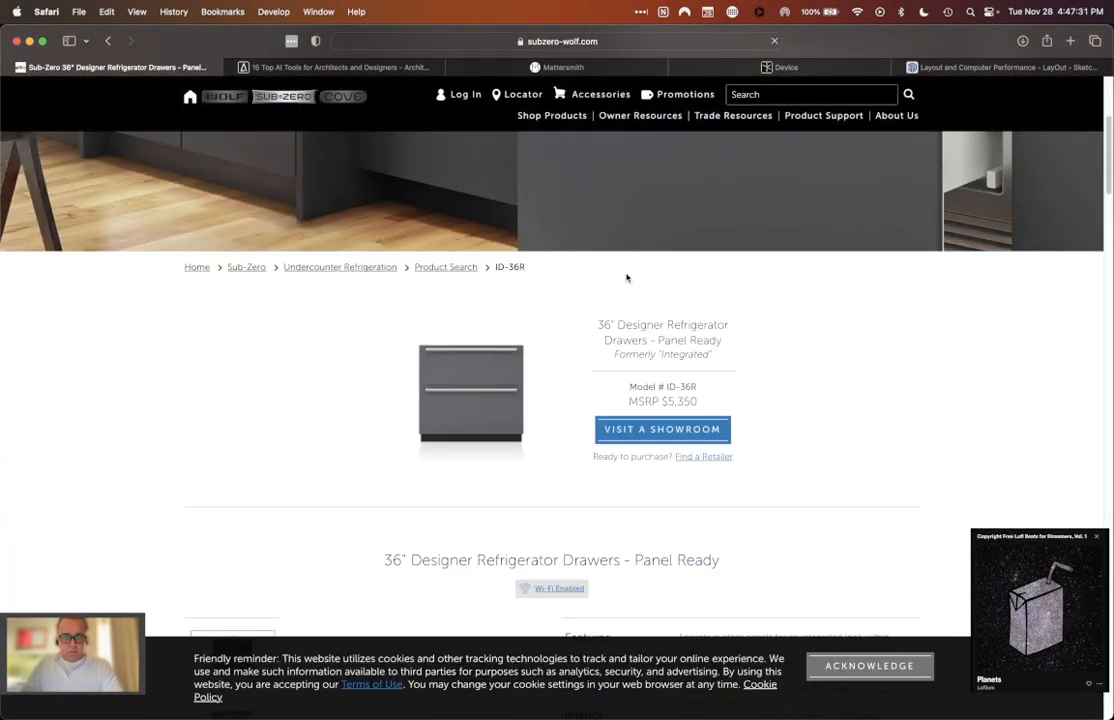
scroll(866, 365, "down", 7)
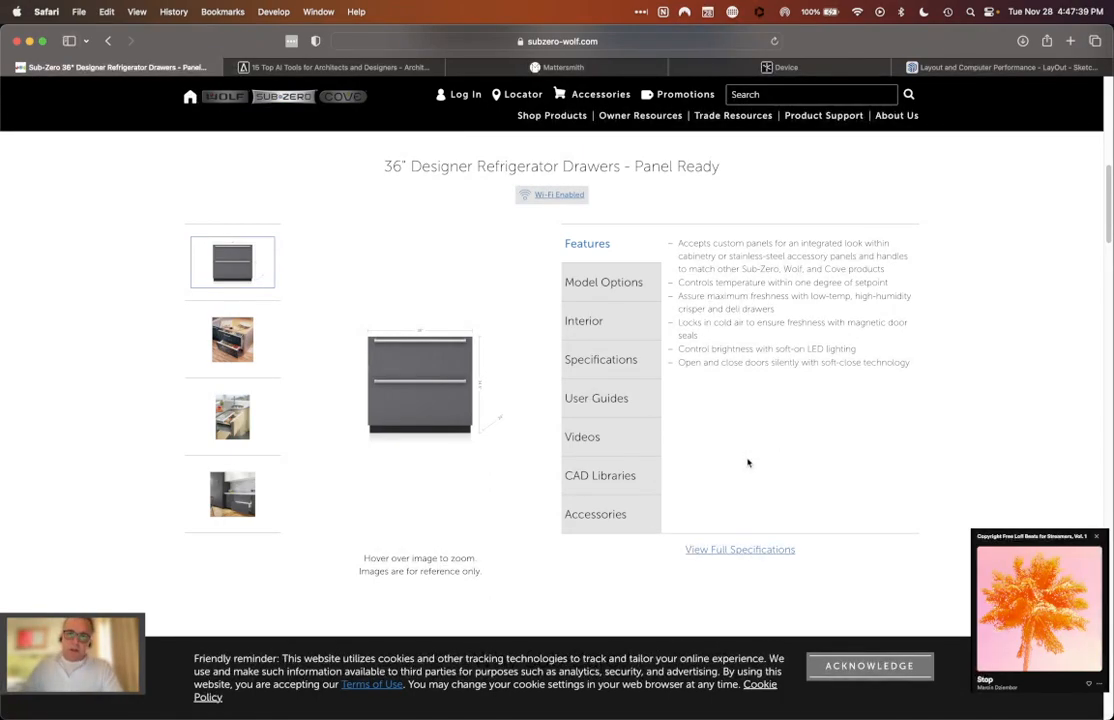
scroll(747, 462, "up", 5)
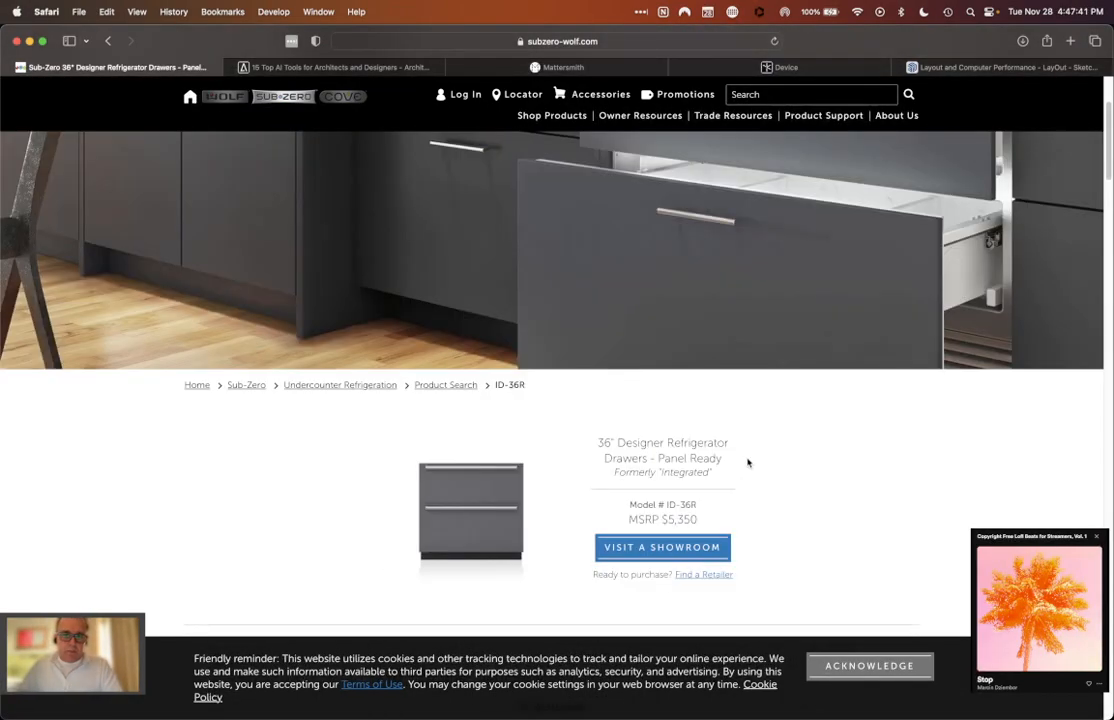
scroll(863, 535, "down", 3)
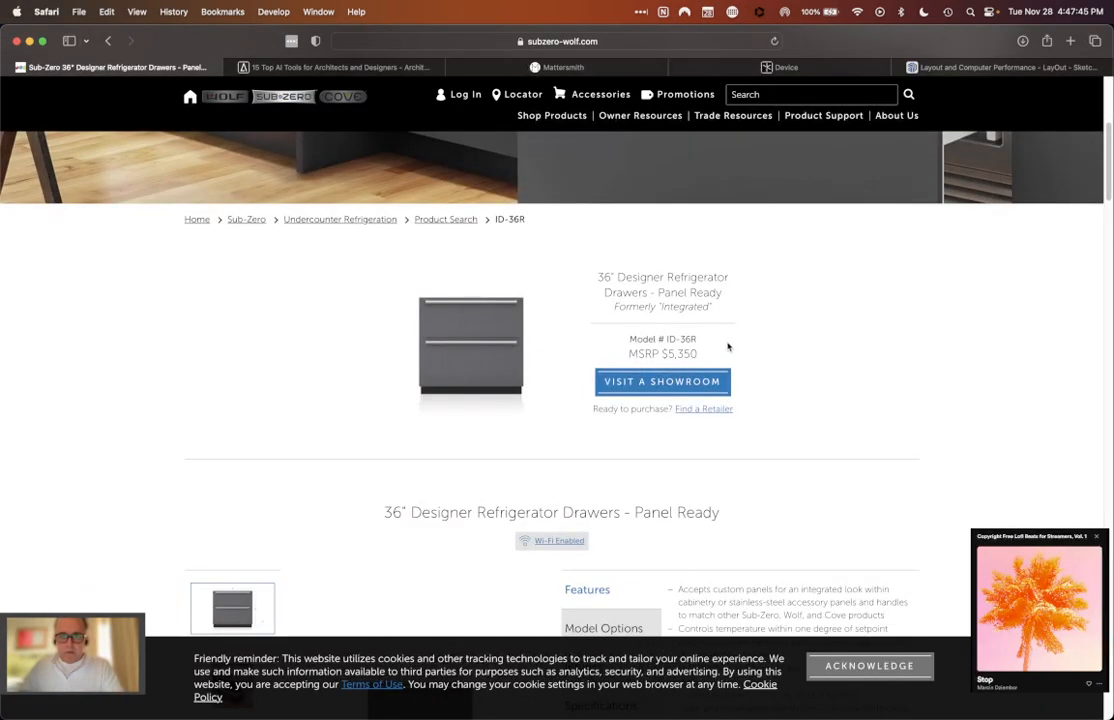
scroll(823, 322, "down", 6)
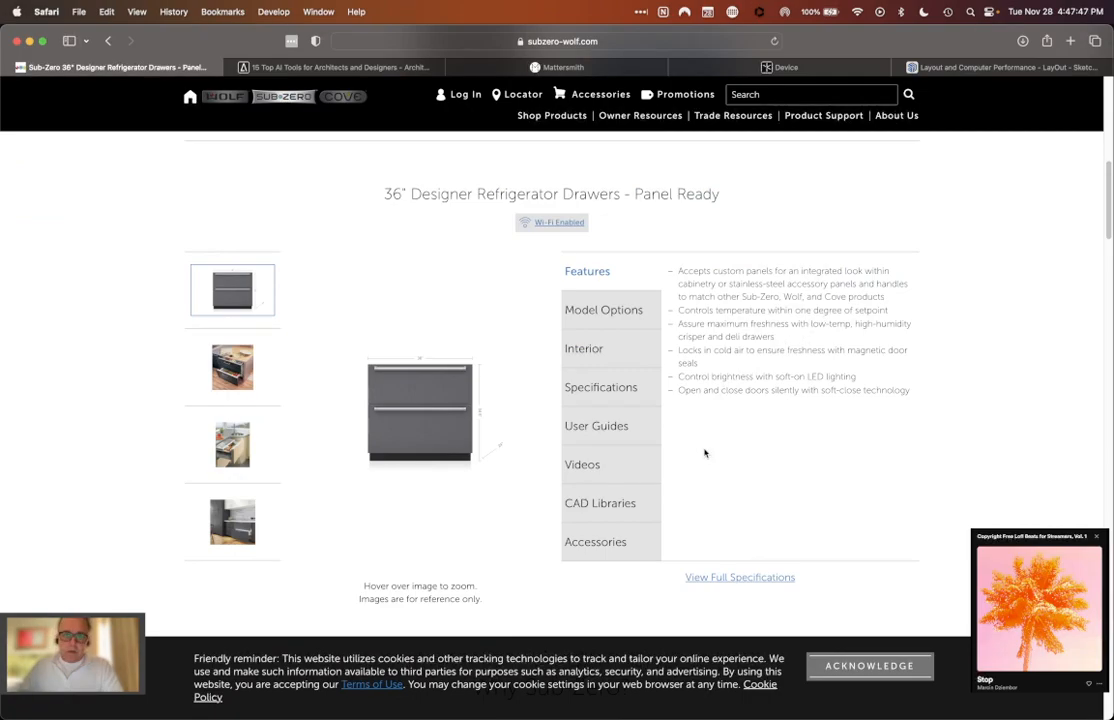
scroll(704, 453, "up", 4)
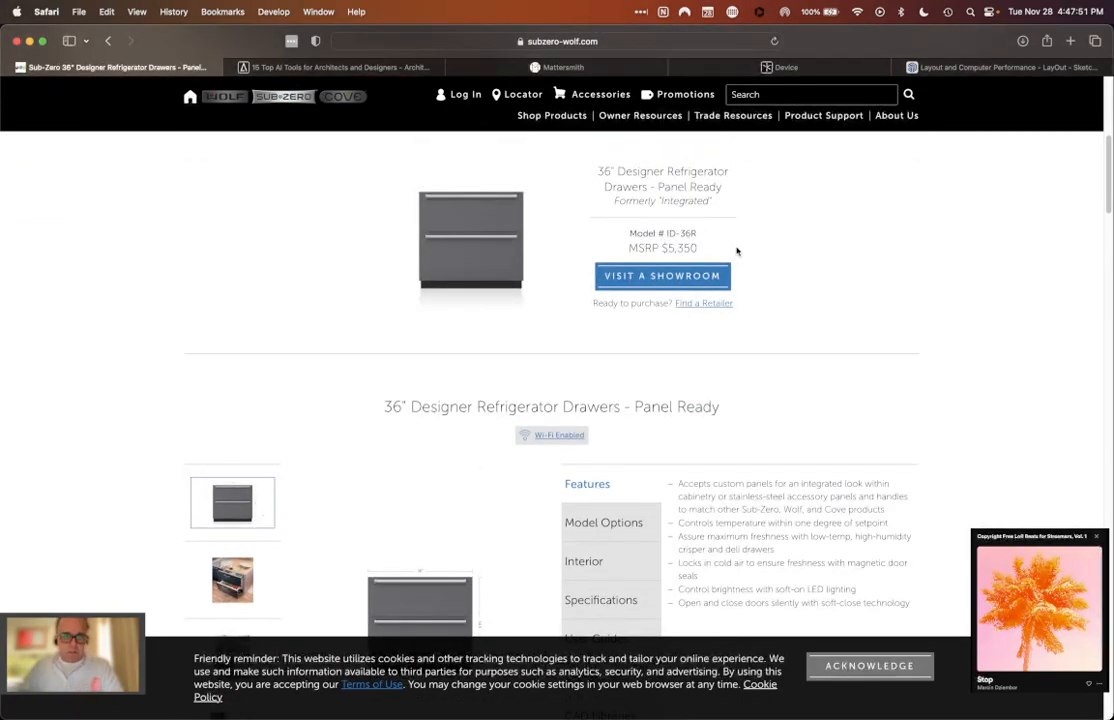
scroll(786, 281, "down", 9)
scroll(766, 269, "up", 2)
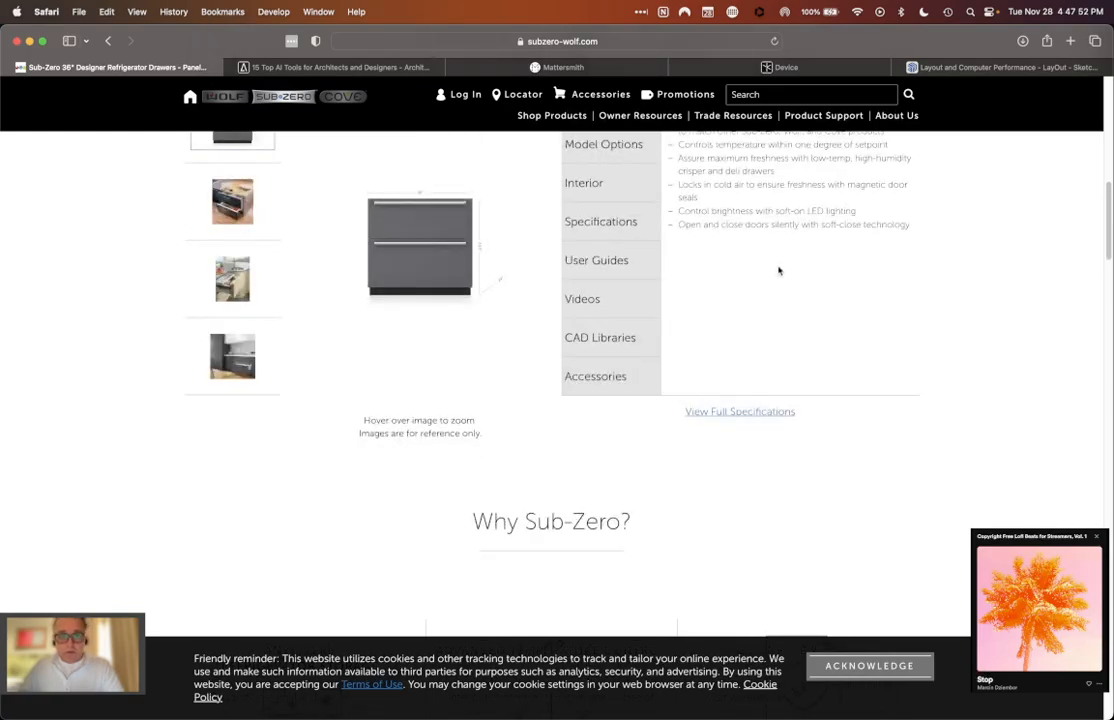
Step: Show the product's user guides and open the ID-36R Quick Reference Guide PDF
scroll(615, 264, "up", 1)
left_click(615, 266)
scroll(895, 313, "up", 3)
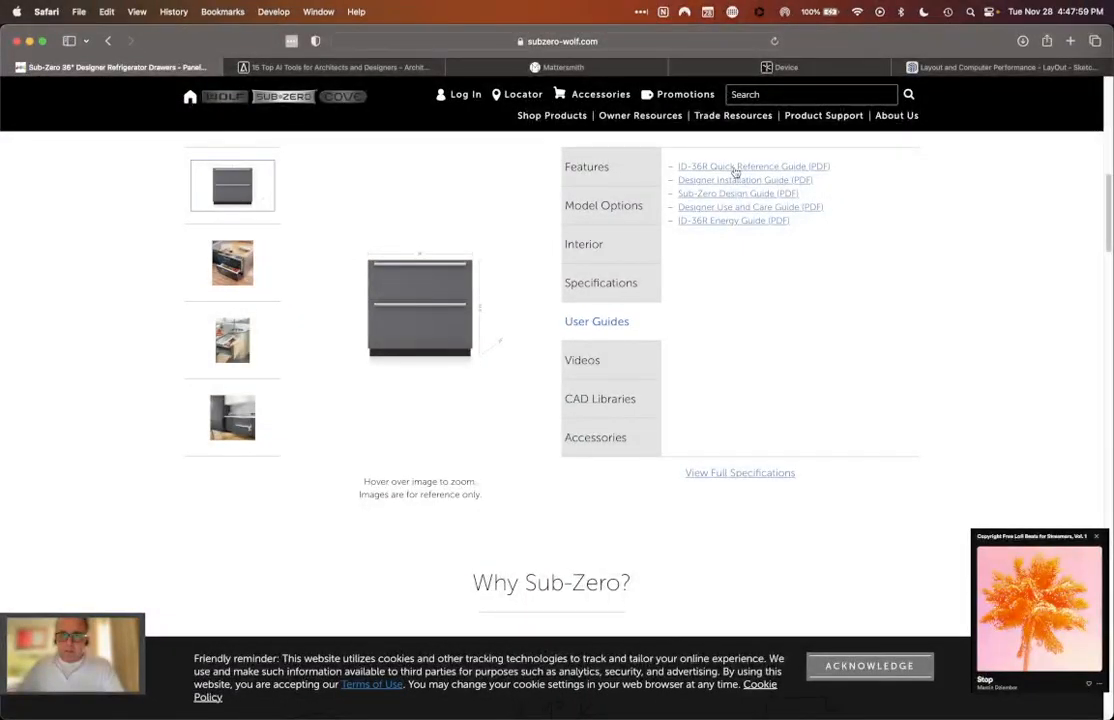
left_click(735, 168)
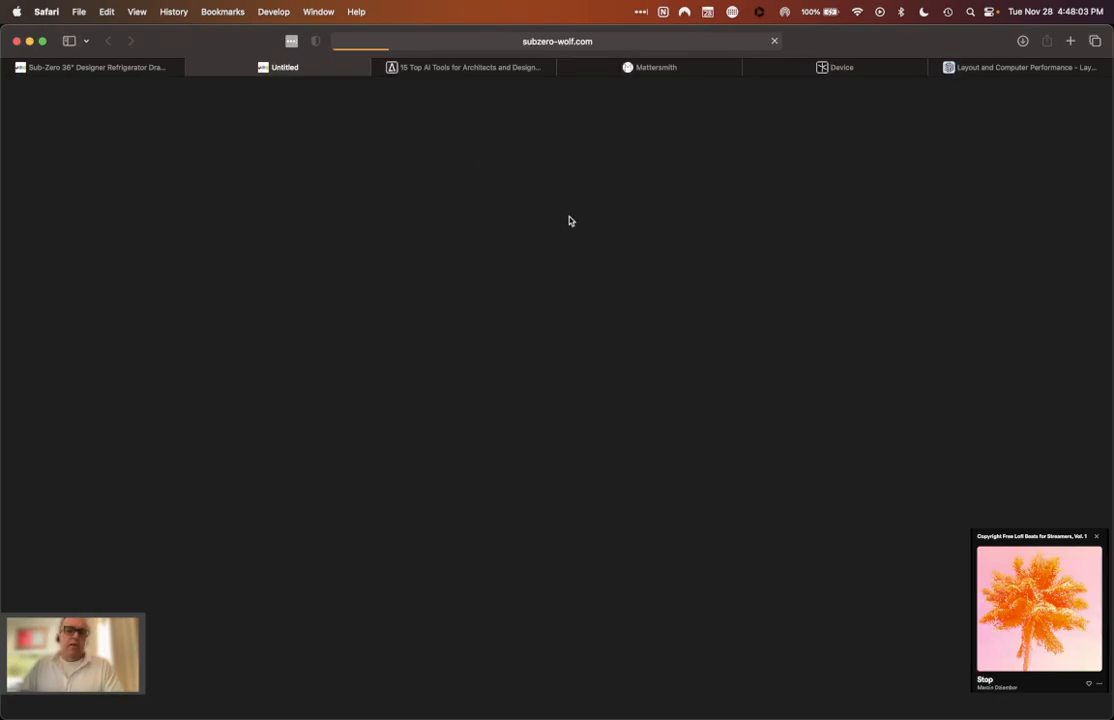
Step: Read the features, accessories and handle options in the ID-36R Quick Reference Guide
scroll(570, 220, "down", 15)
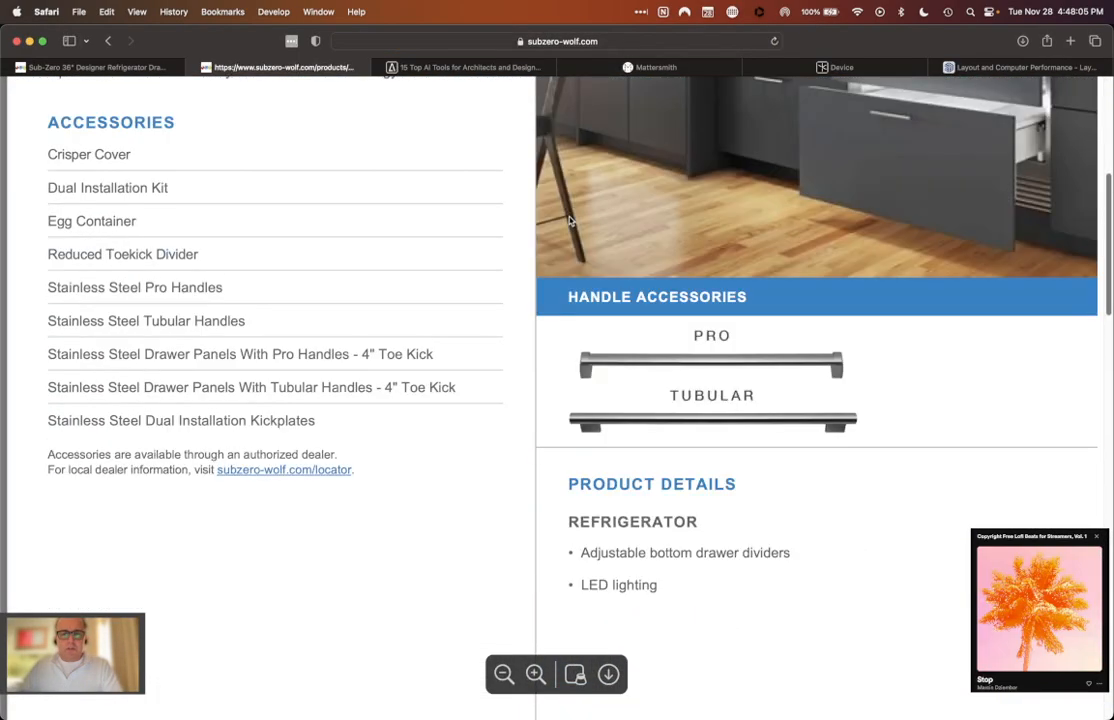
scroll(254, 509, "up", 15)
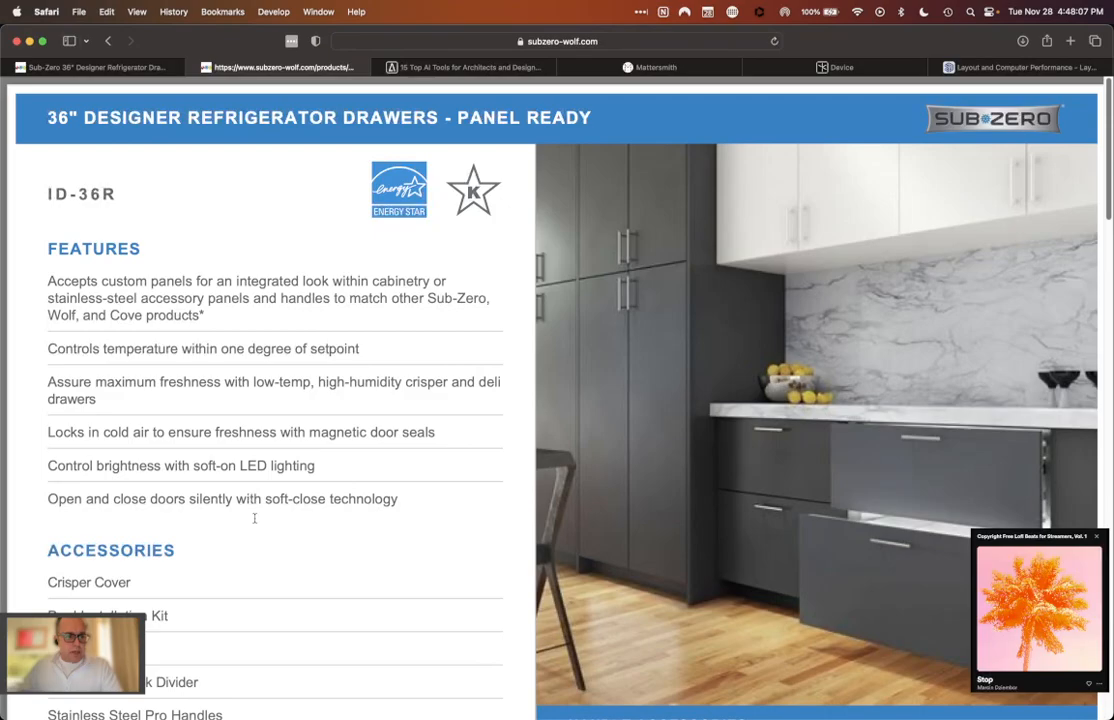
scroll(256, 490, "down", 3)
scroll(257, 490, "down", 5)
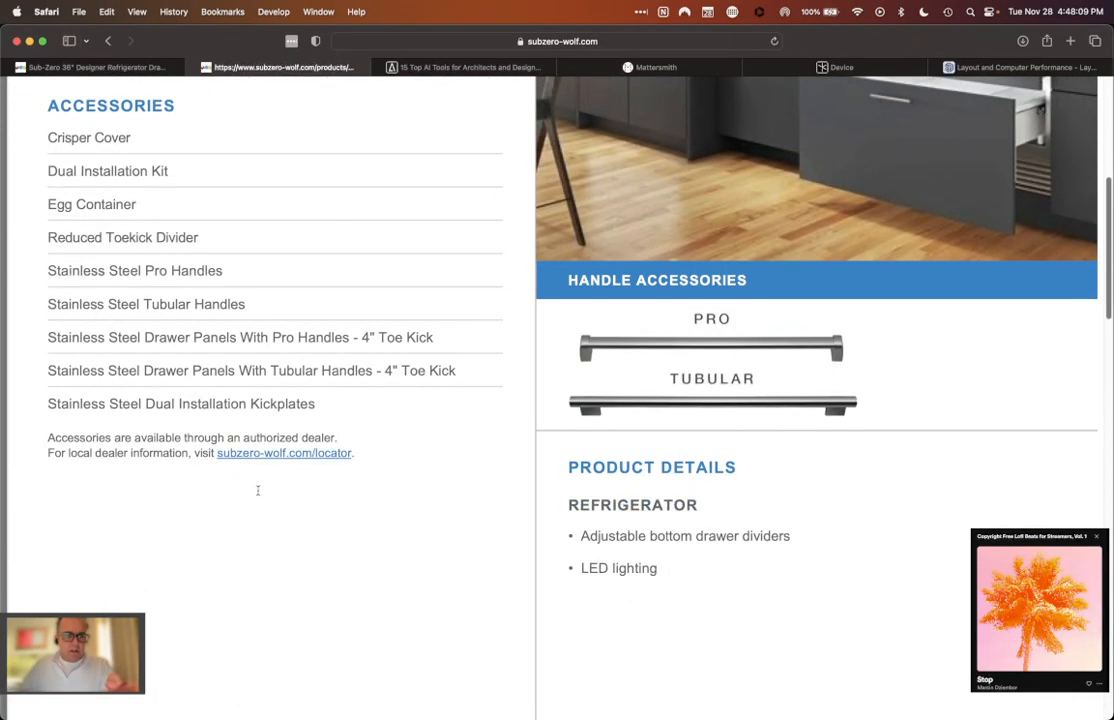
scroll(270, 490, "up", 4)
scroll(272, 489, "down", 1)
Step: Examine the guide's product specifications, dimension drawings, electrical location, interior view and standard installation details
scroll(861, 359, "down", 12)
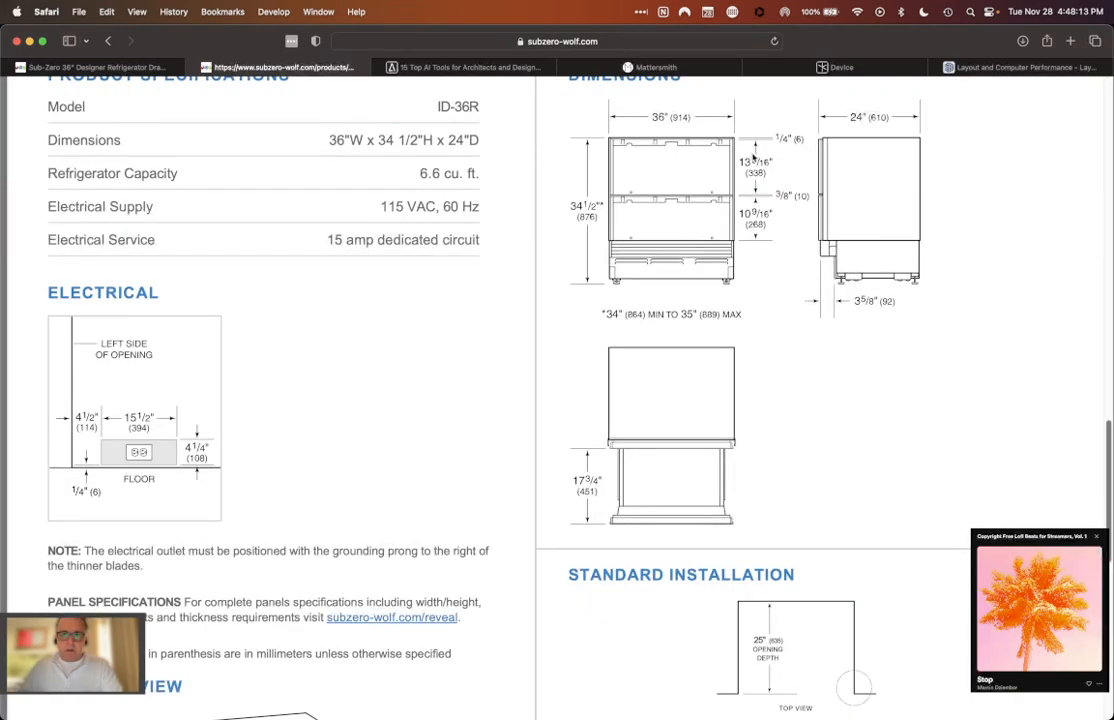
scroll(752, 208, "up", 2)
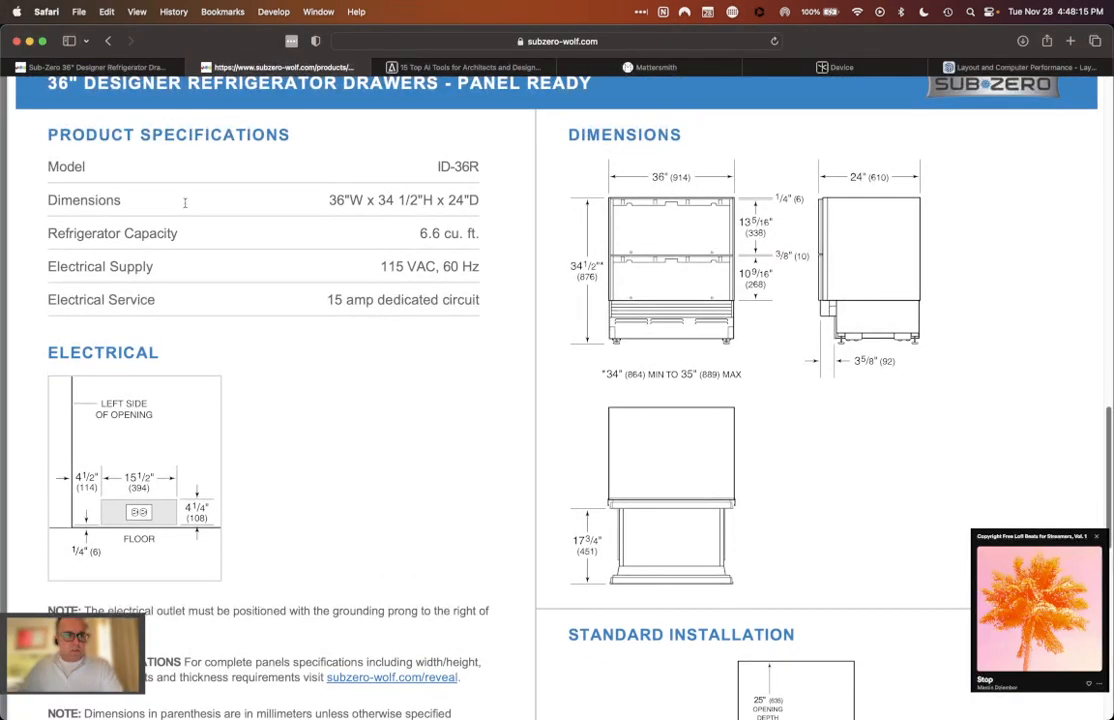
scroll(297, 236, "down", 1)
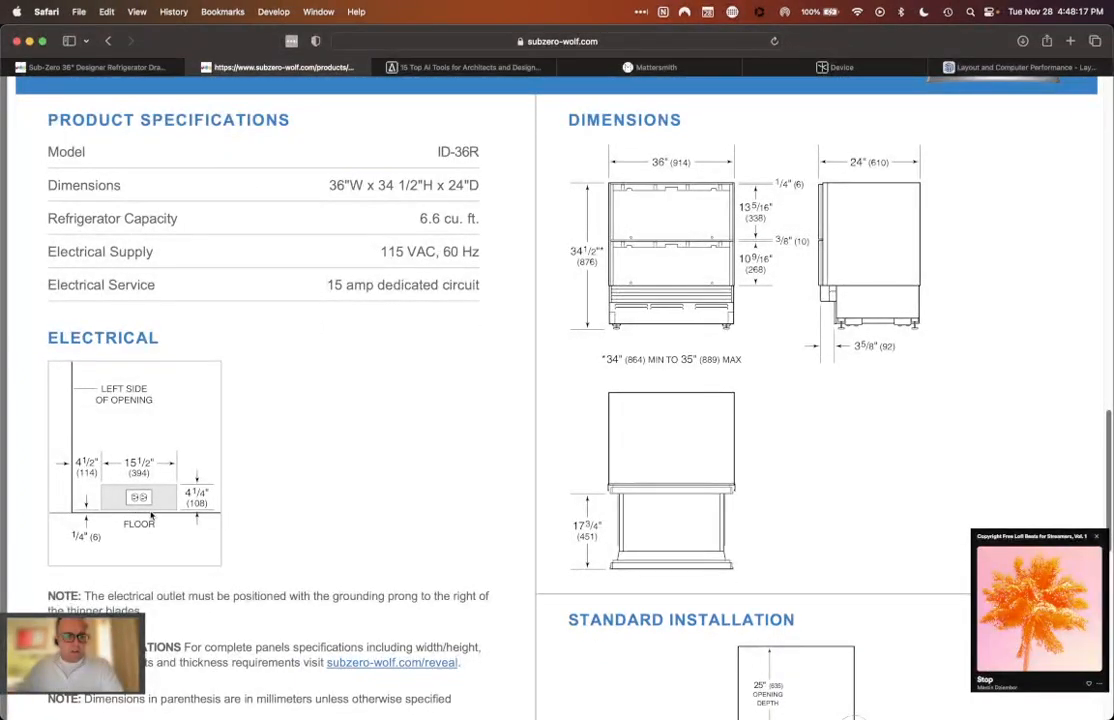
scroll(186, 476, "down", 5)
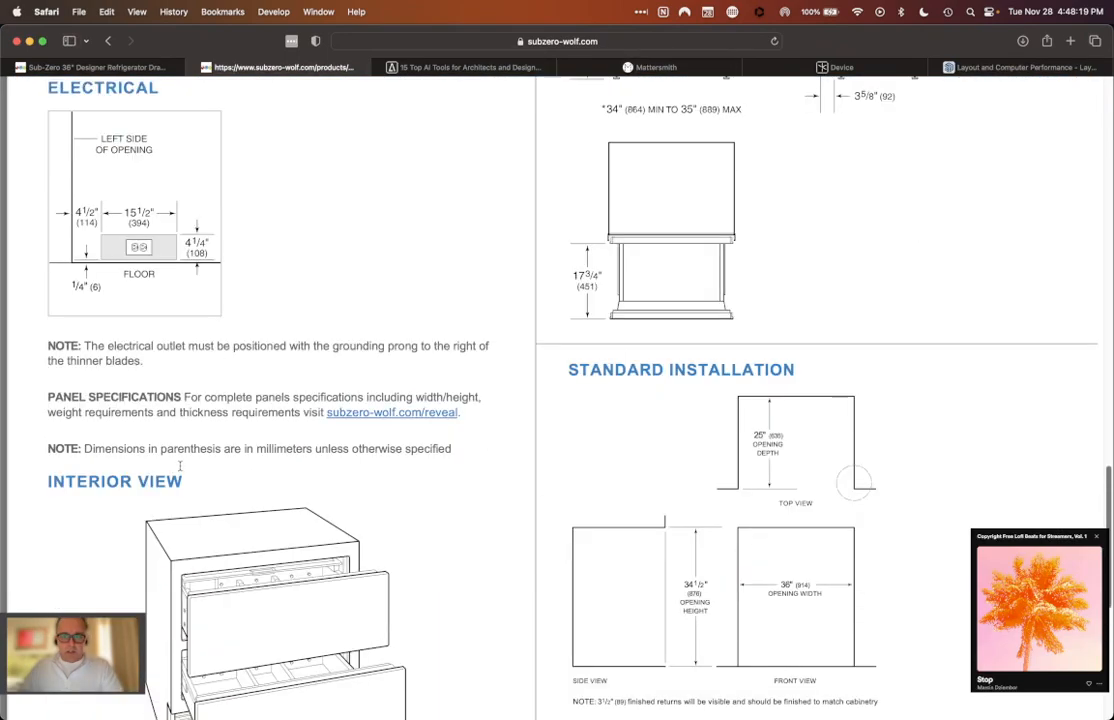
scroll(846, 451, "down", 3)
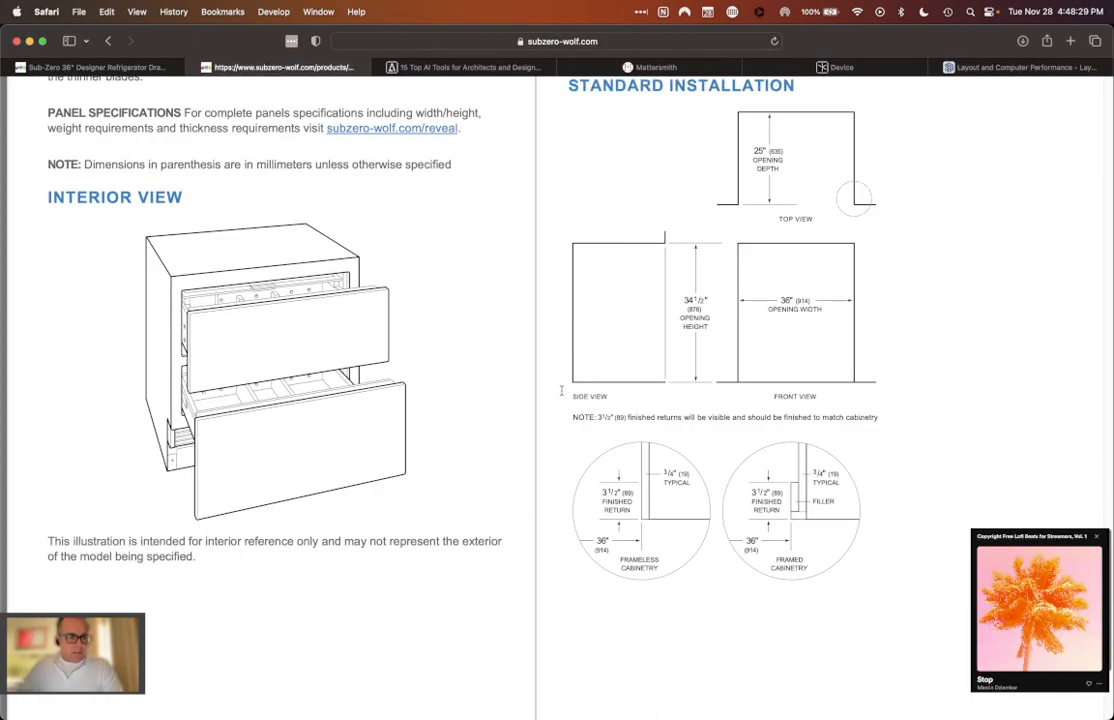
scroll(567, 417, "down", 3)
scroll(619, 487, "up", 8)
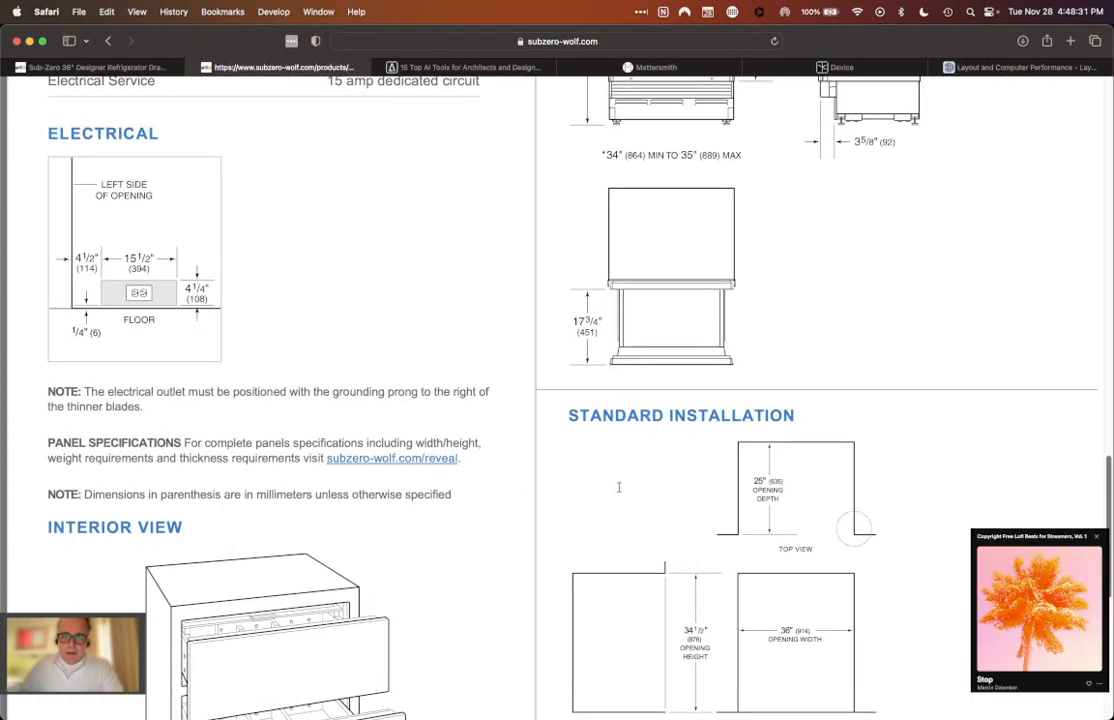
scroll(619, 487, "up", 5)
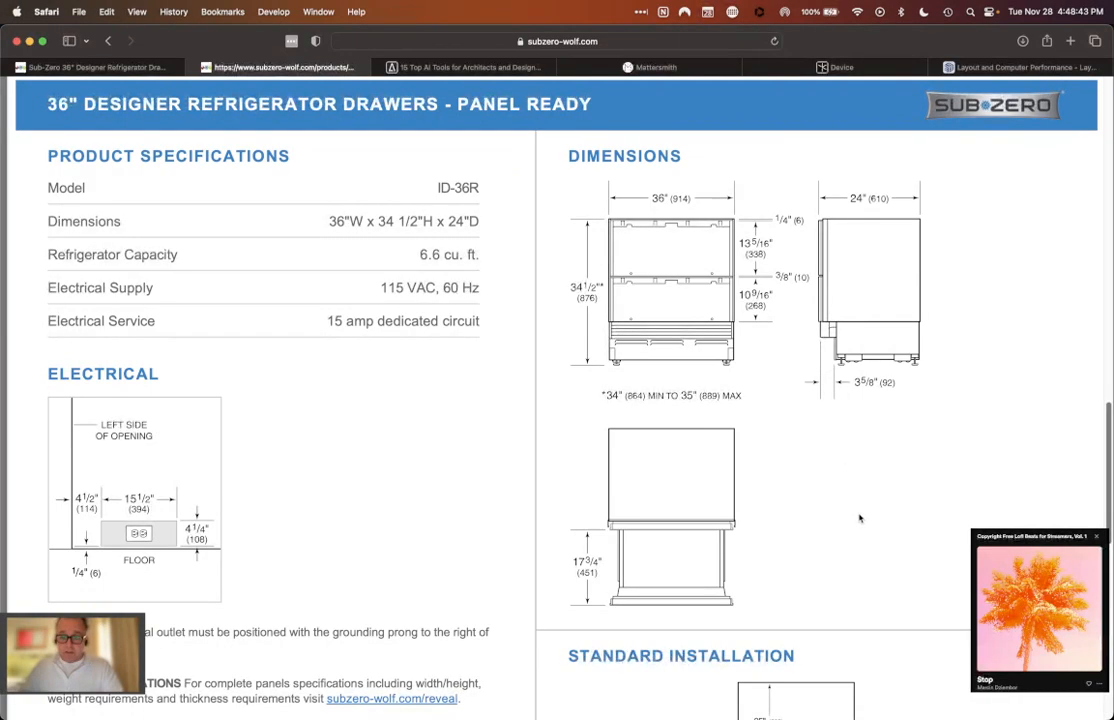
scroll(859, 518, "down", 1)
scroll(859, 518, "up", 20)
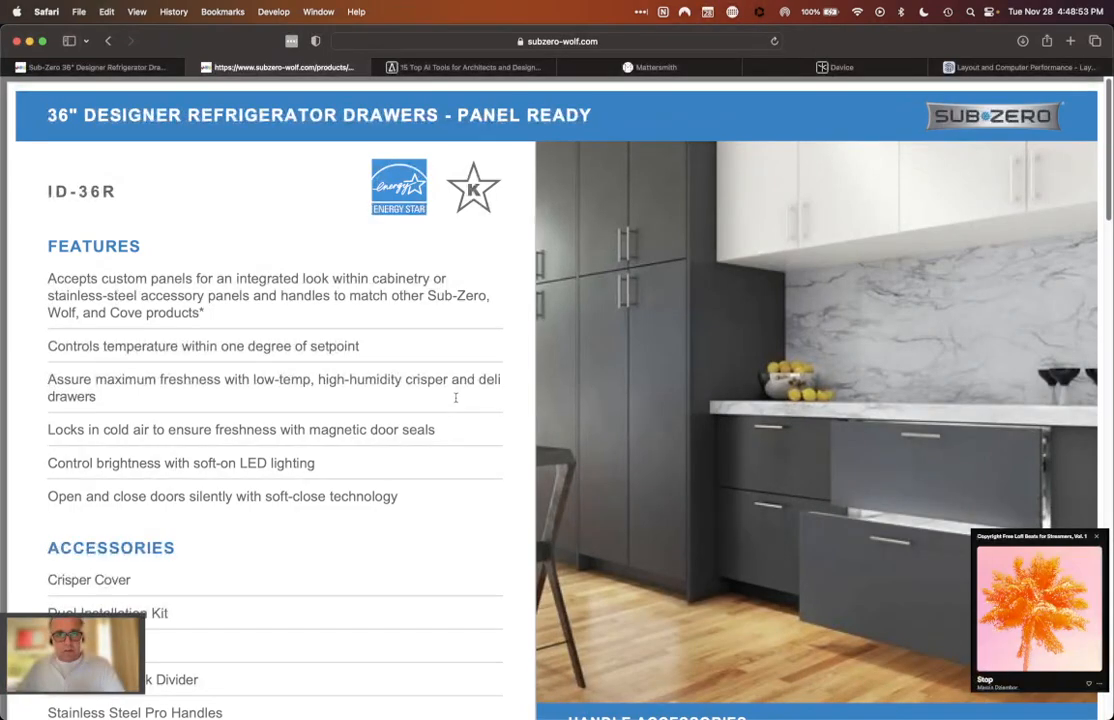
Step: Return to the ID-36R product page and show its CAD Libraries downloads
left_click(78, 69)
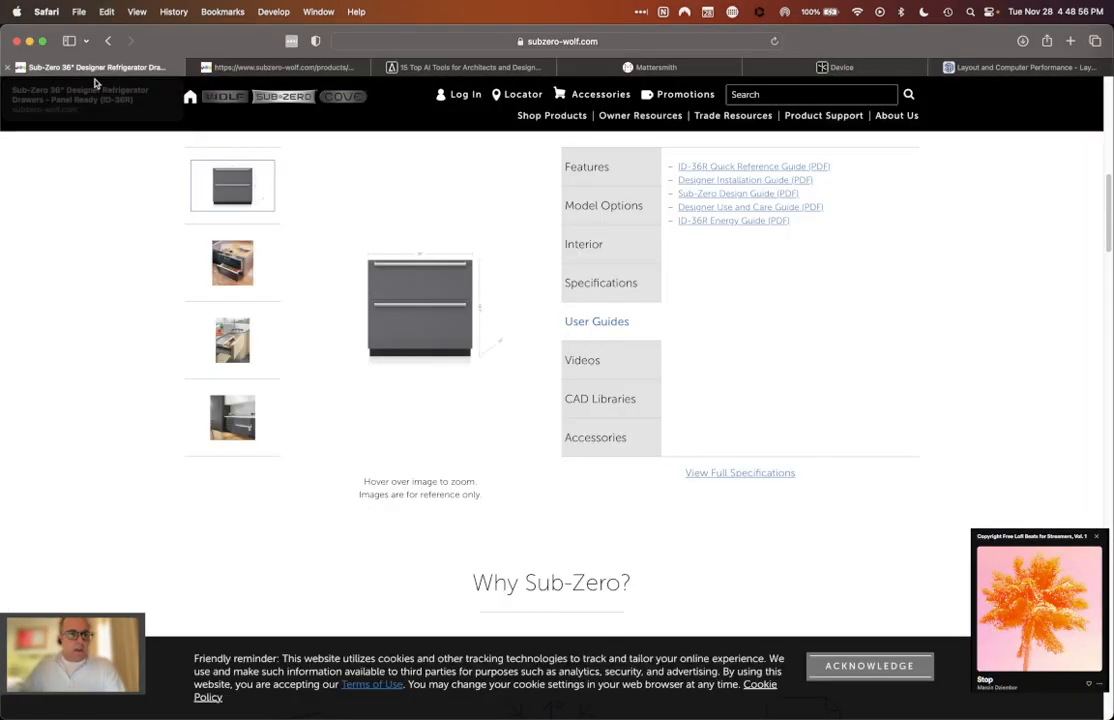
left_click(621, 398)
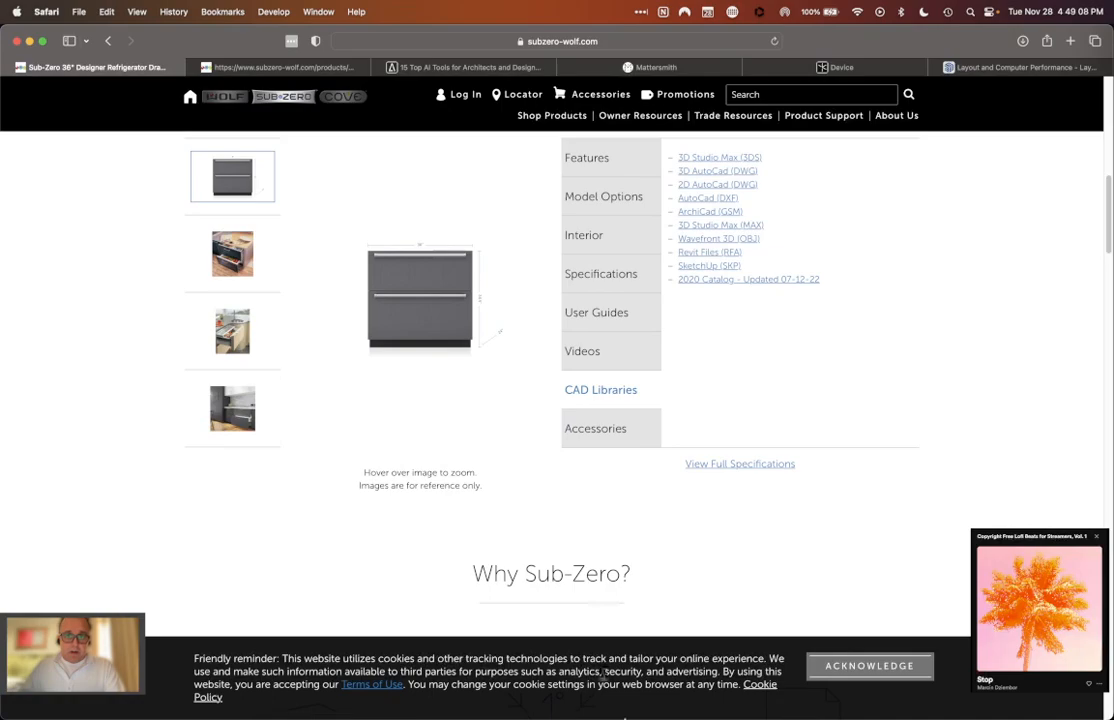
Step: Show the 01 - Scope Documents folder in Finder, and switch to the Stand Alone Island model in SketchUp
mouse_move(531, 717)
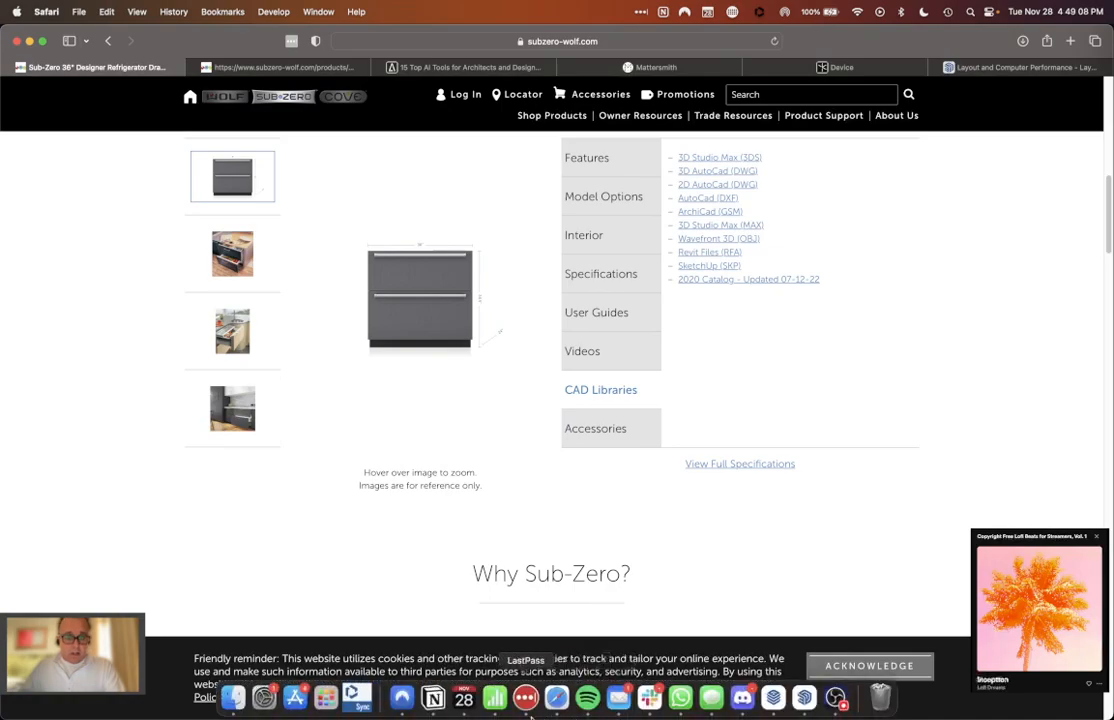
left_click(233, 697)
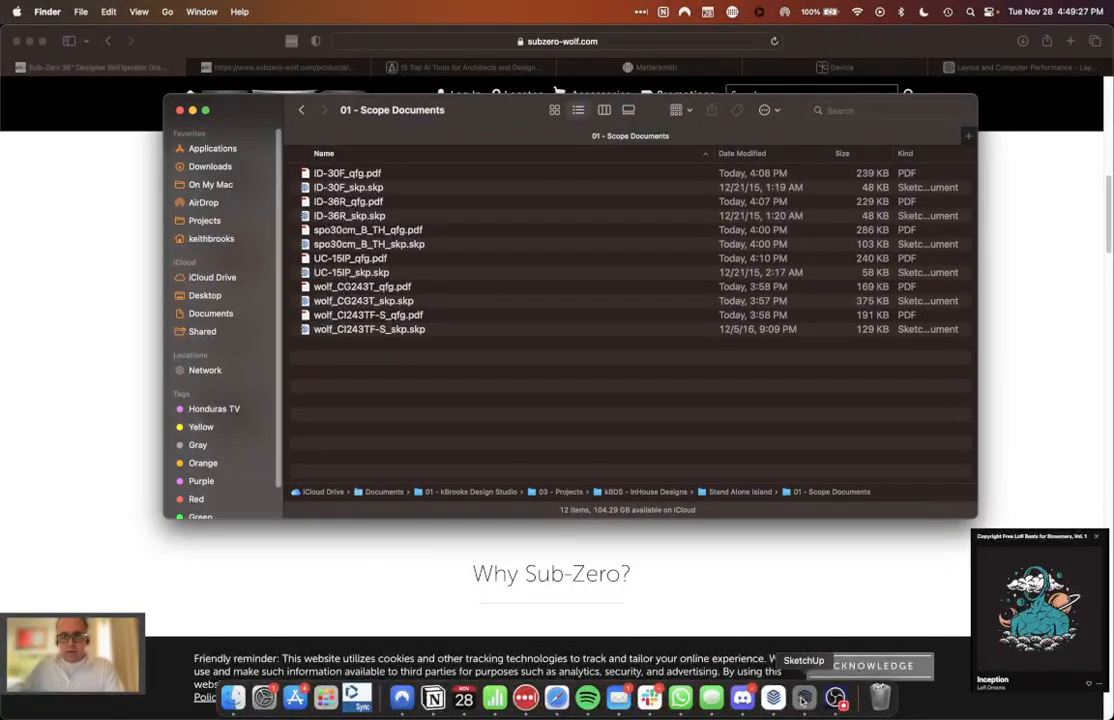
left_click(804, 697)
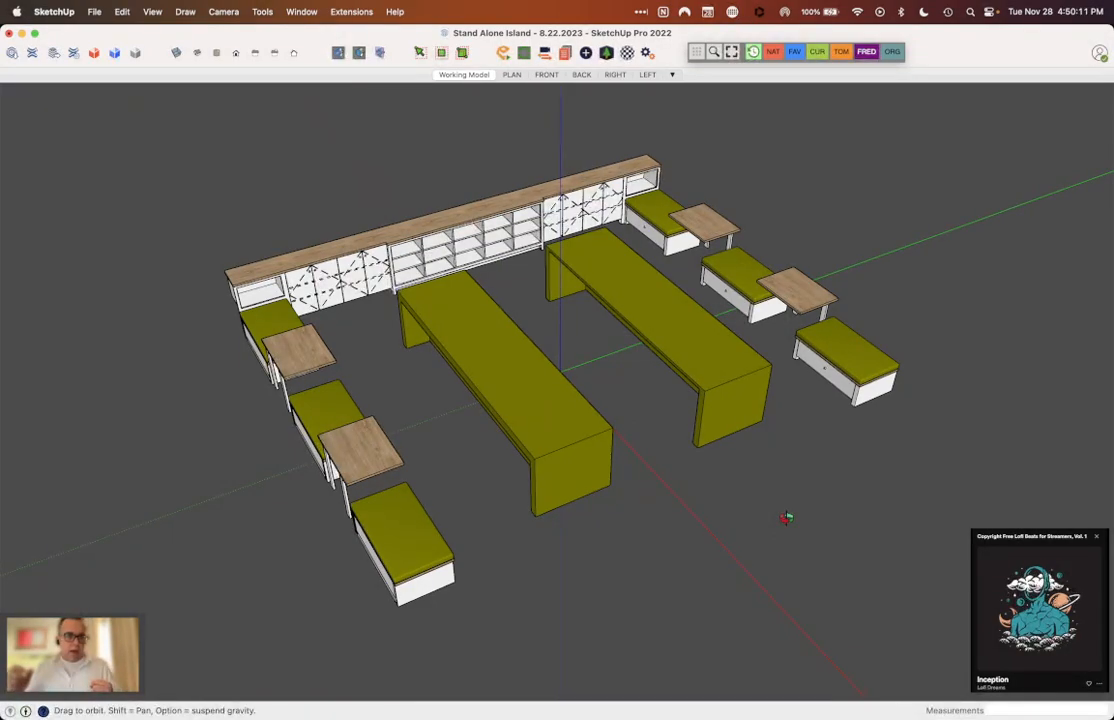
Step: Switch to Finder and open wolf_CI243TF-S_skp.skp from the 01 - Scope Documents folder in SketchUp, accepting the version warning
mouse_move(232, 697)
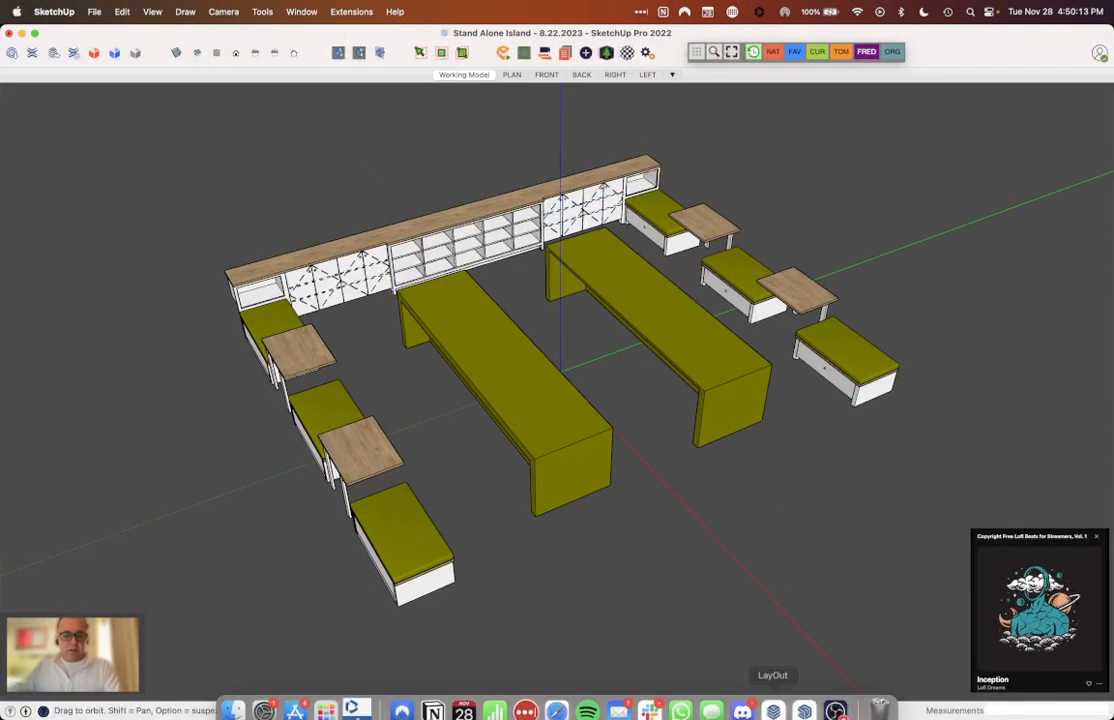
left_click(232, 697)
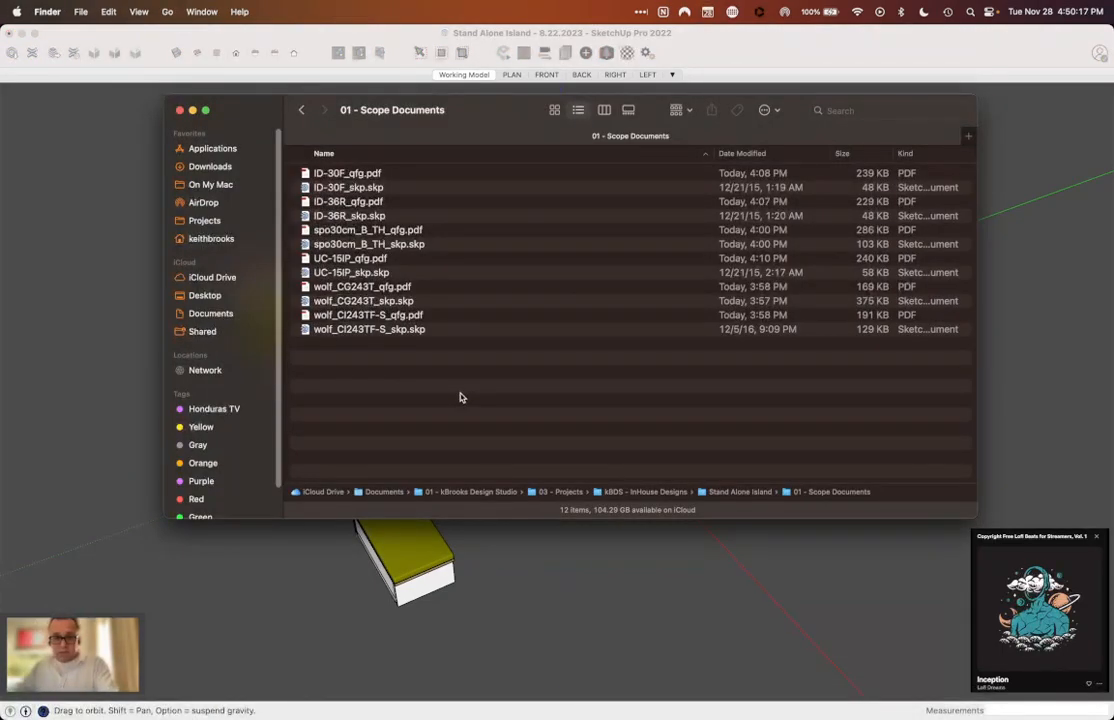
left_click(350, 189)
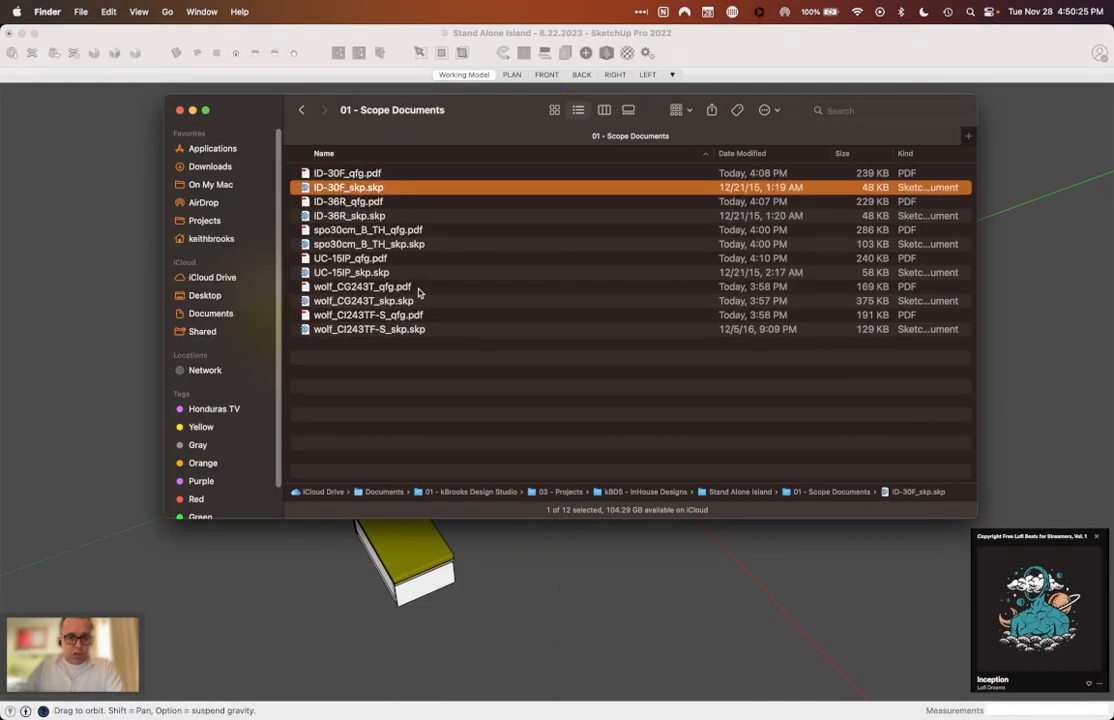
left_click(358, 316)
double_click(355, 329)
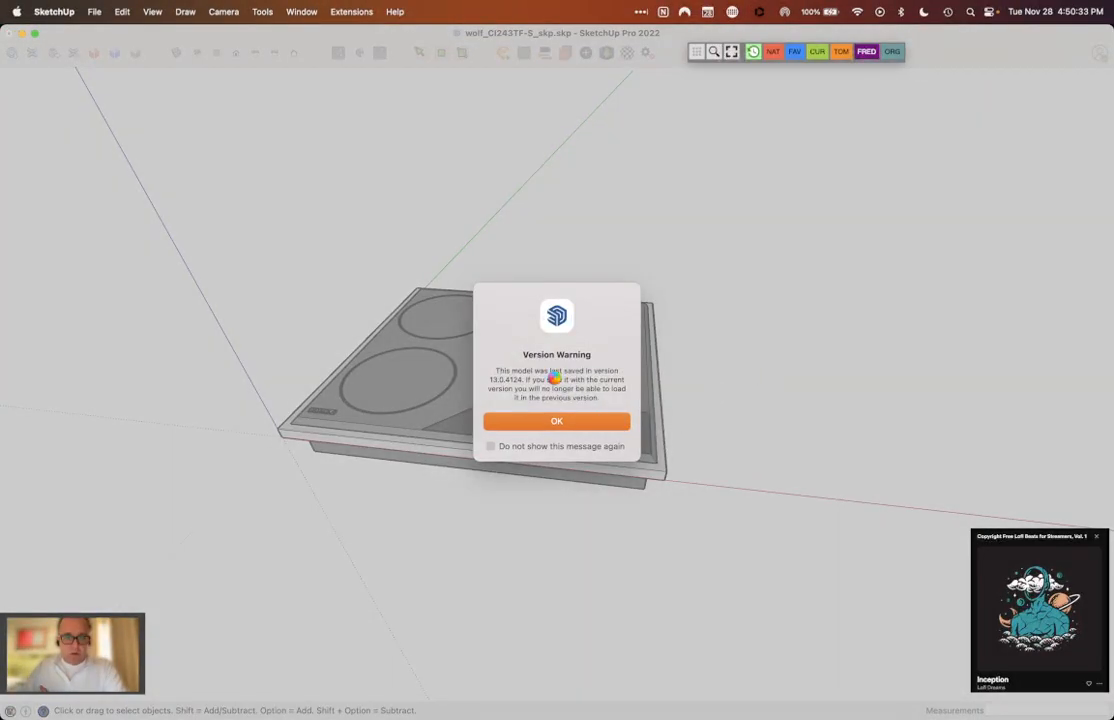
left_click(571, 420)
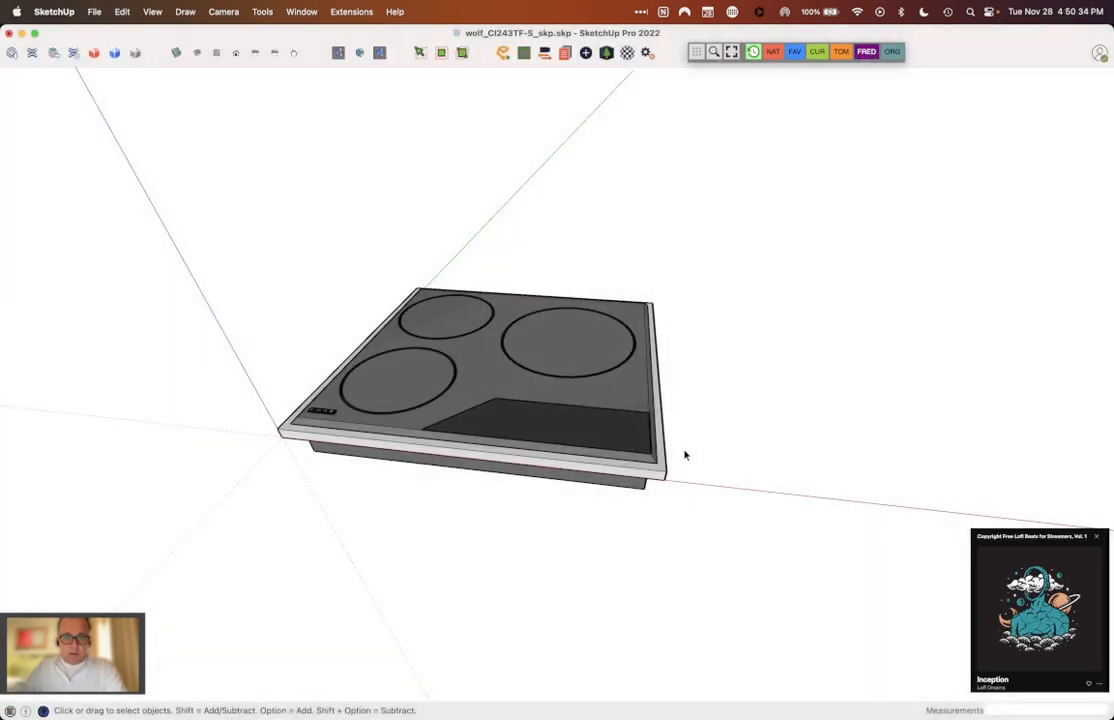
Step: Select the Wolf cooktop to check its geometry, clear the selection, and inspect the cooktop from above and the side
left_click(603, 423)
middle_click_drag(603, 423, 843, 447)
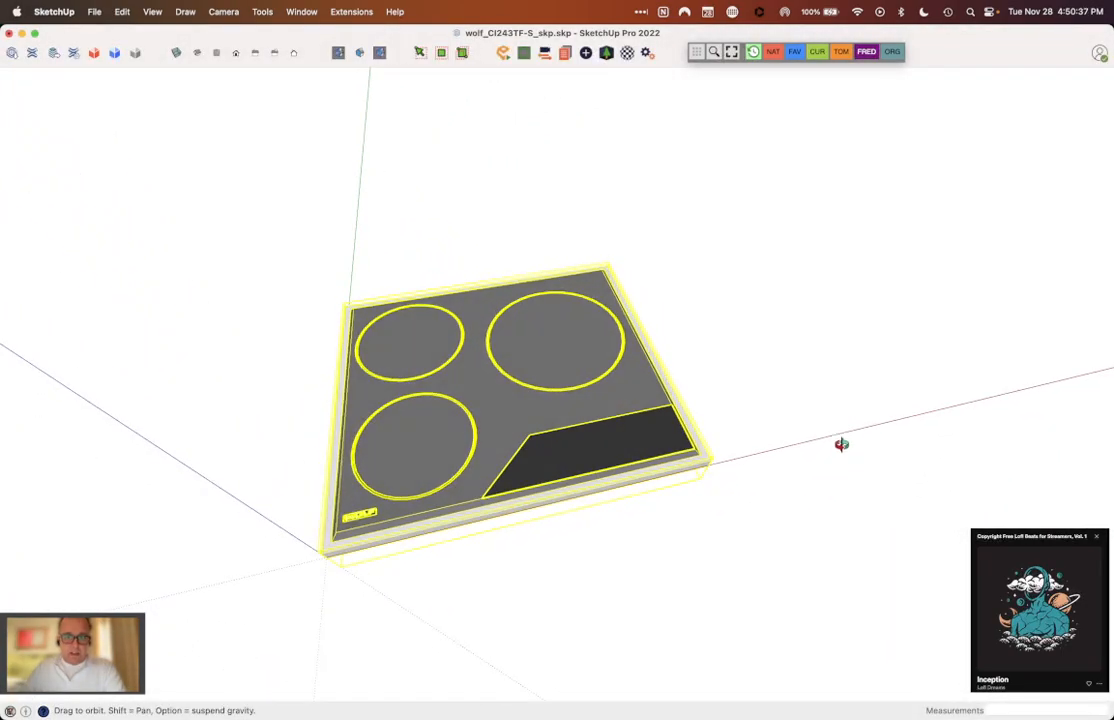
left_click(791, 430)
middle_click_drag(552, 393, 632, 261)
scroll(625, 263, "down", 3)
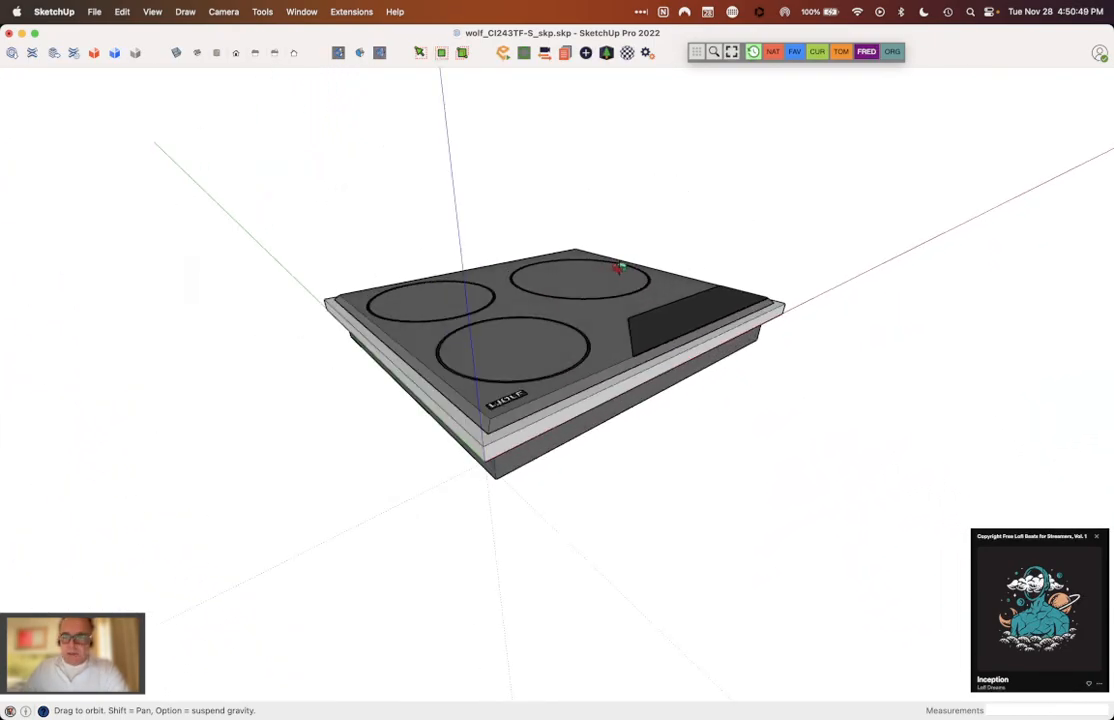
Step: Bring the Tags and Outliner lists into view, highlight the cooktop component in the Outliner, and clear the selection
left_click_drag(1112, 236, 913, 130)
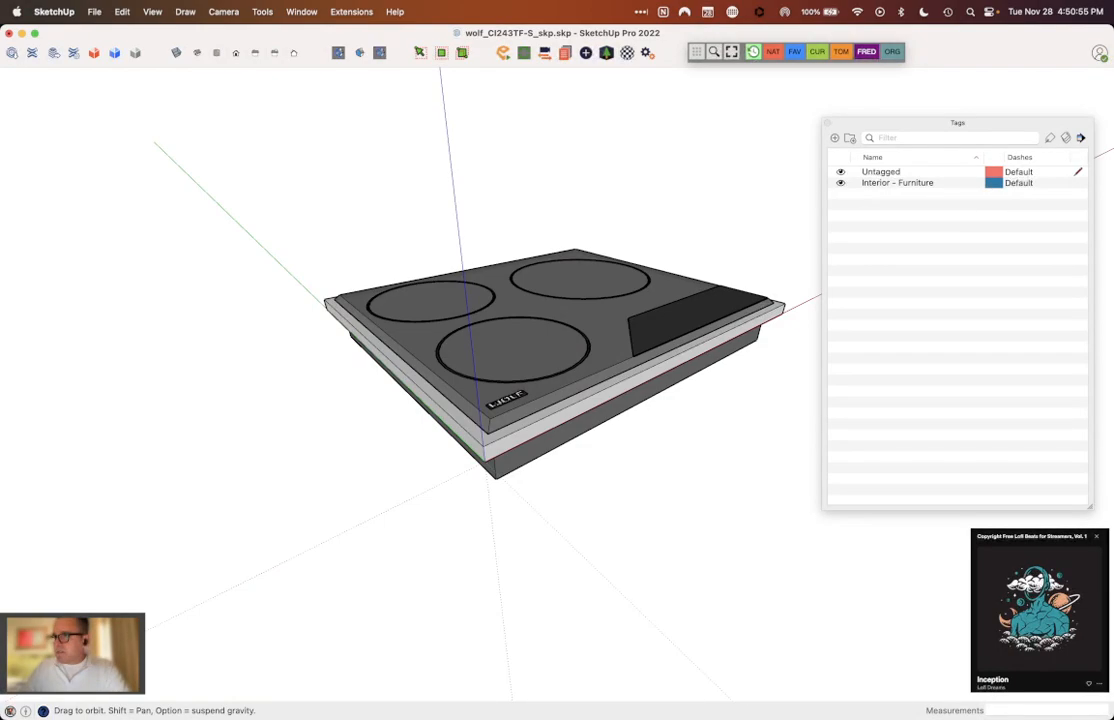
left_click_drag(1112, 105, 895, 87)
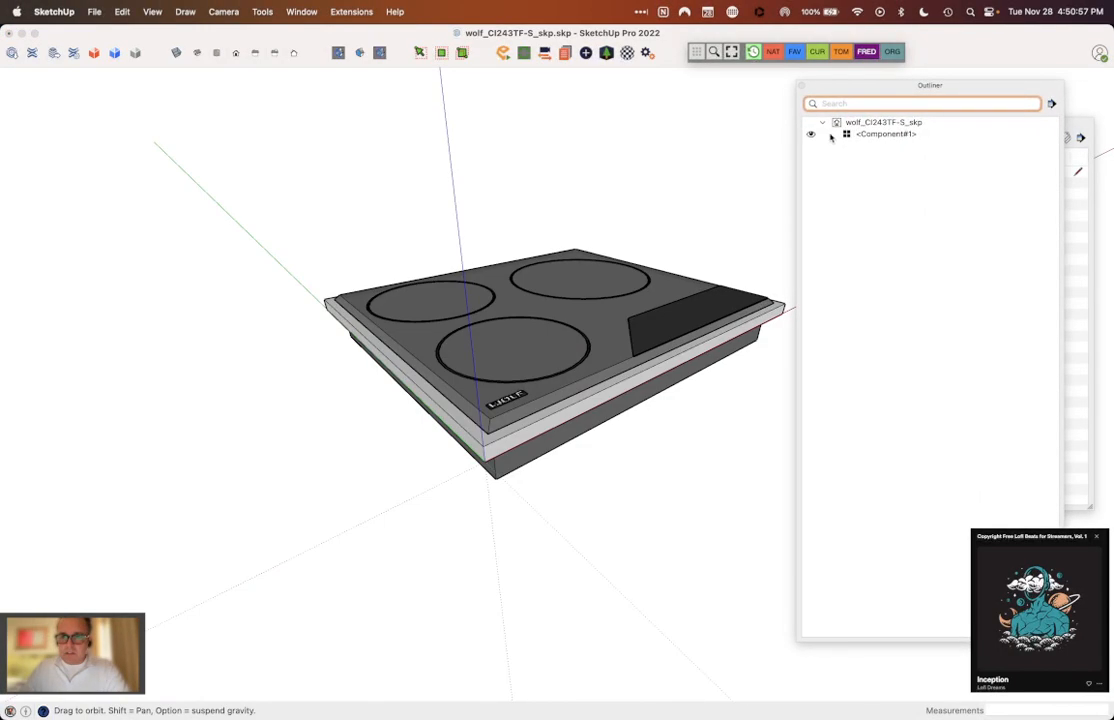
left_click(889, 134)
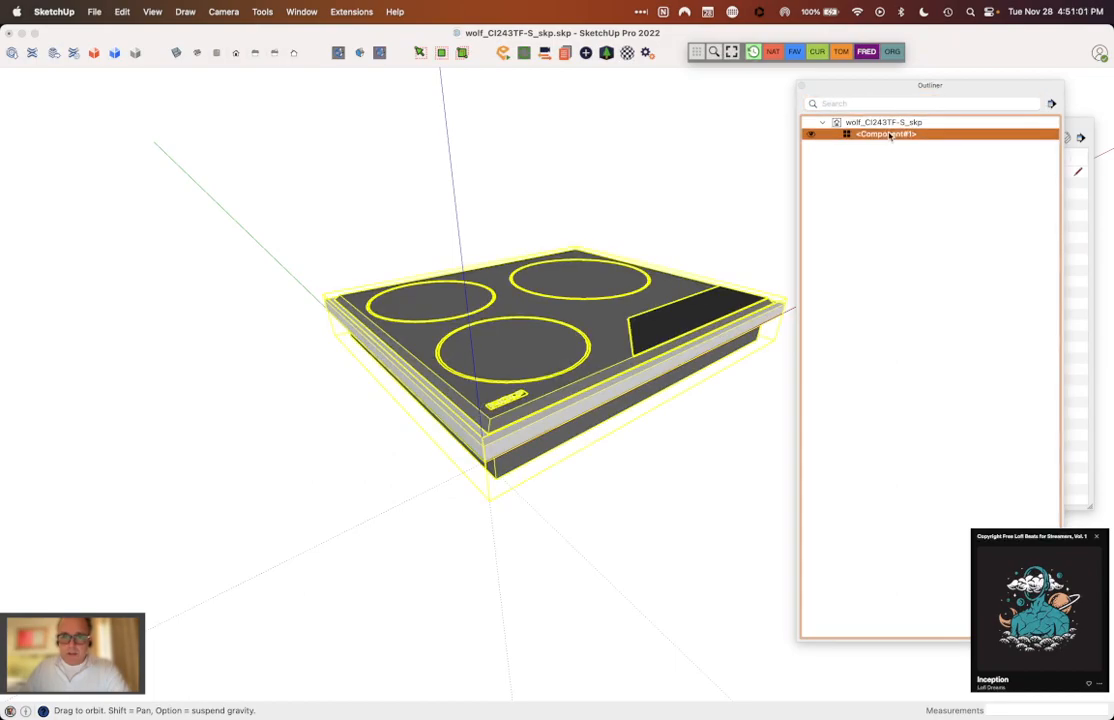
middle_click_drag(694, 257, 628, 327)
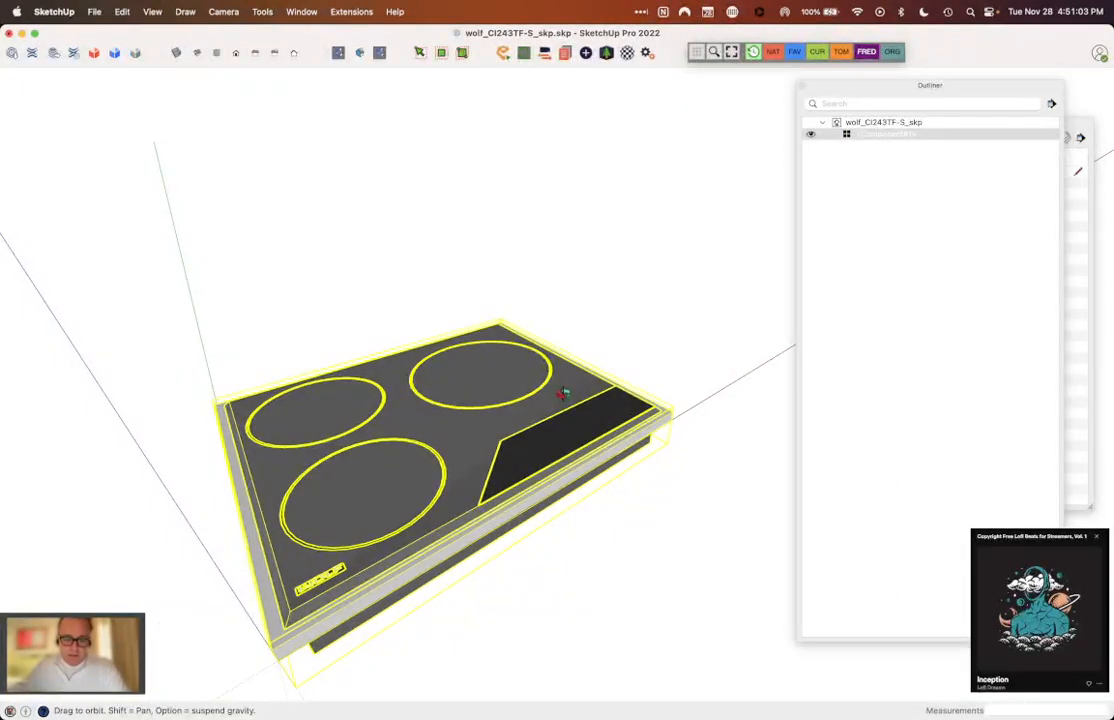
left_click(598, 551)
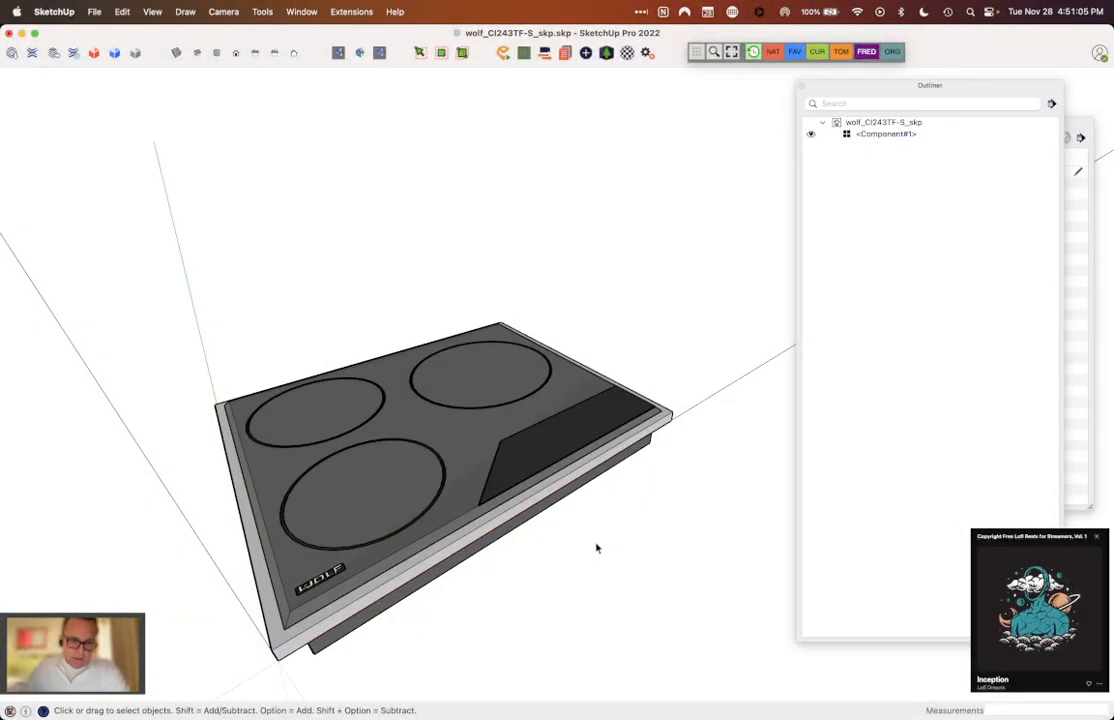
Step: Open the cooktop component for editing and check the connected geometry of its top section and lower box
left_click(440, 503)
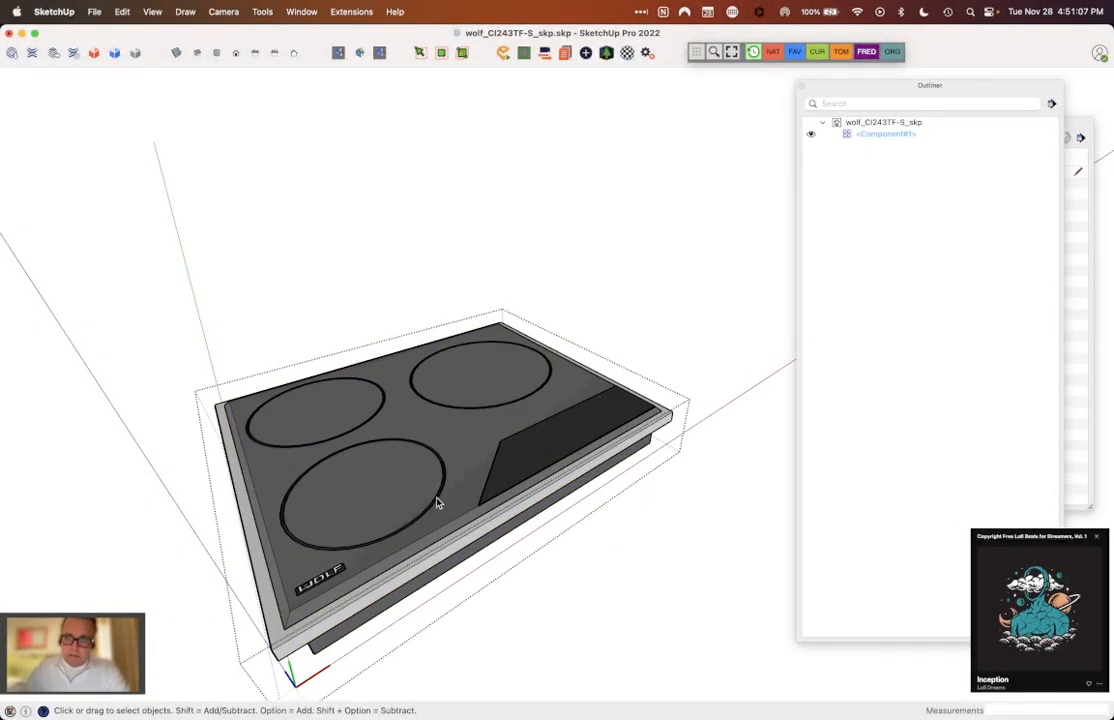
double_click(436, 497)
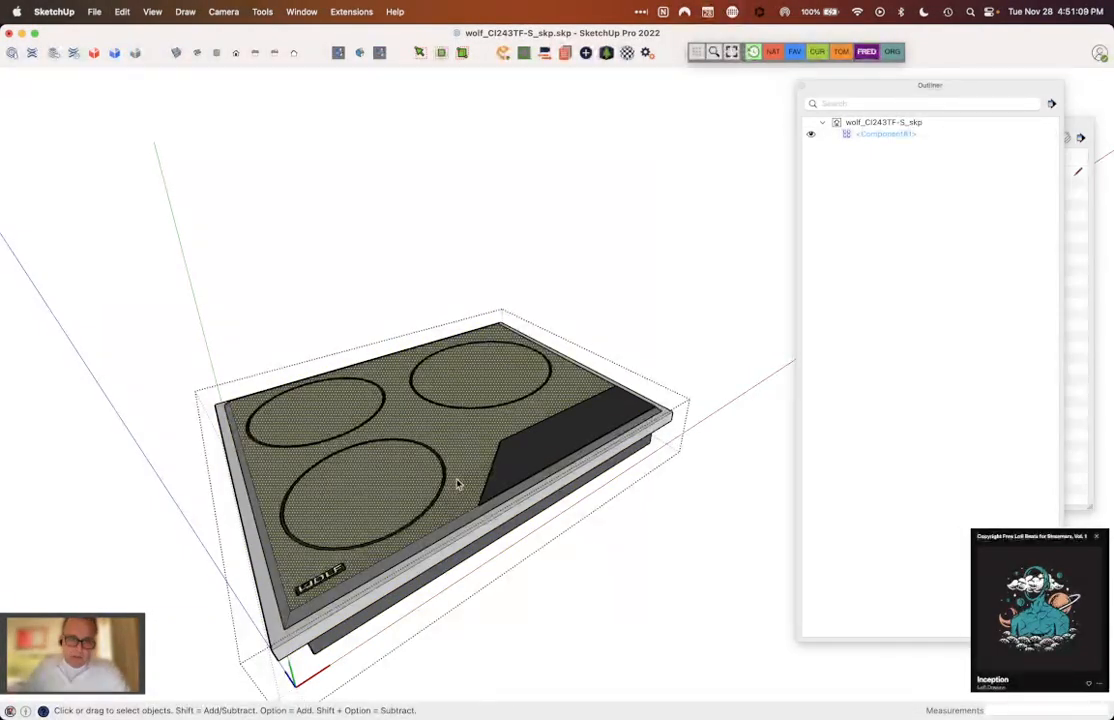
left_click(523, 459)
middle_click_drag(537, 483, 540, 318)
left_click(398, 505)
triple_click(401, 376)
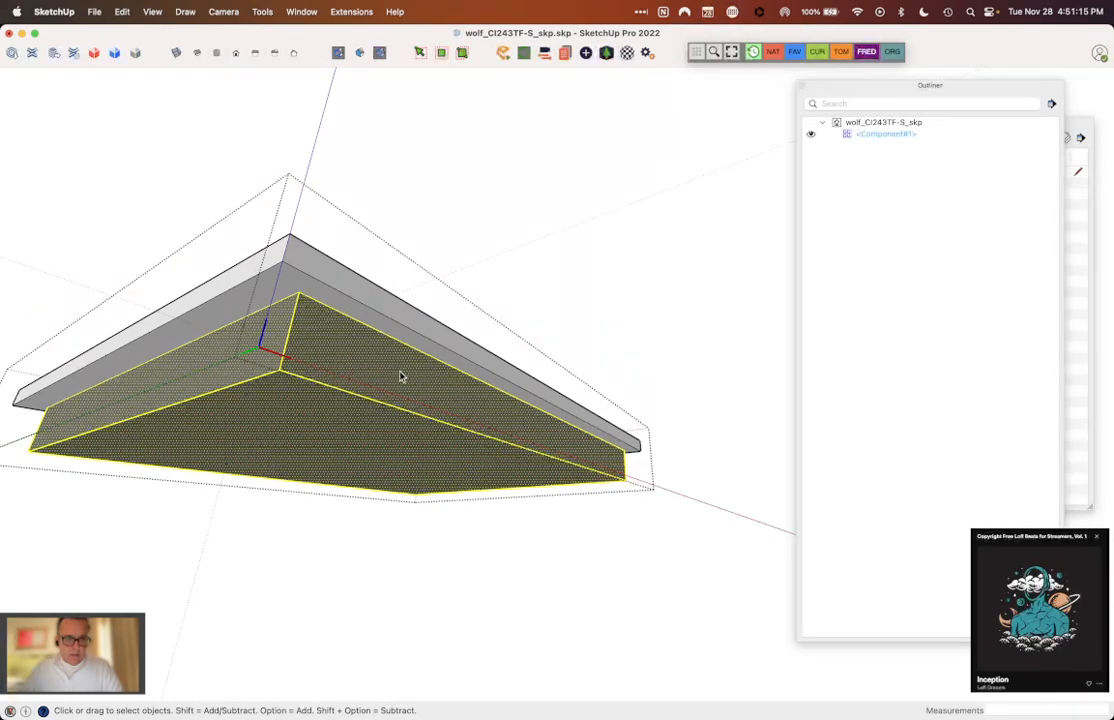
middle_click_drag(632, 313, 550, 169)
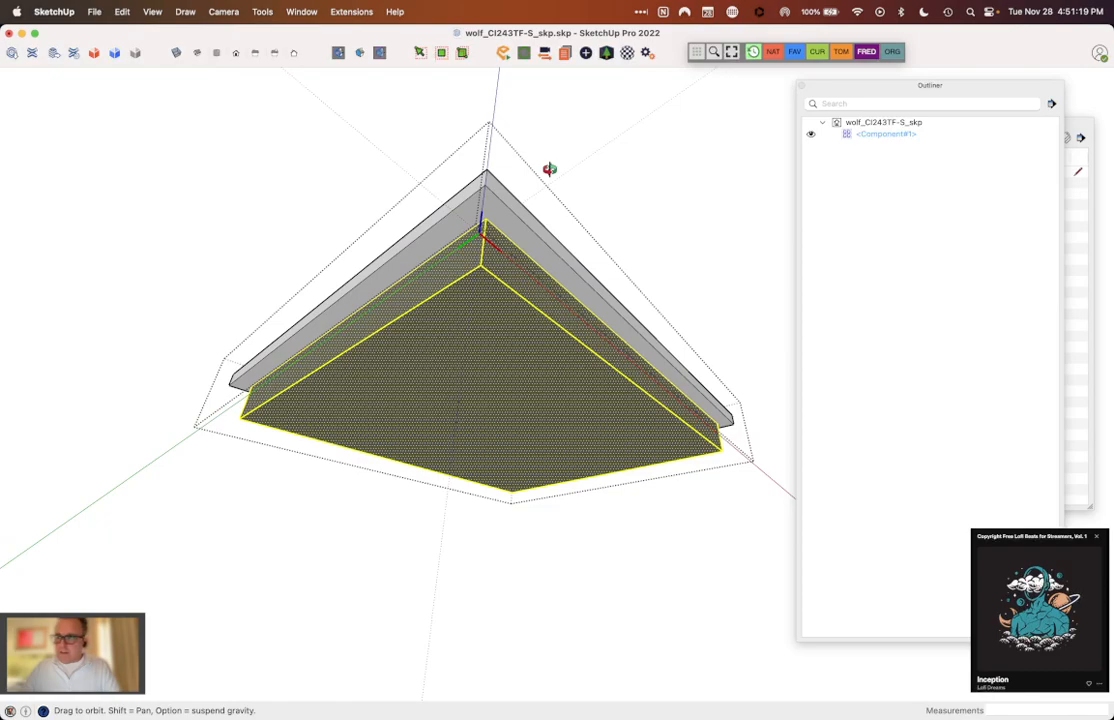
left_click(517, 271)
scroll(491, 270, "up", 2)
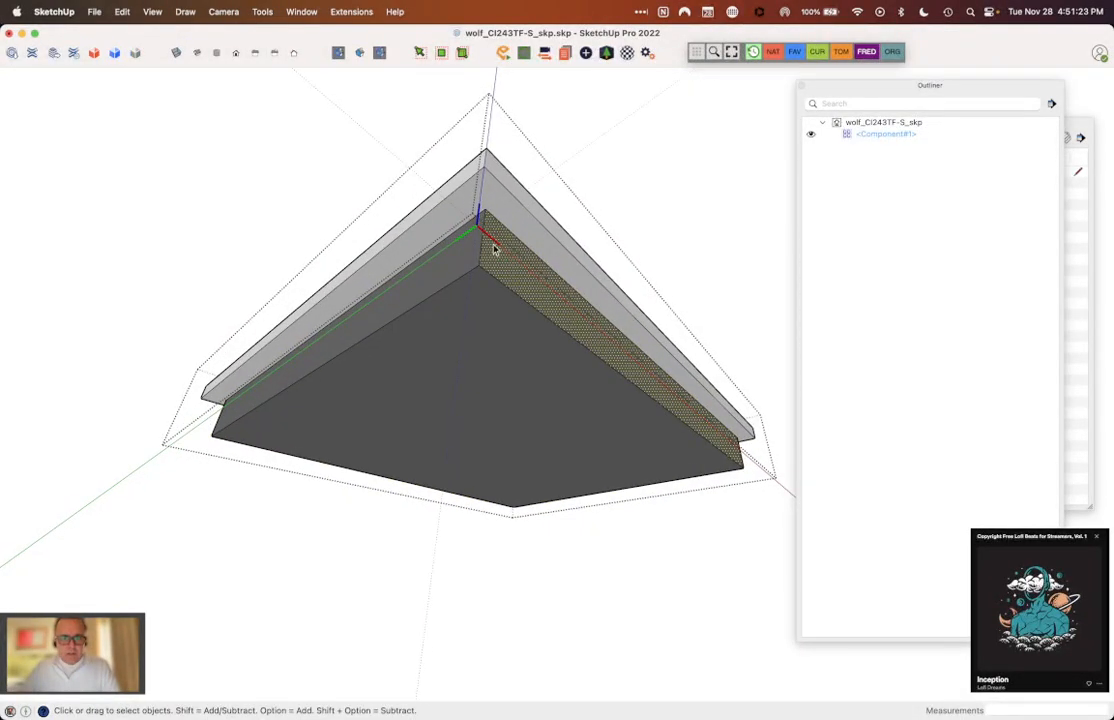
Step: Group all connected faces and edges of the cooktop's lower box
mouse_move(498, 212)
middle_mouse_down()
mouse_move(497, 190)
mouse_move(472, 314)
mouse_move(482, 241)
mouse_move(472, 229)
mouse_move(491, 194)
mouse_move(480, 233)
mouse_move(491, 461)
mouse_move(463, 199)
middle_mouse_up()
left_click(472, 227)
left_click(472, 308)
right_click(473, 306)
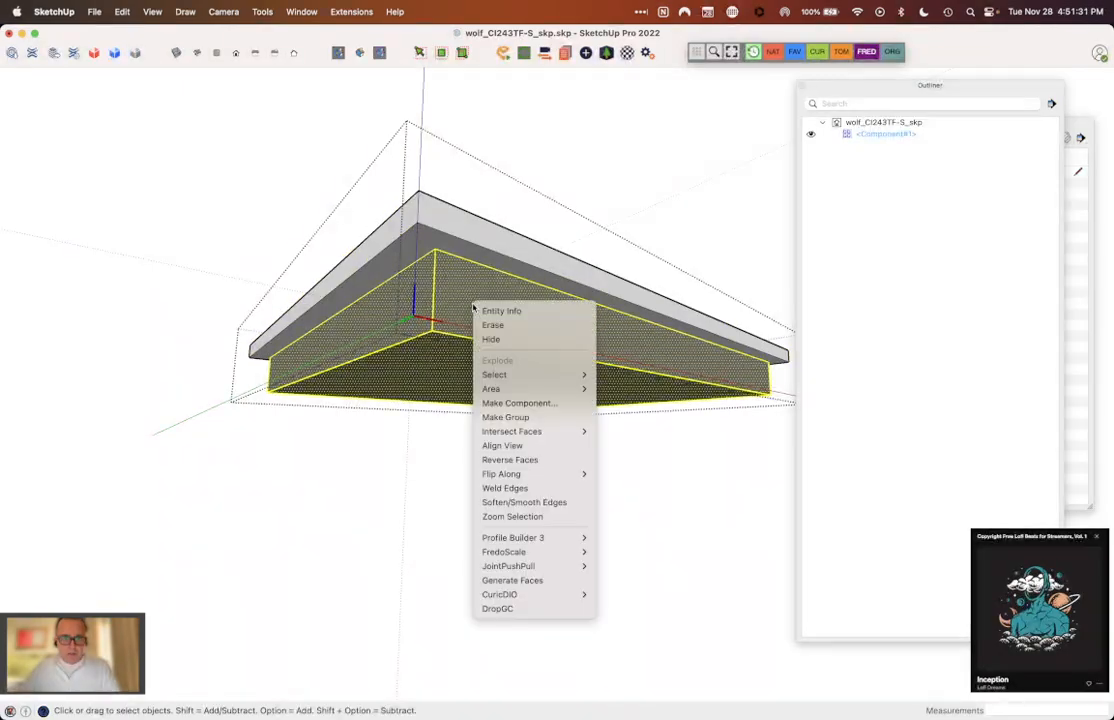
left_click(505, 417)
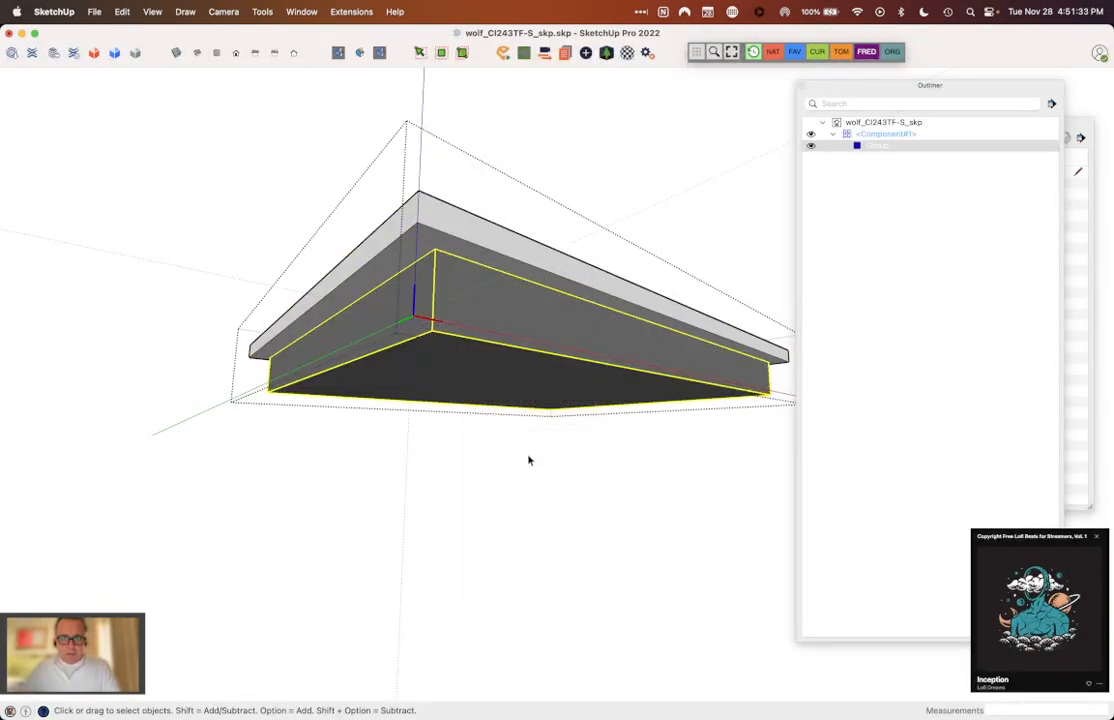
Step: Reopen the cooktop component and check the connected geometry of the trim, the glass top and the front burner ring
left_click(529, 460)
left_click(491, 250)
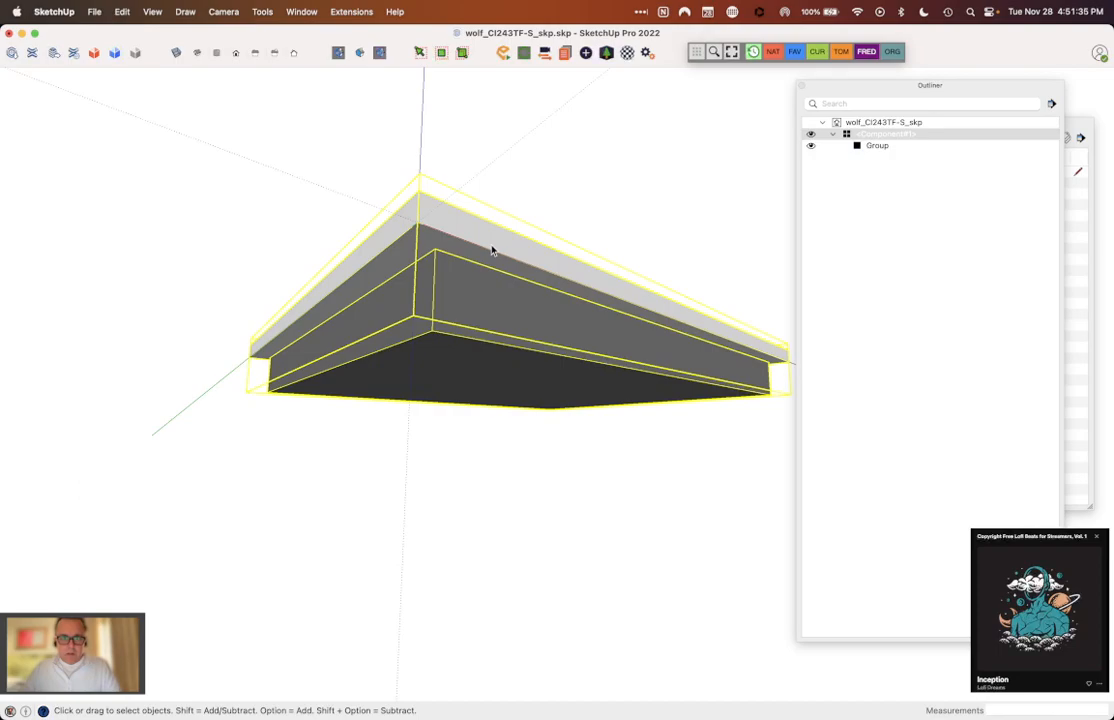
double_click(491, 250)
left_click(495, 249)
middle_click_drag(495, 249, 463, 522)
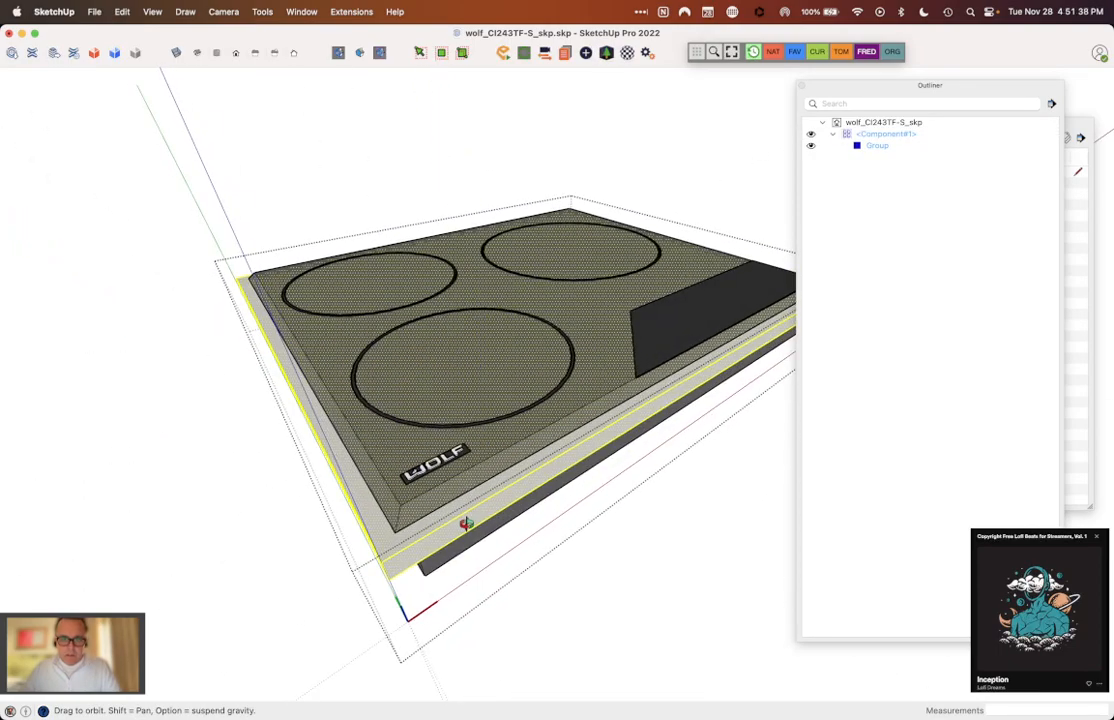
left_click(656, 333)
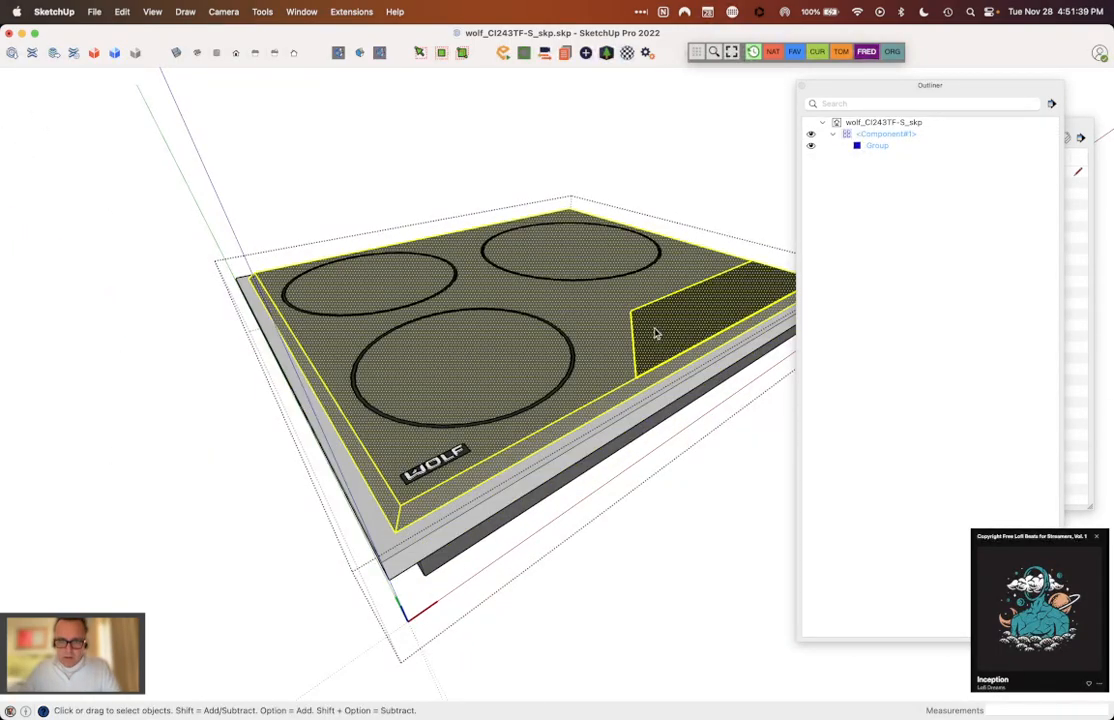
double_click(570, 372)
left_click(573, 373)
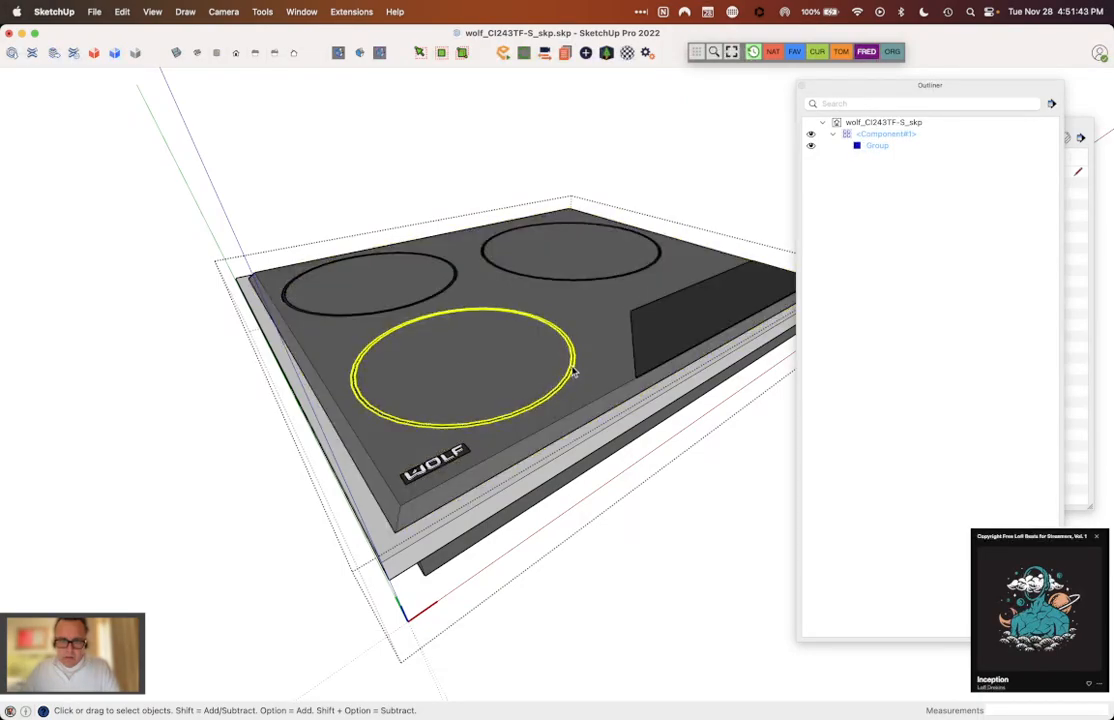
Step: Group the glass top and its control panel together with the three burner rings
double_click(569, 296)
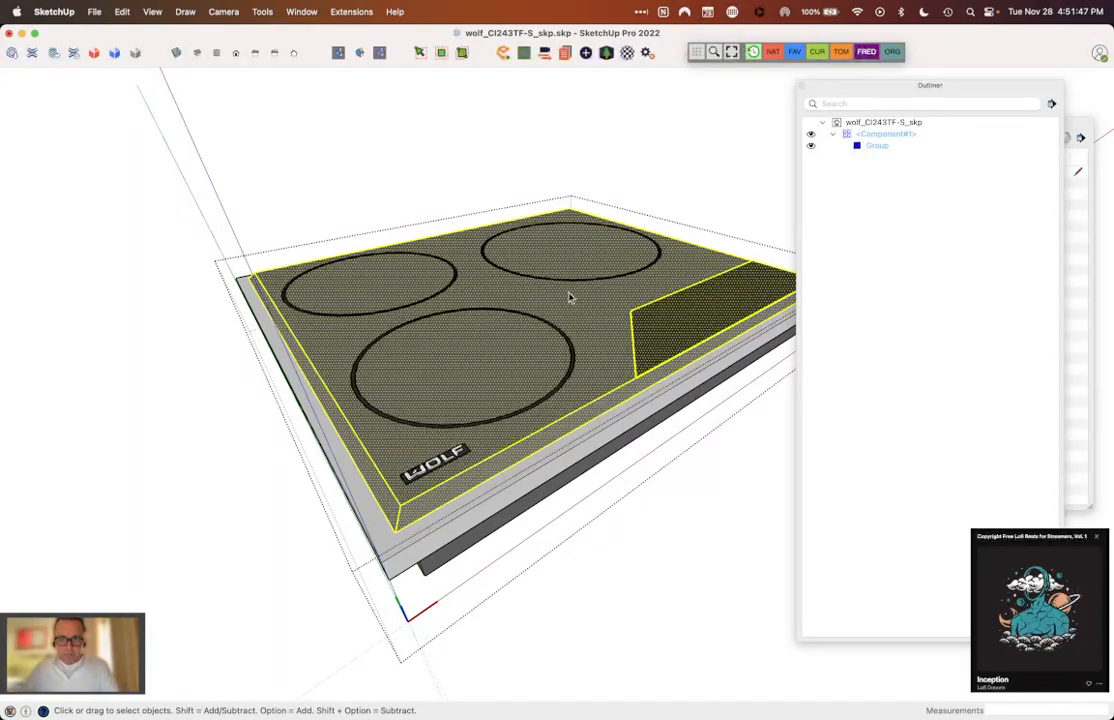
left_click(453, 285, "shift")
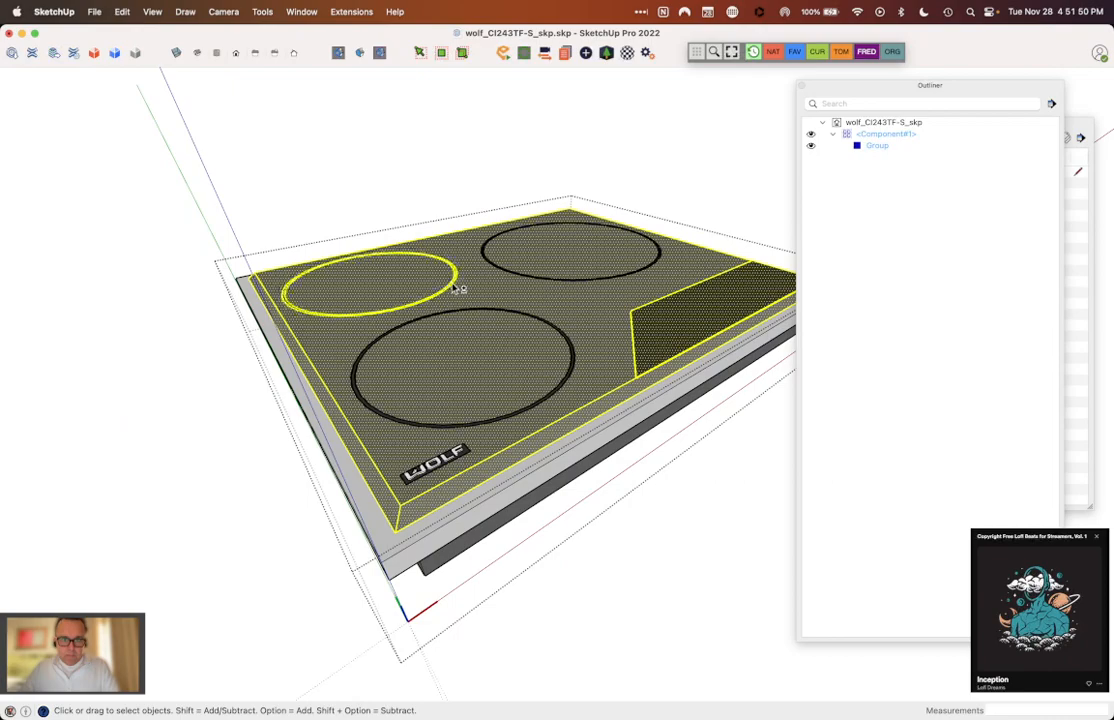
left_click(507, 273, "shift")
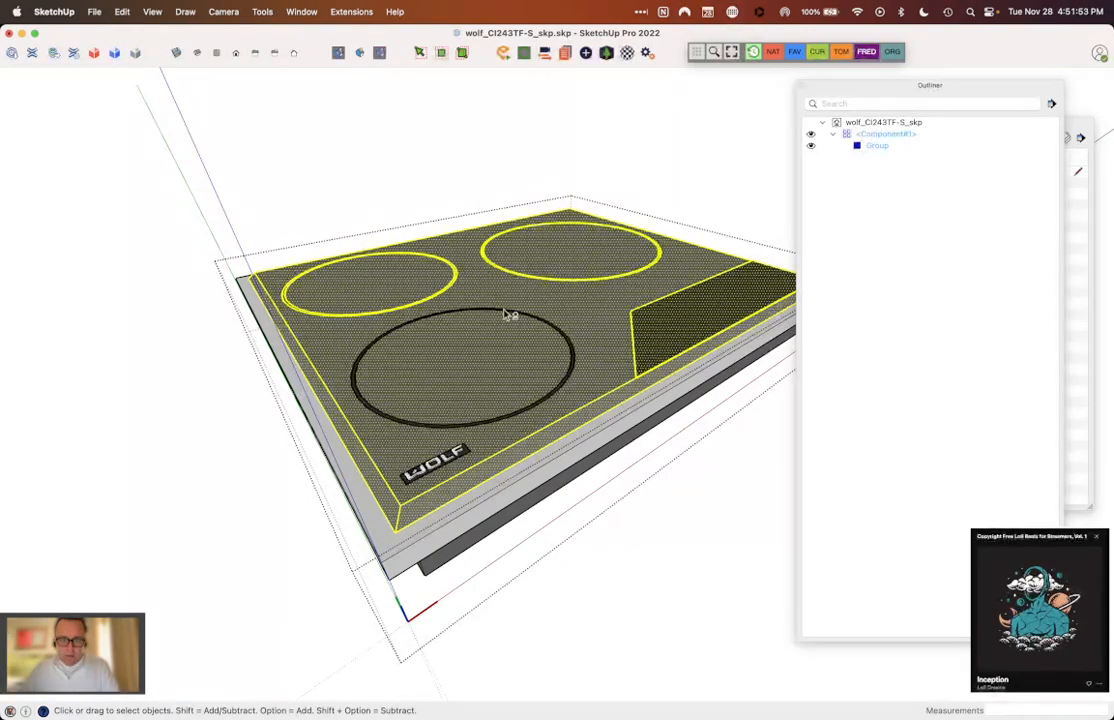
left_click(510, 313, "shift")
right_click(505, 314)
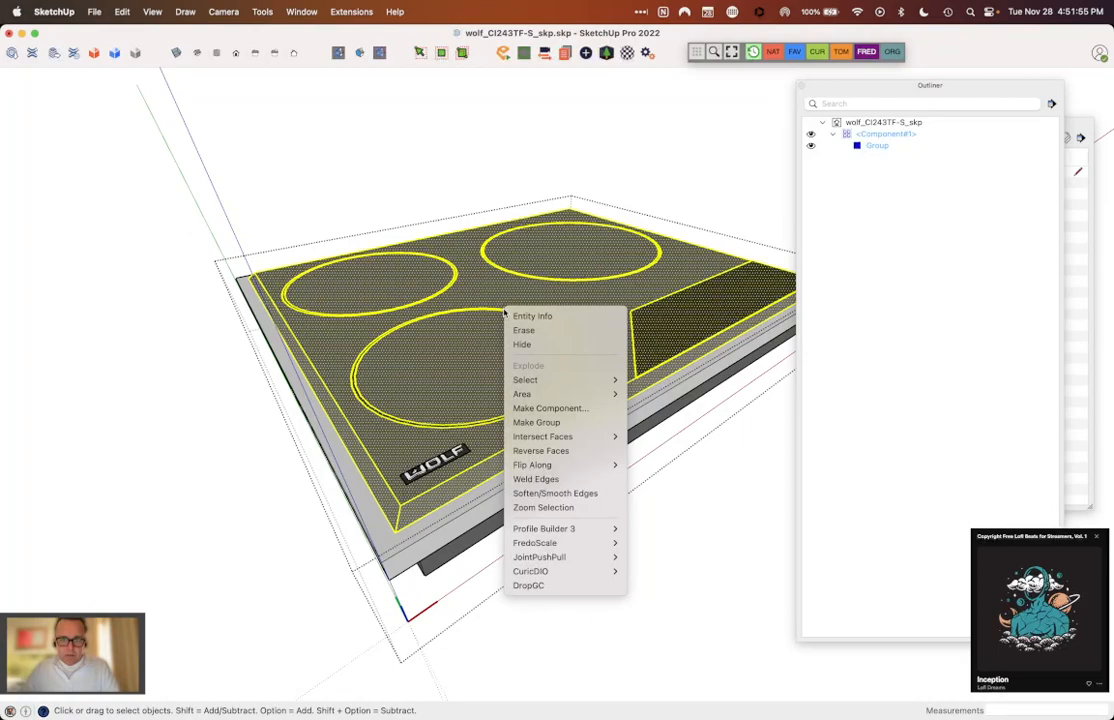
left_click(522, 424)
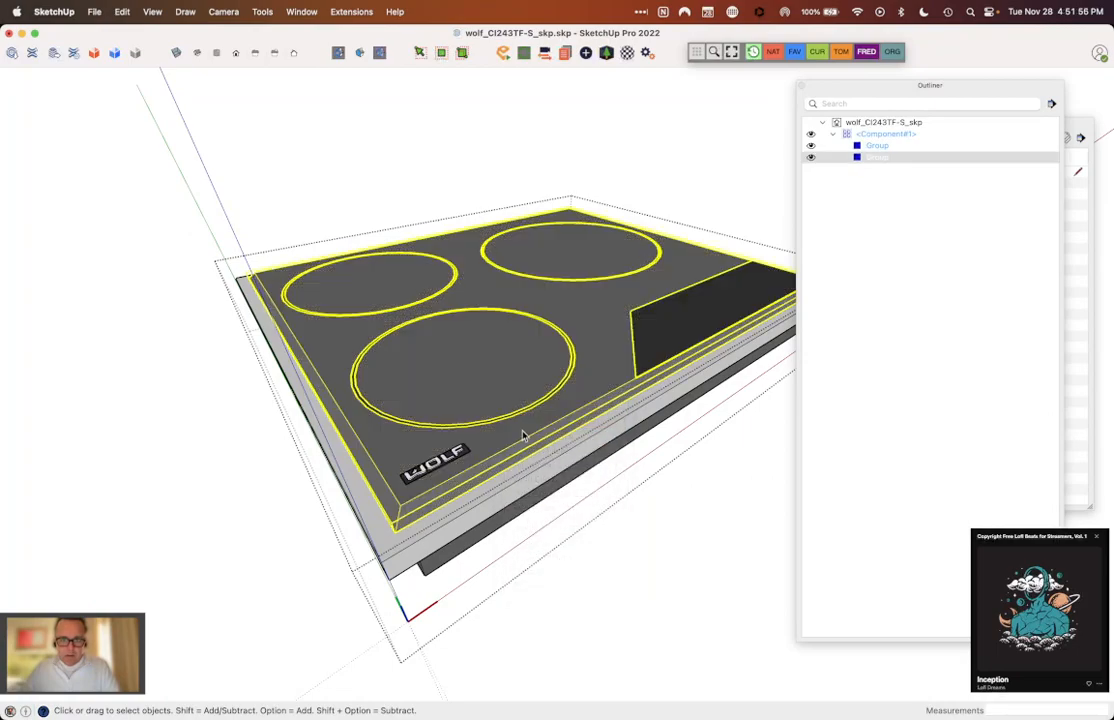
Step: Group the complete WOLF logo on the cooktop surface
left_click(462, 453)
left_click_drag(386, 429, 489, 501)
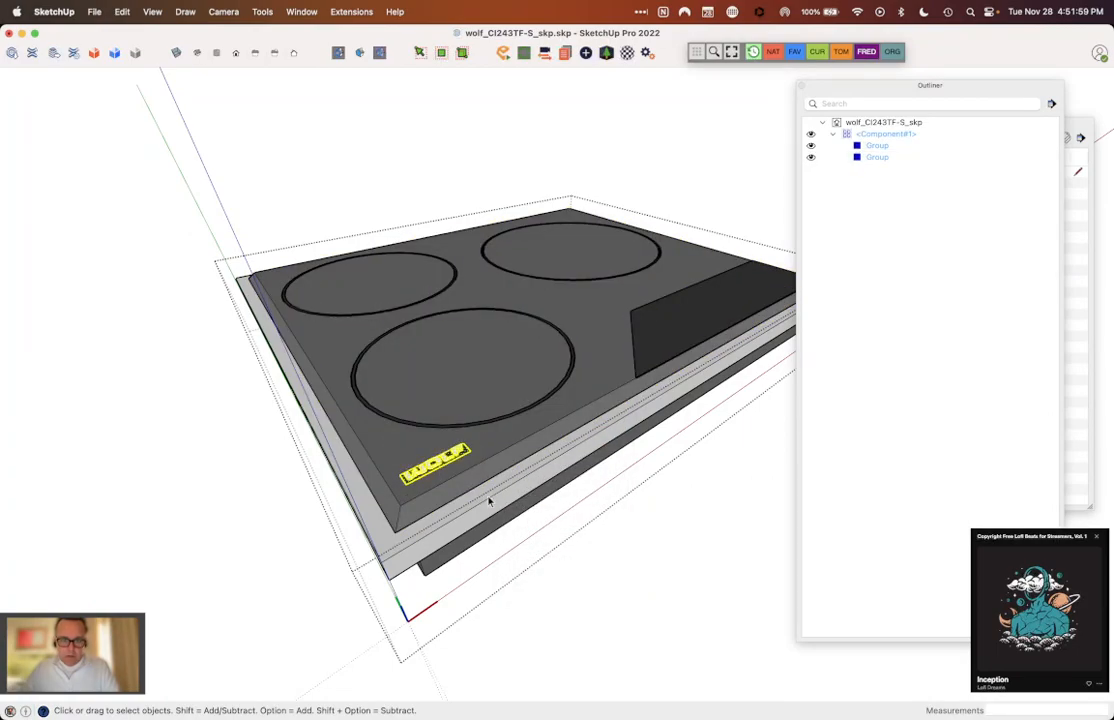
right_click(462, 458)
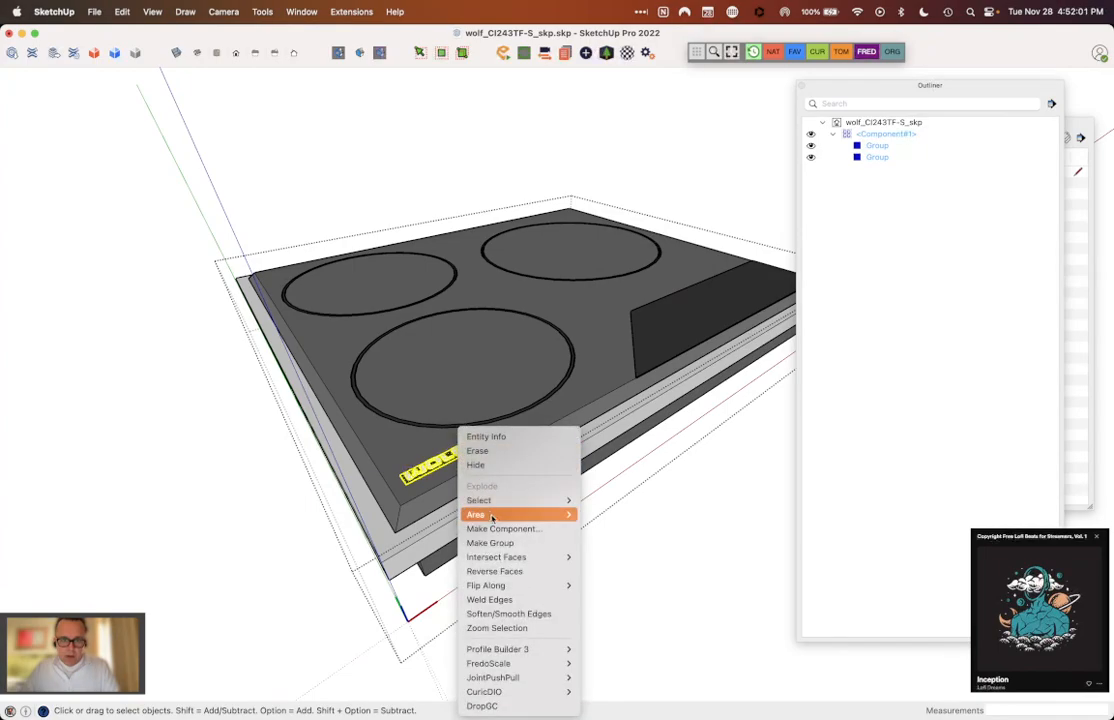
left_click(508, 543)
Step: Group the connected geometry of the light grey trim beneath the glass top
middle_click_drag(500, 514, 448, 587)
left_click(447, 447)
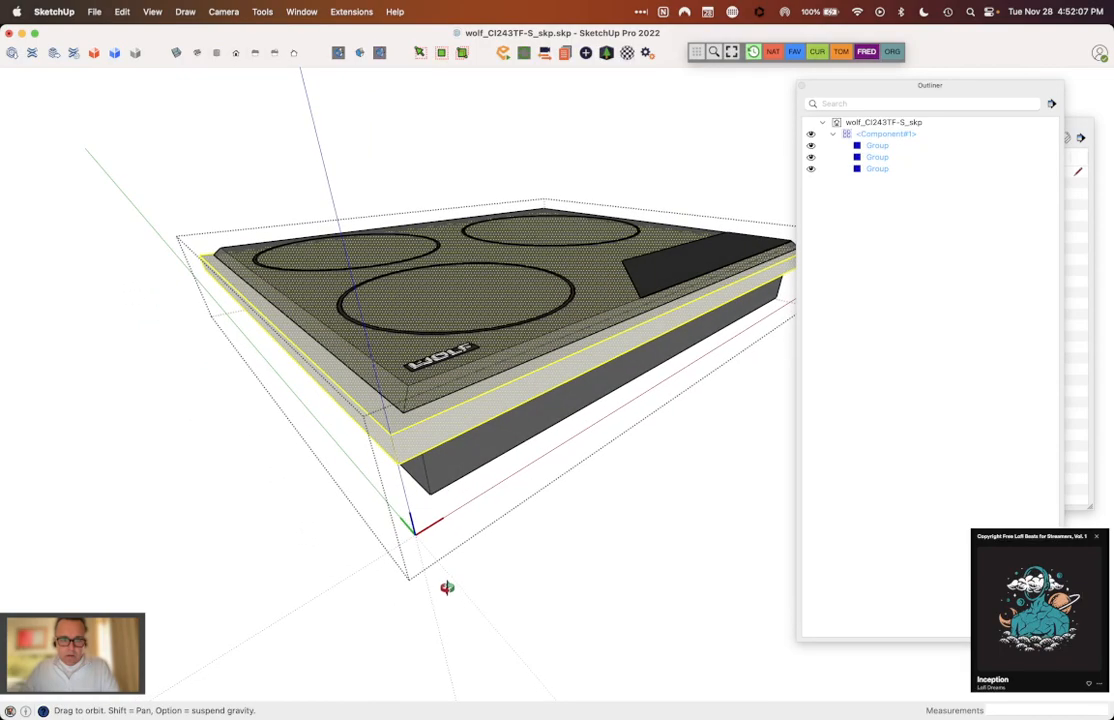
key("m")
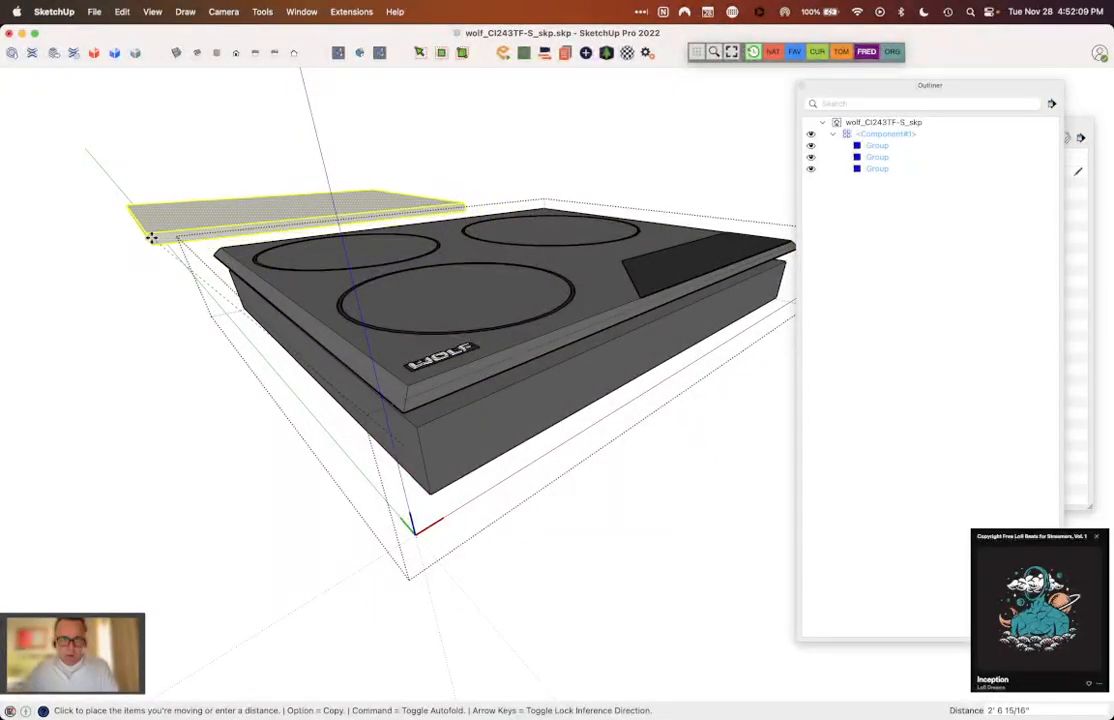
key("space")
middle_click_drag(132, 233, 435, 97)
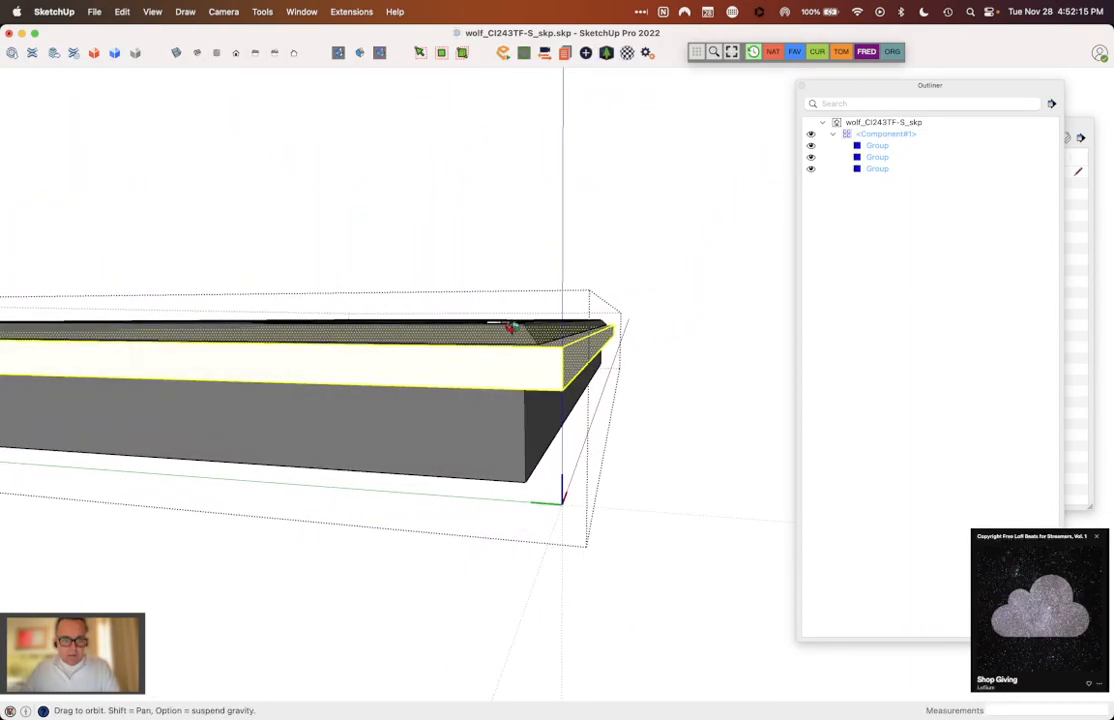
scroll(505, 328, "up", 5)
mouse_move(555, 329)
middle_mouse_down()
mouse_move(589, 293)
mouse_move(577, 266)
mouse_move(547, 254)
mouse_move(320, 471)
mouse_move(288, 560)
mouse_move(249, 530)
mouse_move(385, 475)
middle_mouse_up()
scroll(349, 515, "up", 3)
mouse_move(349, 515)
middle_mouse_down()
mouse_move(373, 477)
mouse_move(582, 390)
mouse_move(661, 378)
mouse_move(597, 405)
middle_mouse_up()
right_click(597, 405)
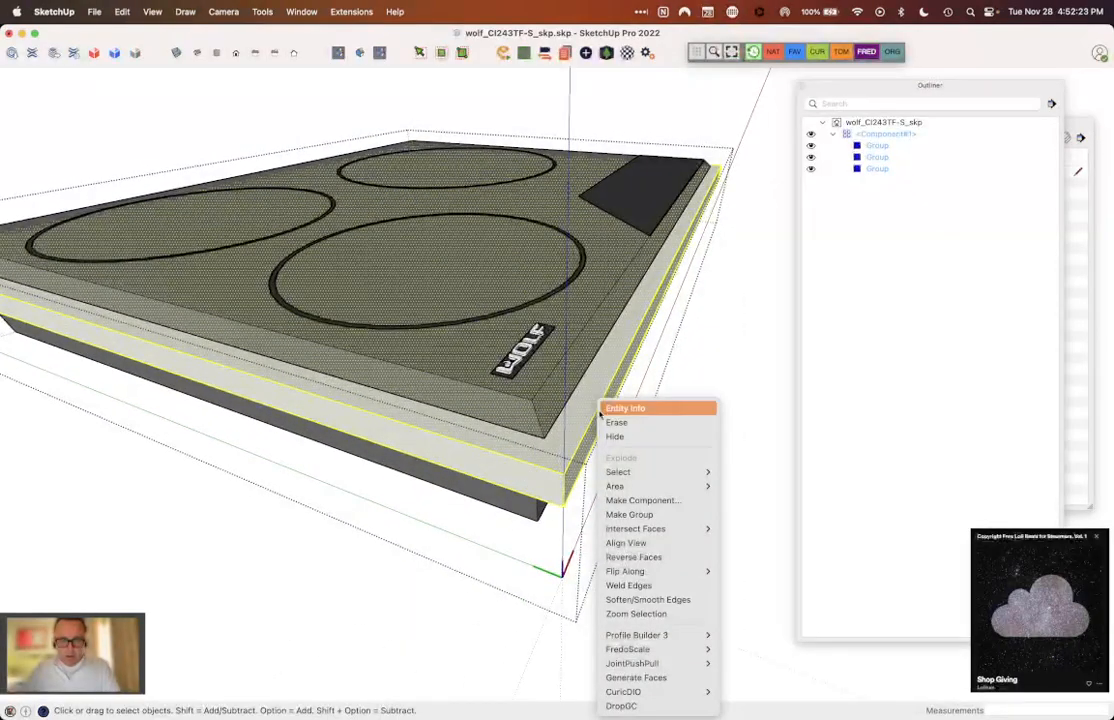
left_click(645, 515)
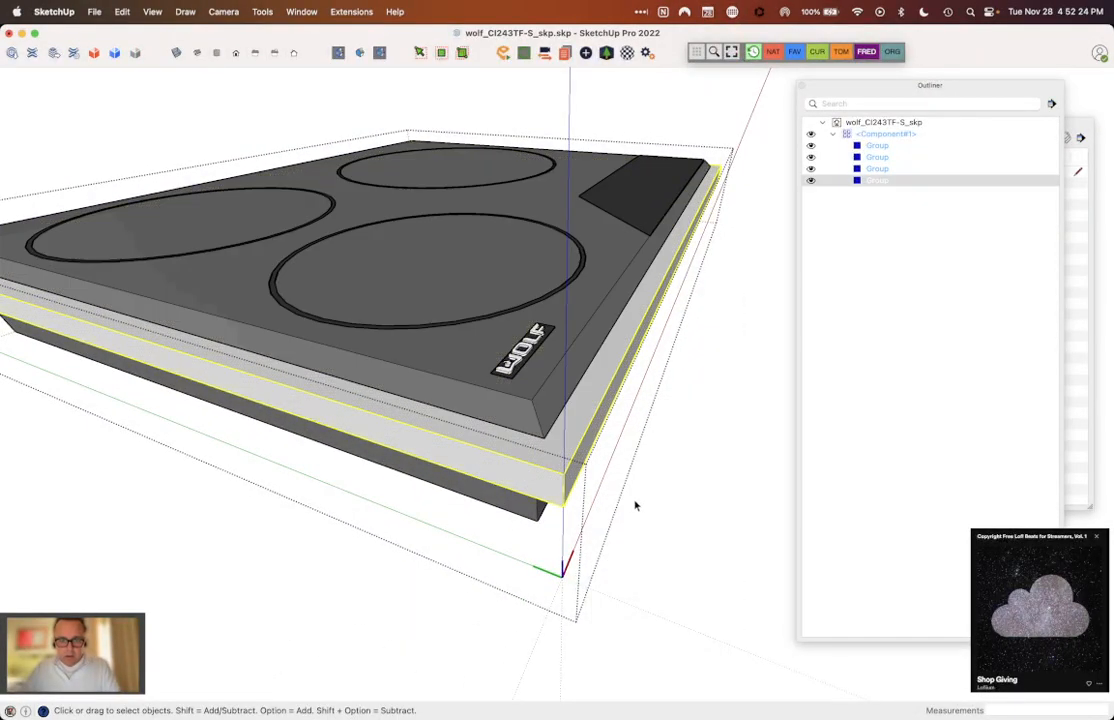
Step: Try moving the glass top group and the WOLF logo group to test that they are separate, cancelling each move
left_click(544, 414)
key("m")
left_click(558, 468)
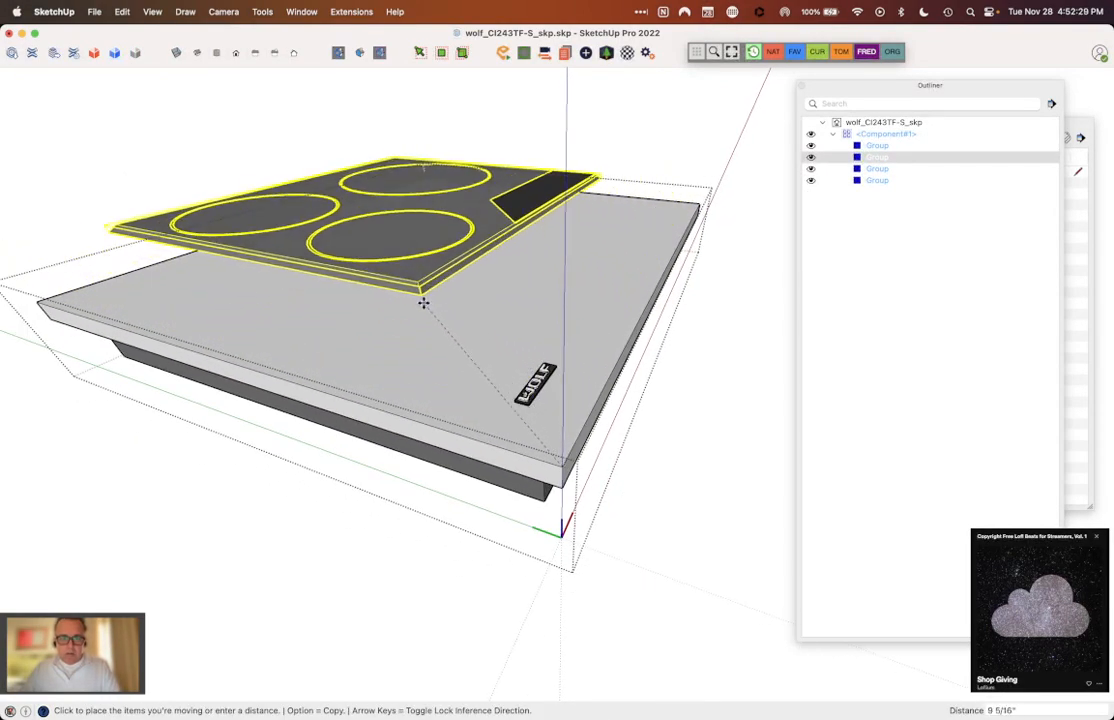
key("space")
left_click(527, 385)
key("m")
left_click(535, 390)
key("space")
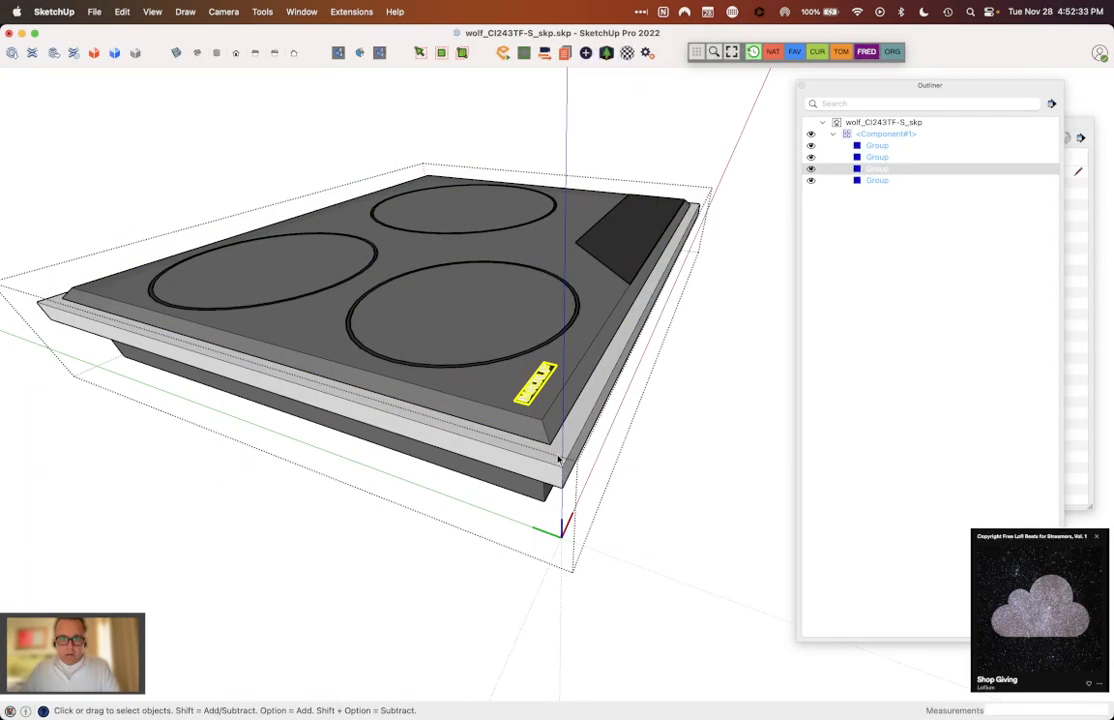
Step: Try raising the glass top group 3/4" straight up from the trim, and inspect the cooktop from above
left_click(550, 440)
key("m")
left_click(548, 439)
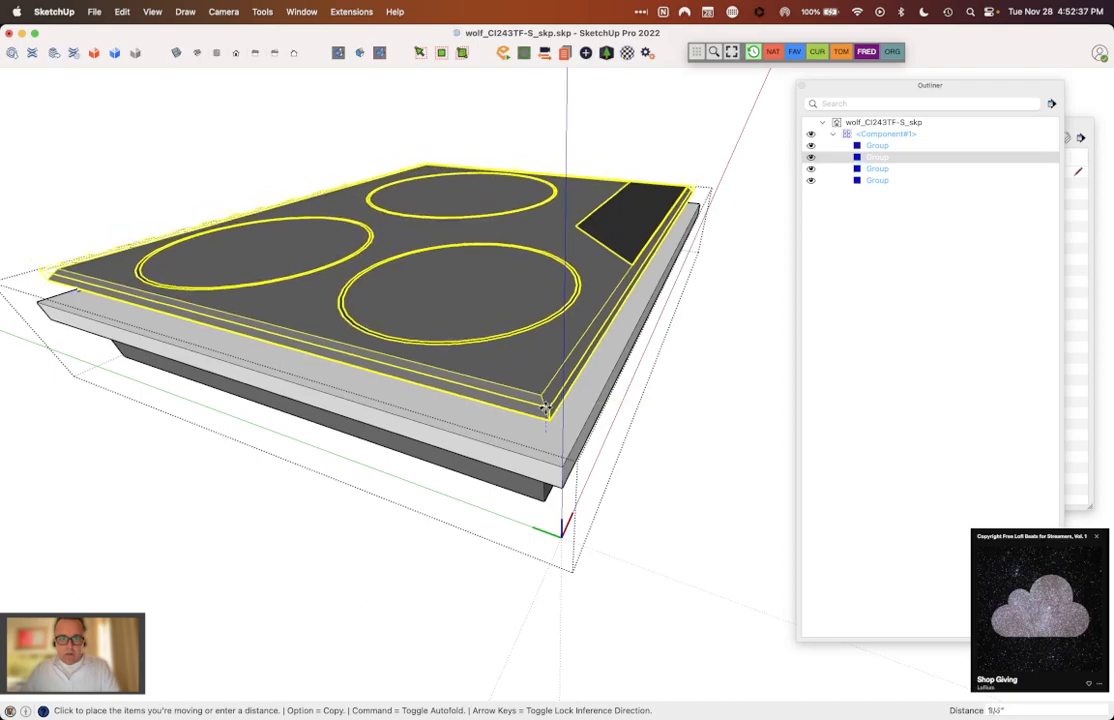
left_click(546, 407)
scroll(528, 403, "up", 6)
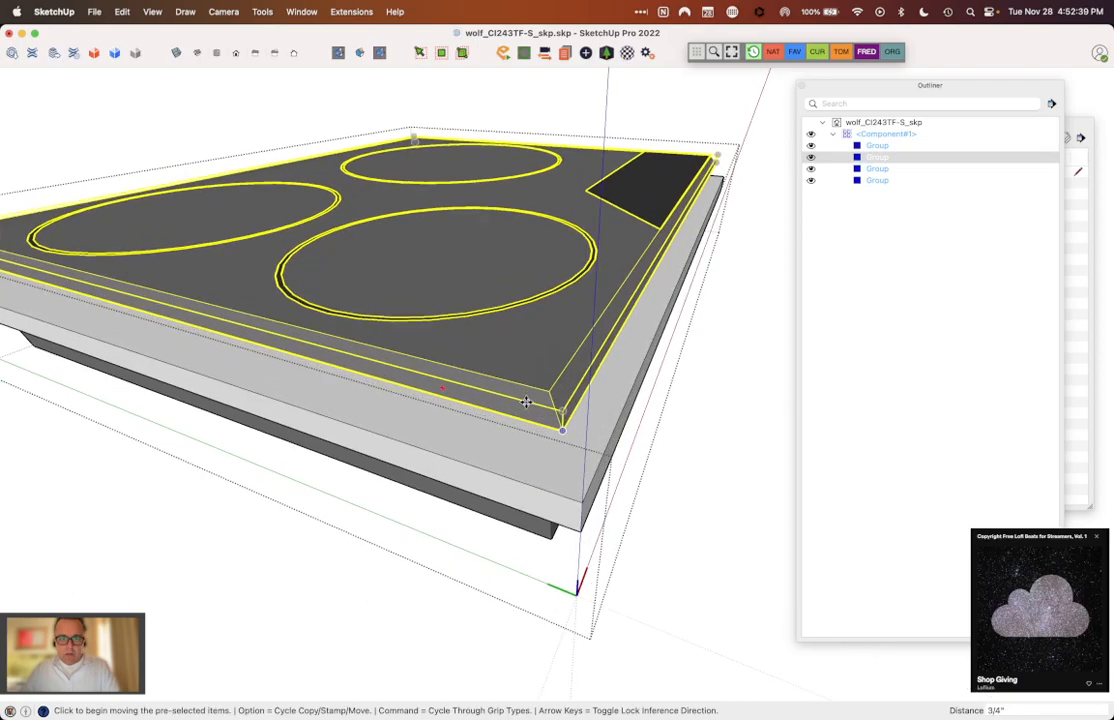
middle_click_drag(577, 333, 606, 374)
middle_click_drag(626, 384, 499, 393)
scroll(602, 390, "down", 5)
scroll(535, 388, "up", 5)
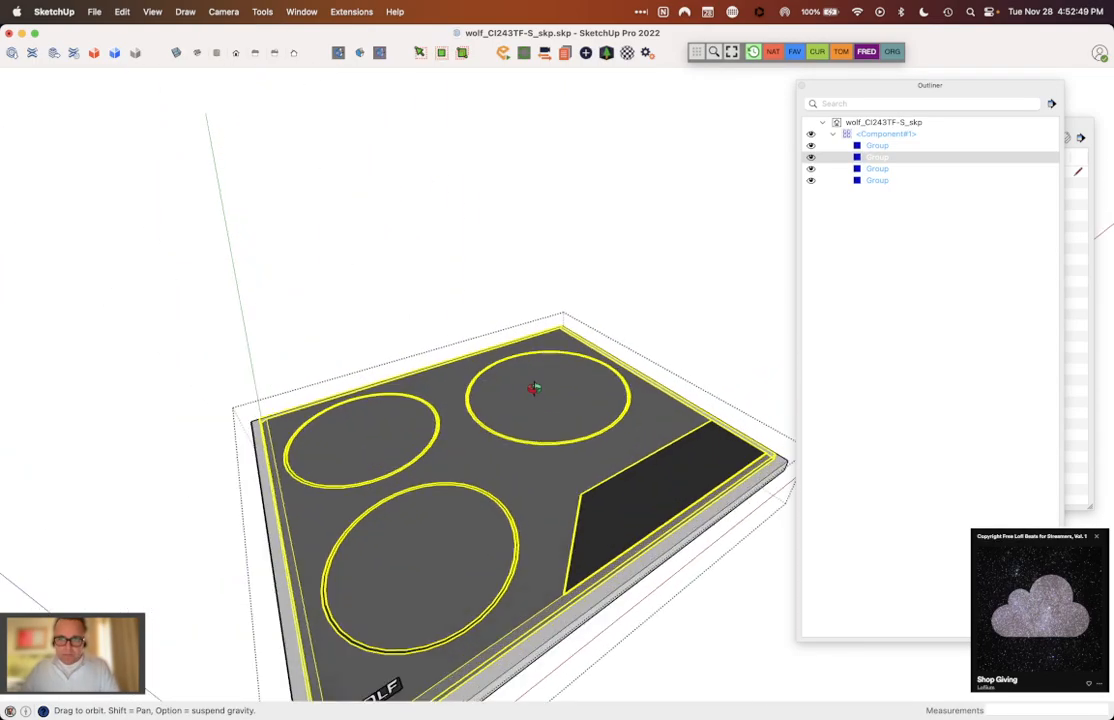
scroll(614, 304, "down", 2)
Step: Reposition the Outliner clear of the cooktop, keeping the component's list of groups in view
left_click(843, 90)
key("super+w")
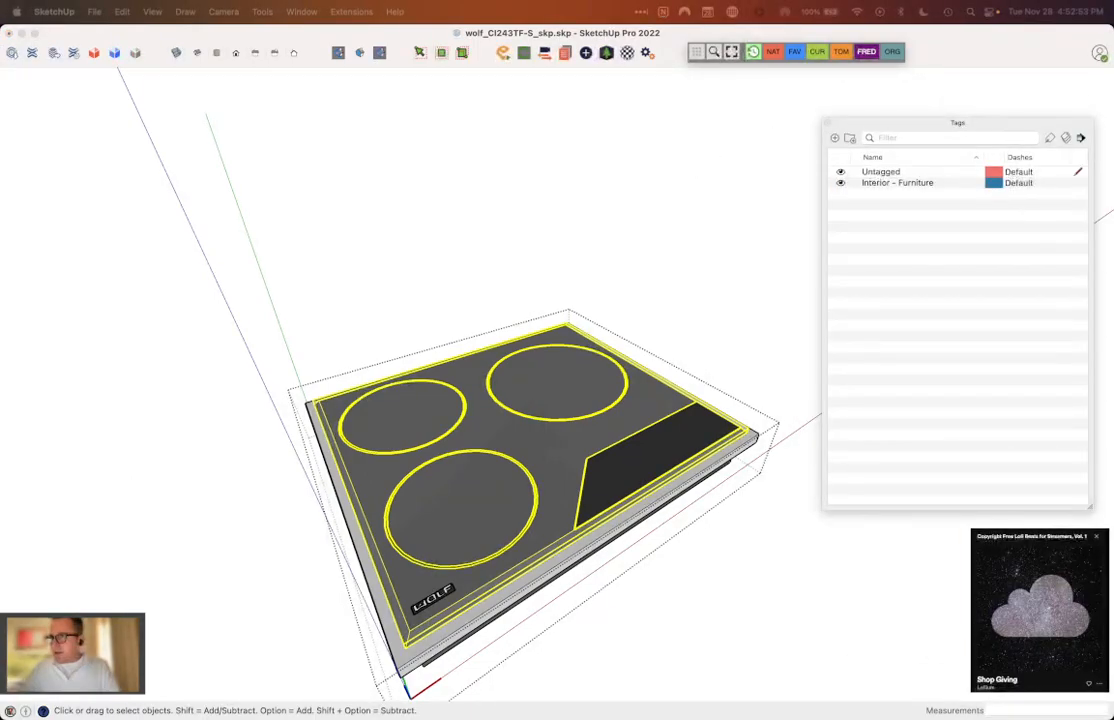
left_click_drag(825, 4, 876, 77)
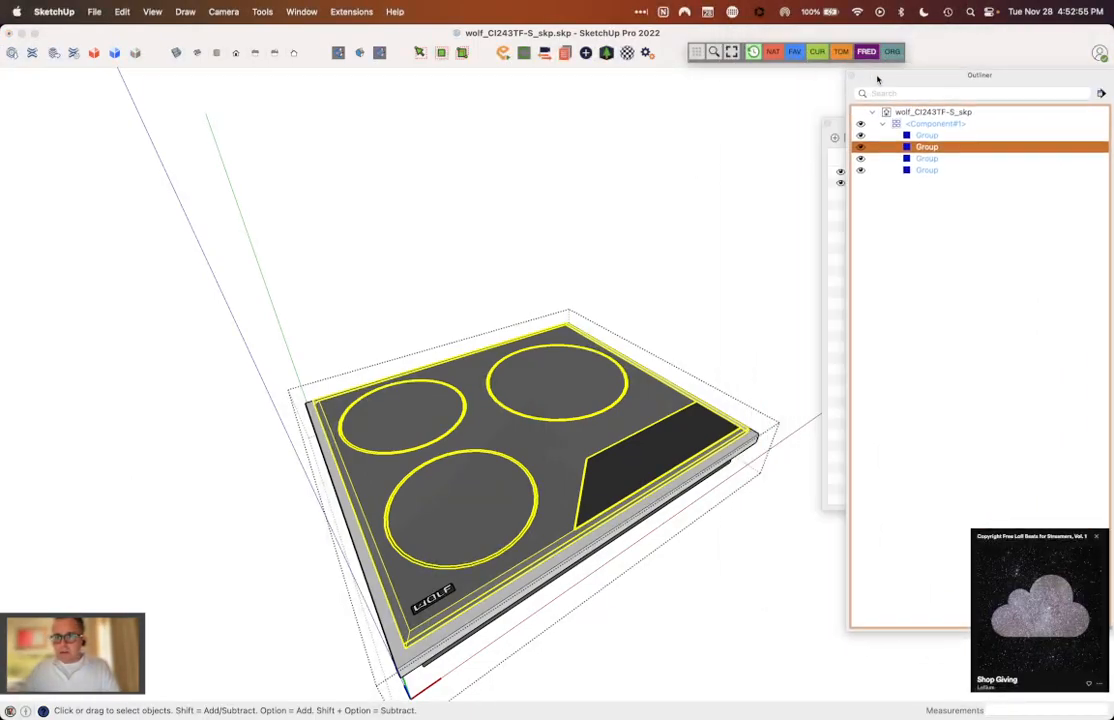
Step: Place the Entity Info and Tags panels clear of the cooktop, one below the other
left_click_drag(452, 142, 198, 77)
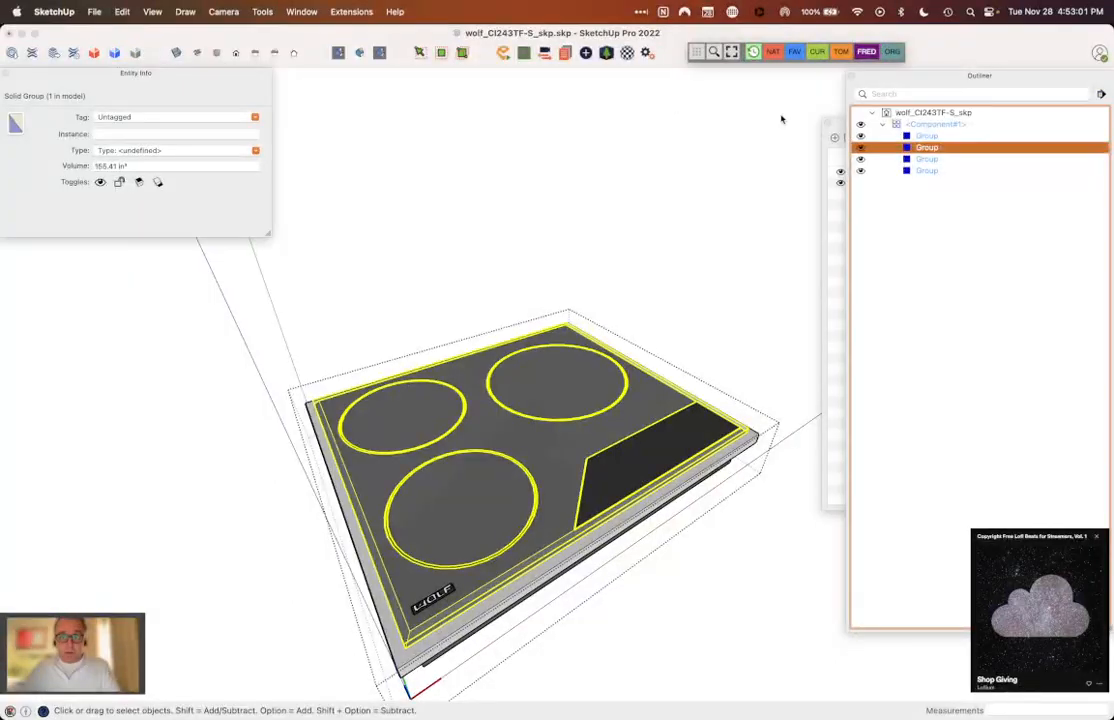
left_click_drag(840, 127, 27, 262)
scroll(750, 438, "down", 4)
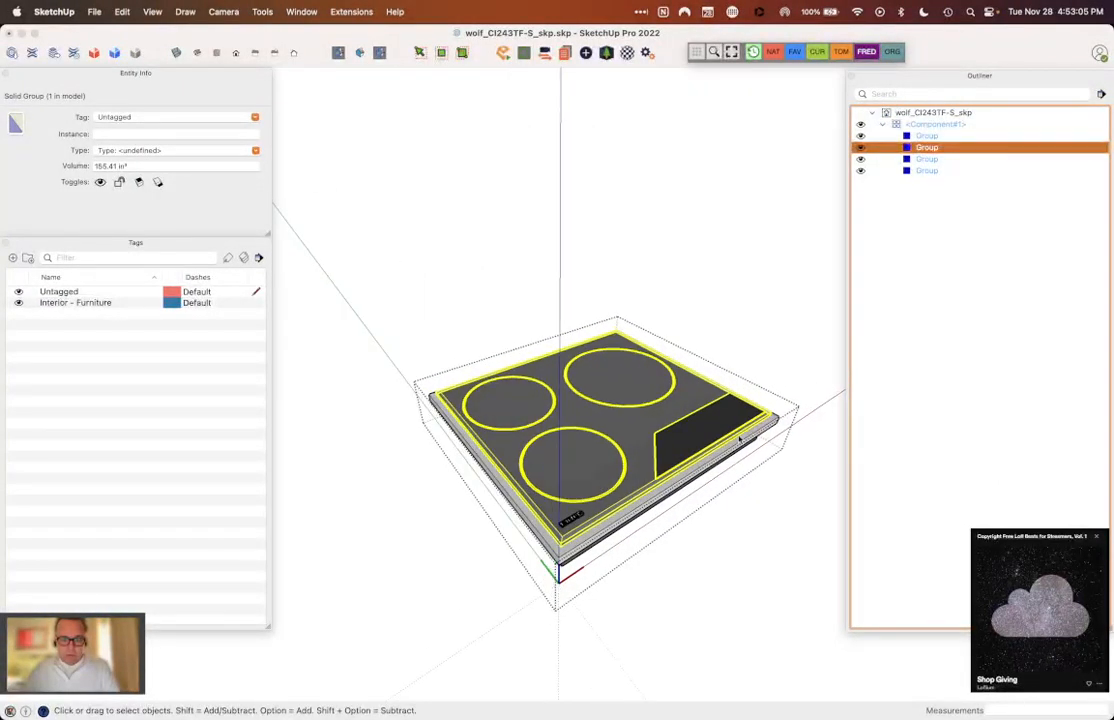
scroll(668, 472, "up", 6)
scroll(652, 450, "down", 2)
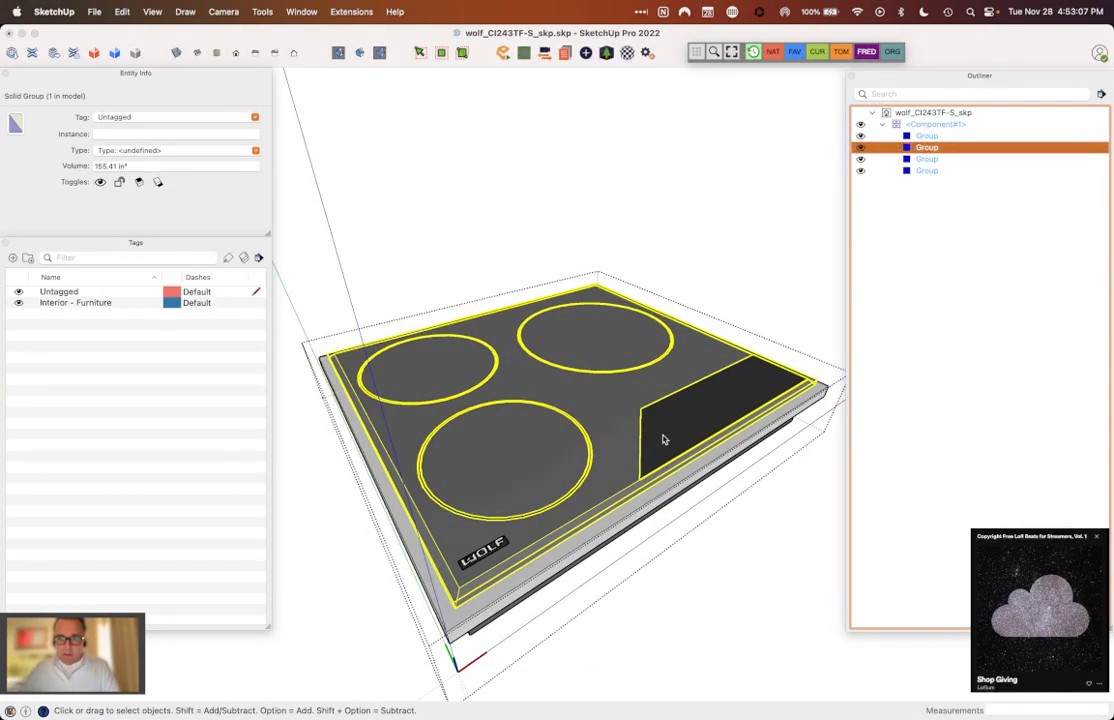
Step: Open the glass top group and check which tag its faces and edges carry
double_click(662, 438)
triple_click(662, 440)
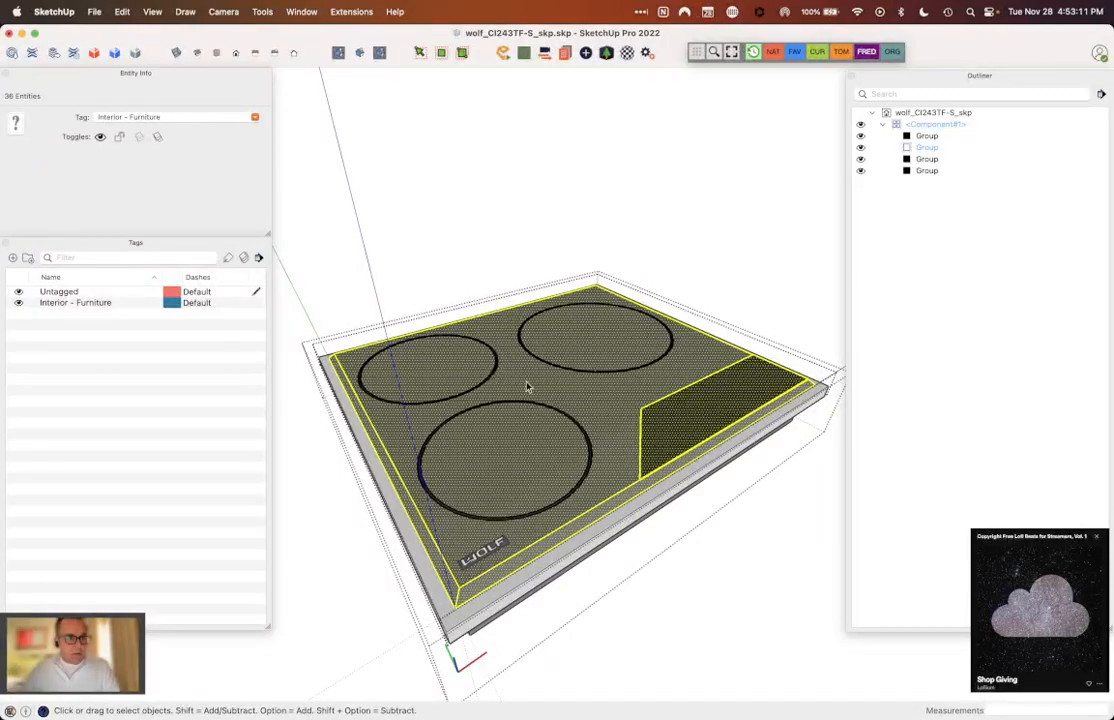
left_click(789, 301)
left_click(736, 386)
triple_click(736, 386)
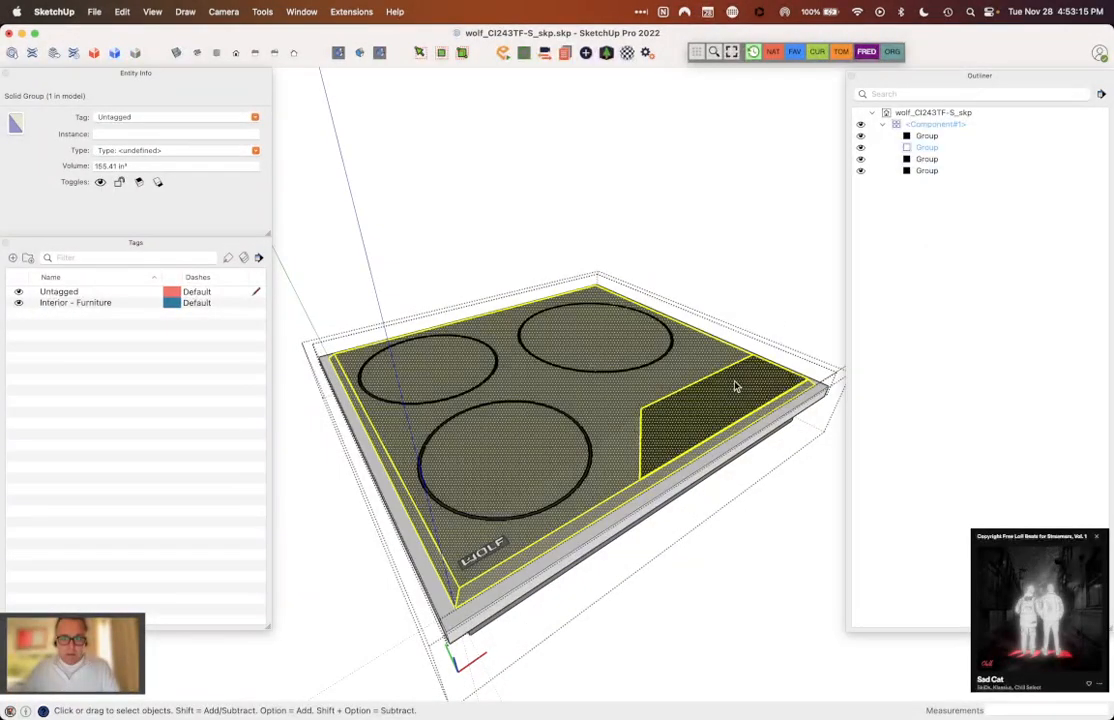
left_click(255, 118)
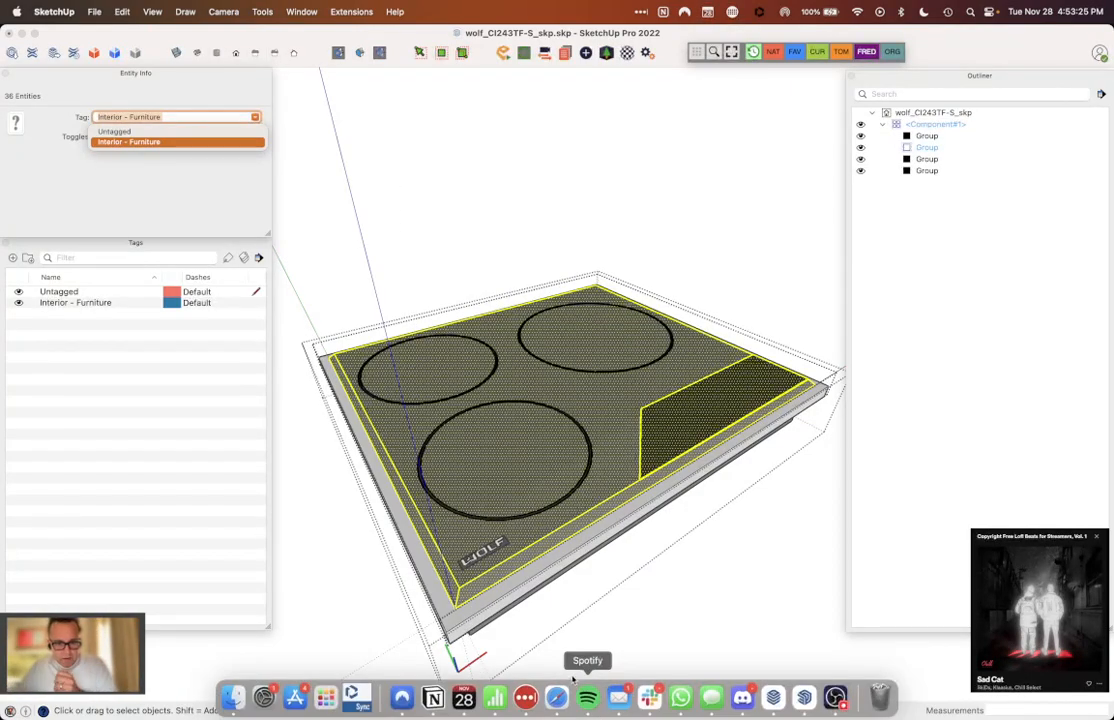
left_click(597, 436)
left_click(714, 393)
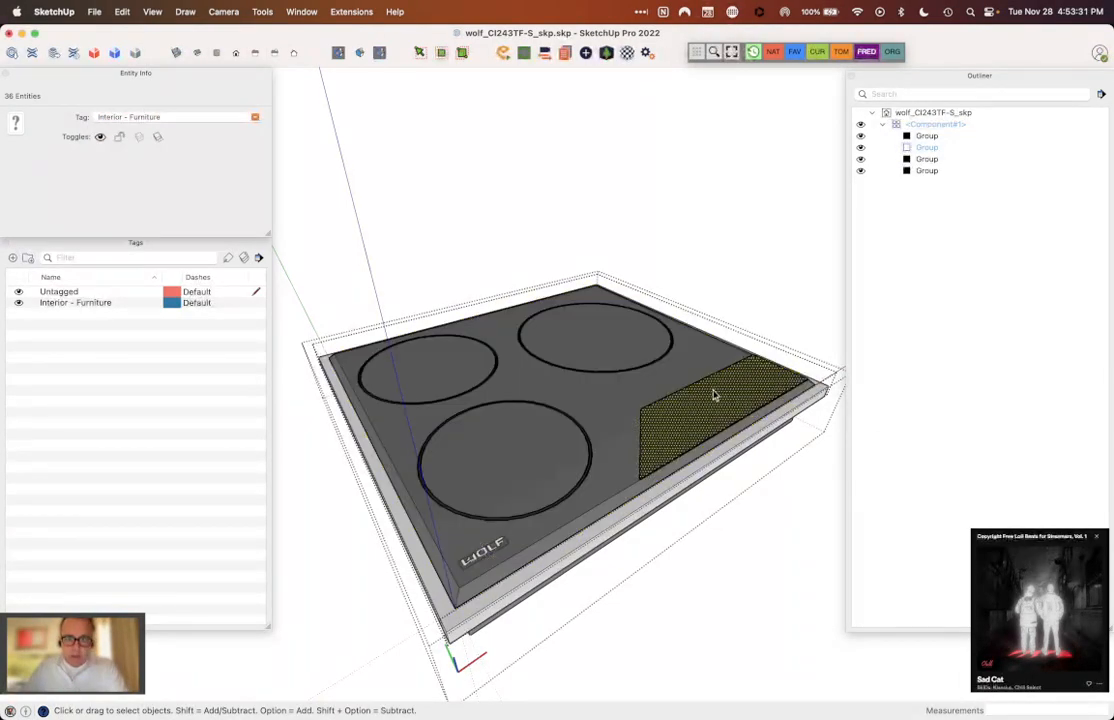
left_click(690, 376)
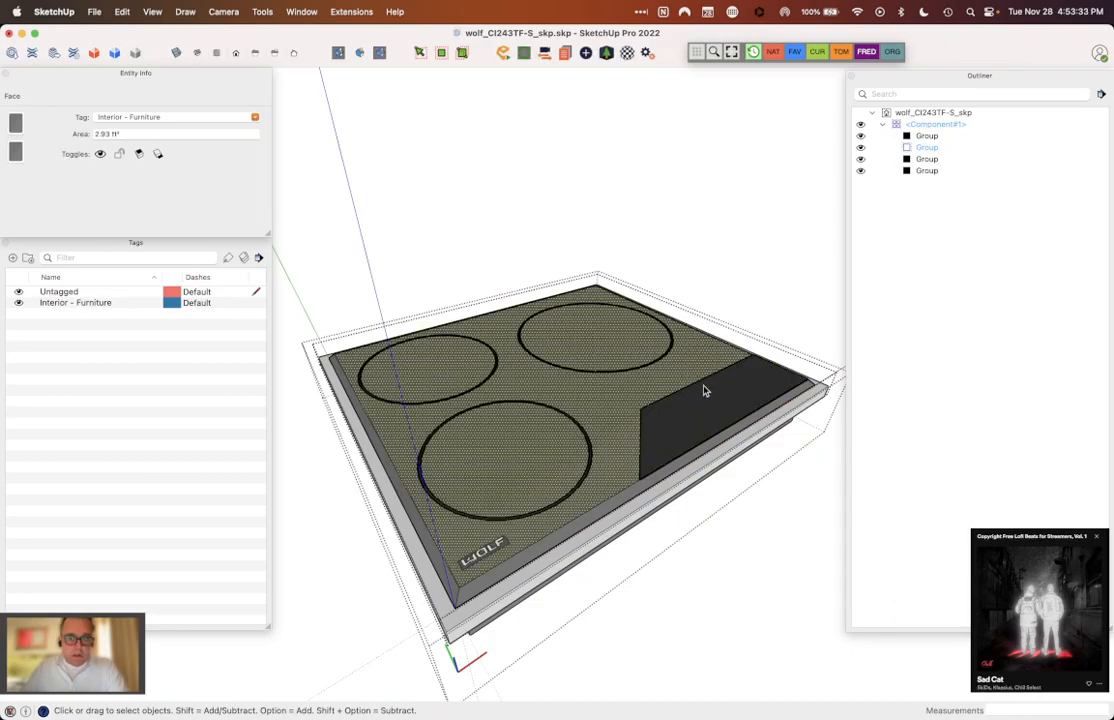
left_click(704, 390)
Step: Assign all the geometry inside the glass top group to Untagged
triple_click(645, 392)
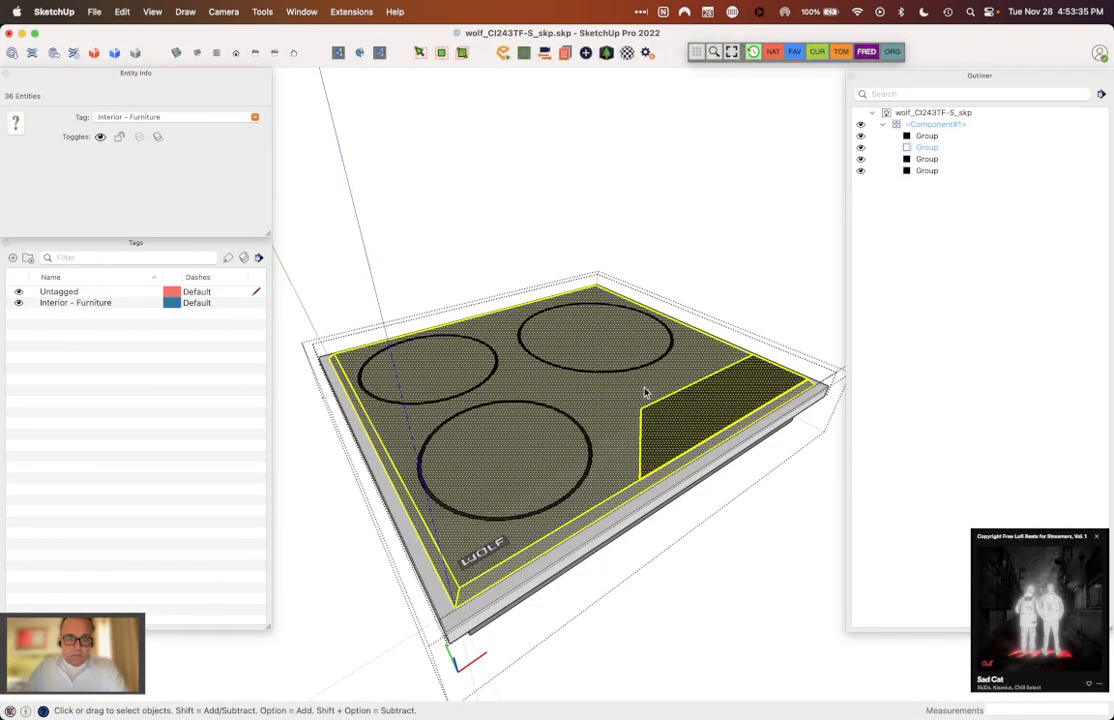
left_click(256, 118)
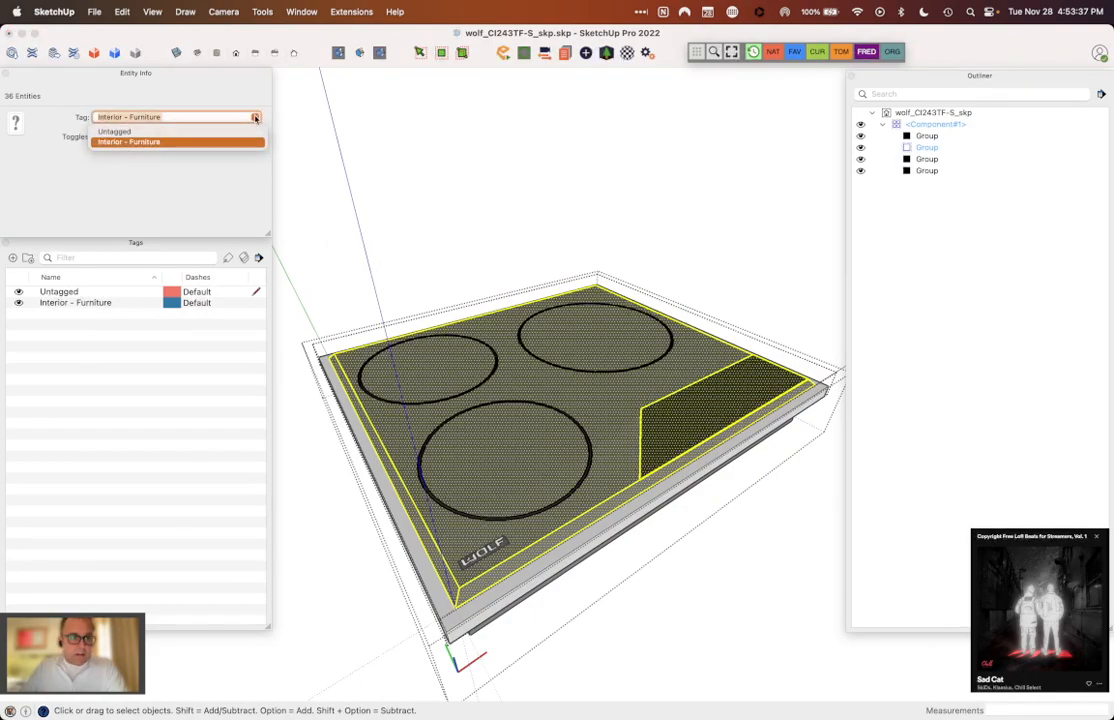
left_click(237, 132)
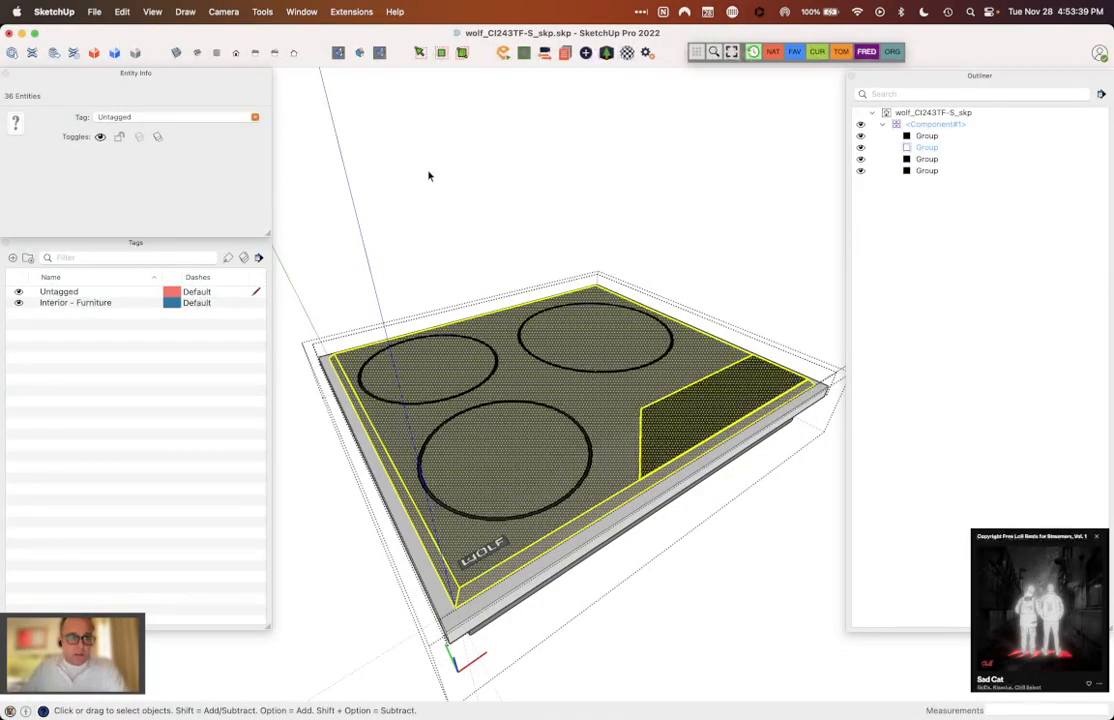
left_click(588, 547)
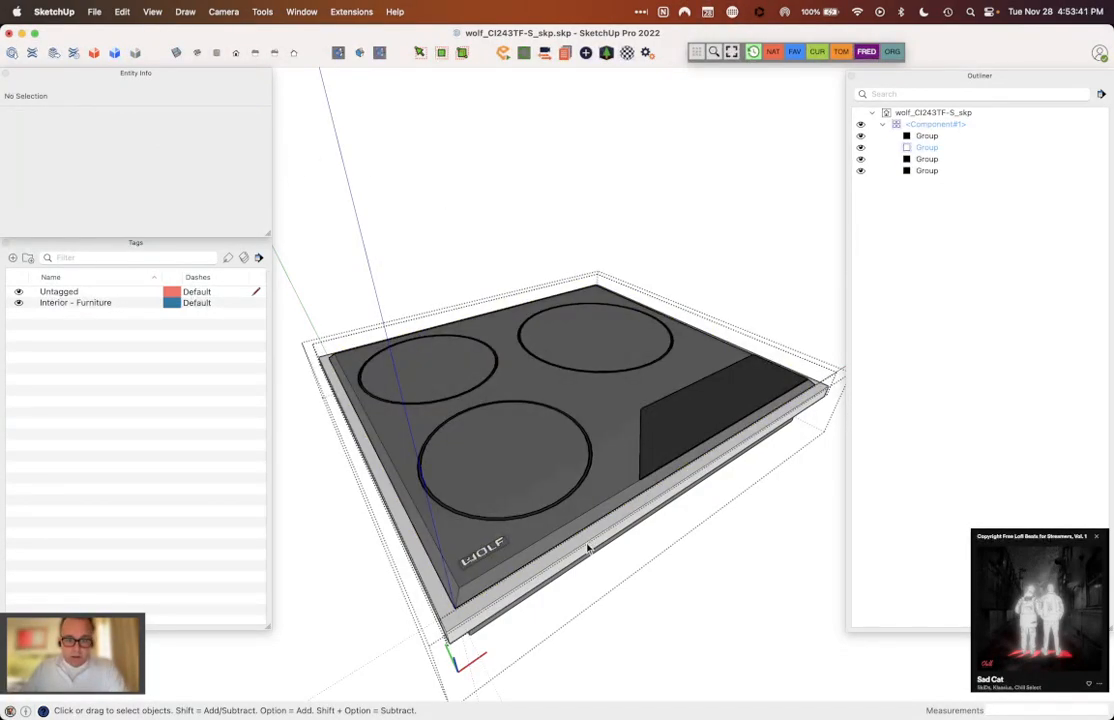
Step: Assign all the geometry inside the light grey trim group to Untagged, and leave the component
double_click(585, 551)
key("super+a")
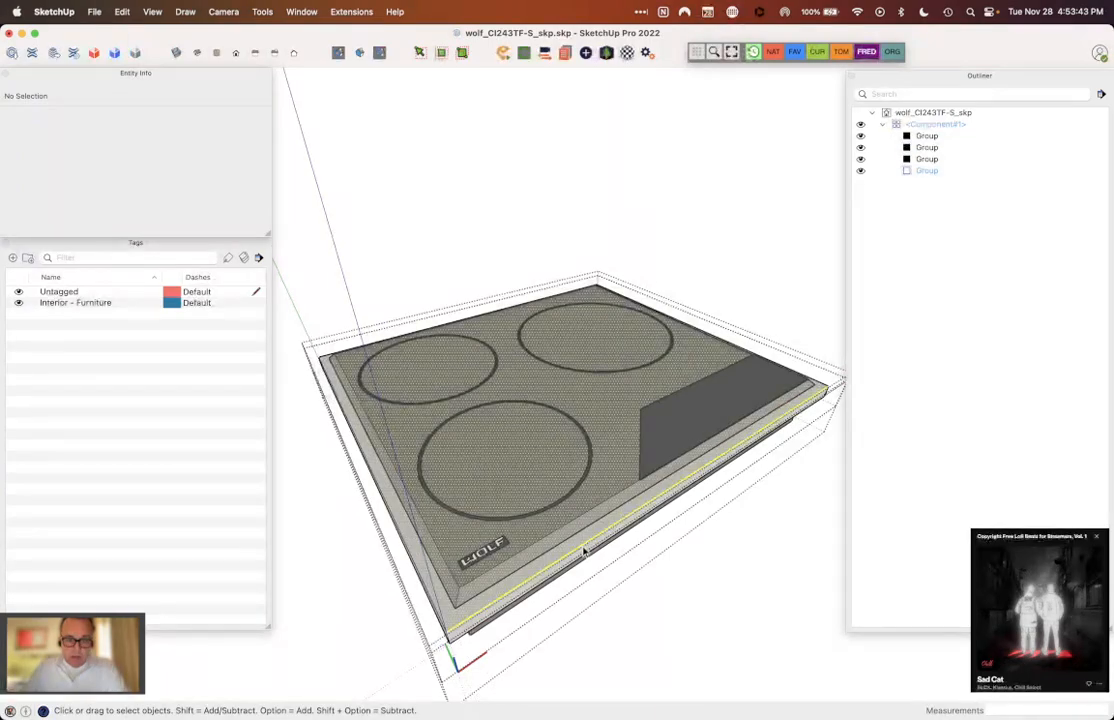
left_click(249, 119)
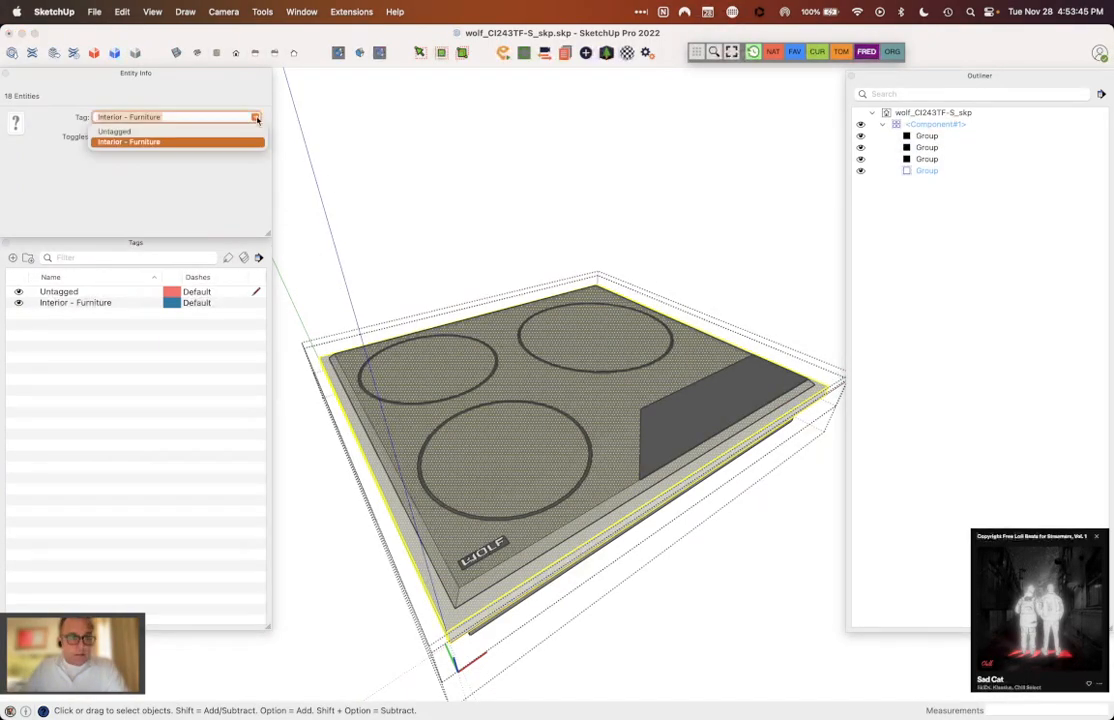
left_click(200, 129)
left_click(619, 409)
double_click(741, 257)
Step: Assign all the geometry inside the lower body group beneath the trim to Untagged
middle_click_drag(741, 257, 729, 129)
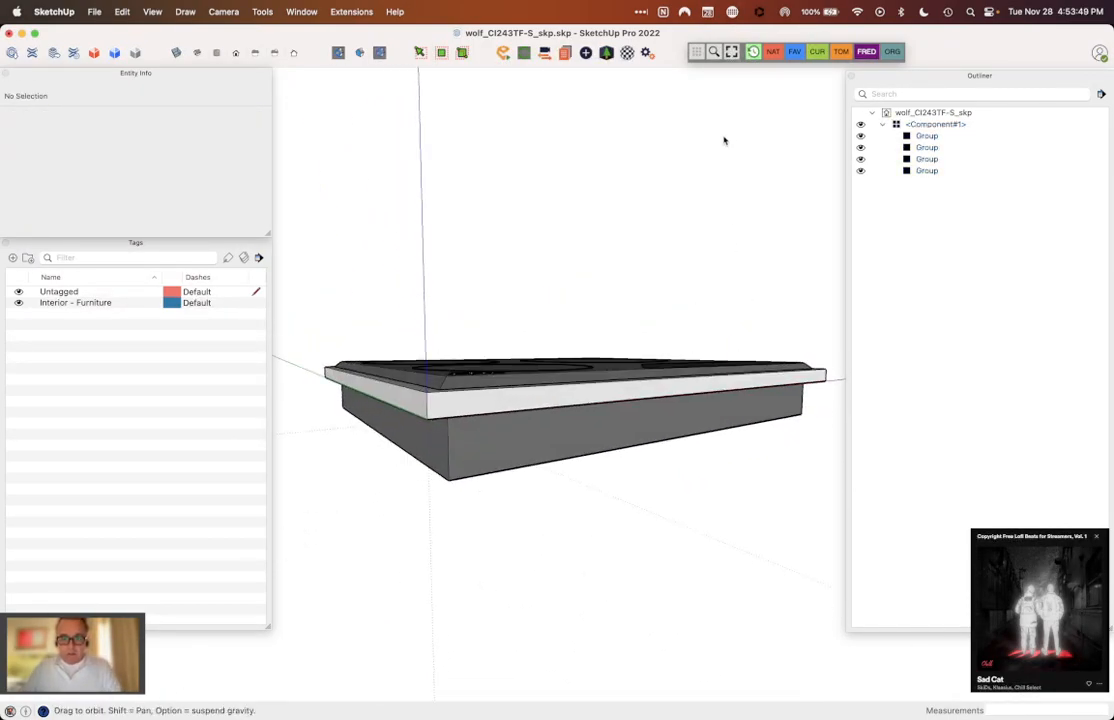
left_click(519, 432)
triple_click(519, 432)
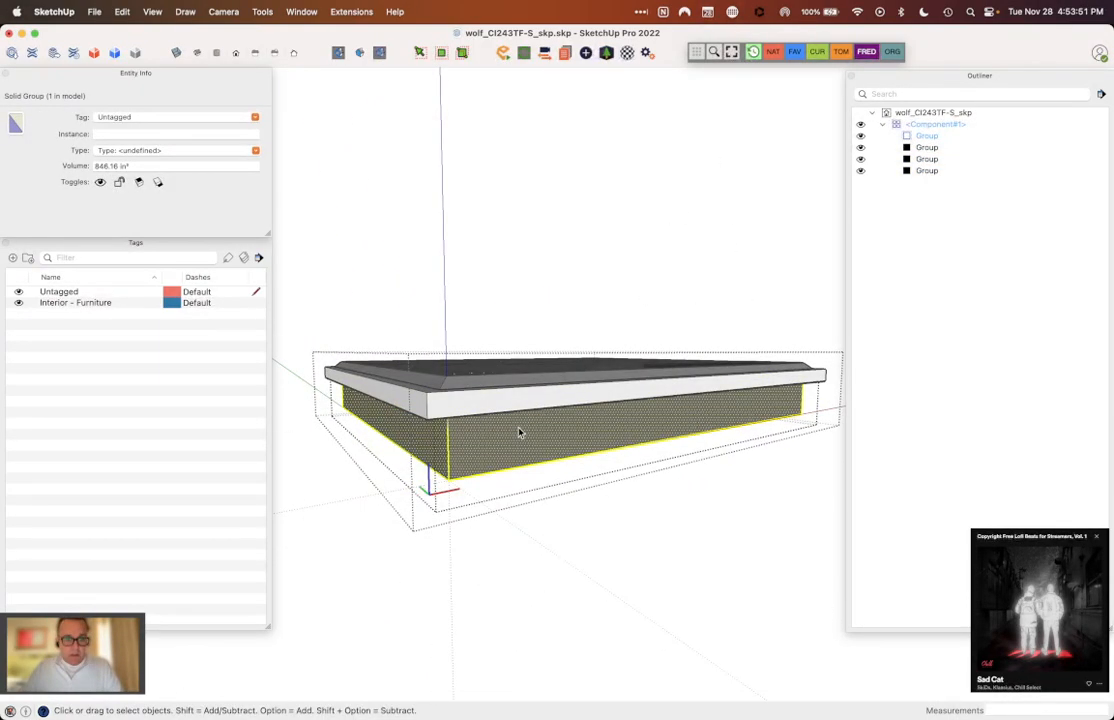
left_click(254, 120)
left_click(236, 130)
left_click(492, 228)
Step: Delete the Interior - Furniture tag from the model, assigning its remaining entities to Untagged
middle_click_drag(491, 230, 552, 423)
left_click(520, 446)
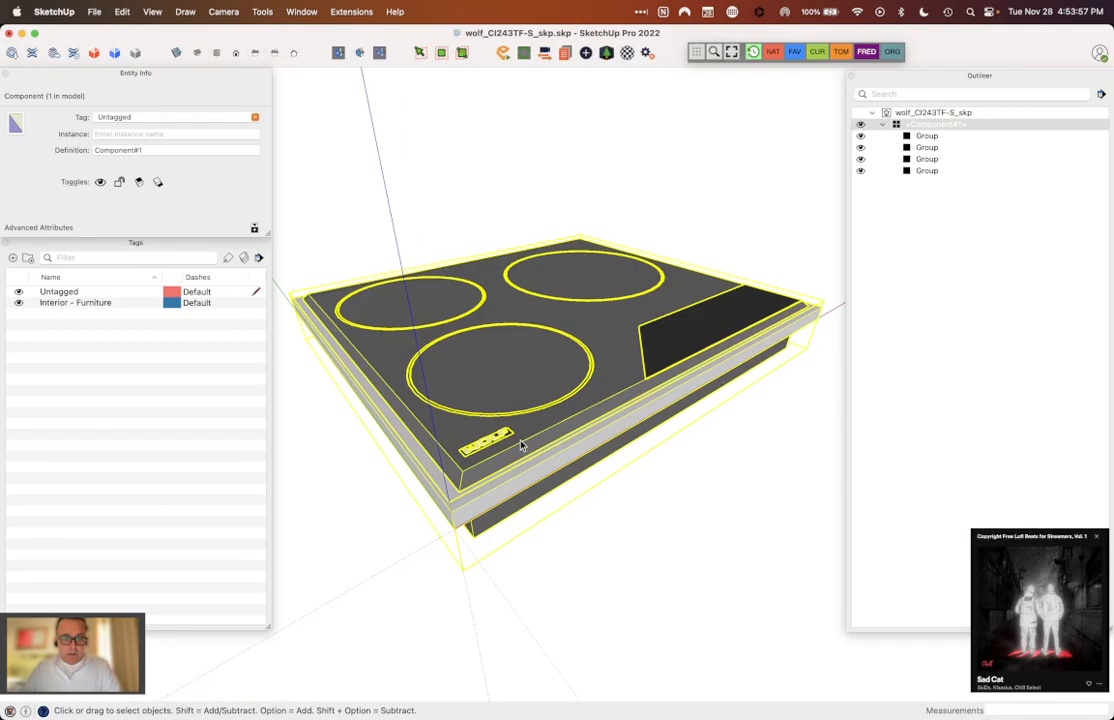
left_click(676, 584)
left_click(575, 435)
left_click(104, 303)
right_click(106, 303)
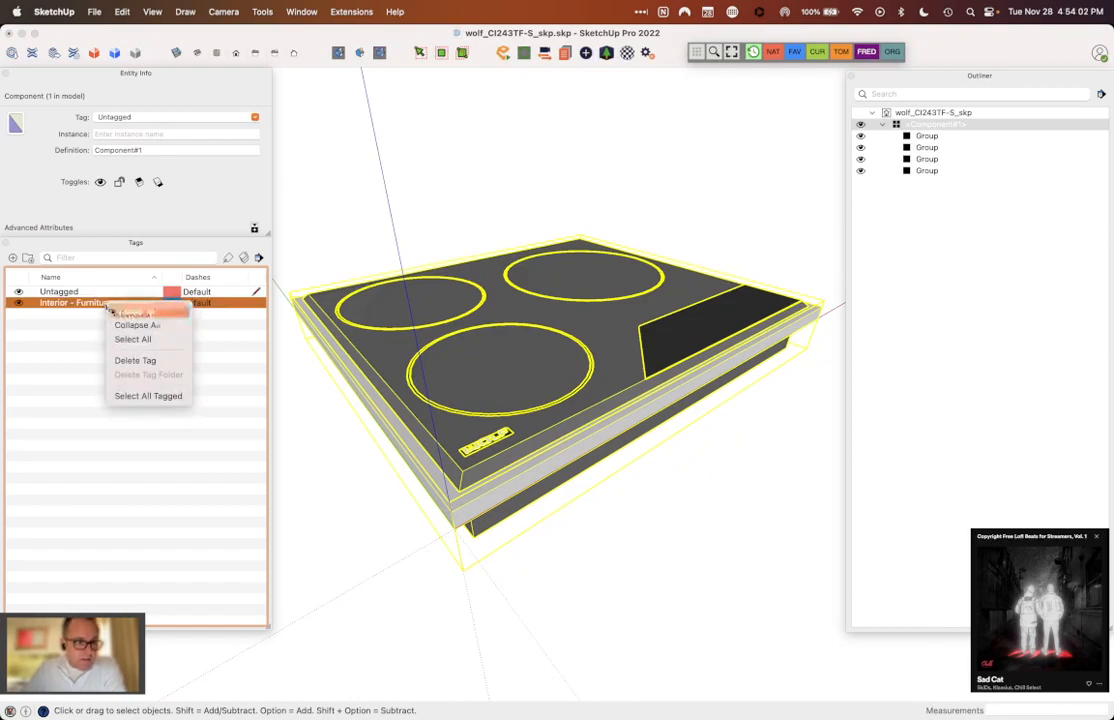
left_click(147, 360)
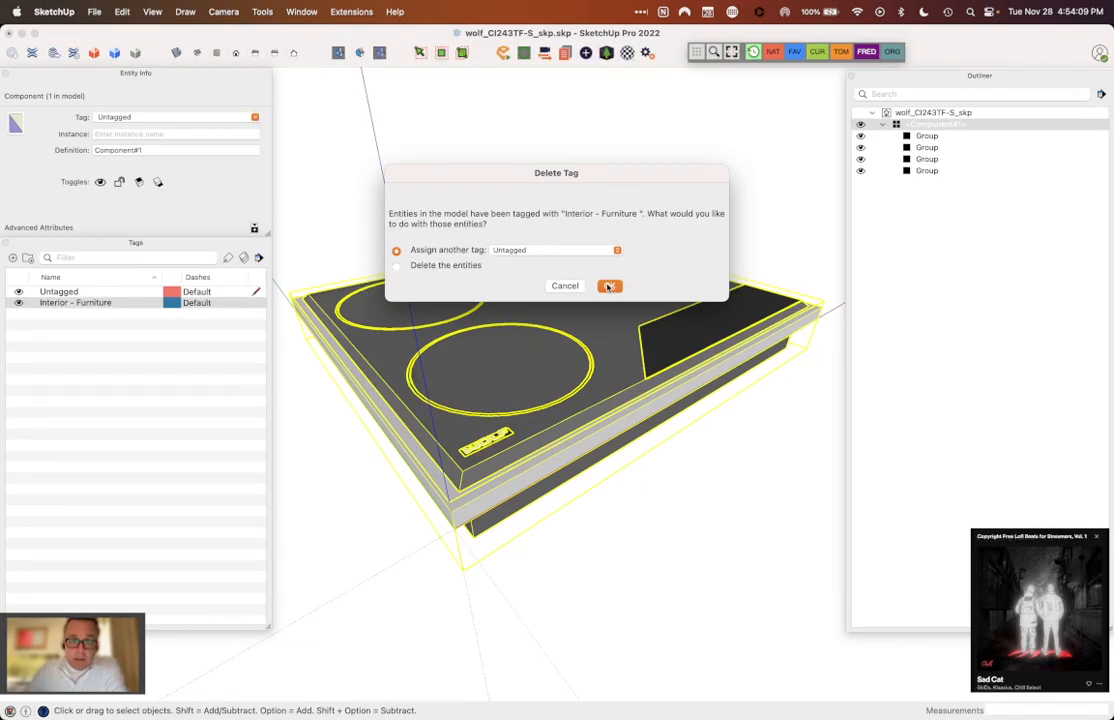
left_click(610, 286)
left_click(604, 517)
Step: Check which tag the geometry inside the WOLF logo group carries, and leave the component
left_click(560, 417)
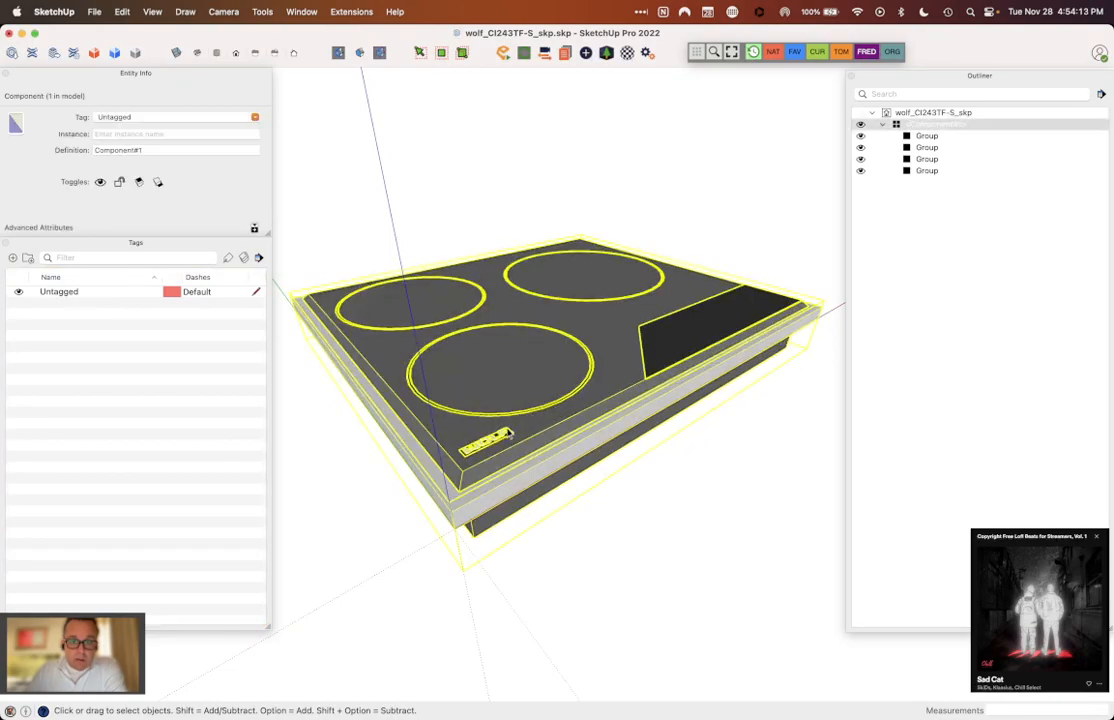
double_click(440, 383)
left_click(497, 440)
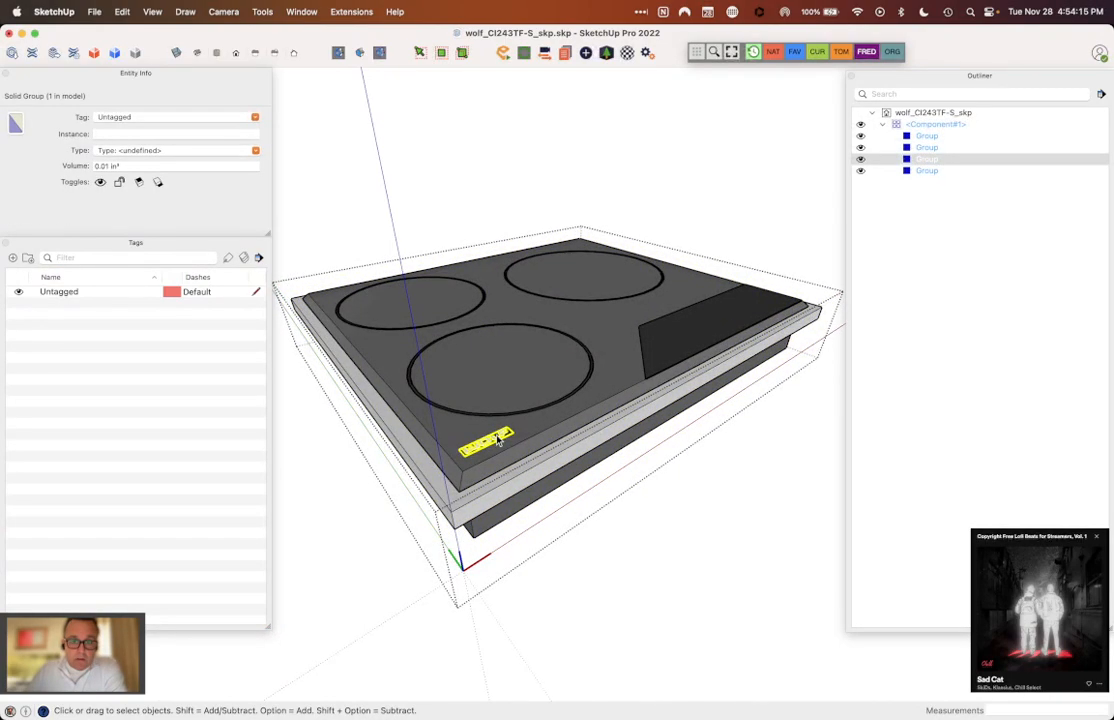
double_click(497, 440)
left_click(497, 440)
left_click_drag(447, 419, 580, 500)
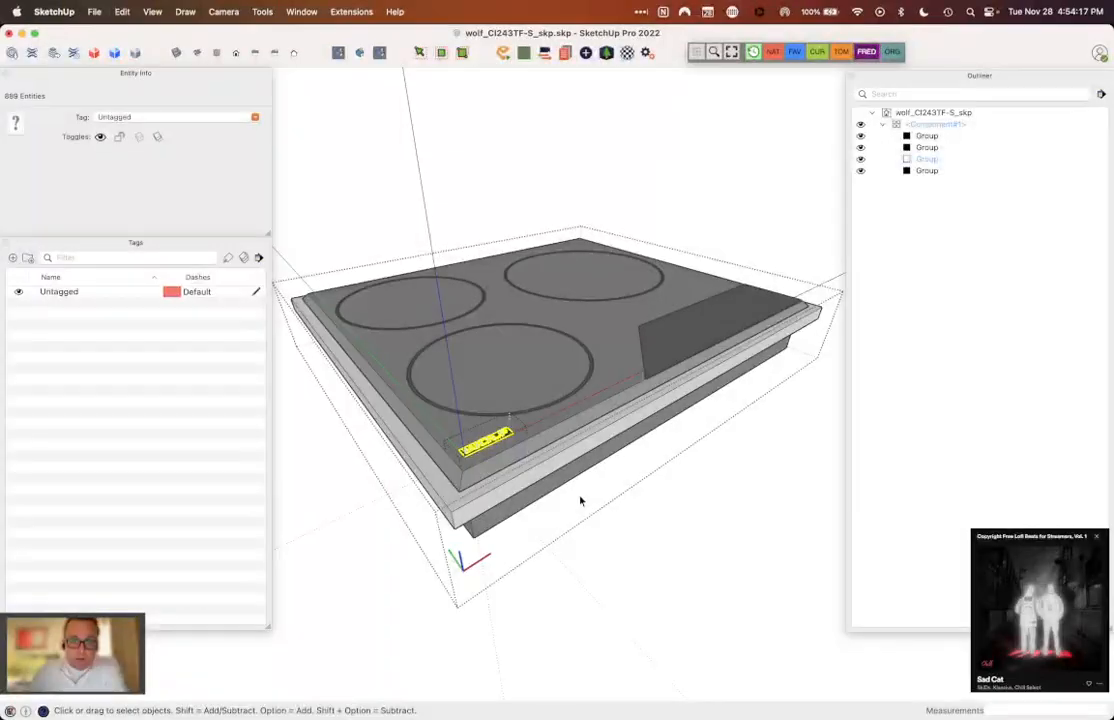
left_click(656, 536)
left_click(656, 536)
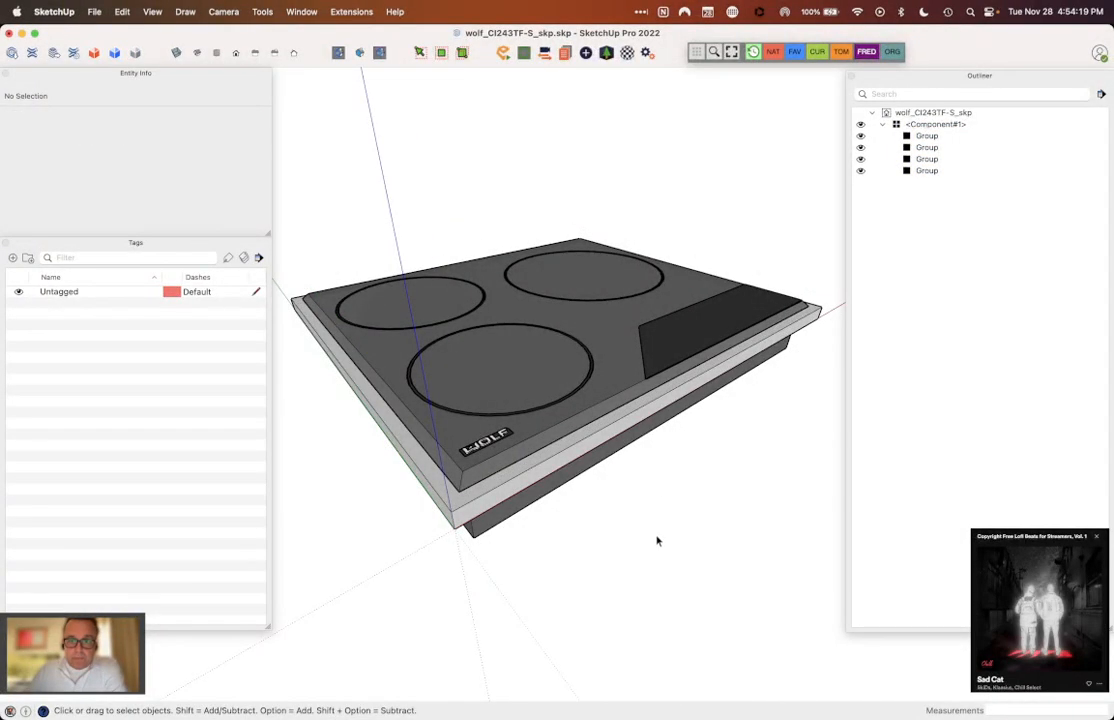
Step: Check the tag of the whole cooktop component, and collapse its list of groups in the Outliner
left_click(584, 340)
middle_click_drag(584, 340, 538, 366)
scroll(538, 362, "down", 3)
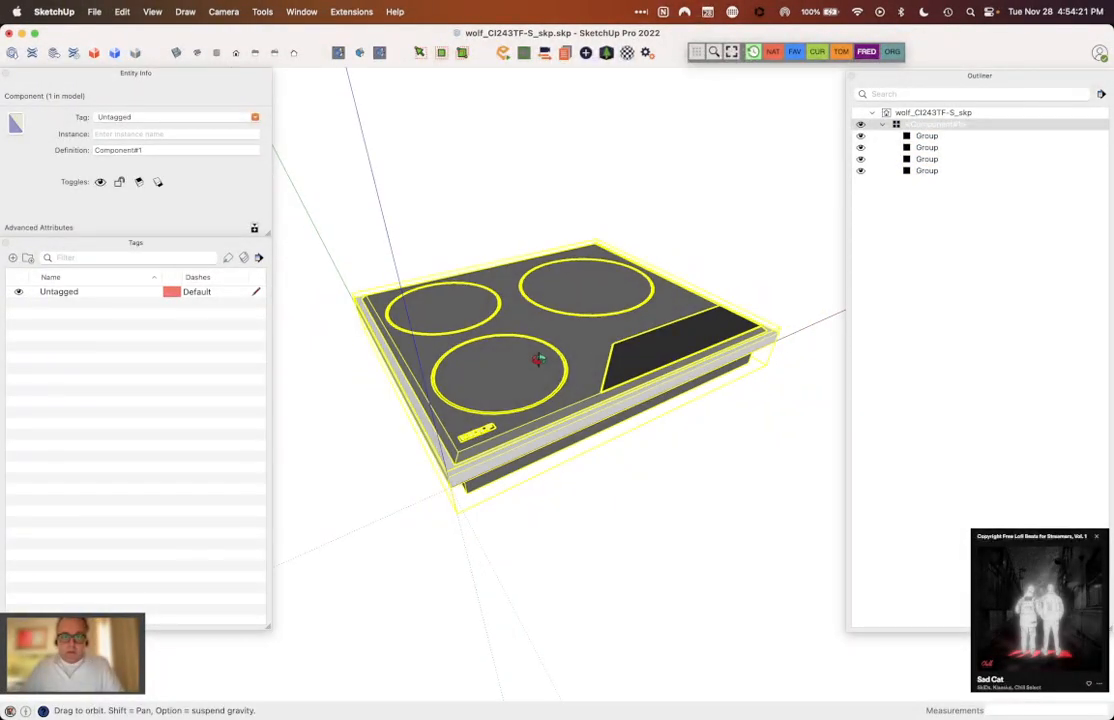
left_click(395, 202)
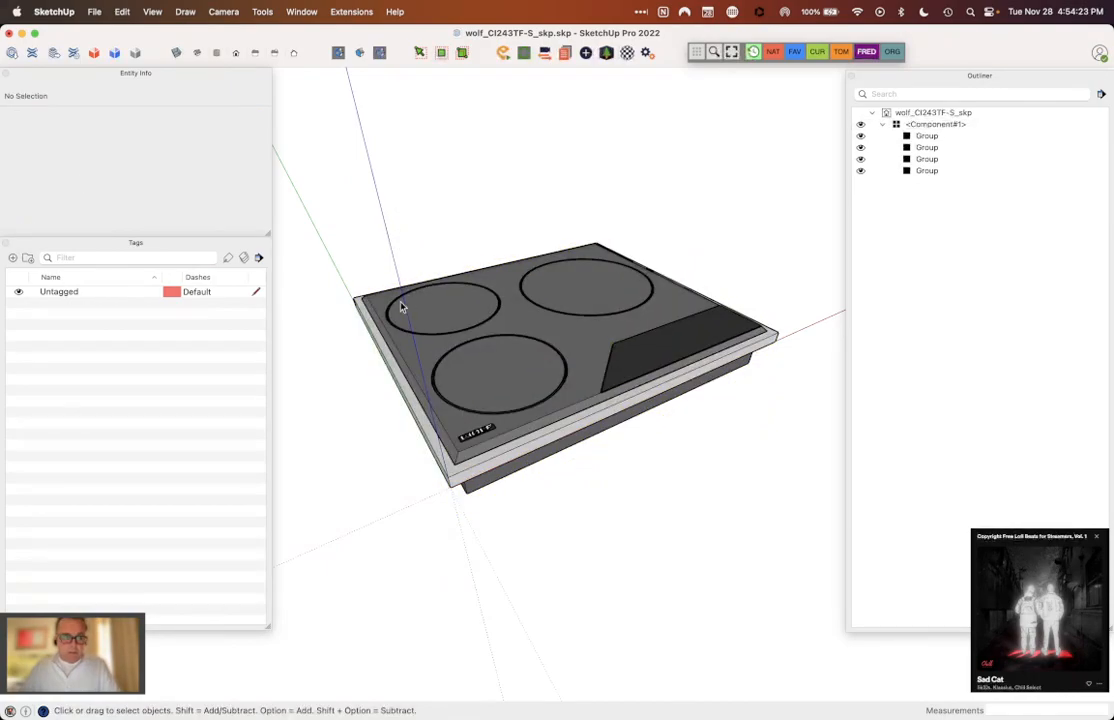
left_click(440, 308)
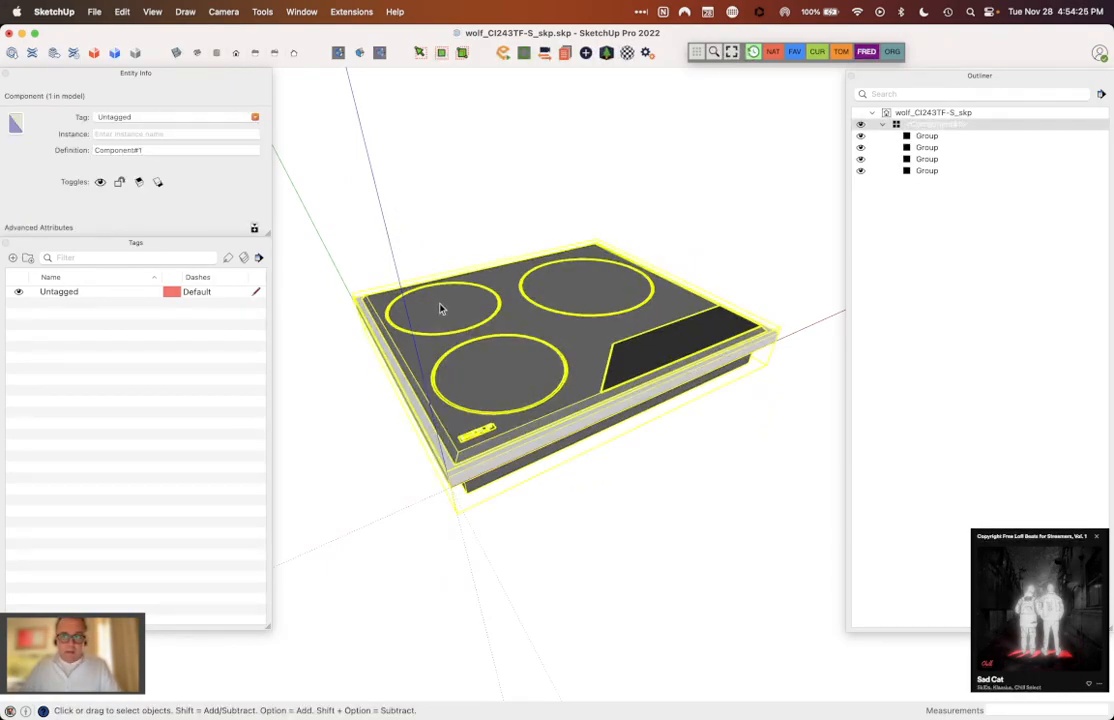
left_click(697, 238)
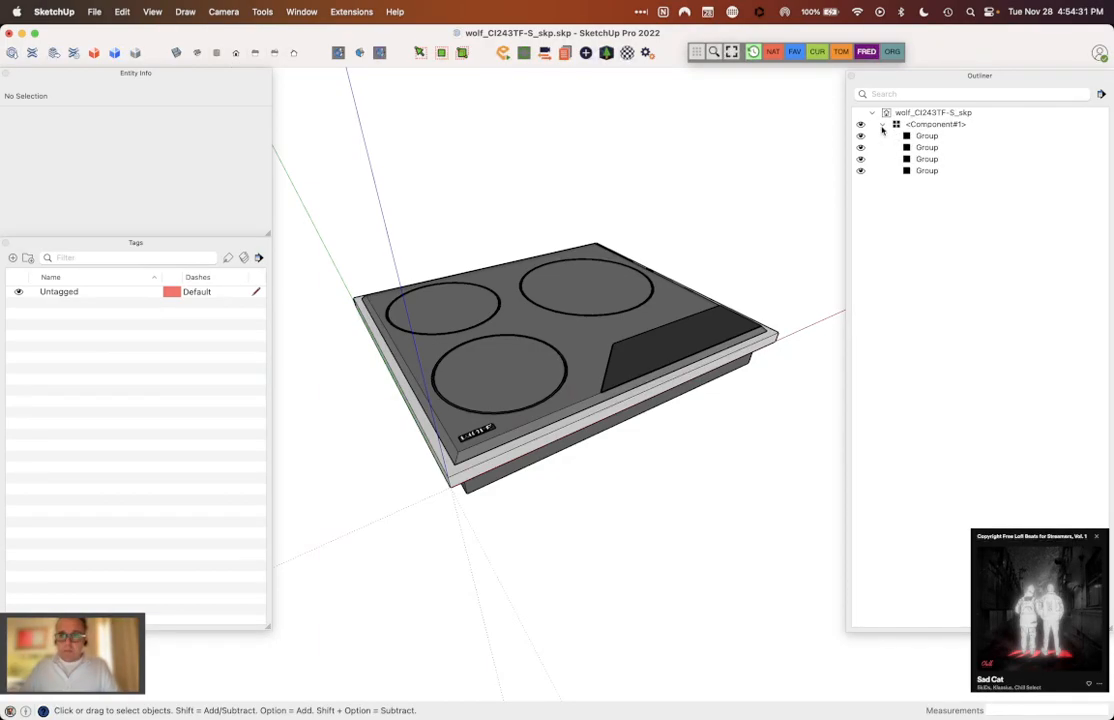
left_click(882, 125)
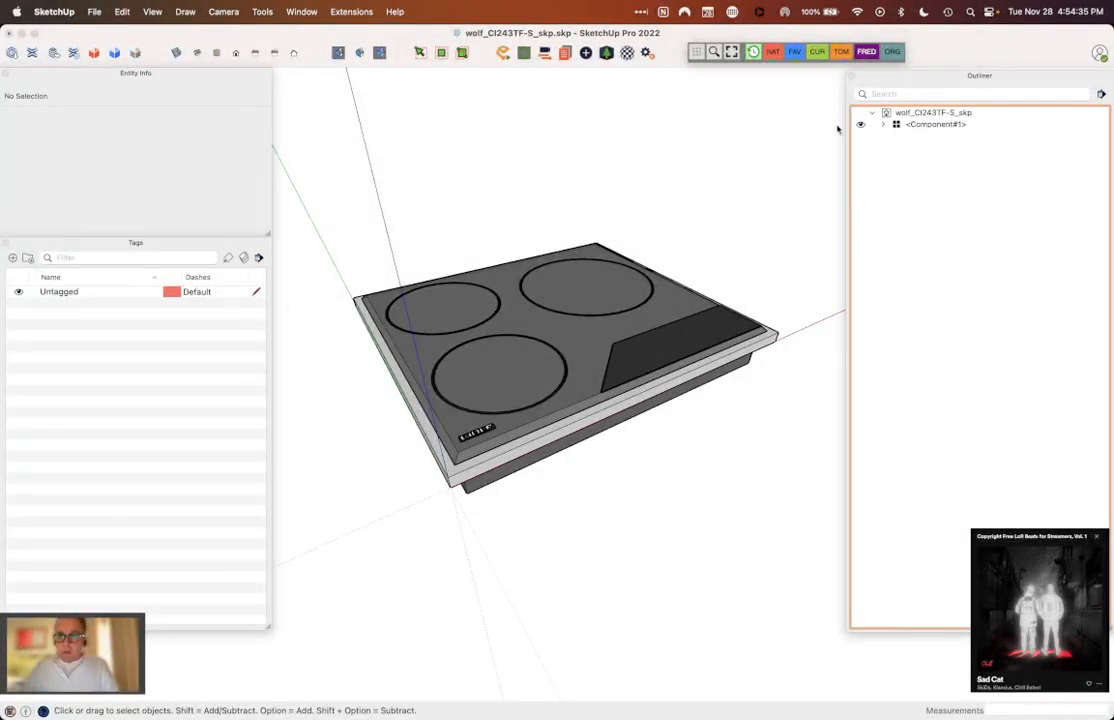
Step: Try "Wol" as the start of the cooktop component's definition name, and clear the entry to leave the name blank
left_click(928, 125)
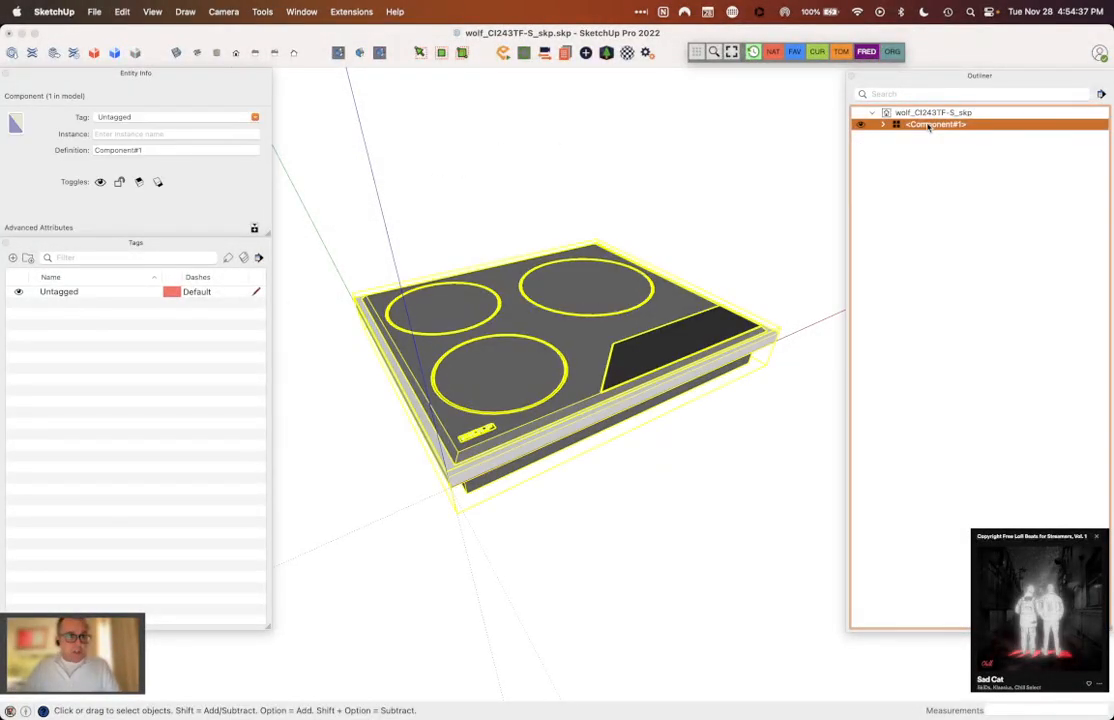
left_click(155, 149)
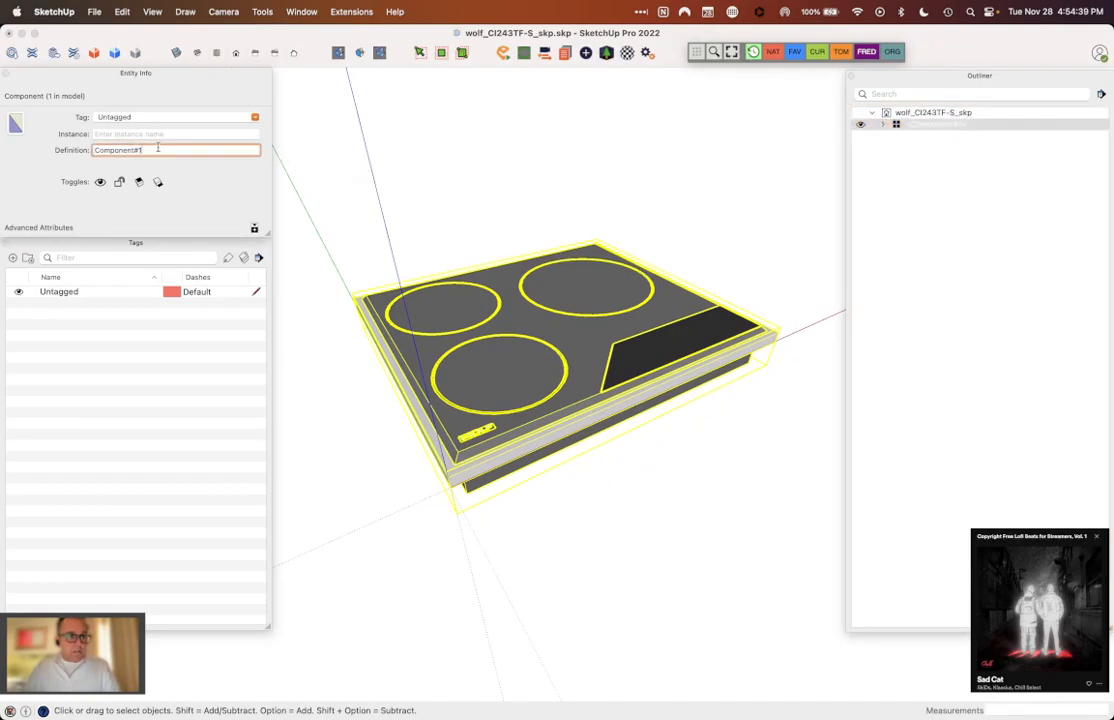
type("Wol")
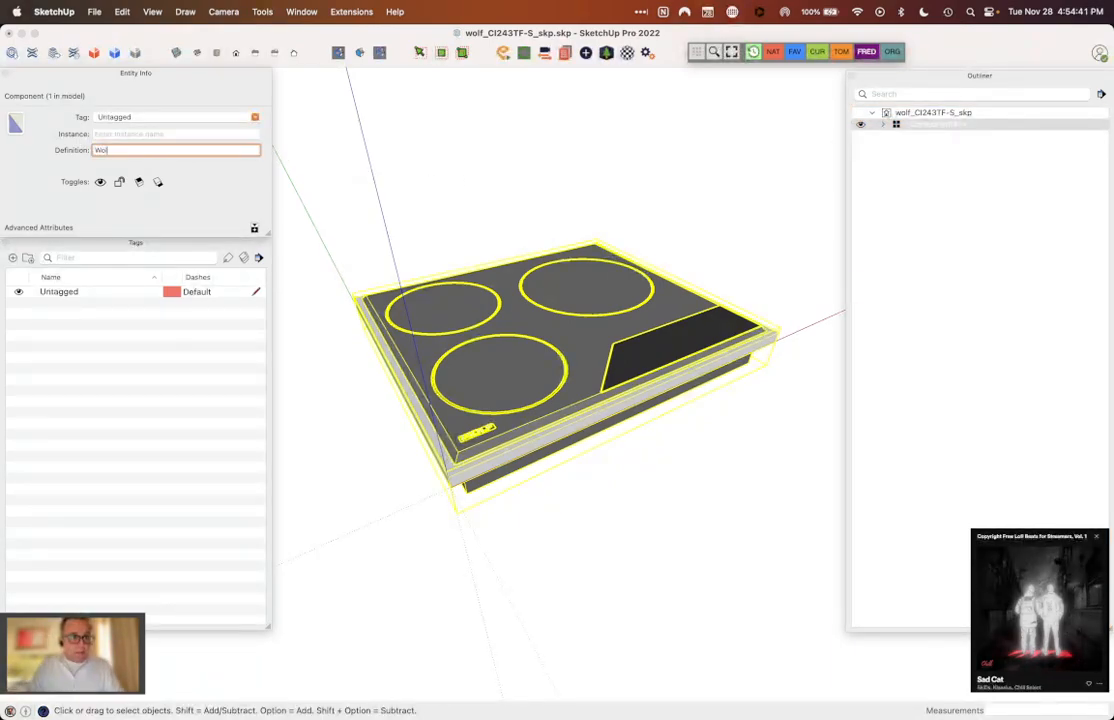
type("f")
mouse_move(506, 714)
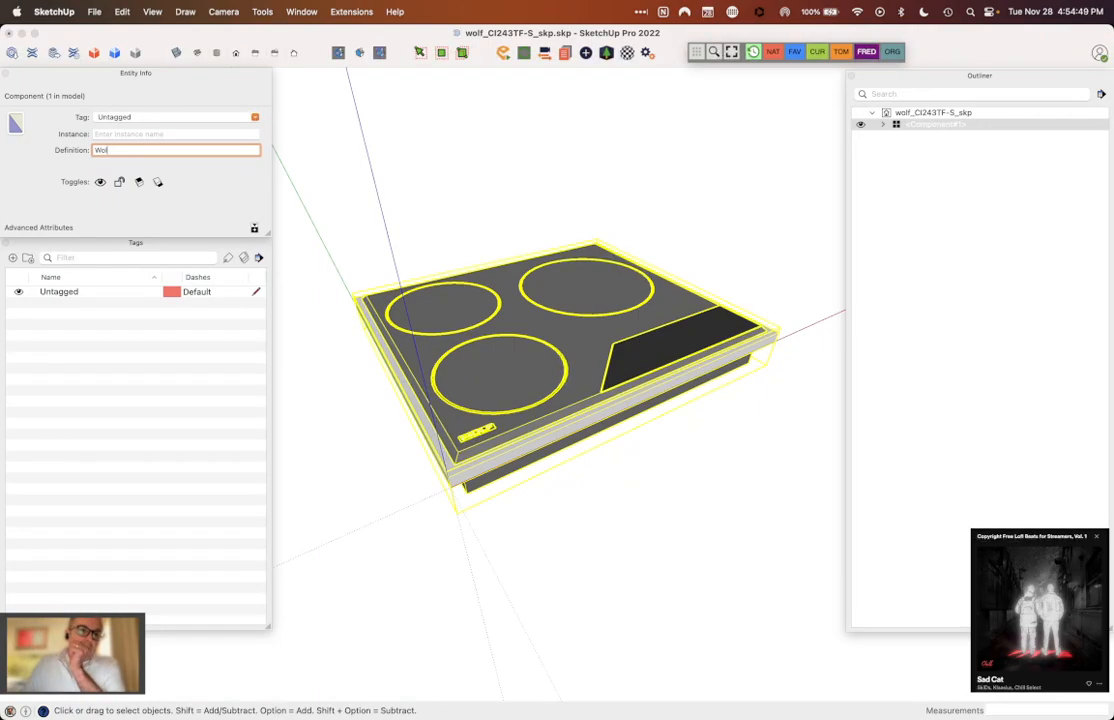
key("BackSpace")
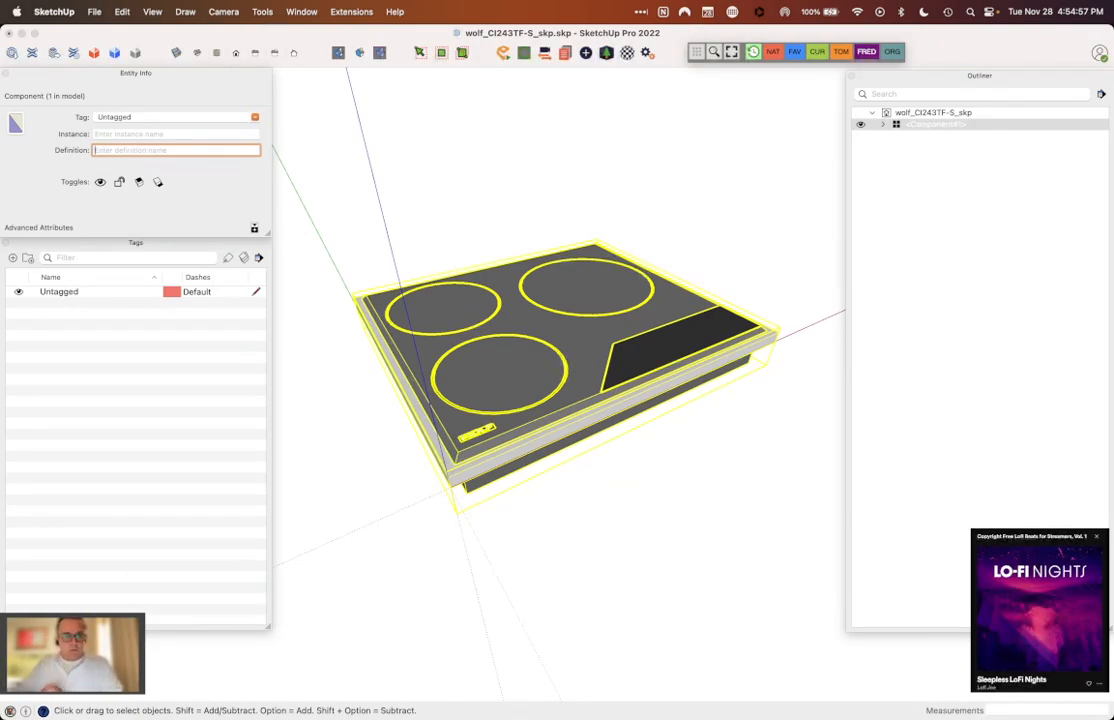
double_click(573, 430)
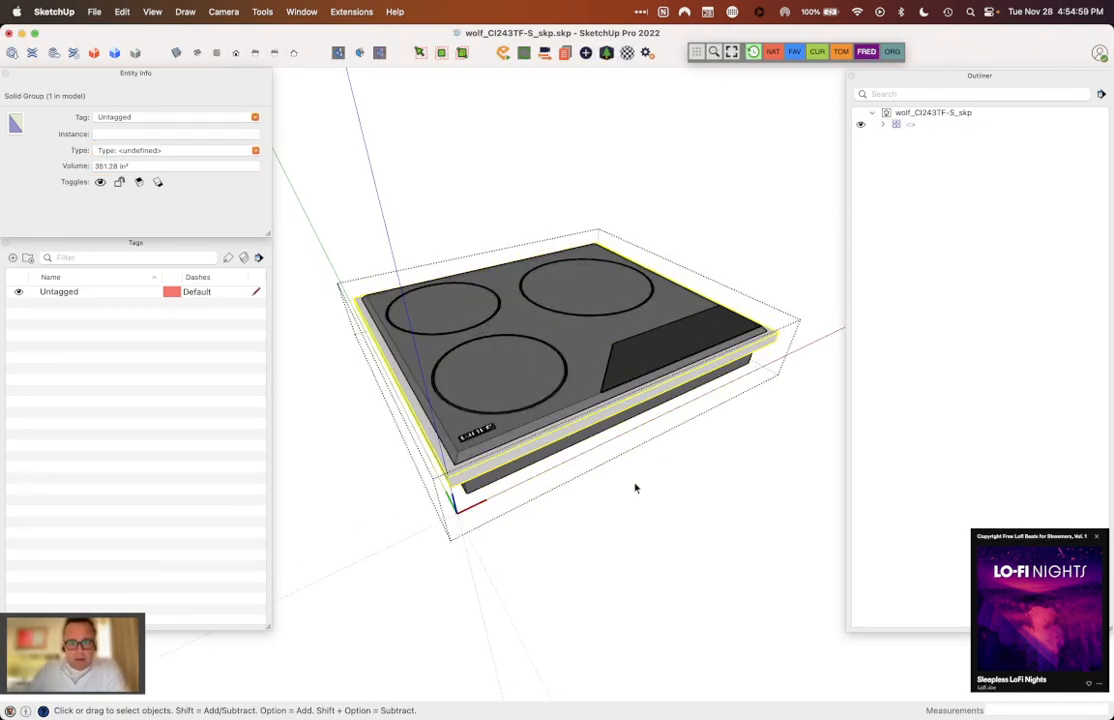
left_click(634, 480)
left_click(607, 400)
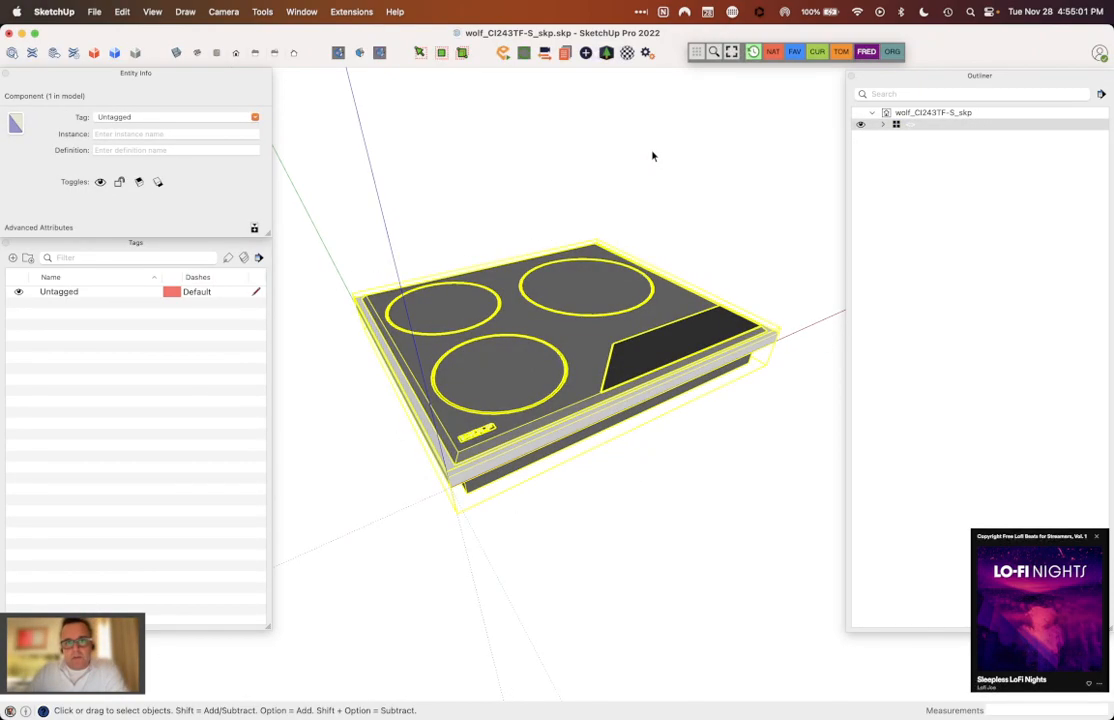
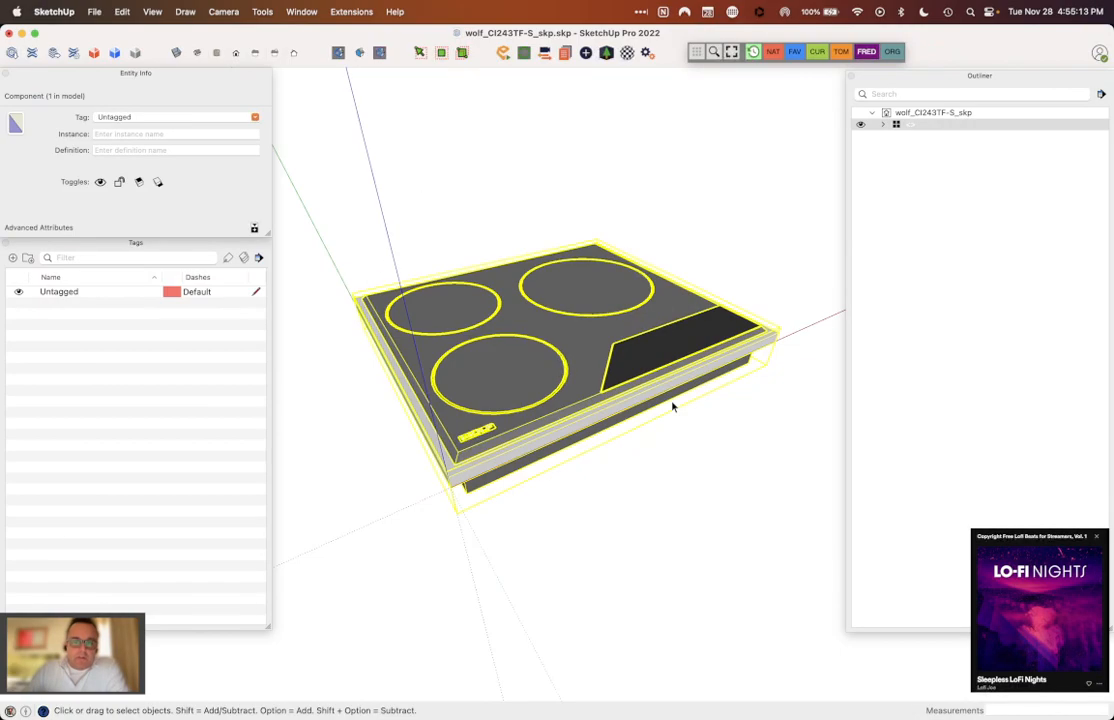
Step: Try to set the cooktop component's definition name to "Wolf", and view and dismiss the validity check details
right_click(612, 366)
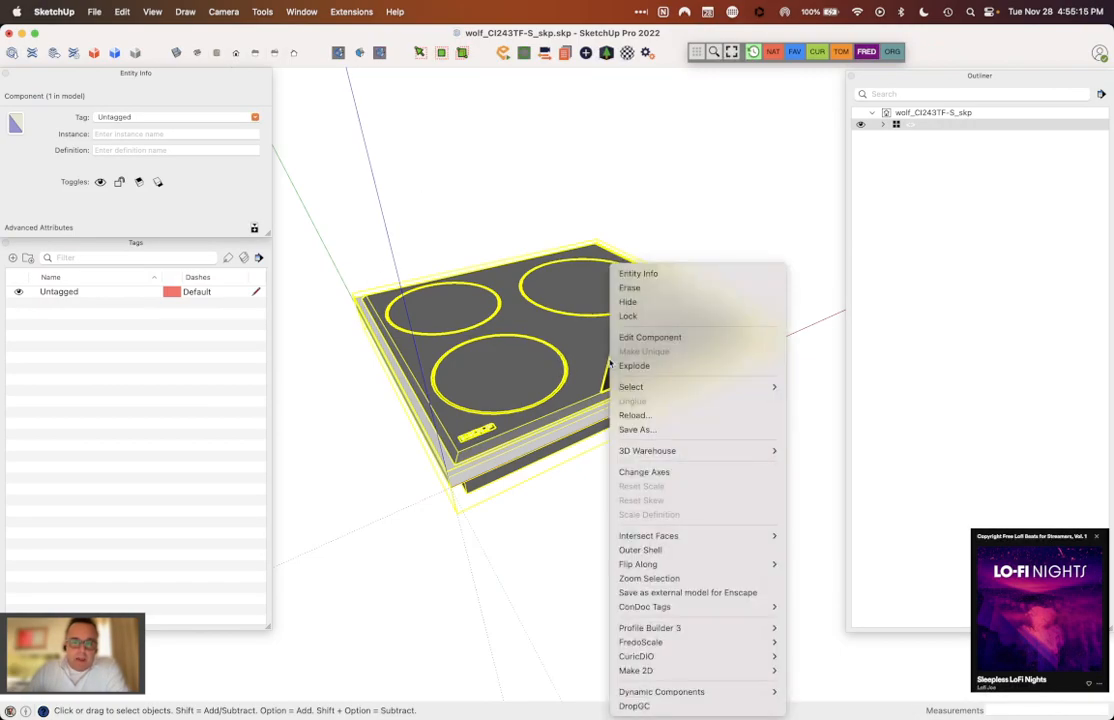
left_click(578, 355)
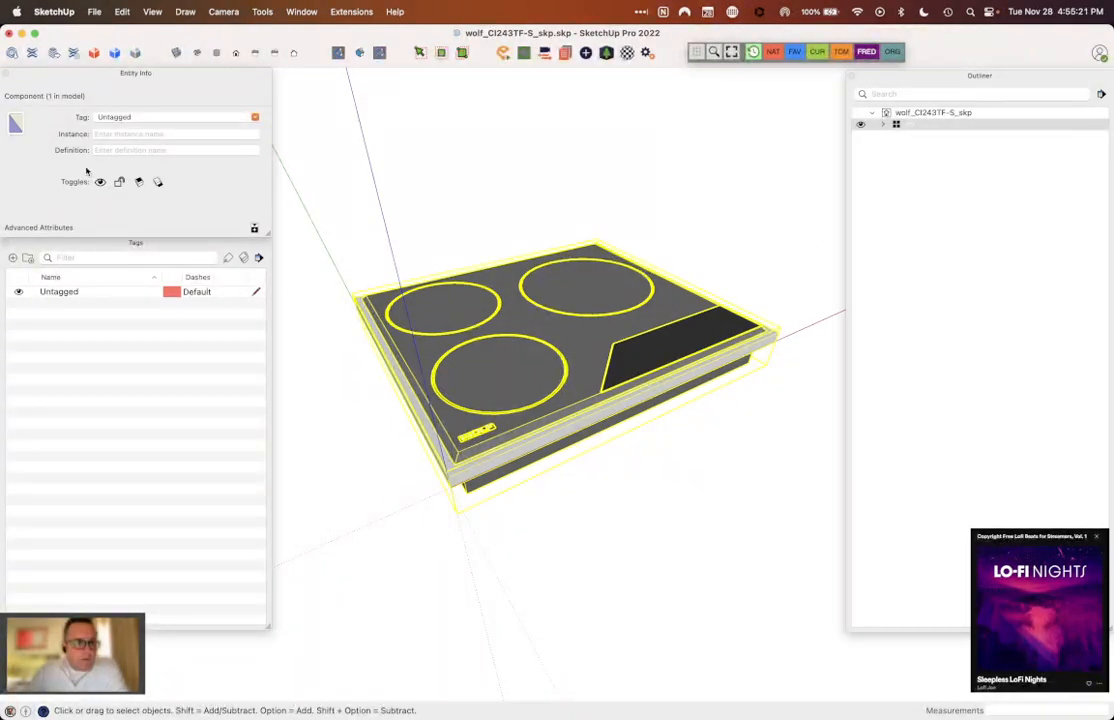
left_click(128, 150)
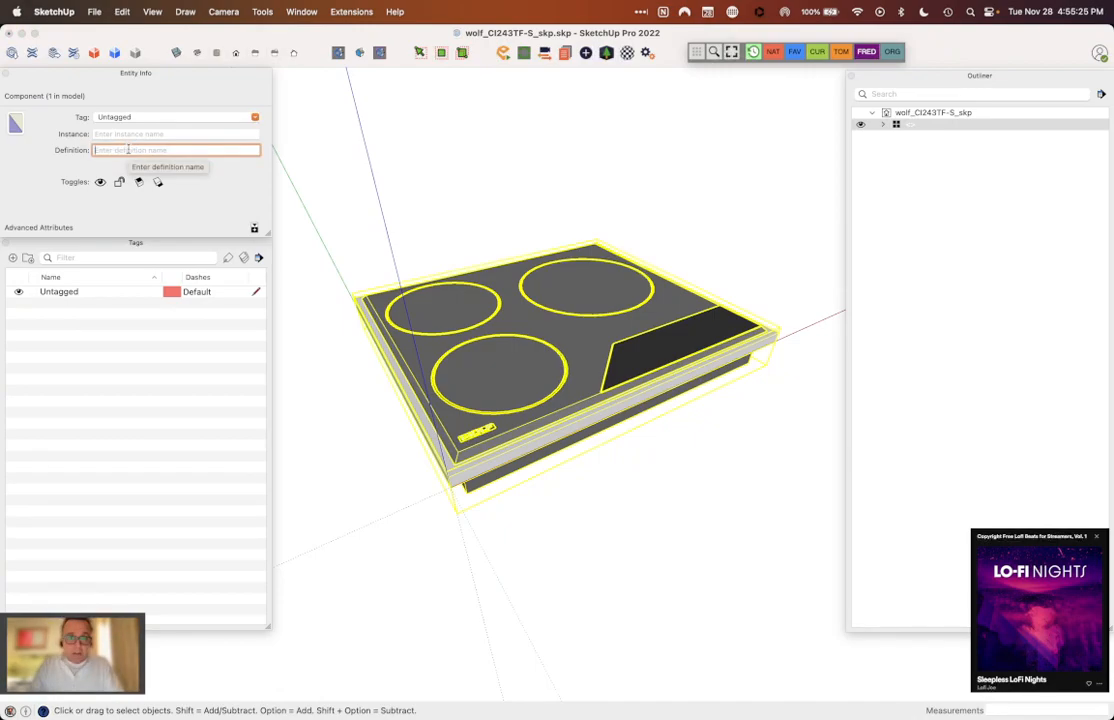
type("Wo")
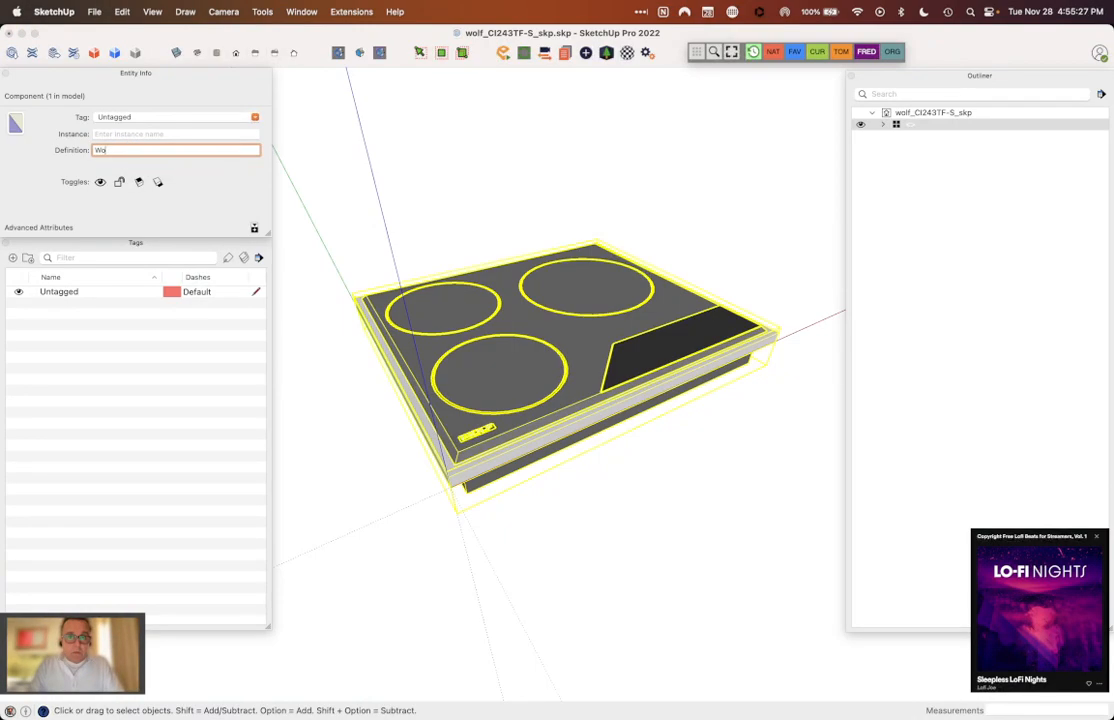
key("BackSpace")
key("BackSpace")
type("f")
key("Return")
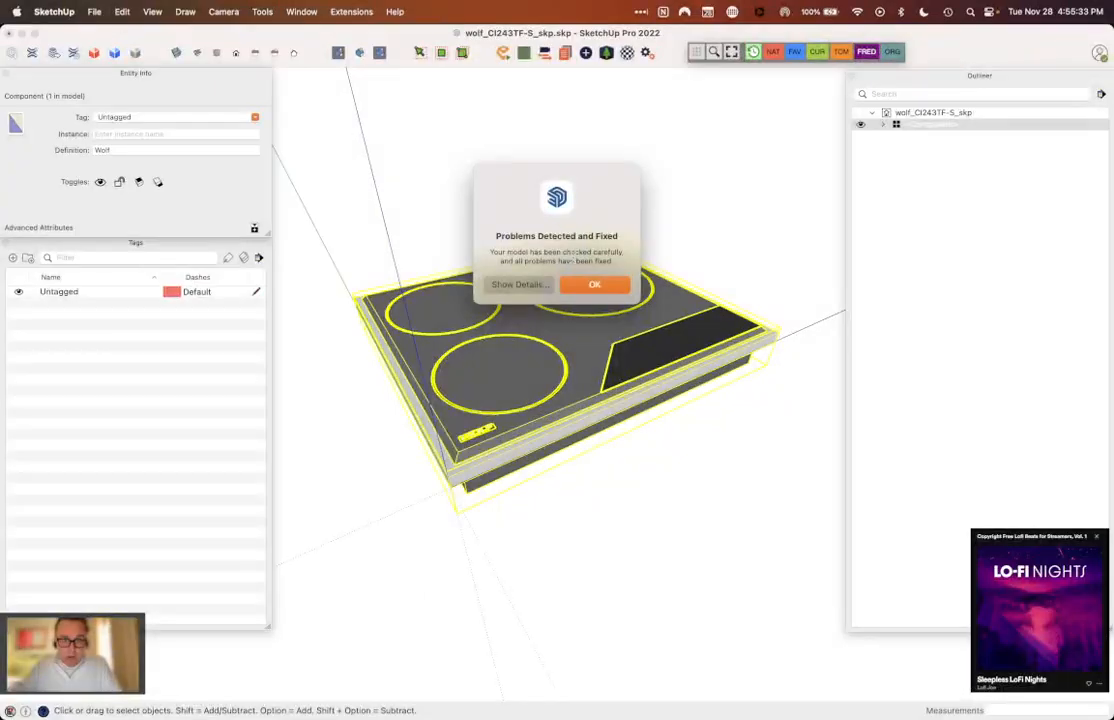
left_click(575, 288)
key("b")
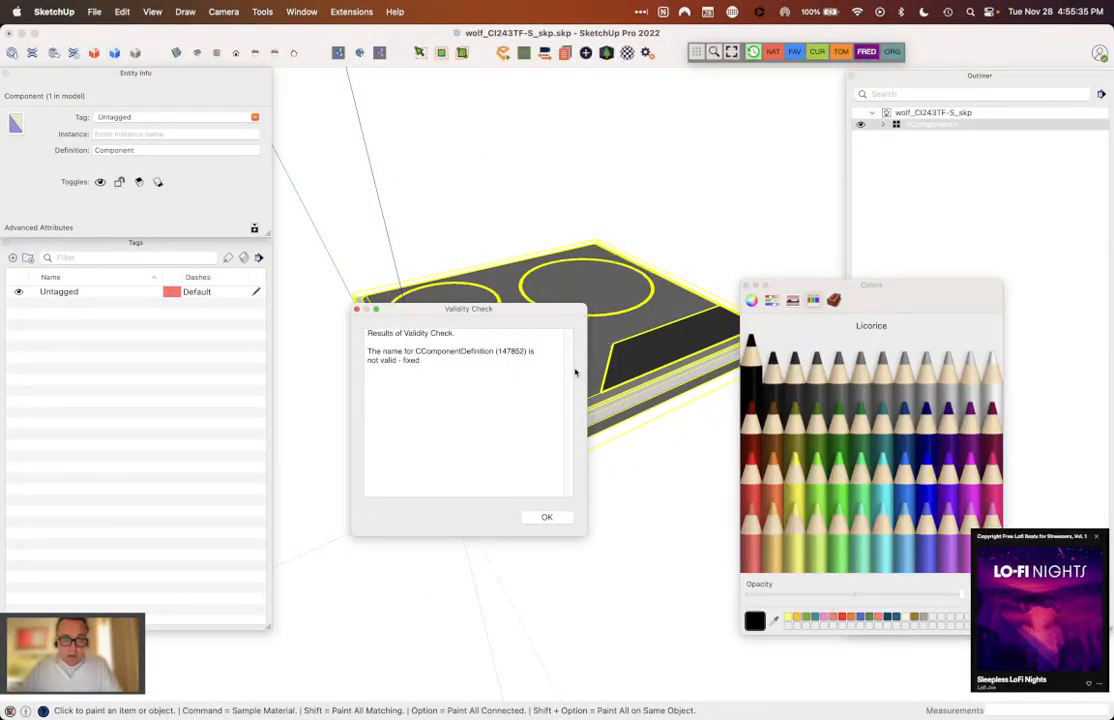
left_click(558, 512)
Step: Replace the cooktop component's definition name with "Wolf"
left_click(166, 151)
key("BackSpace")
key("BackSpace")
key("BackSpace")
key("BackSpace")
key("BackSpace")
key("BackSpace")
type("wolf")
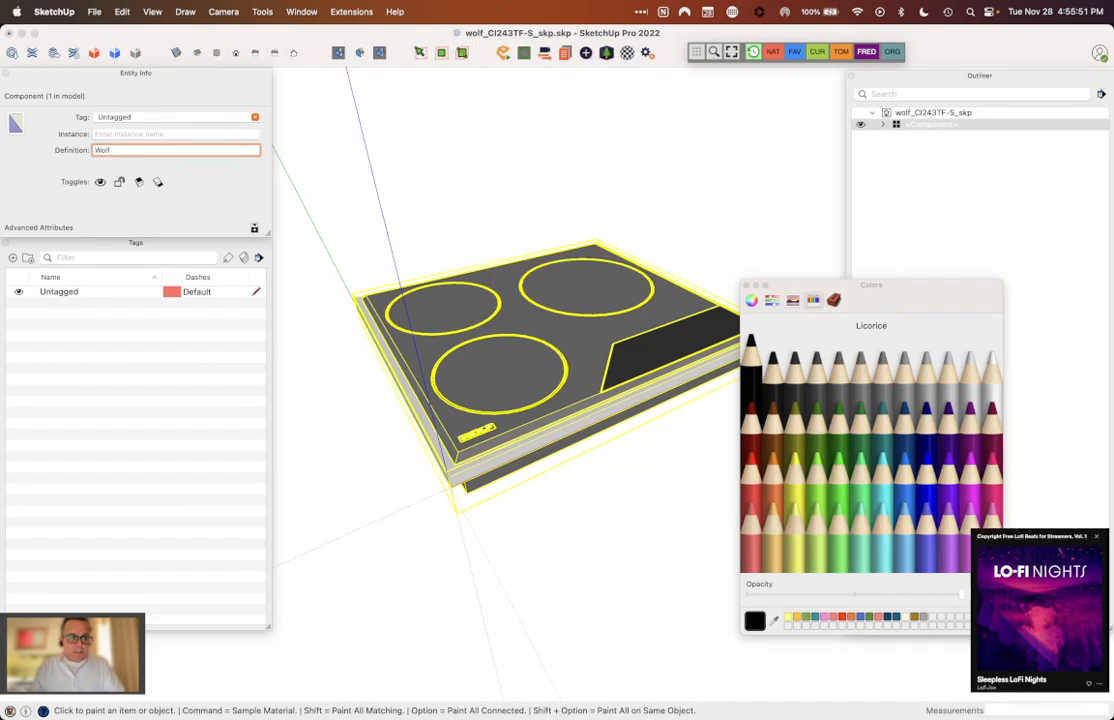
Step: Switch to Safari and look up the induction cooktops among Wolf's cooktops and rangetops on the subzero-wolf.com site
mouse_move(262, 712)
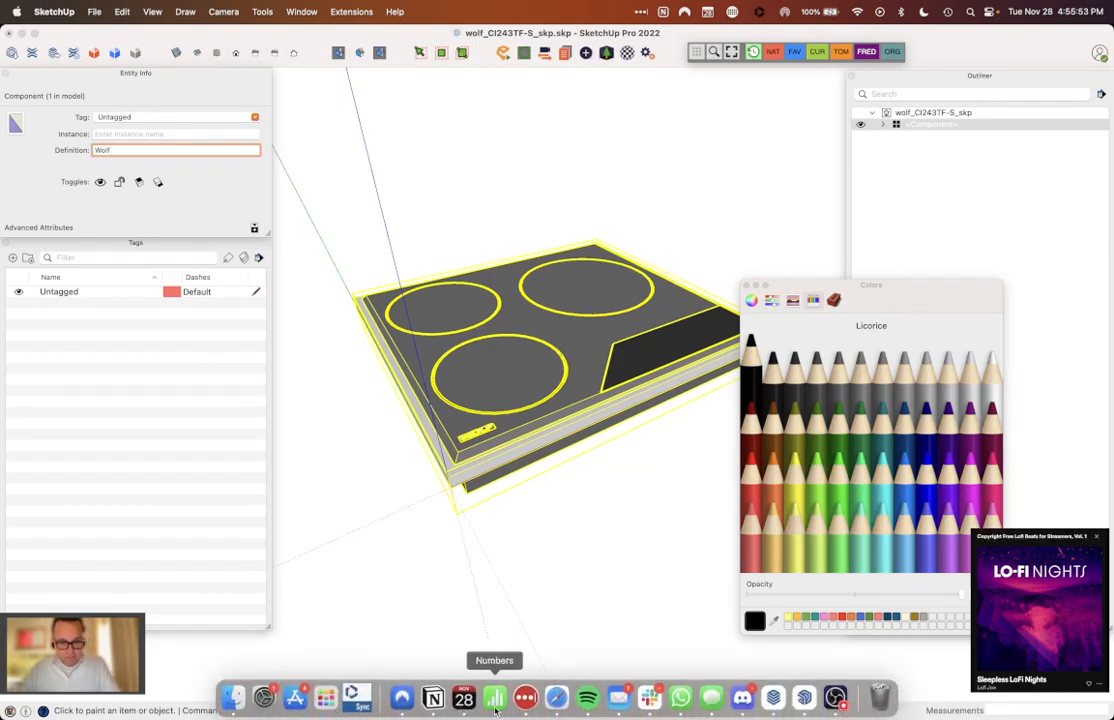
left_click(566, 710)
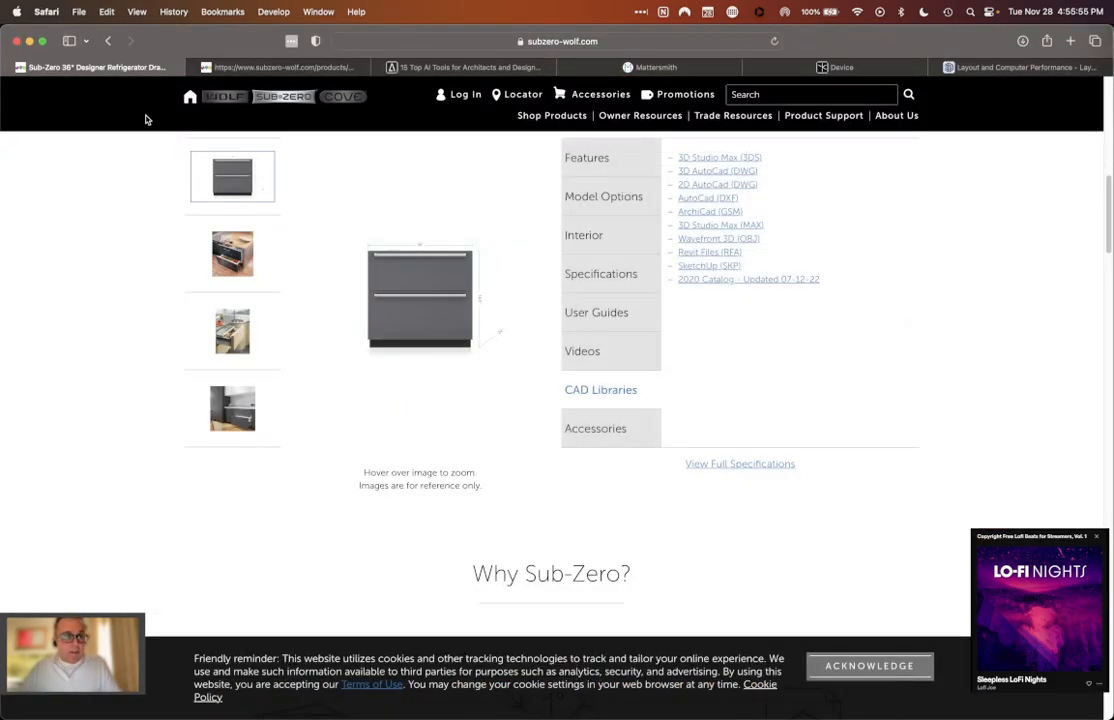
left_click(234, 98)
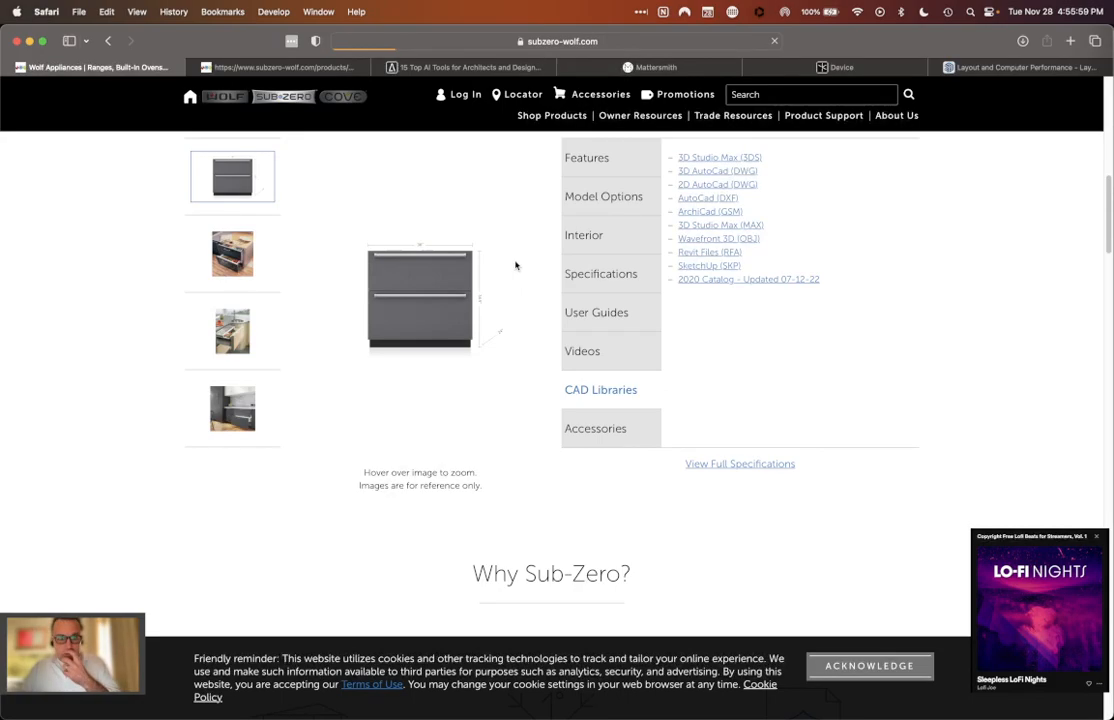
scroll(701, 361, "down", 5)
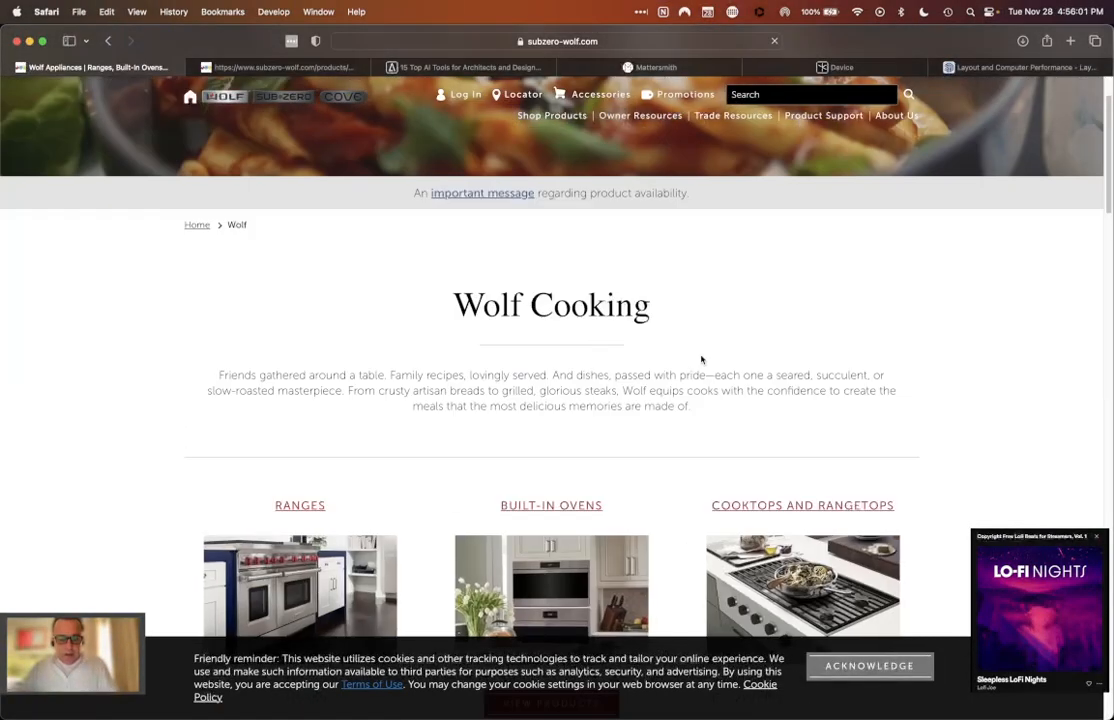
scroll(913, 410, "down", 1)
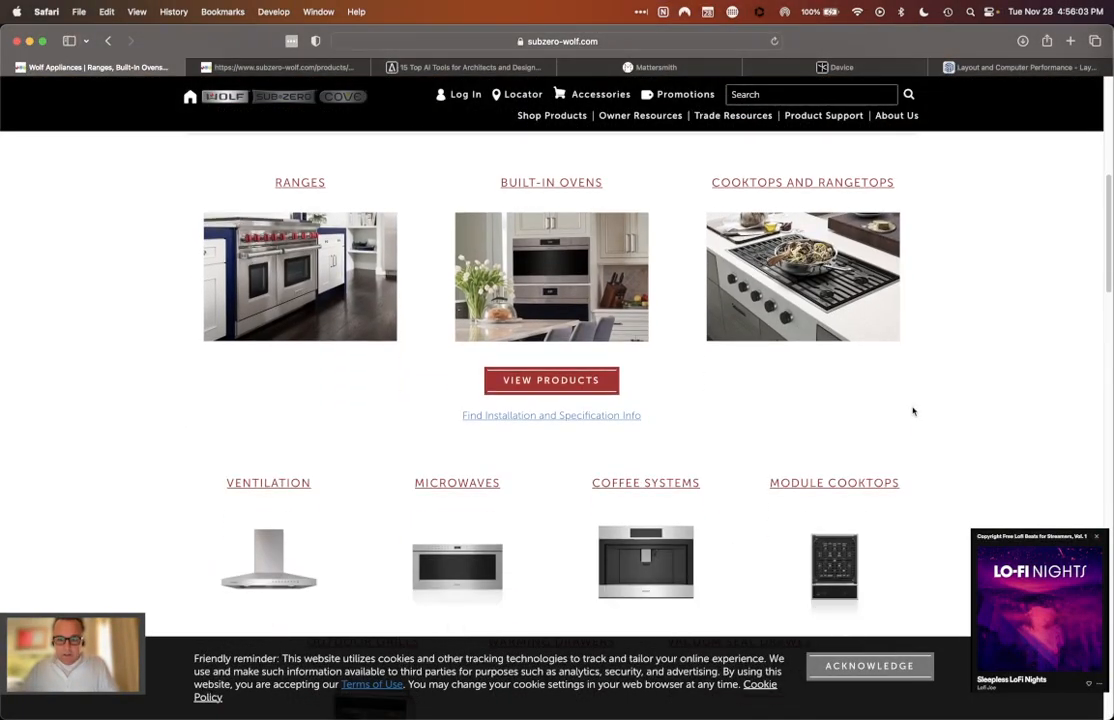
left_click(812, 286)
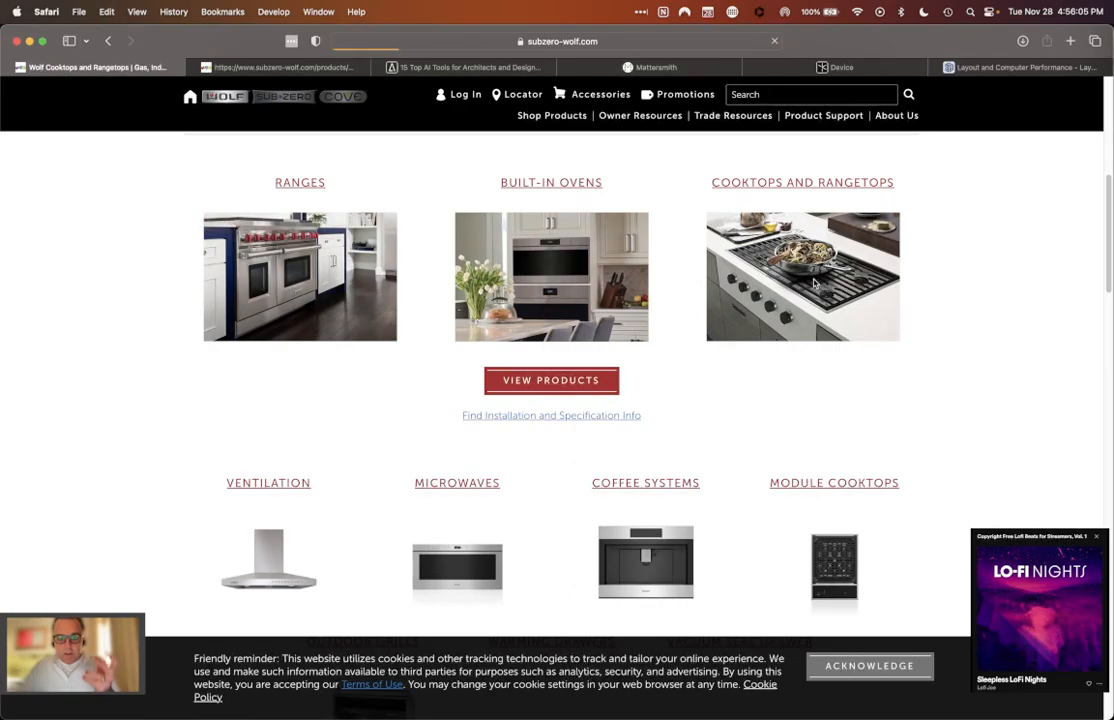
scroll(809, 301, "down", 5)
scroll(809, 301, "down", 5)
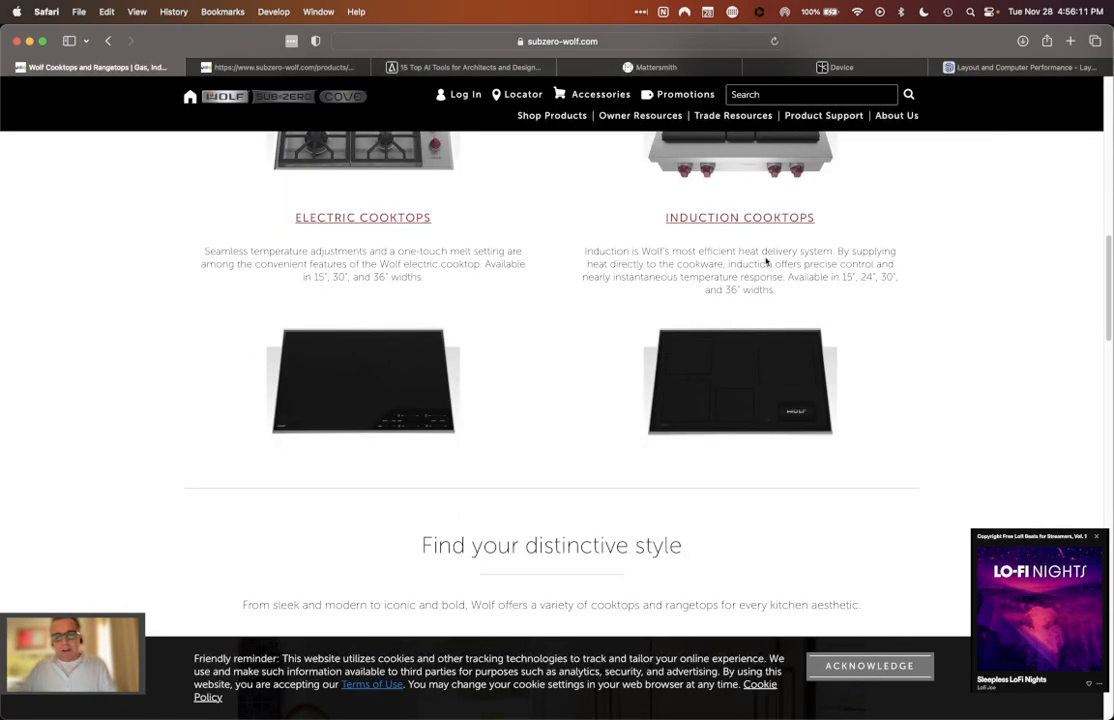
Step: Switch back to SketchUp and extend the cooktop component's definition name to "Wolf Induction Top - C1243TF-S"
key("super+Tab")
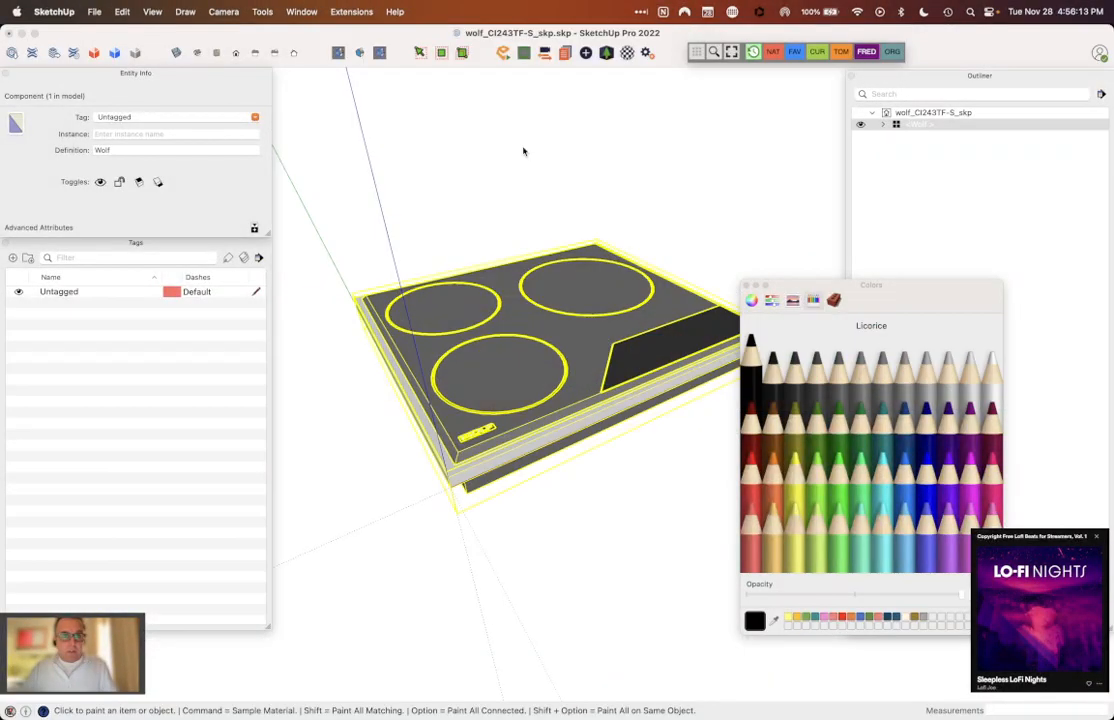
left_click(156, 150)
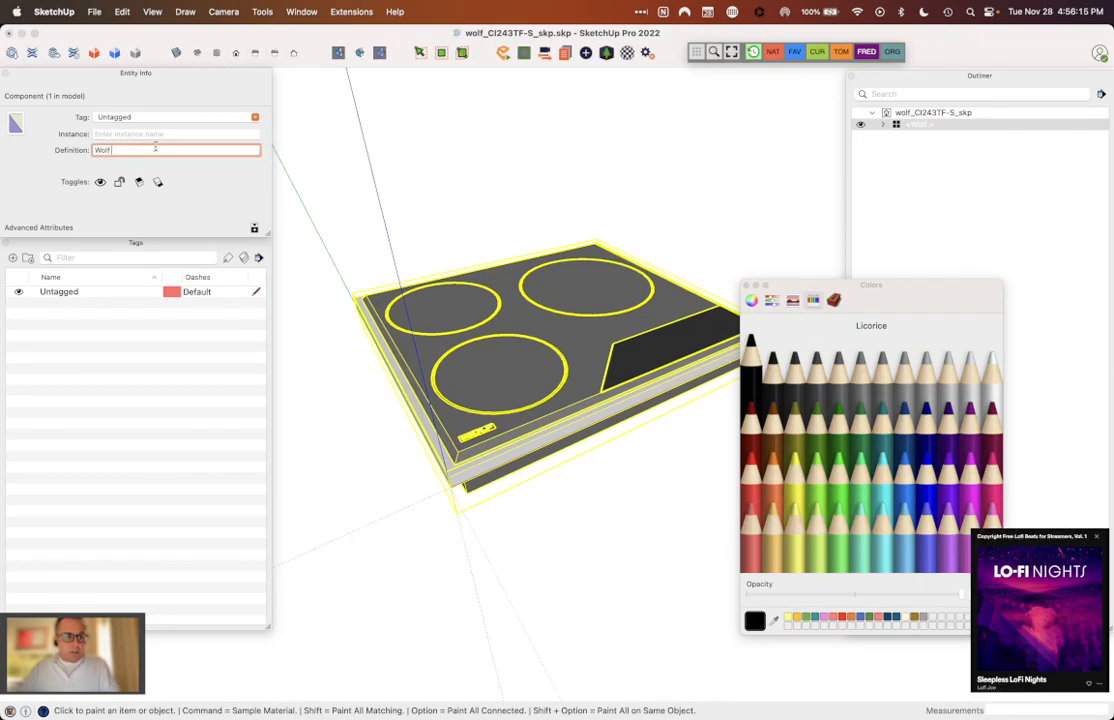
type("INduction")
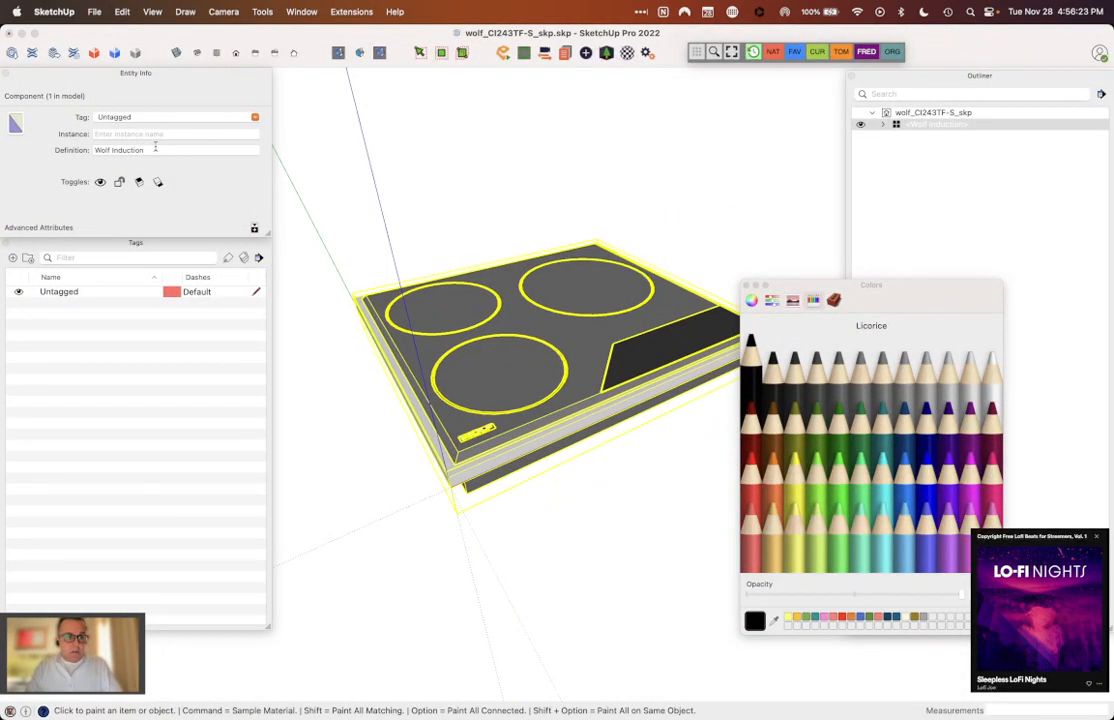
left_click(155, 148)
type("To")
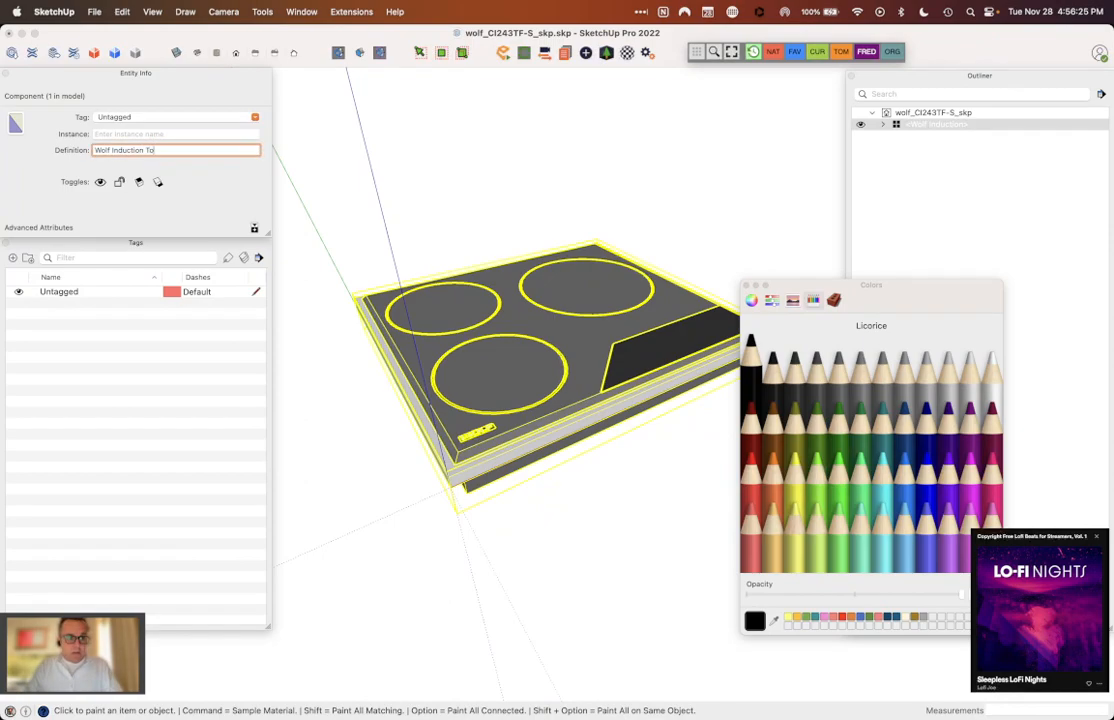
type("p - CI243TF")
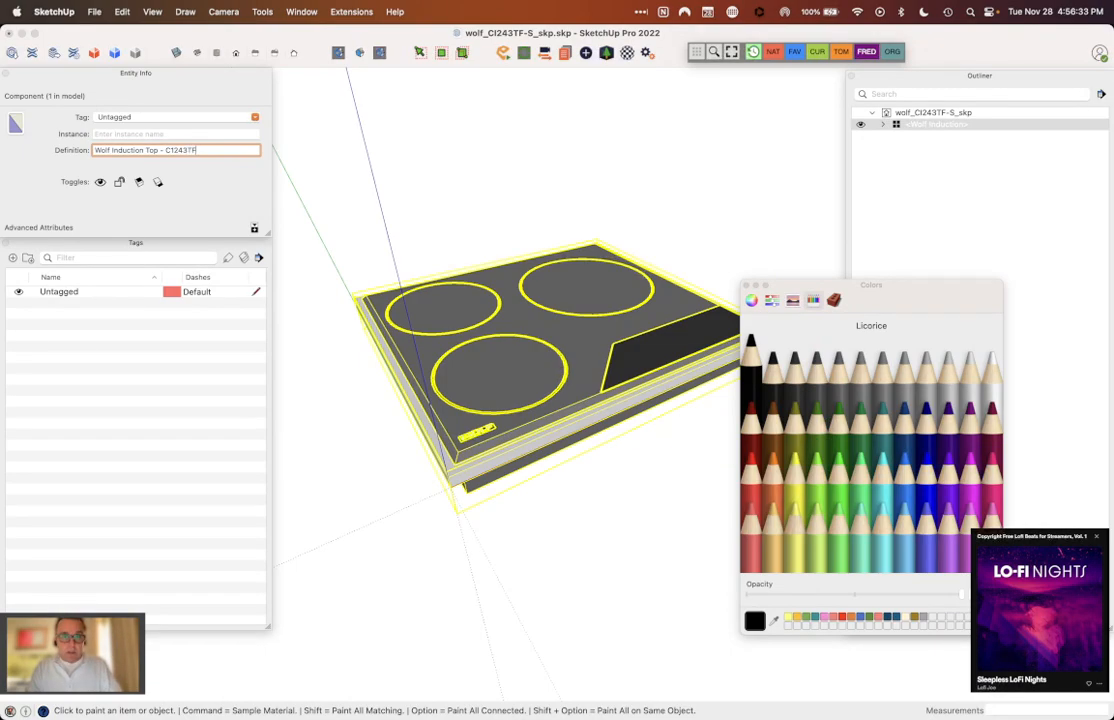
type("C1243TF-s")
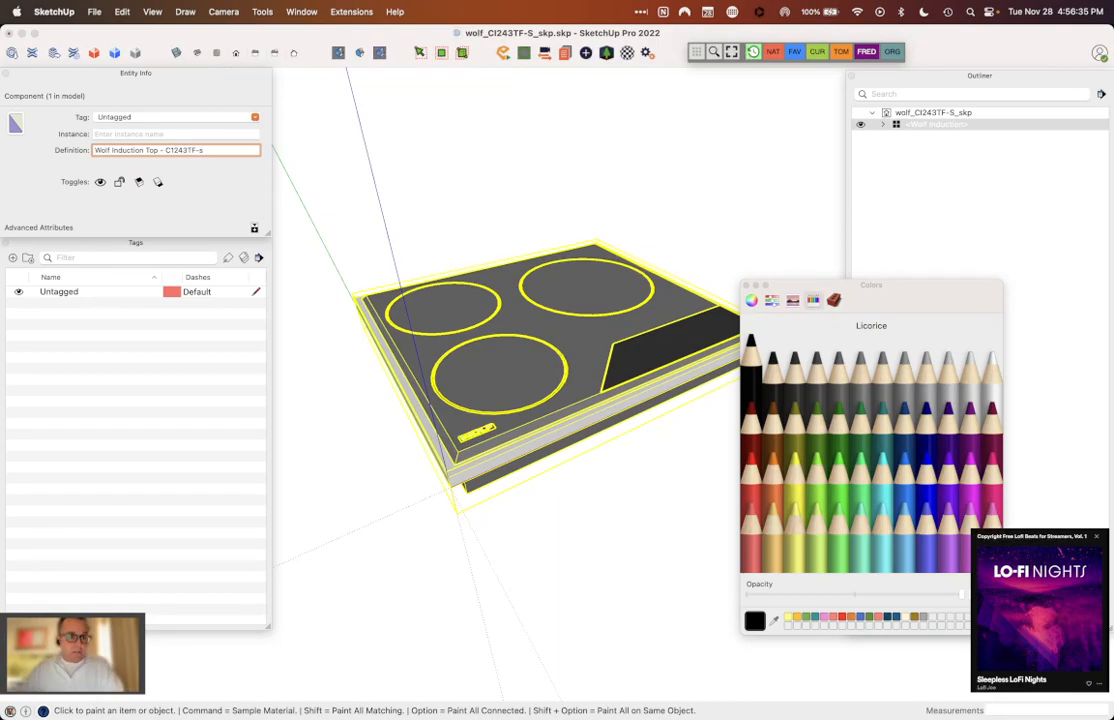
key("BackSpace")
type("S")
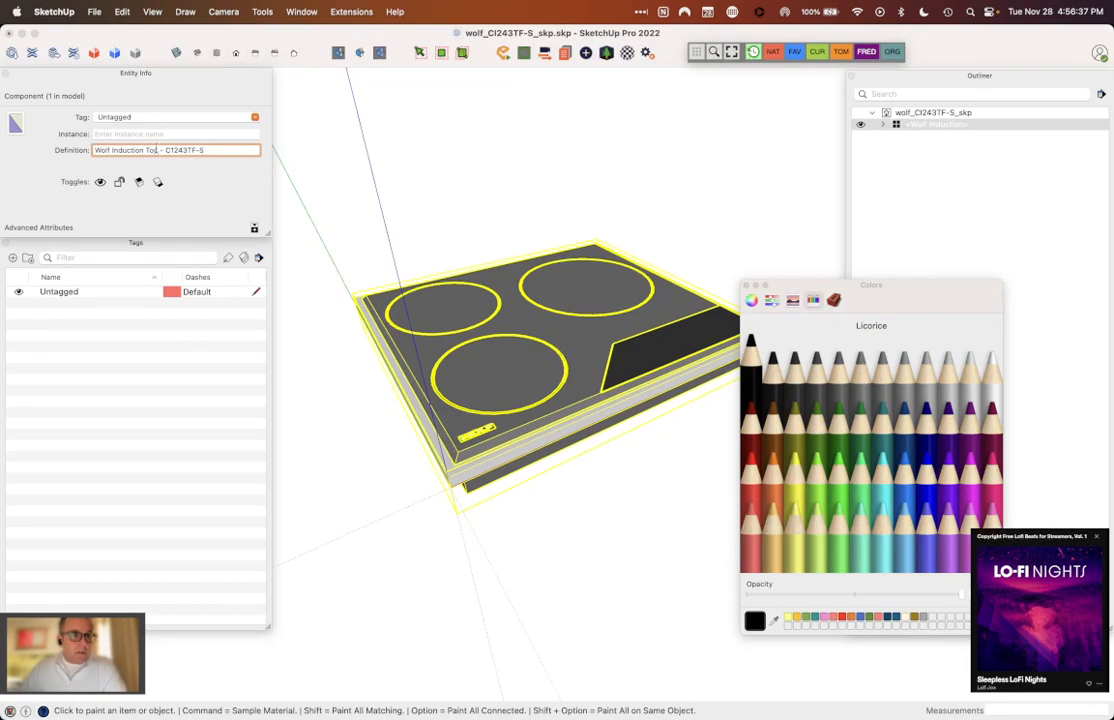
key("Return")
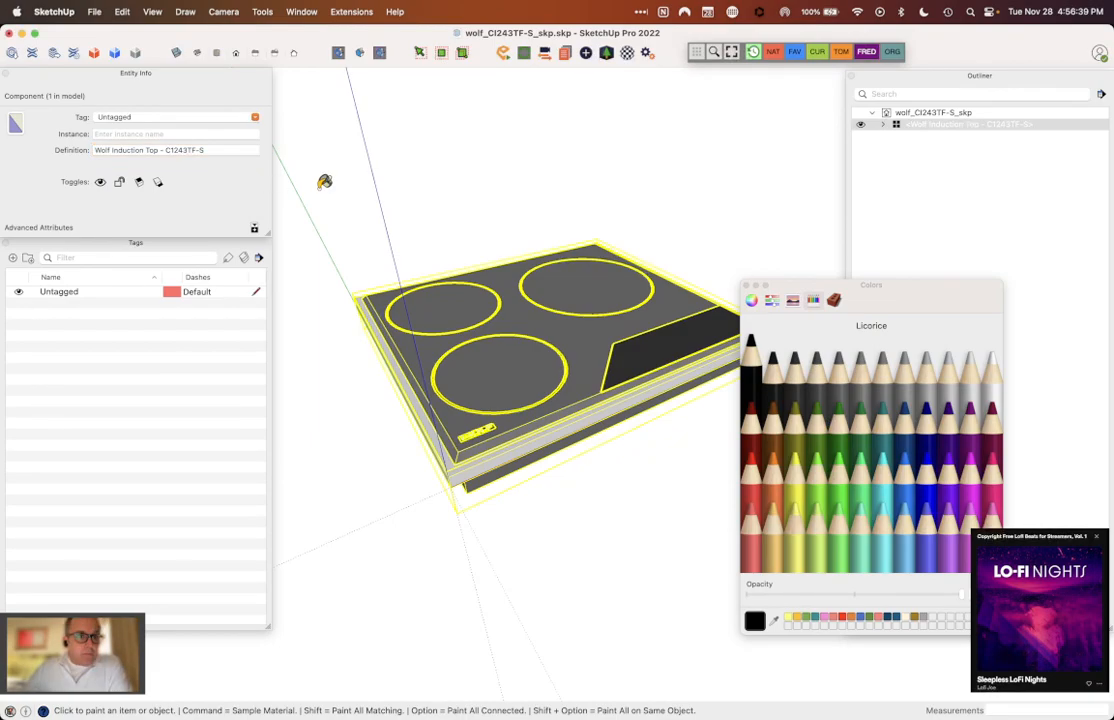
Step: Close the Colors window, move Entity Info, Tags and Outliner out of the model view, and deselect the cooktop
key("space")
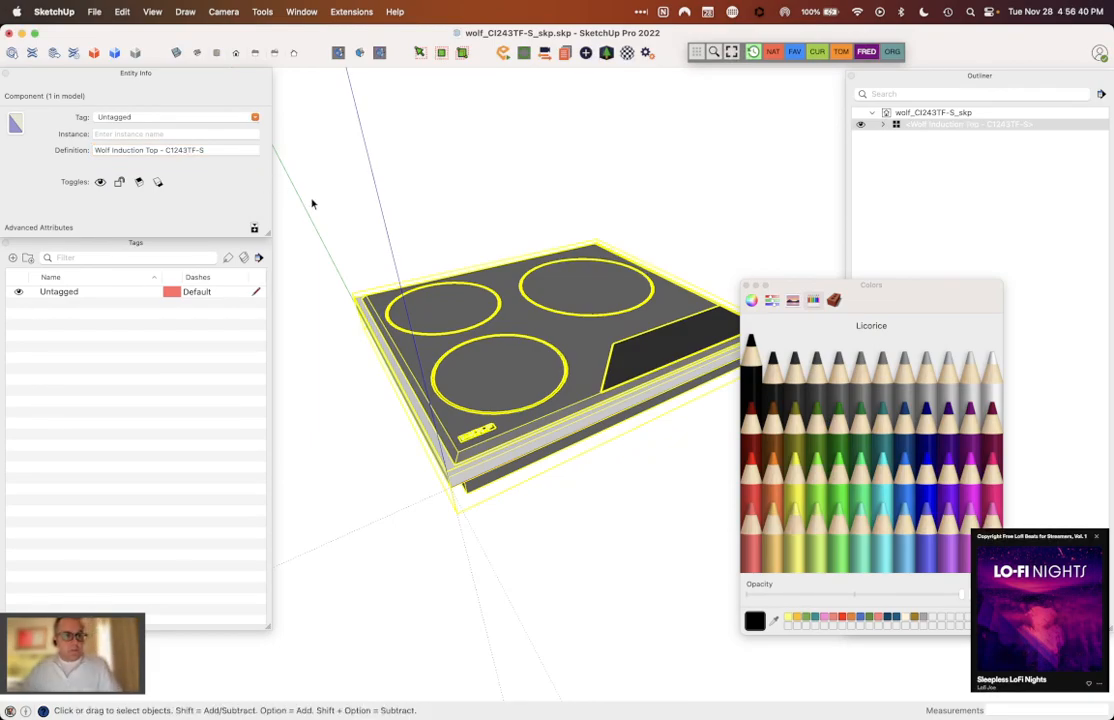
left_click(399, 207)
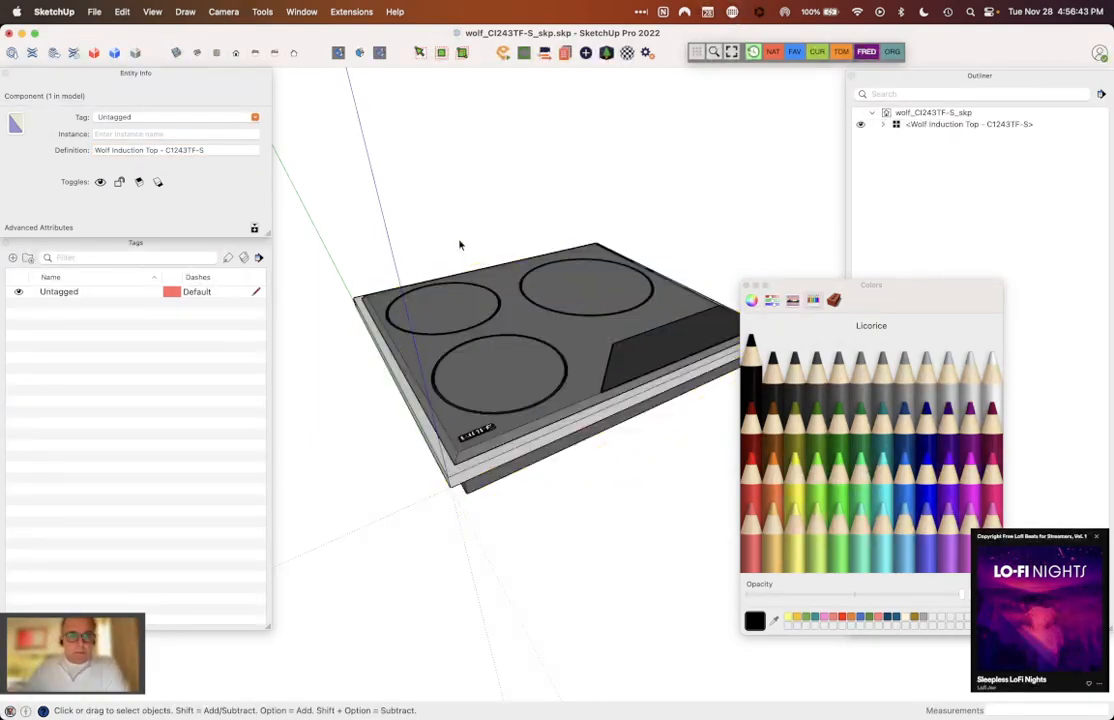
left_click(483, 304)
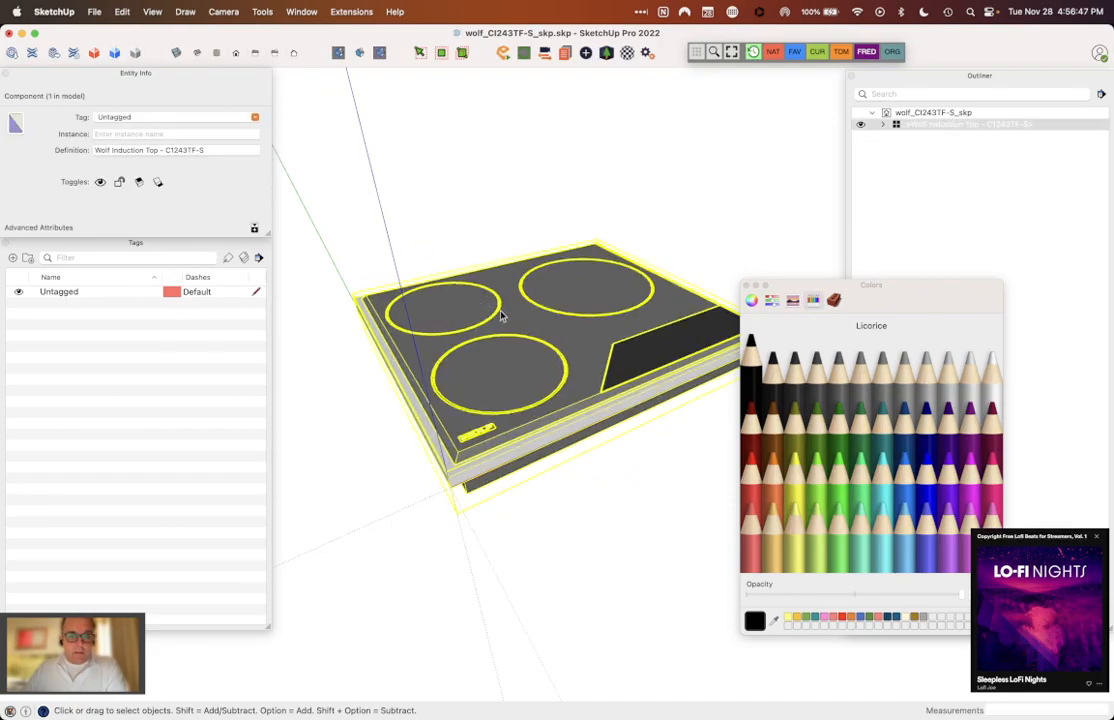
left_click(746, 285)
left_click_drag(122, 74, 0, 84)
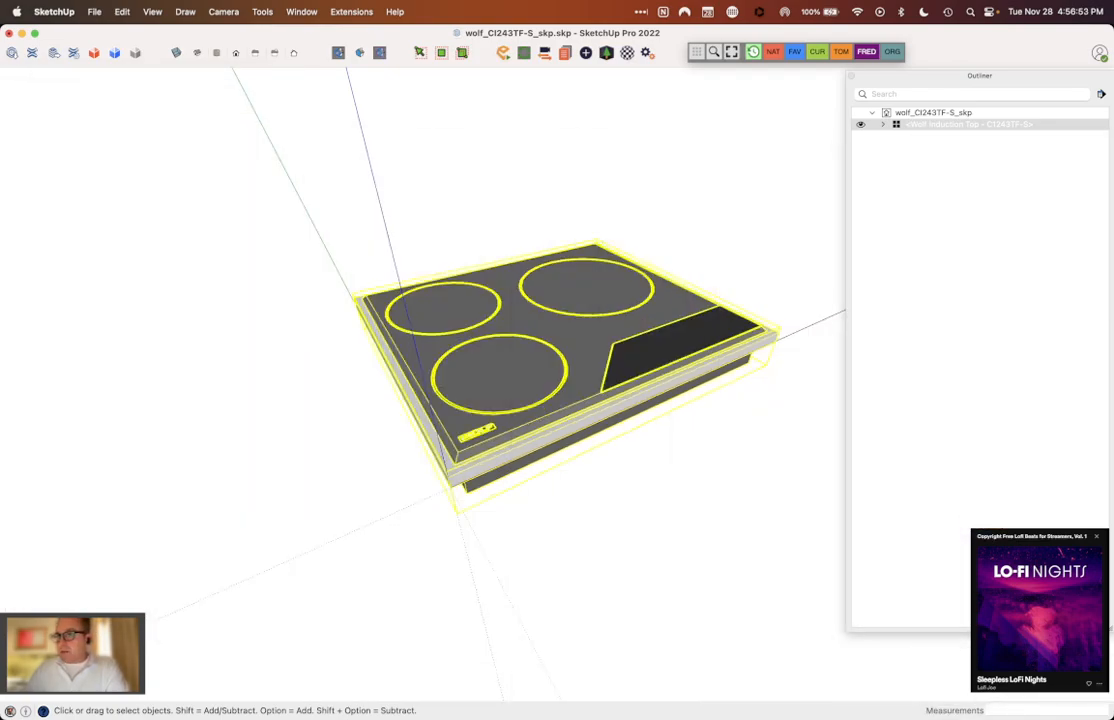
left_click_drag(927, 82, 1113, 84)
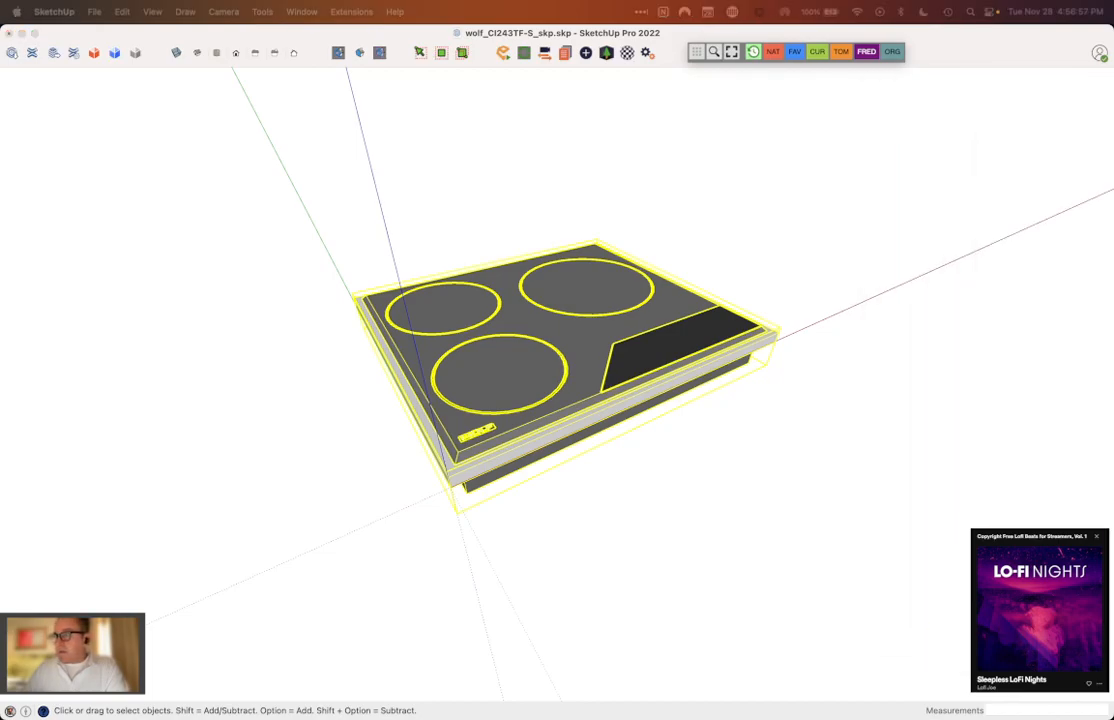
left_click(528, 225)
left_click(528, 225)
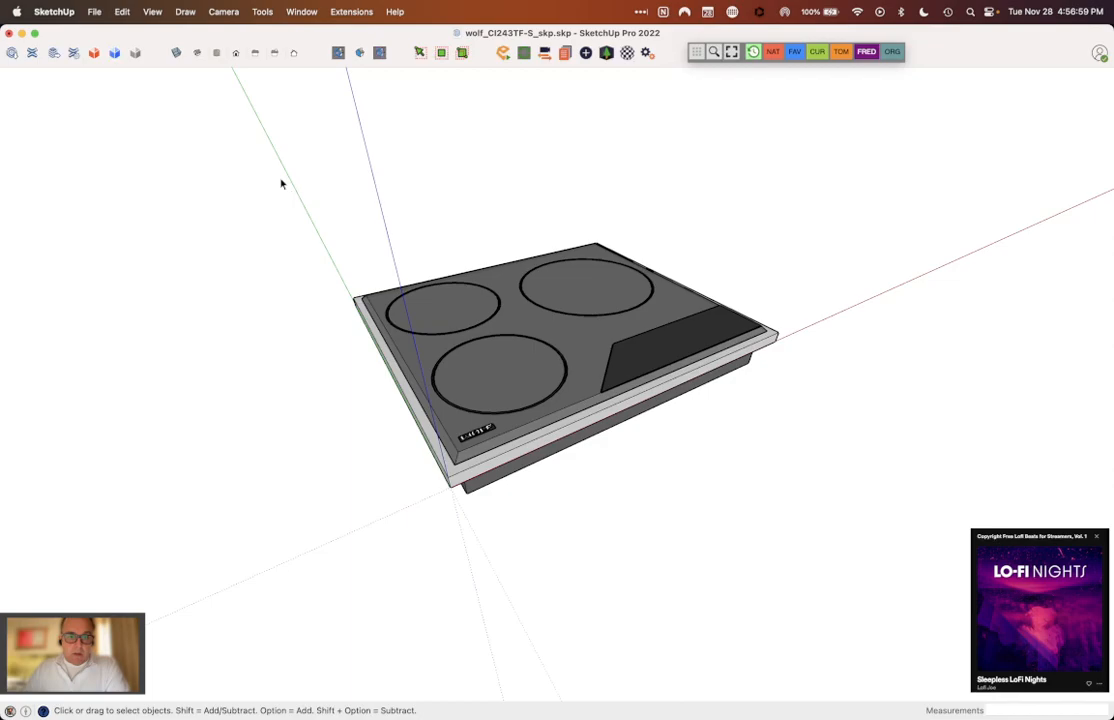
Step: Save the cooktop model, check its file in the 01 - Scope Documents folder in Finder, and return to SketchUp
left_click(94, 12)
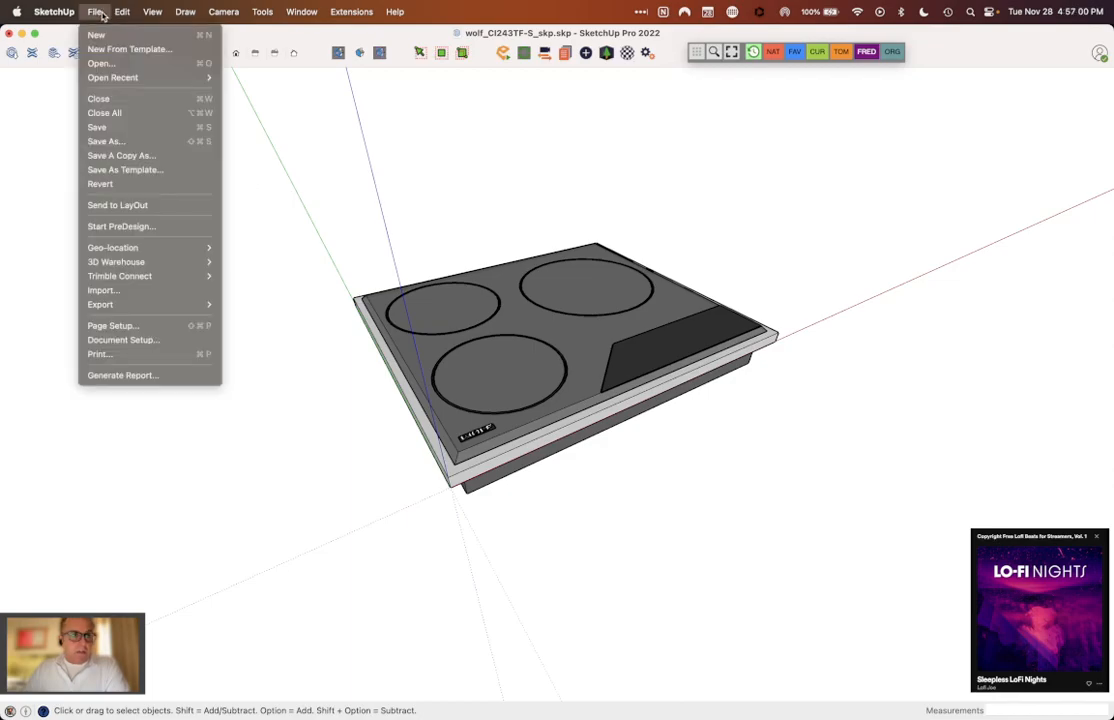
left_click(125, 127)
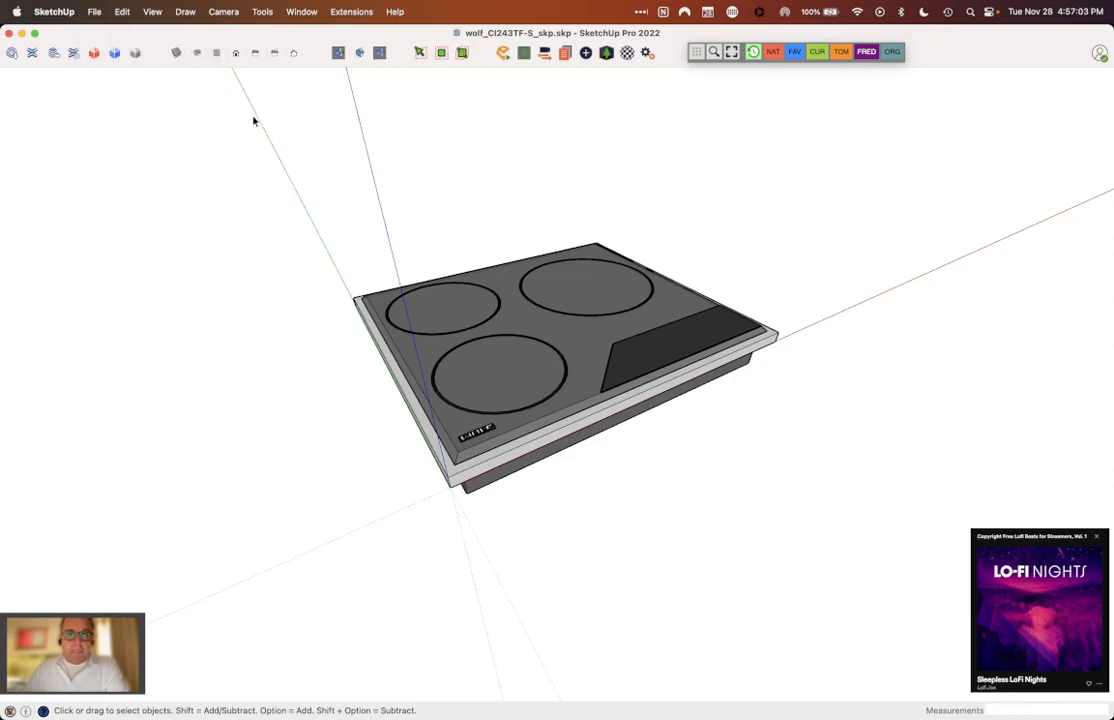
mouse_move(433, 703)
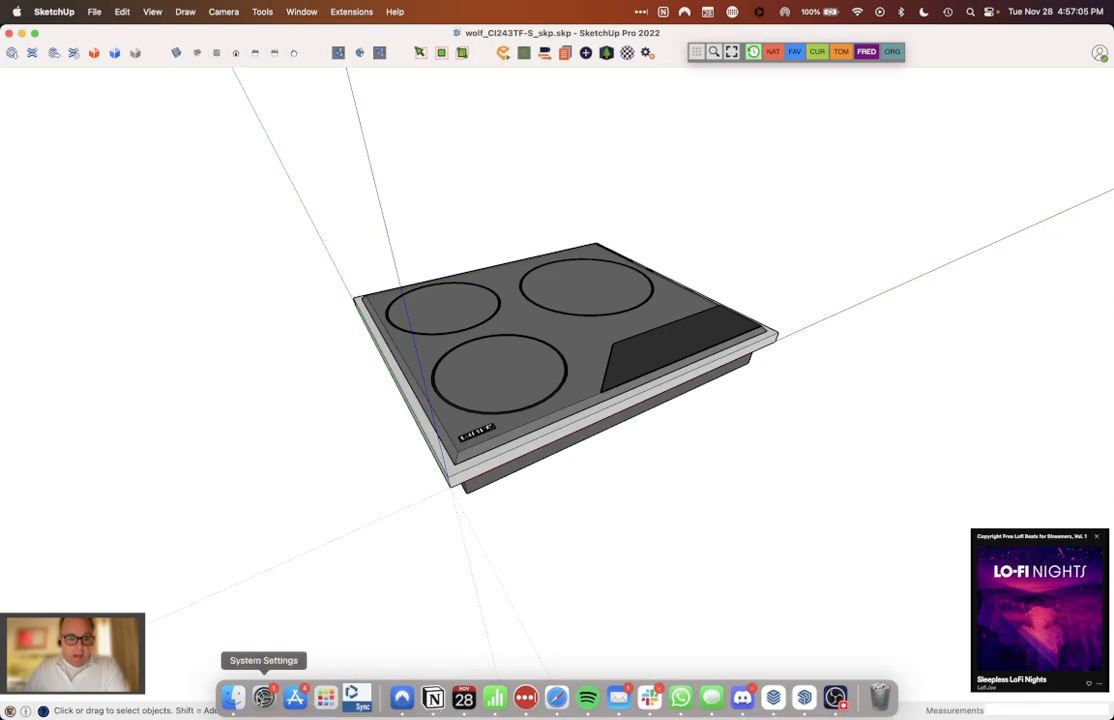
left_click(235, 698)
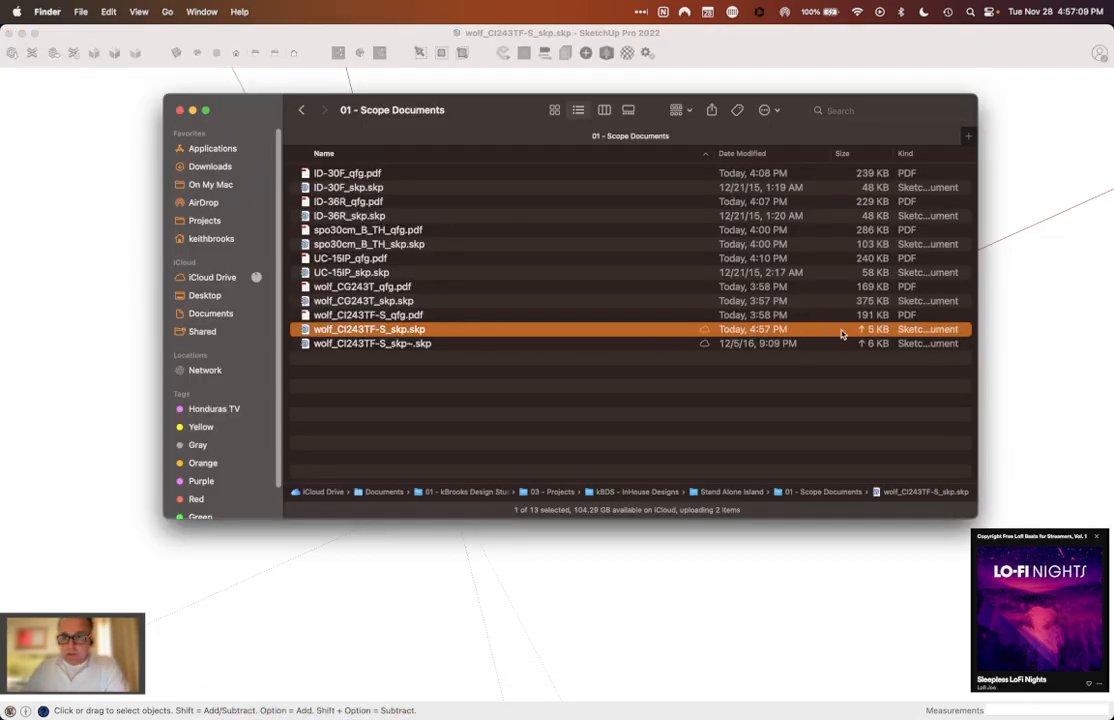
left_click(546, 642)
Step: Return to SketchUp and bring the Stand Alone Island - 8.22.2023 model window to the front
mouse_move(587, 700)
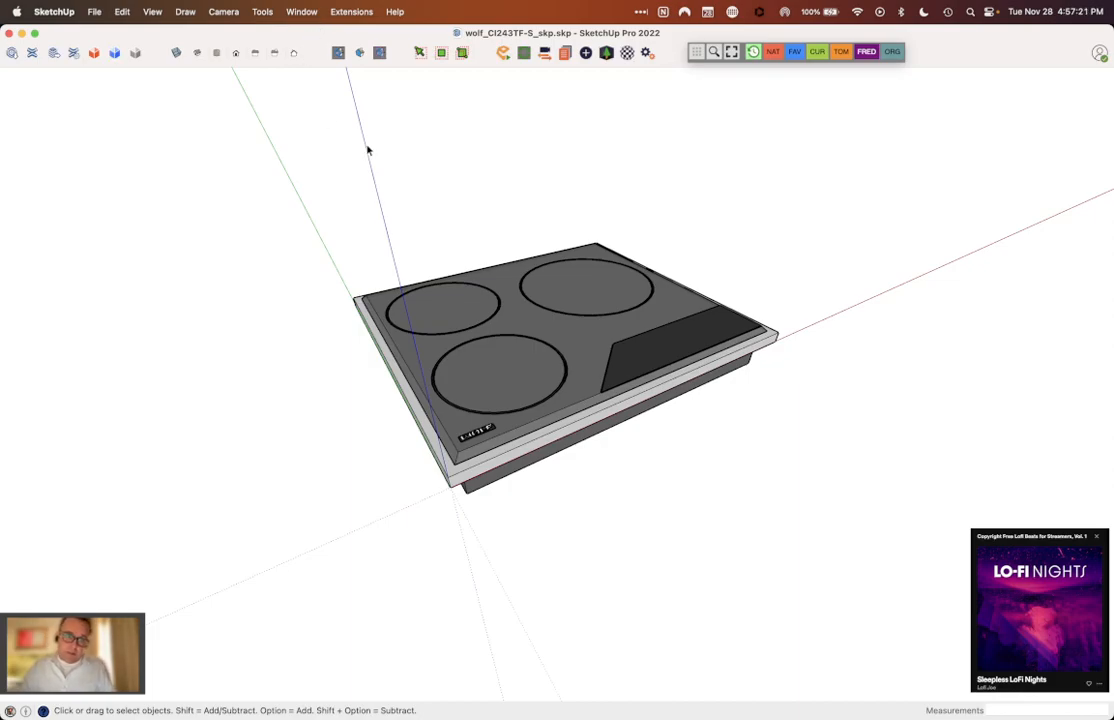
left_click(302, 11)
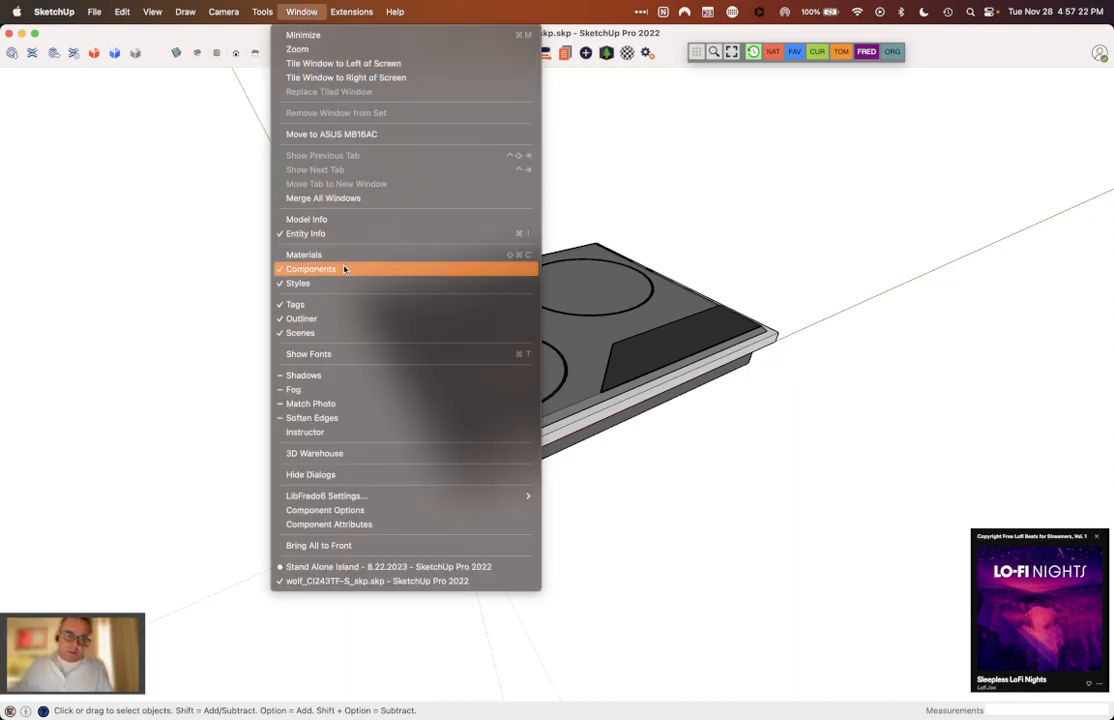
left_click(360, 581)
left_click(302, 11)
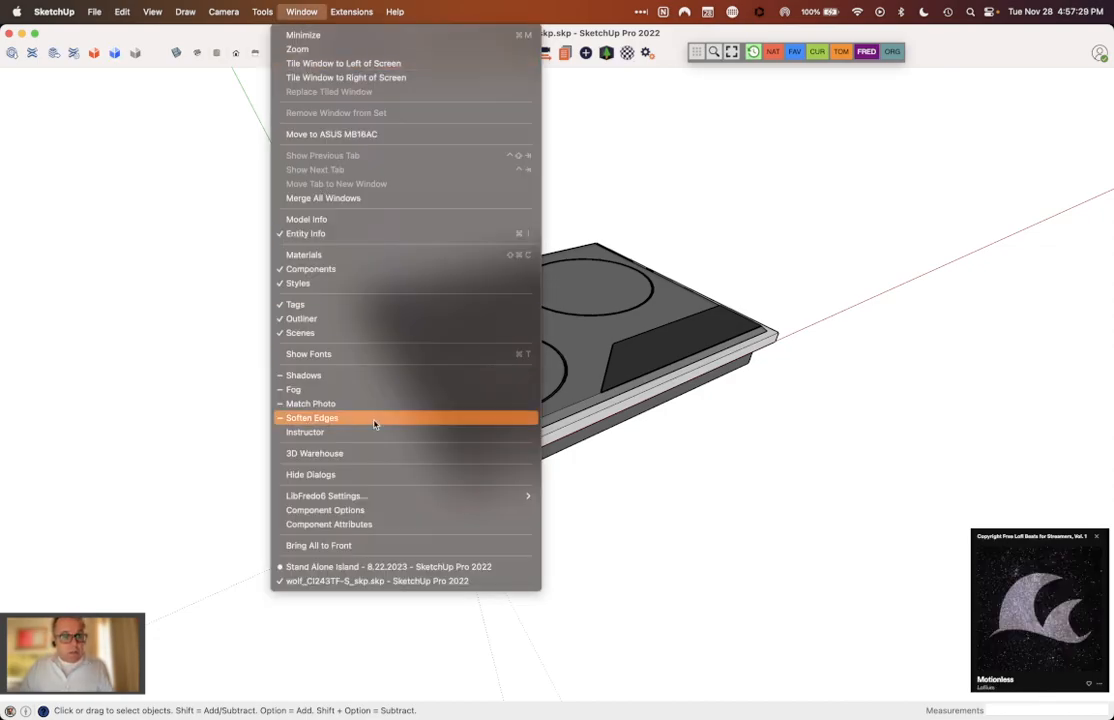
left_click(440, 567)
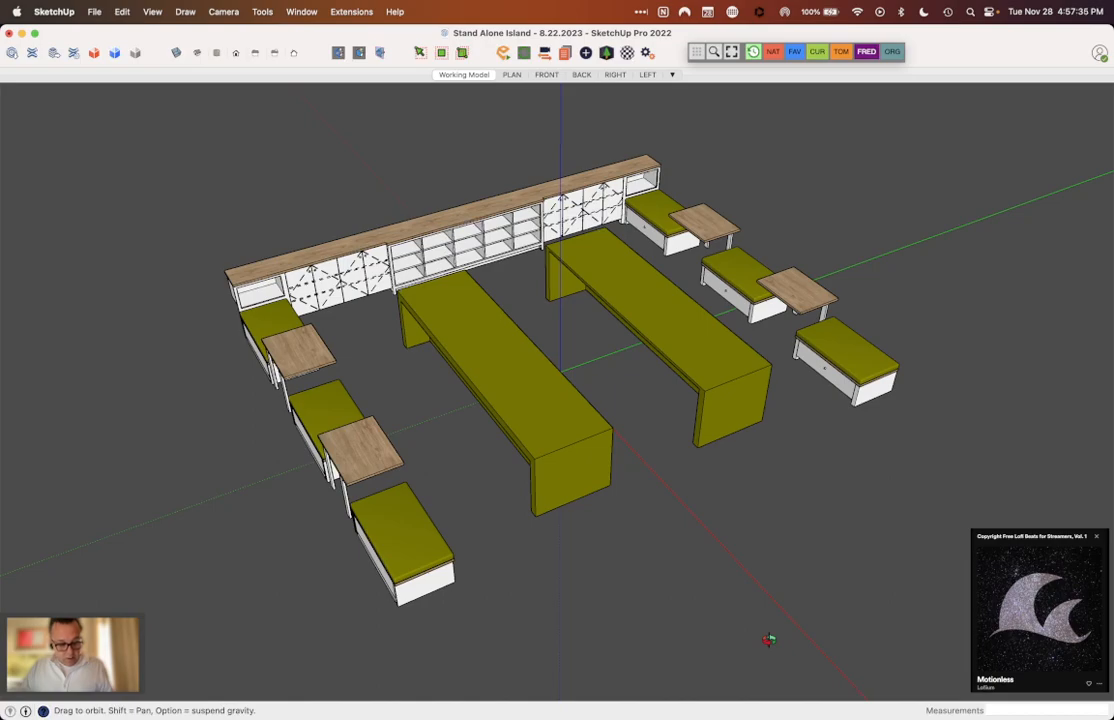
Step: Cycle between the open cooktop and Stand Alone Island model windows, ending on the Stand Alone Island model
key("super+grave")
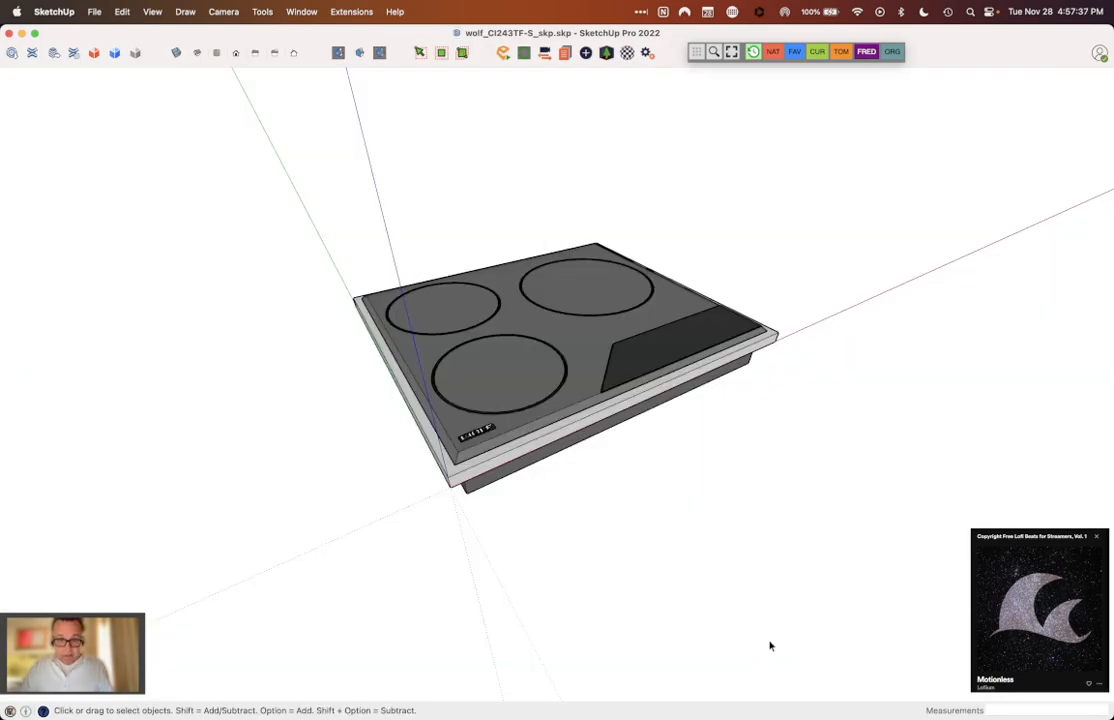
key("super+grave")
key("super+grave")
key("super+grave")
key("super+grave")
key("super+grave")
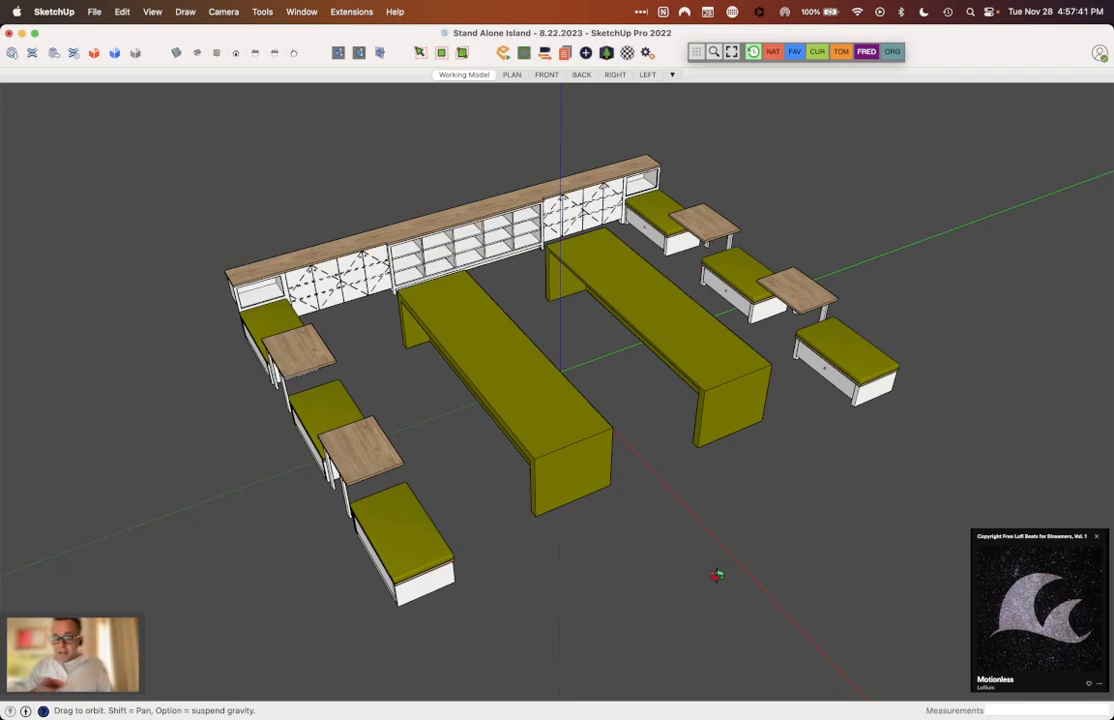
key("super+grave")
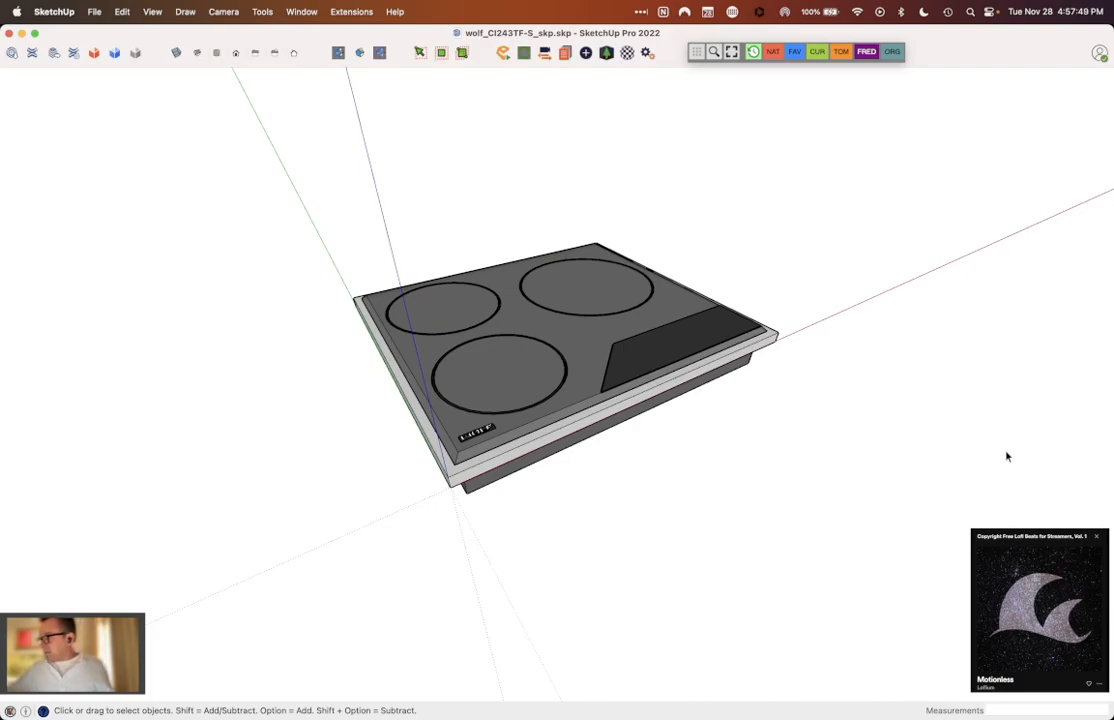
middle_click_drag(875, 424, 796, 395)
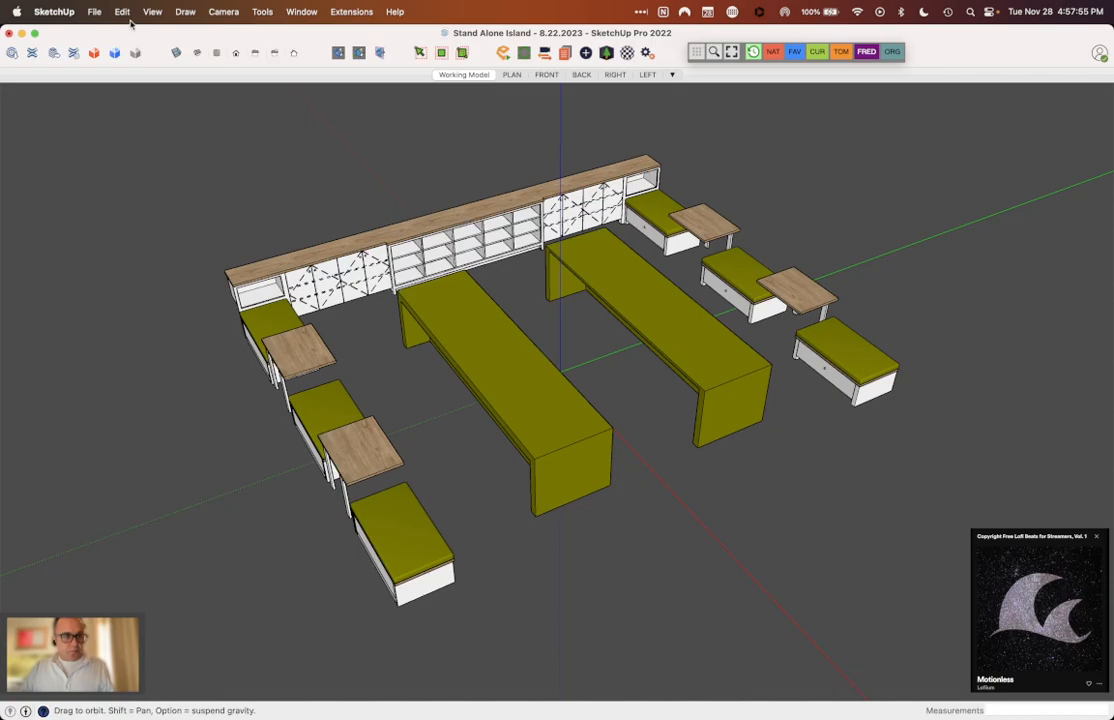
Step: Start an import into the model and browse to the 01 - Scope Documents folder of the Stand Alone Island project
left_click(94, 11)
left_click(163, 291)
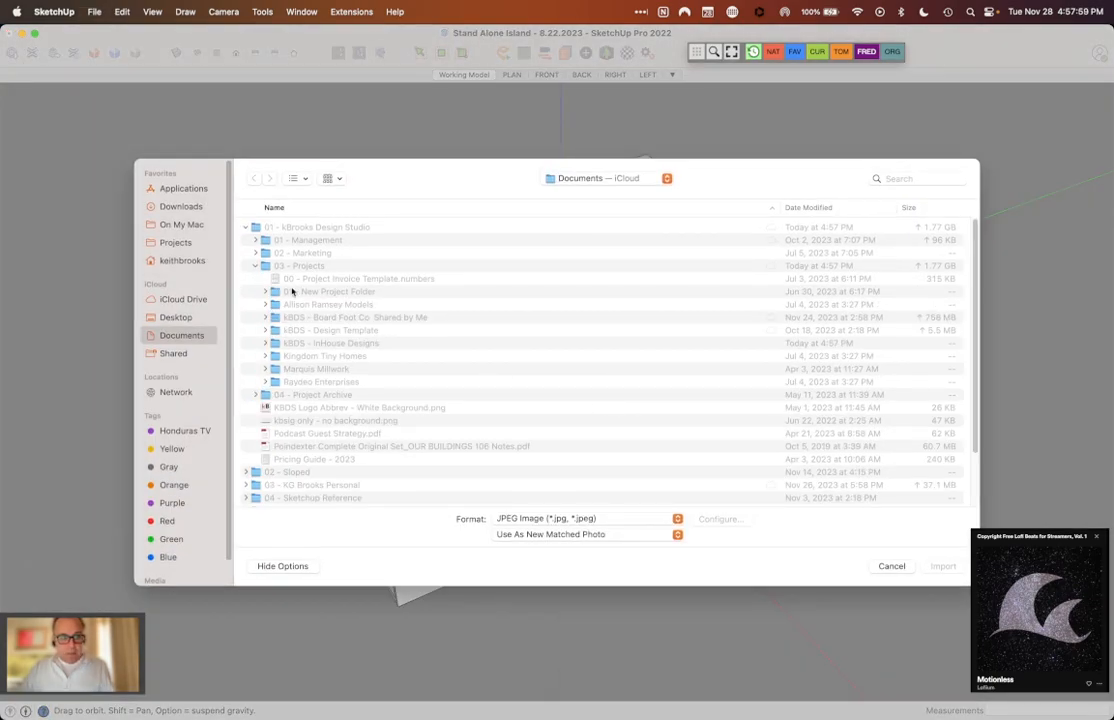
left_click(265, 265)
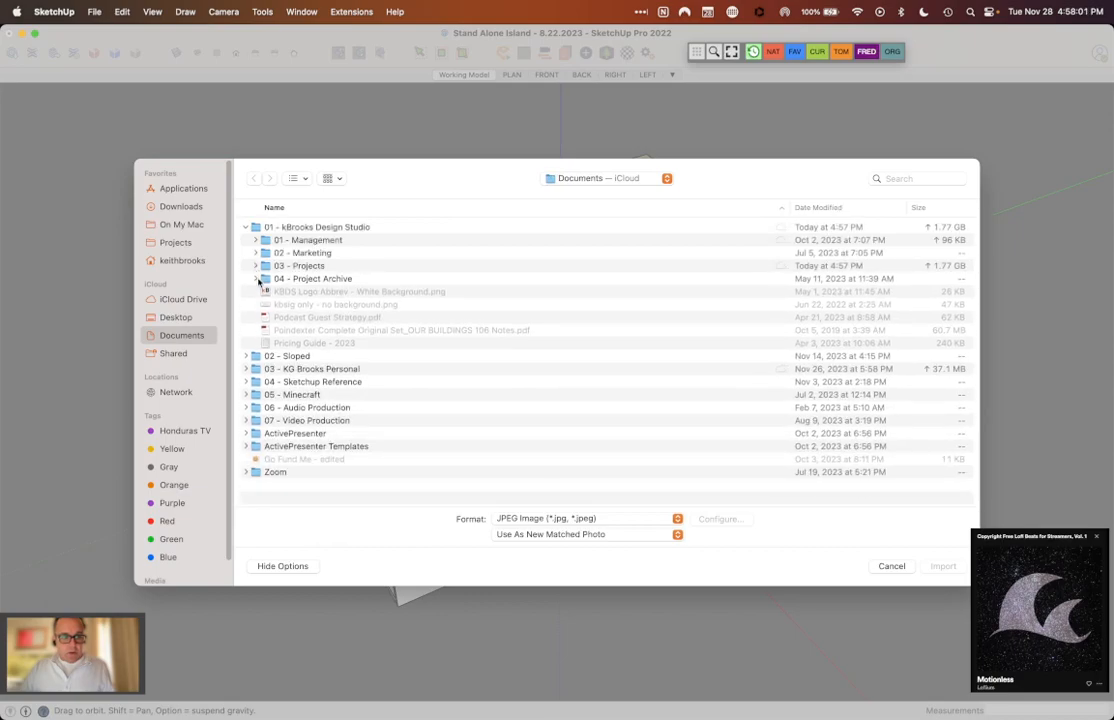
left_click(256, 266)
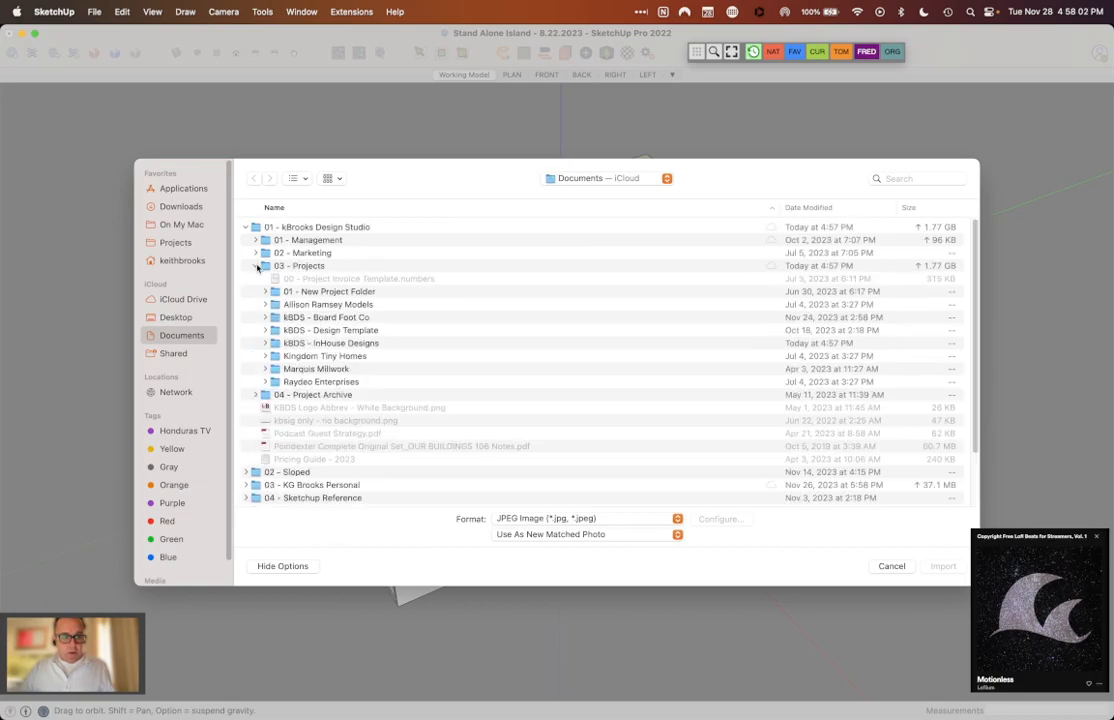
double_click(308, 344)
double_click(303, 344)
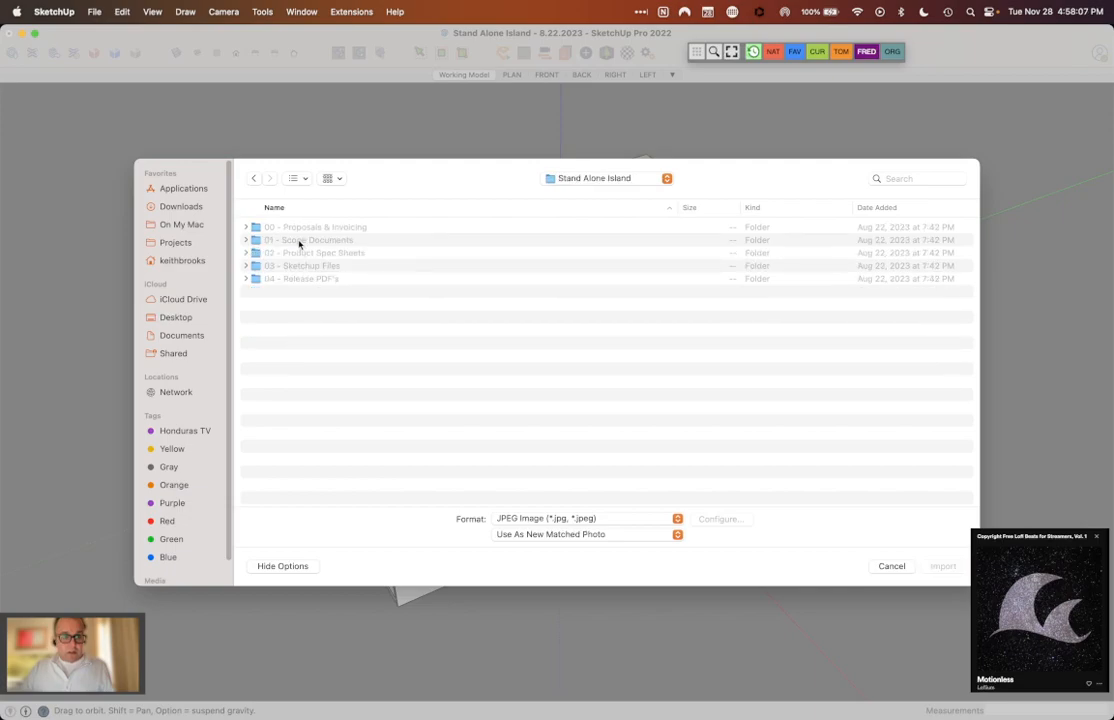
double_click(299, 241)
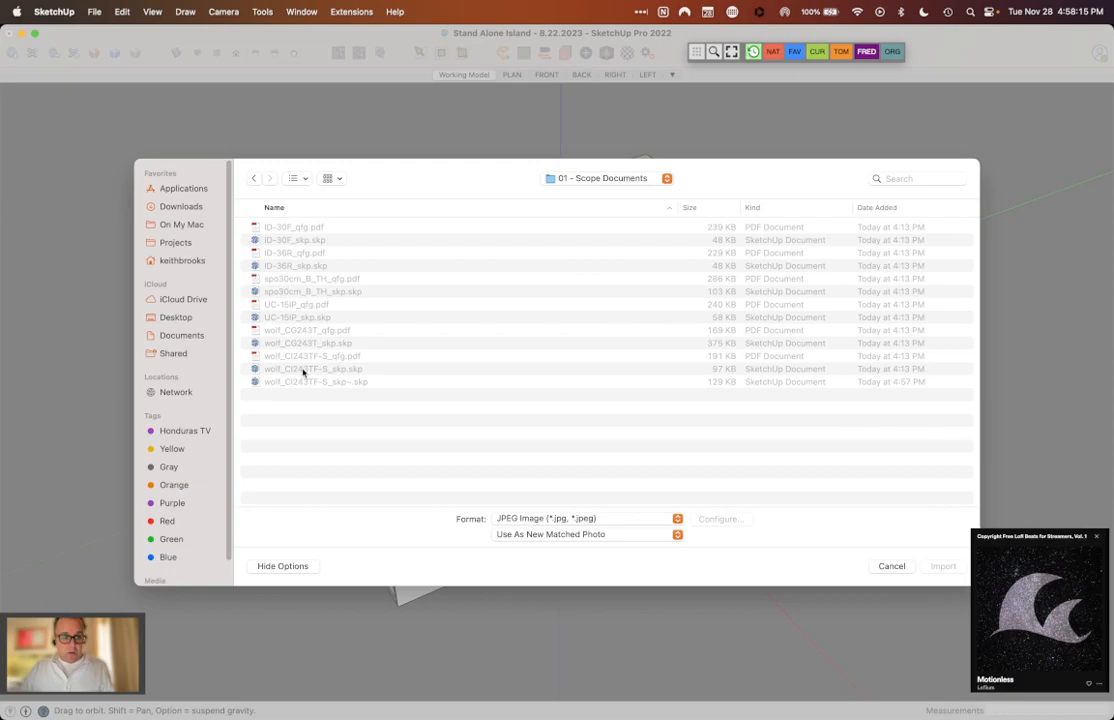
Step: Set the import format to SketchUp Files (*.skp), import wolf_CI243TF-S_skp.skp and place the cooktop at the model origin
left_click(670, 518)
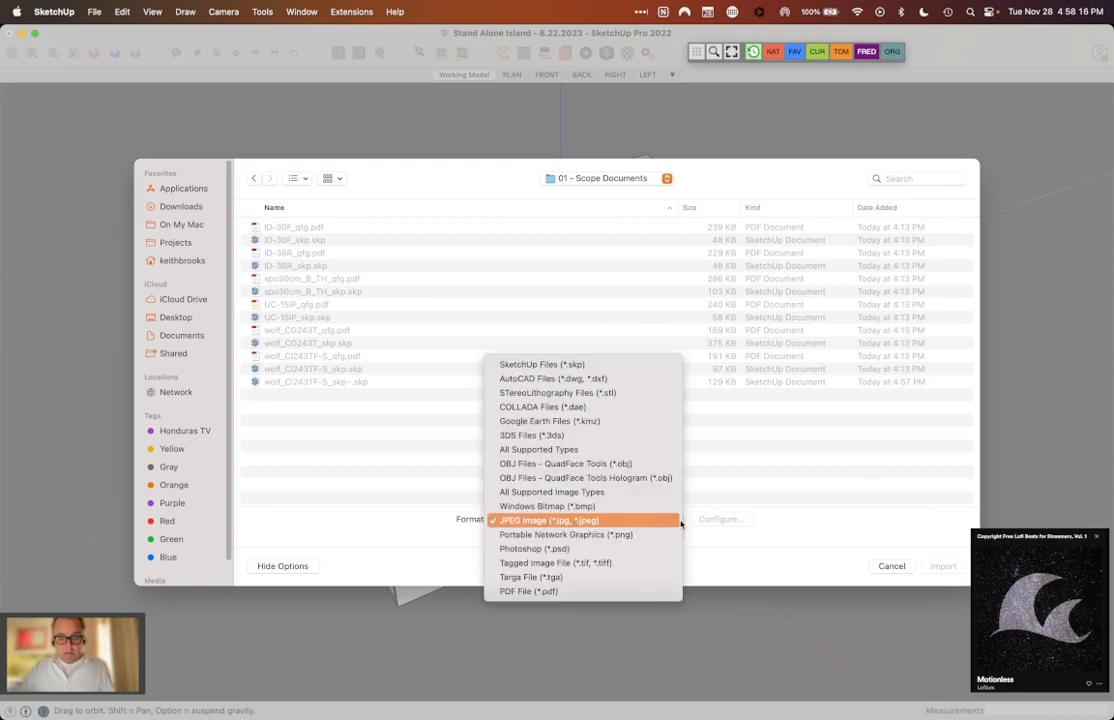
left_click(593, 365)
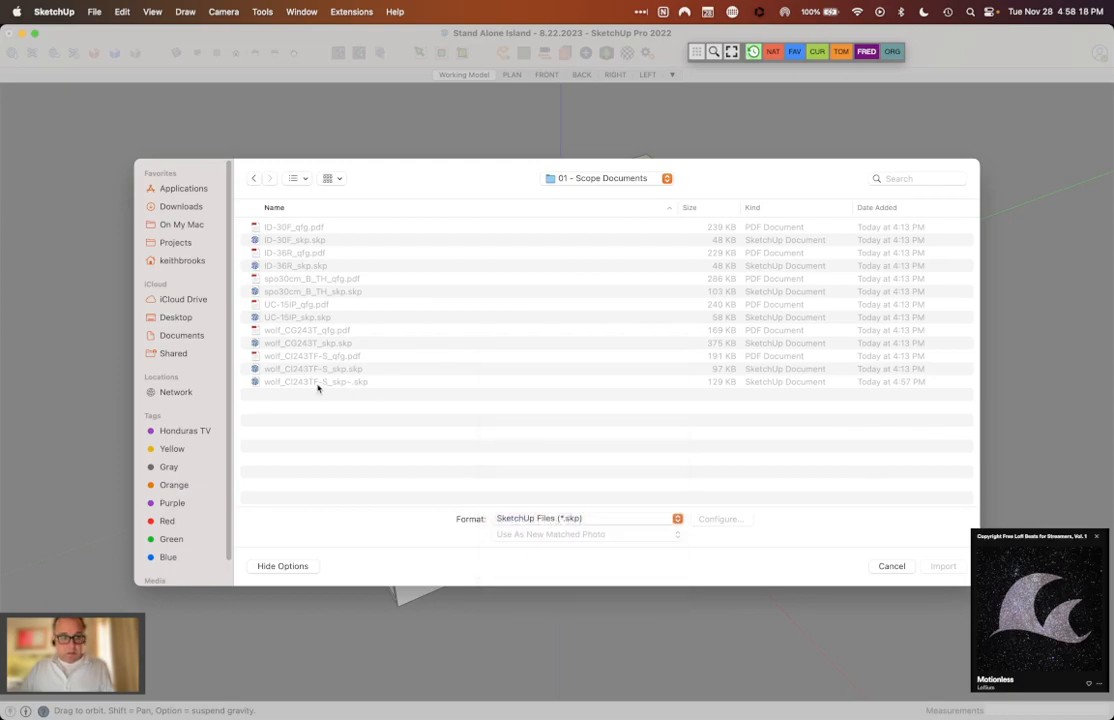
left_click(310, 369)
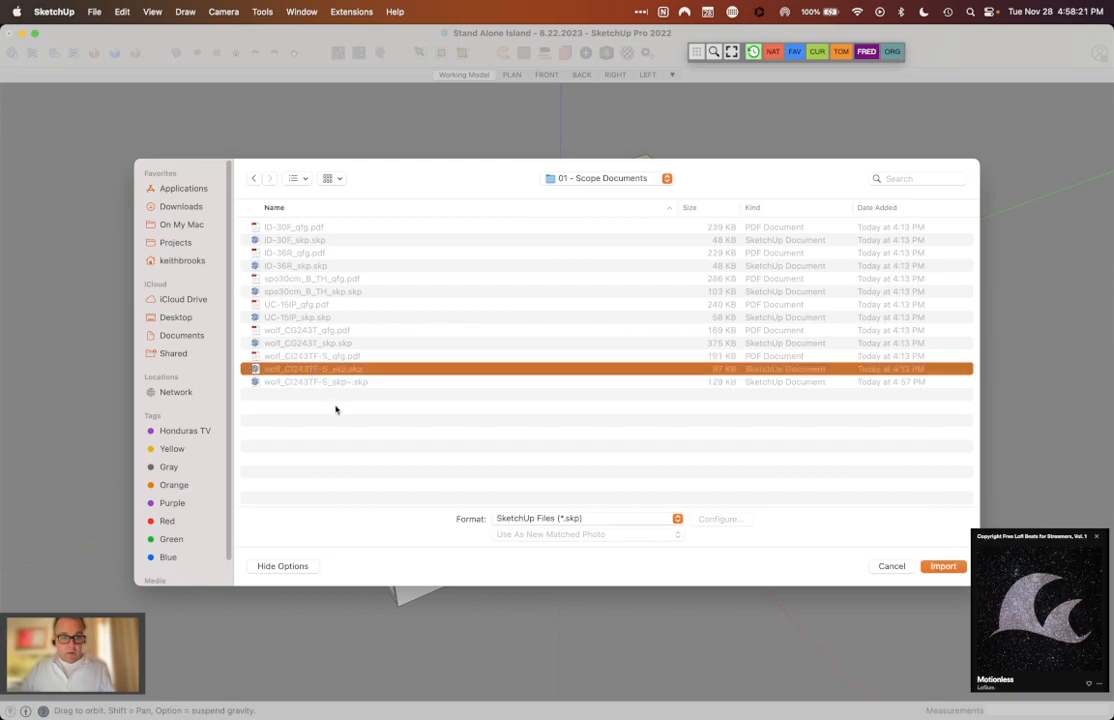
left_click(945, 566)
left_click(580, 360)
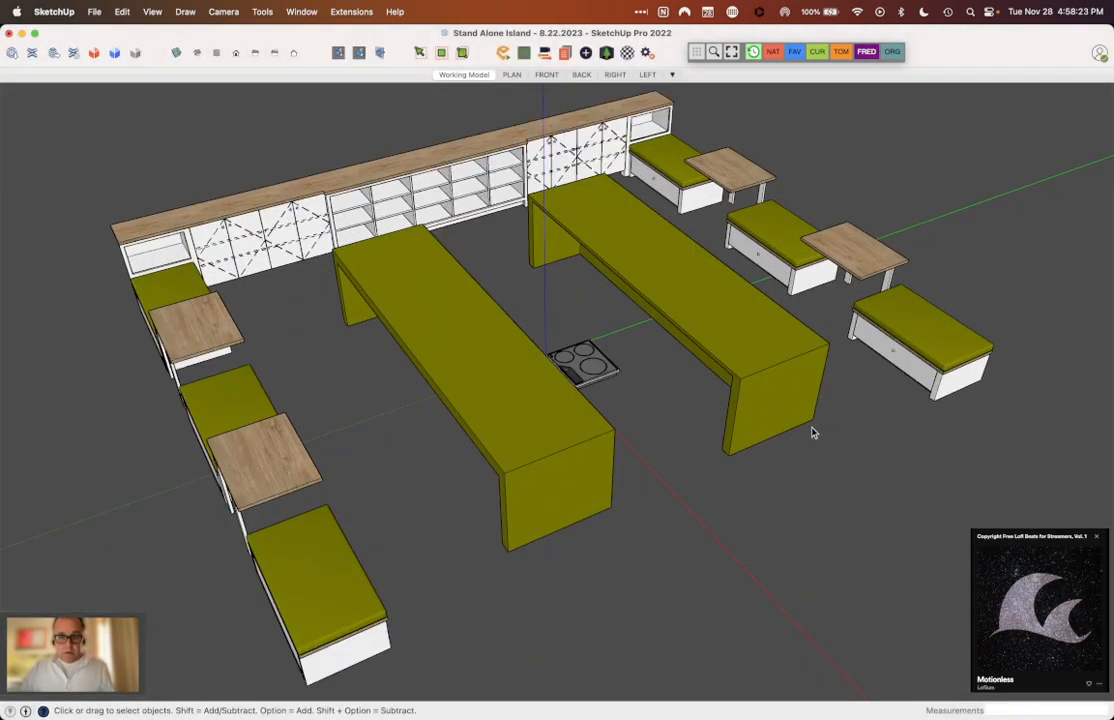
Step: Move the imported cooktop by its front corner from the origin onto the front edge of the facing island's countertop
scroll(620, 368, "up", 6)
left_click(480, 380)
middle_click_drag(480, 380, 546, 486)
key("q")
key("m")
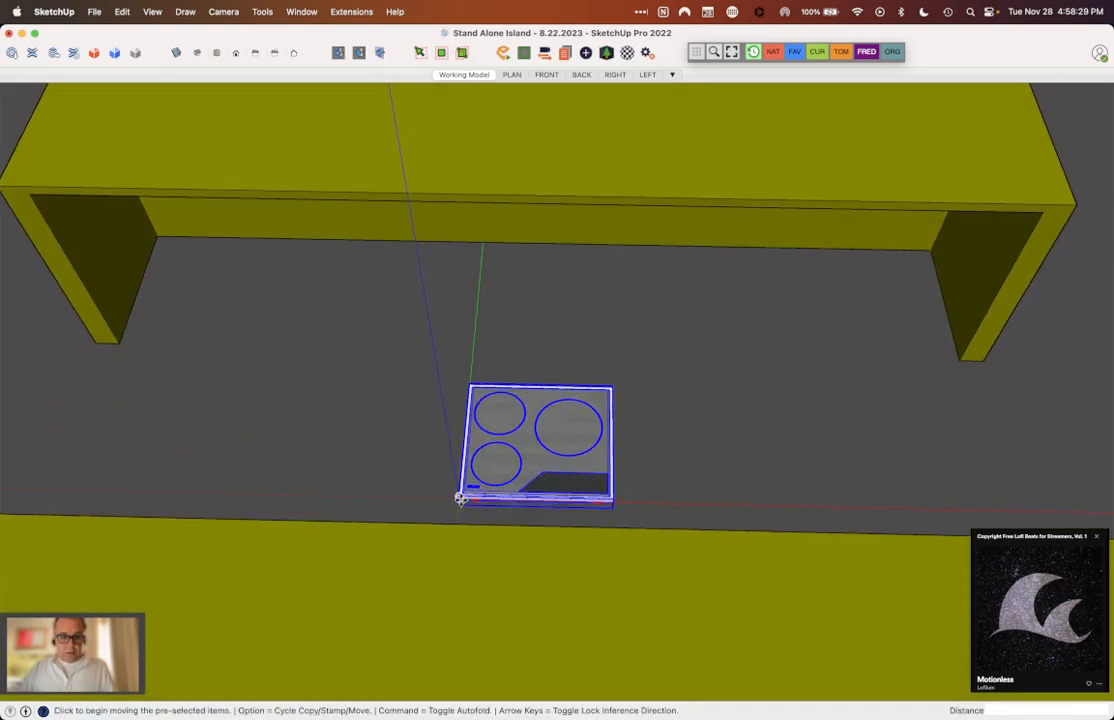
left_click(457, 497)
left_click(457, 190)
Step: Align the cooktop's flange with the island's countertop surface and move the cooktop back from the front edge along the green axis
middle_click_drag(528, 260, 233, 245)
scroll(233, 245, "down", 3)
scroll(432, 220, "up", 15)
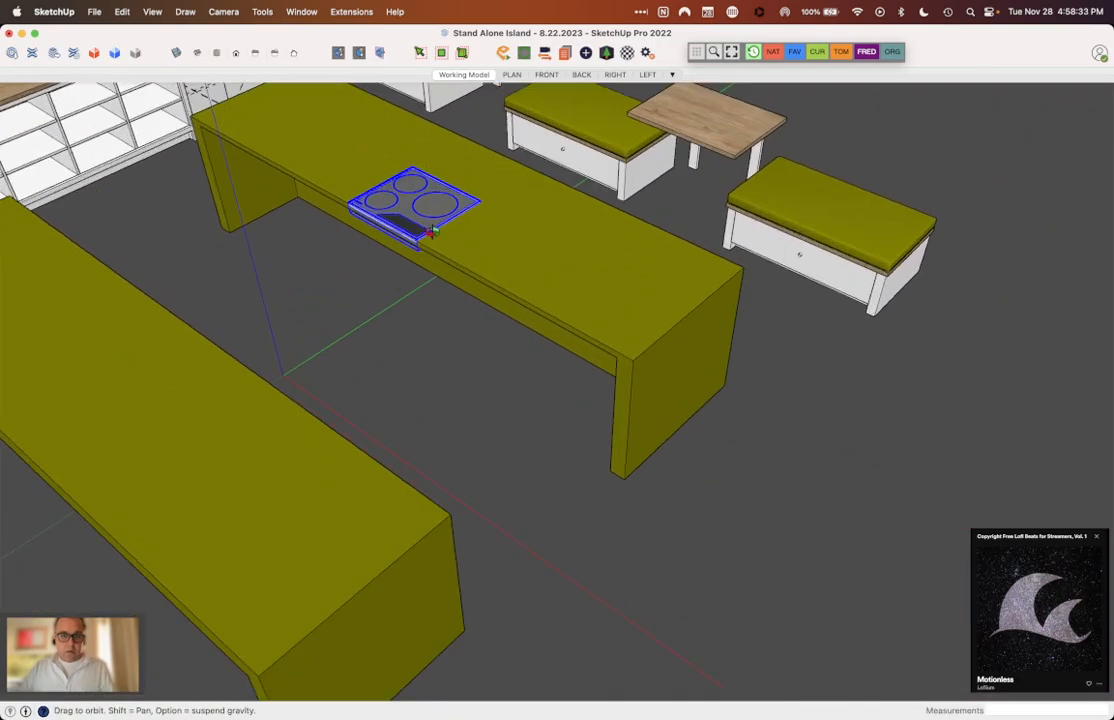
middle_click_drag(441, 275, 468, 259)
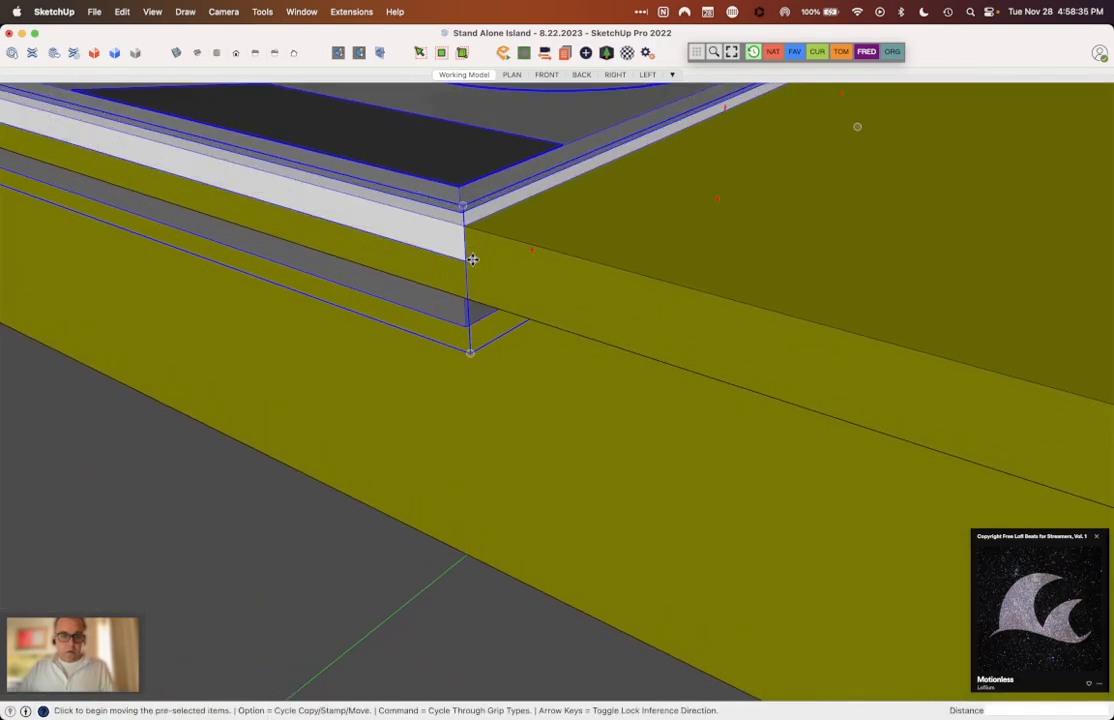
left_click(466, 245)
left_click(467, 228)
left_click(463, 227)
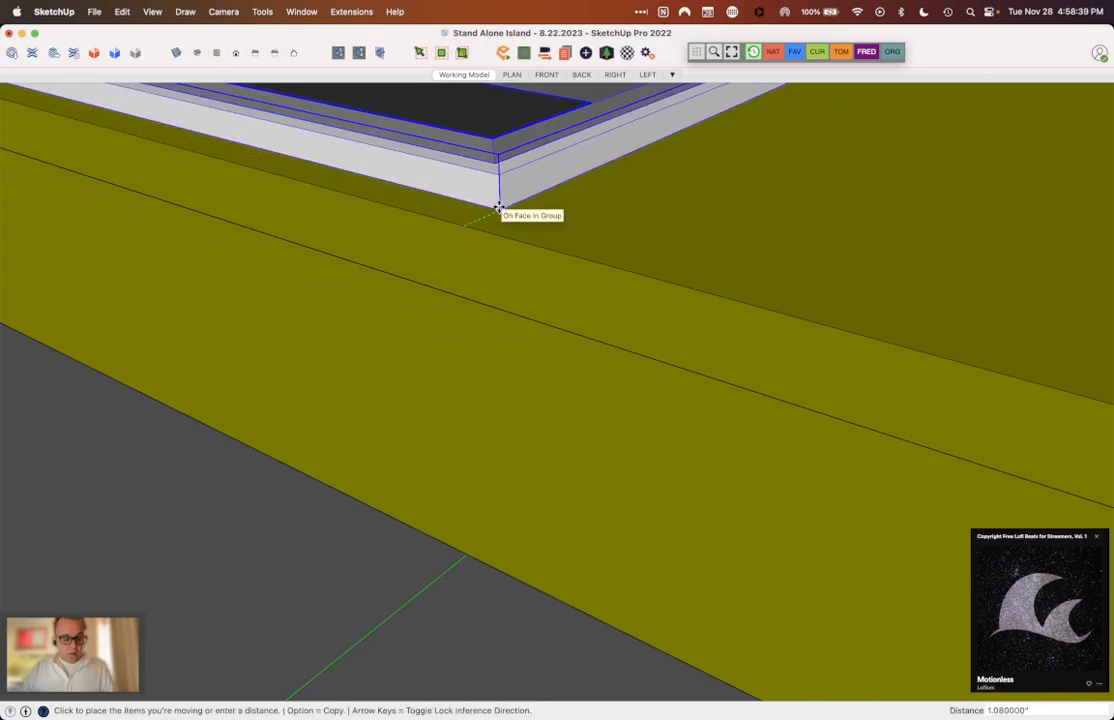
left_click(499, 208)
Step: Deselect the cooktop and check its placement on the island countertop from close up and from a distance
middle_click_drag(512, 211, 780, 298)
scroll(780, 298, "down", 6)
middle_click_drag(722, 443, 928, 487)
key("space")
left_click(788, 474)
scroll(660, 320, "up", 6)
scroll(420, 383, "down", 10)
middle_click_drag(435, 391, 229, 231)
scroll(579, 398, "down", 5)
mouse_move(579, 398)
middle_mouse_down()
mouse_move(485, 390)
mouse_move(428, 462)
mouse_move(527, 331)
mouse_move(562, 375)
mouse_move(598, 389)
middle_mouse_up()
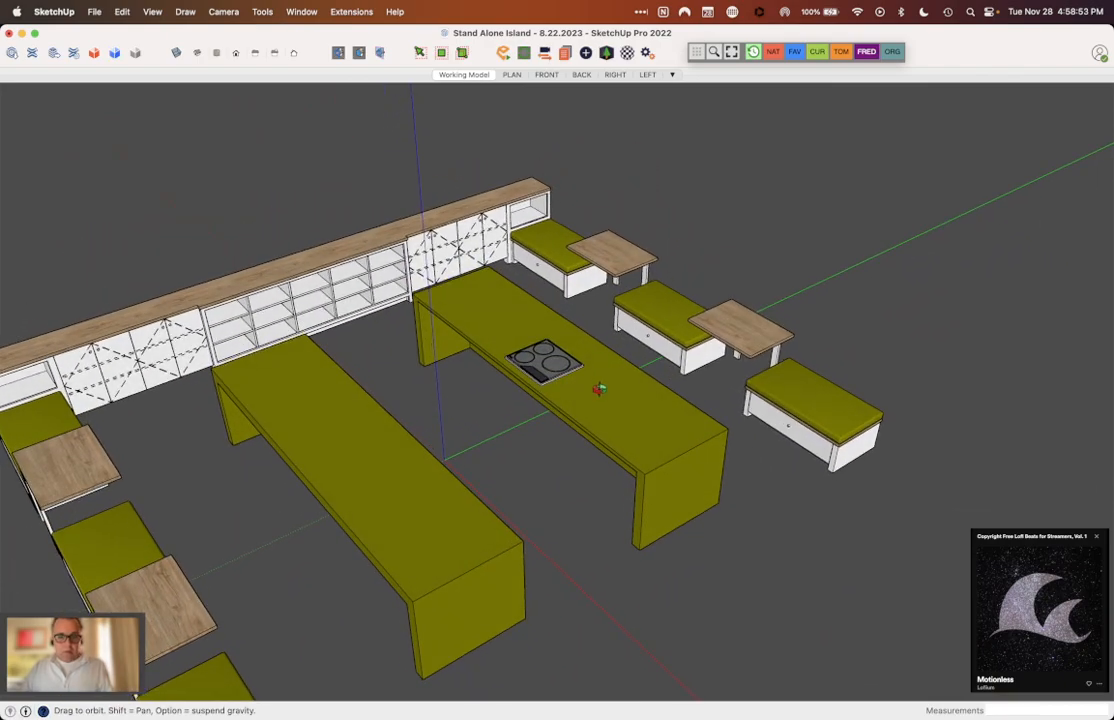
Step: Switch to Finder, open wolf_CG243T_skp.skp from the 01 - Scope Documents folder in SketchUp, and dismiss the version warning
key("super+Tab")
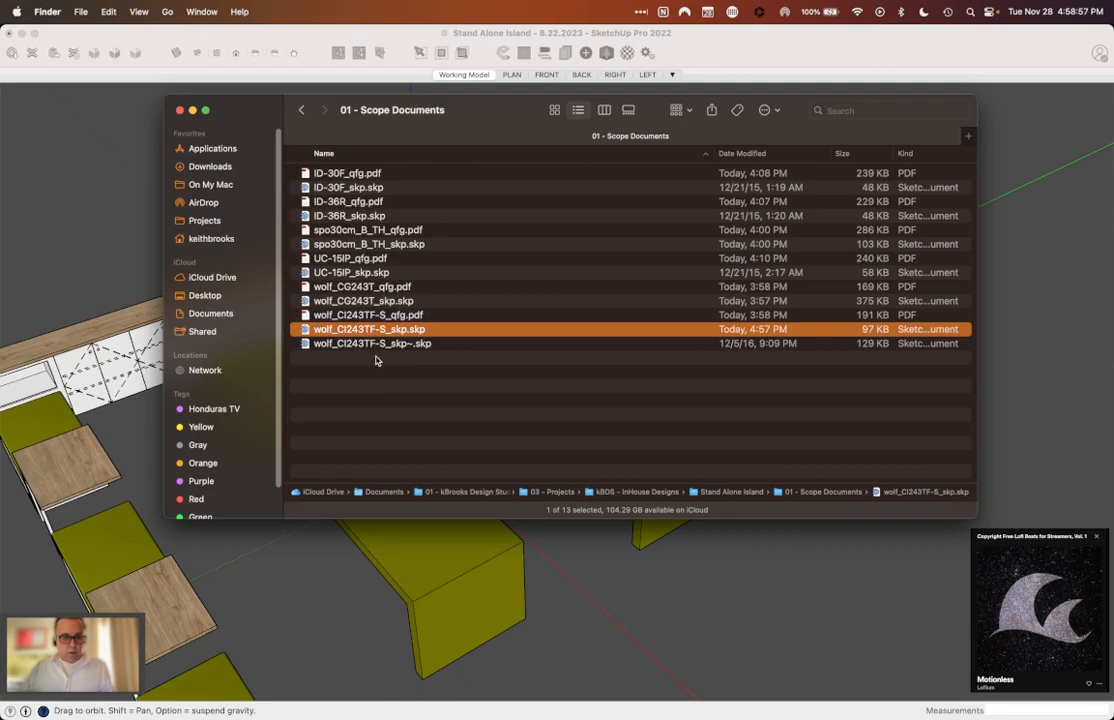
left_click(351, 154)
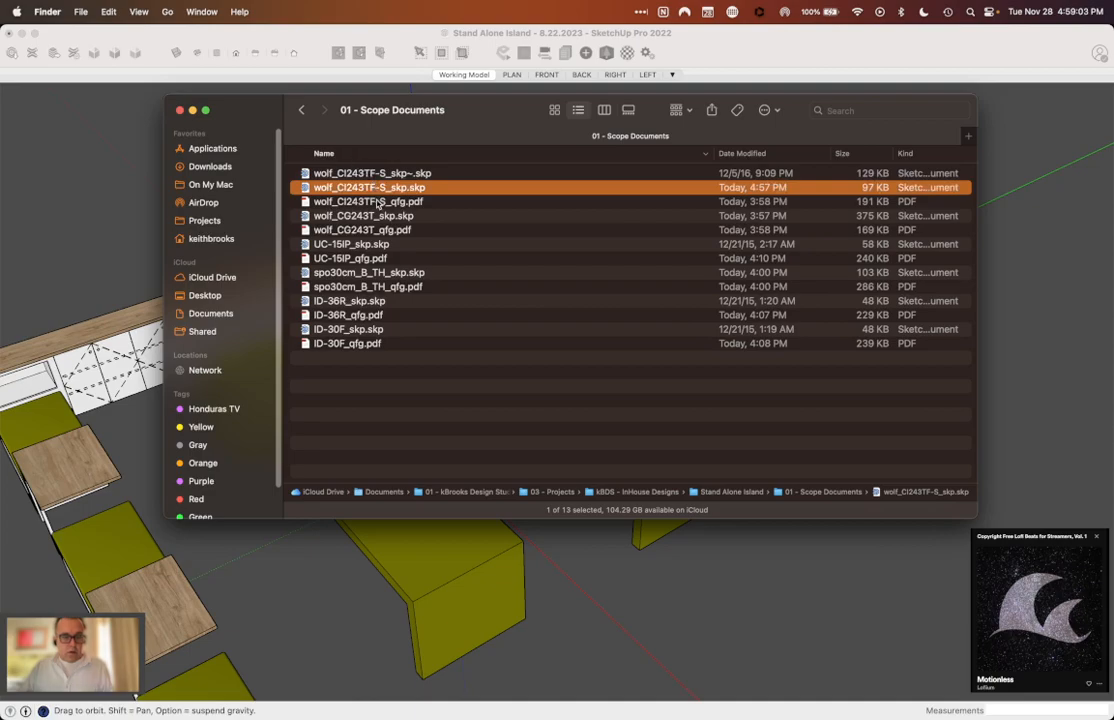
left_click(358, 155)
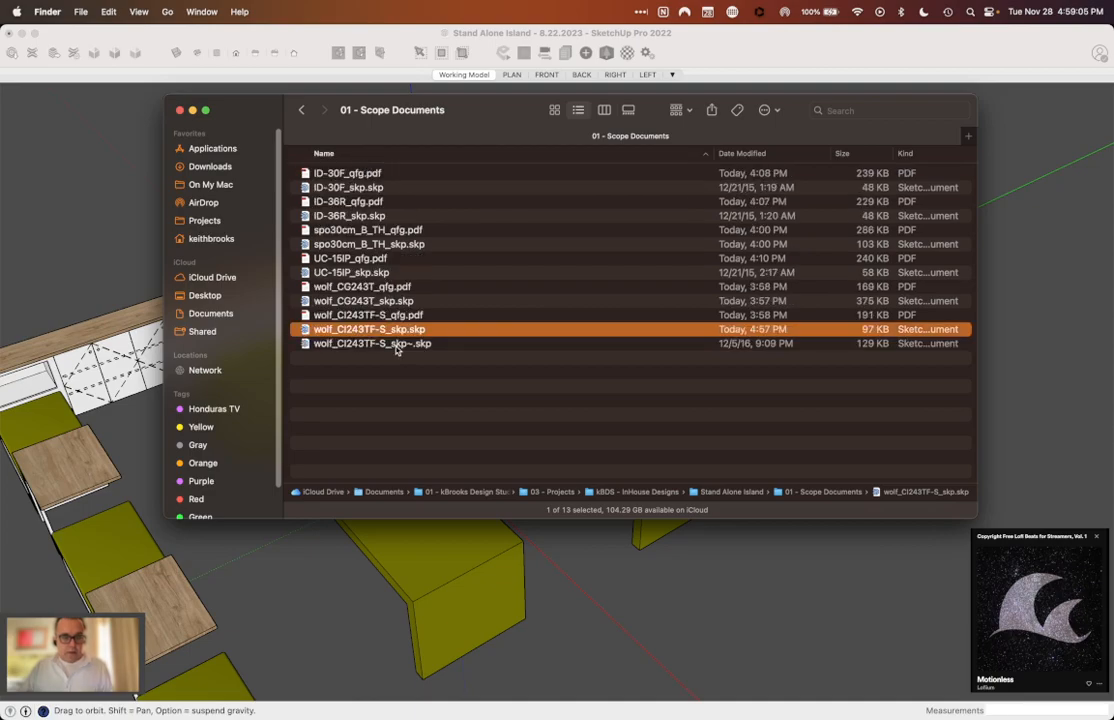
double_click(369, 301)
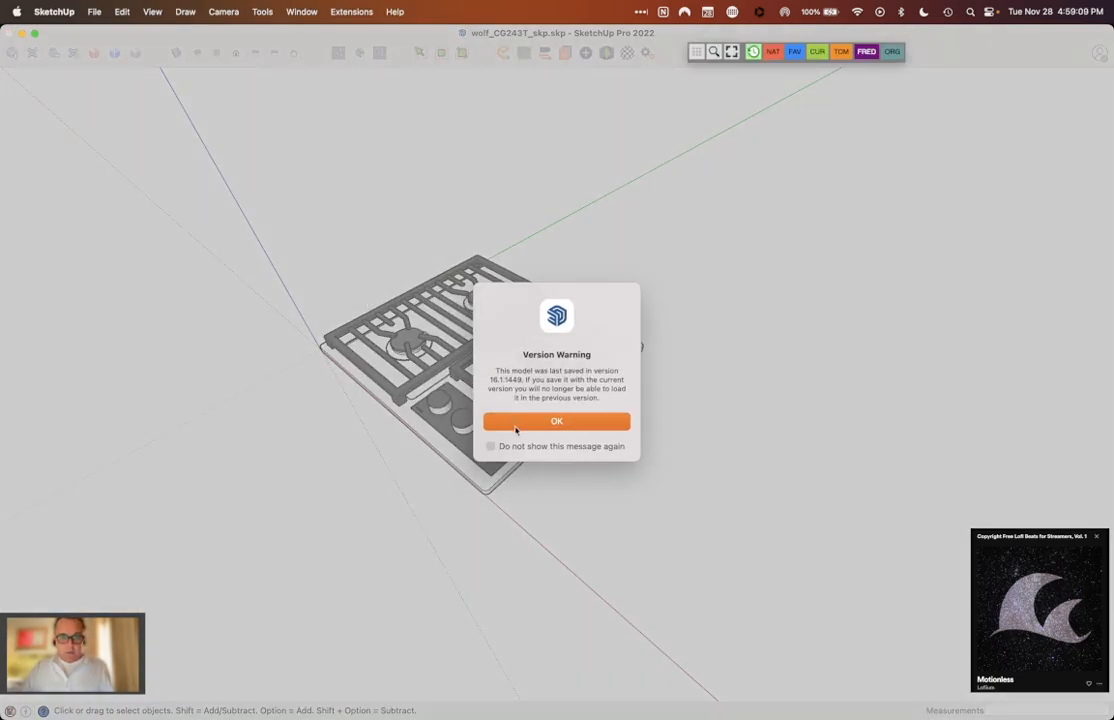
left_click(515, 424)
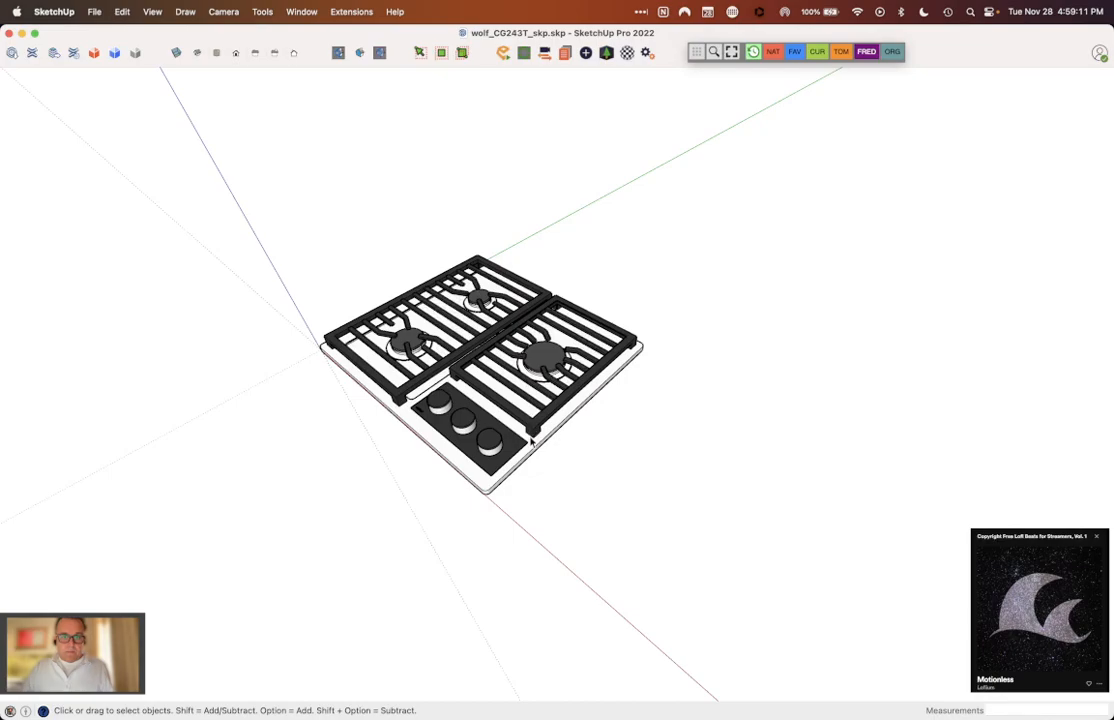
Step: Select the CG243T gas cooktop component and bring the Entity Info, Tags and Outliner windows beside the model
left_click(531, 440)
middle_click_drag(531, 440, 800, 430)
left_click(644, 473)
scroll(644, 473, "up", 3)
middle_click_drag(512, 438, 549, 318)
left_click(549, 318)
scroll(629, 366, "down", 2)
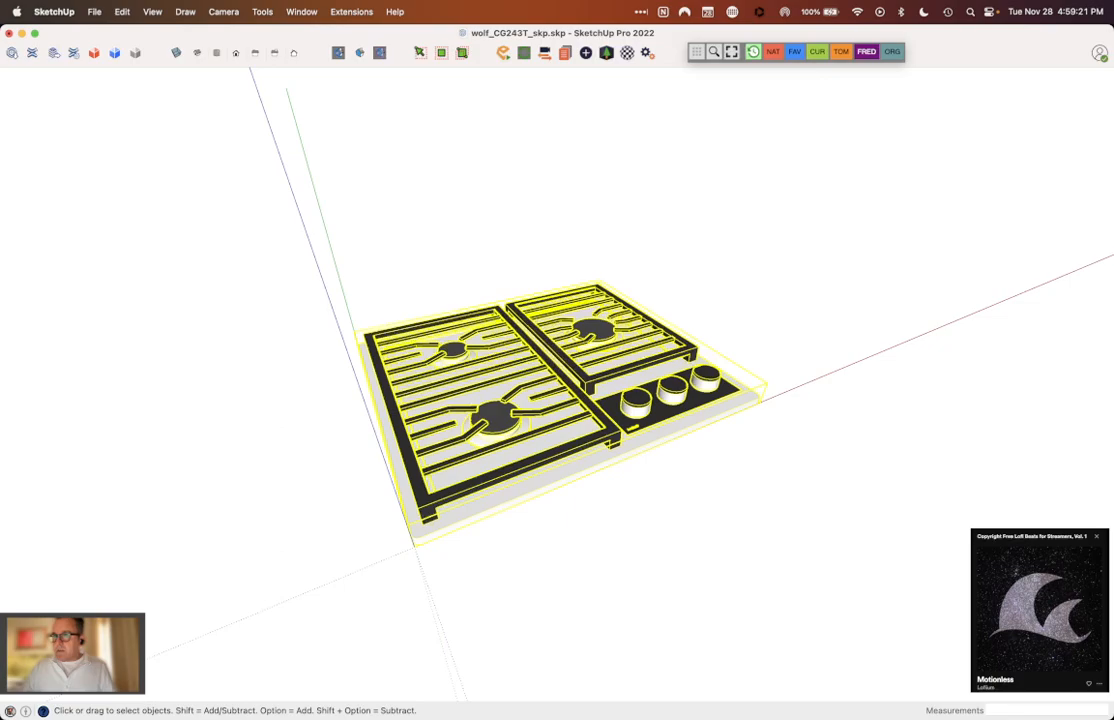
left_click_drag(808, 99, 85, 80)
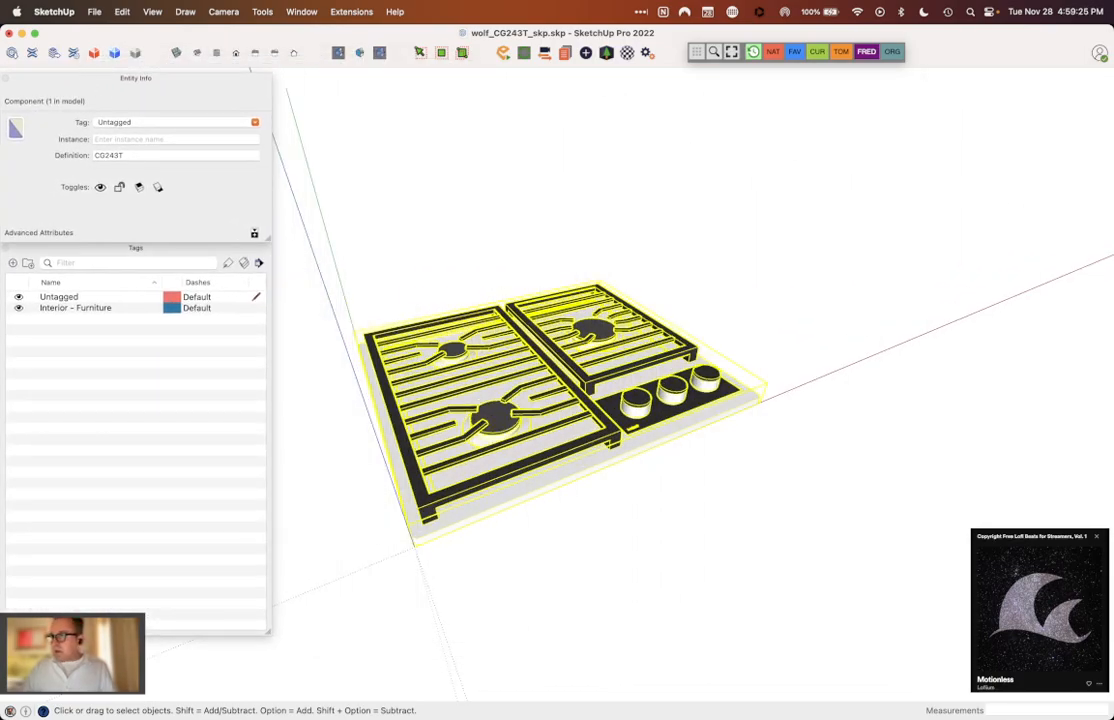
left_click_drag(1112, 55, 917, 88)
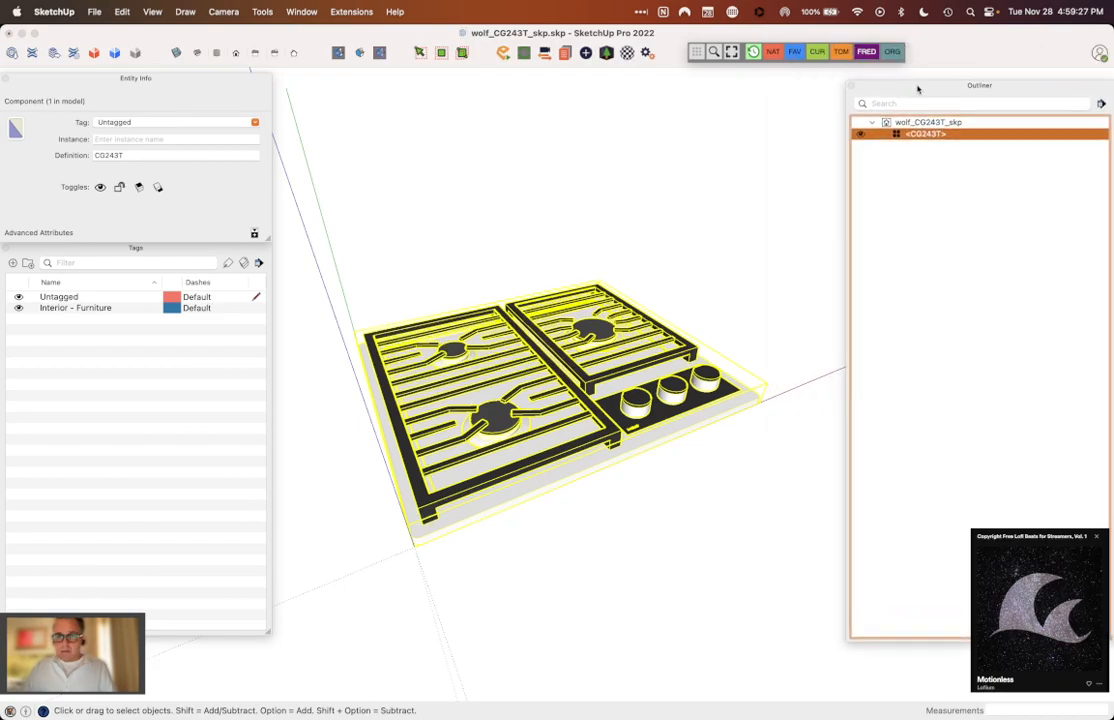
Step: Inside the CG243T component, set the single-burner grate frame's geometry to Untagged and make it a group
triple_click(598, 383)
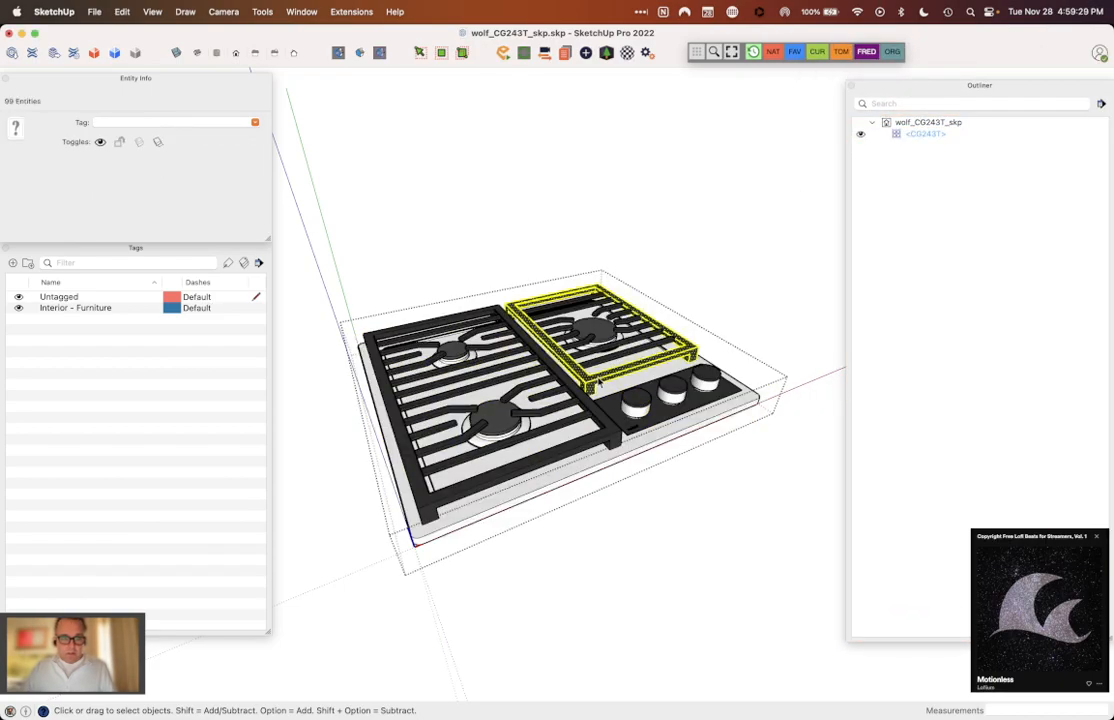
triple_click(598, 383)
left_click(255, 122)
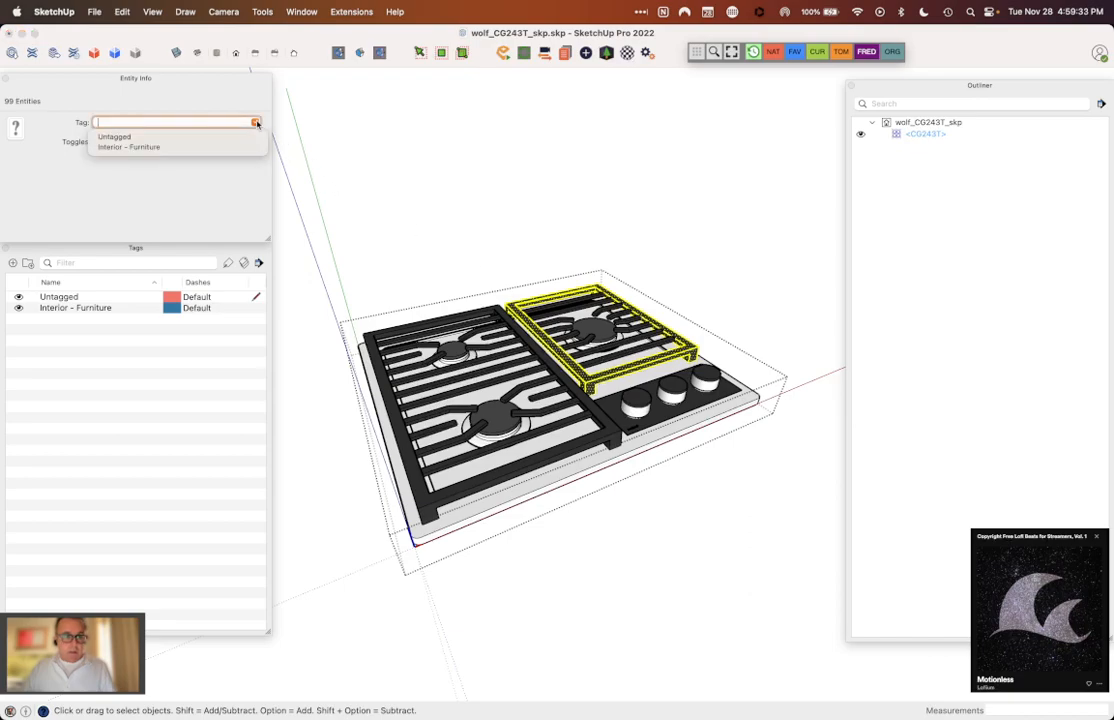
left_click(231, 136)
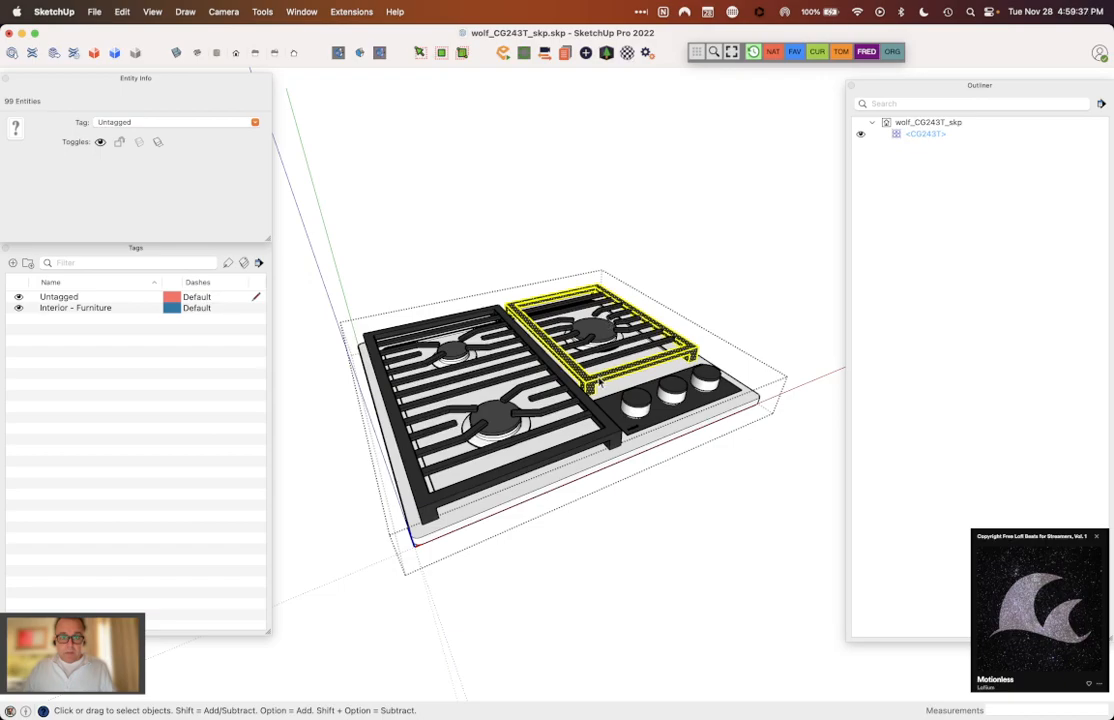
right_click(600, 382)
left_click(629, 492)
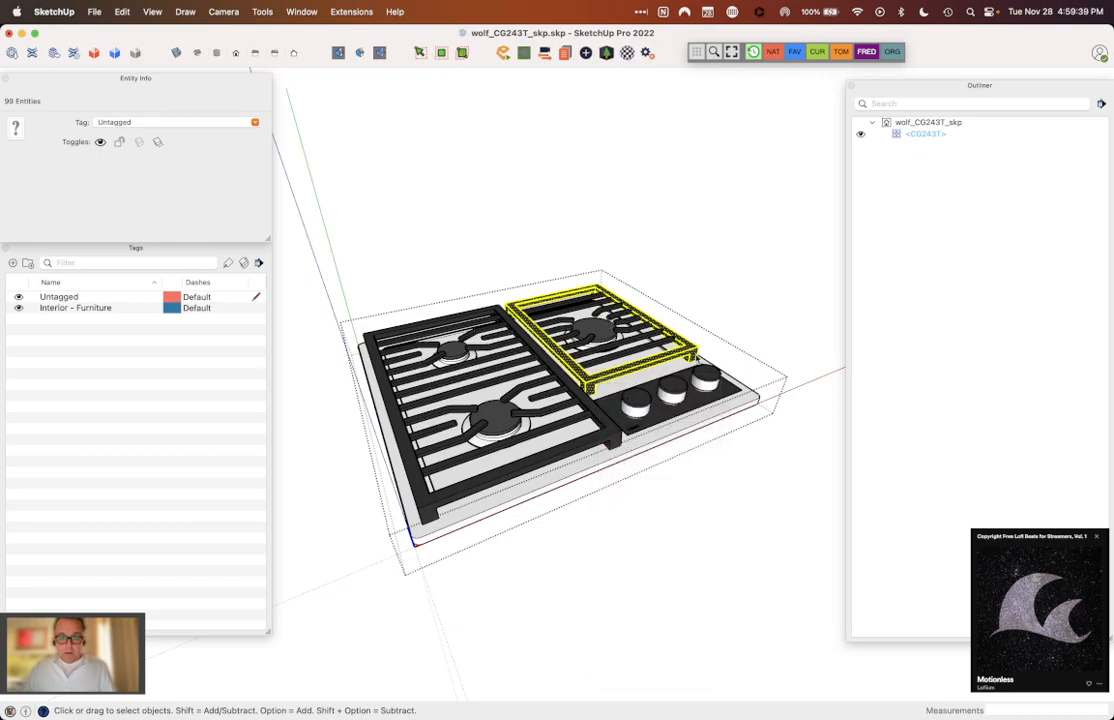
left_click(709, 316)
scroll(637, 350, "up", 5)
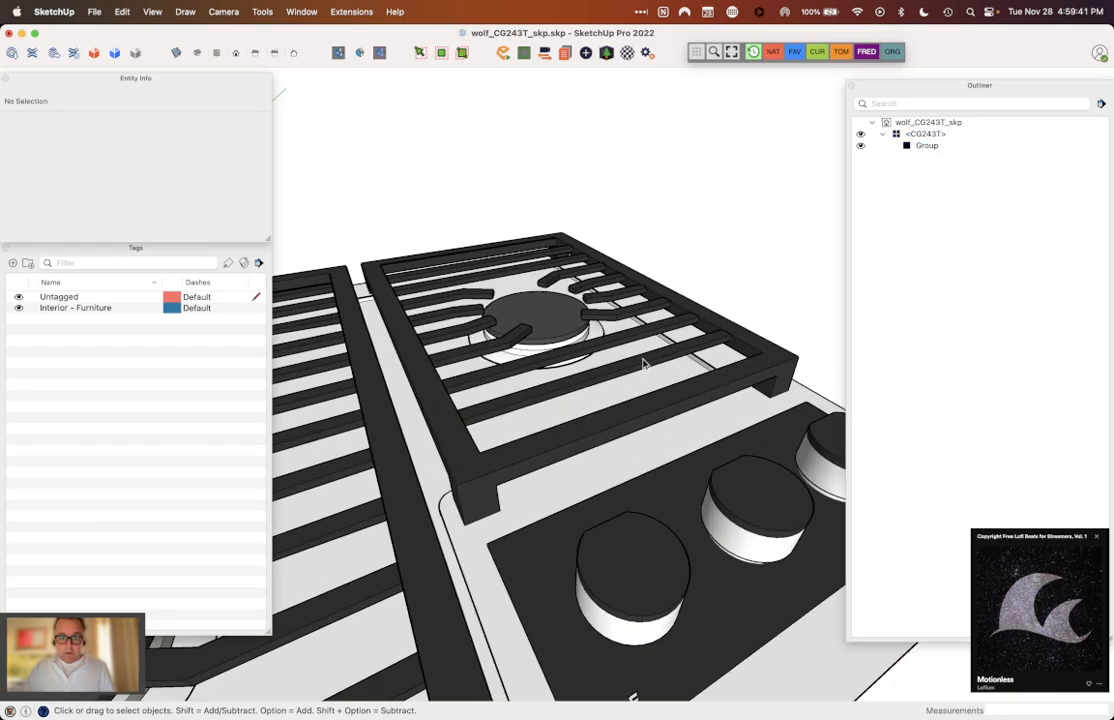
double_click(643, 364)
triple_click(644, 366)
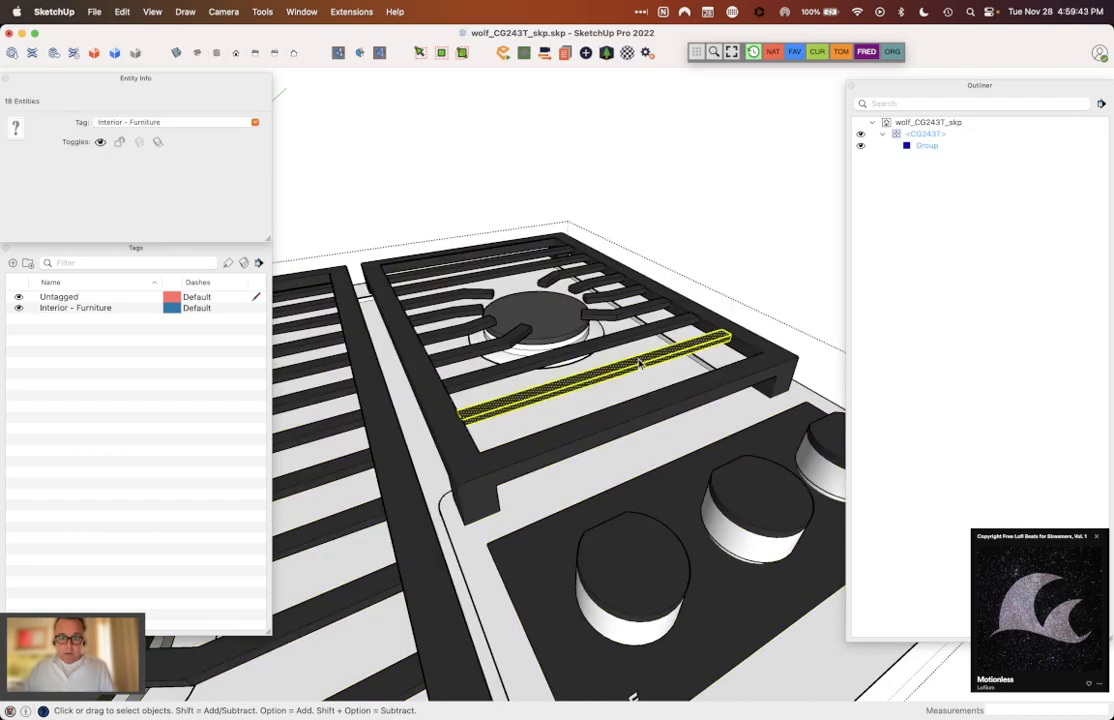
triple_click(620, 340, "shift")
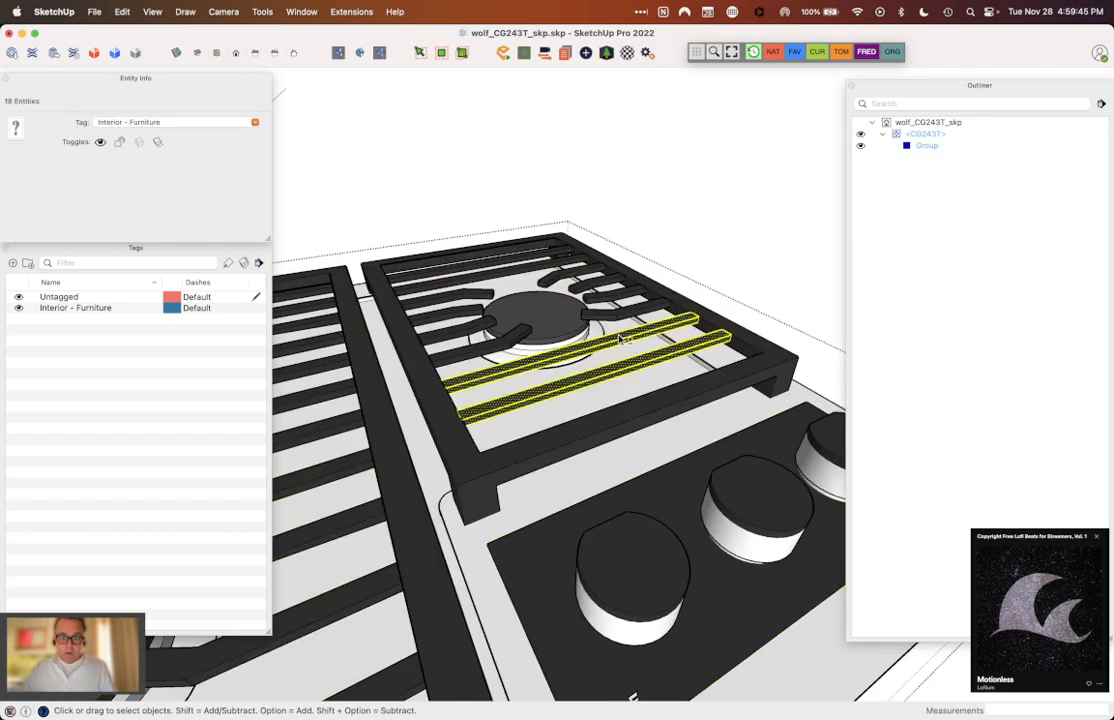
triple_click(618, 309, "shift")
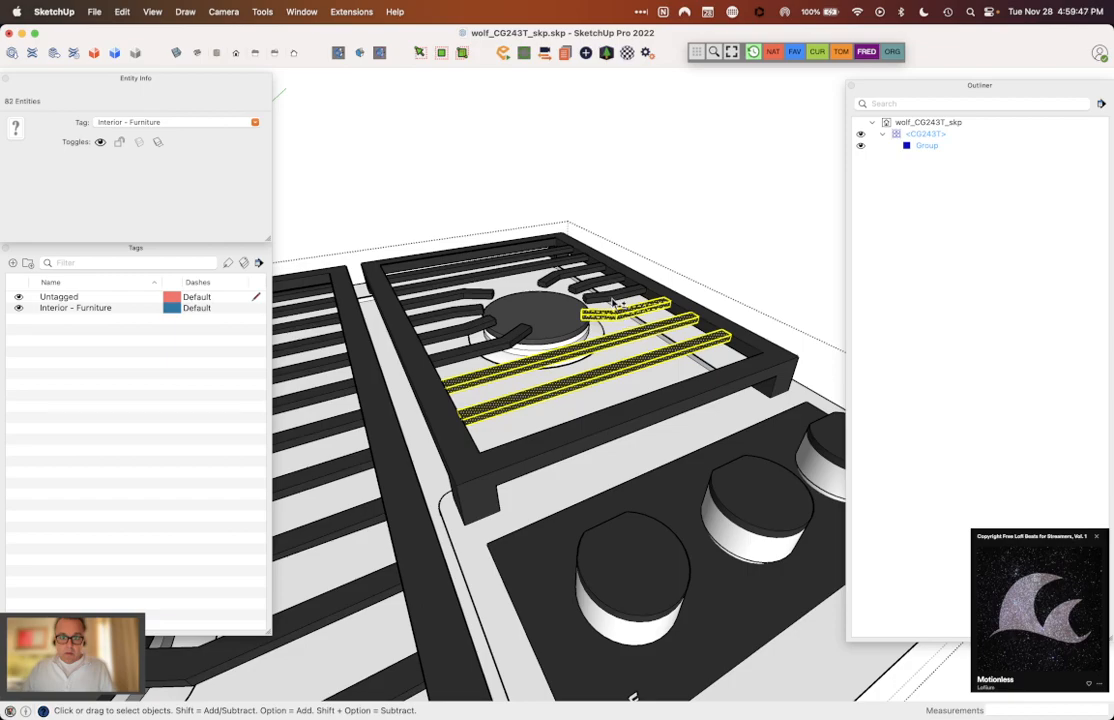
triple_click(617, 303, "shift")
left_click_drag(347, 219, 765, 435, "shift")
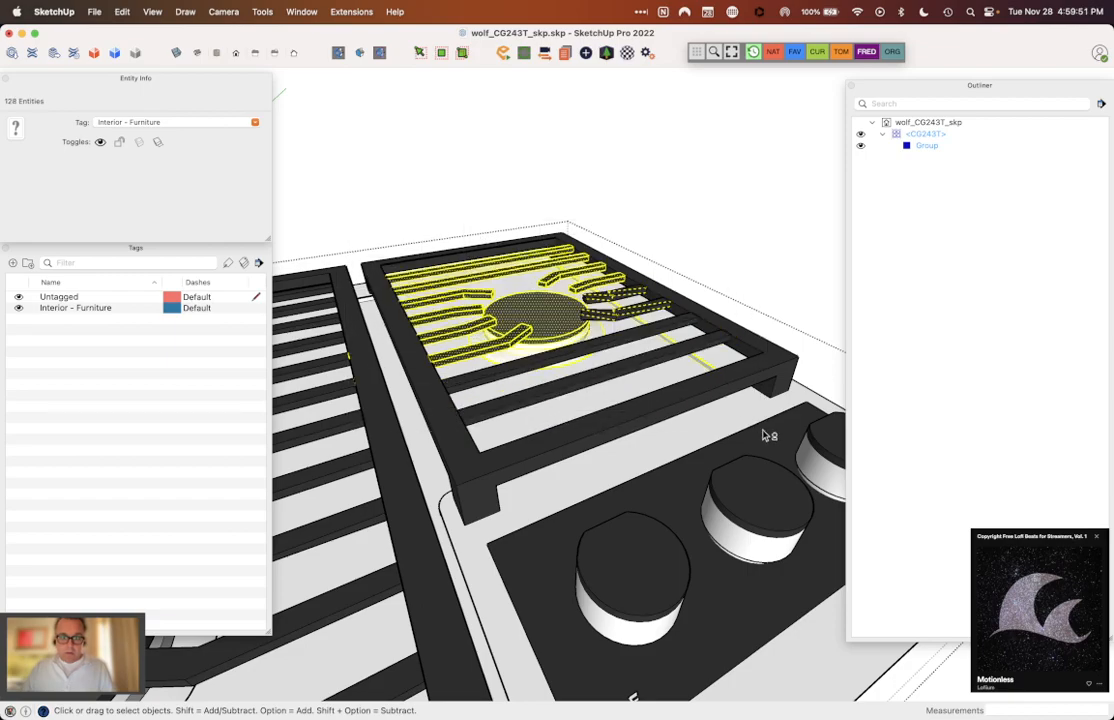
left_click(724, 246)
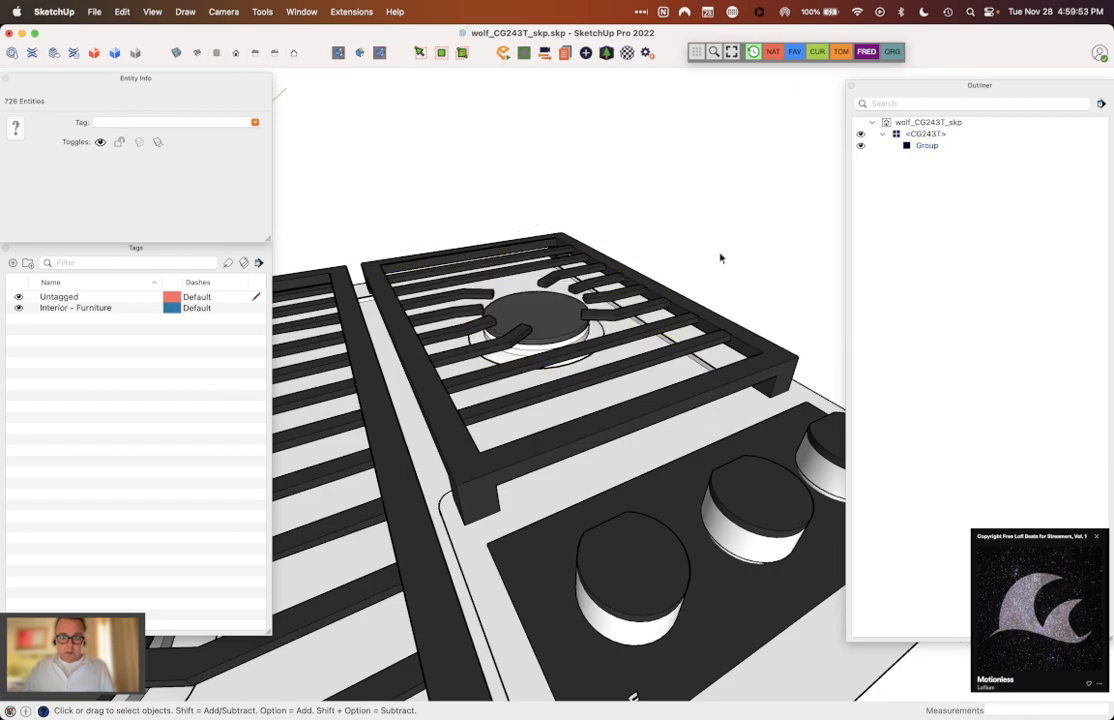
double_click(678, 315)
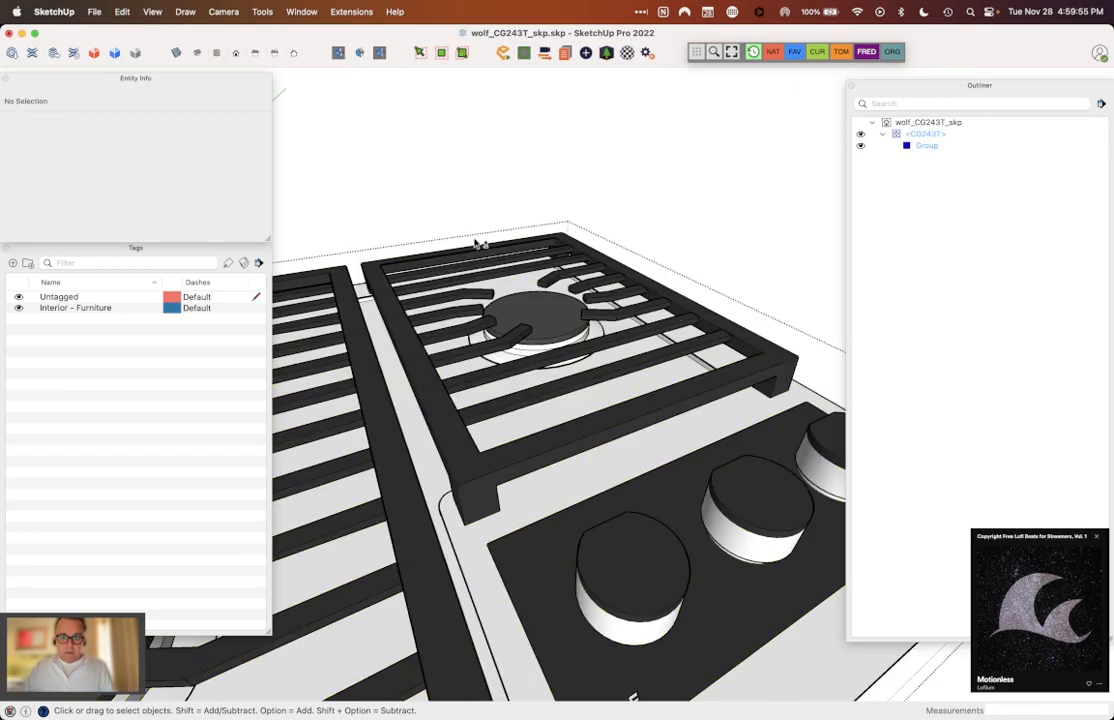
left_click_drag(364, 224, 751, 449)
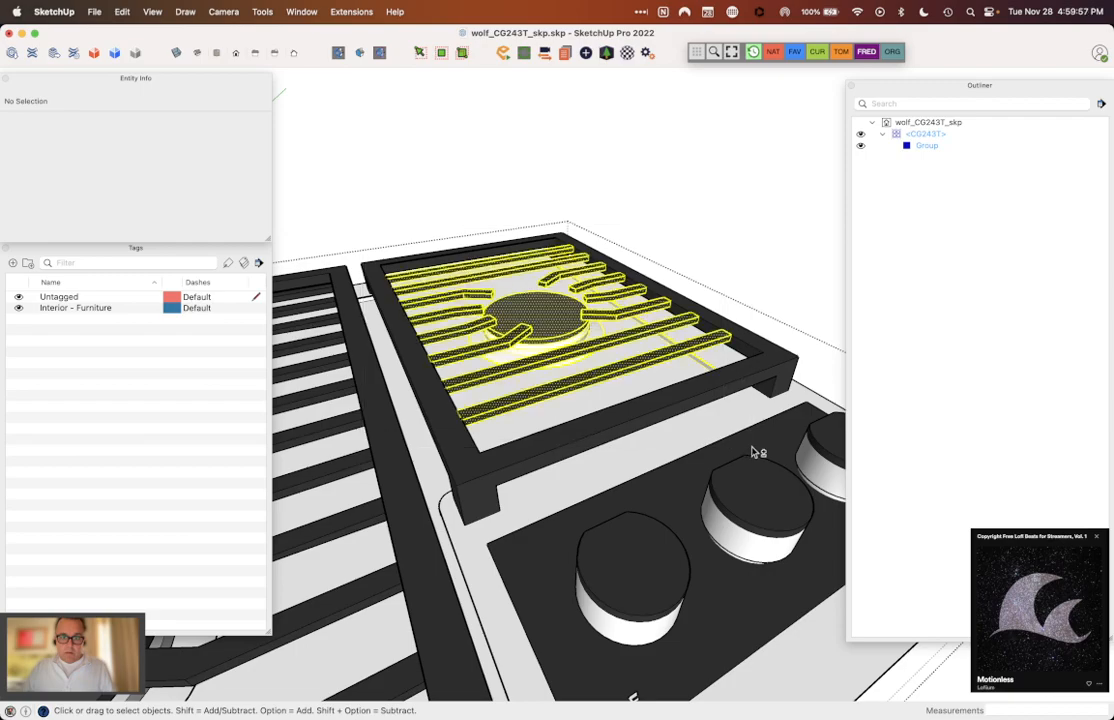
left_click(727, 232)
middle_click_drag(684, 301, 647, 348)
Step: Inside the CG243T component, set all crossbars and burner fingers of the single-burner grate to Untagged
left_click(614, 347)
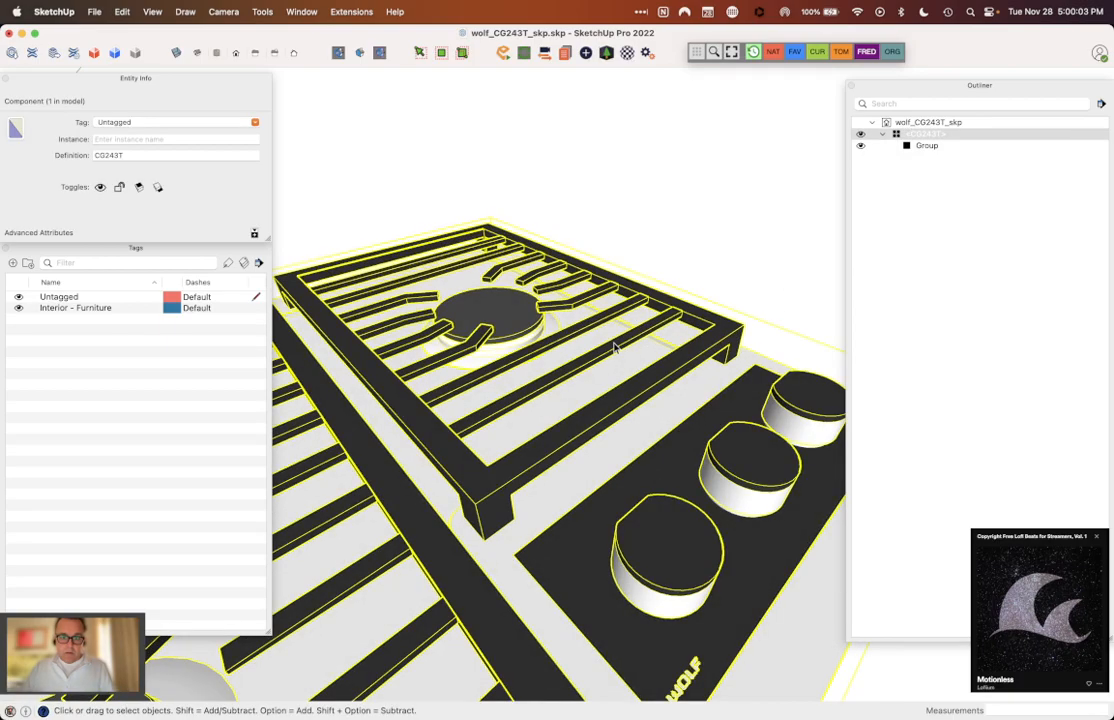
double_click(614, 347)
left_click(605, 318, "shift")
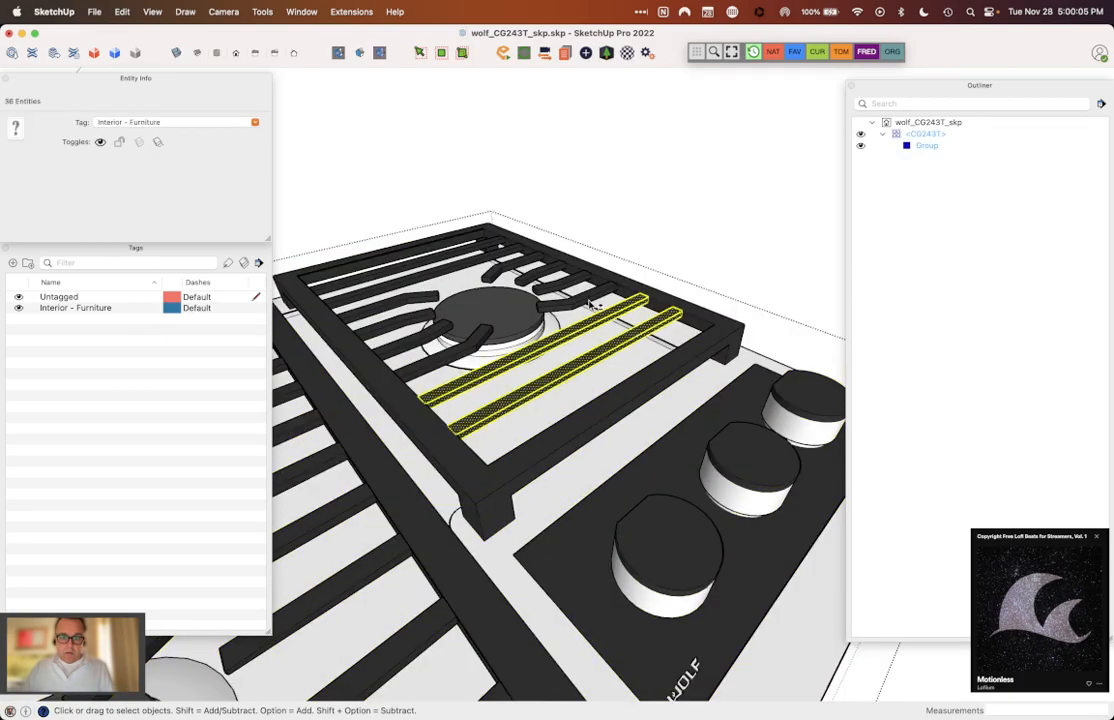
left_click(587, 304, "shift")
left_click(539, 281, "shift")
left_click(506, 268, "shift")
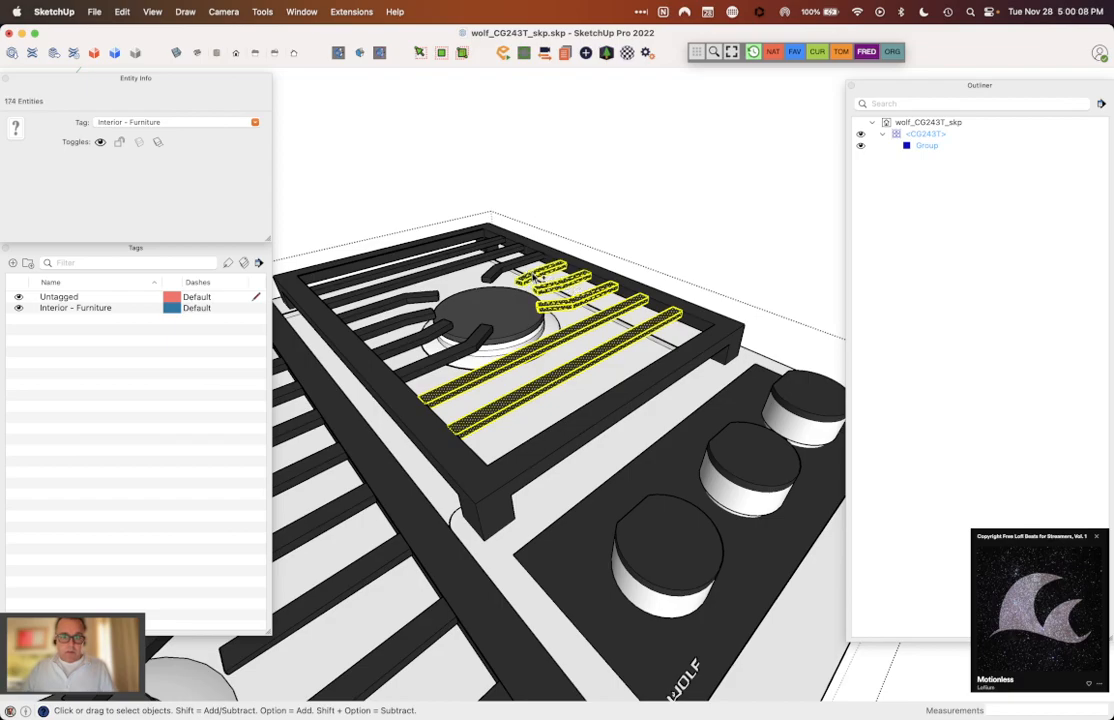
triple_click(499, 265, "shift")
triple_click(478, 260, "shift")
left_click(462, 247, "shift")
triple_click(463, 251, "shift")
triple_click(400, 300, "shift")
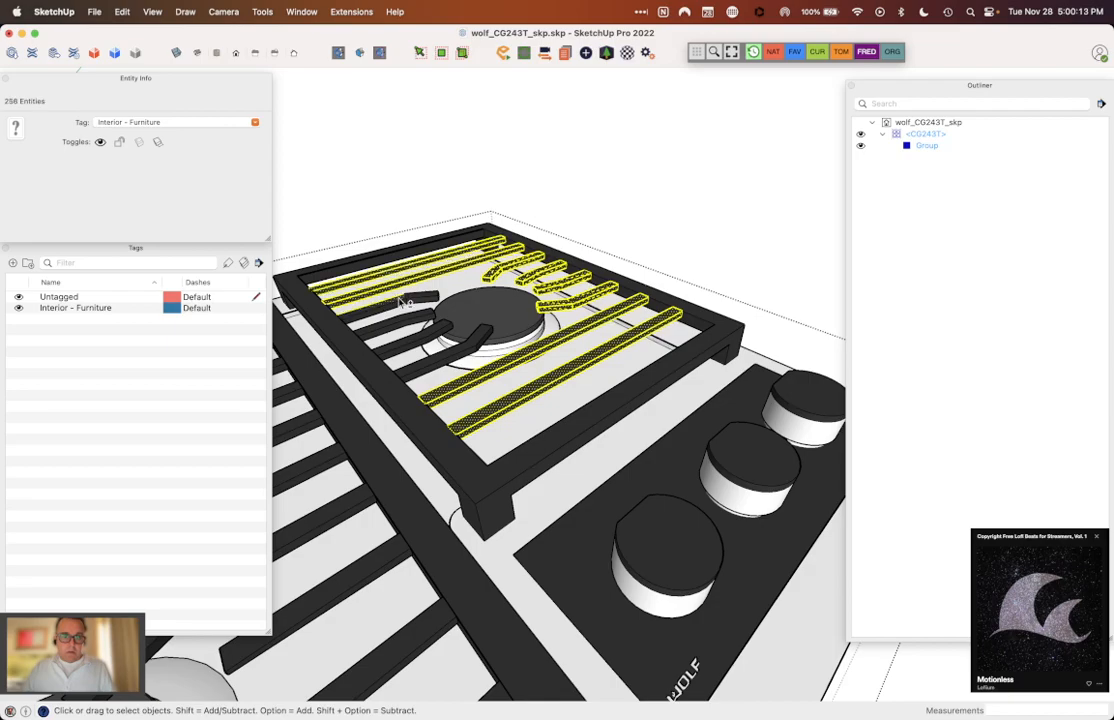
triple_click(396, 319, "shift")
left_click(415, 342, "shift")
triple_click(415, 342, "shift")
triple_click(426, 360, "shift")
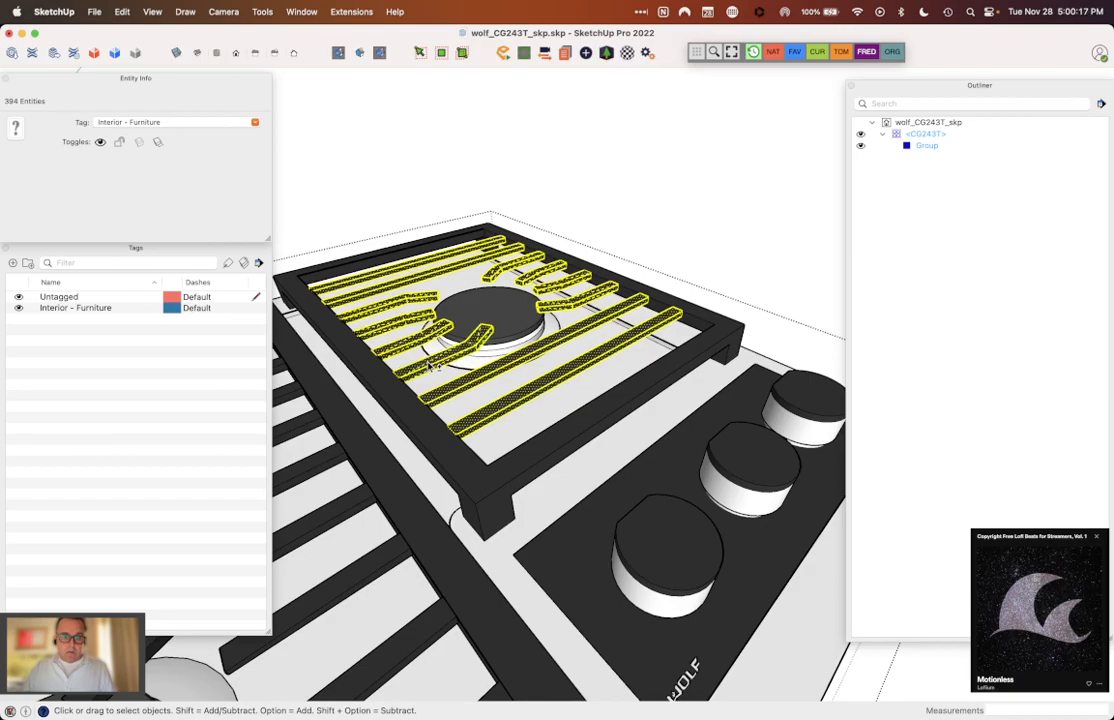
left_click(255, 122)
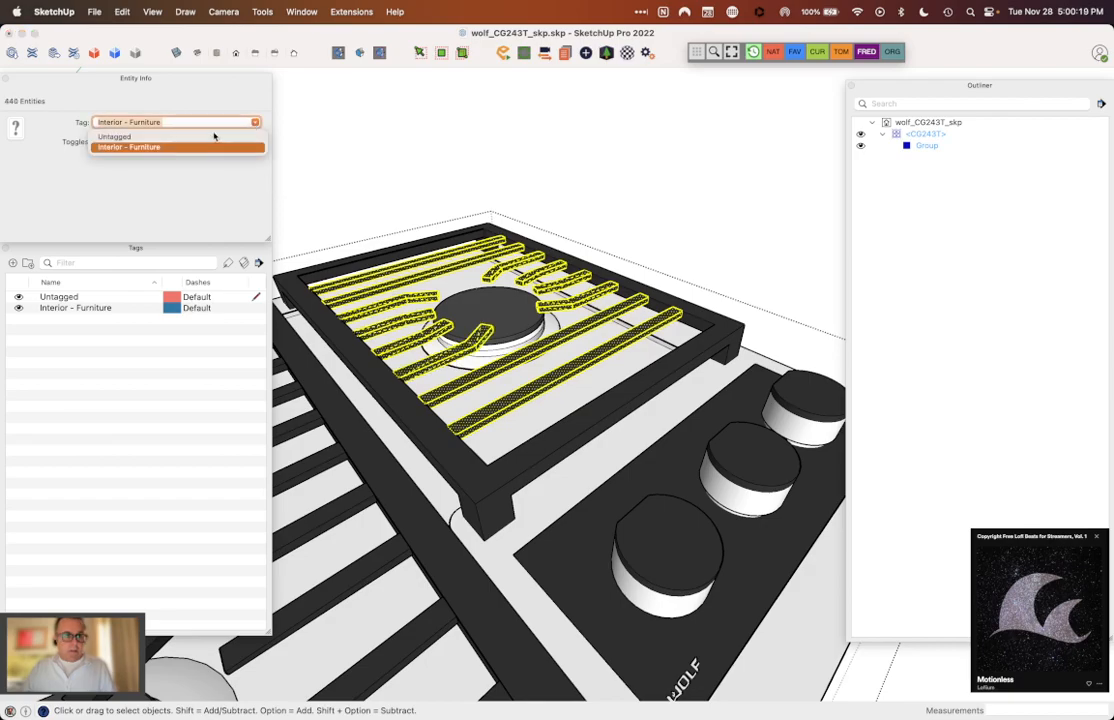
left_click(213, 136)
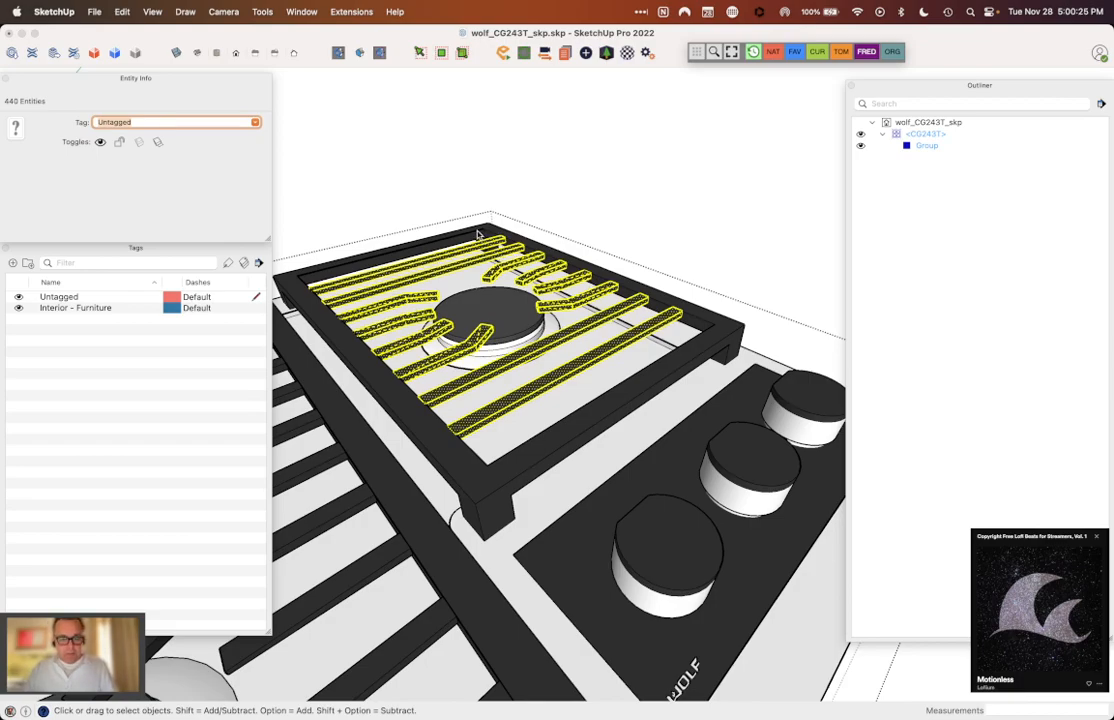
key("BackSpace")
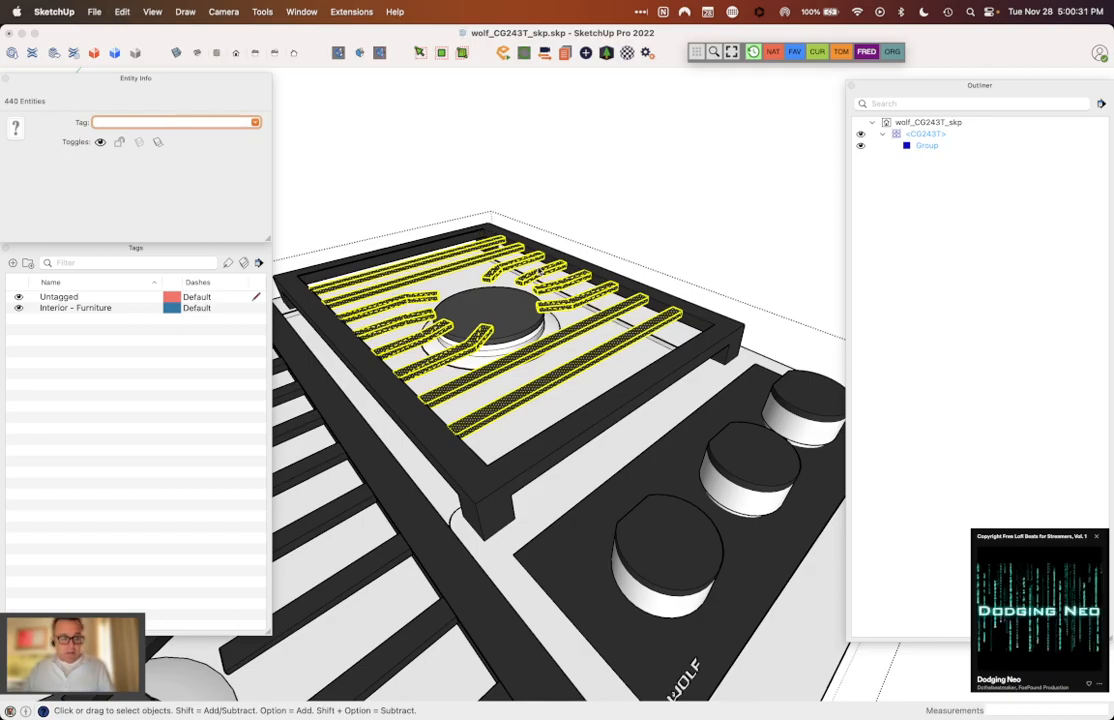
left_click(255, 122)
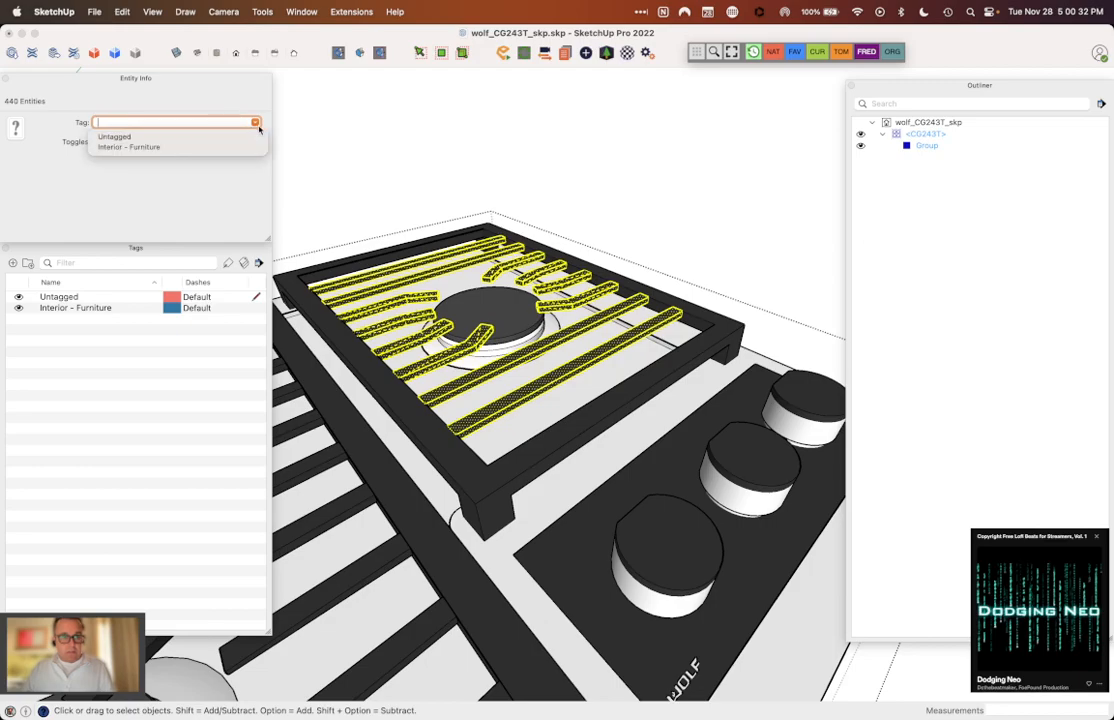
left_click(190, 137)
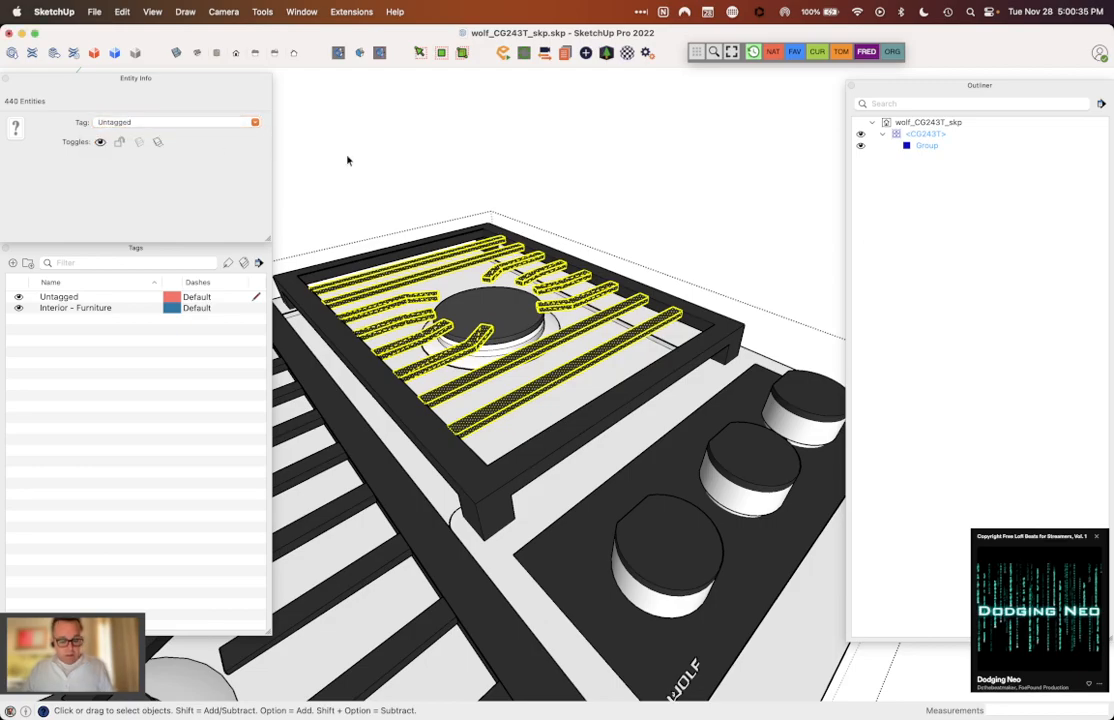
Step: Cut the single-burner grate's crossbars and fingers and paste them in place inside the grate frame group, then close the group
key("Delete")
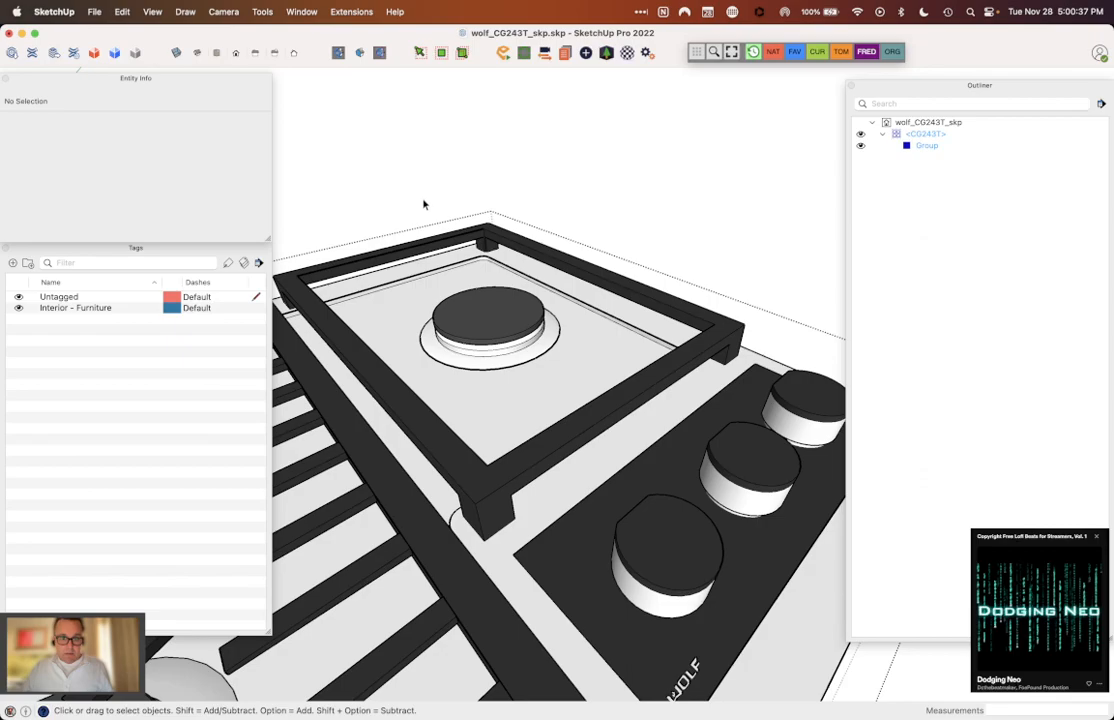
double_click(483, 237)
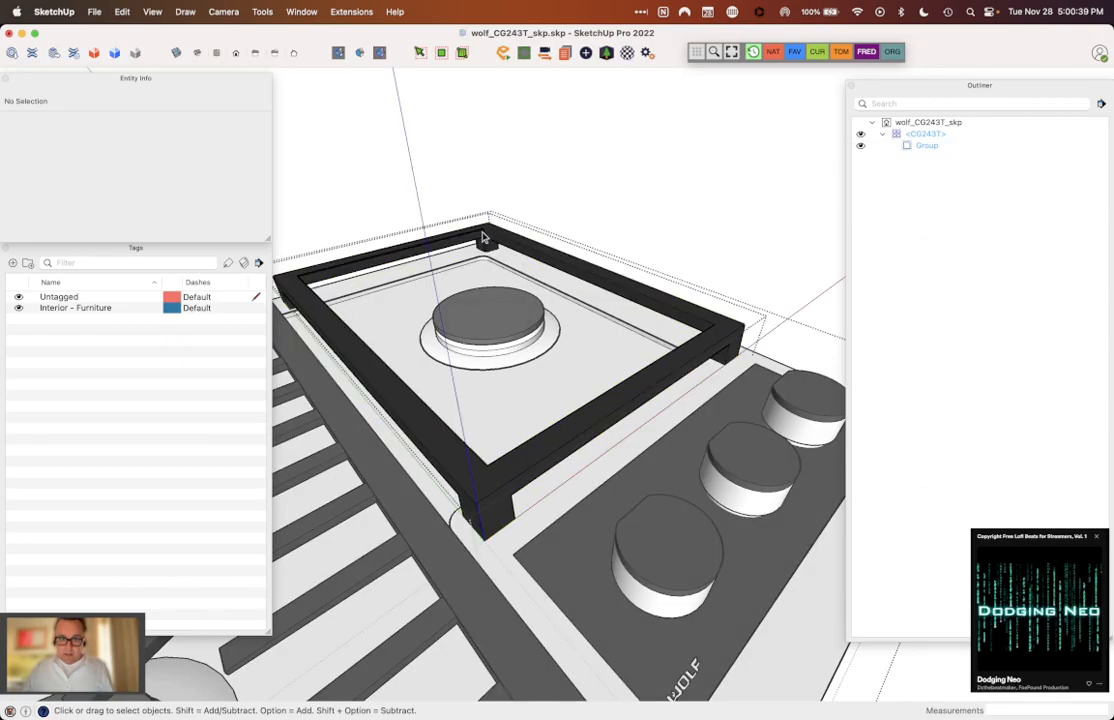
left_click(490, 240)
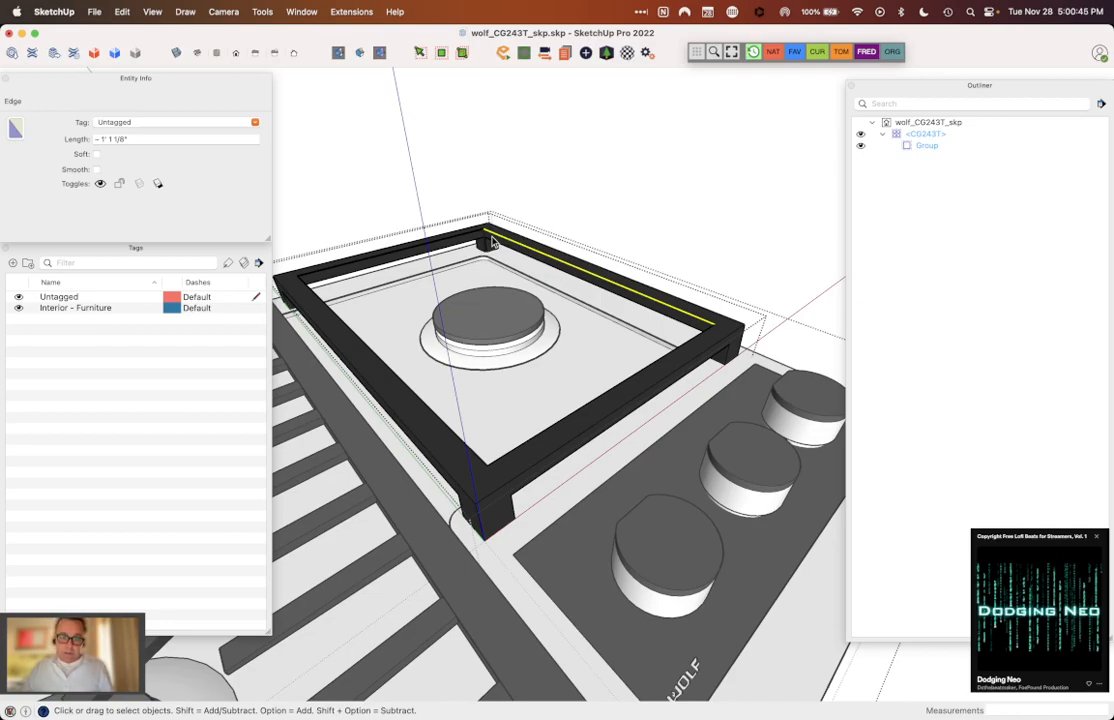
key("super+shift+v")
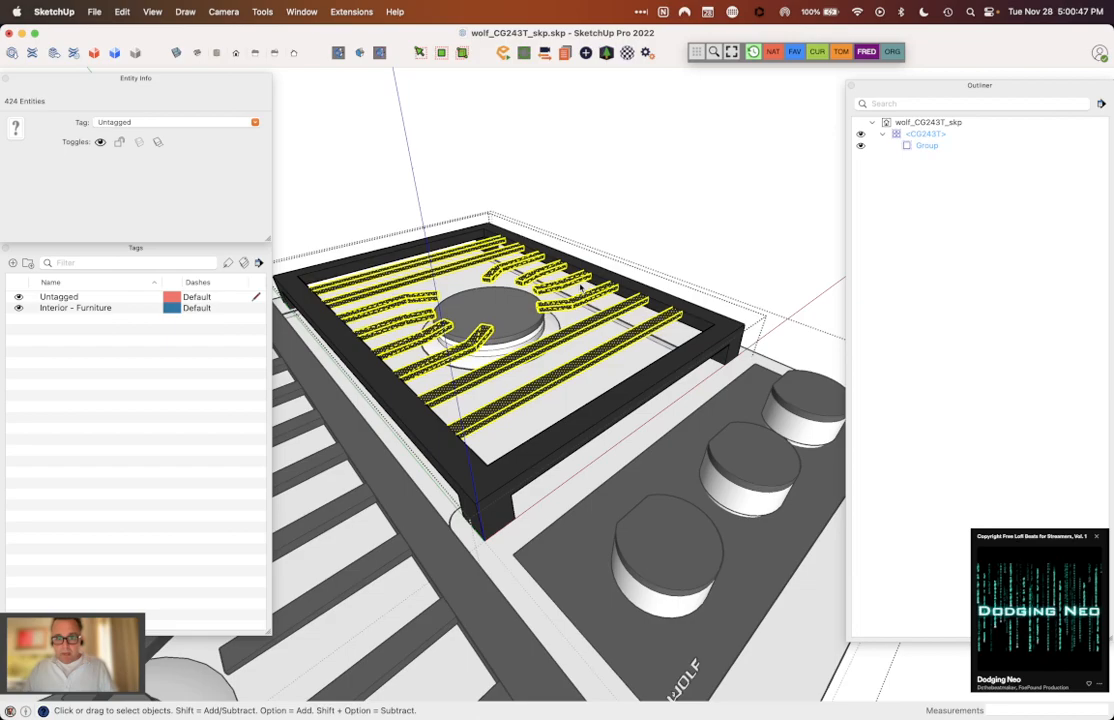
left_click(660, 305)
left_click(674, 318)
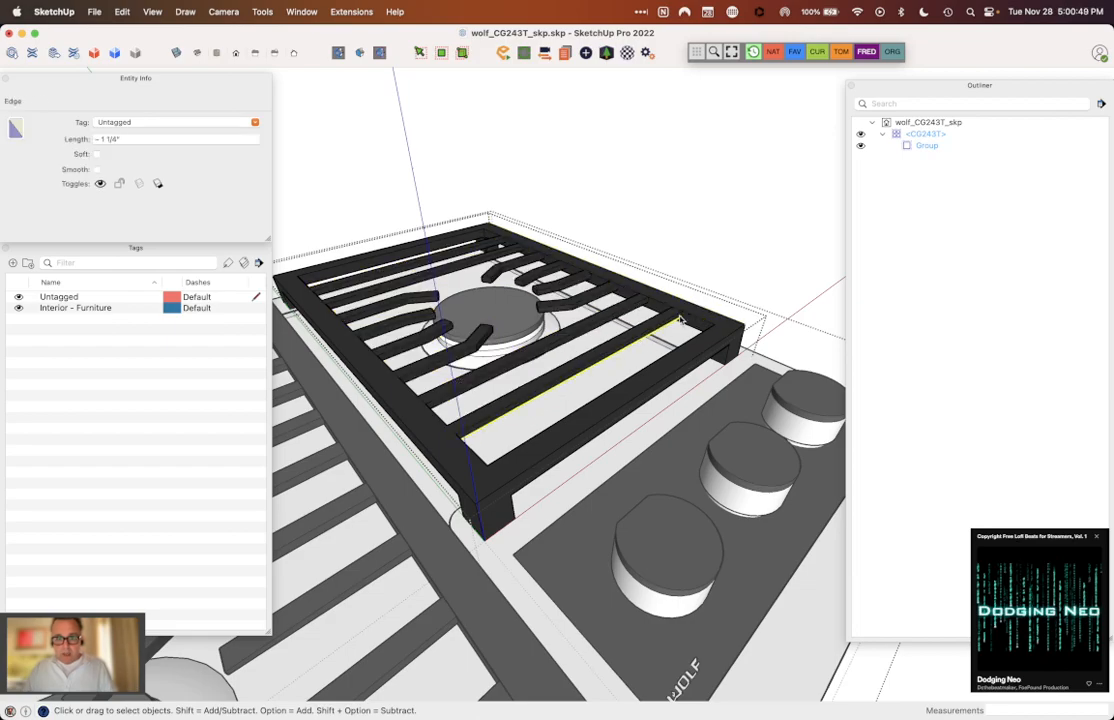
triple_click(684, 318)
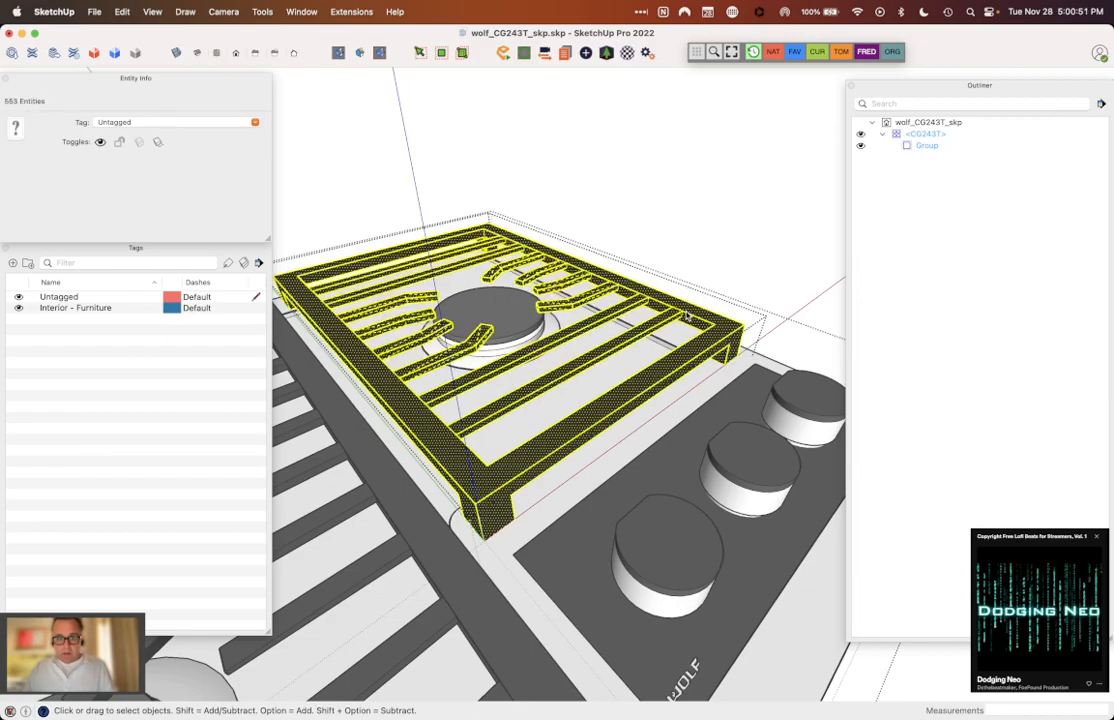
left_click(607, 199)
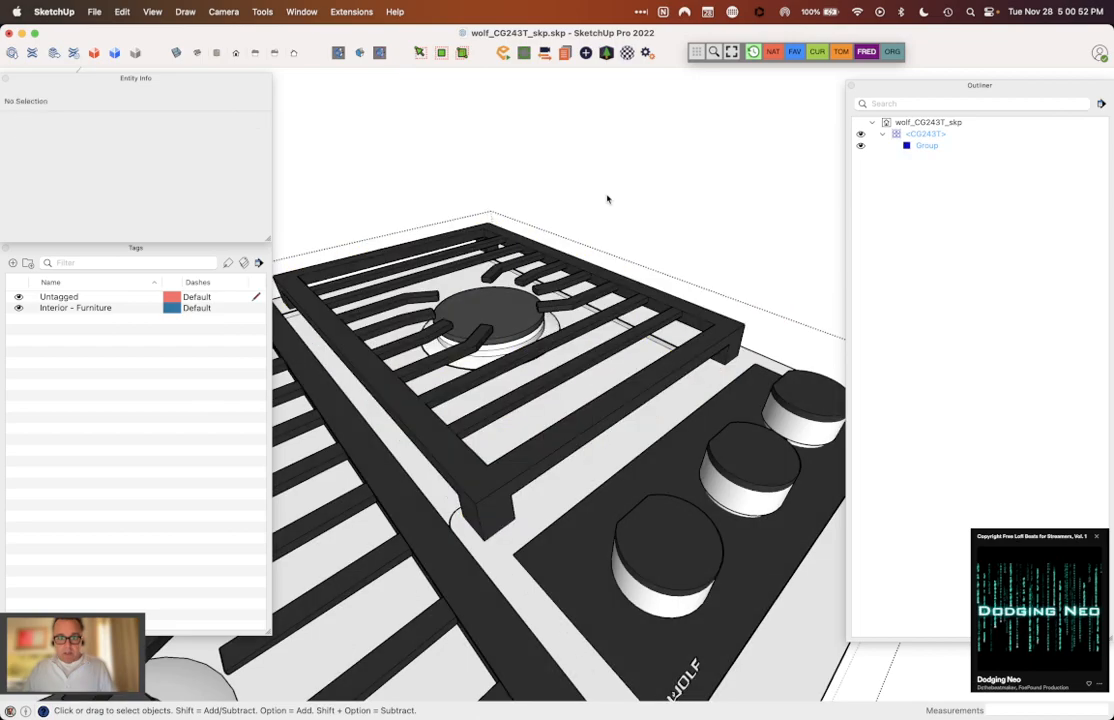
Step: Select the single-burner grate group and inspect it from several angles, close up and from a distance
left_click(616, 290)
scroll(655, 249, "down", 5)
middle_click_drag(659, 241, 668, 188)
scroll(668, 188, "up", 3)
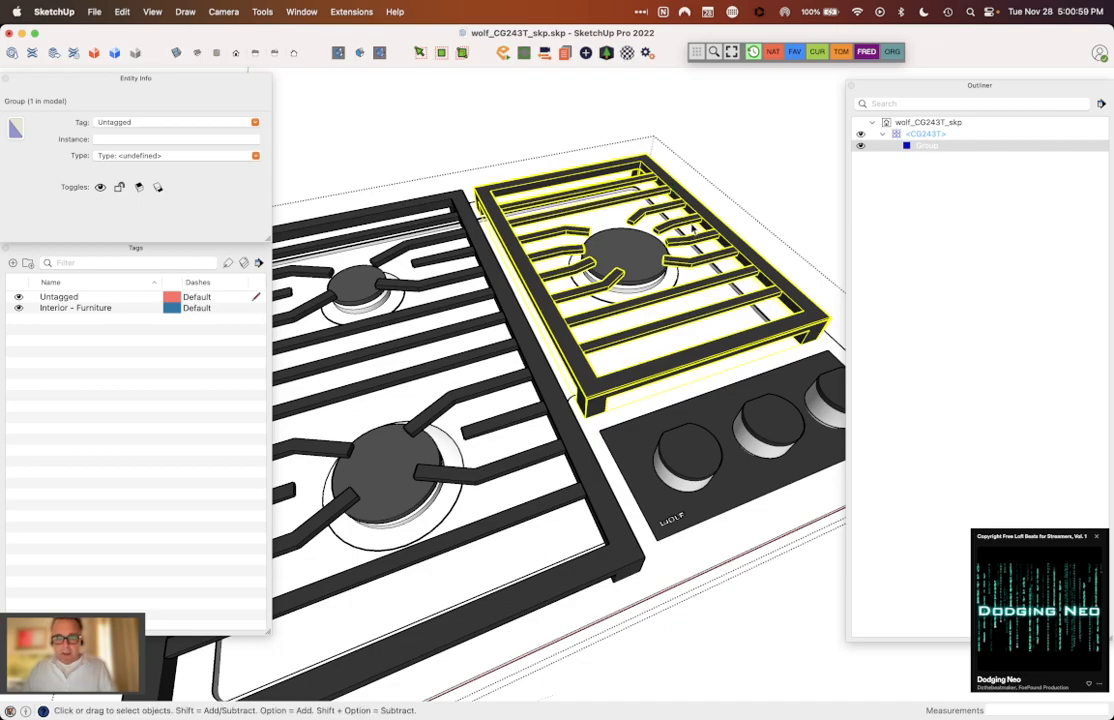
scroll(692, 233, "down", 5)
middle_click_drag(692, 233, 671, 378)
Step: Inside the CG243T component, select the double-burner grate's frame together with the front burner's fingers and the front crossbar
left_click(553, 318)
left_click(673, 381)
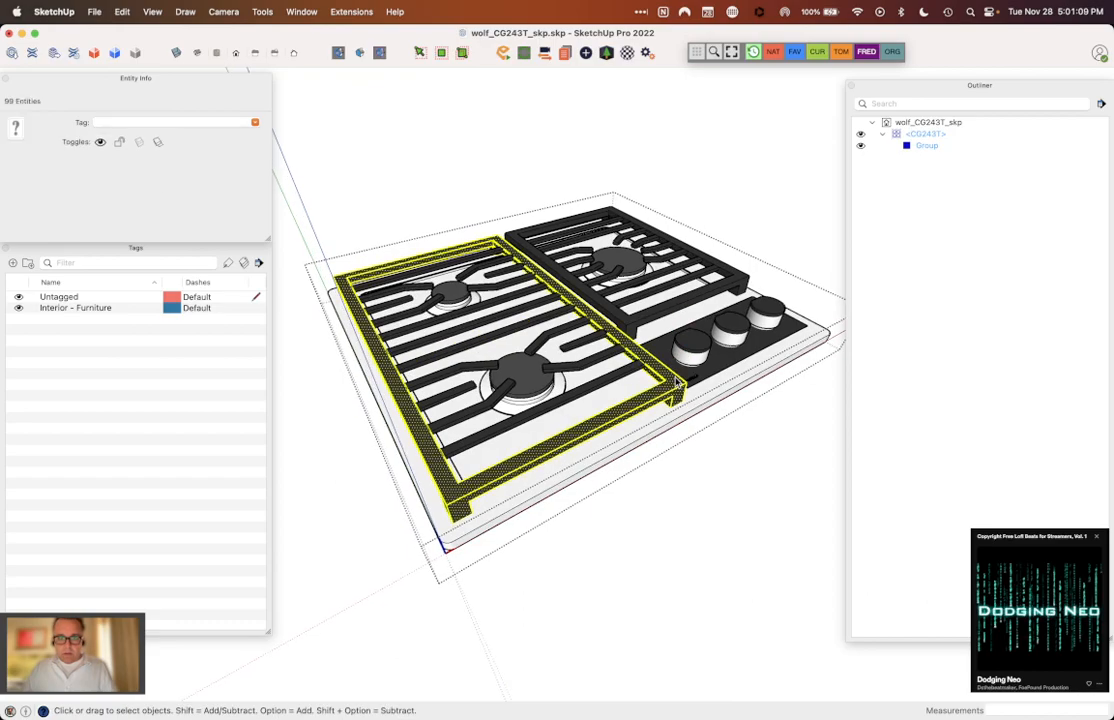
scroll(455, 450, "up", 3)
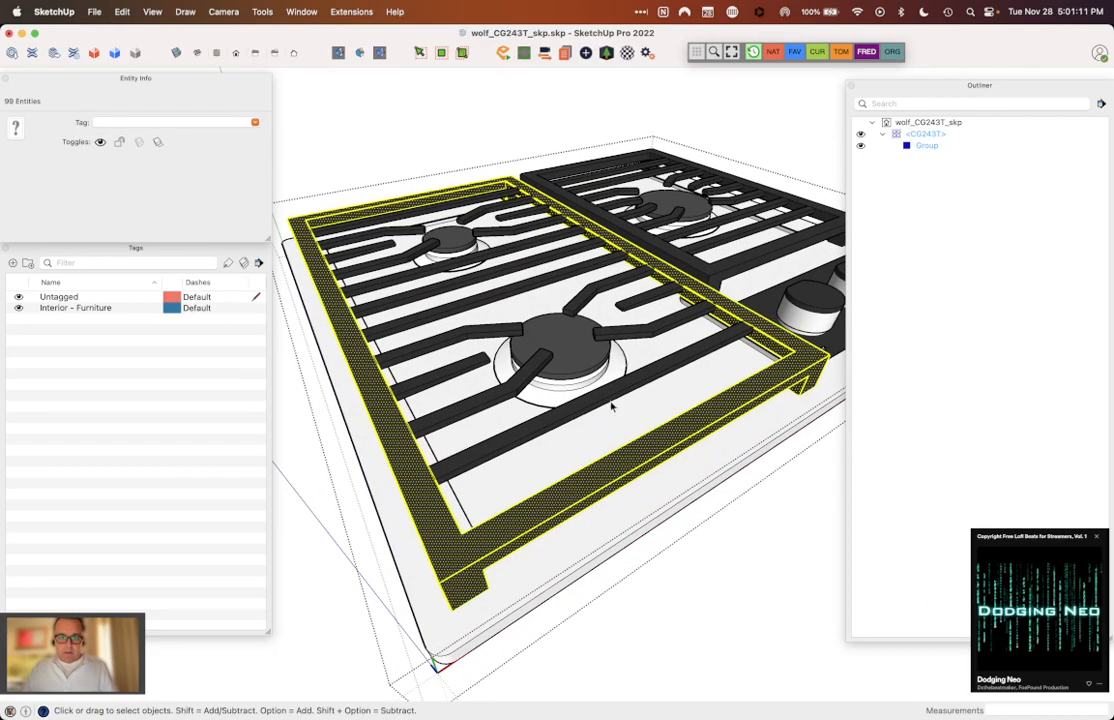
left_click(648, 316, "shift")
left_click(618, 293, "shift")
left_click(602, 293, "shift")
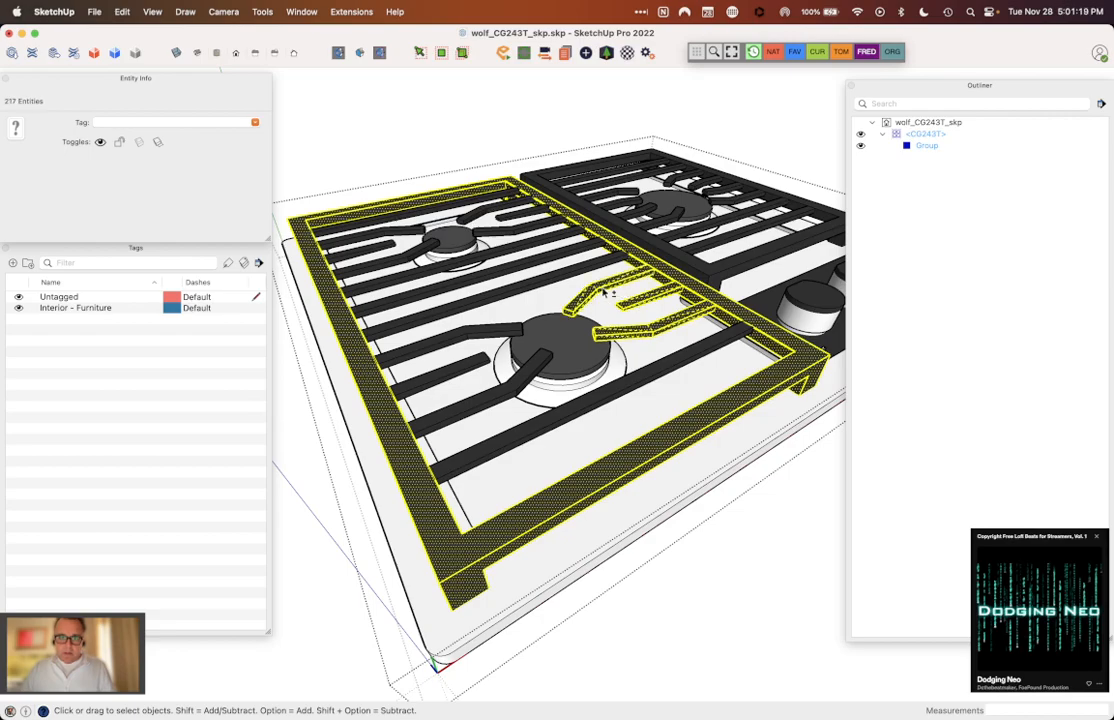
left_click(510, 329, "shift")
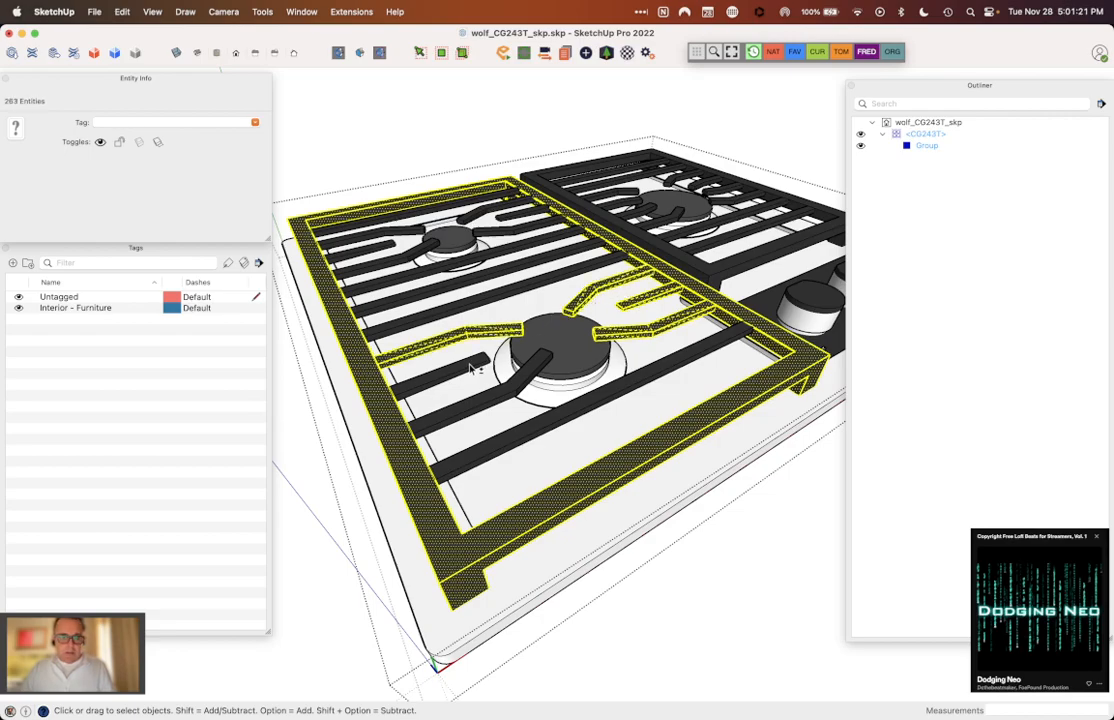
triple_click(472, 364, "shift")
triple_click(477, 402, "shift")
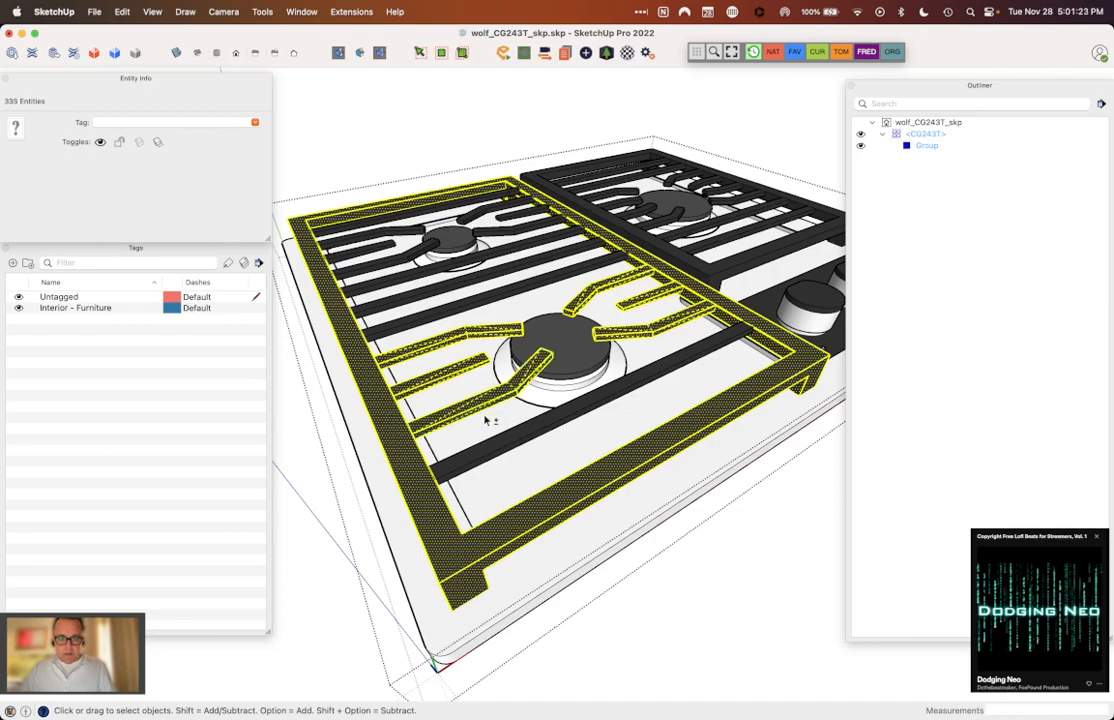
left_click(490, 451, "shift")
Step: Add the double-burner grate's middle crossbars and all rear burner fingers to the selection
left_click(386, 272, "shift")
left_click(436, 293, "shift")
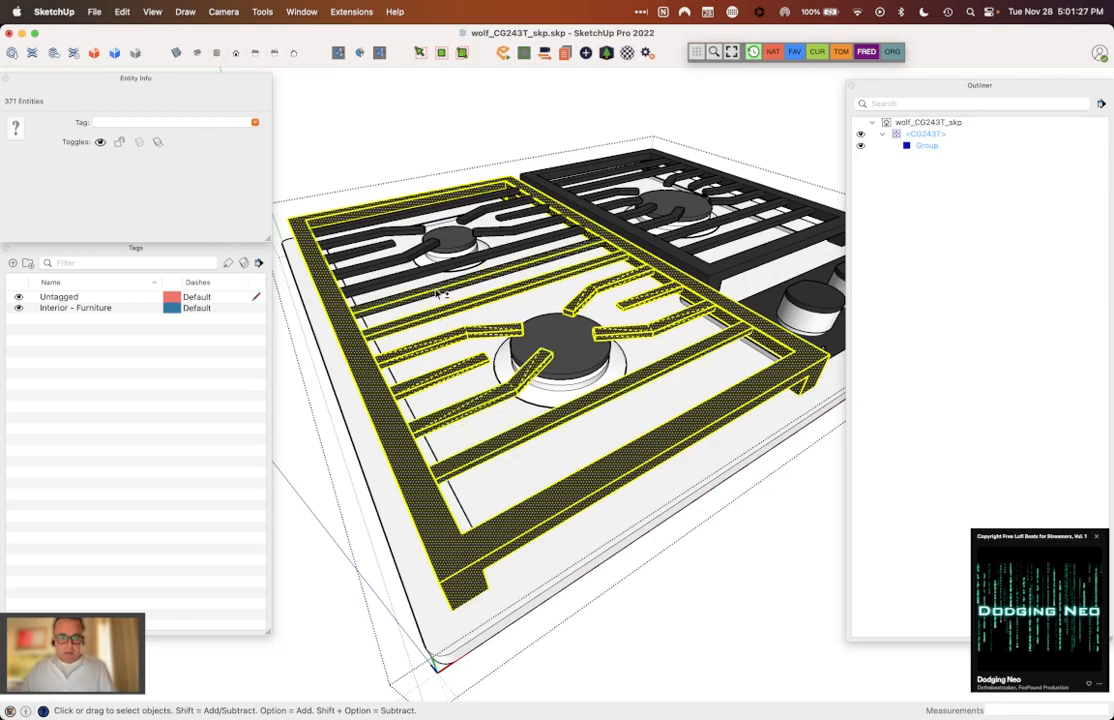
left_click(430, 274, "shift")
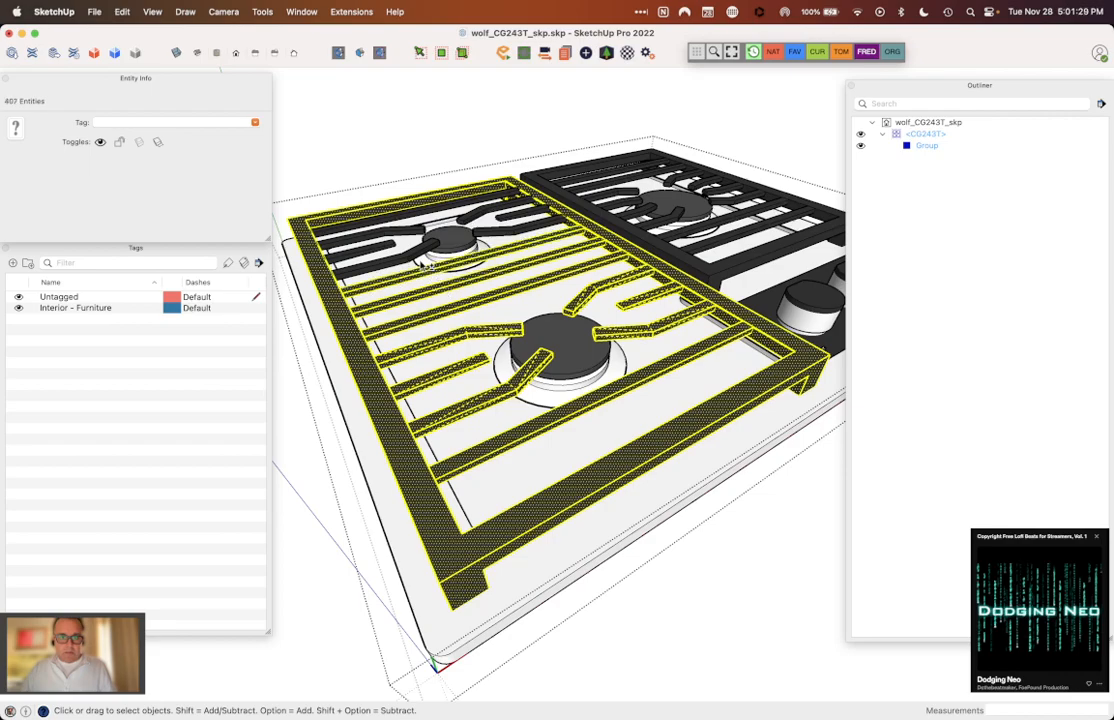
left_click(417, 257, "shift")
left_click(390, 241, "shift")
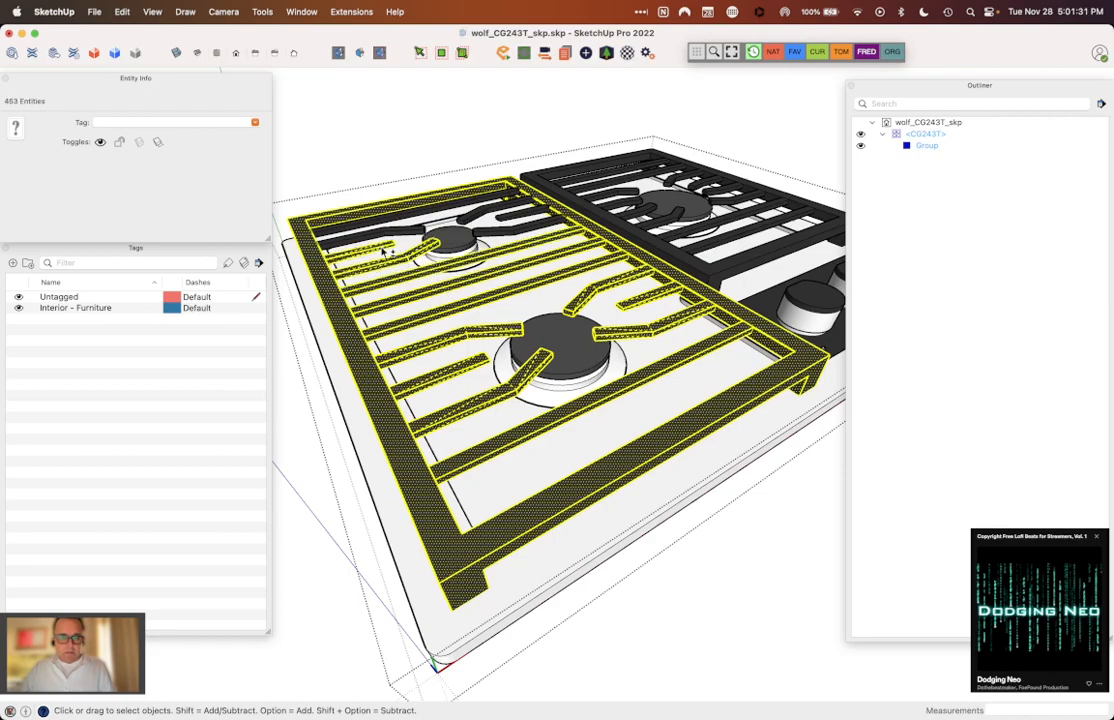
left_click(396, 237, "shift")
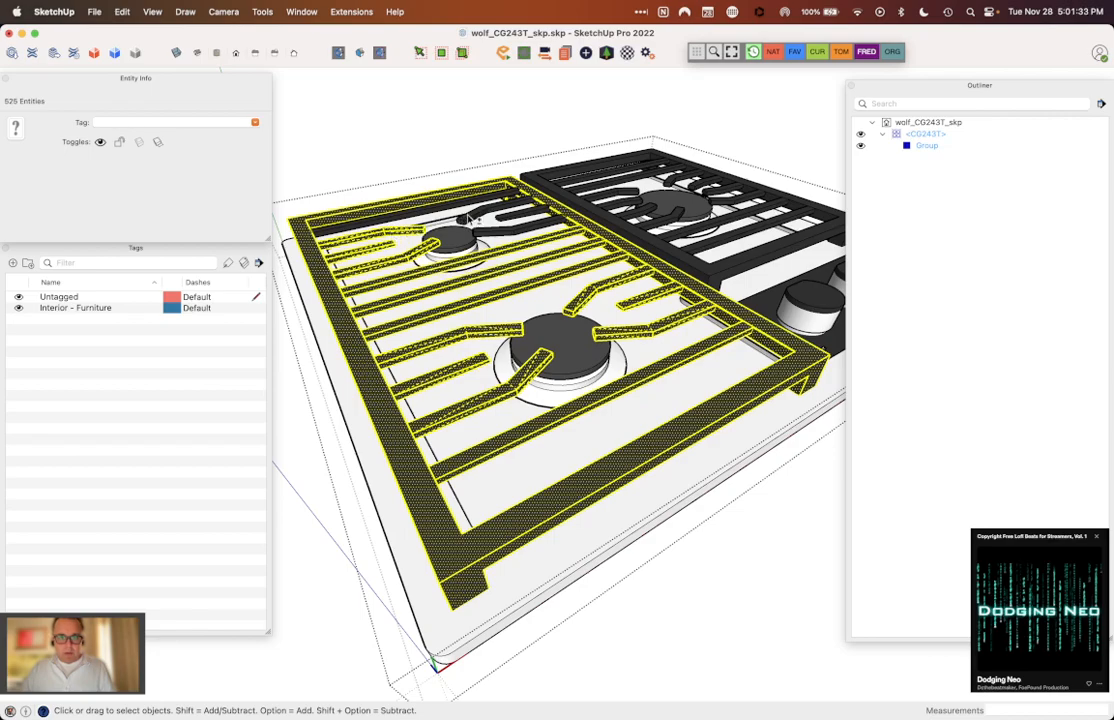
left_click(509, 217, "shift")
left_click(518, 222, "shift")
left_click(515, 230, "shift")
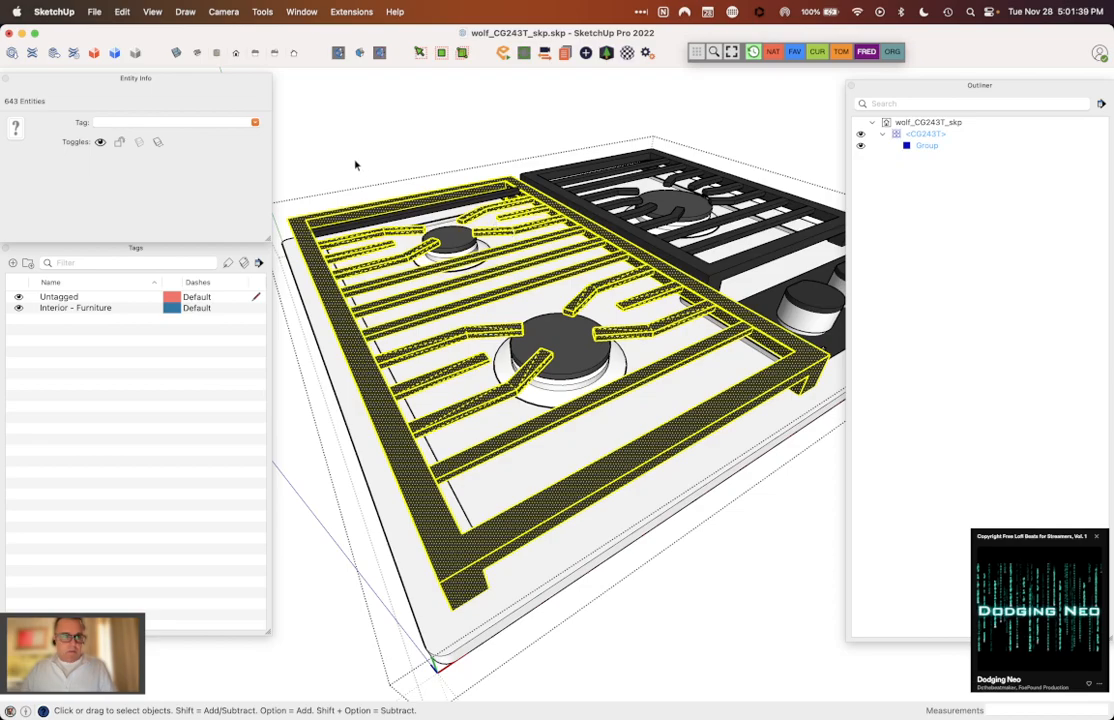
Step: Set the selected double-burner grate geometry to Untagged and make it a group
left_click(256, 122)
left_click(195, 120)
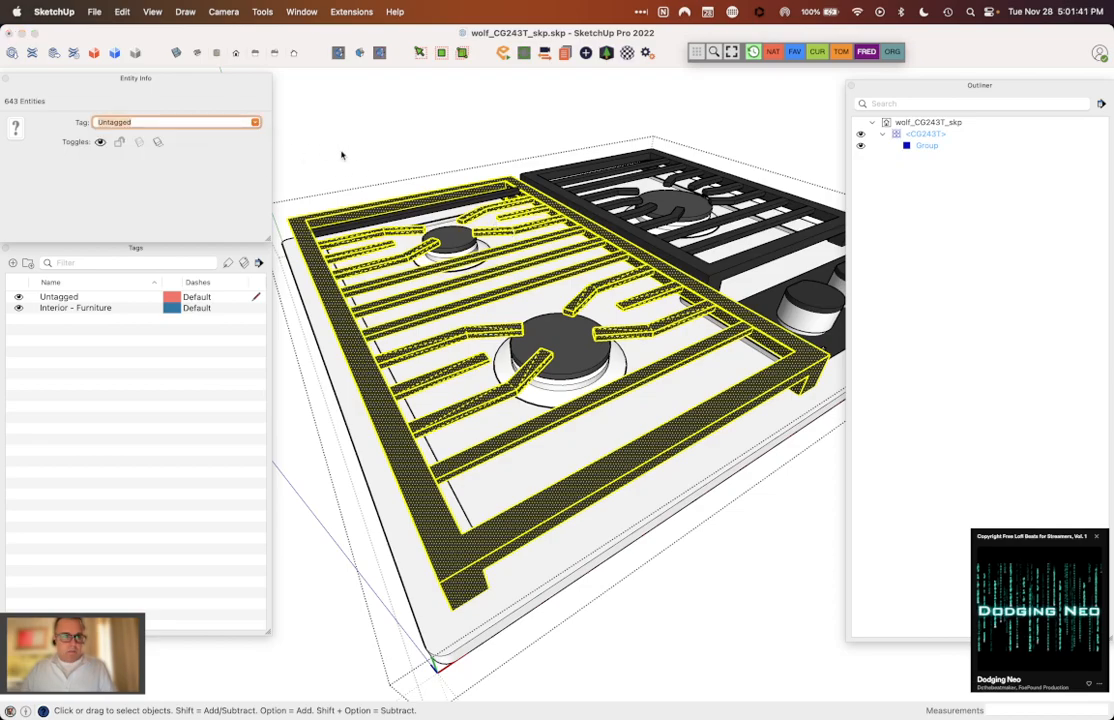
right_click(438, 194)
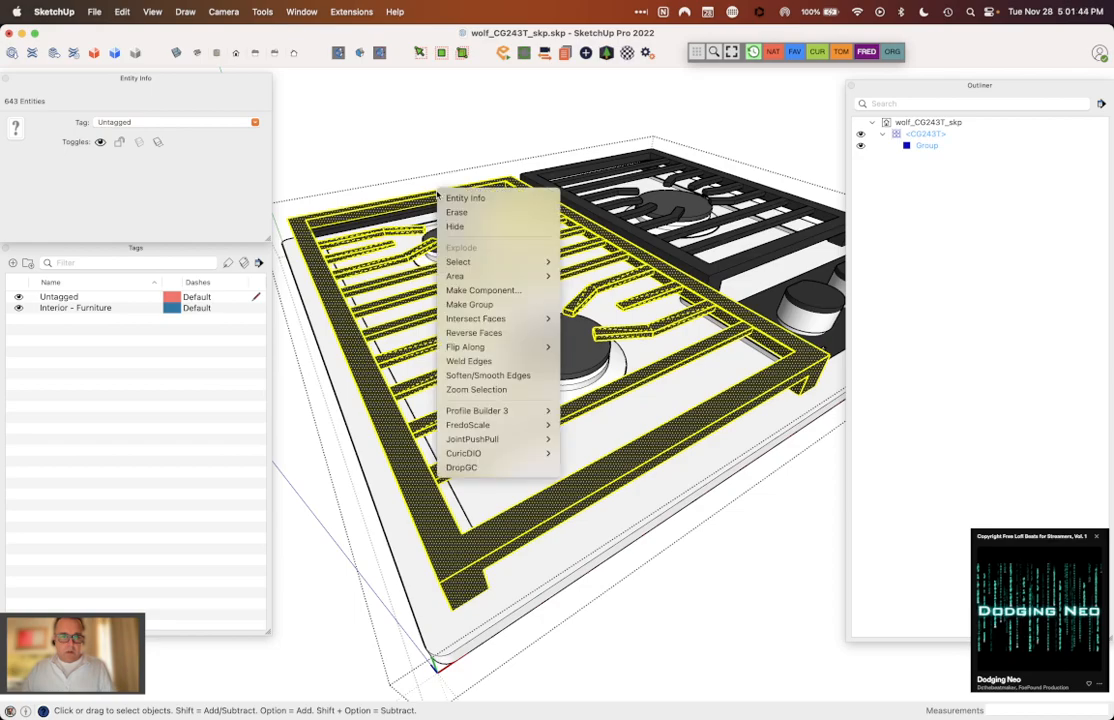
left_click(476, 306)
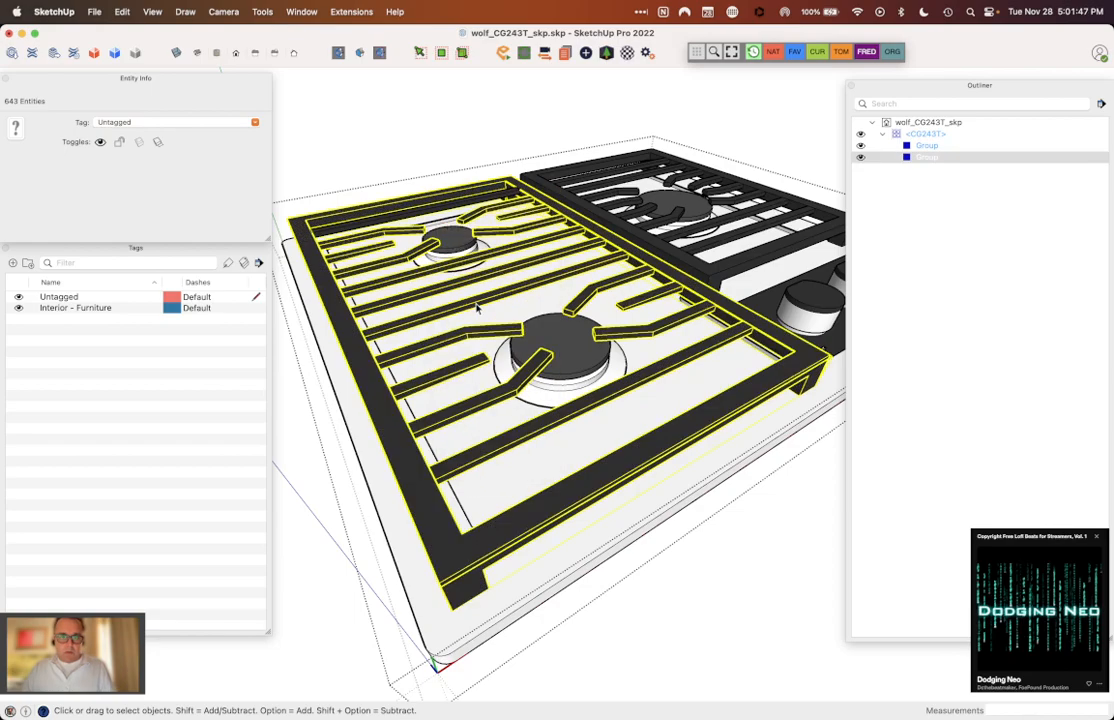
Step: Cut the leftover rear crossbar and paste it in place inside the double-burner grate group, then close the group
middle_click_drag(536, 218, 340, 263)
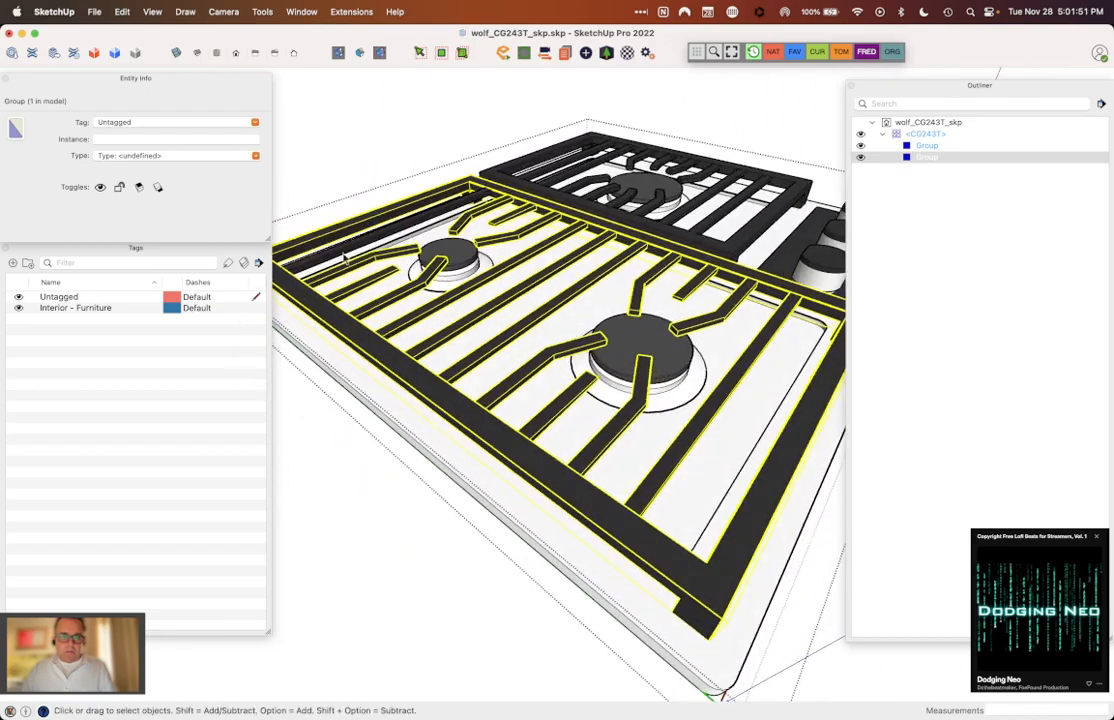
double_click(351, 249)
triple_click(351, 249)
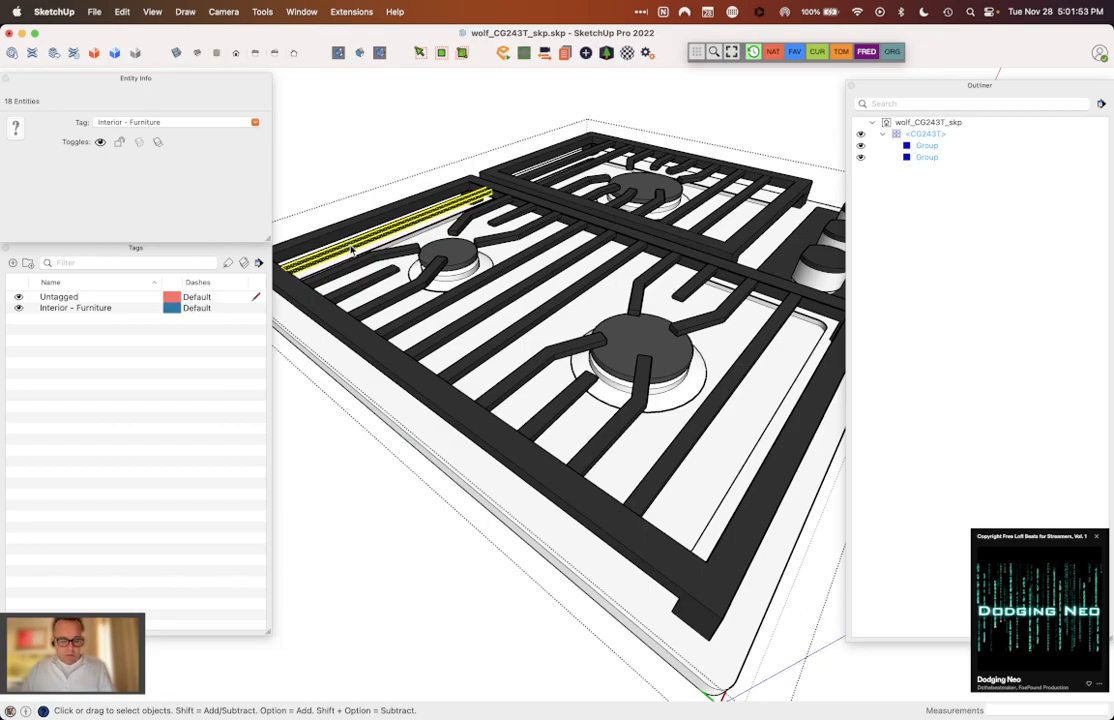
key("Delete")
triple_click(518, 204)
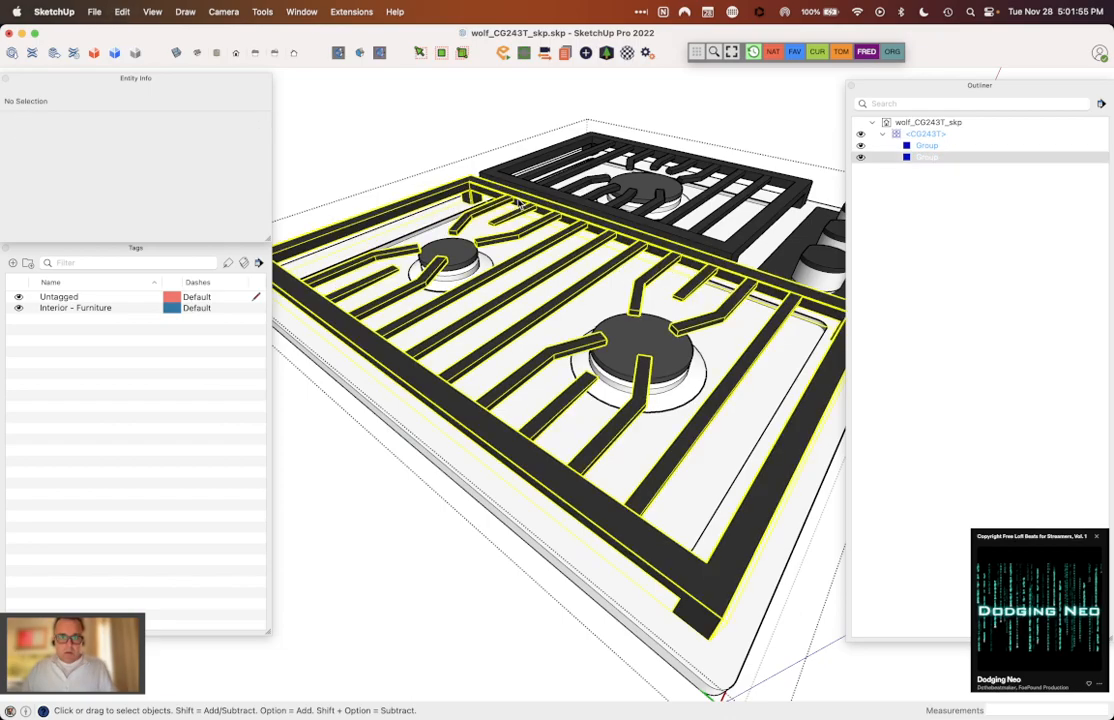
triple_click(488, 196)
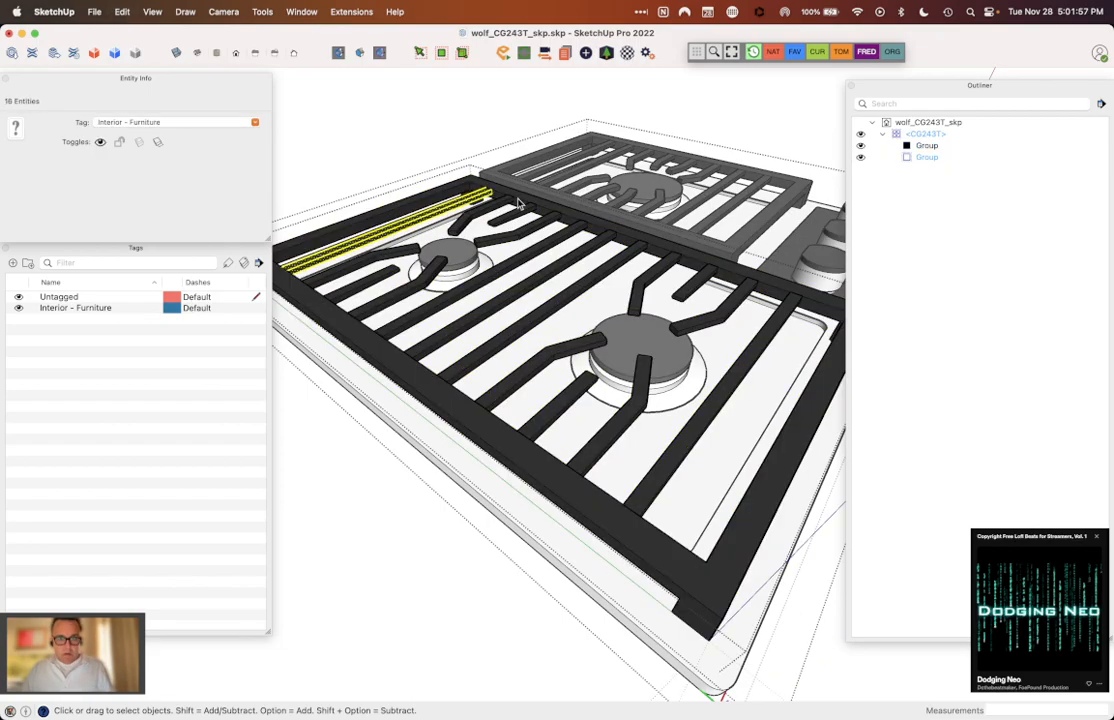
left_click(504, 200)
left_click(500, 202)
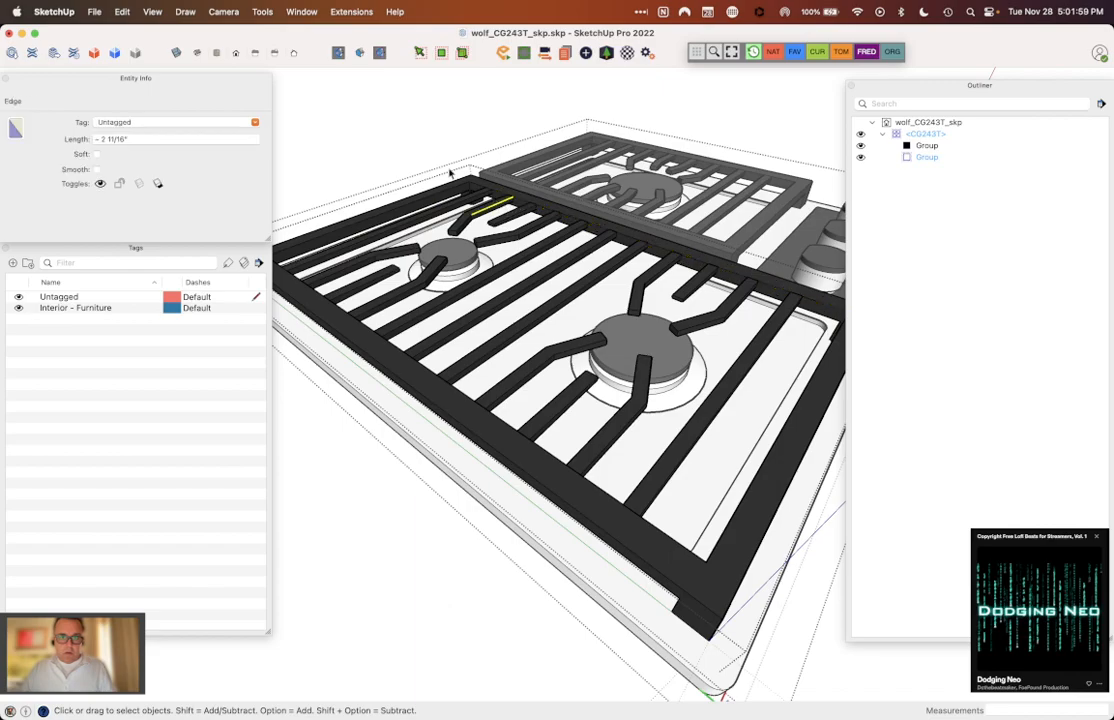
left_click(438, 166)
Step: Select the double-burner grate group inside the CG243T component
scroll(505, 227, "down", 5)
middle_click_drag(505, 227, 298, 440)
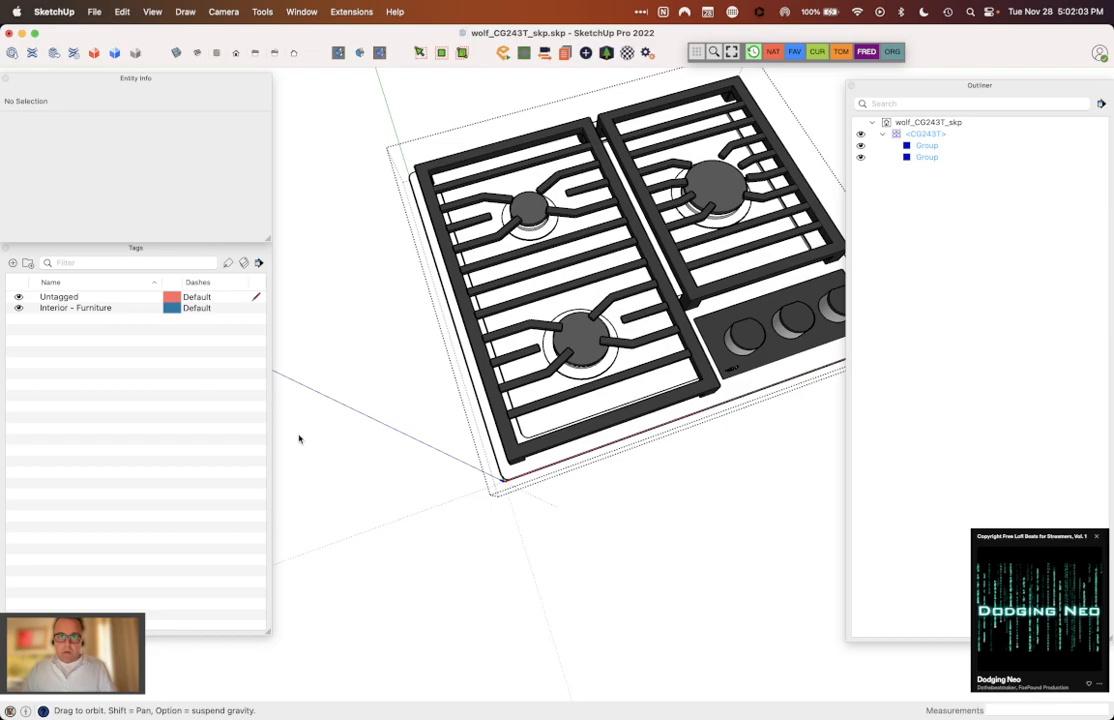
key("space")
left_click(590, 229)
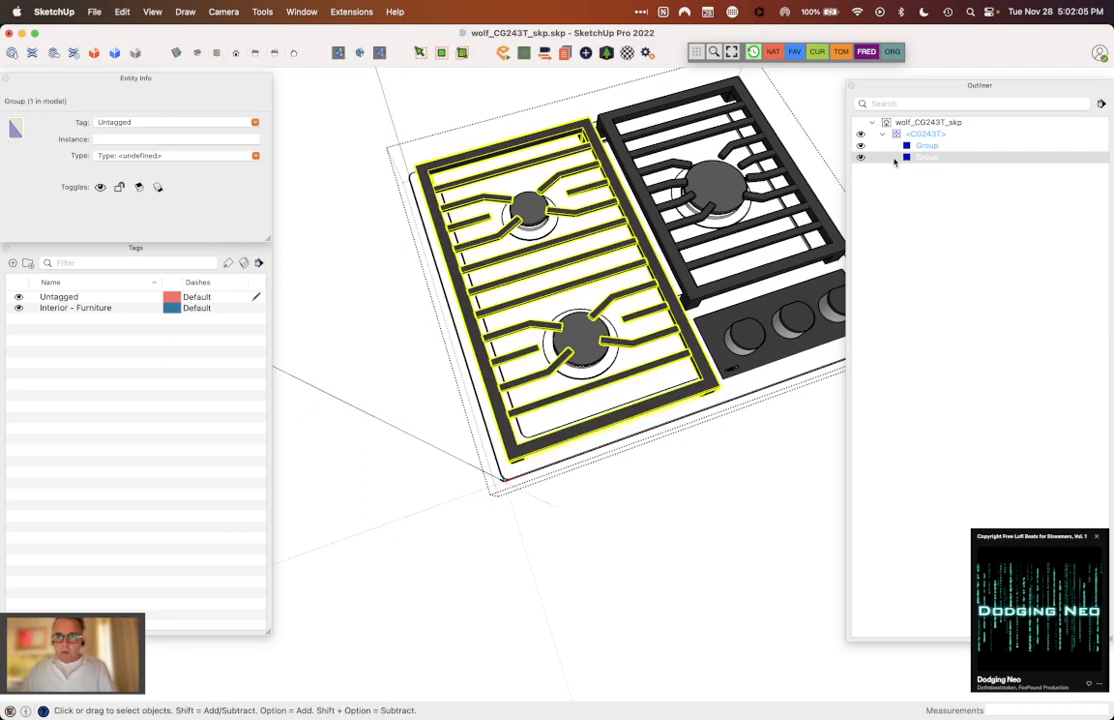
left_click(928, 158)
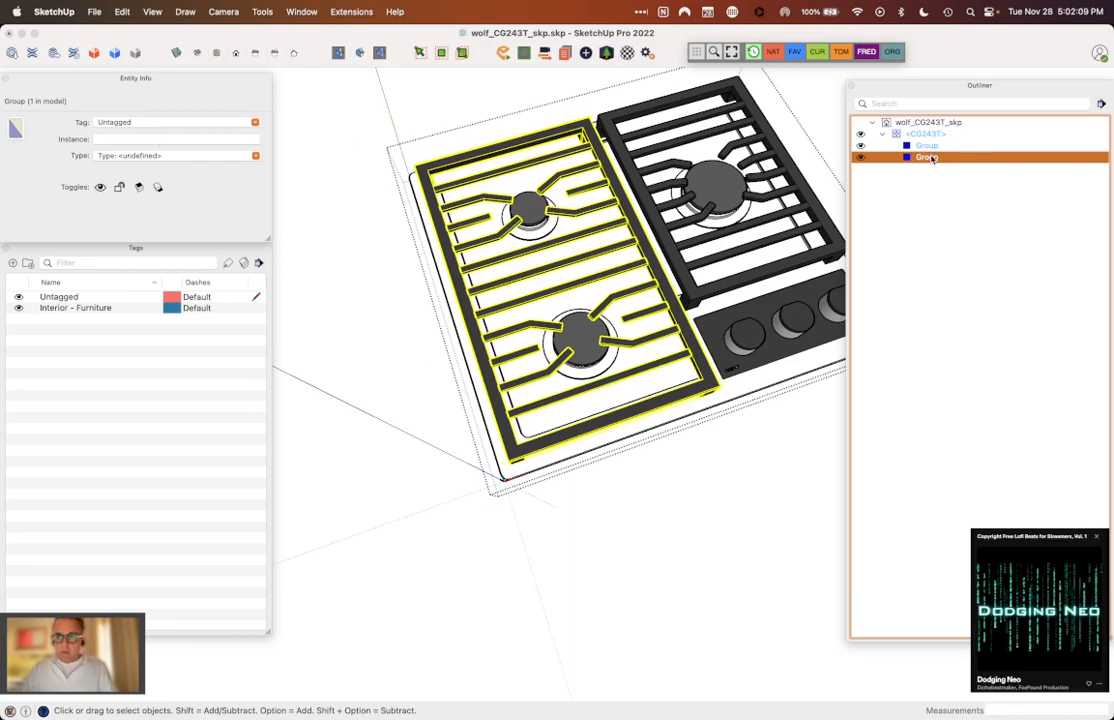
double_click(932, 159)
left_click(932, 159)
right_click(933, 160)
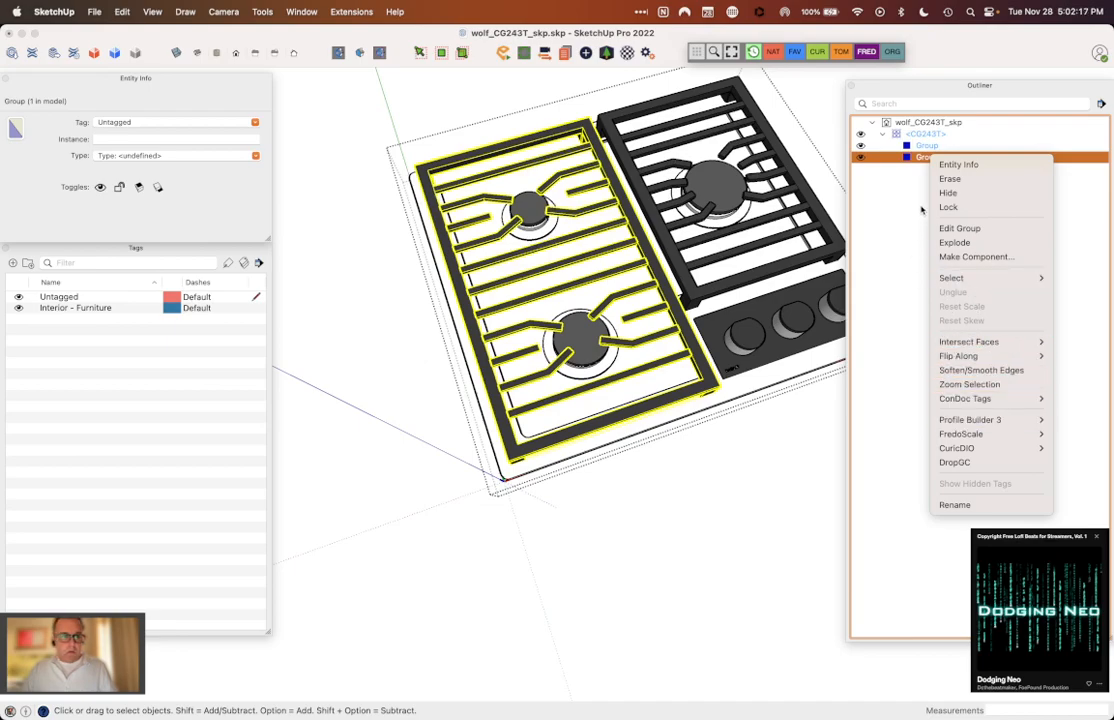
left_click(922, 209)
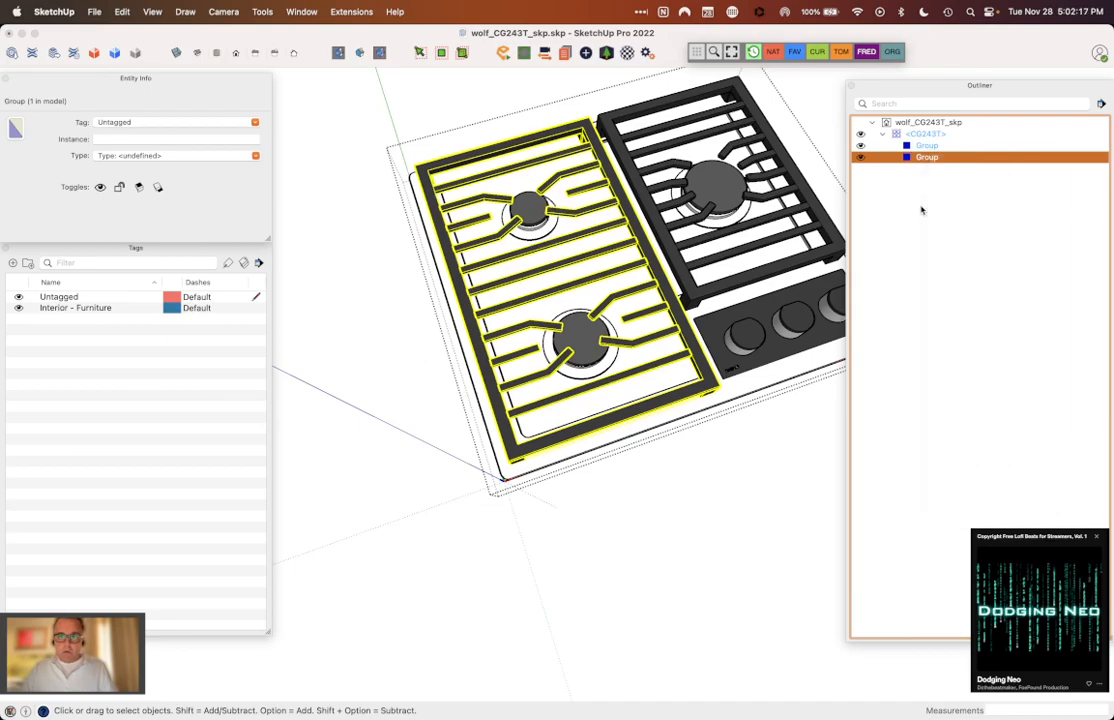
Step: Name the double-burner grate group's instance "Left Grill"
left_click(174, 139)
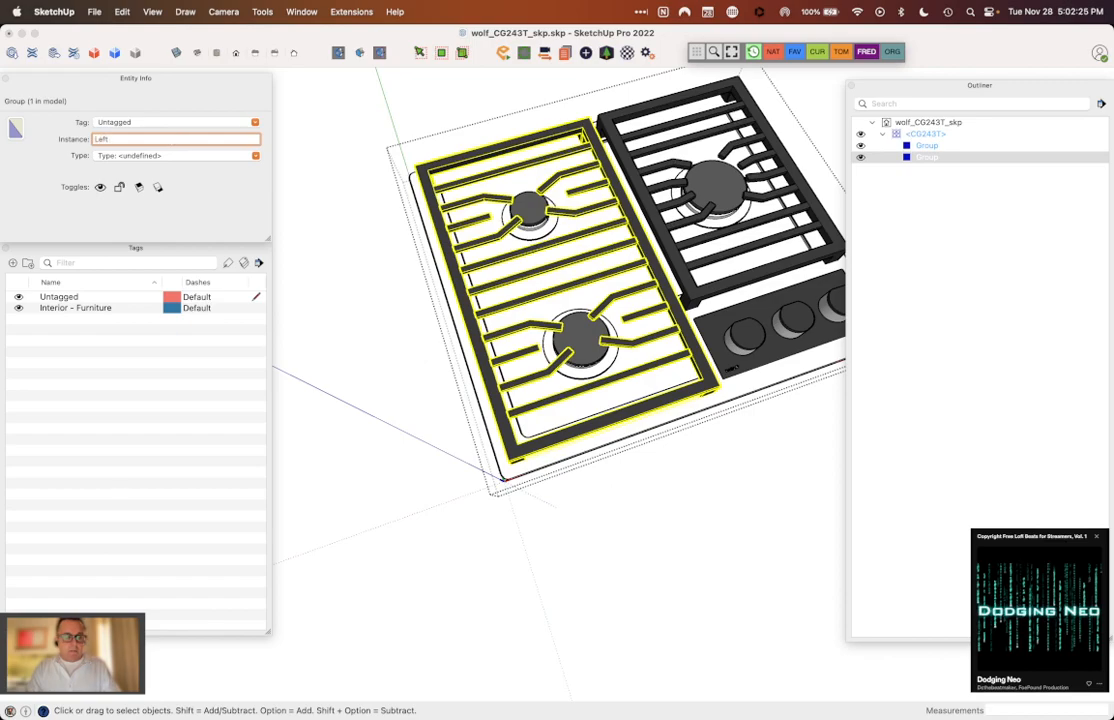
type("Left Grill")
key("Return")
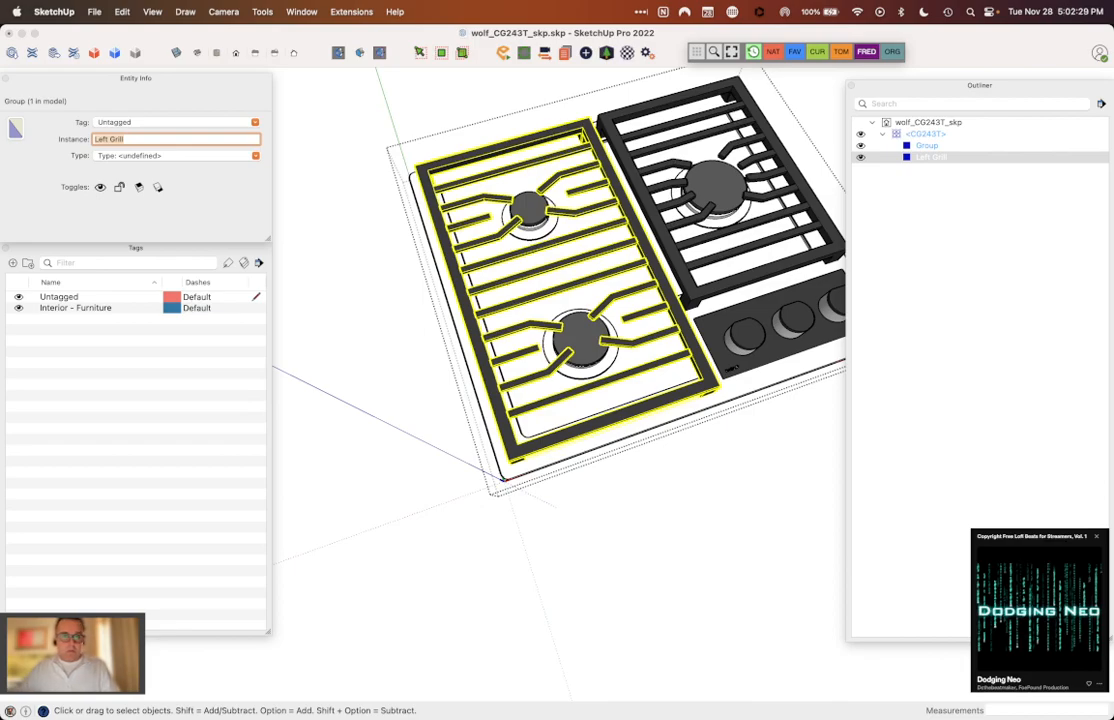
Step: Select the single-burner grate group and name its instance "Right Grill"
left_click(918, 146)
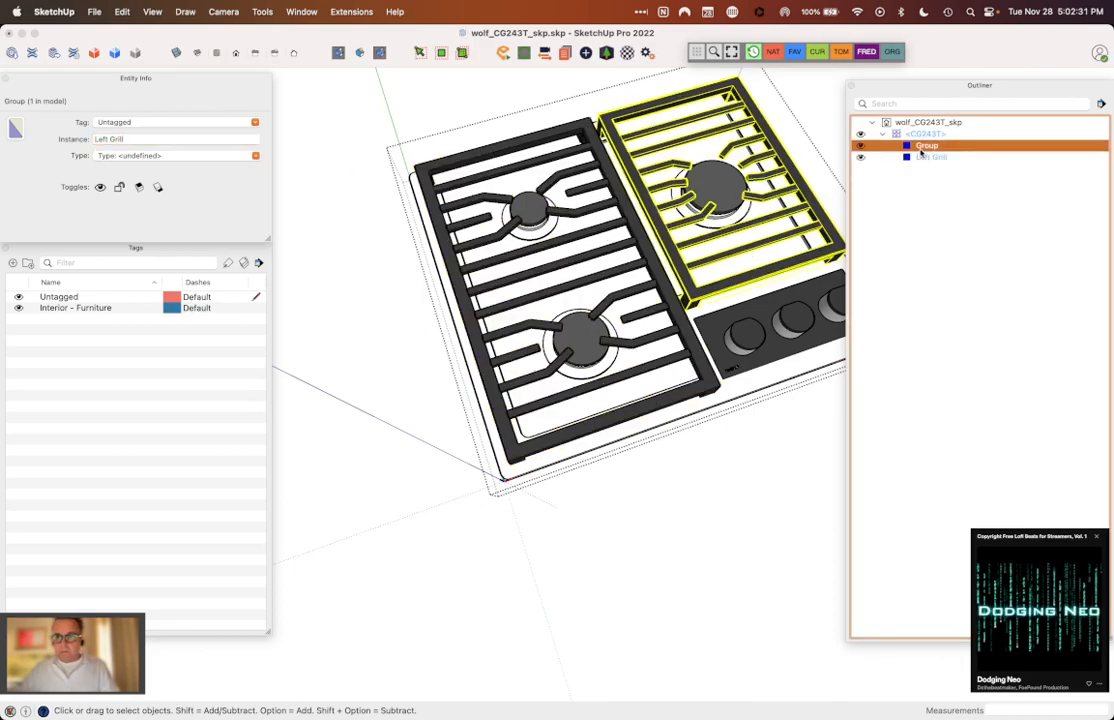
left_click(108, 138)
type("Right Grill")
key("Return")
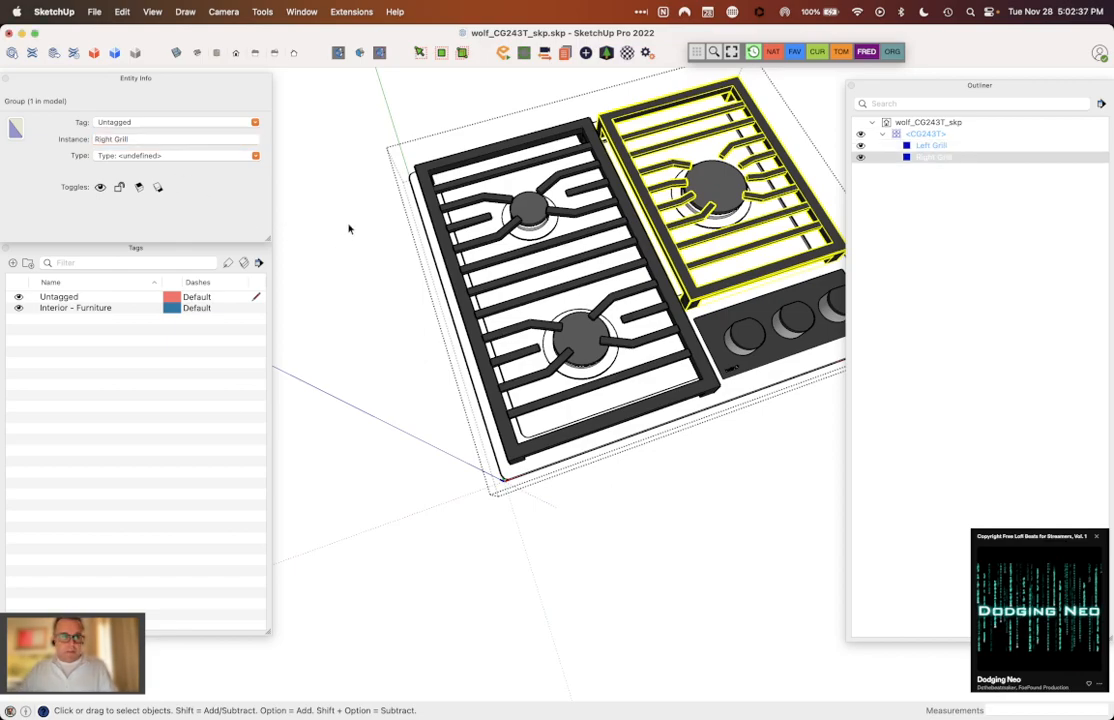
Step: Close the CG243T component and hide the Left Grill and Right Grill groups
left_click(384, 262)
middle_click_drag(384, 262, 444, 361)
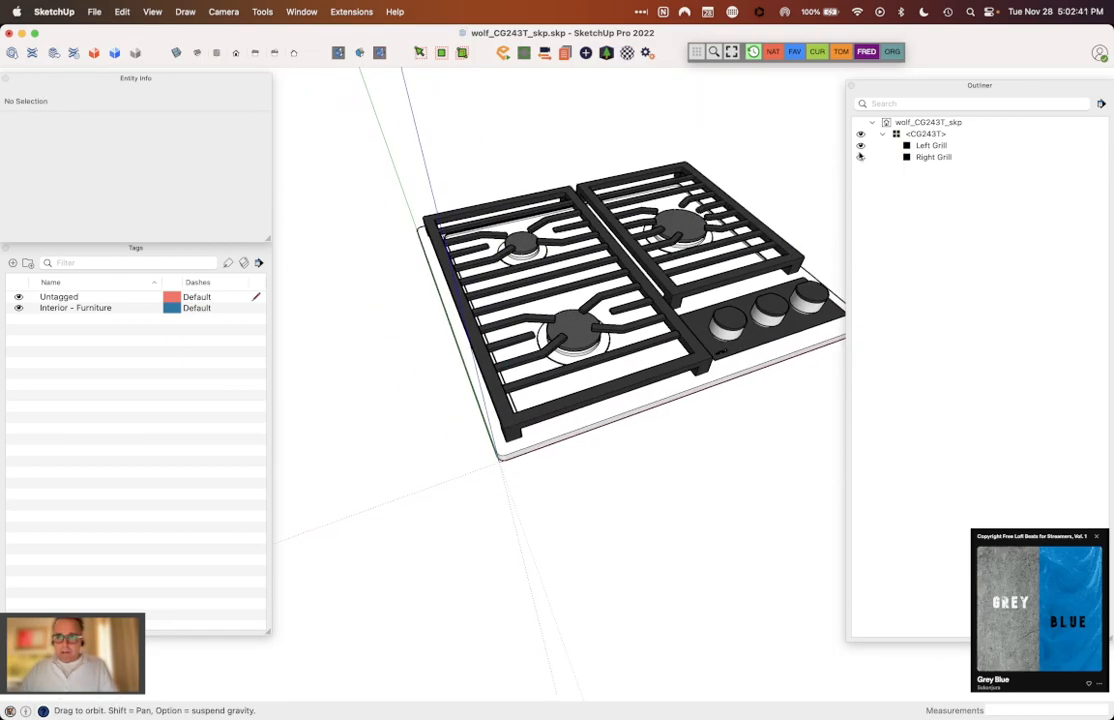
left_click(860, 145)
left_click(860, 157)
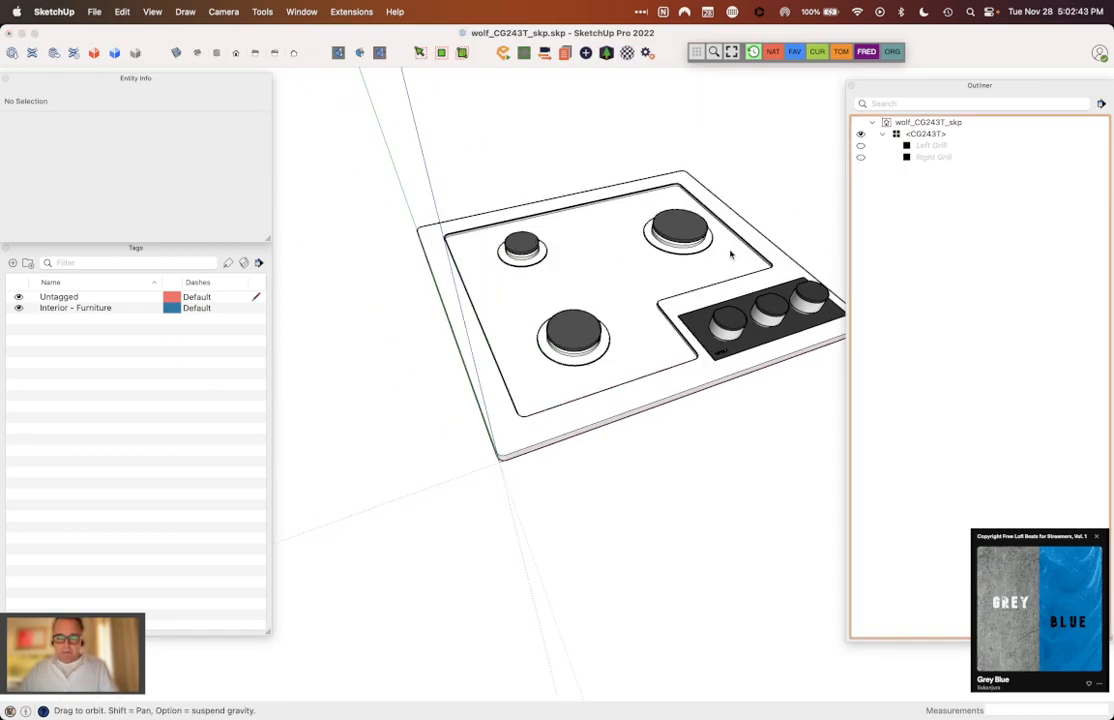
Step: Open the CG243T component for editing and select all geometry of the front burner's black cap
scroll(453, 338, "down", 3)
middle_click_drag(677, 255, 678, 254)
middle_click_drag(608, 364, 597, 385)
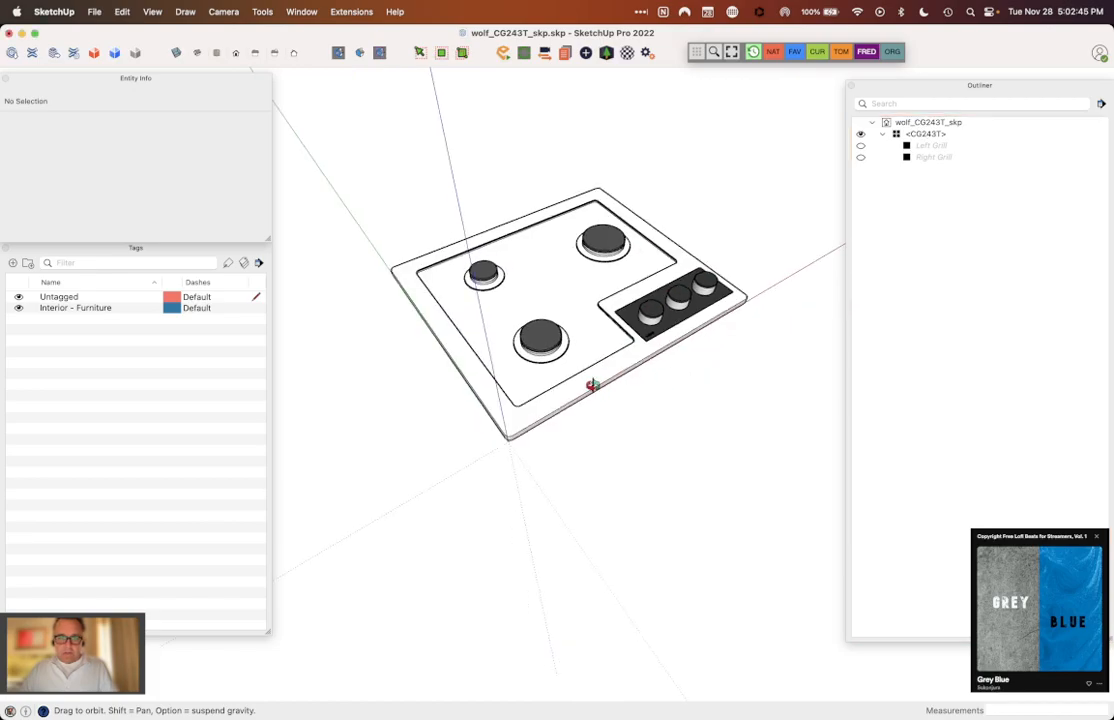
scroll(562, 344, "up", 5)
left_click(543, 333)
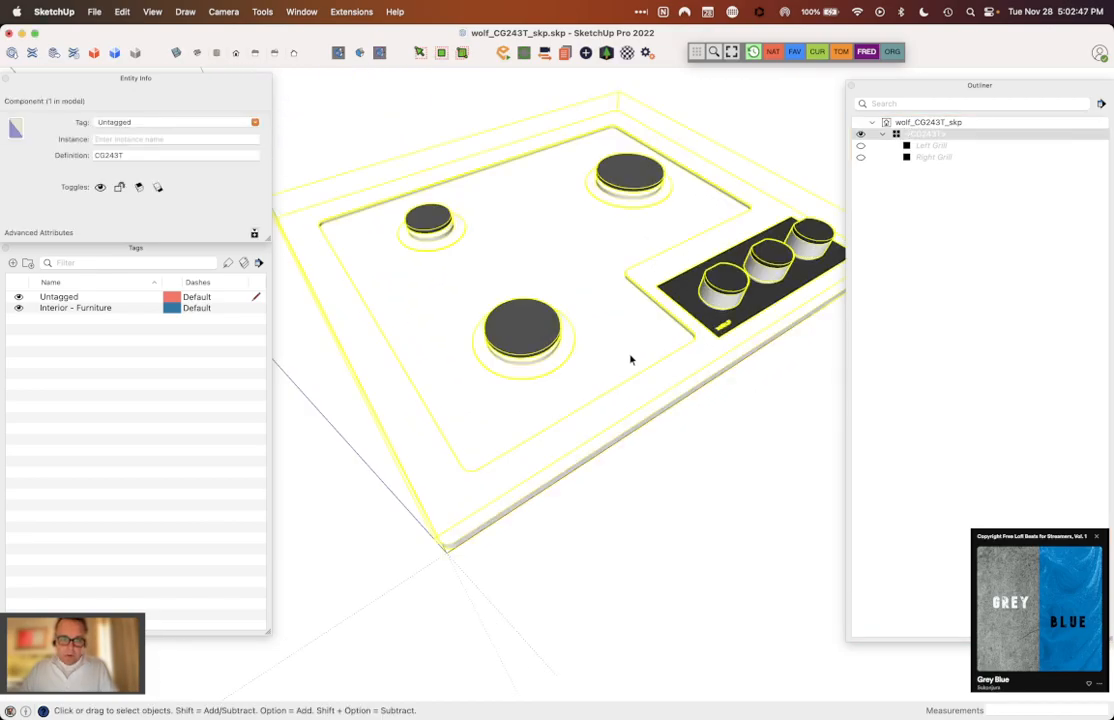
triple_click(657, 357)
key("Escape")
key("Escape")
triple_click(543, 333)
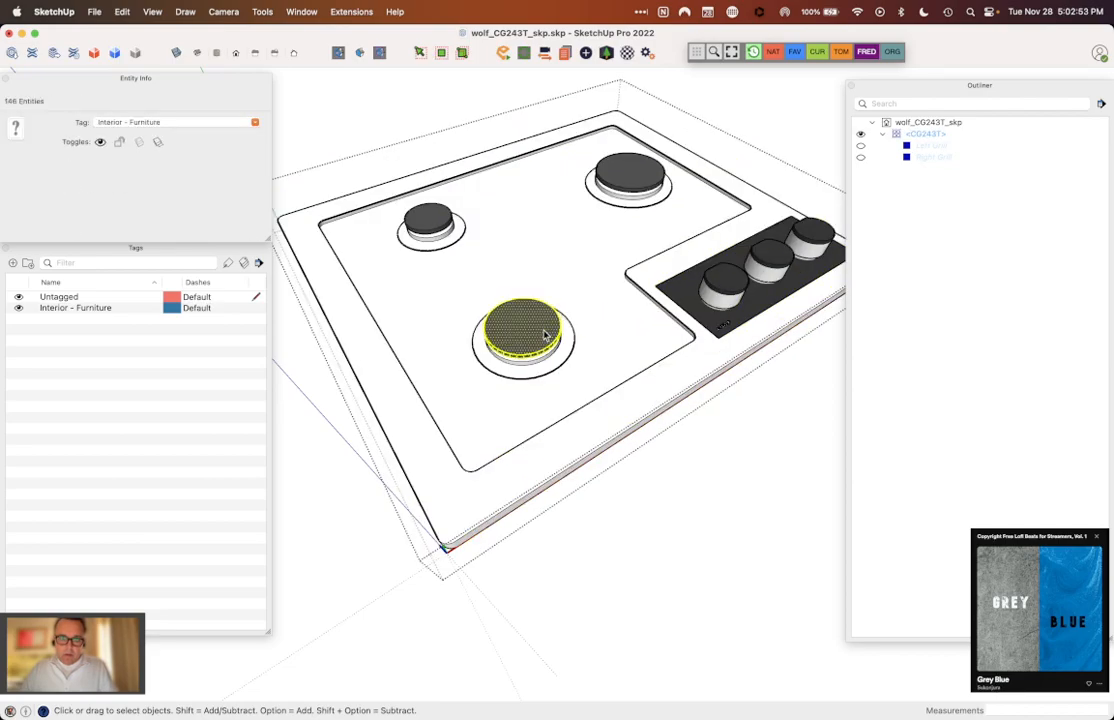
middle_click_drag(545, 334, 527, 316)
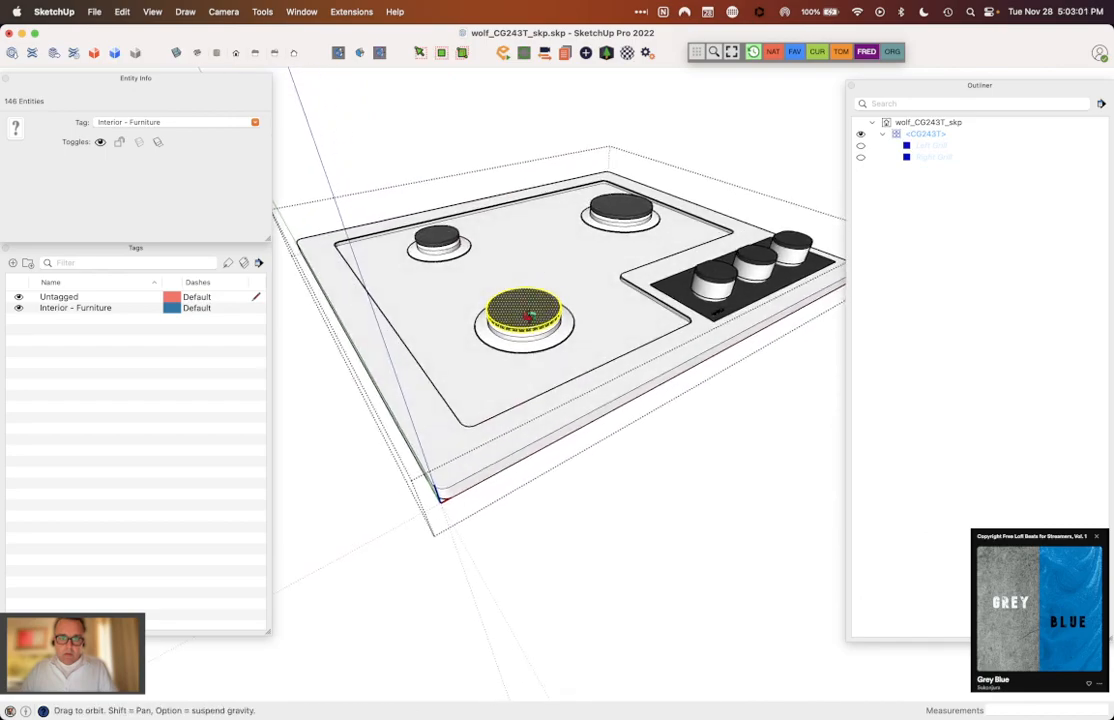
Step: Set the front burner cap's geometry to Untagged and make it a group
right_click(528, 316)
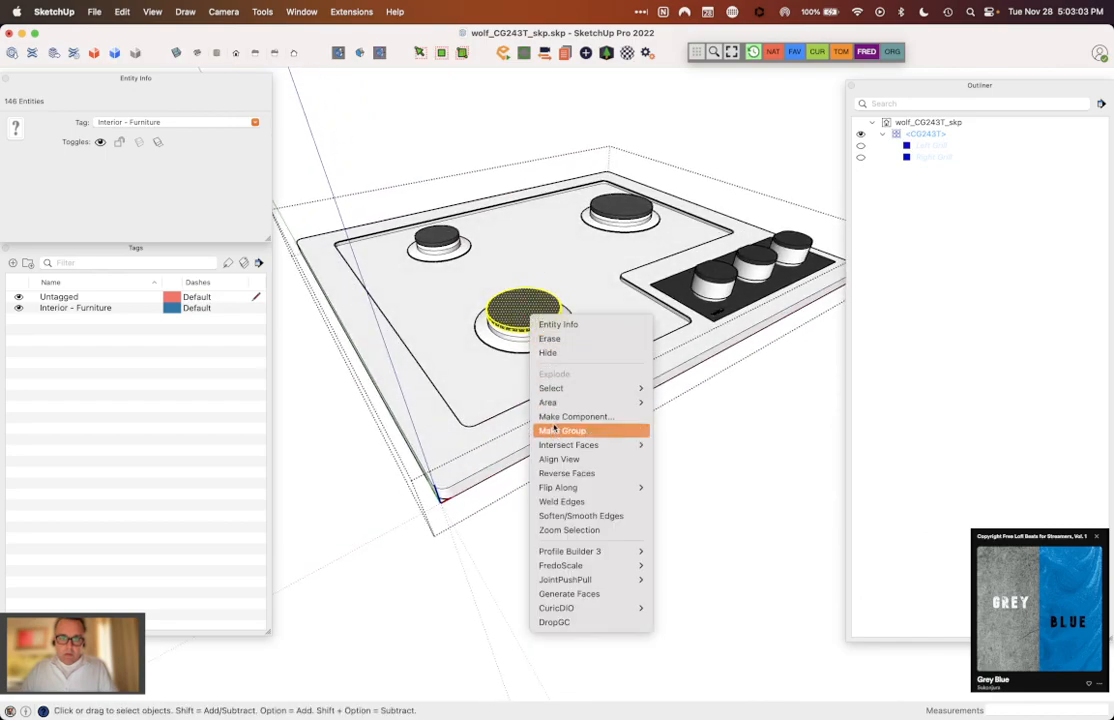
left_click(222, 111)
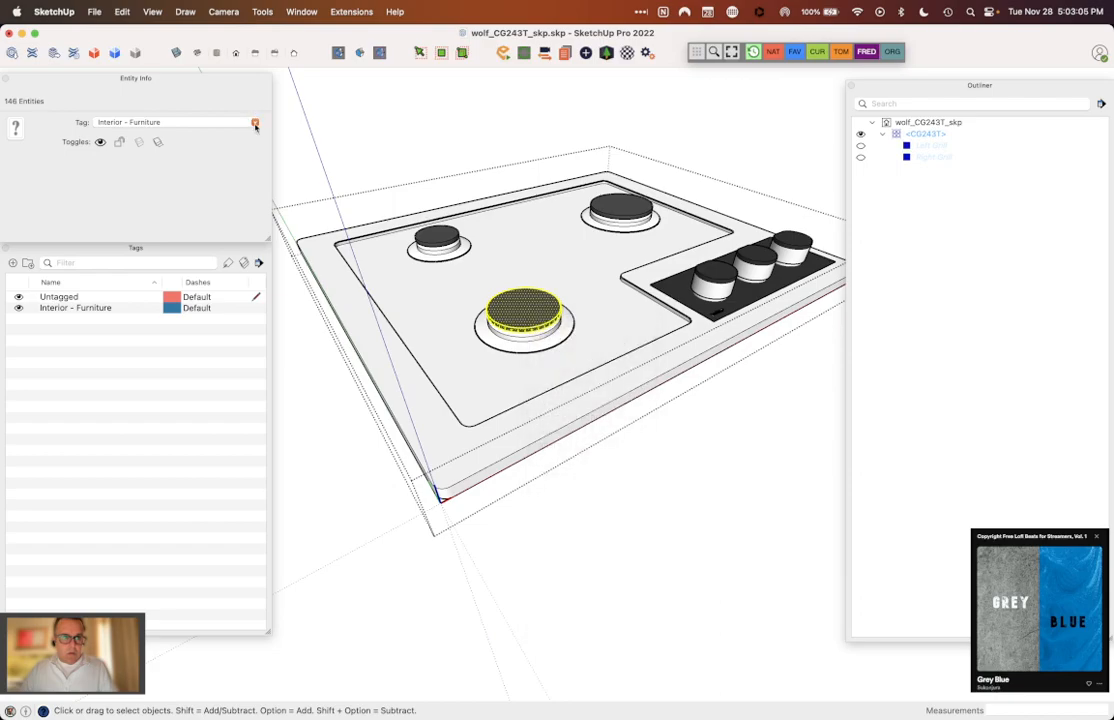
left_click(255, 123)
left_click(226, 137)
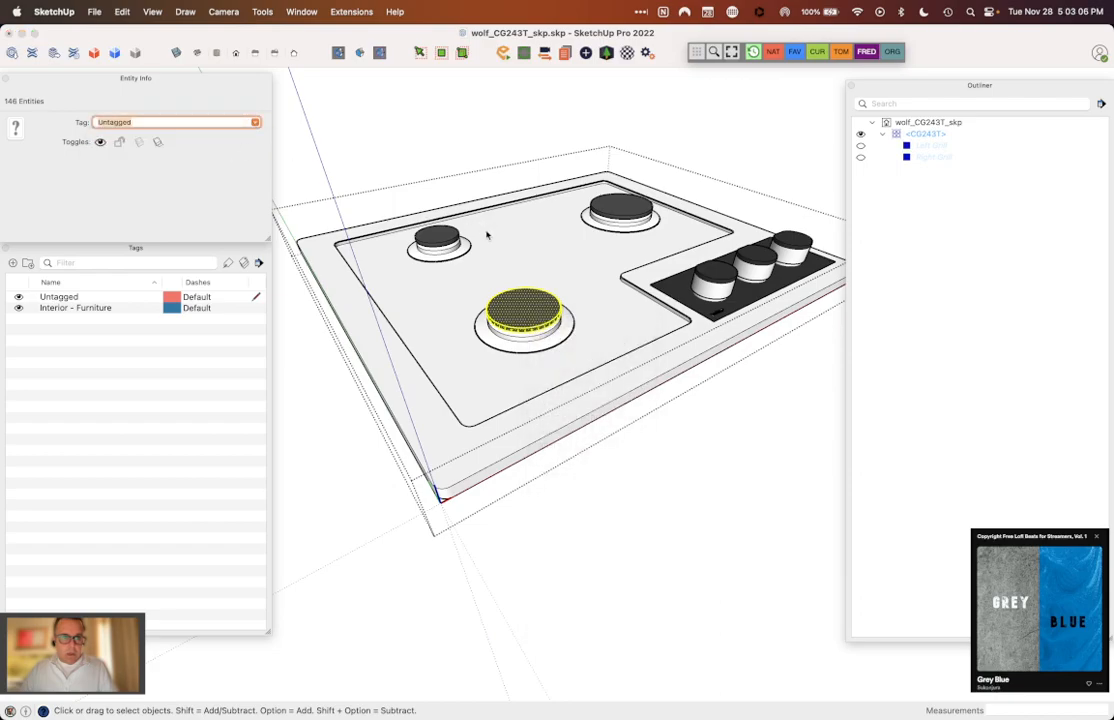
right_click(525, 305)
left_click(540, 403)
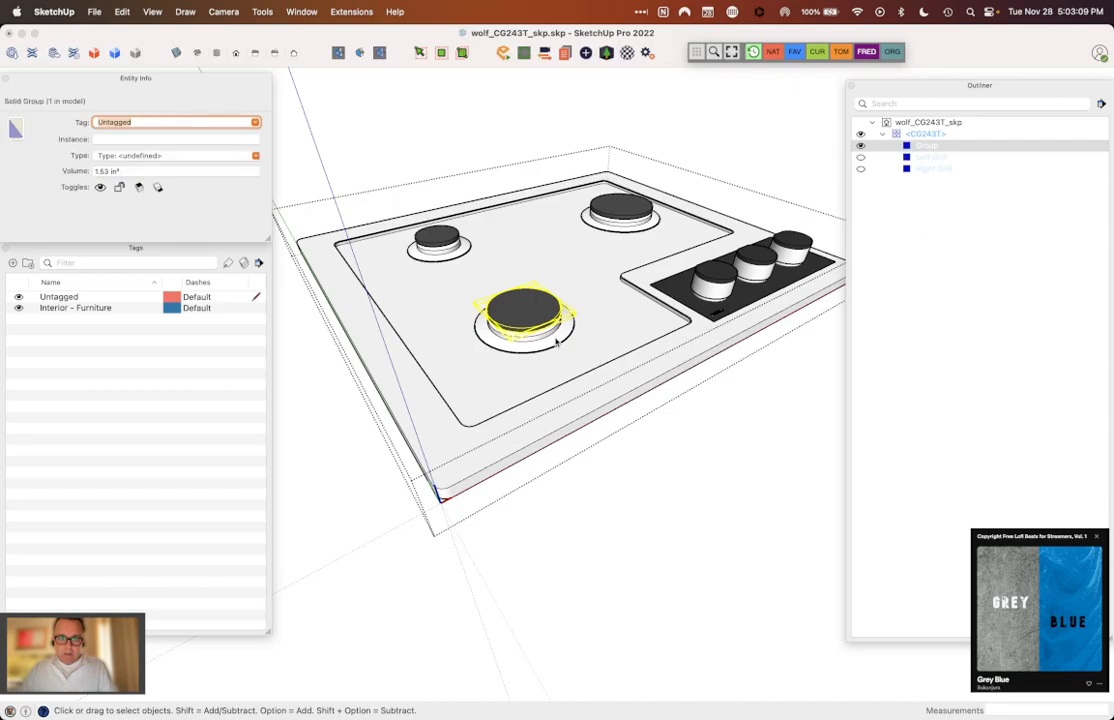
left_click(860, 150)
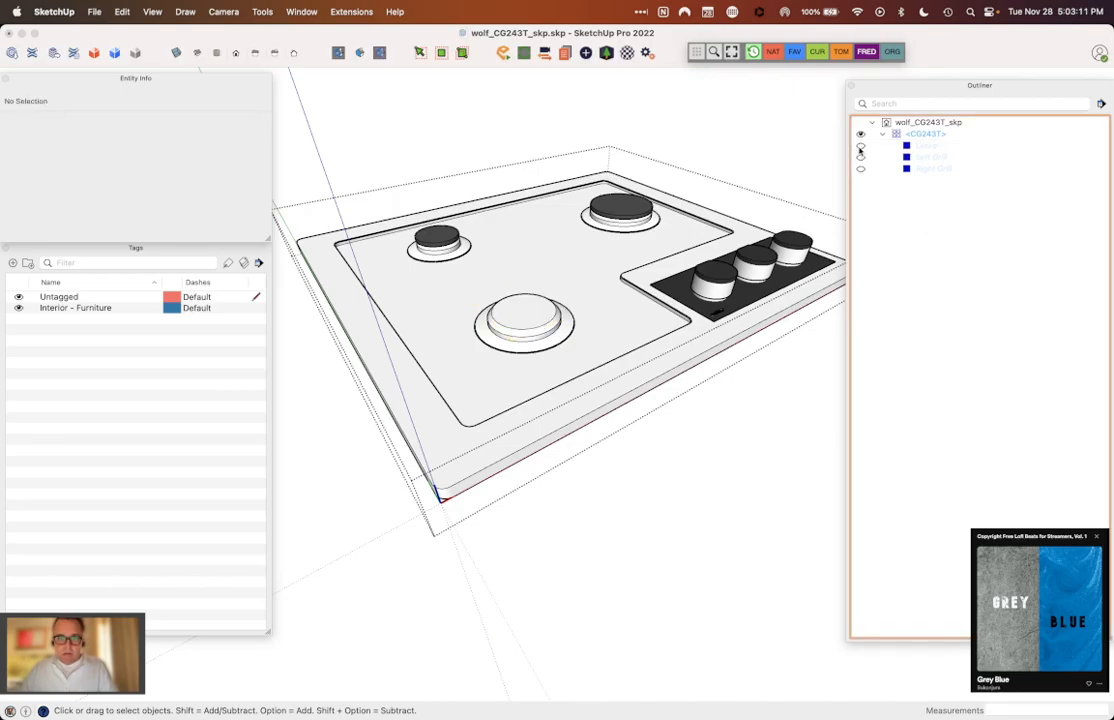
Step: Set the geometry of both rear burner caps, the small one and the large one, to Untagged
left_click(445, 237)
left_click(225, 122)
left_click(225, 136)
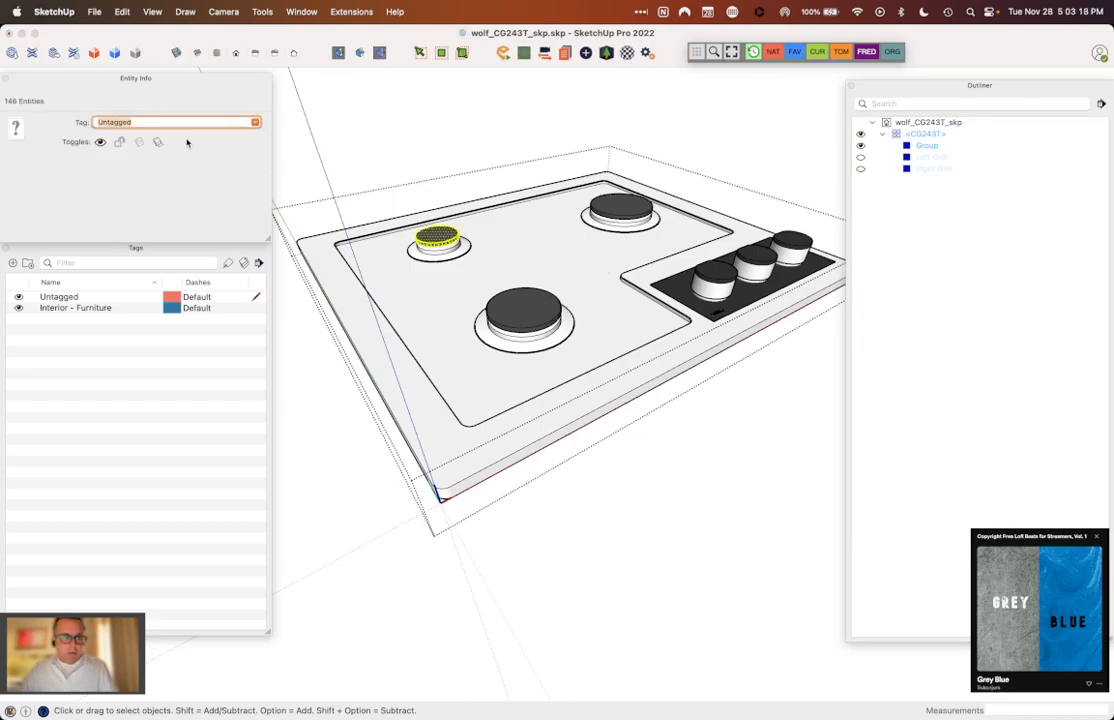
left_click(610, 215)
left_click(220, 122)
left_click(214, 134)
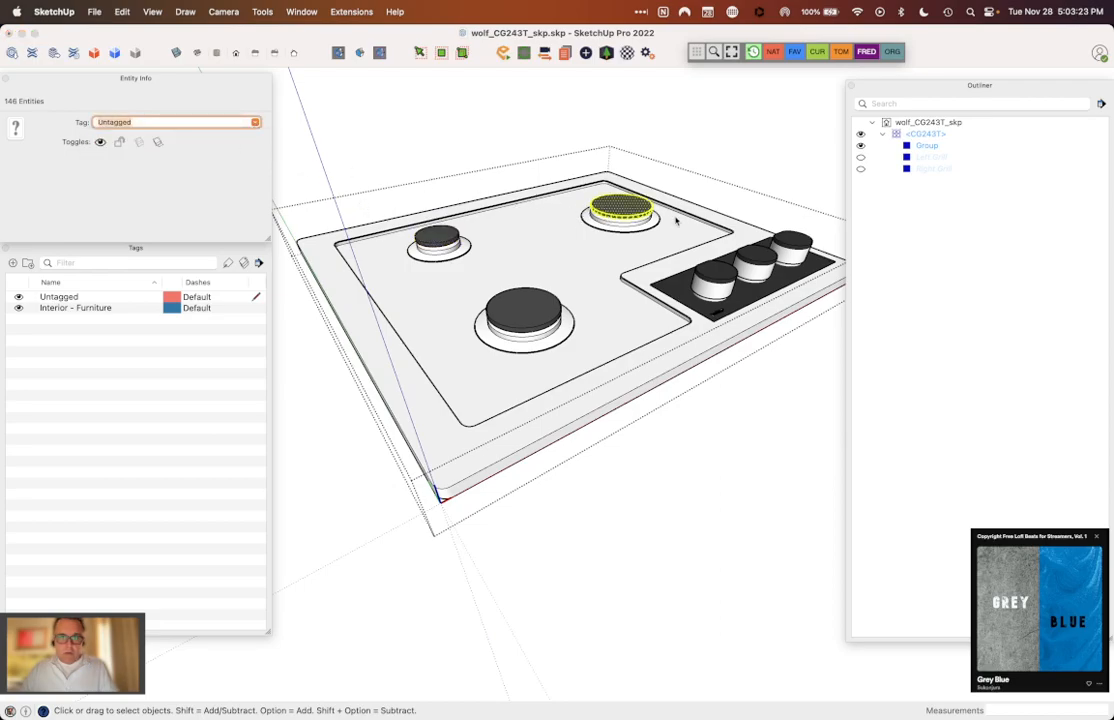
Step: Make the large rear burner cap and the small rear burner cap each into its own group
right_click(631, 211)
left_click(655, 321)
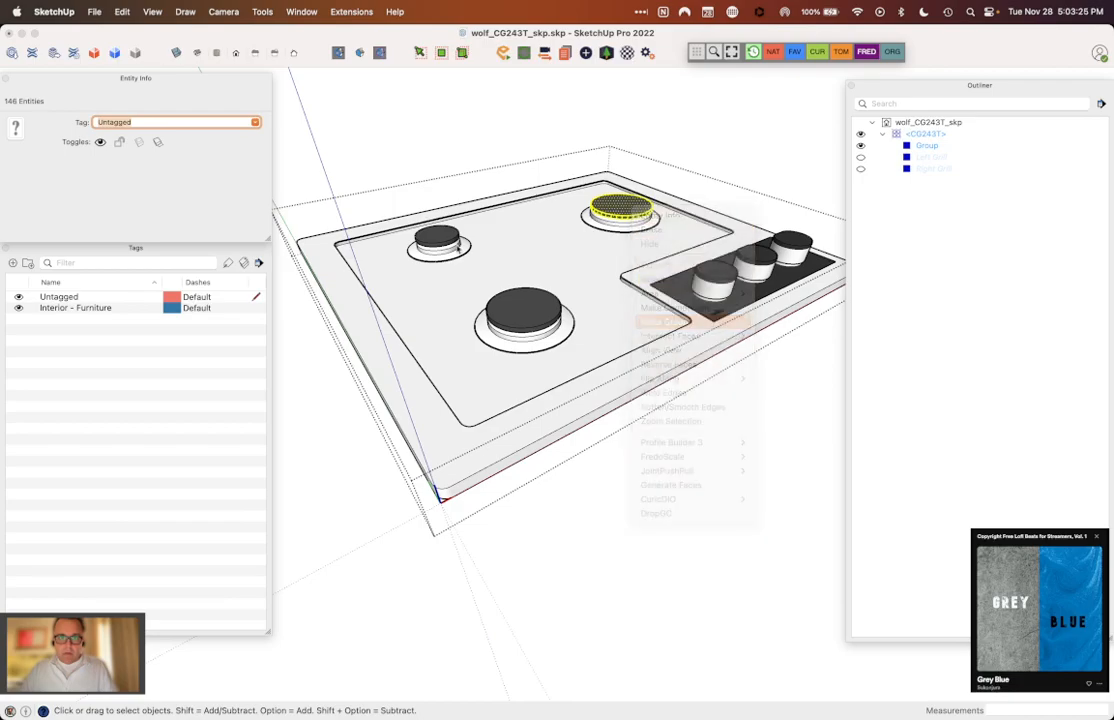
triple_click(446, 243)
right_click(446, 243)
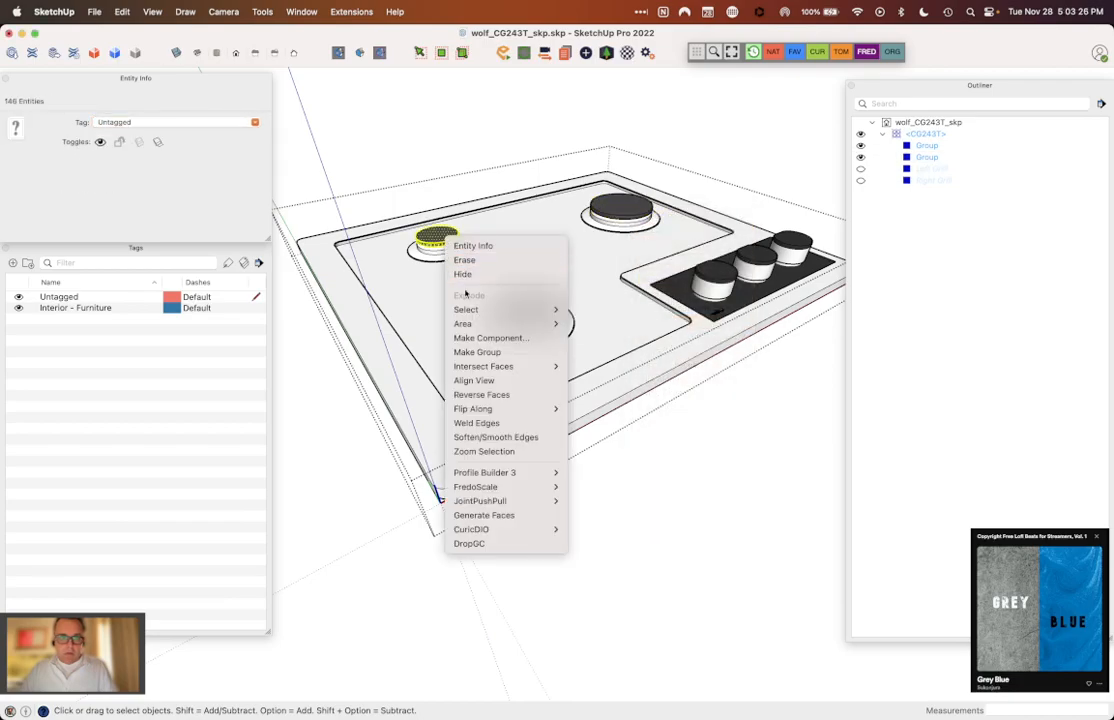
left_click(490, 351)
Step: Name the small rear burner cap group's instance "Gas Plate - Small"
left_click(924, 147)
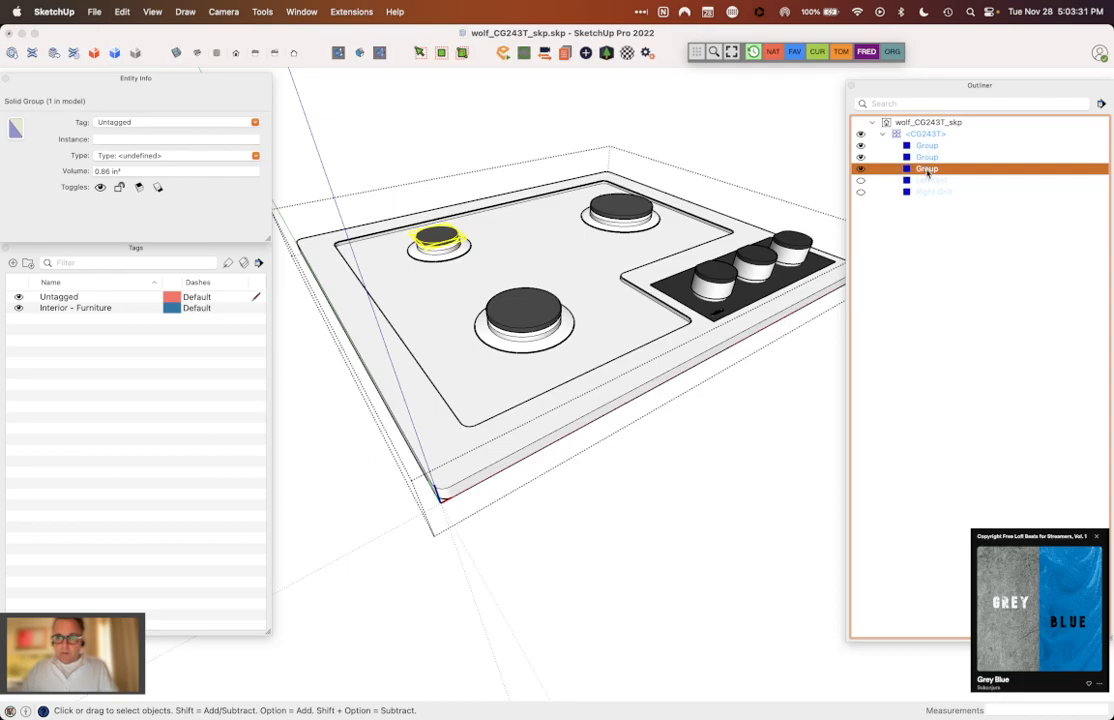
left_click(153, 139)
type("G")
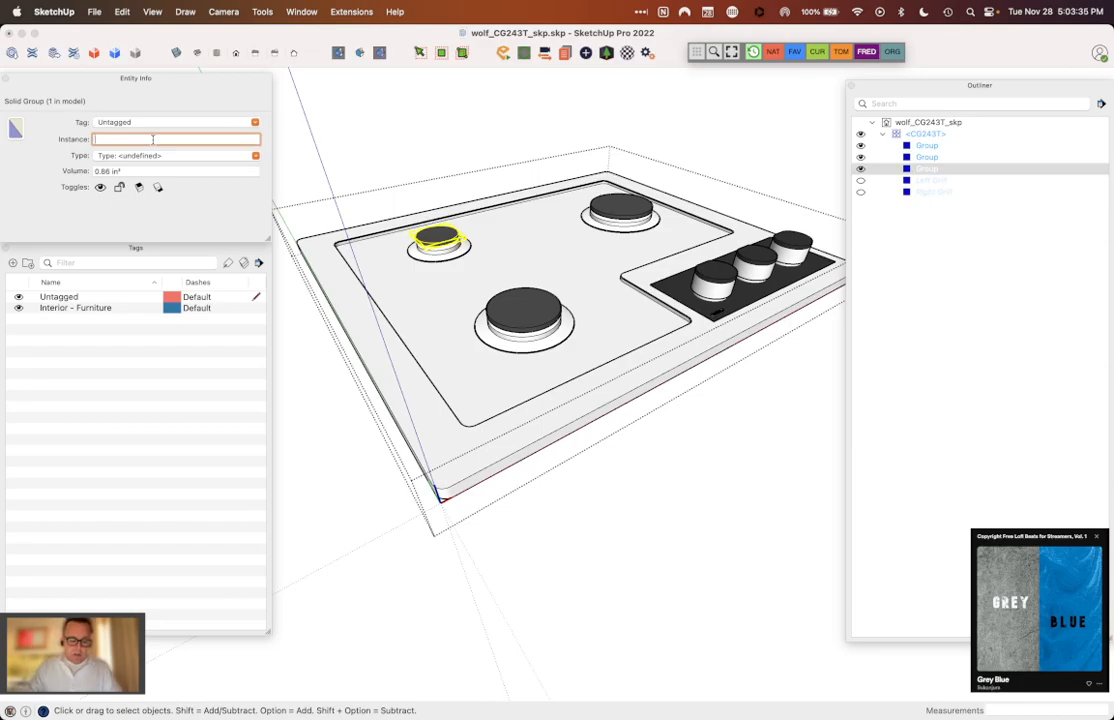
type("as Pl")
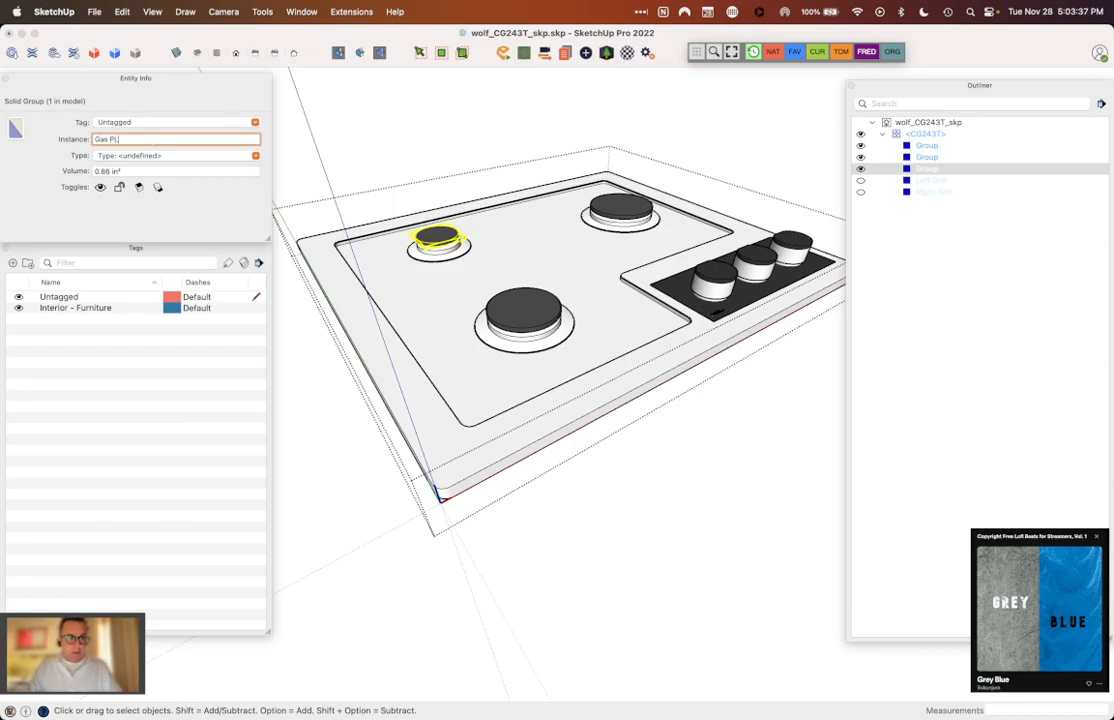
type("ate - Small")
key("BackSpace")
key("BackSpace")
key("BackSpace")
type("all")
key("Return")
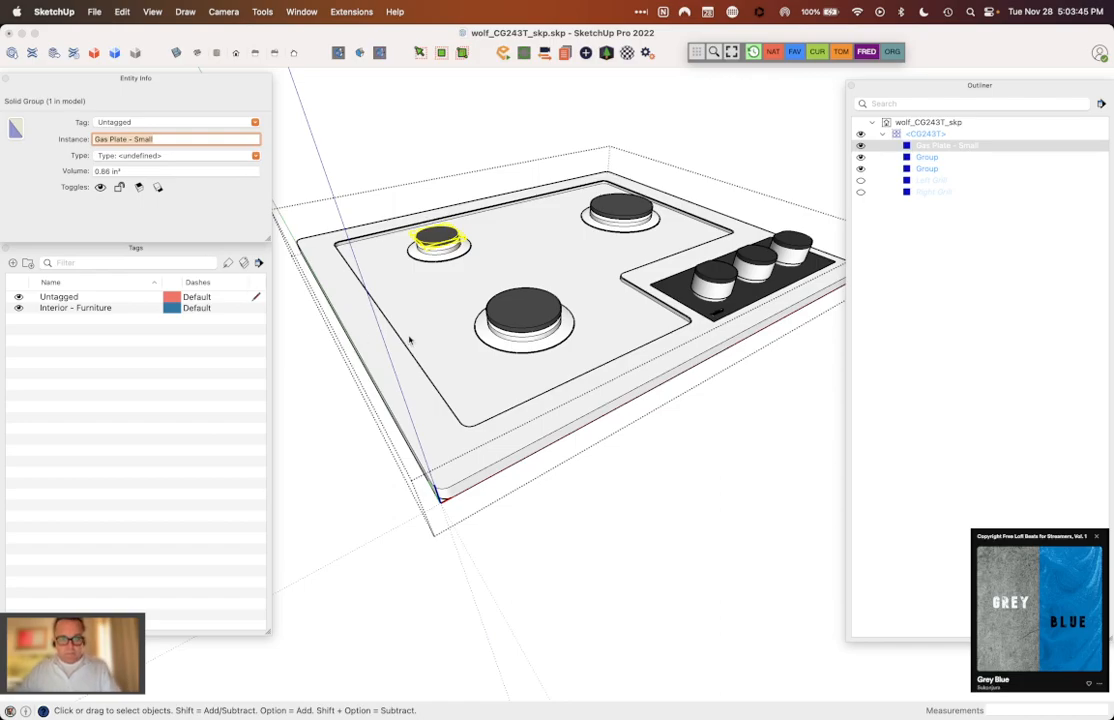
Step: Name the front burner cap group's instance "Gas Plate - Medium"
left_click(505, 330)
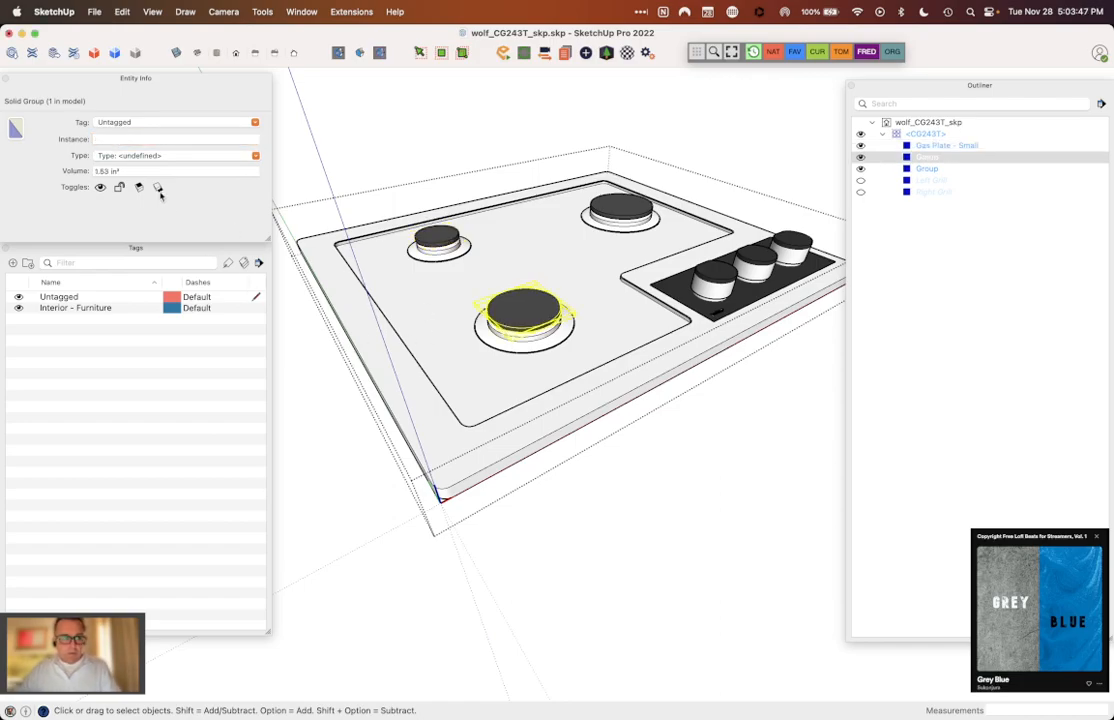
left_click(129, 141)
type("Gas")
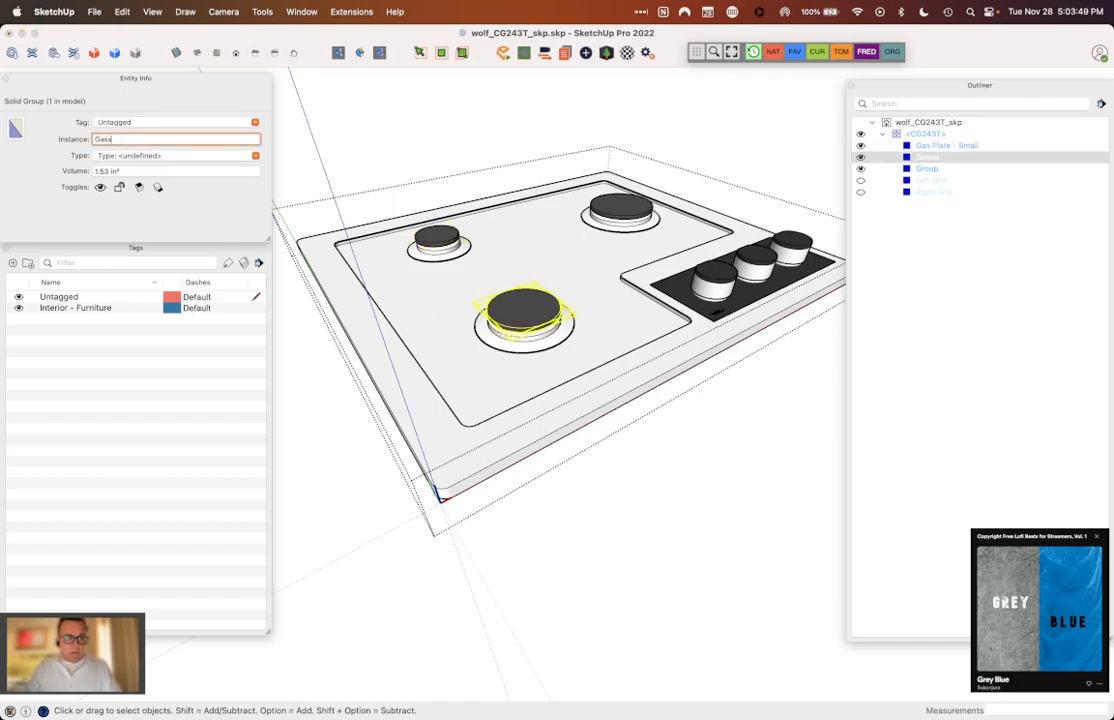
type(" Plate")
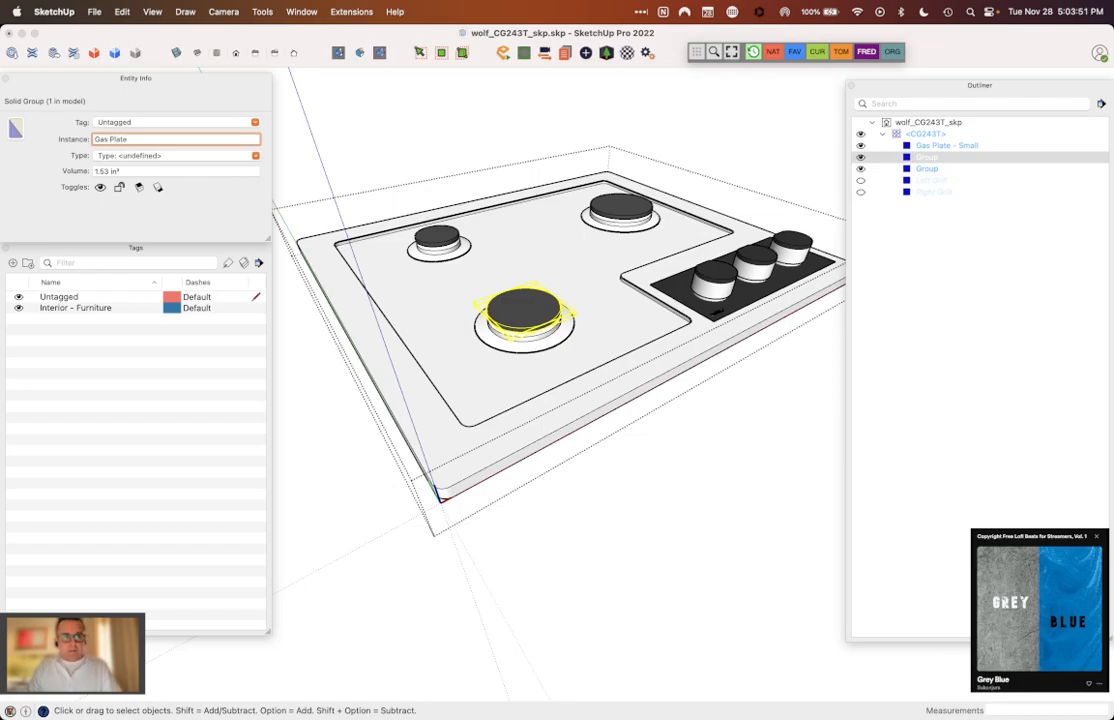
type(" -")
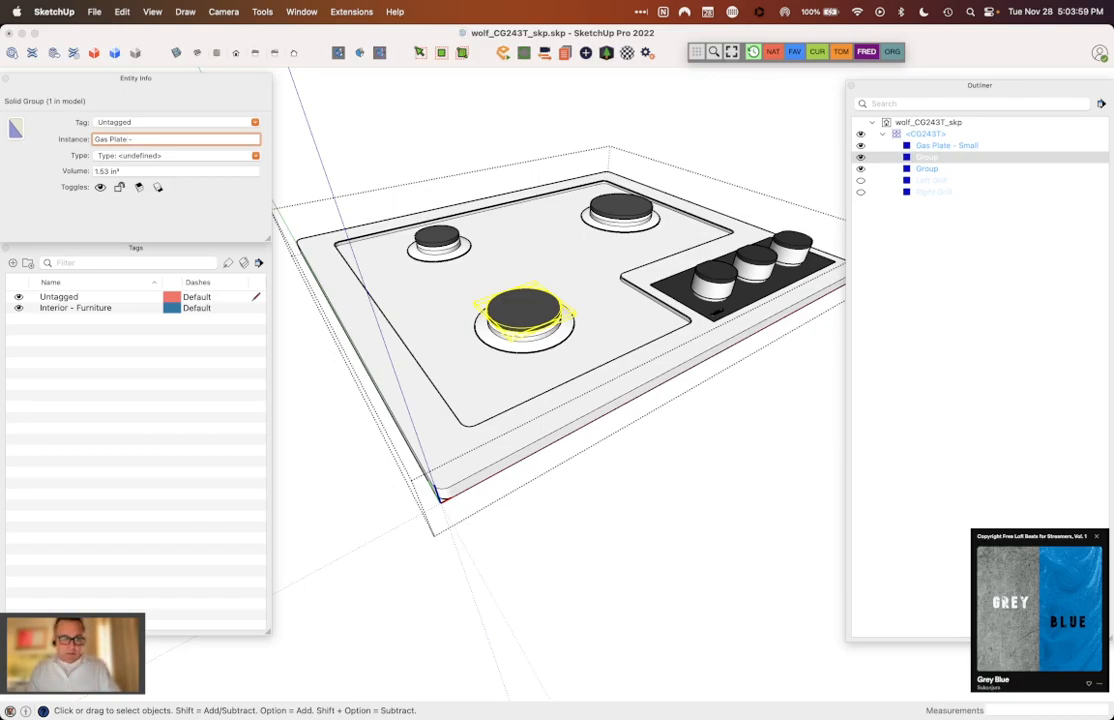
type("Medium")
key("Return")
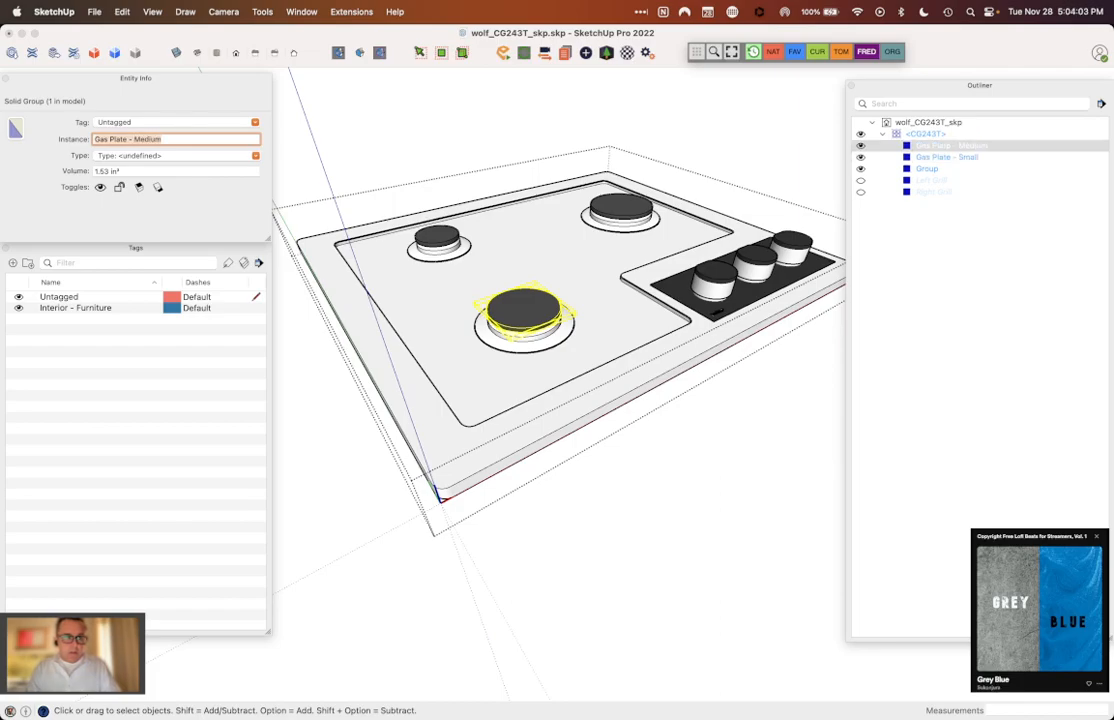
Step: Select the large rear burner cap group and open its instance name for editing
triple_click(621, 216)
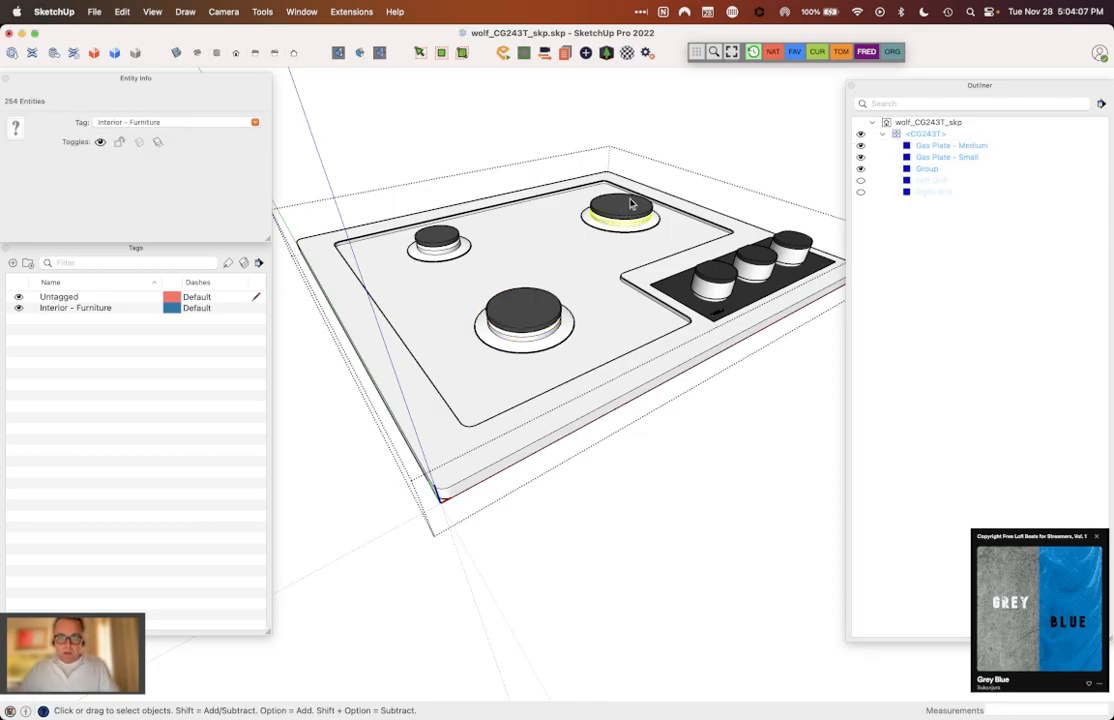
left_click(629, 203, "shift")
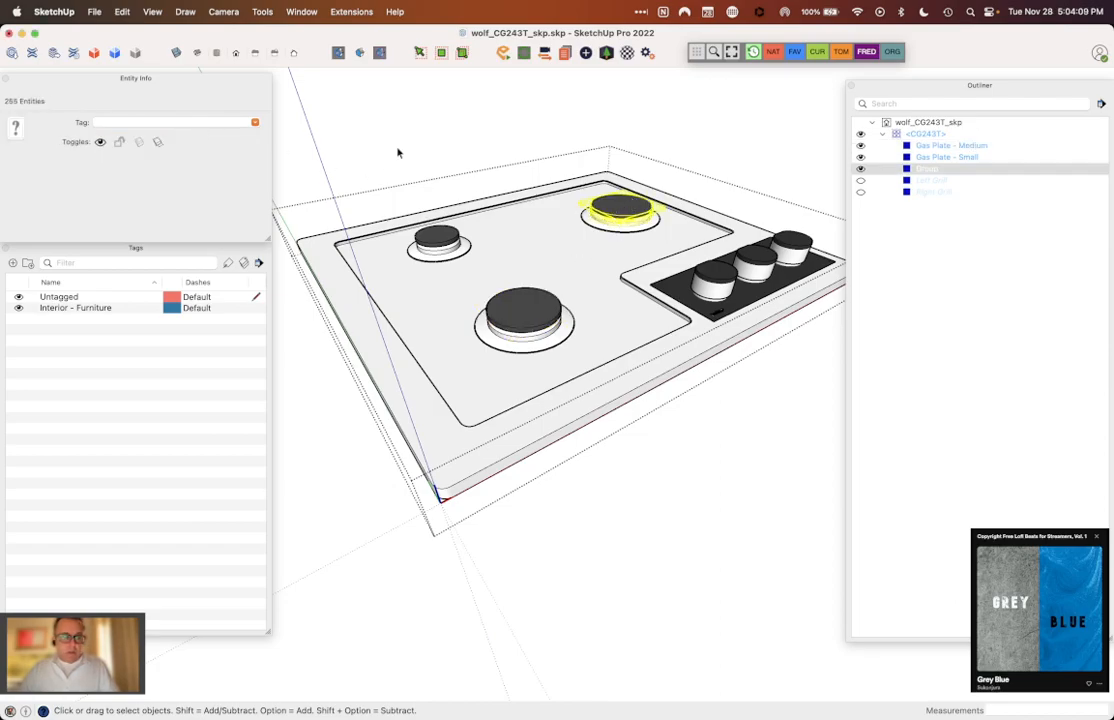
left_click(517, 179)
left_click(621, 216)
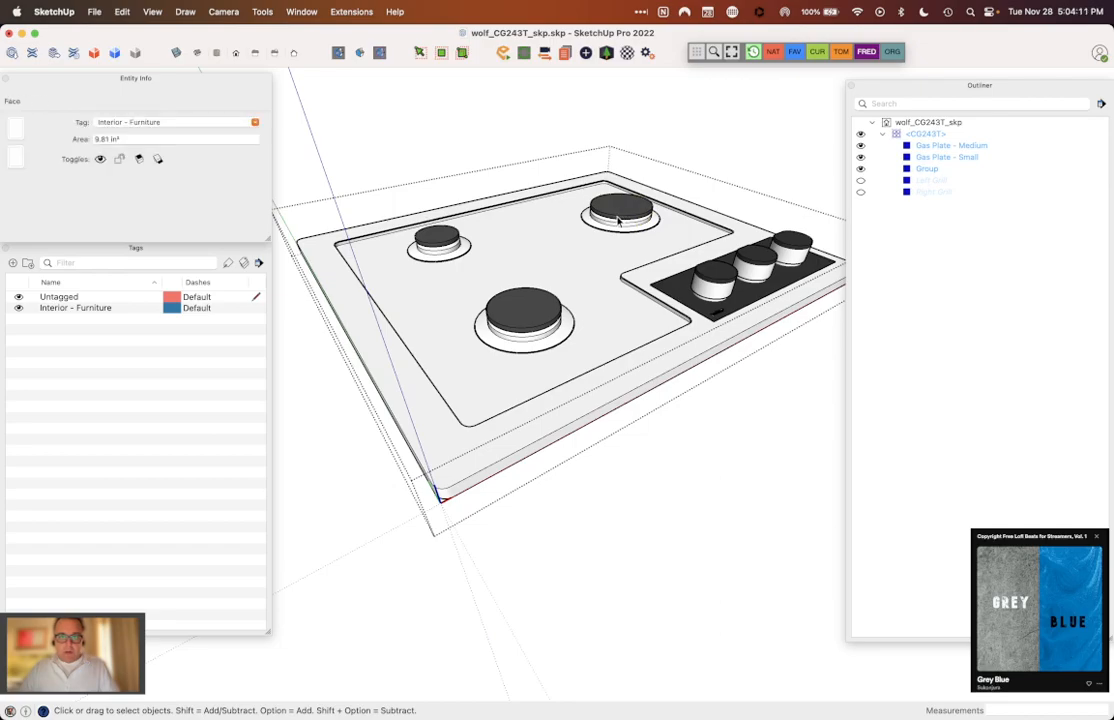
left_click(615, 215)
left_click(170, 140)
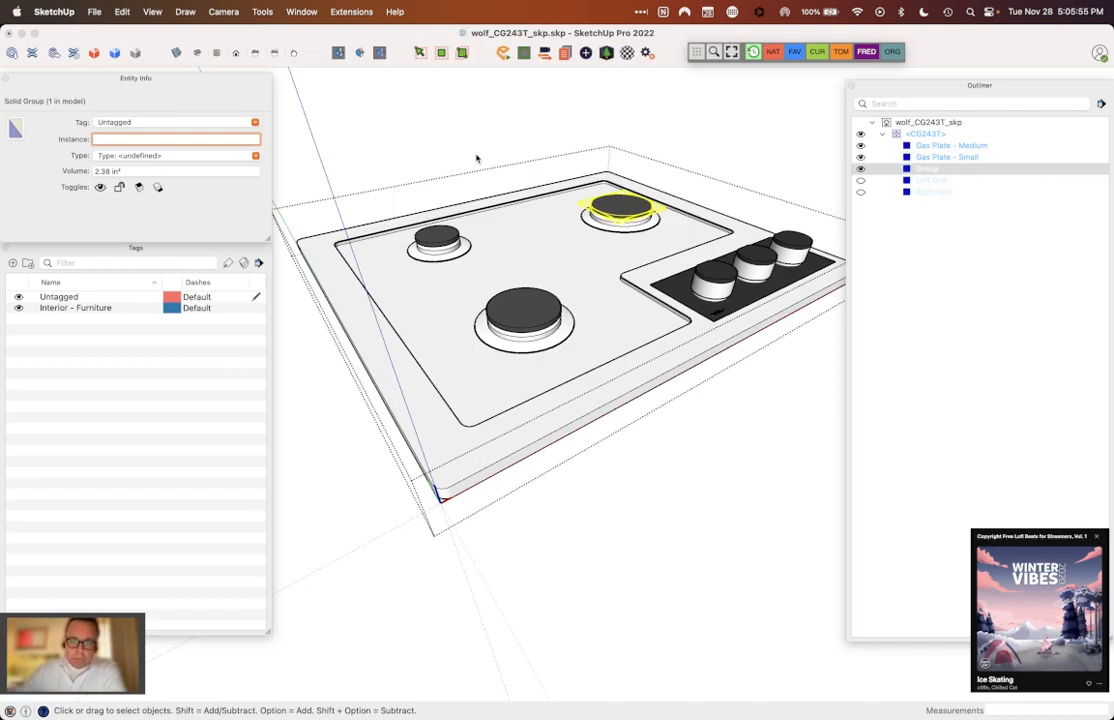
Step: Select the small burner's base and the flange ring around it, and set their geometry to Untagged
scroll(446, 262, "up", 5)
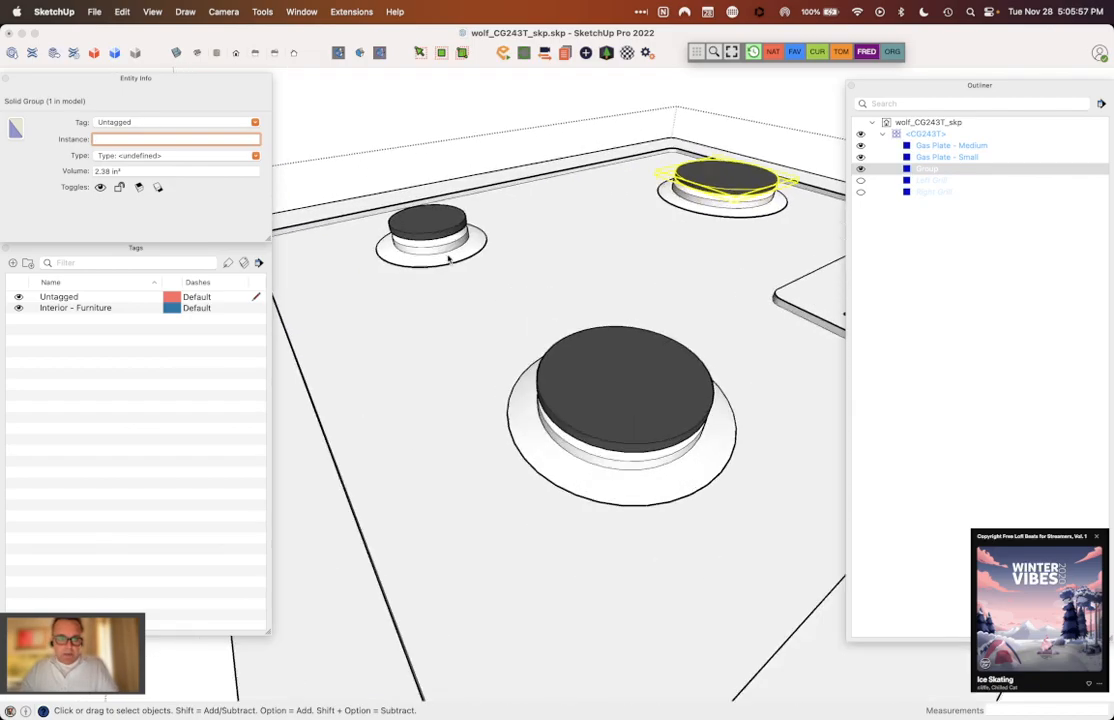
left_click(438, 252)
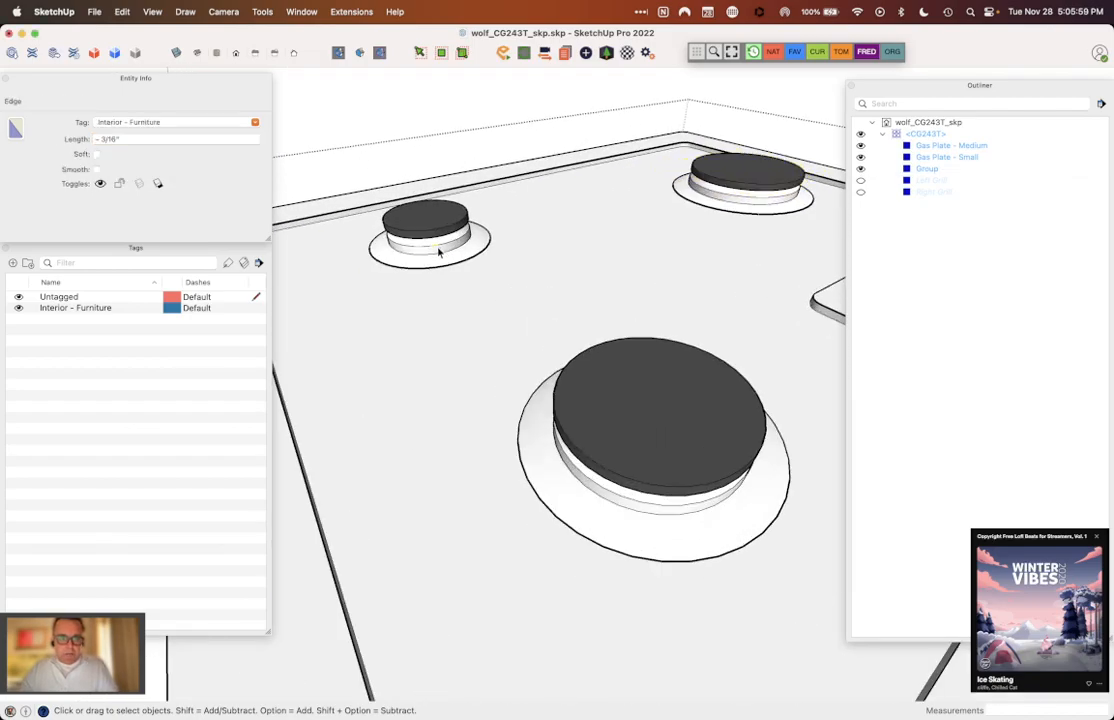
triple_click(438, 252)
left_click(446, 262, "shift")
right_click(447, 262)
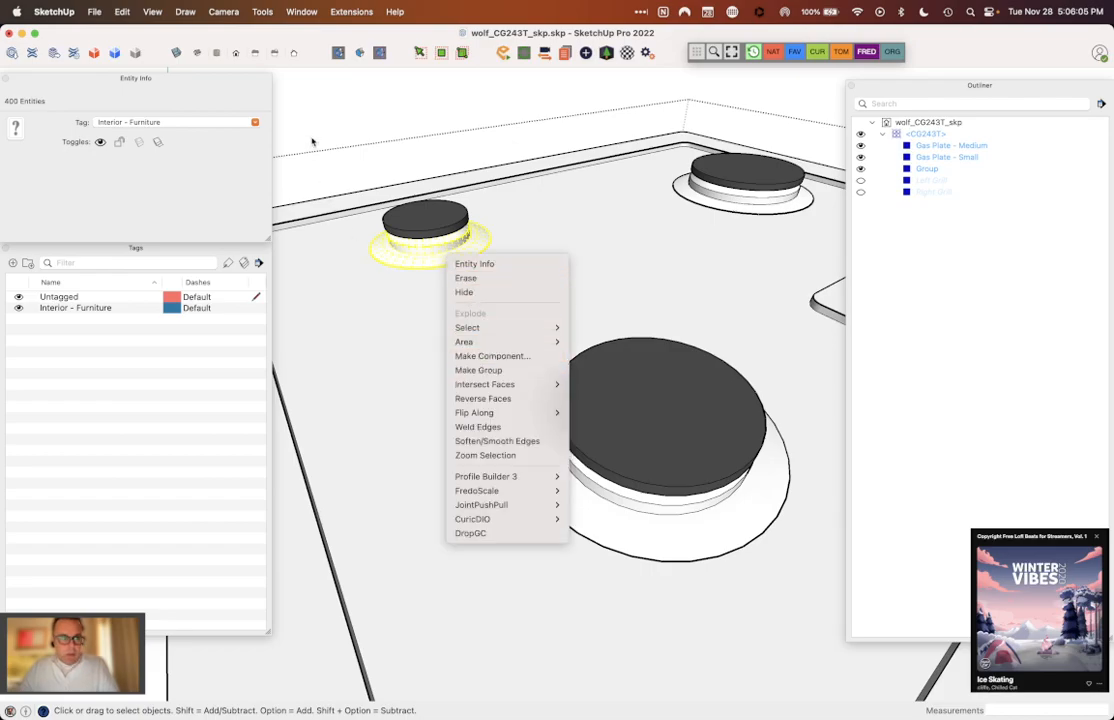
left_click(228, 118)
left_click(226, 121)
left_click(220, 132)
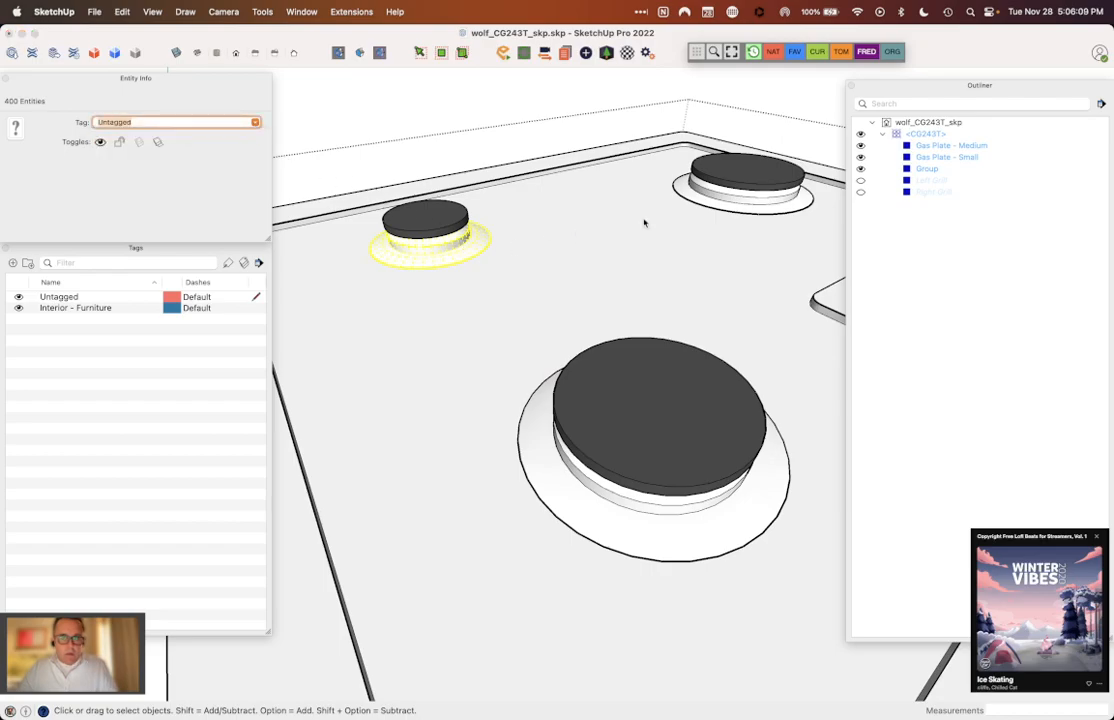
Step: Try grouping the small burner's base and flange ring, and undo the grouping
right_click(474, 246)
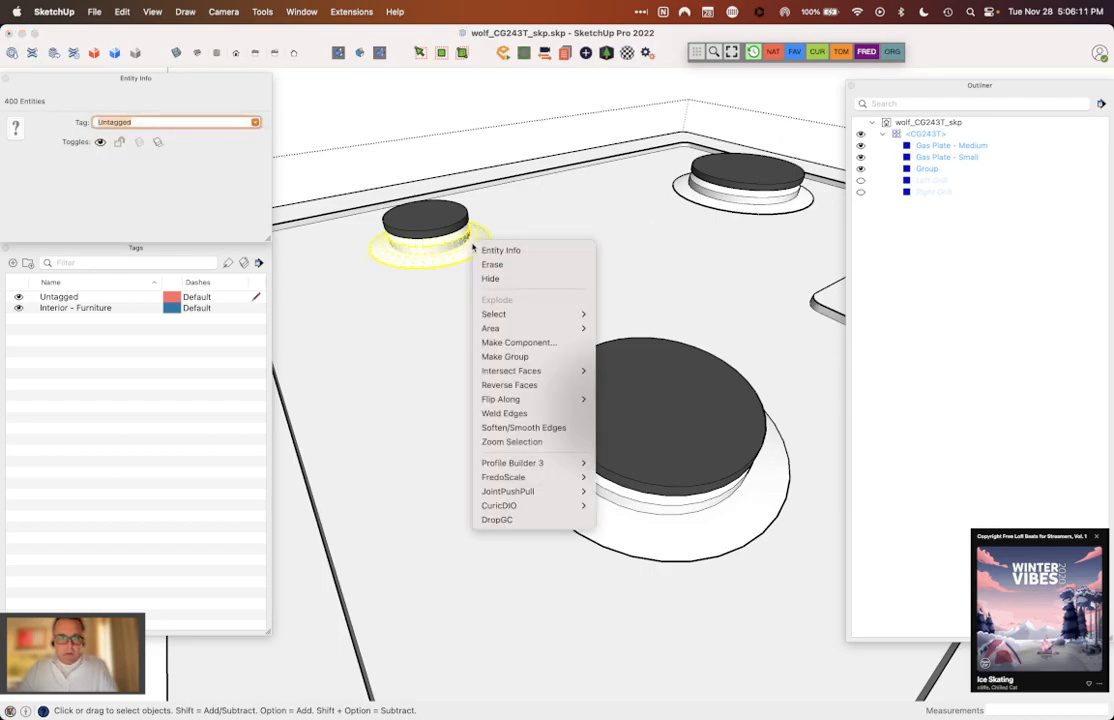
left_click(490, 356)
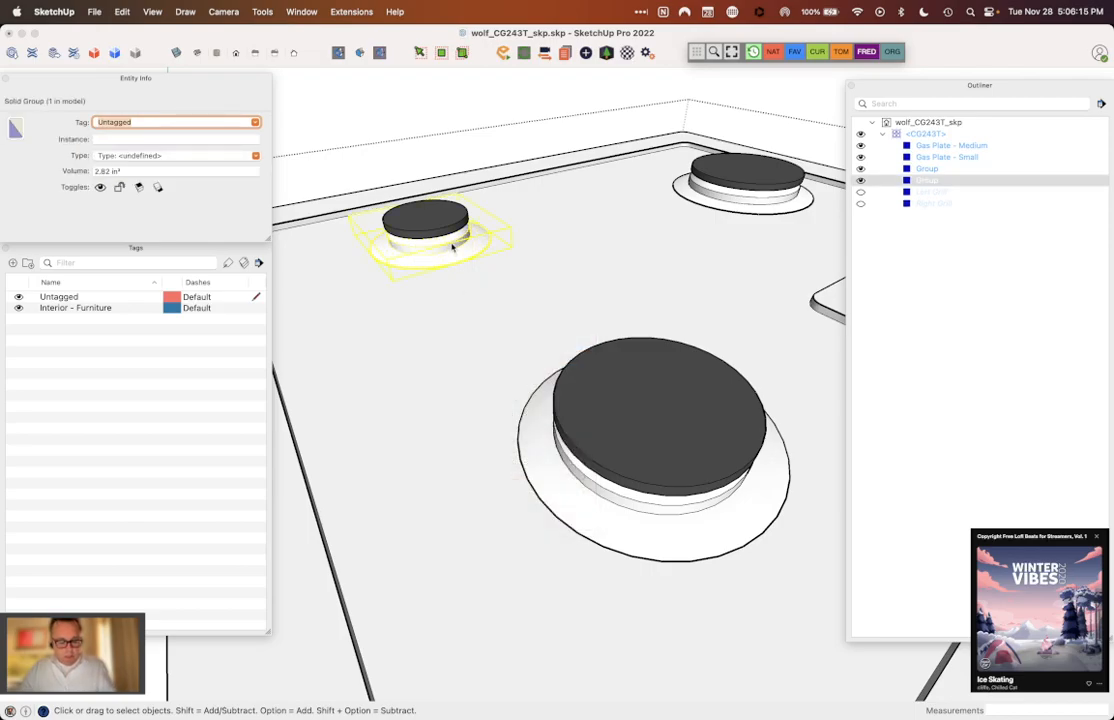
key("super+z")
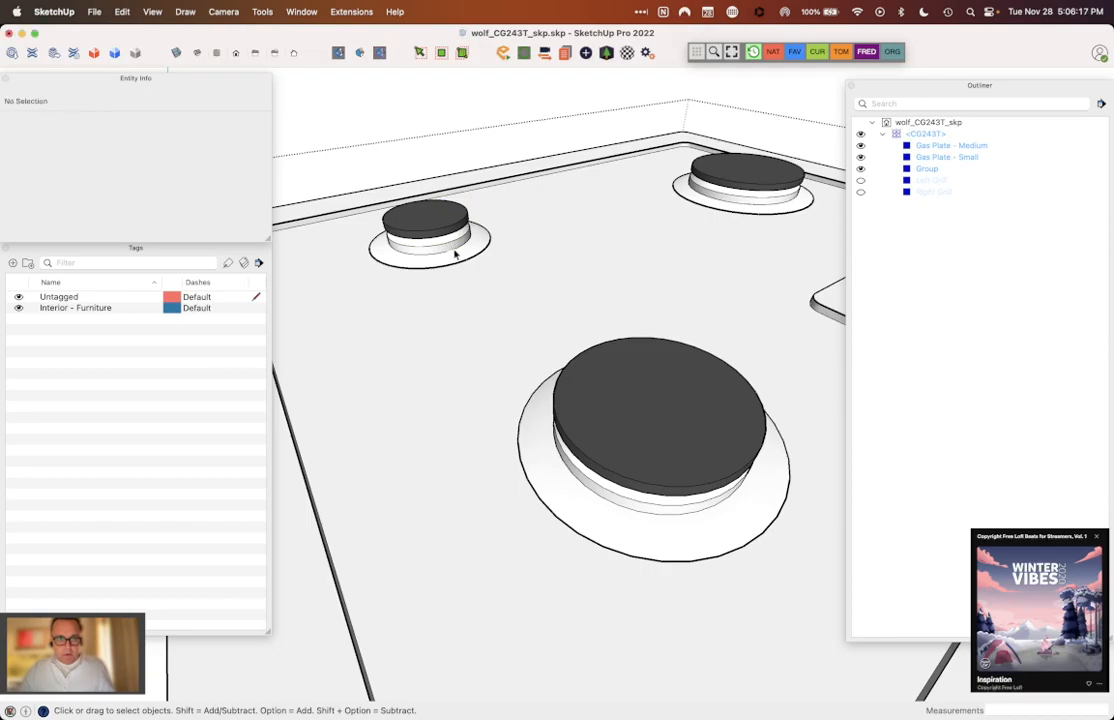
triple_click(453, 246)
left_click(471, 258, "shift")
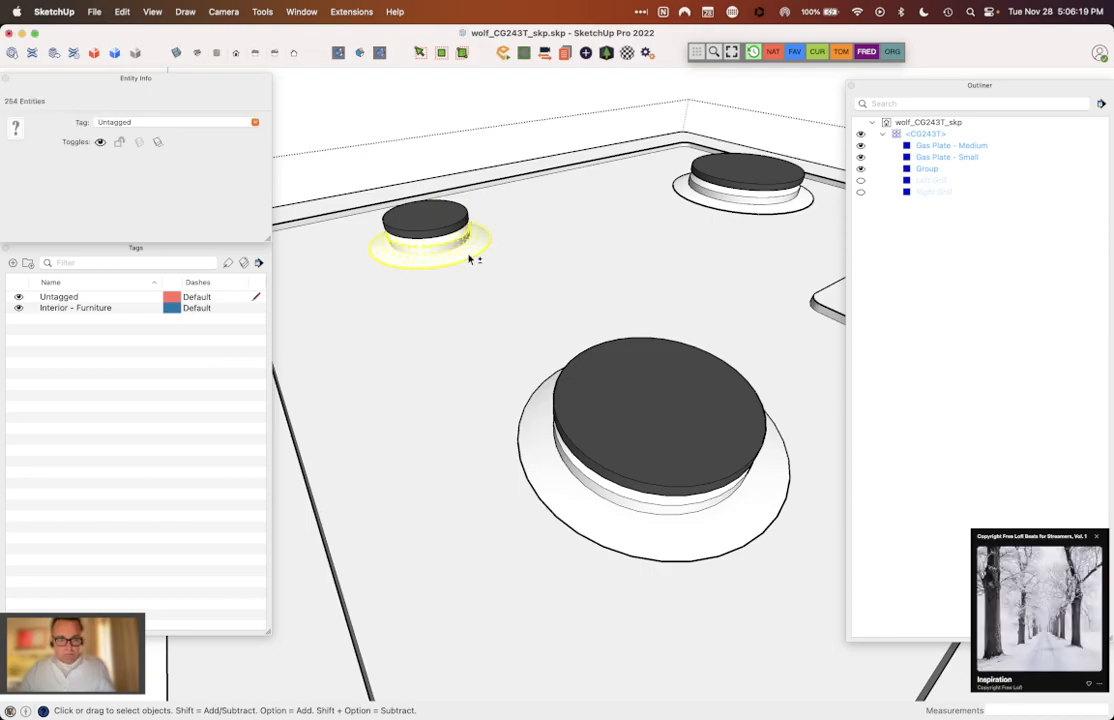
key("Delete")
left_click(443, 228)
double_click(443, 228)
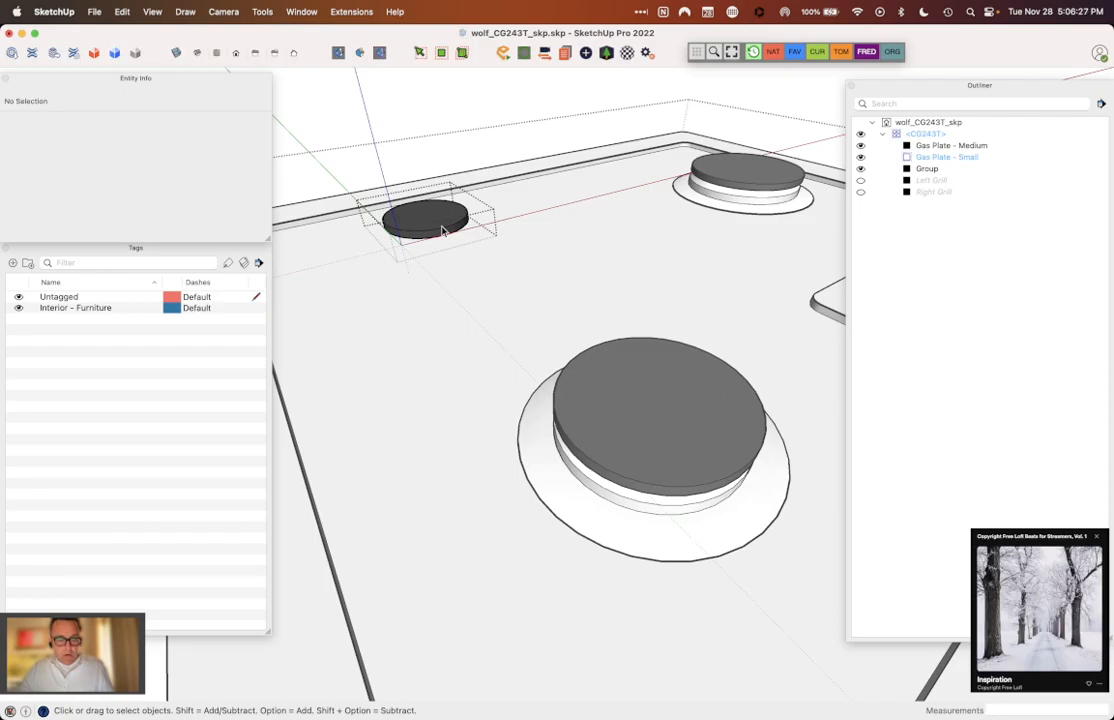
left_click(447, 243)
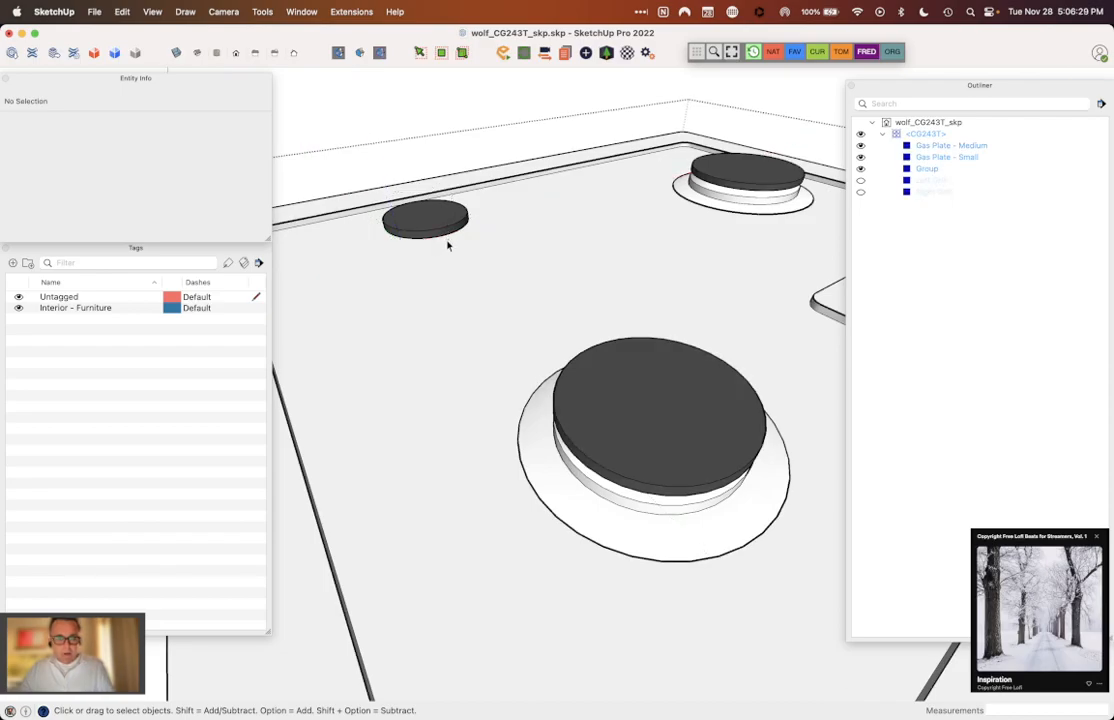
key("super+z")
key("super+z")
key("super+z")
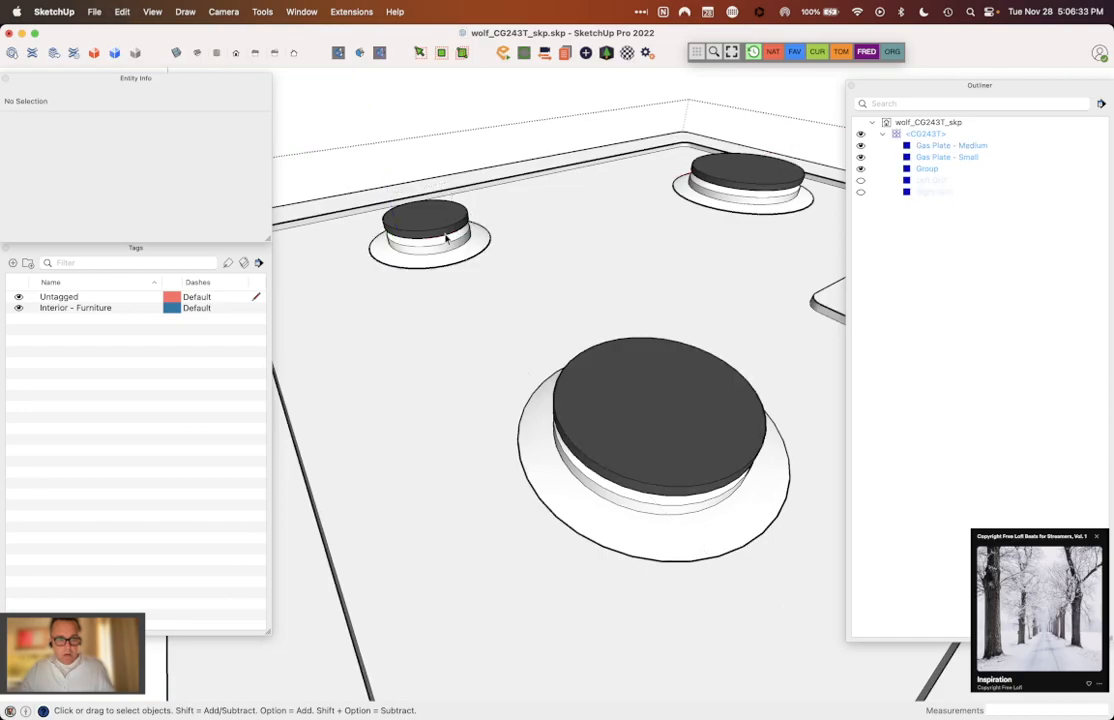
Step: Select the small burner's base and flange ring, make them a group, and select that new group
triple_click(452, 257)
left_click(463, 257, "shift")
right_click(464, 257)
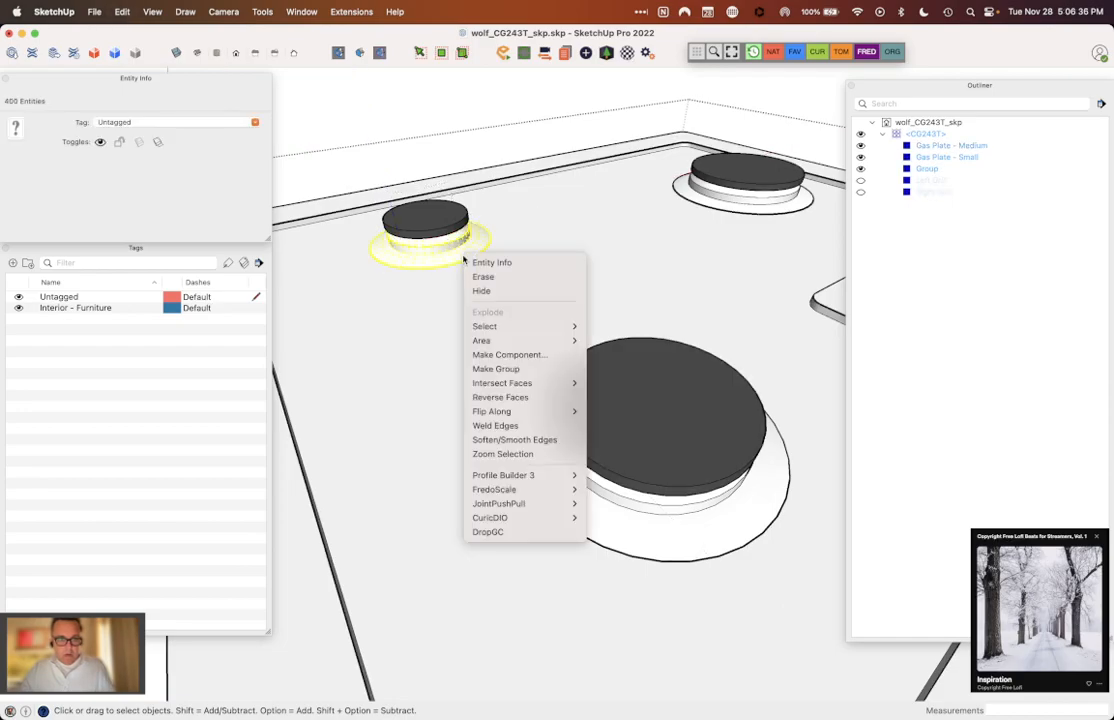
left_click(498, 370)
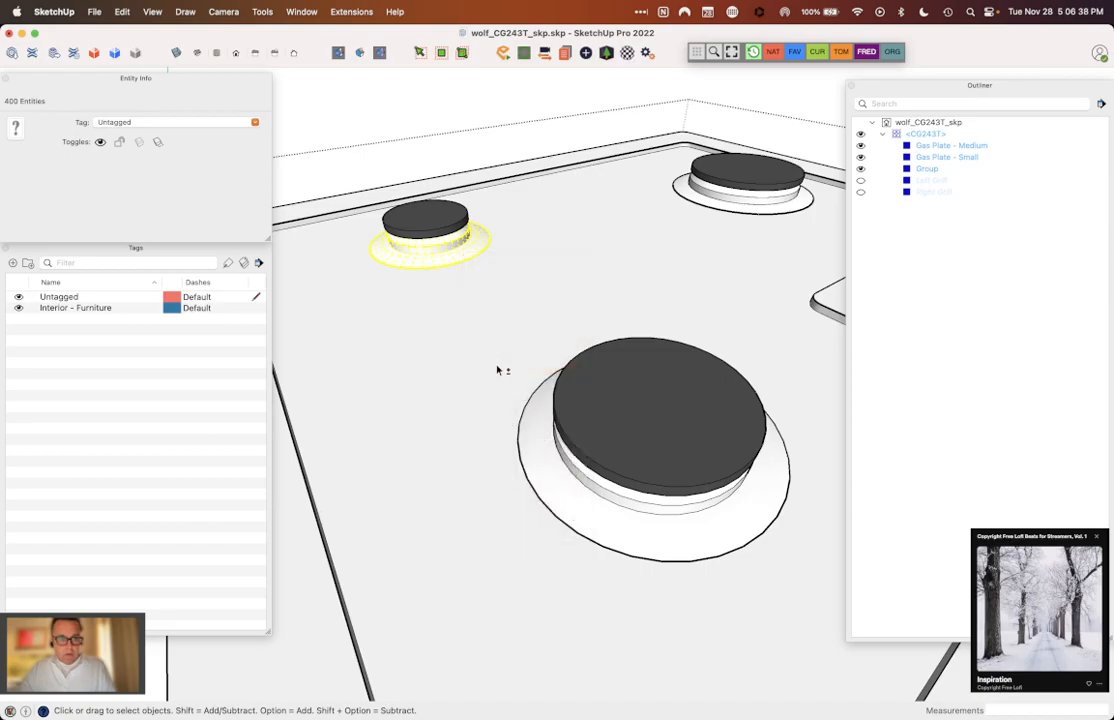
left_click(446, 232, "shift")
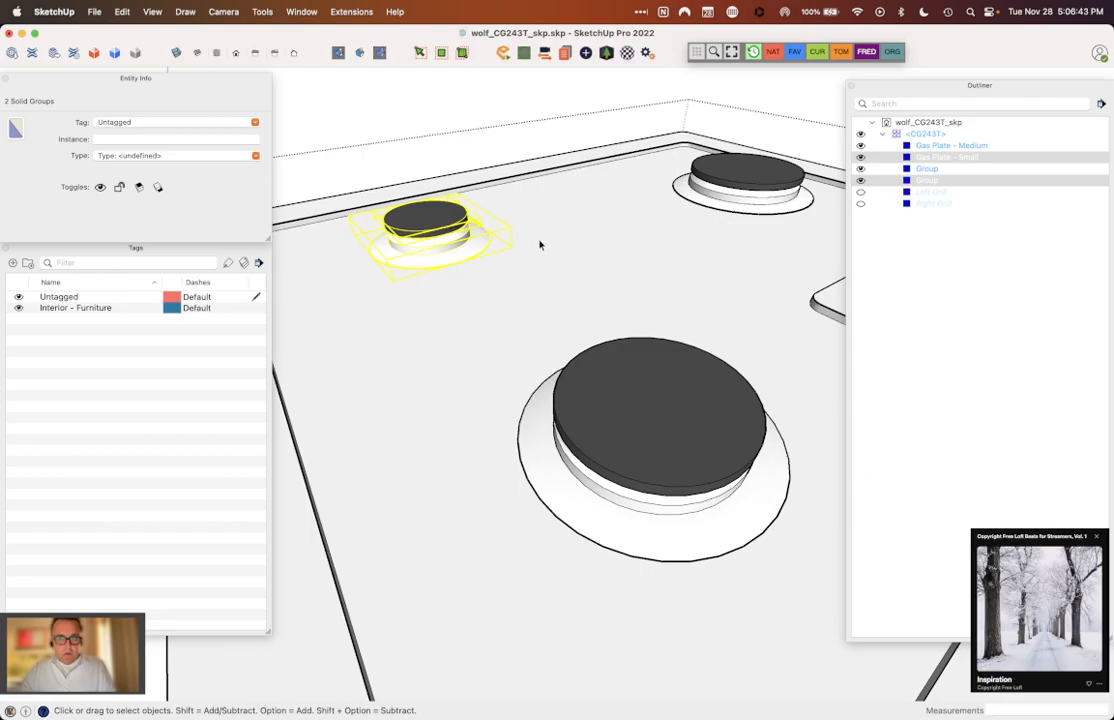
left_click(476, 240)
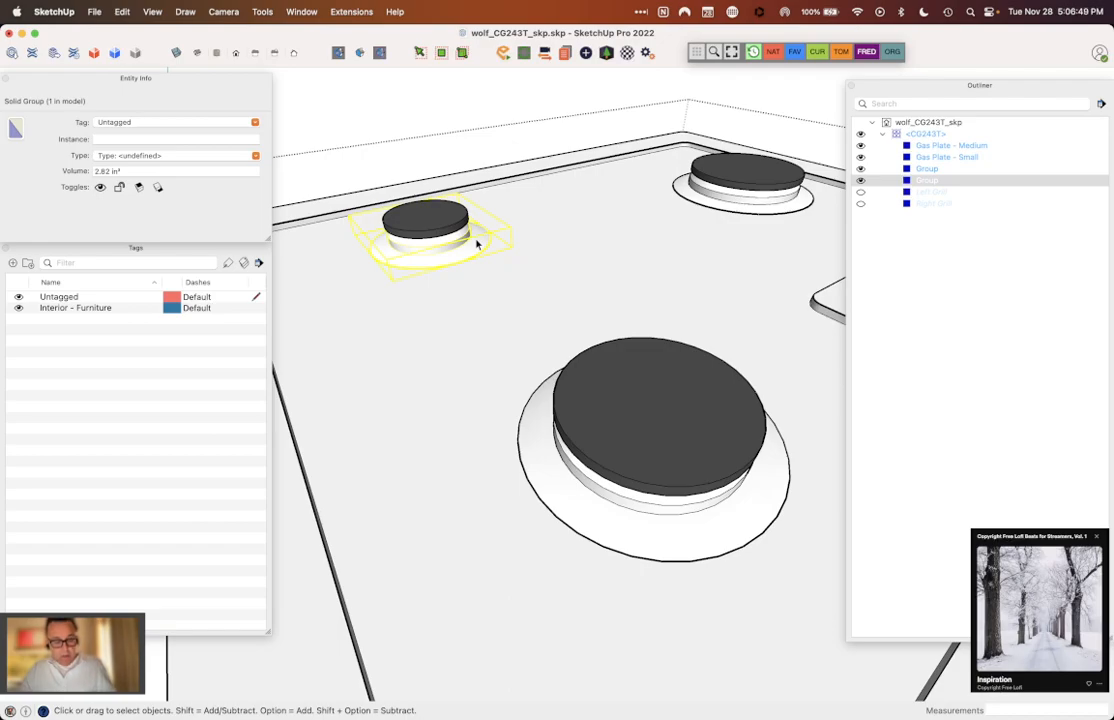
Step: Cut the small burner's base group, and group the cap geometry inside Gas Plate - Small
key("Delete")
double_click(447, 226)
triple_click(447, 226)
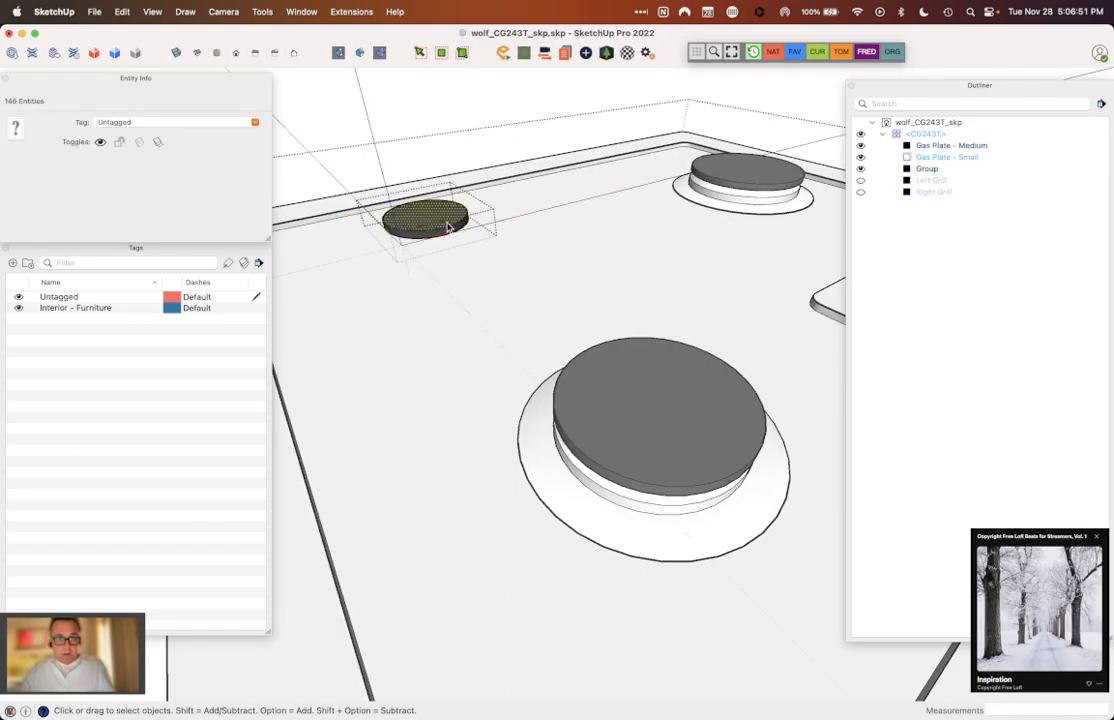
right_click(448, 222)
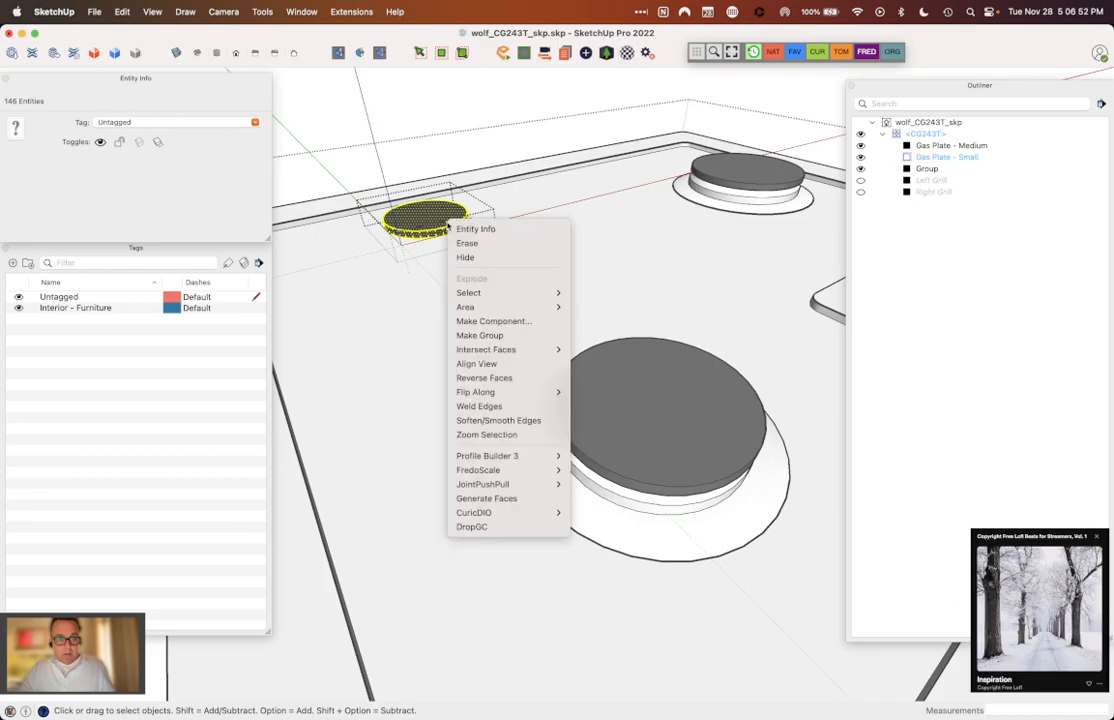
left_click(512, 335)
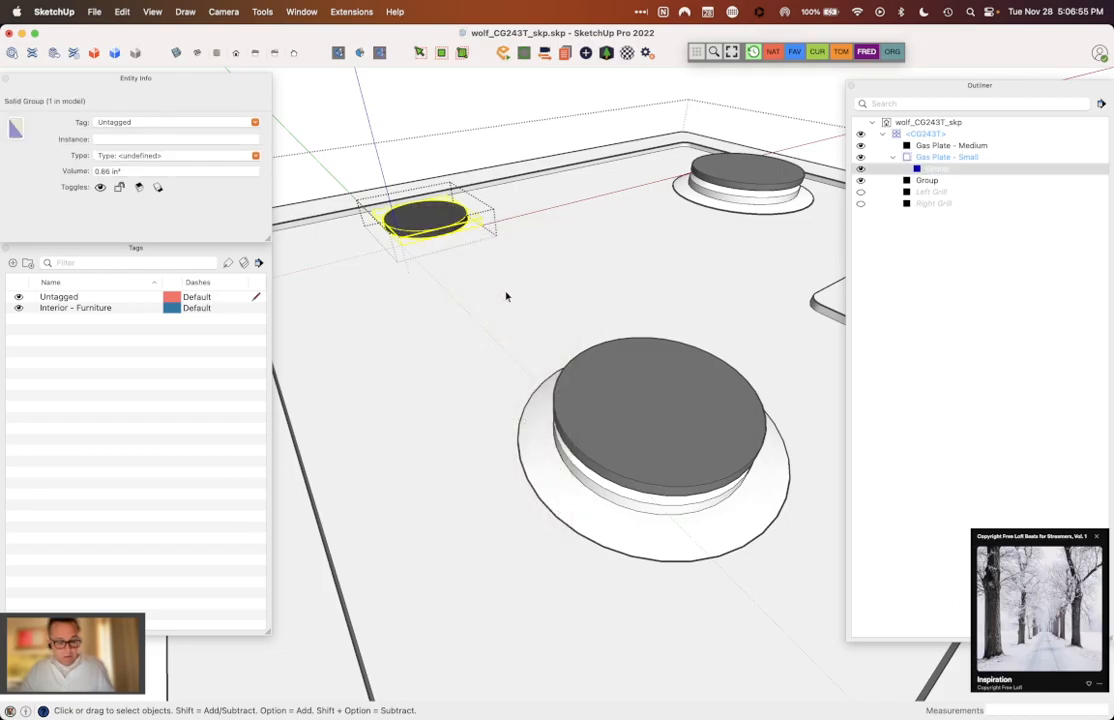
Step: Paste the cut base group in place inside Gas Plate - Small, and close the group
key("super+shift+v")
left_click(536, 259)
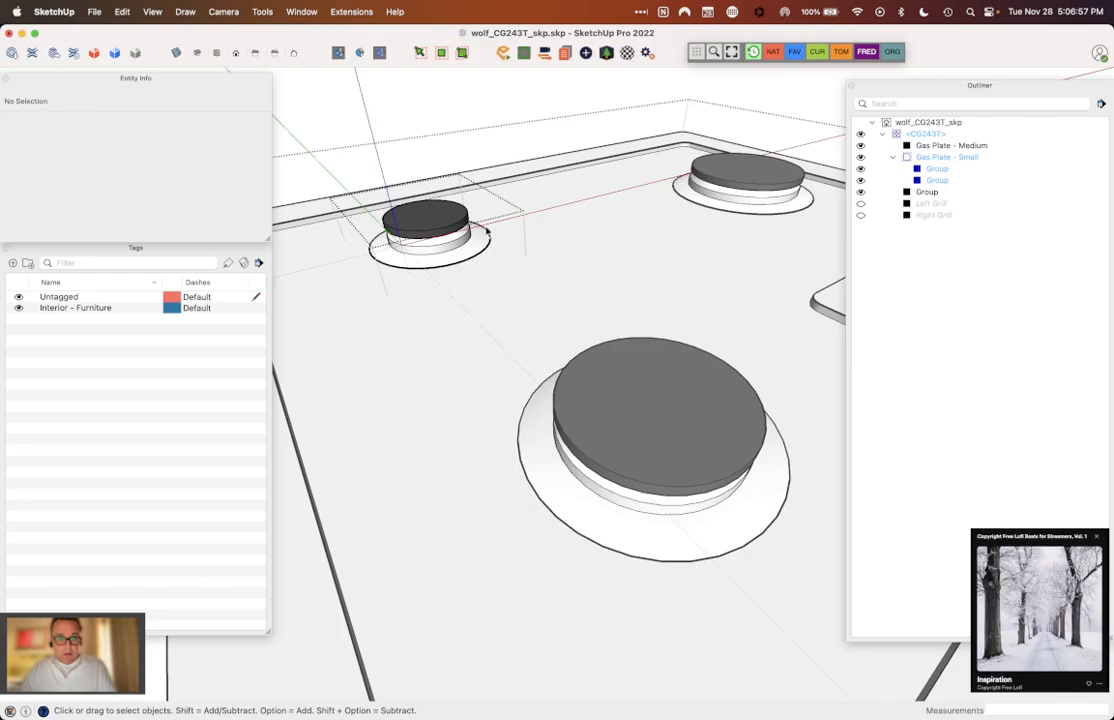
left_click(451, 247)
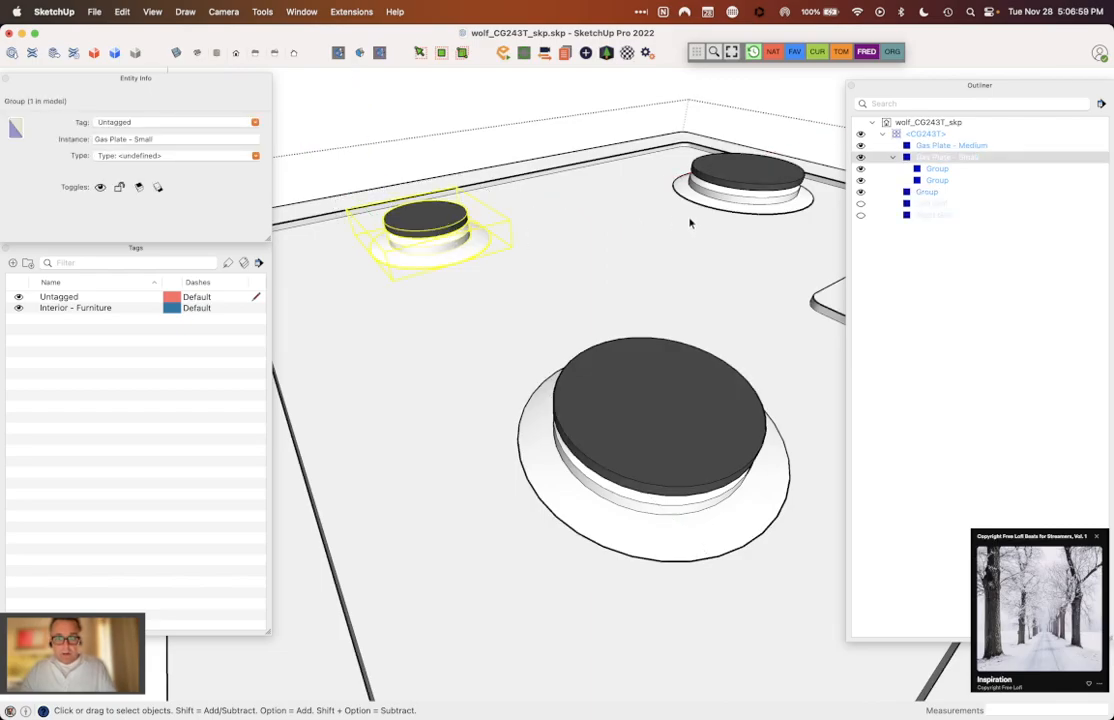
Step: Select the large rear burner's base and flange ring, and set their geometry to Untagged
left_click(753, 186)
triple_click(743, 207)
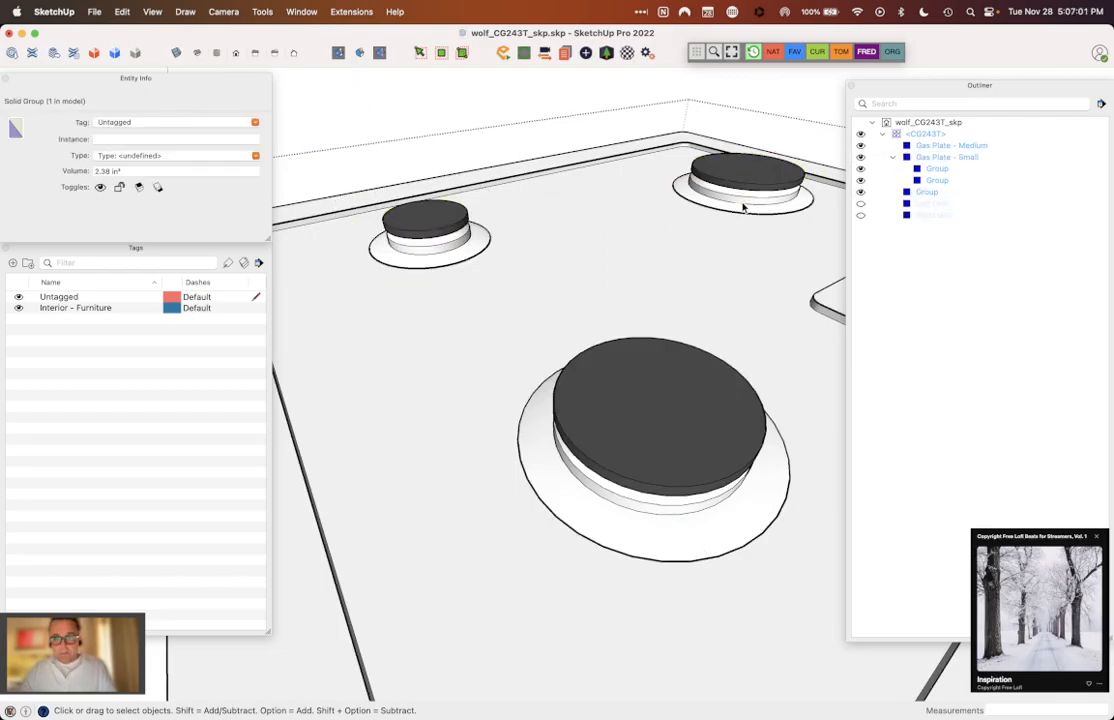
triple_click(744, 213)
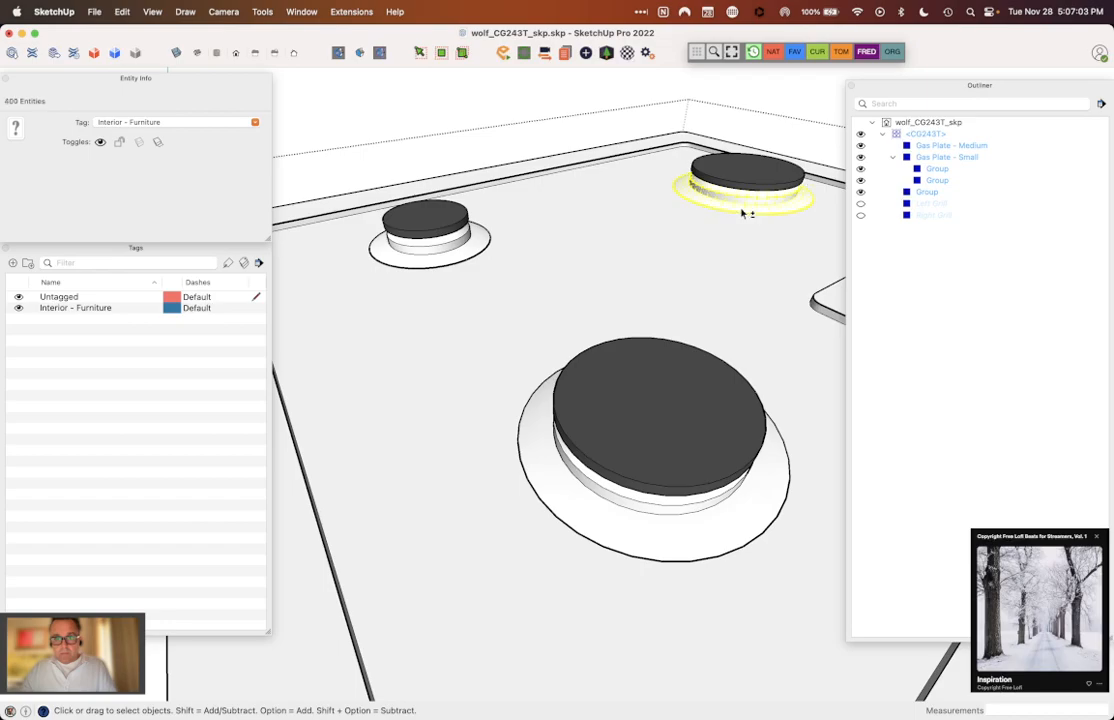
right_click(745, 212)
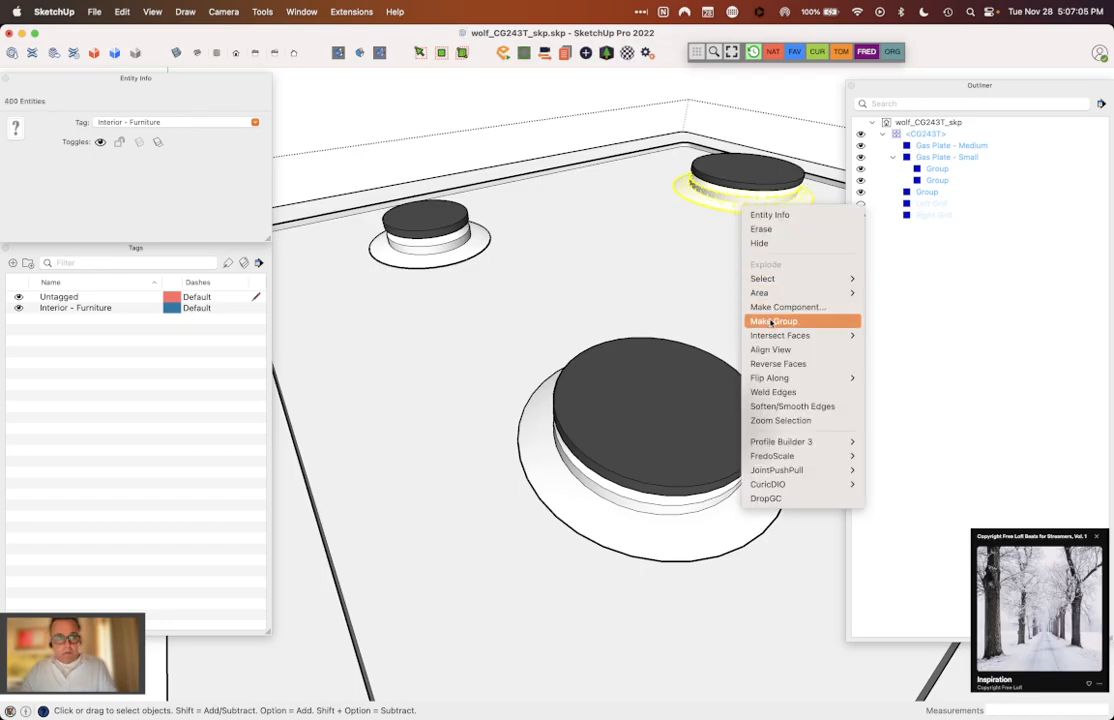
left_click(256, 124)
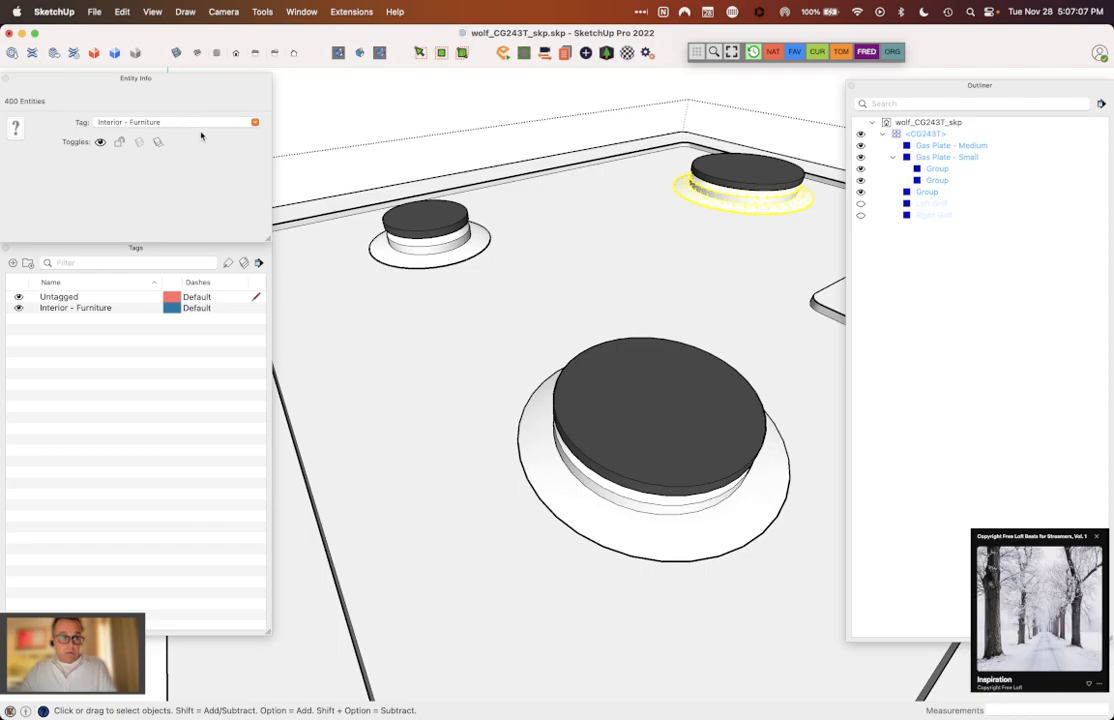
left_click(257, 123)
left_click(199, 134)
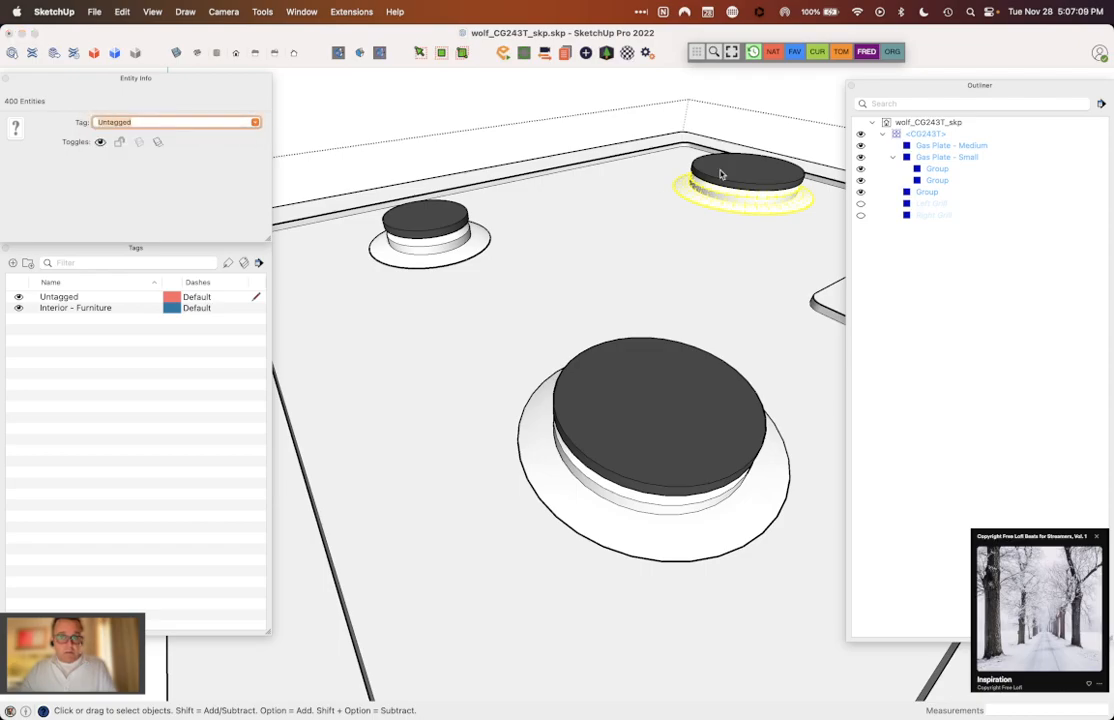
Step: Group the large rear burner's base and flange ring, and set the group's tag to Untagged
right_click(767, 197)
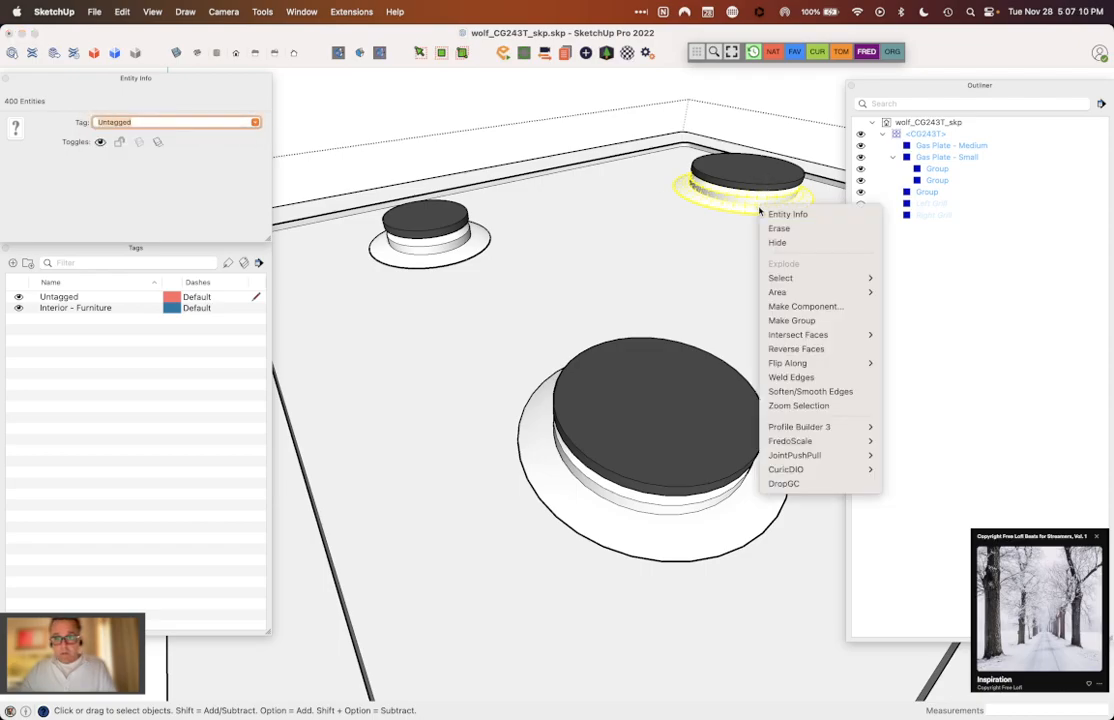
left_click(780, 319)
key("super+x")
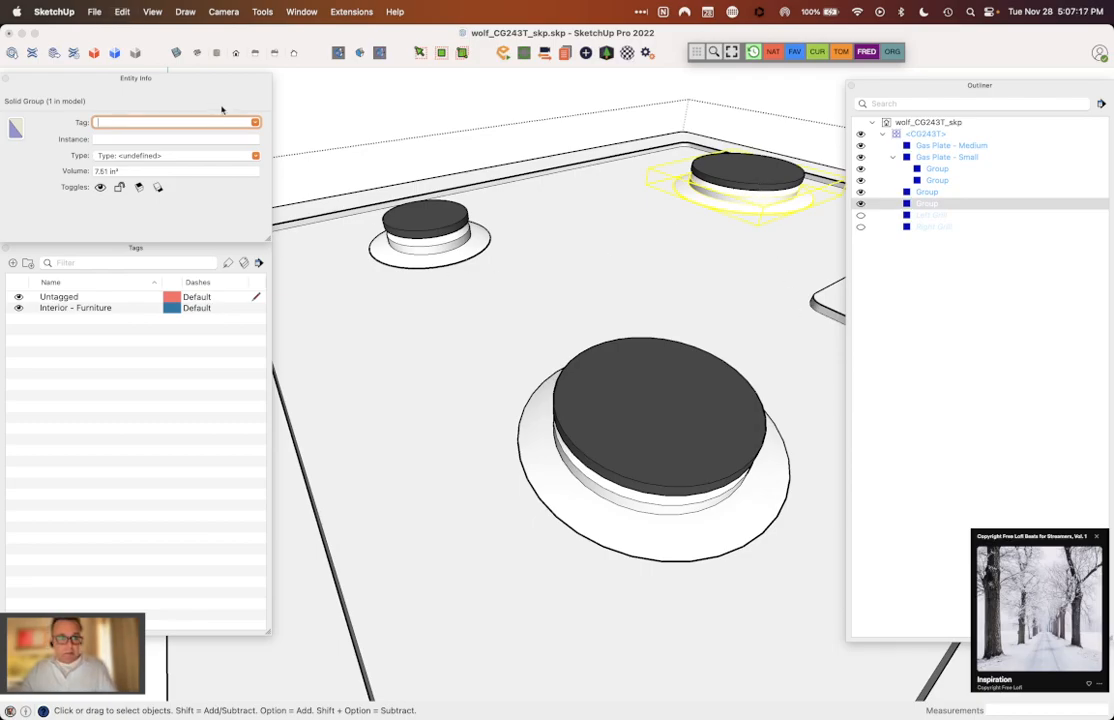
left_click(256, 124)
left_click(178, 133)
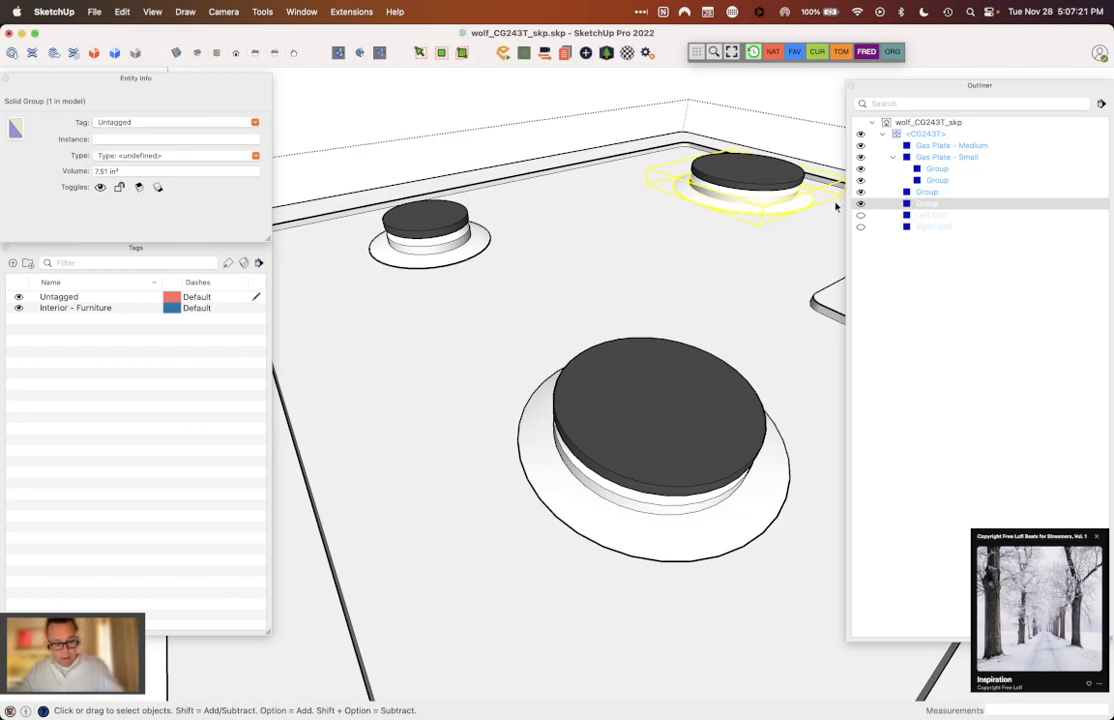
Step: Cut the large rear burner's base group, and group the cap geometry inside its existing cap group
key("Escape")
double_click(780, 178)
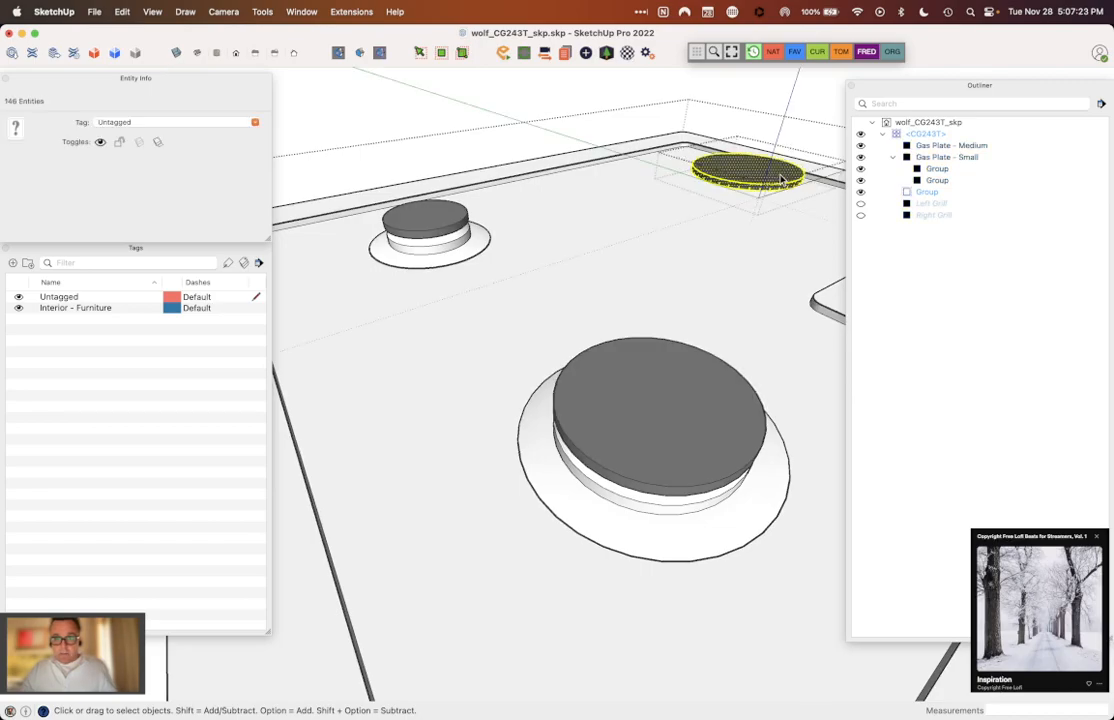
right_click(782, 178)
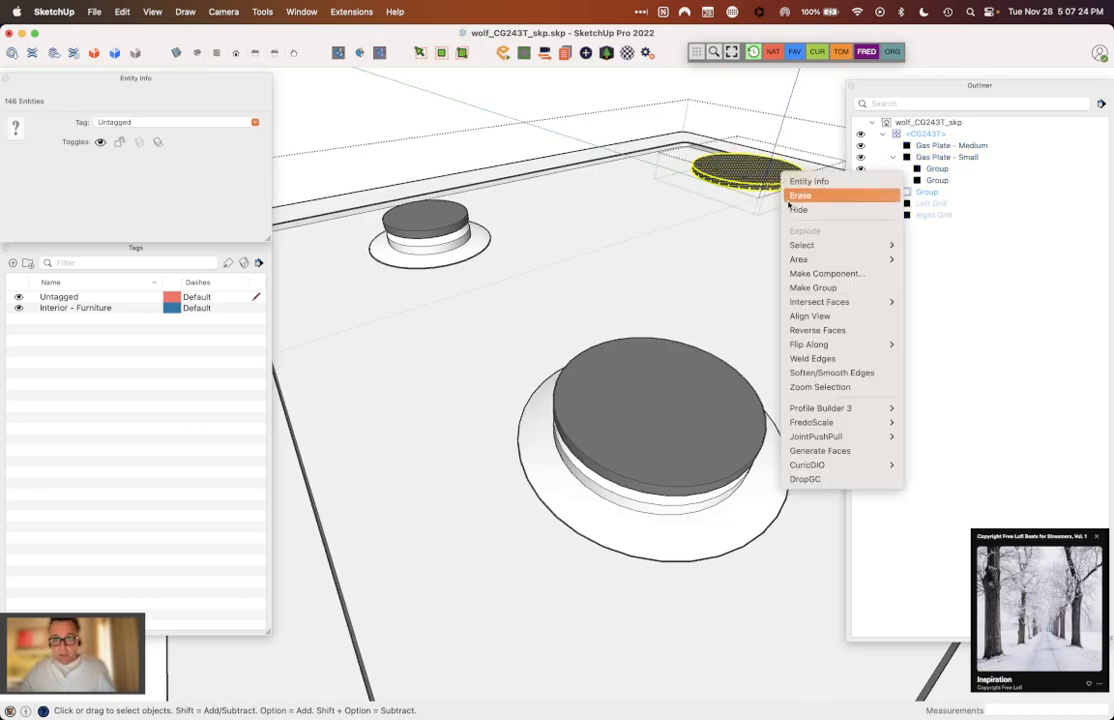
left_click(815, 286)
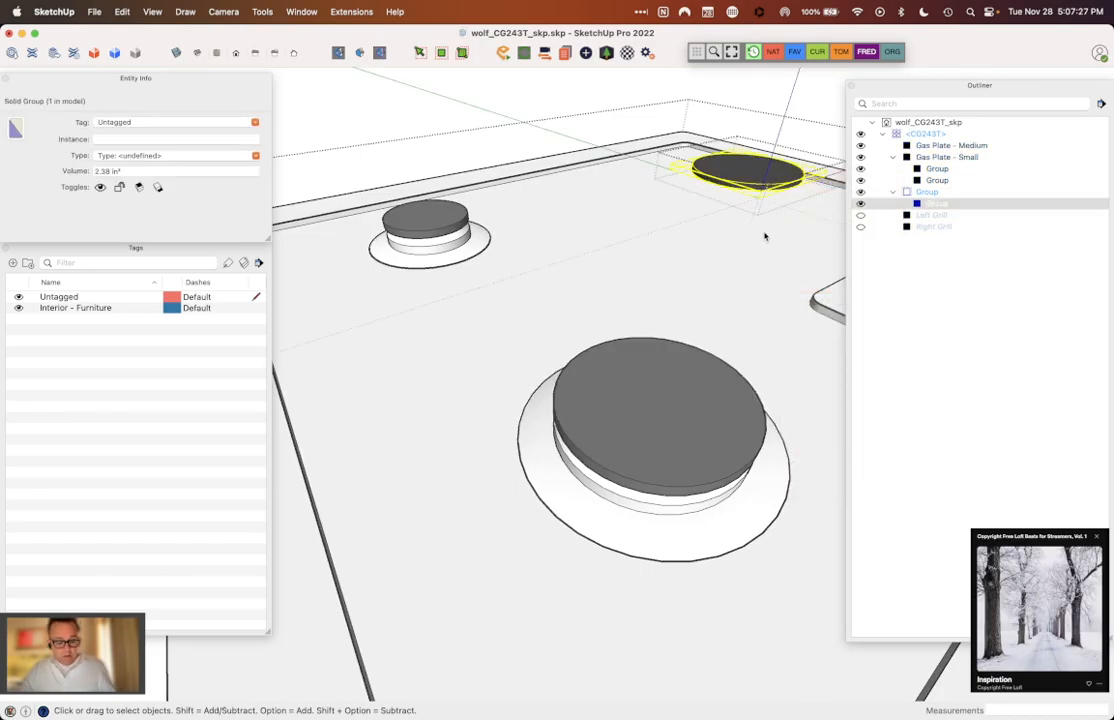
Step: Paste the cut base group in place inside the large rear burner's cap group, and close the group
key("super+shift+v")
left_click(762, 245)
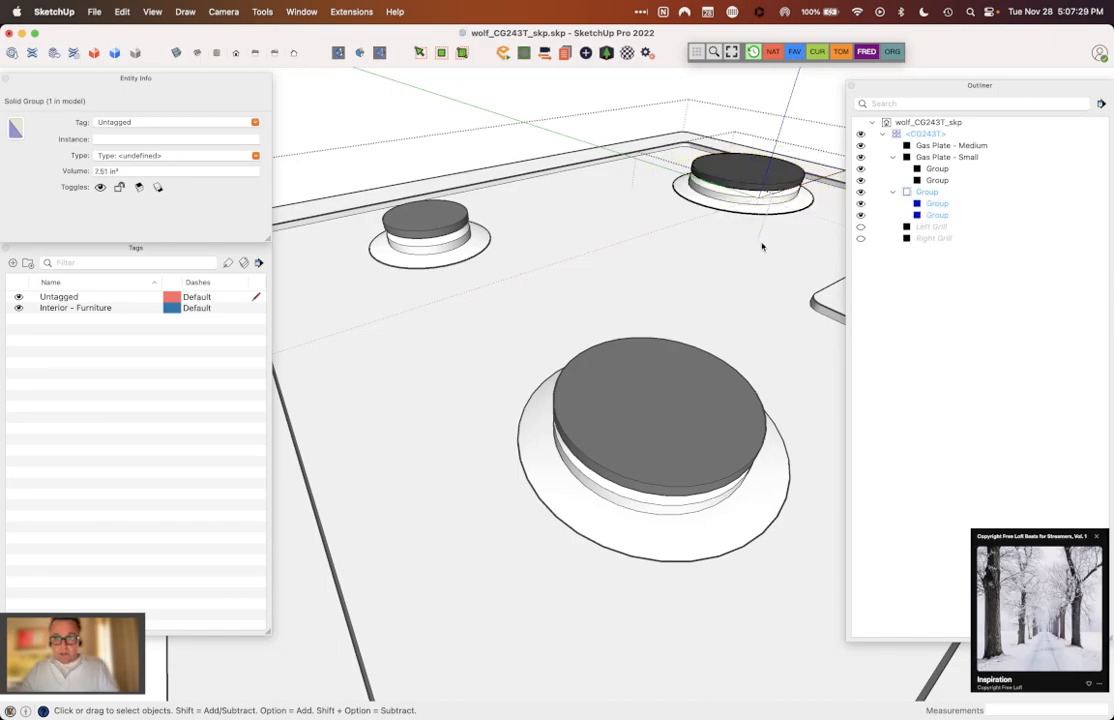
key("Escape")
Step: Name the large rear burner group's instance "Gas Plate - Large"
left_click(735, 163)
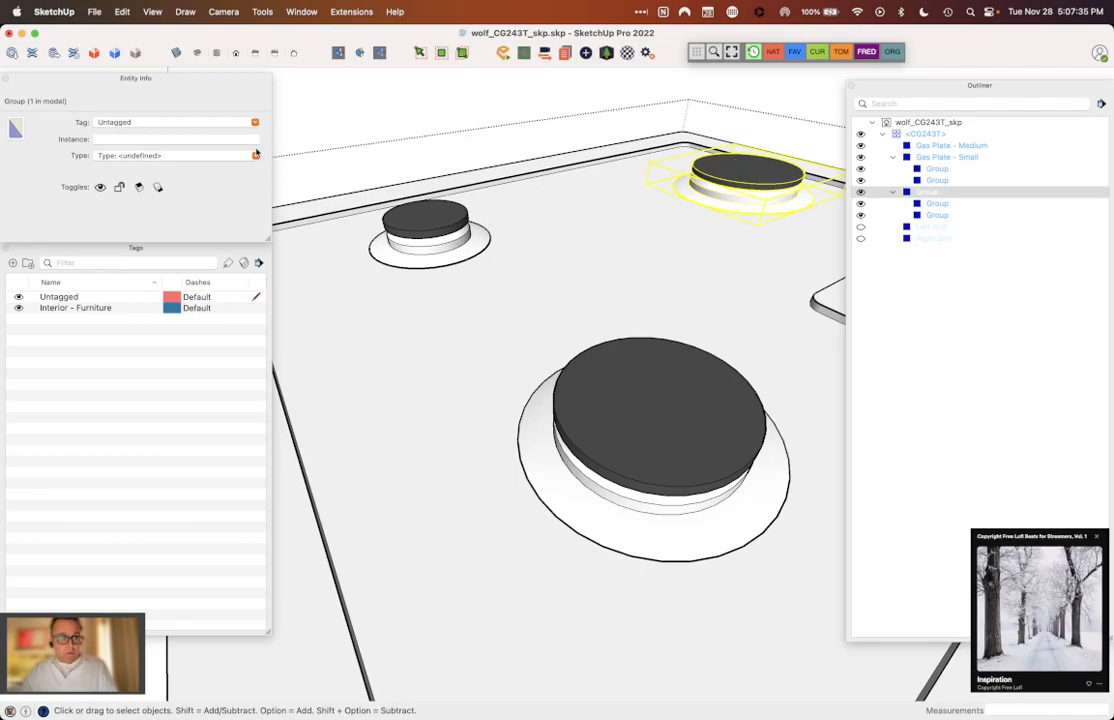
left_click(186, 138)
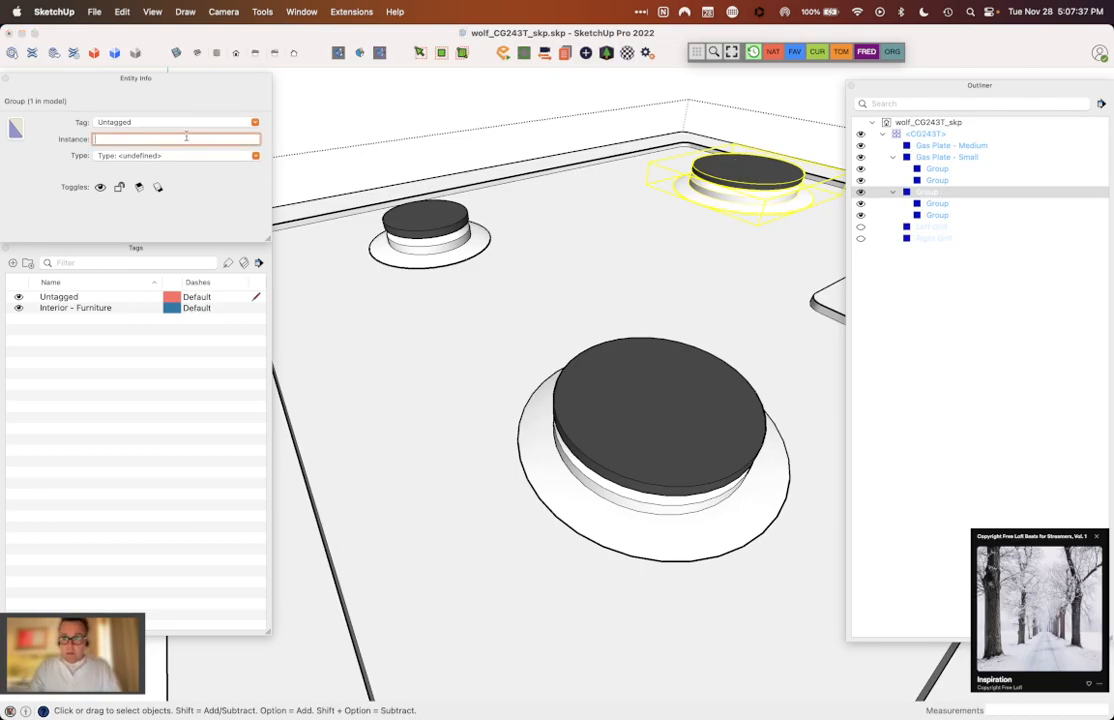
type("Gas")
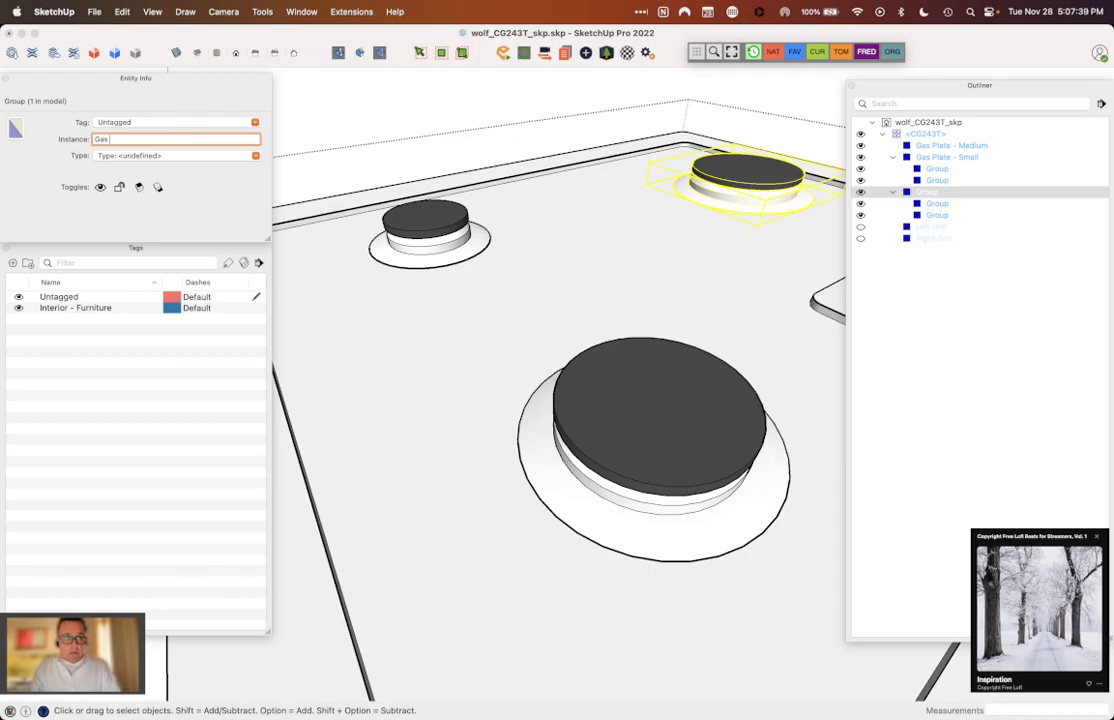
type(" Plate - large")
key("Return")
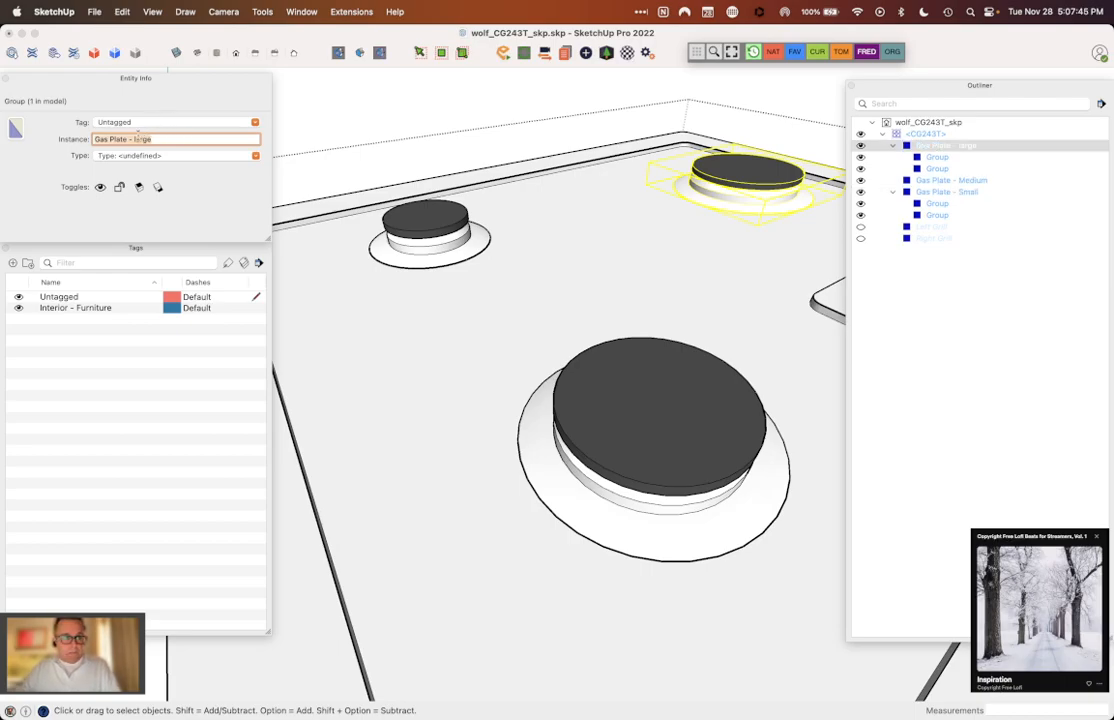
key("BackSpace")
type("L")
key("Return")
Step: Set the front burner's base and flange ring geometry to Untagged, and make it a group
scroll(475, 176, "down", 5)
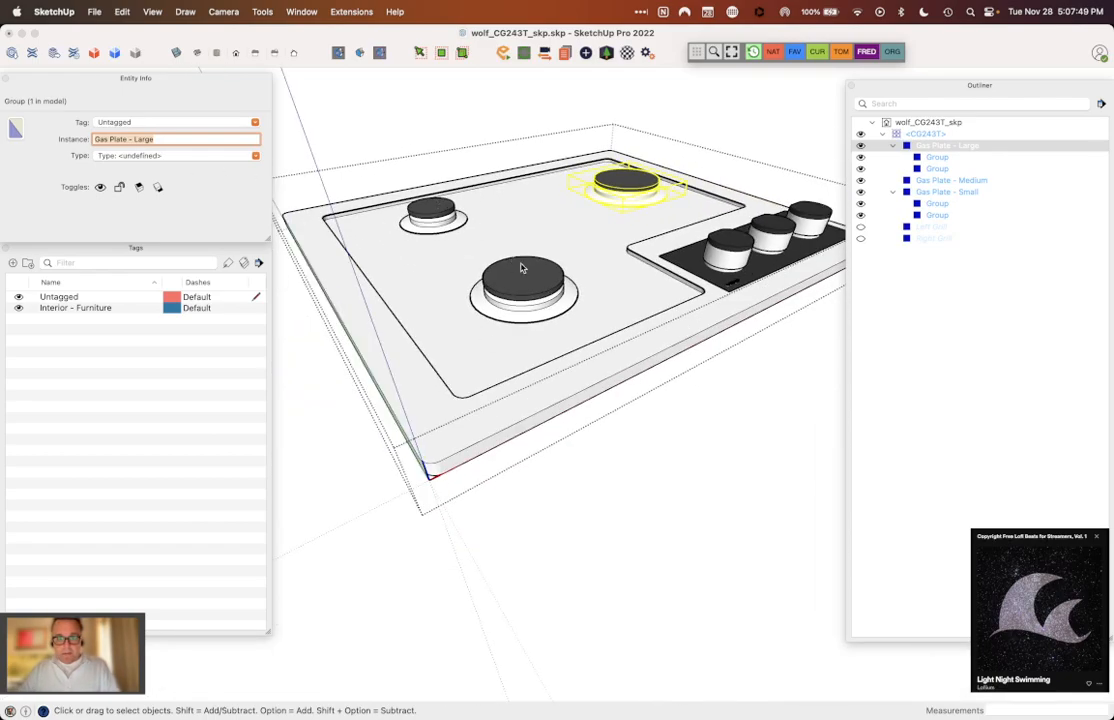
scroll(537, 318, "up", 5)
left_click(537, 318)
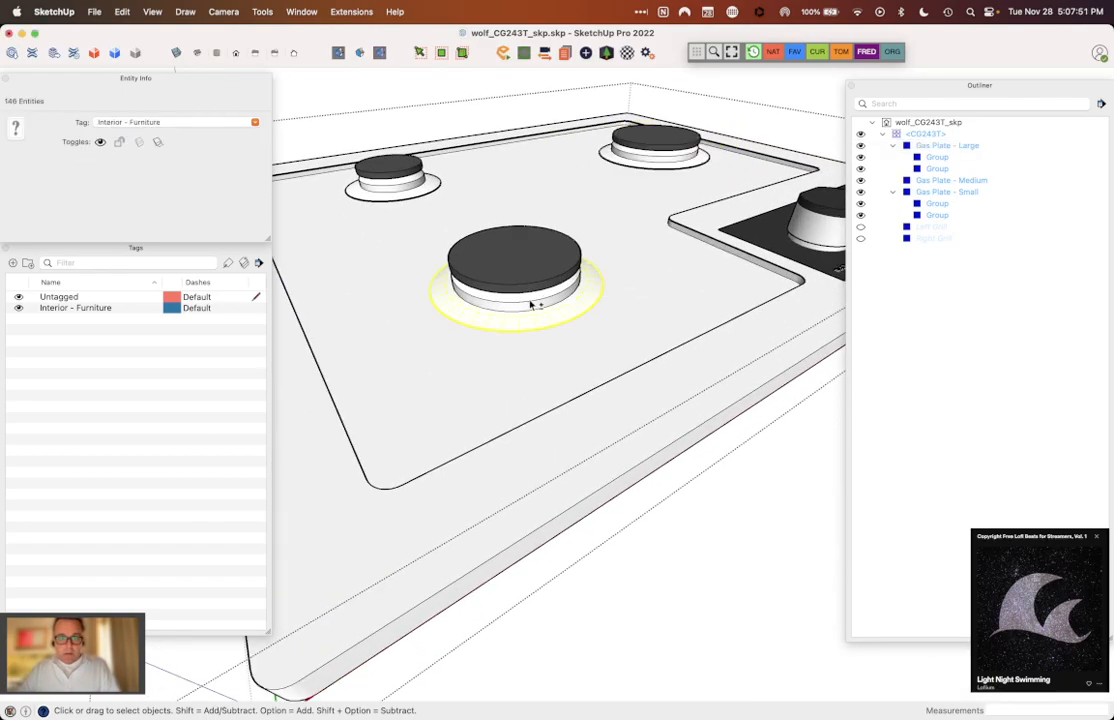
right_click(531, 306)
mouse_move(572, 382)
left_click(255, 122)
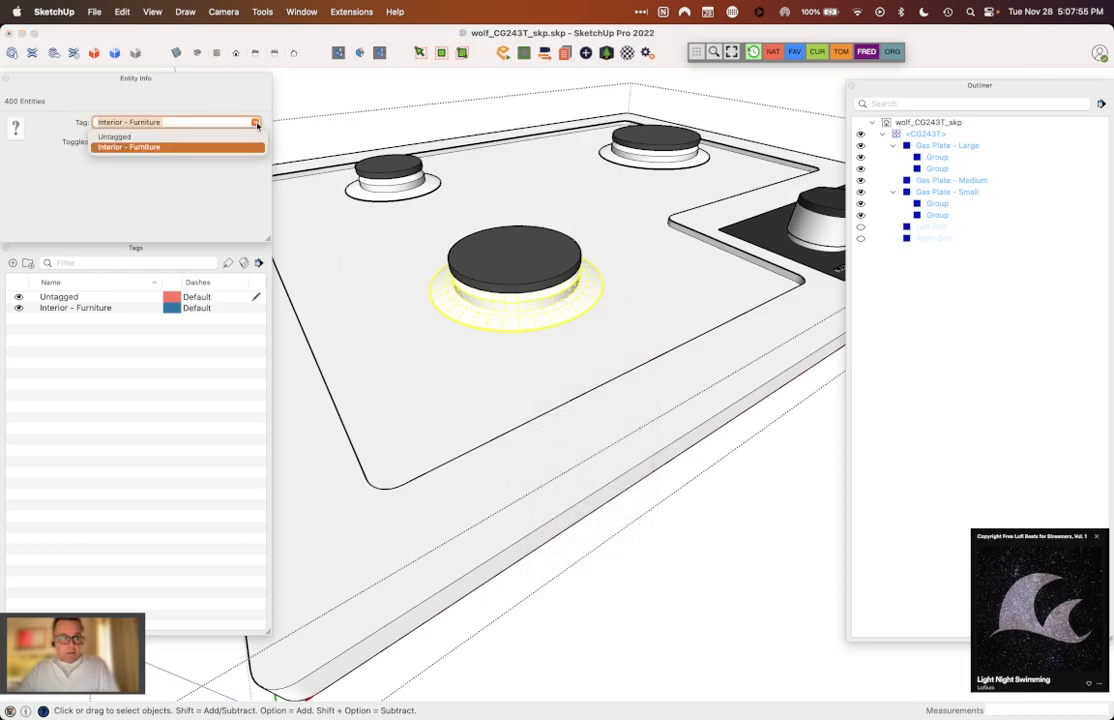
left_click(112, 133)
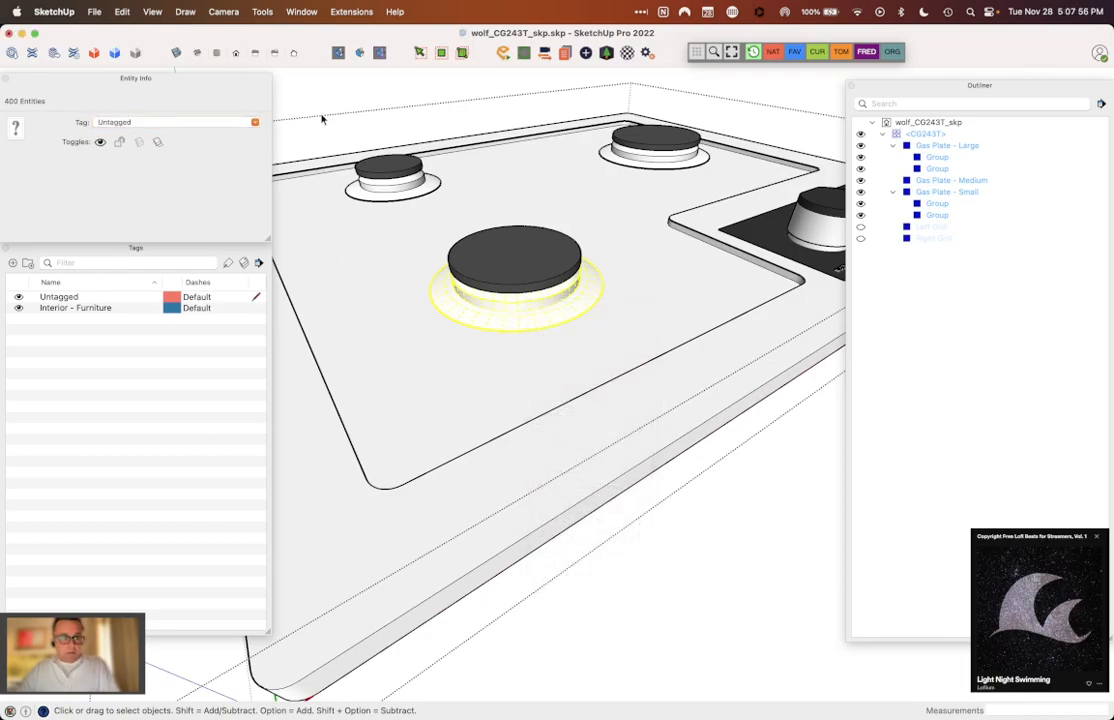
right_click(522, 307)
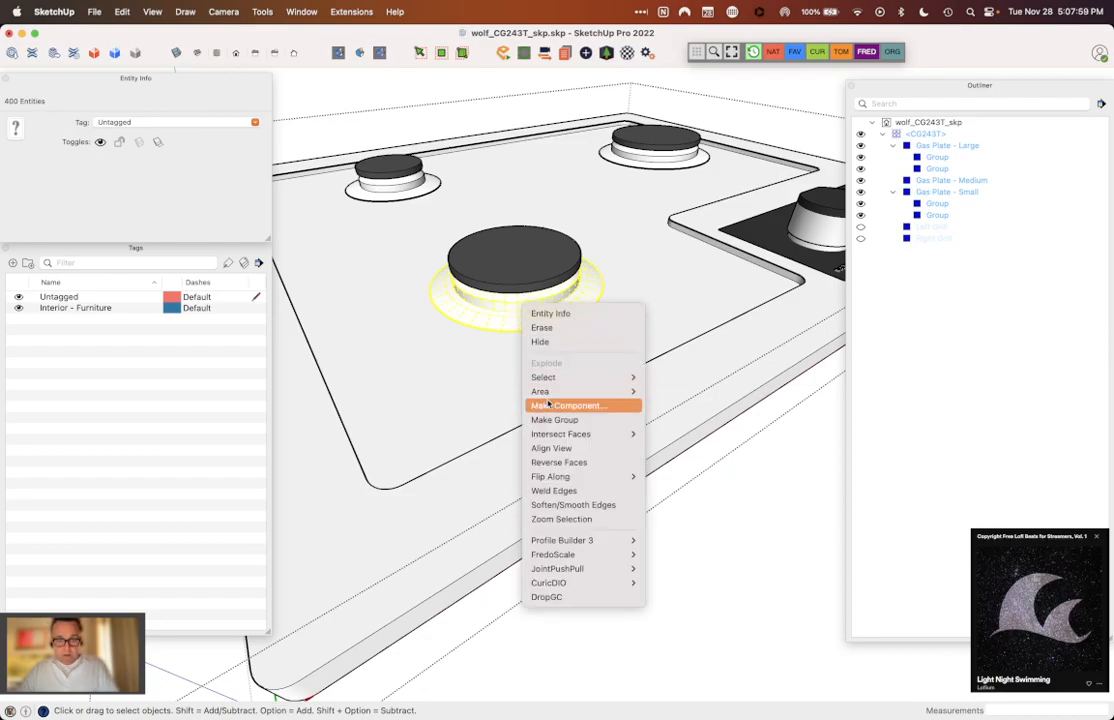
left_click(551, 423)
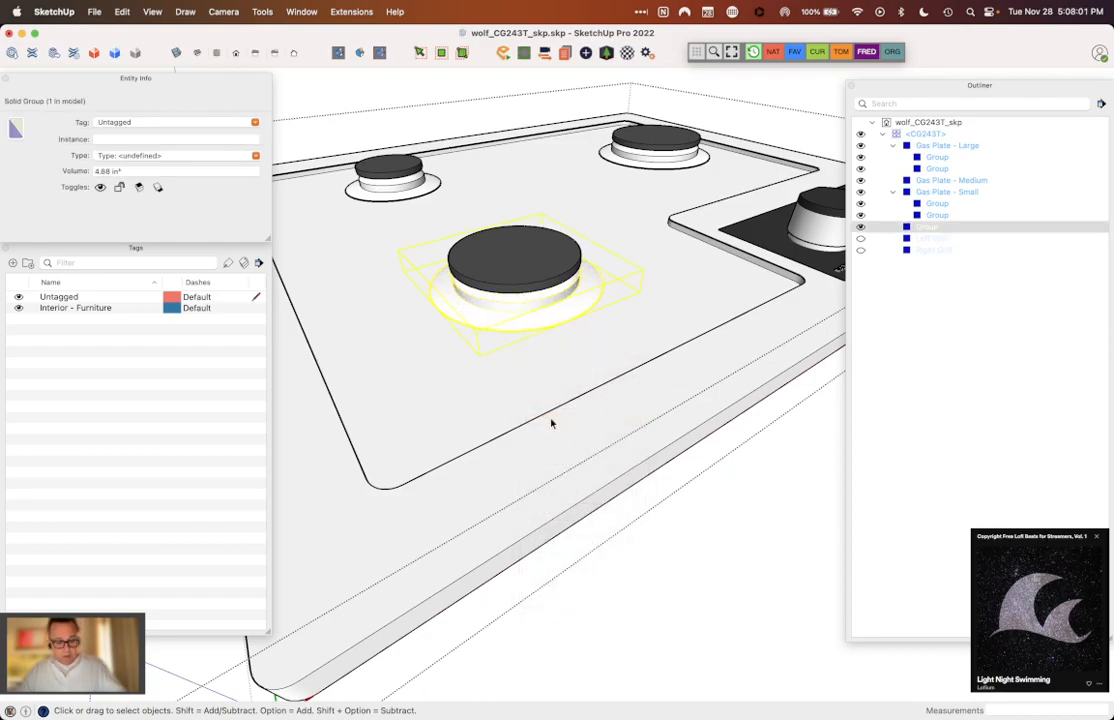
Step: Cut the front burner's base group, and group the cap geometry inside the "Gas Plate - Medium" group
key("Delete")
double_click(520, 262)
triple_click(520, 262)
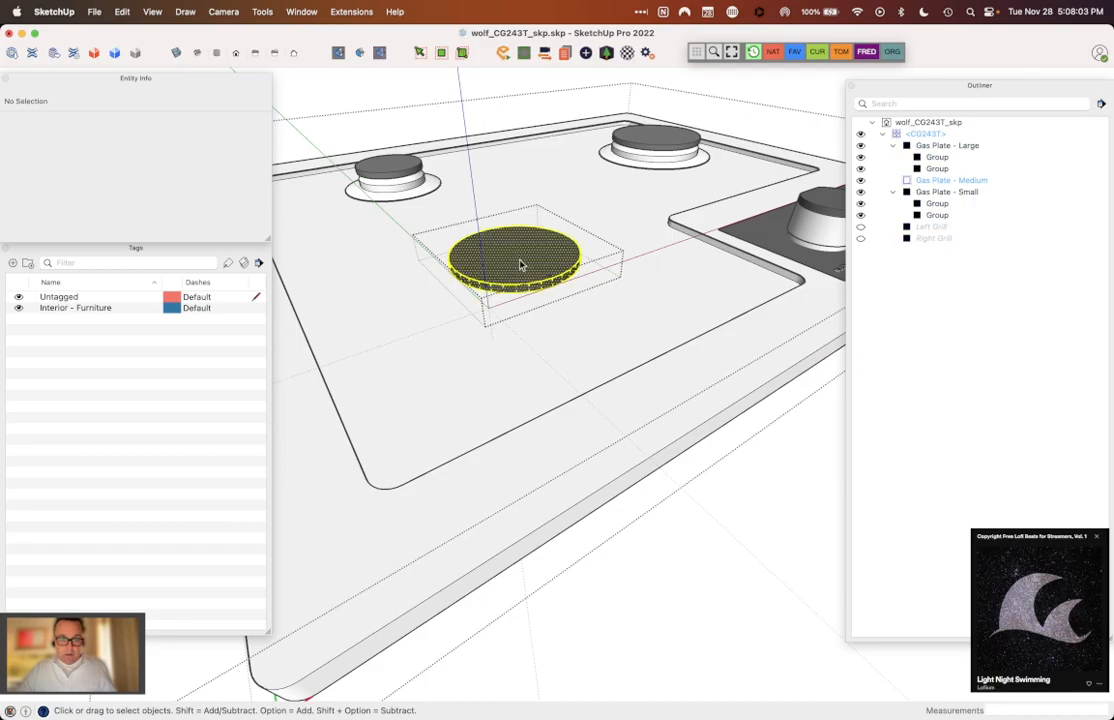
right_click(520, 262)
left_click(552, 372)
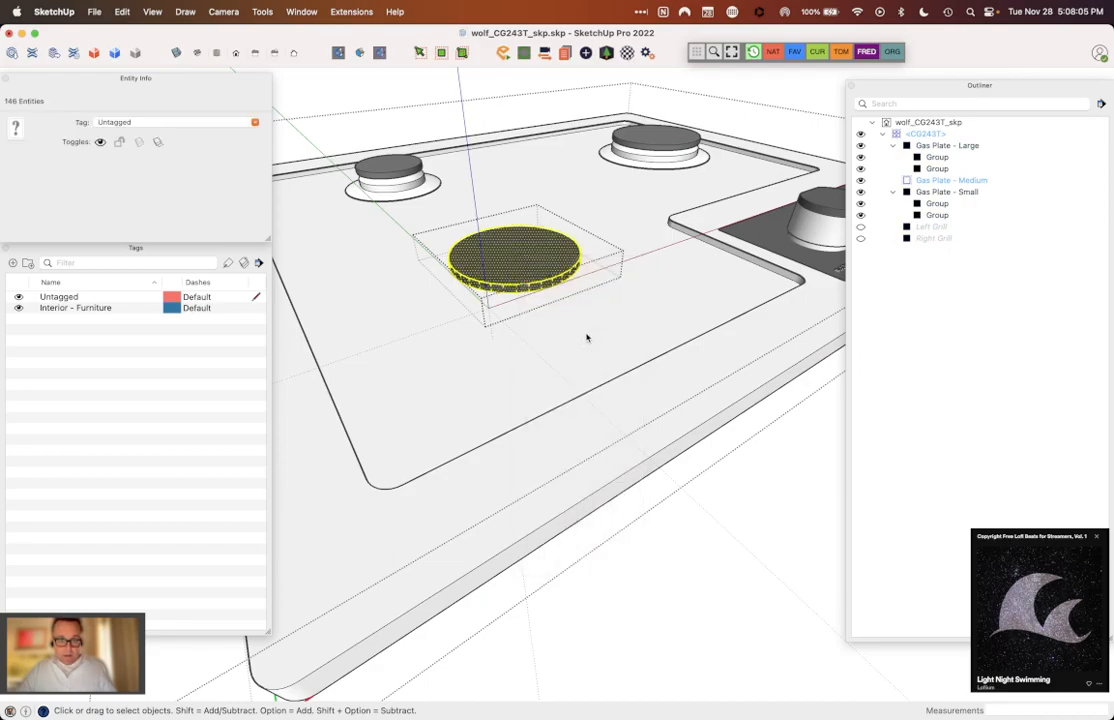
Step: Paste the cut base group in place inside the "Gas Plate - Medium" group, and close the group
key("super+shift+v")
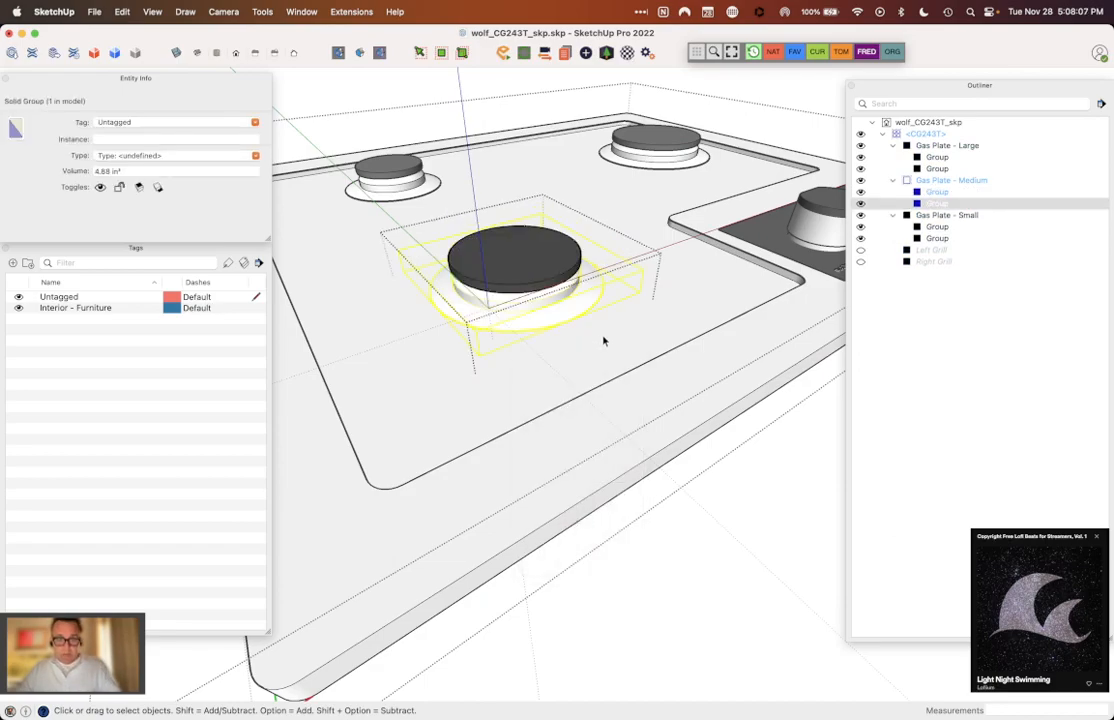
left_click(632, 337)
left_click(862, 216)
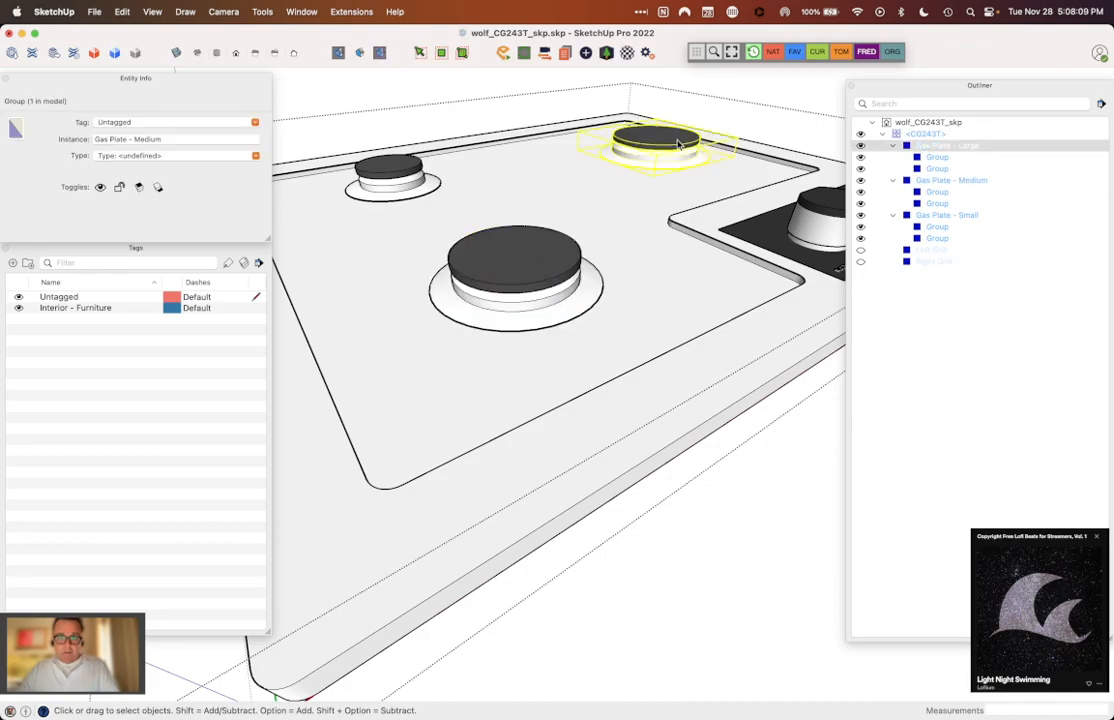
Step: Collapse the Large, Medium and Small Gas Plate groups in the model hierarchy, and hide all three
left_click(893, 214)
left_click(893, 180)
left_click(893, 146)
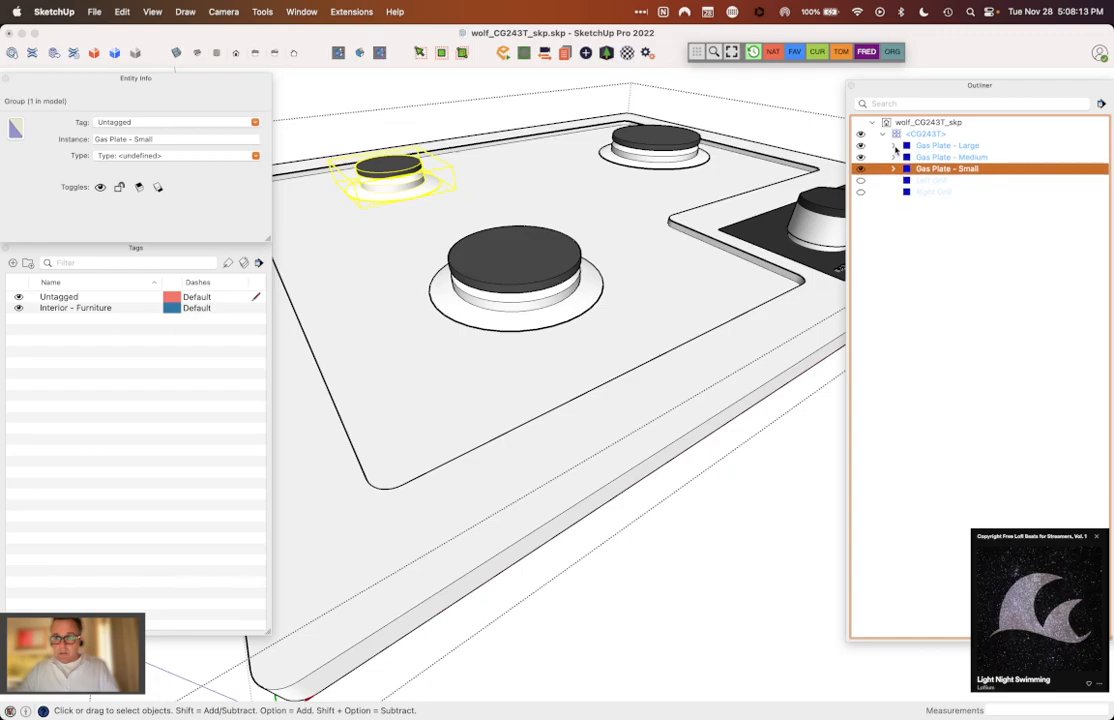
left_click(860, 157)
left_click(860, 145)
left_click(860, 169)
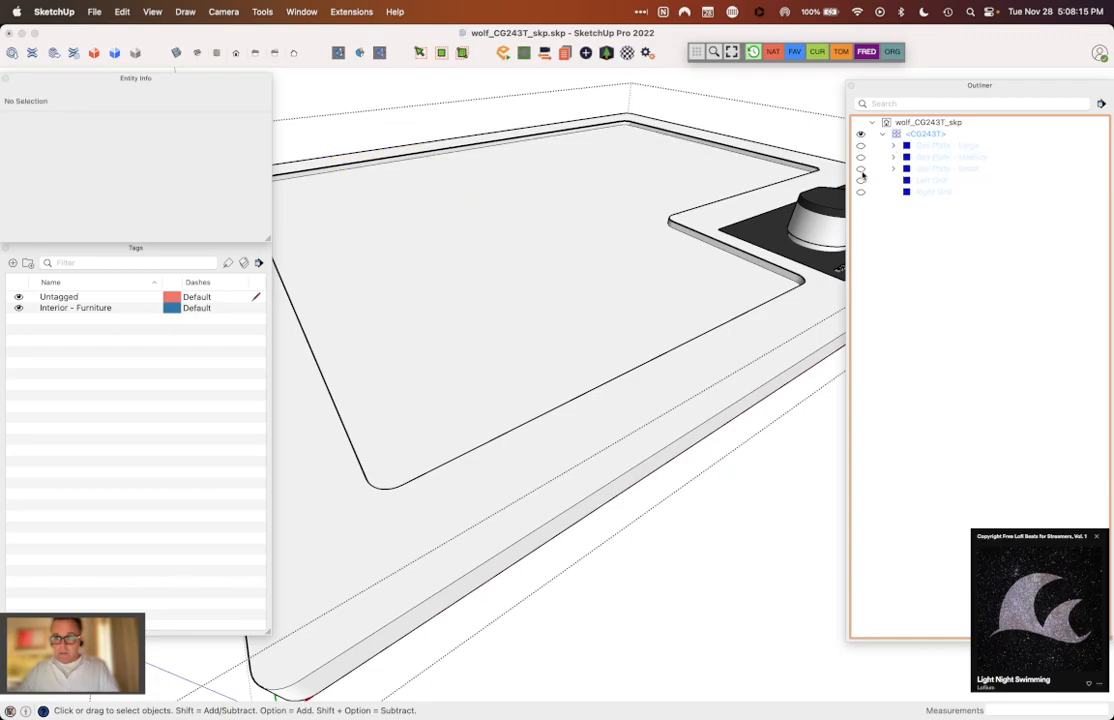
Step: Examine the remaining cooktop body, black control plate and knobs from different distances and angles
scroll(565, 352, "down", 2)
scroll(565, 352, "down", 5)
key("o")
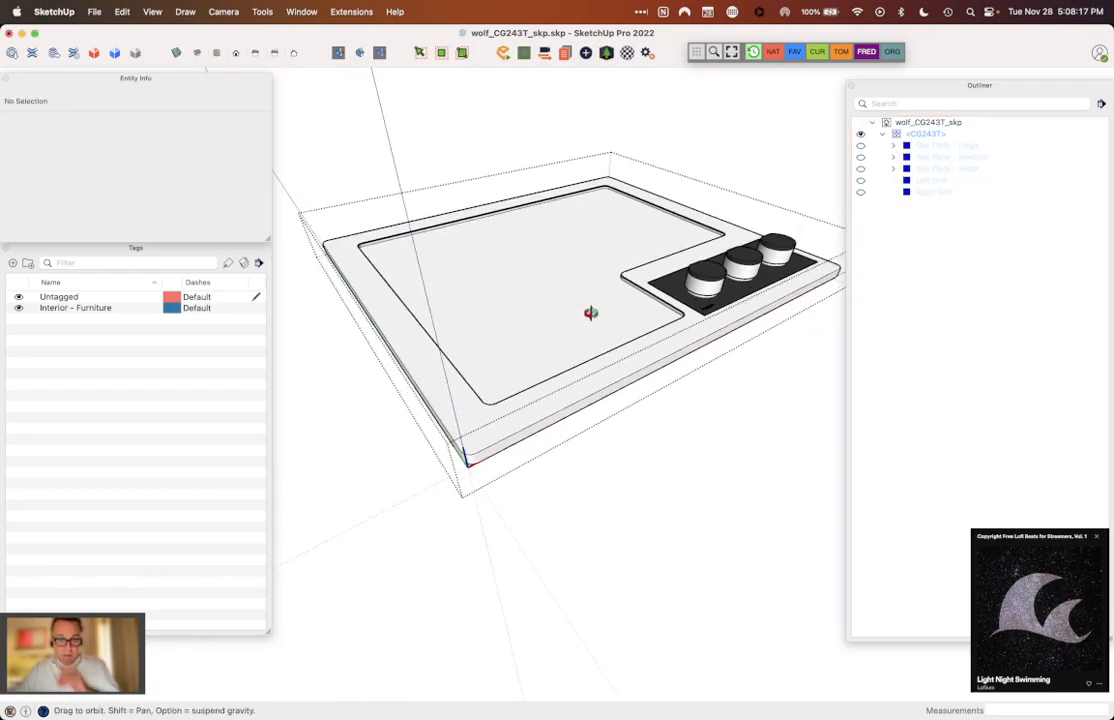
scroll(780, 265, "up", 4)
scroll(780, 265, "up", 4)
scroll(467, 318, "down", 4)
scroll(654, 247, "up", 6)
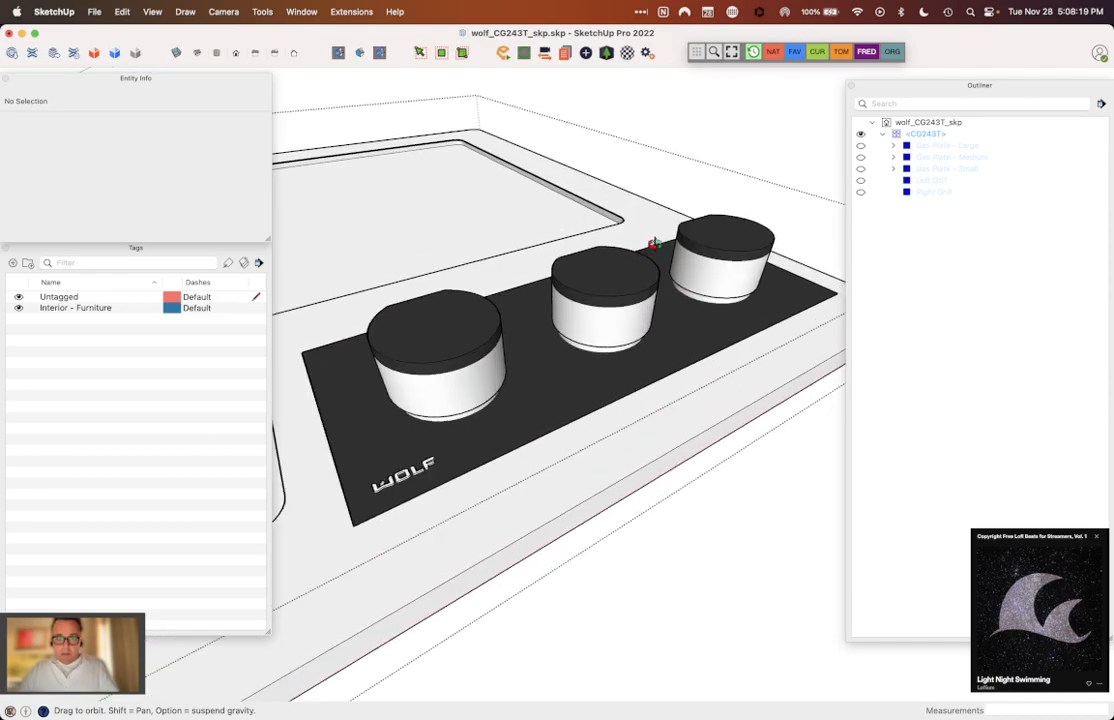
scroll(655, 255, "down", 5)
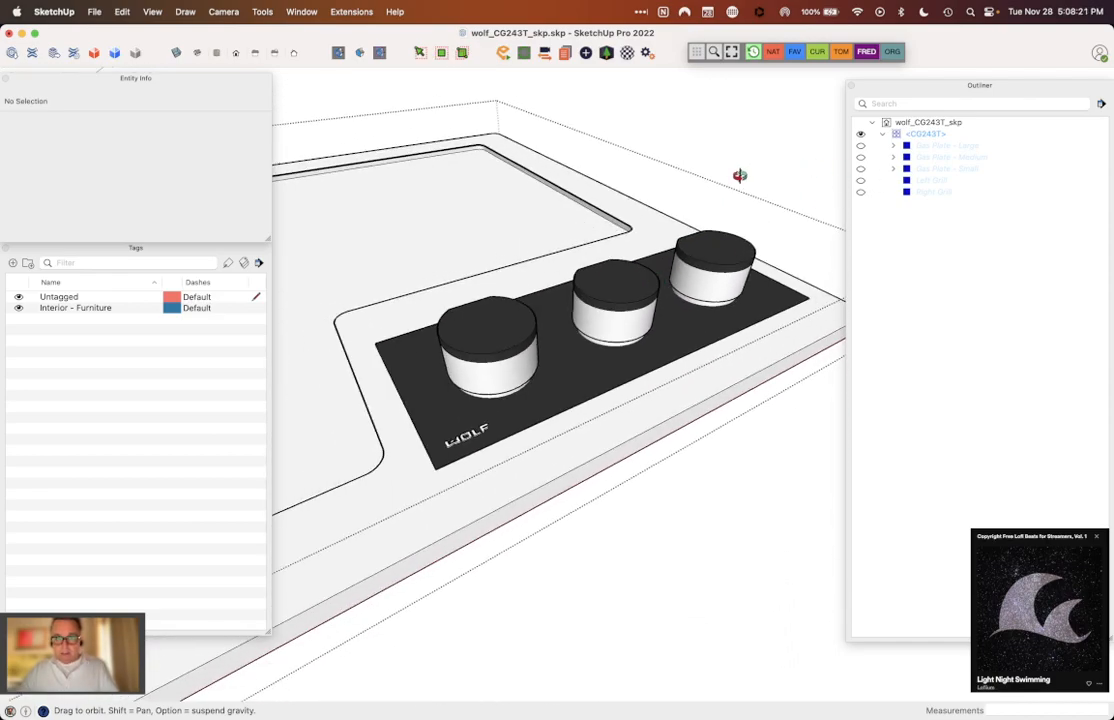
left_click(982, 195)
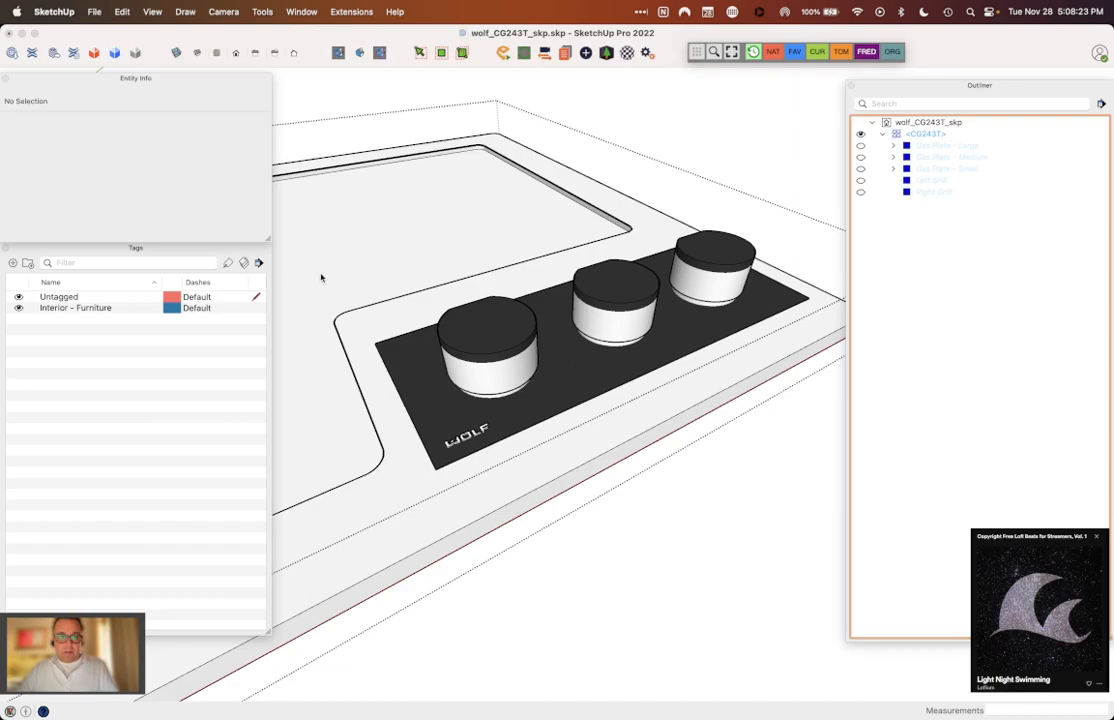
scroll(523, 324, "down", 8)
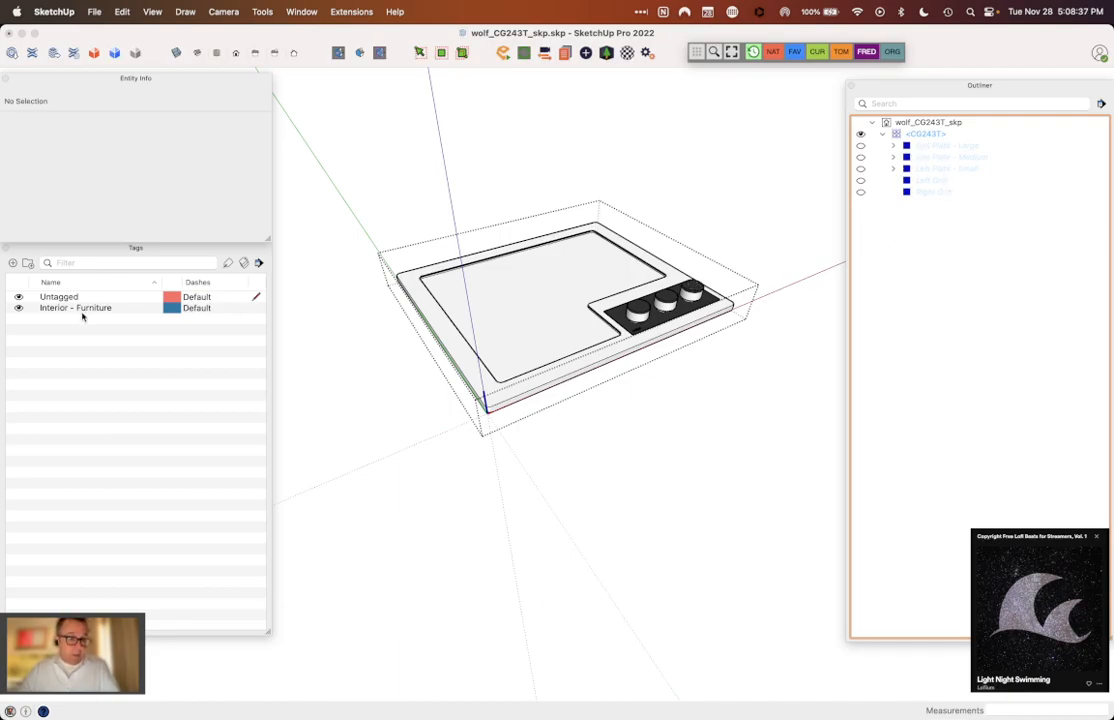
scroll(455, 236, "up", 3)
scroll(536, 294, "down", 1)
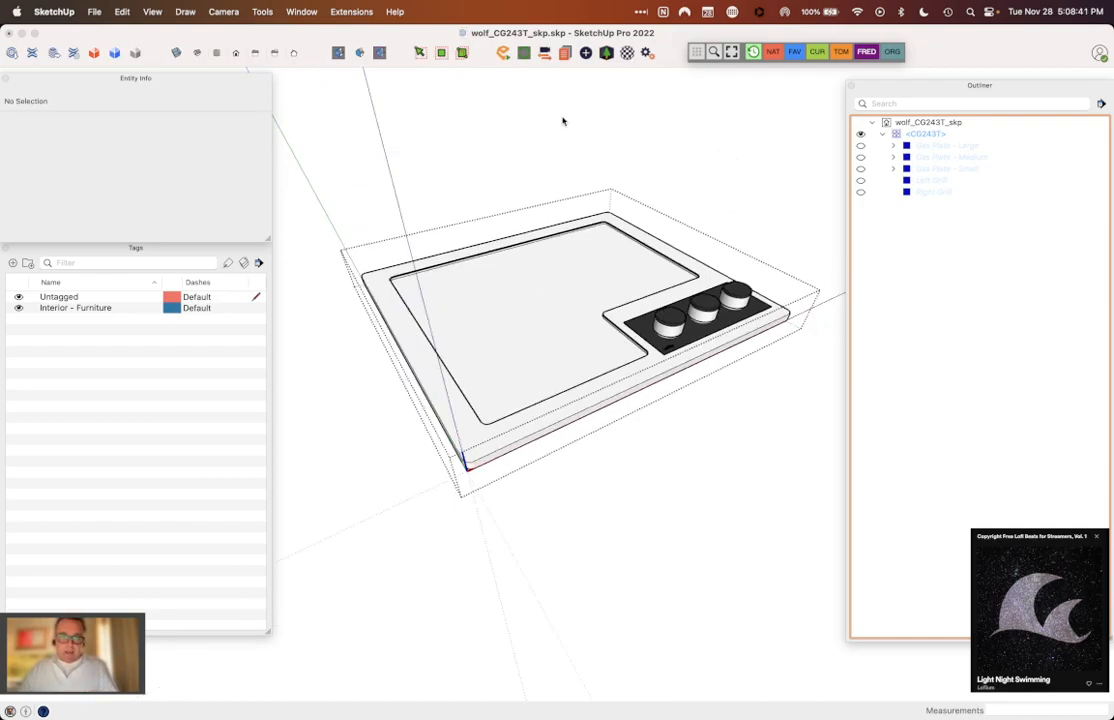
left_click(678, 175)
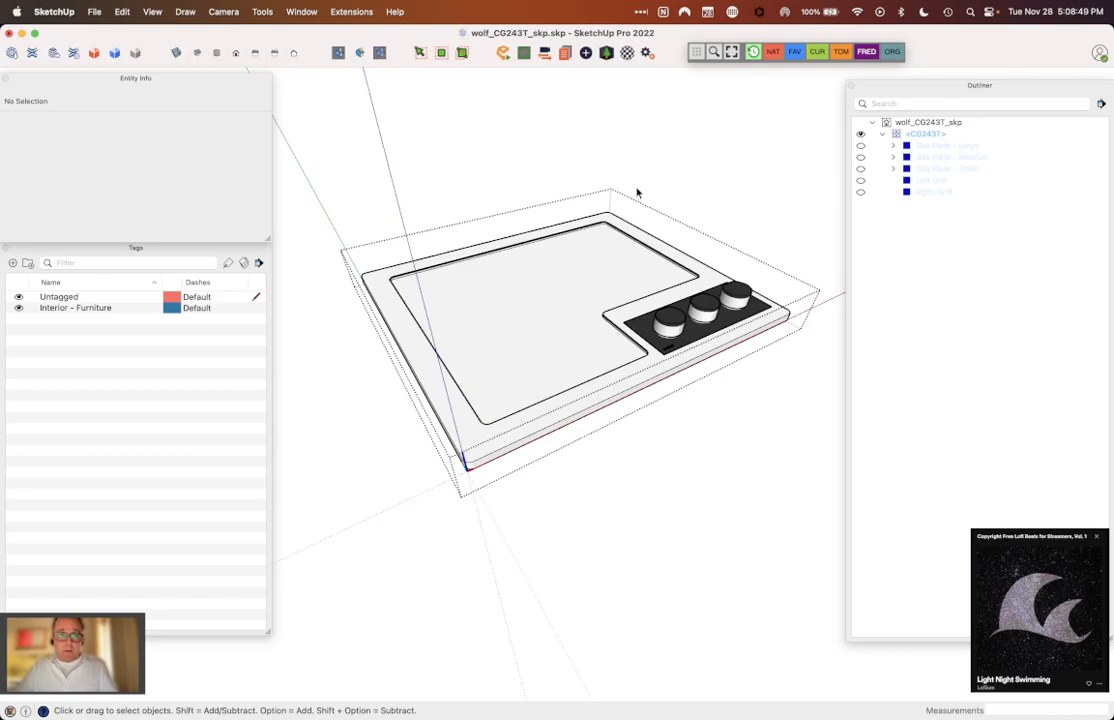
triple_click(597, 287)
scroll(597, 287, "up", 3)
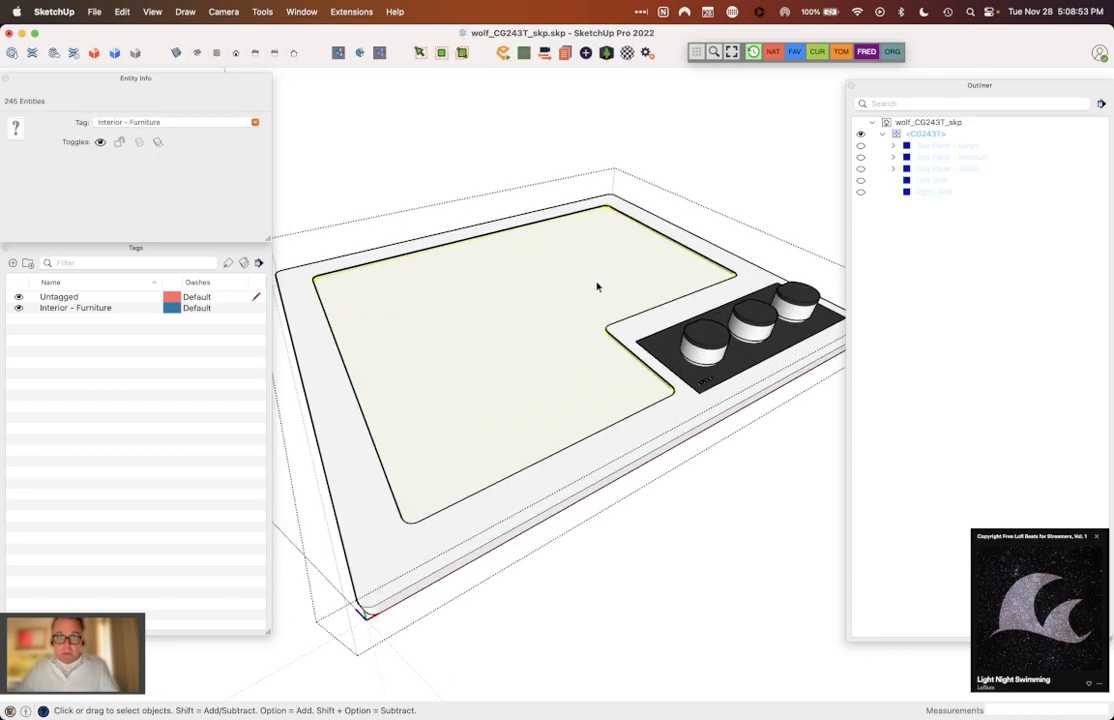
right_click(681, 274)
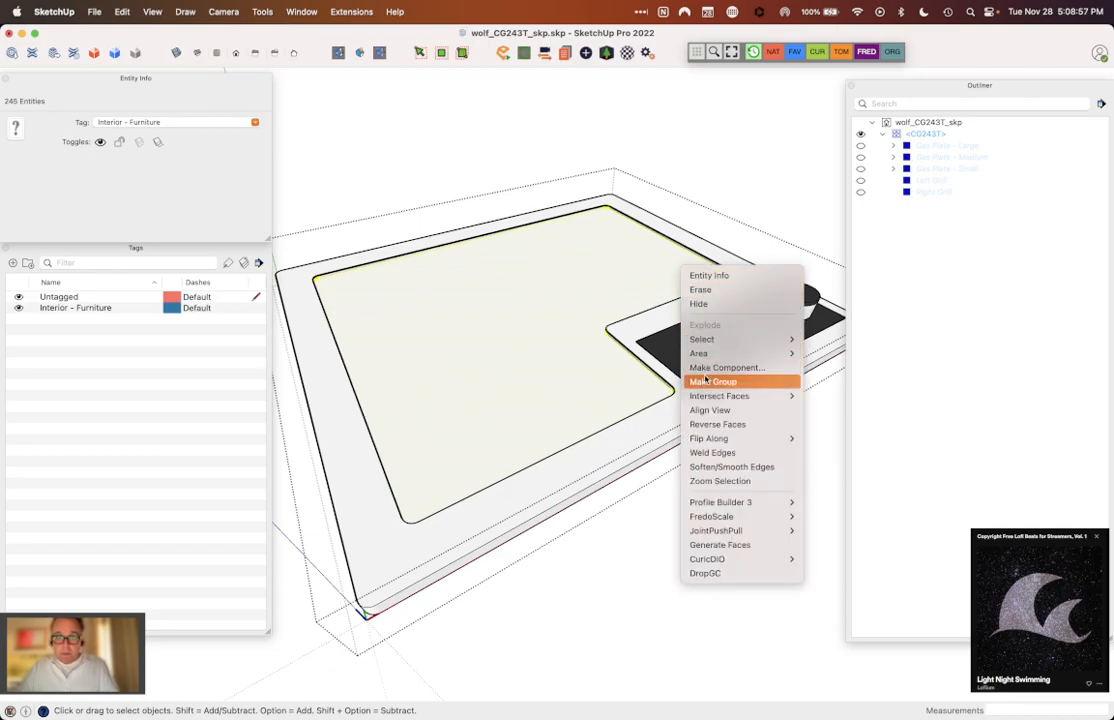
left_click(706, 383)
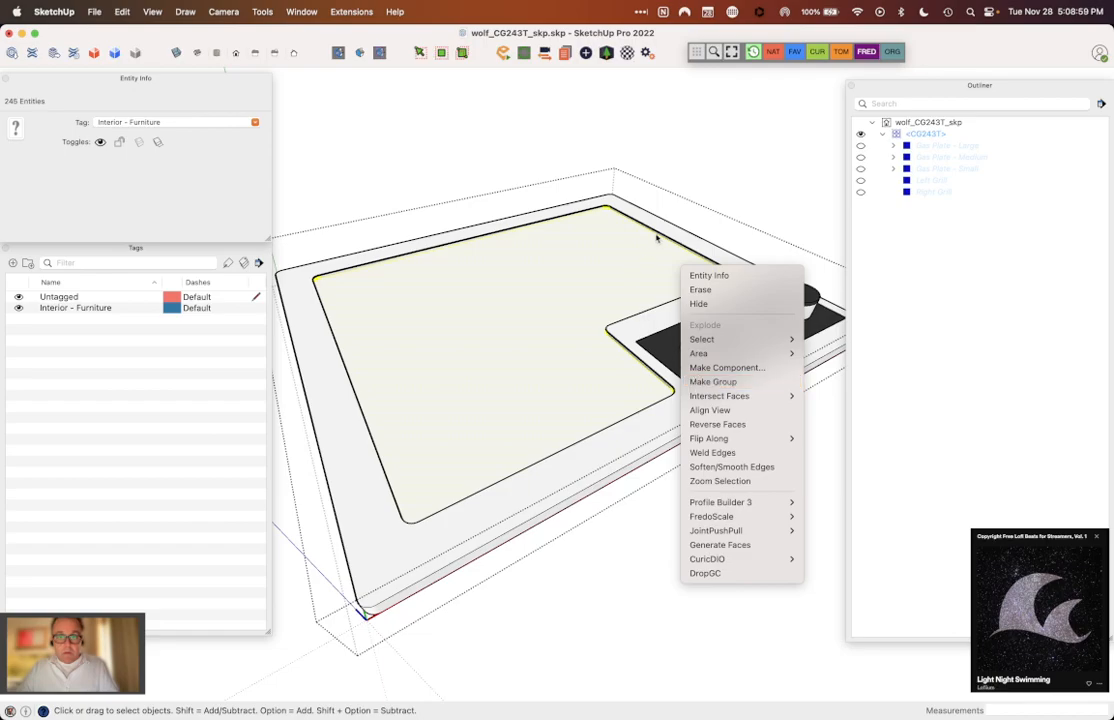
triple_click(593, 470)
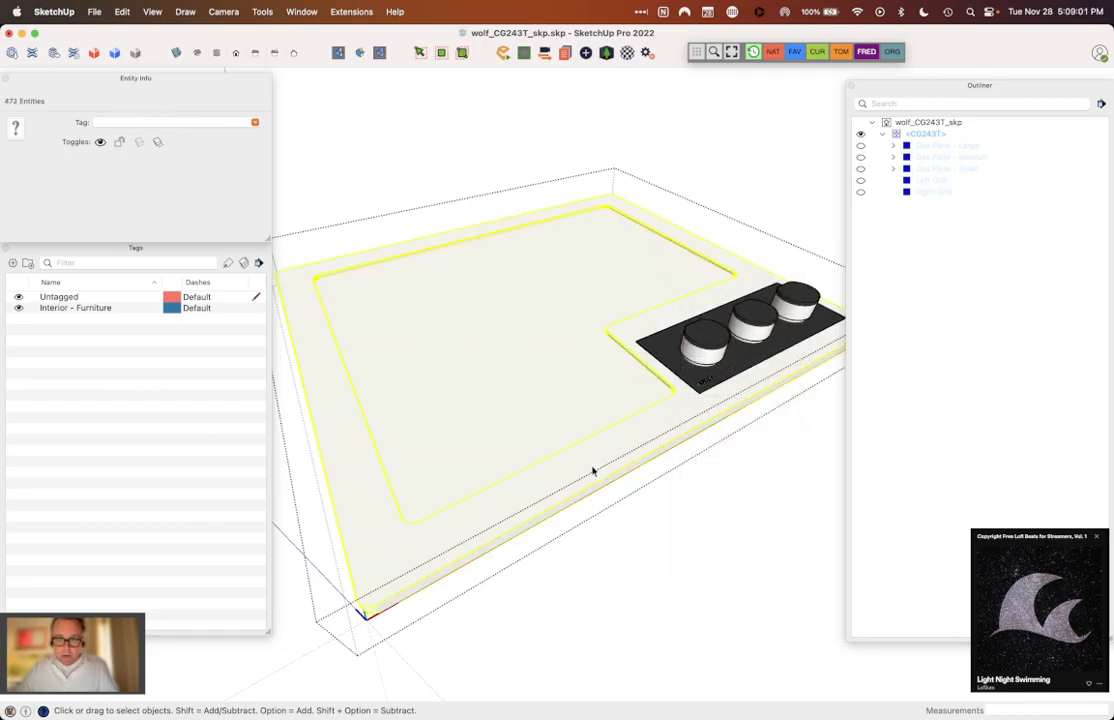
scroll(686, 400, "up", 10)
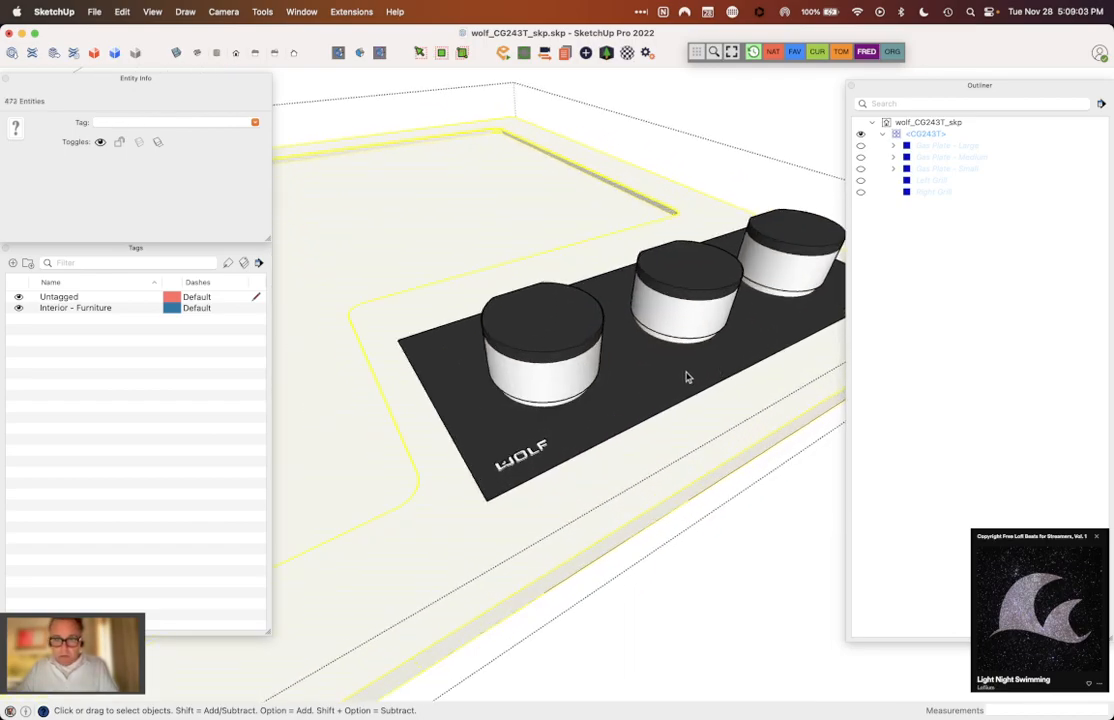
triple_click(531, 456)
left_click_drag(478, 437, 554, 469)
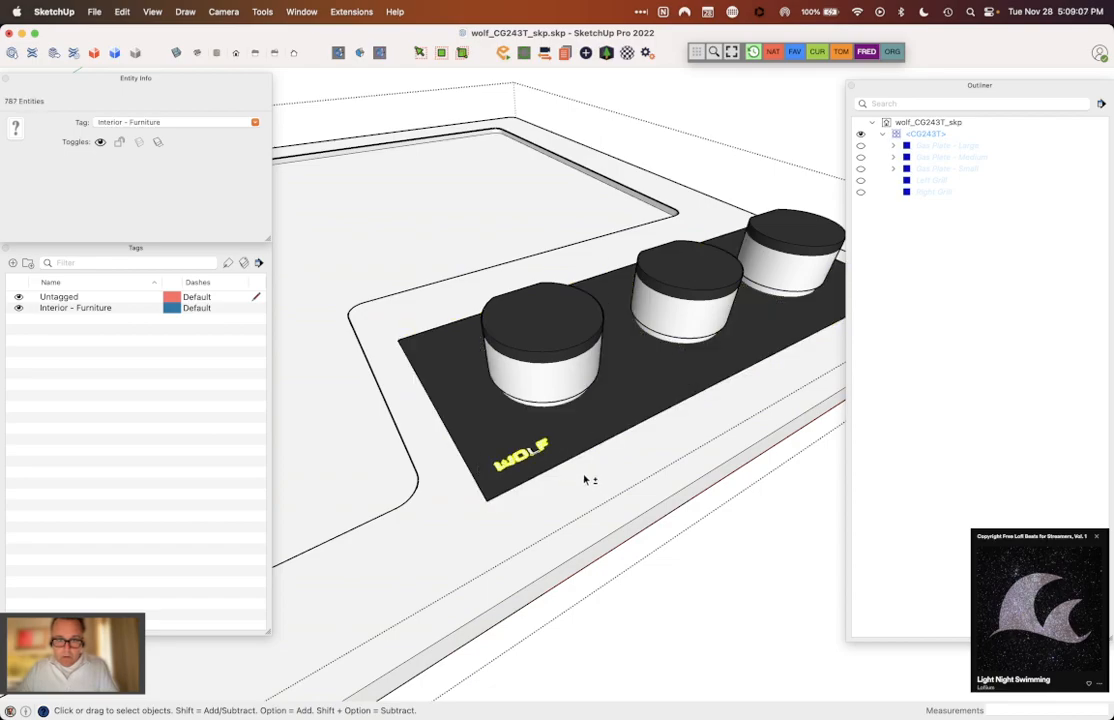
left_click(510, 440)
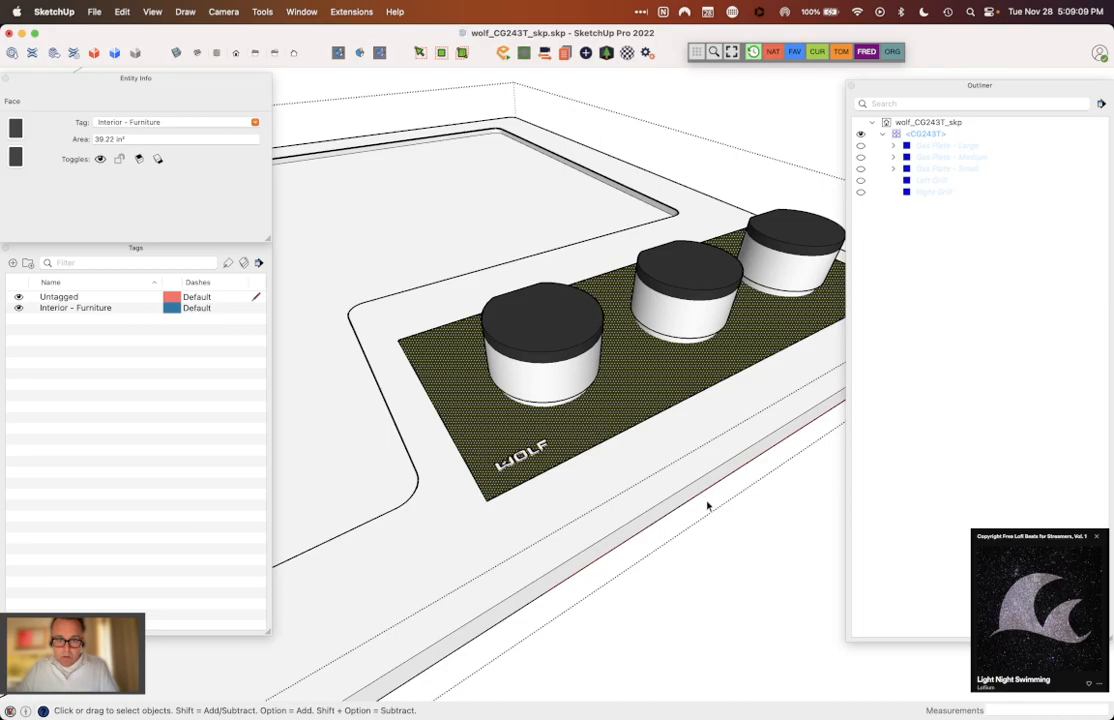
left_click_drag(443, 406, 594, 487)
double_click(594, 487)
triple_click(594, 489)
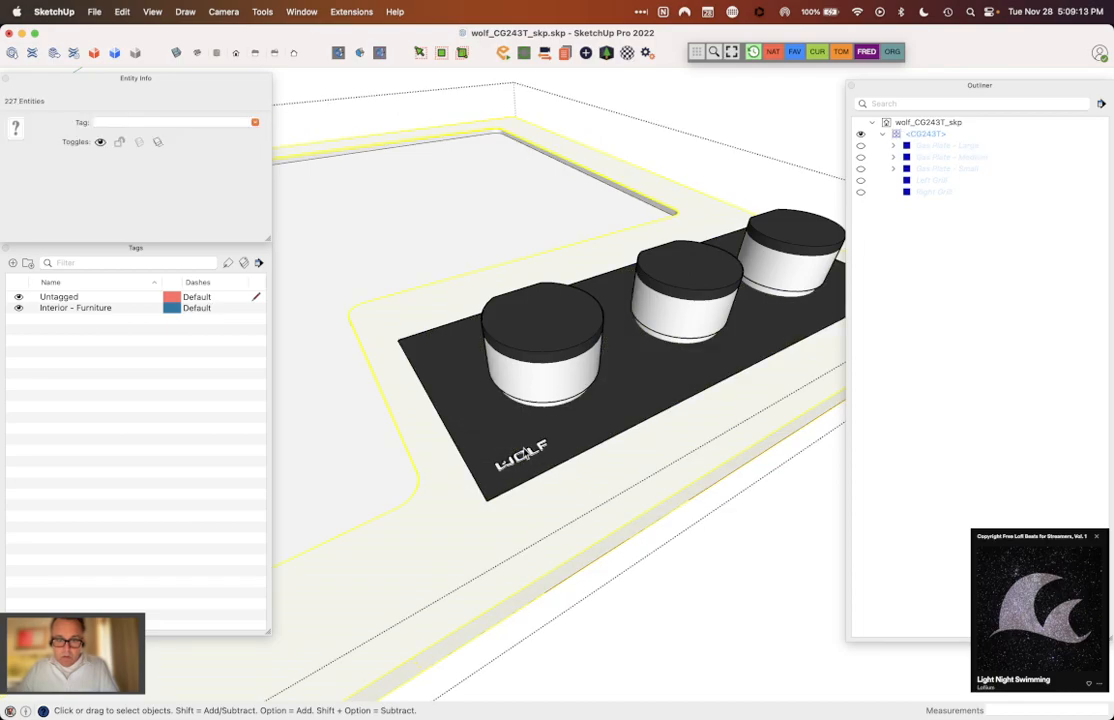
Step: Set the black control plate and its WOLF logo geometry to Untagged, and make them one group
triple_click(515, 444)
left_click_drag(486, 436, 557, 489, "shift")
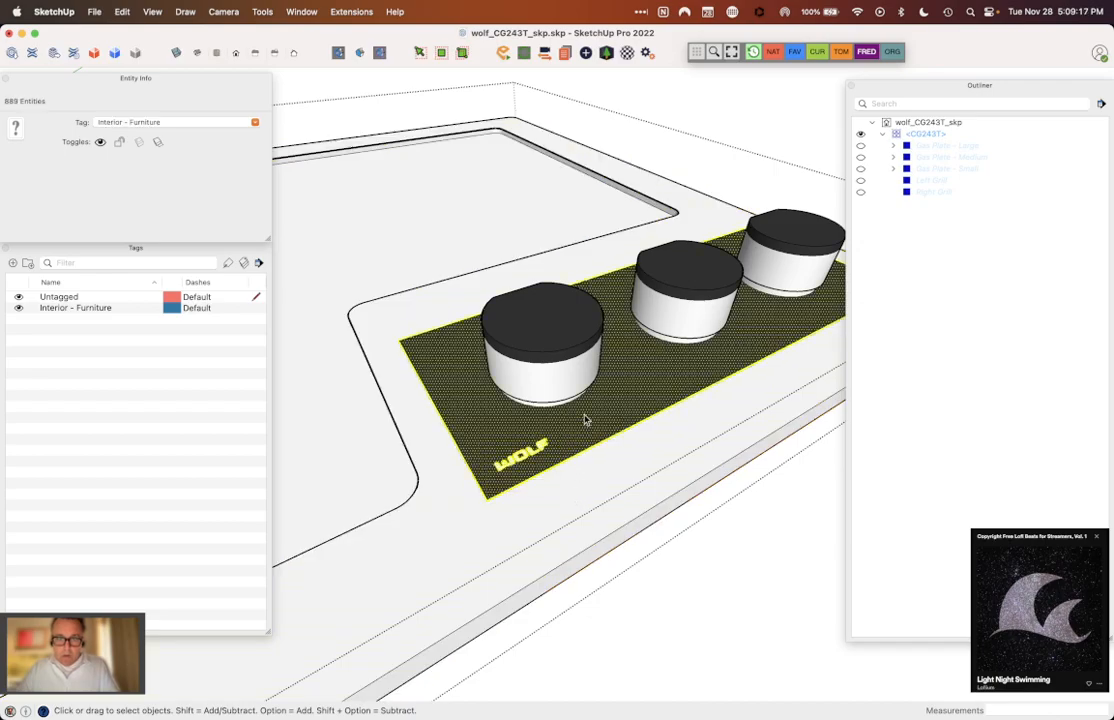
left_click(256, 122)
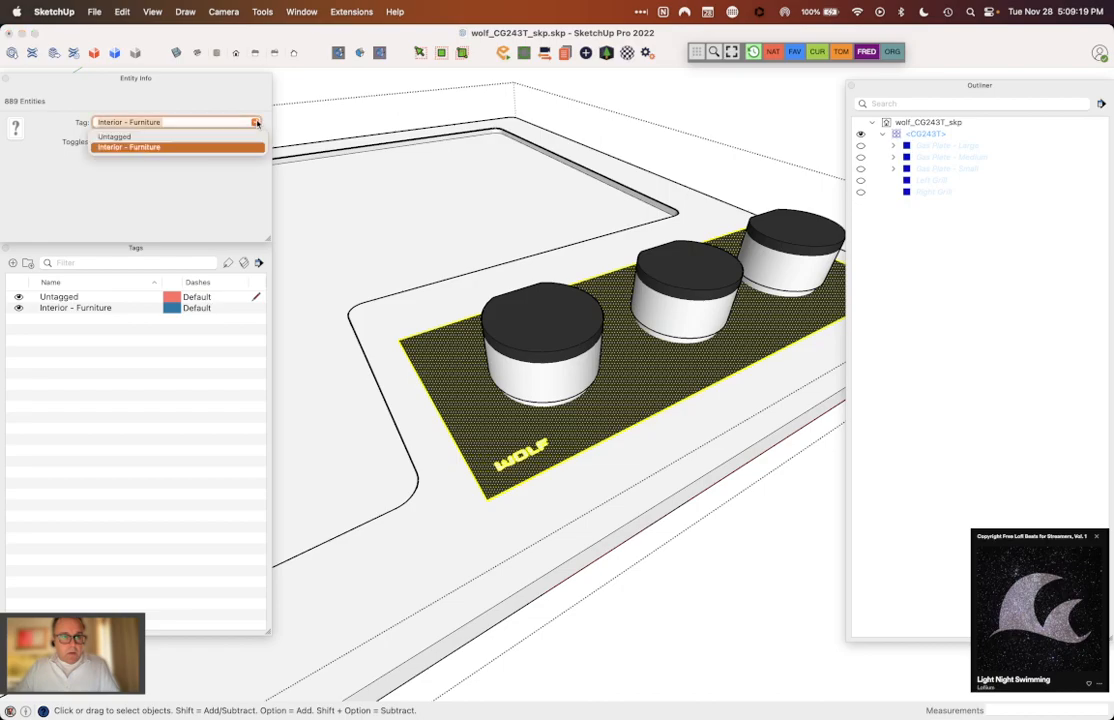
left_click(114, 136)
right_click(640, 401)
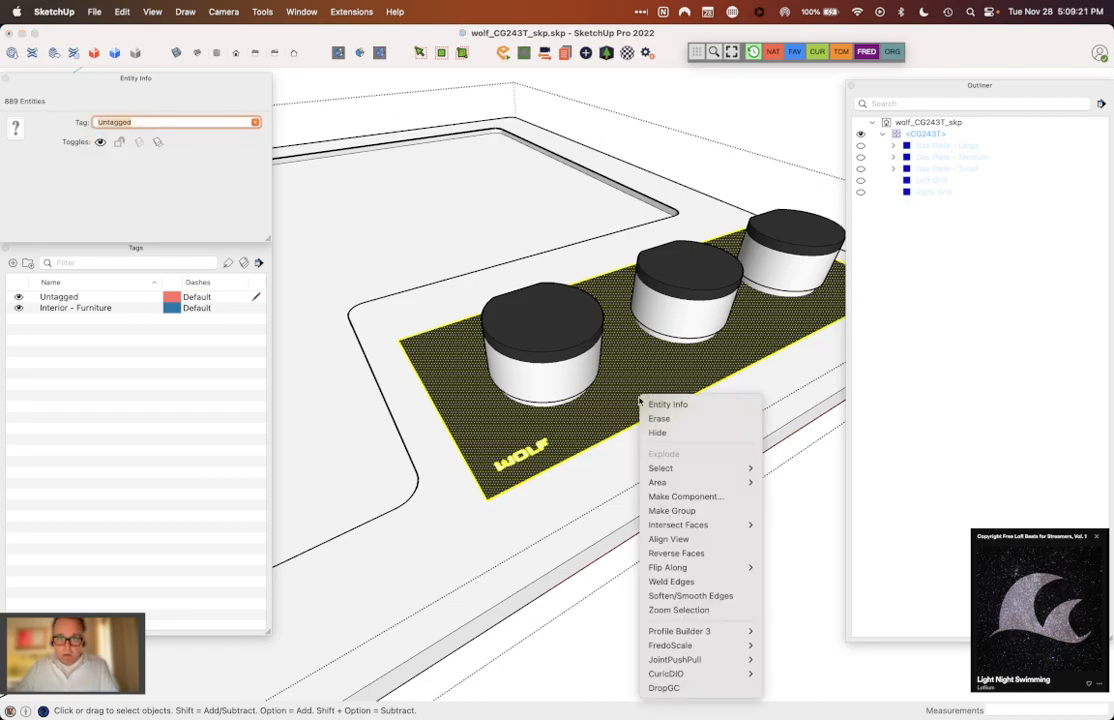
left_click(671, 510)
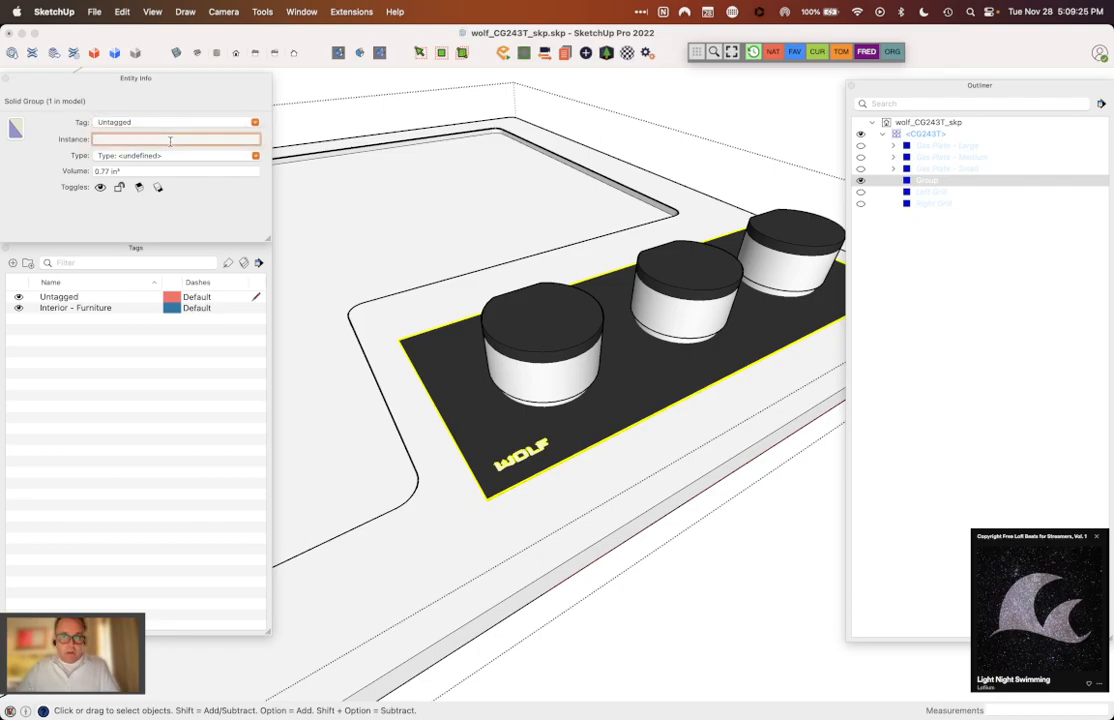
Step: Name the control plate group's instance "Face Plate", and hide the group
type("Face P")
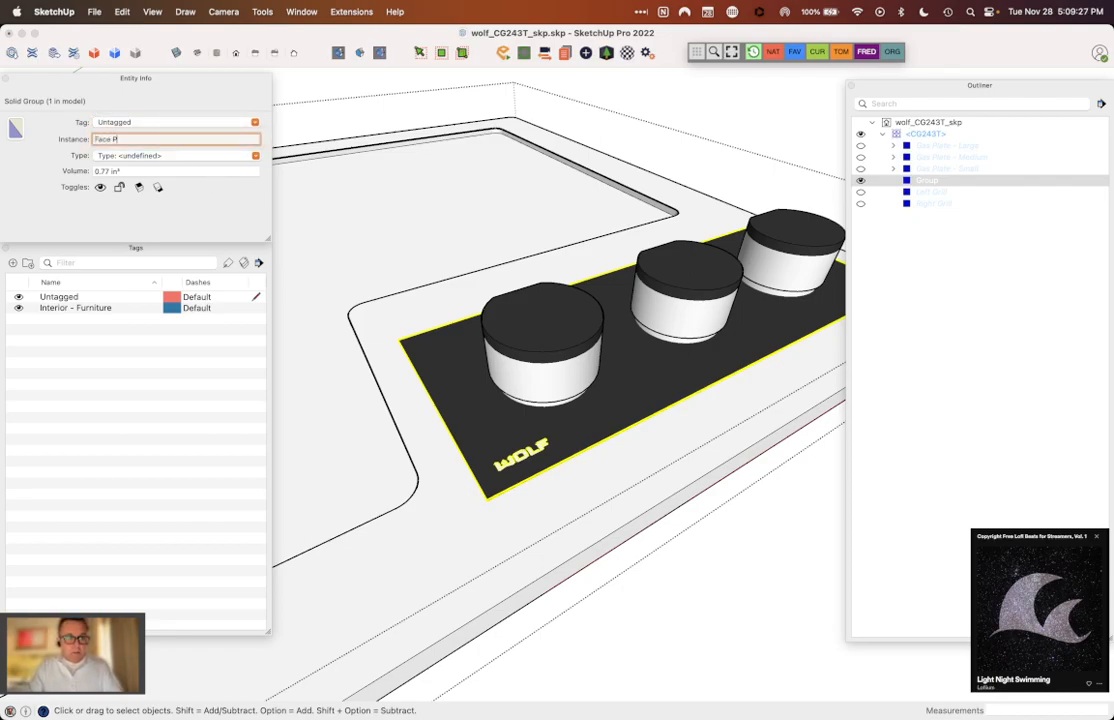
type("late")
key("Return")
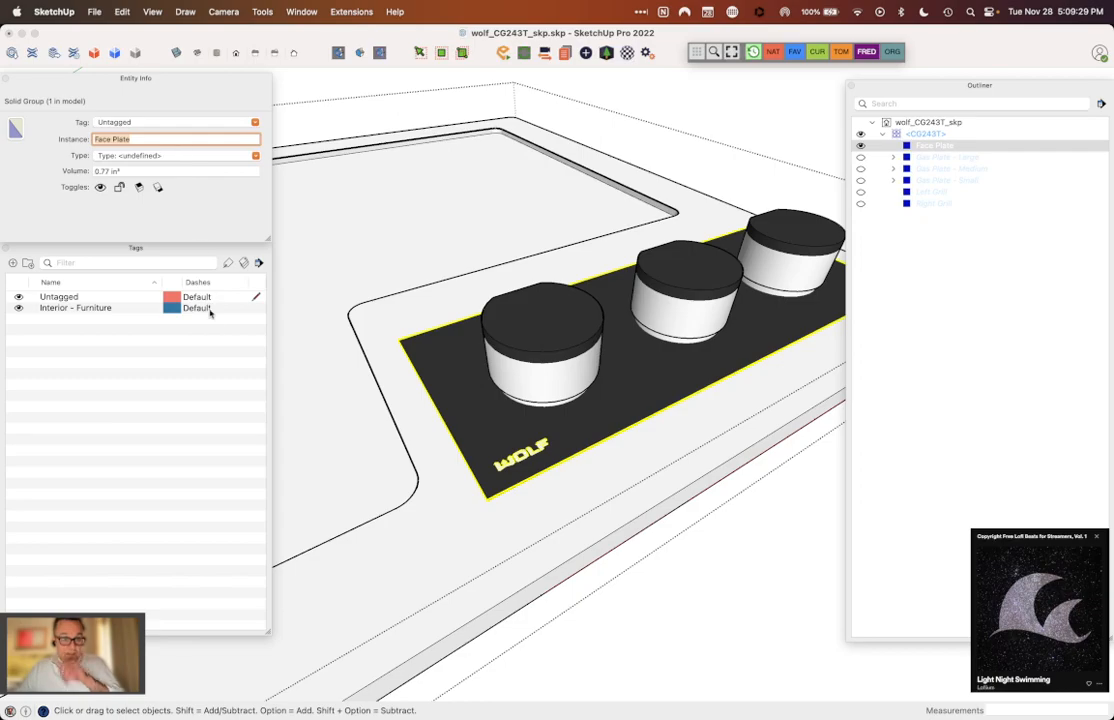
scroll(396, 364, "down", 3)
left_click(860, 147)
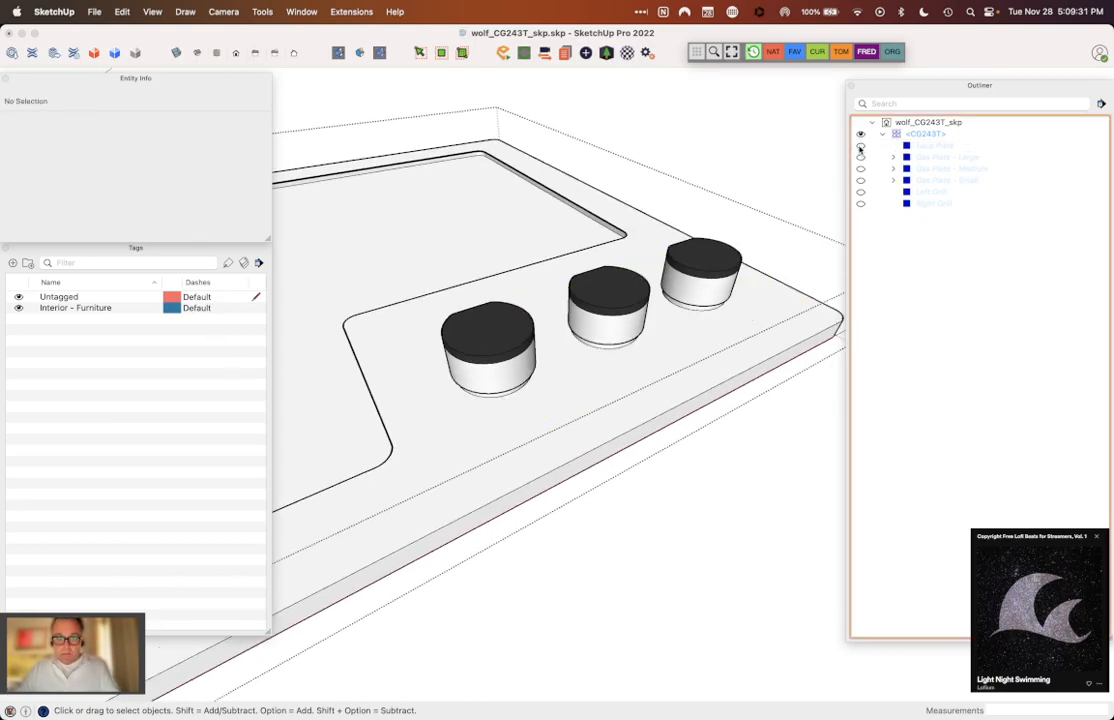
Step: Set the cooktop body geometry, including the recessed burner area, to Untagged, and make it a group
scroll(785, 366, "down", 3)
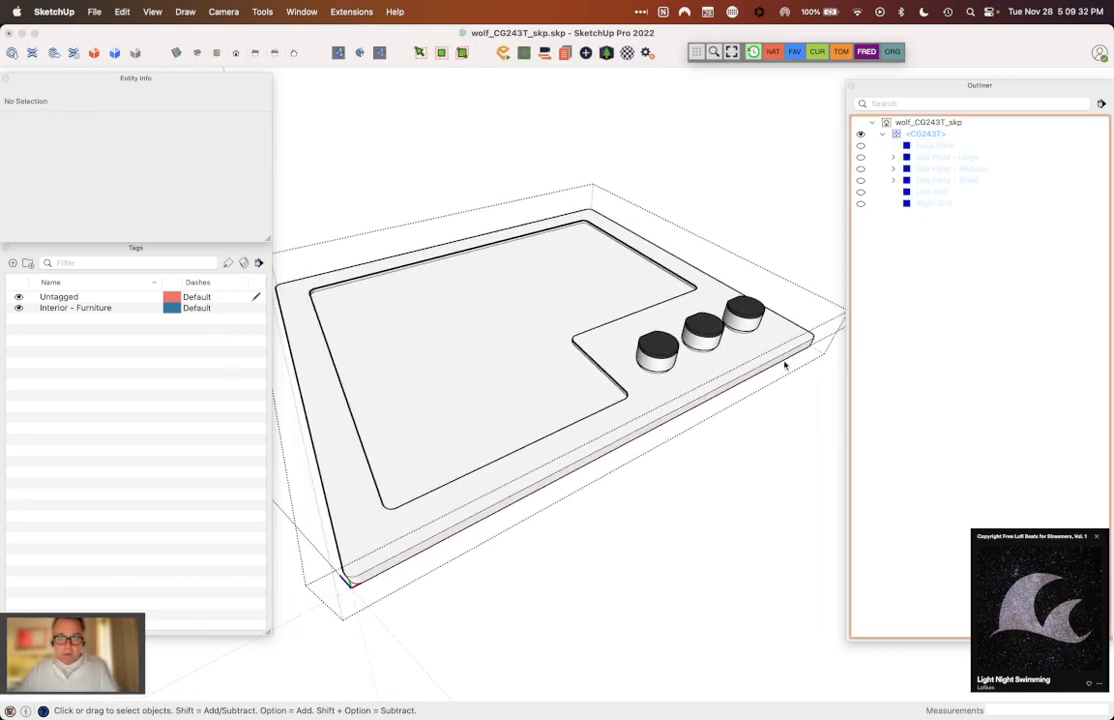
triple_click(635, 391)
triple_click(599, 398, "shift")
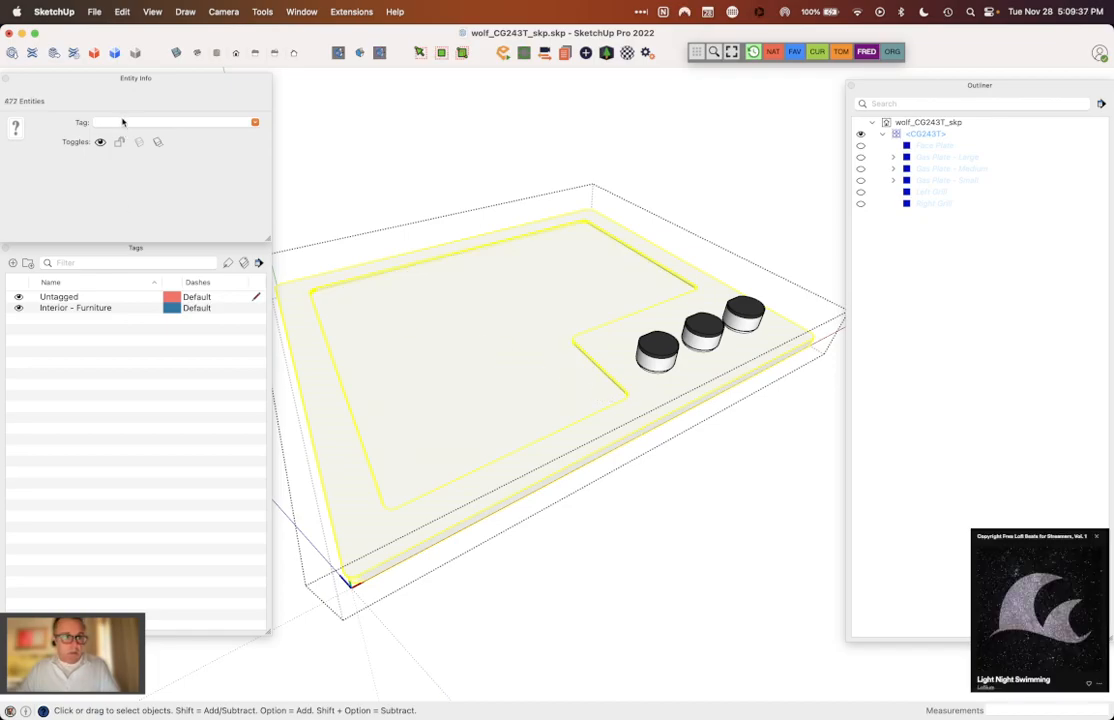
left_click(250, 122)
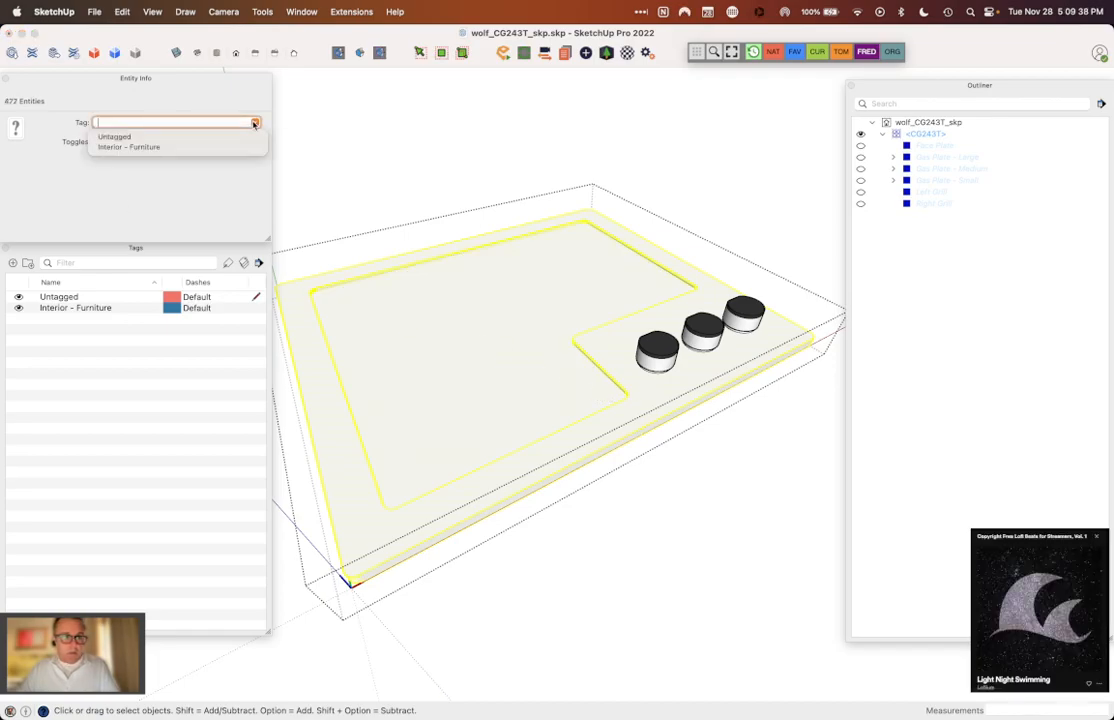
left_click(197, 133)
right_click(490, 299)
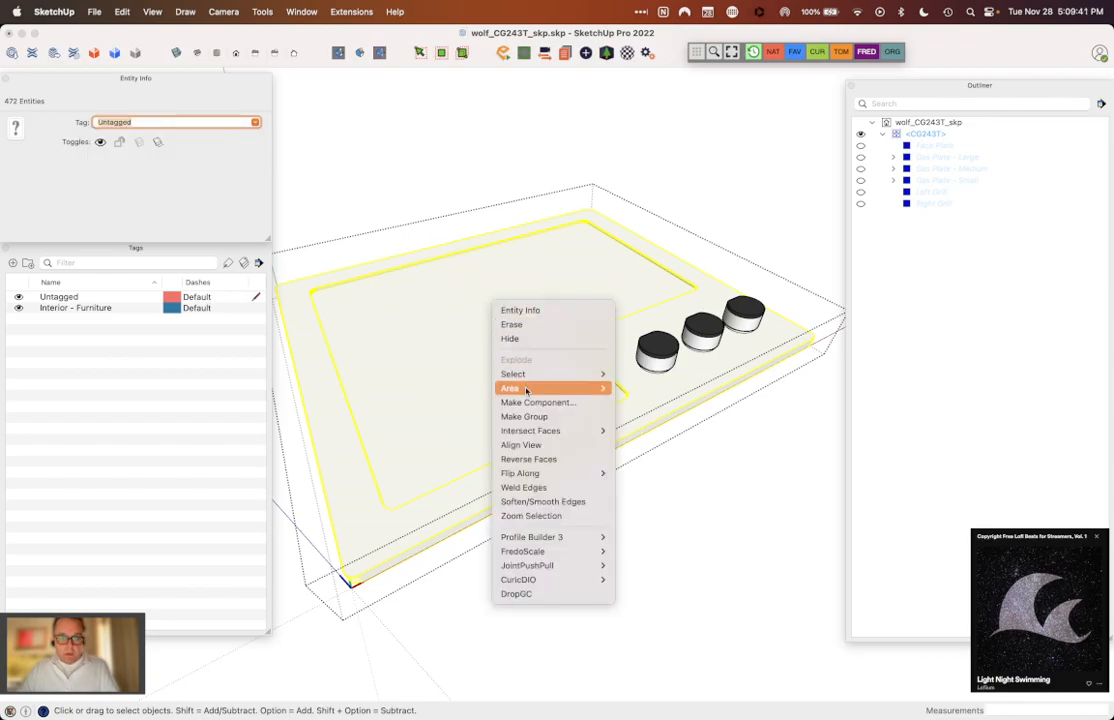
left_click(530, 418)
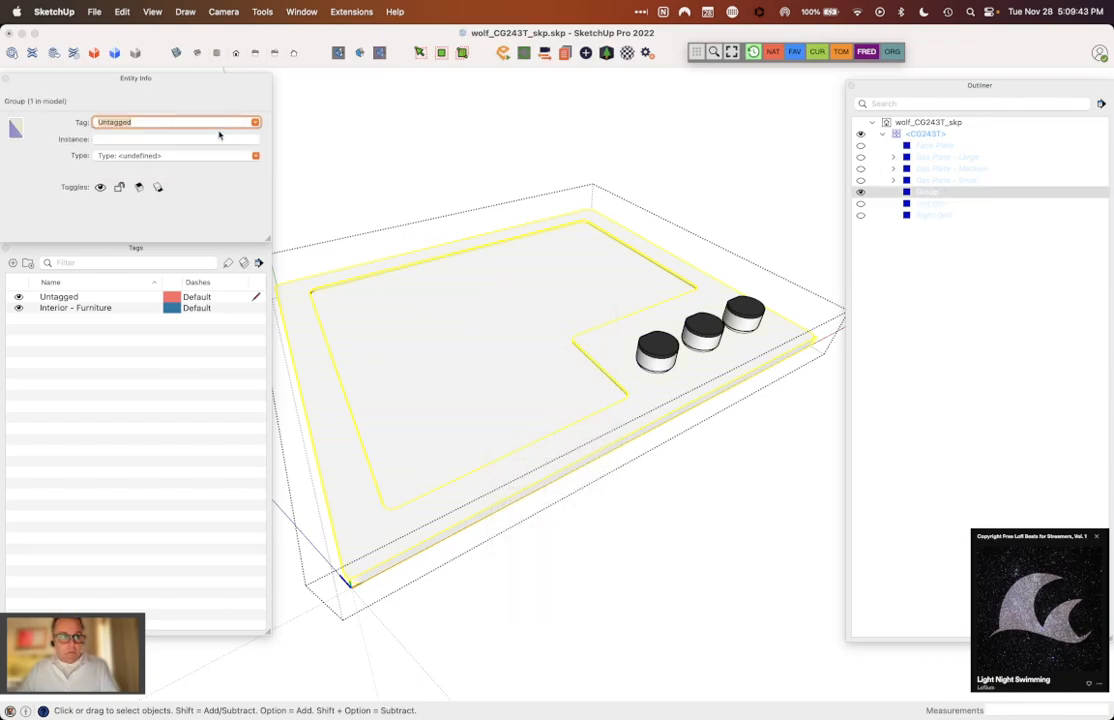
Step: Name the cooktop body group's instance "Body", and hide the group
left_click(214, 139)
type("S")
key("Return")
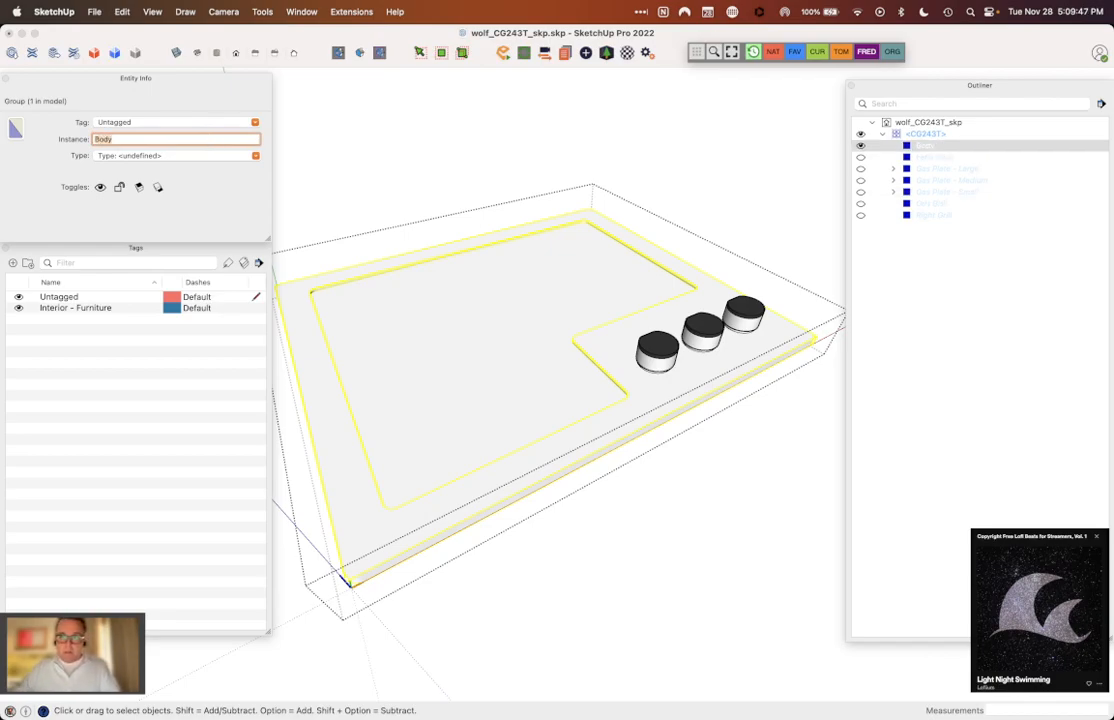
left_click(861, 146)
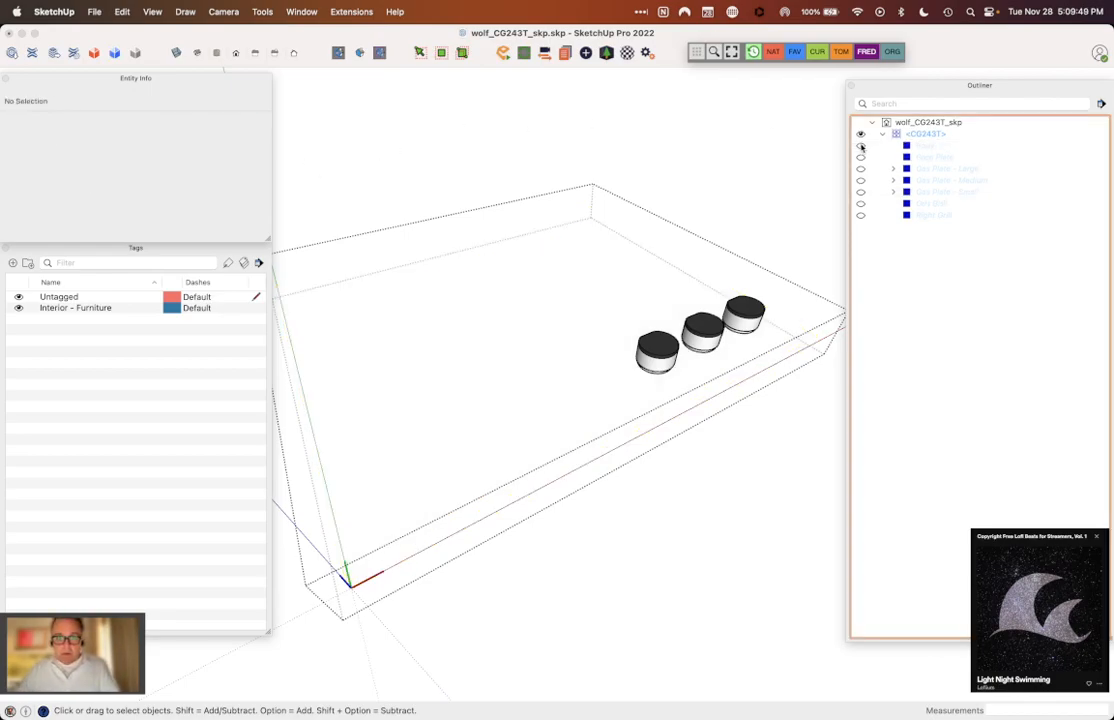
Step: Set all geometry of the knob nearest the WOLF logo to Untagged, and make it a group
middle_click_drag(680, 460, 501, 471)
left_click(467, 348)
left_click(419, 328, "shift")
right_click(460, 420)
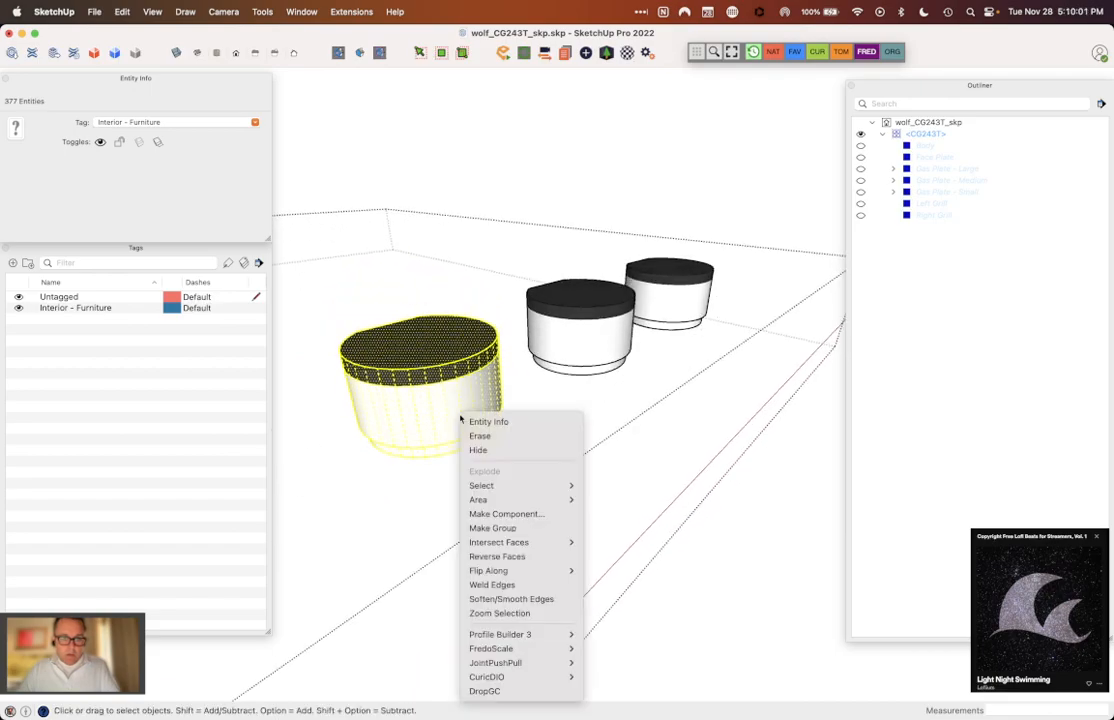
left_click(255, 124)
left_click(202, 138)
right_click(424, 325)
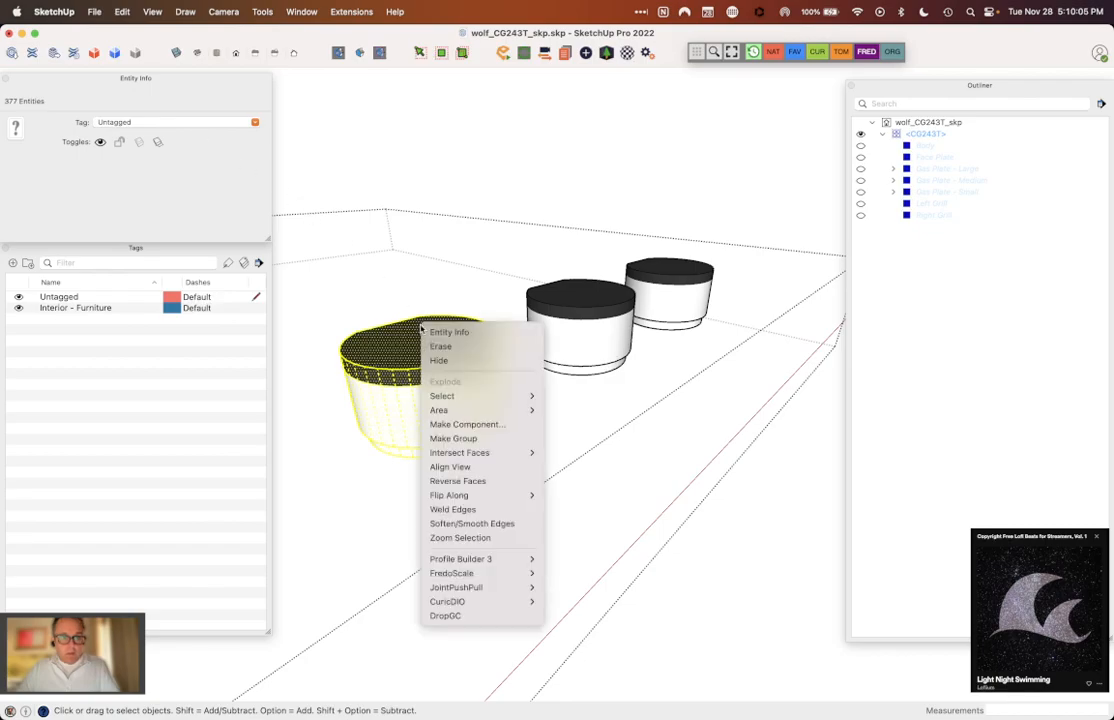
left_click(476, 440)
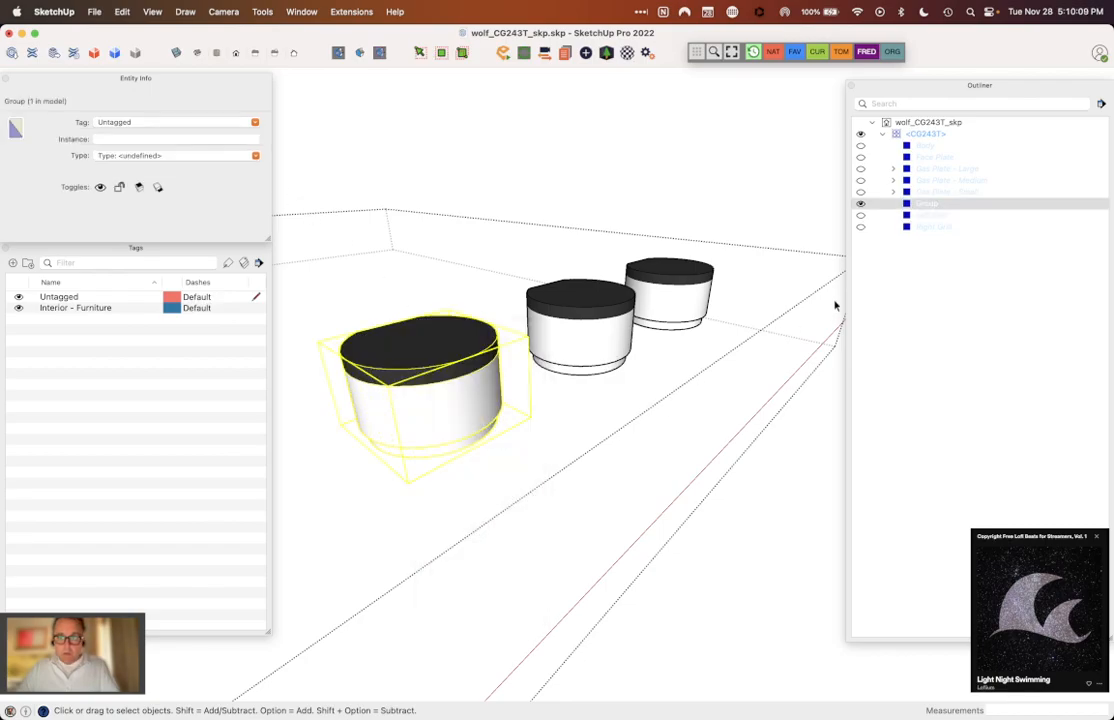
Step: Name the knob group's instance "Knob", and convert it into a component with the definition Knob
left_click(164, 140)
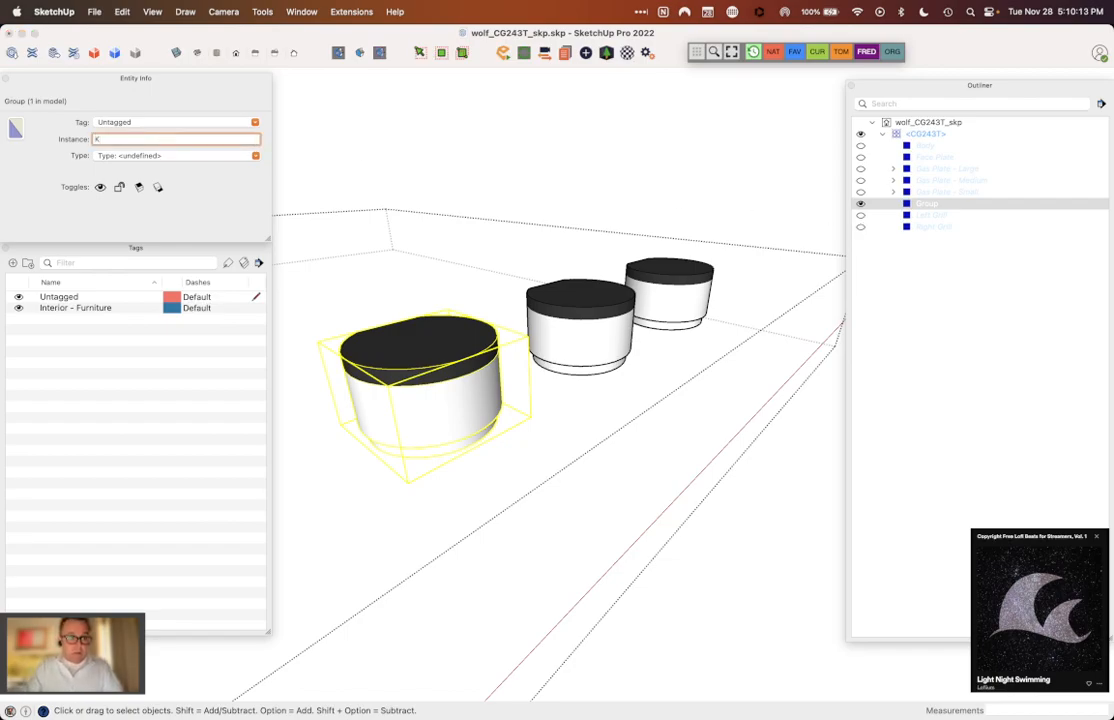
type("Kob")
right_click(393, 349)
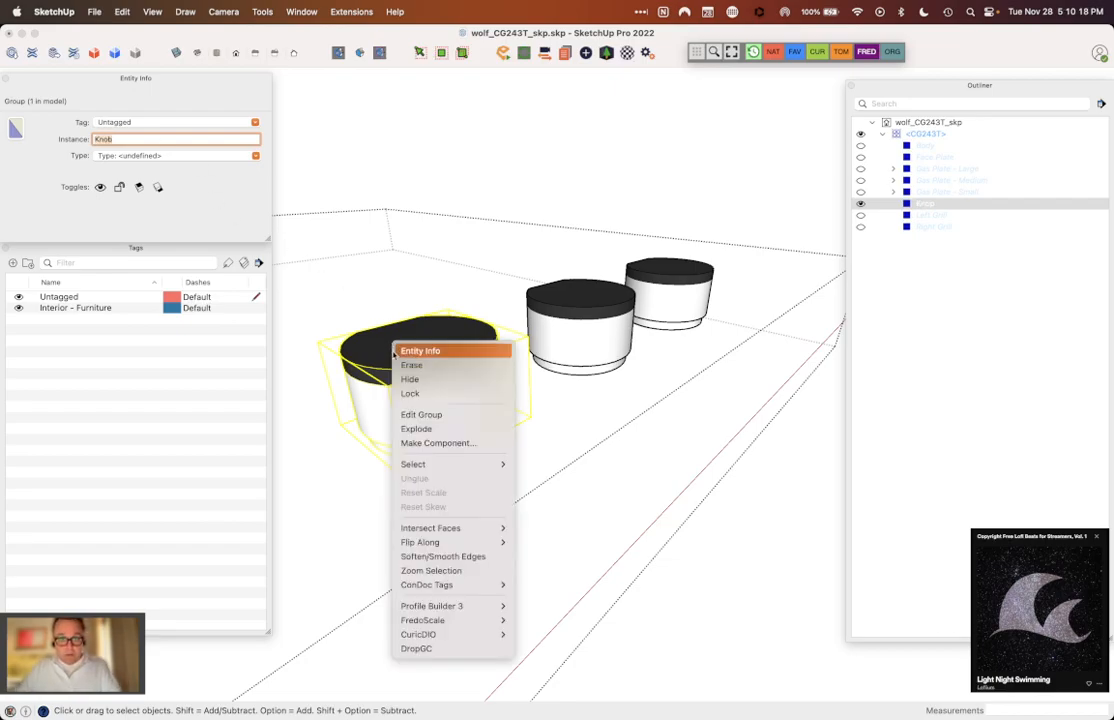
left_click(440, 443)
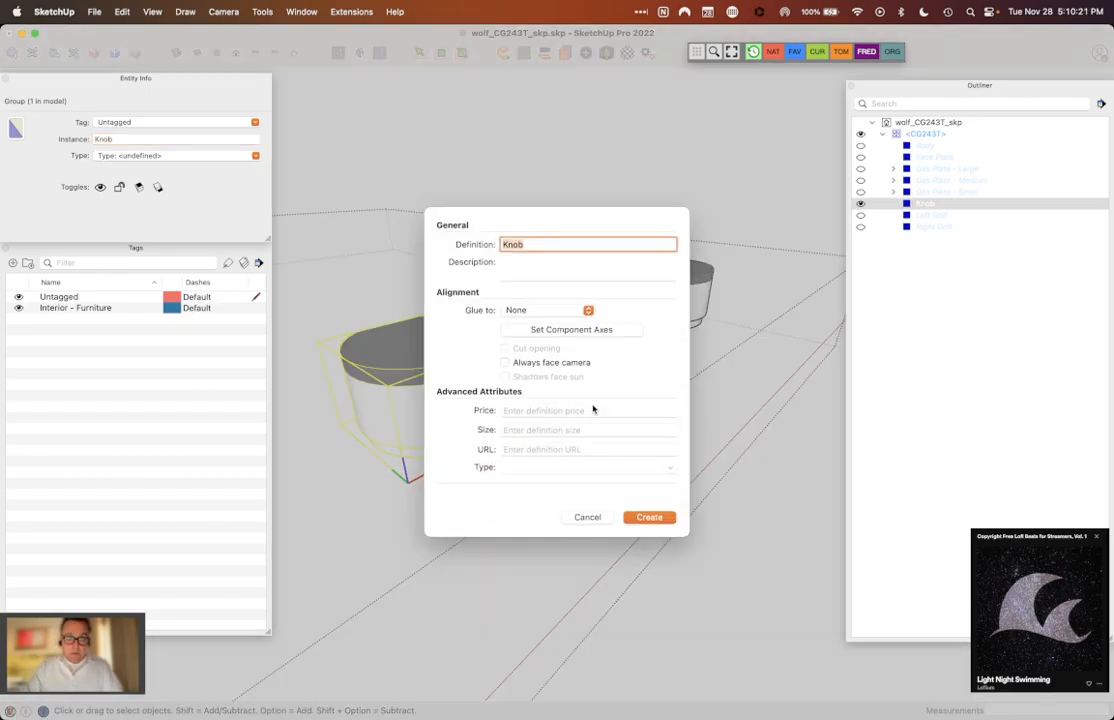
left_click(657, 517)
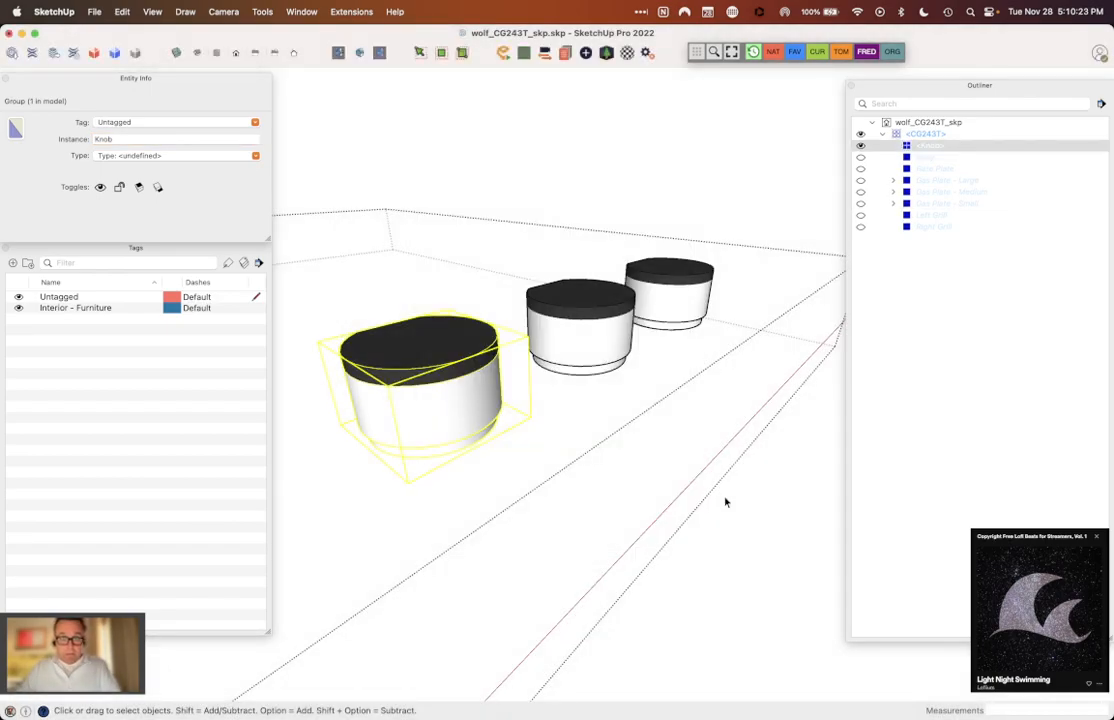
key("o")
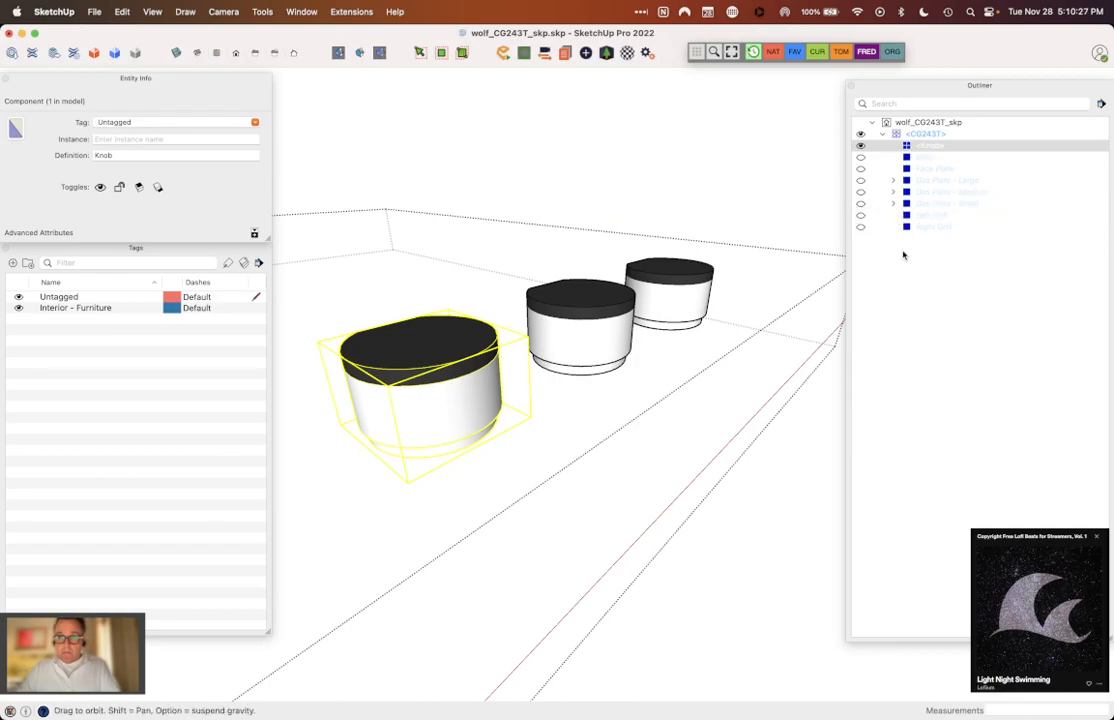
left_click_drag(671, 253, 547, 363)
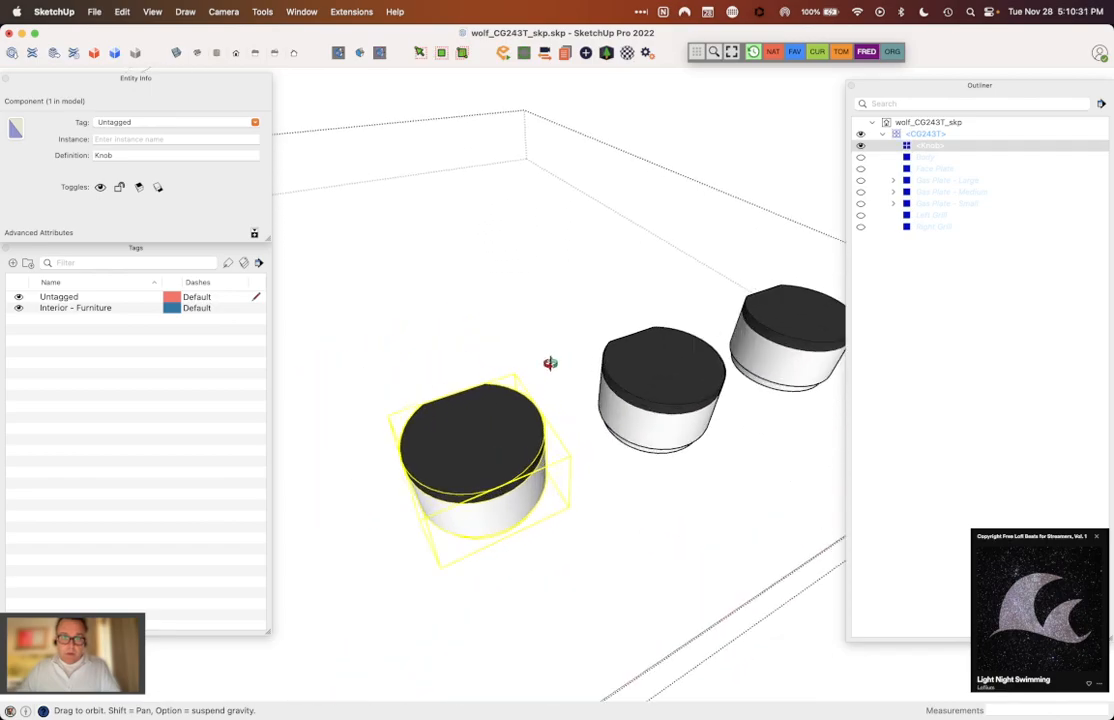
key("space")
key("m")
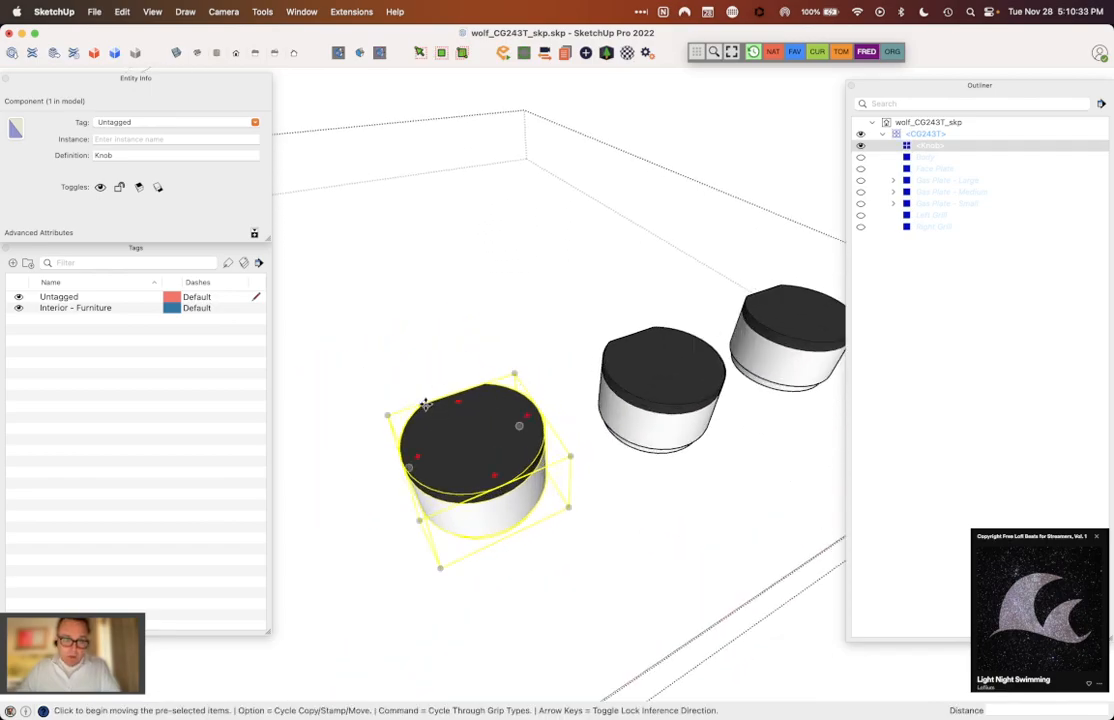
left_click(421, 403)
key("space")
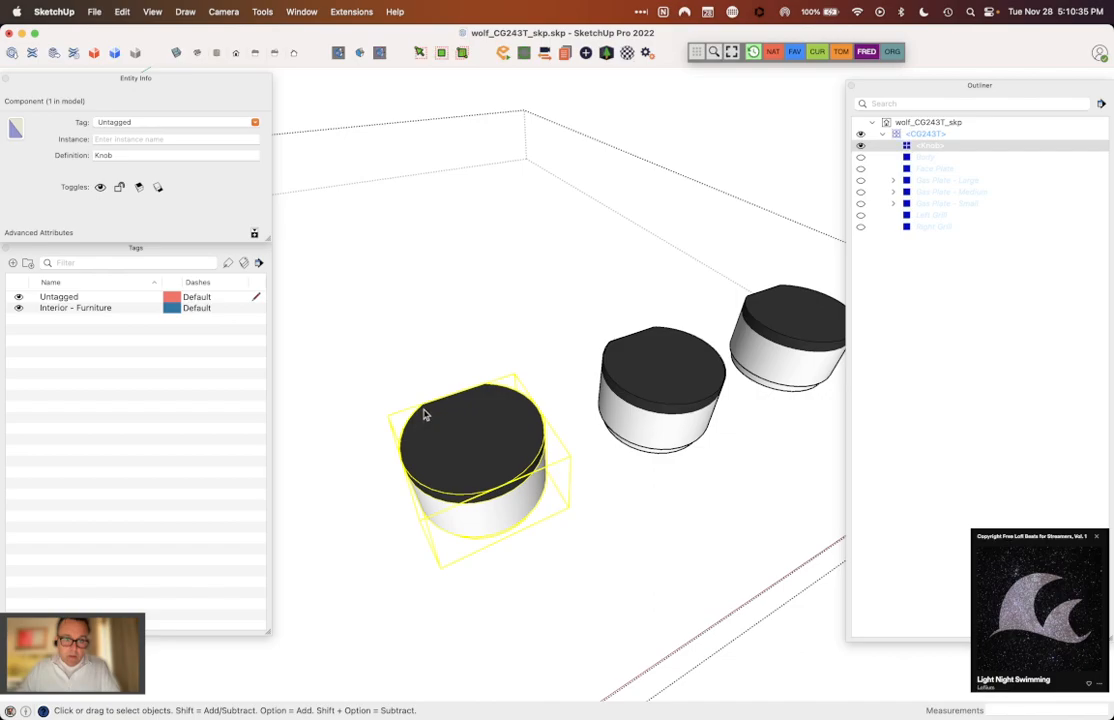
Step: Copy the Knob component from its flat edge to the matching point on the middle knob, and array the copy 2x
key("m")
left_click(452, 393)
key("alt")
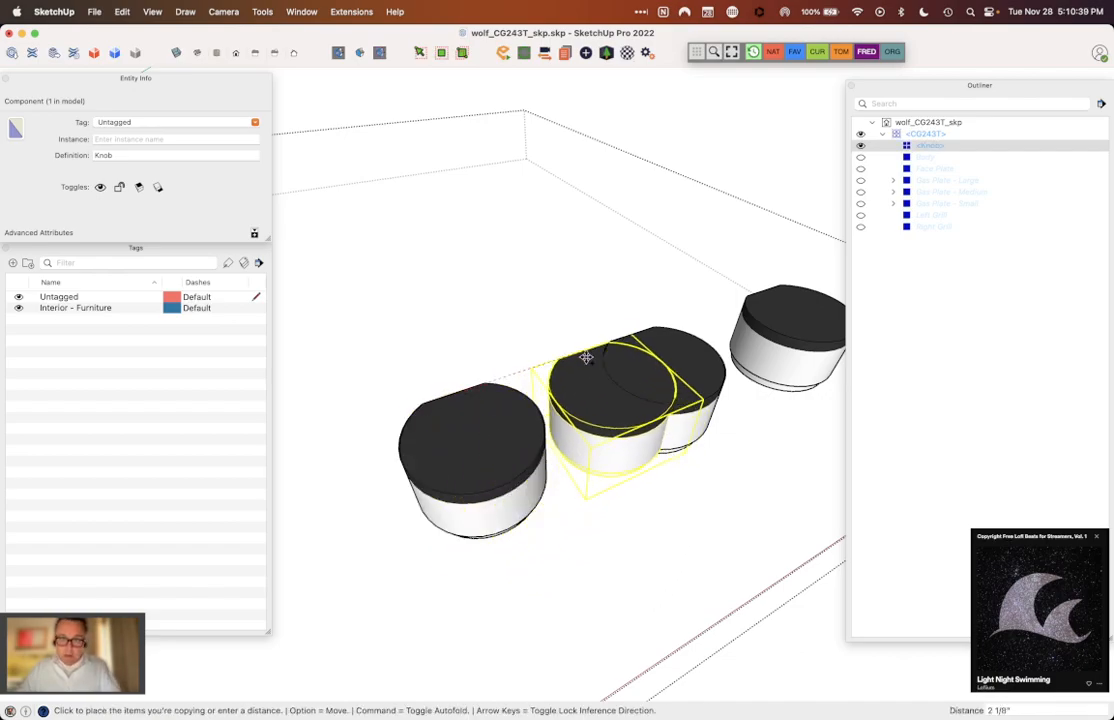
scroll(632, 334, "up", 5)
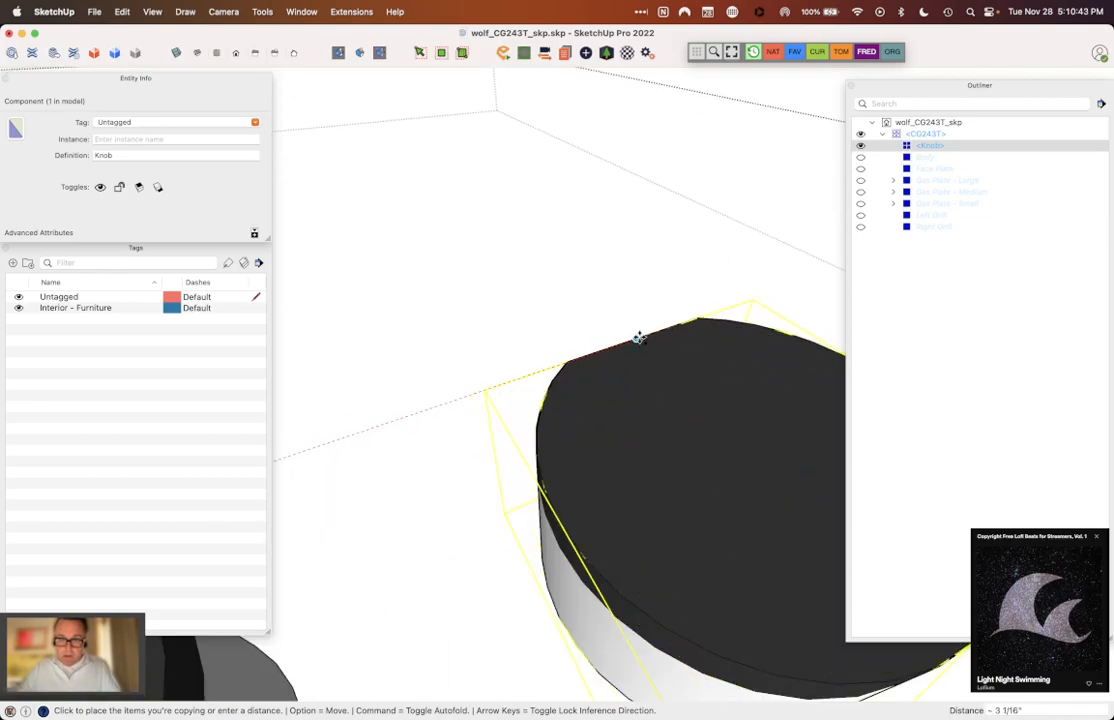
left_click(645, 335)
scroll(545, 368, "down", 6)
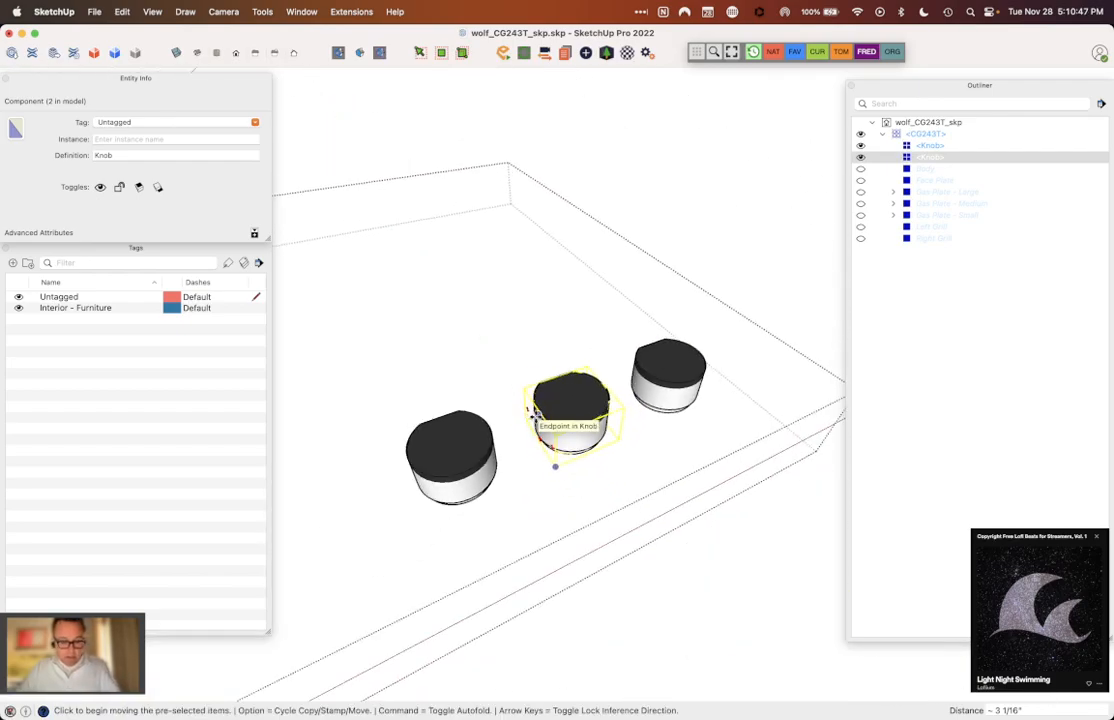
type("2x")
key("Return")
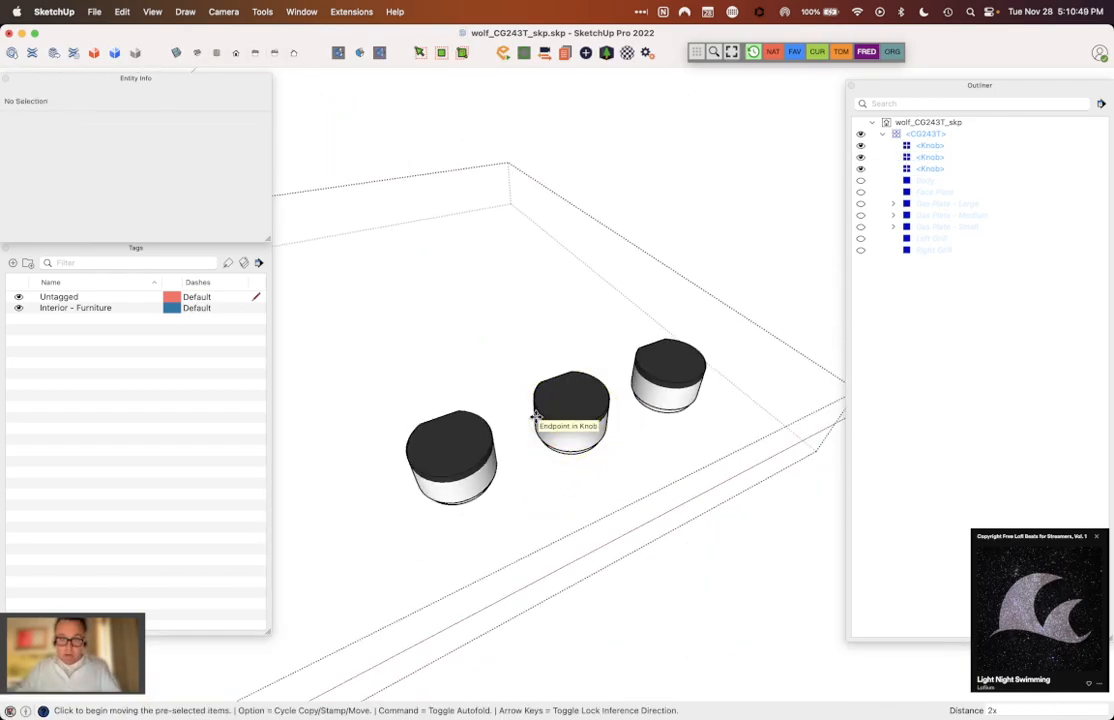
Step: Delete the original ungrouped geometry of the far and middle knobs, keeping the Knob components in their place
key("space")
left_click(669, 380)
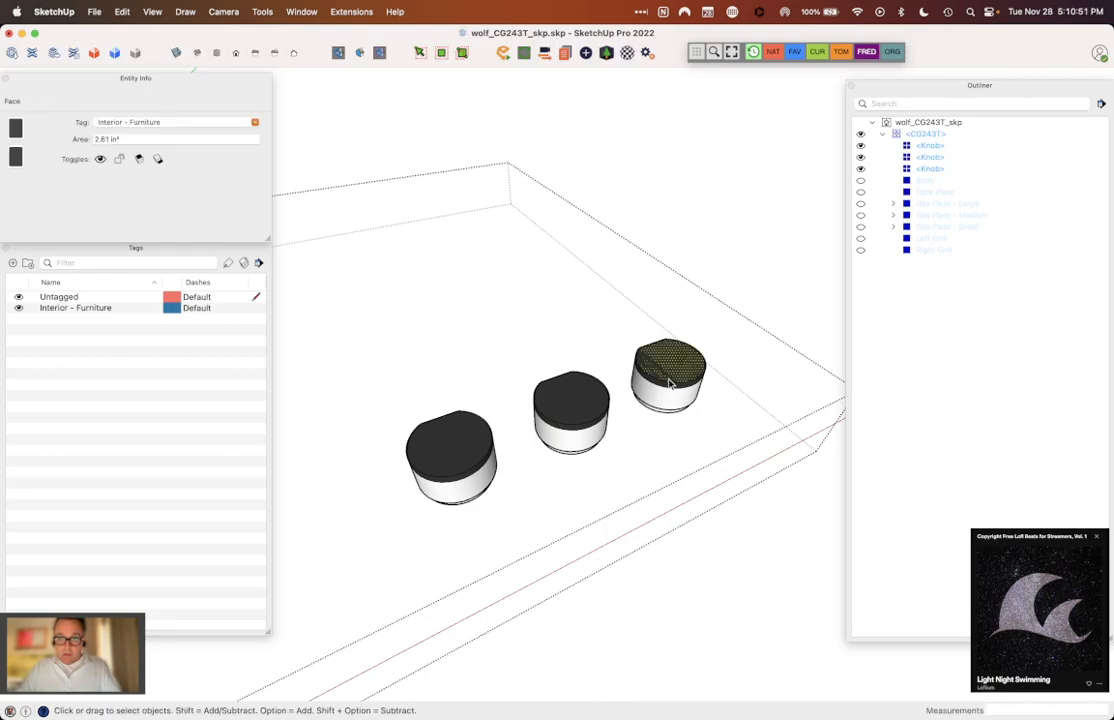
triple_click(658, 398)
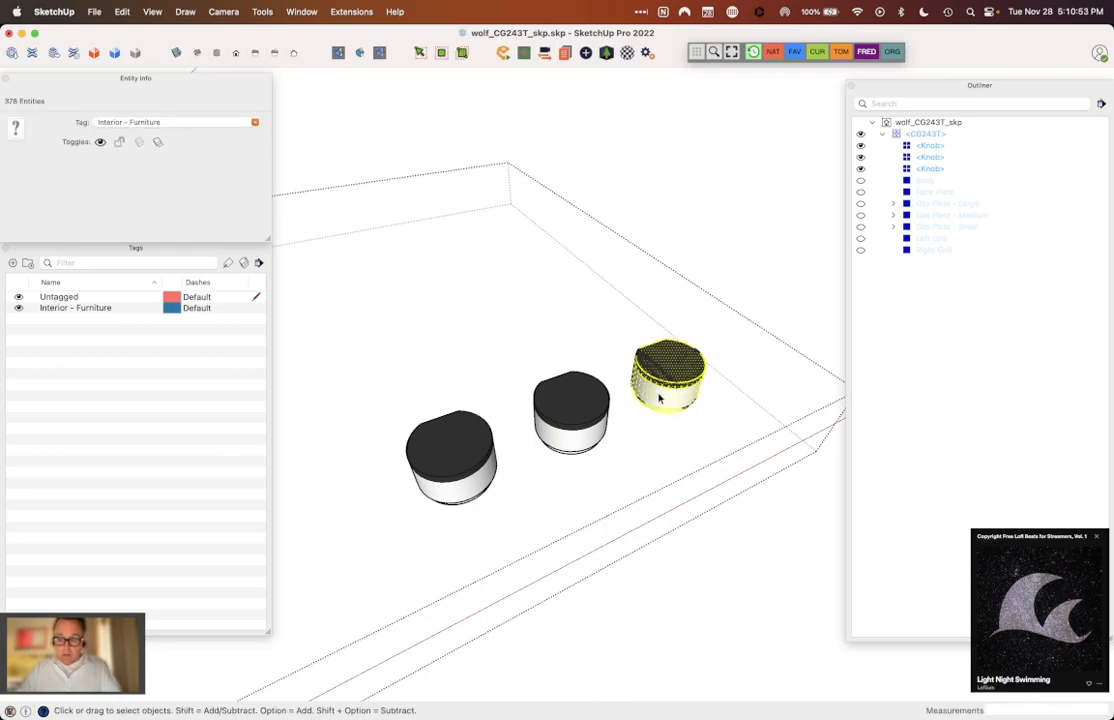
key("Delete")
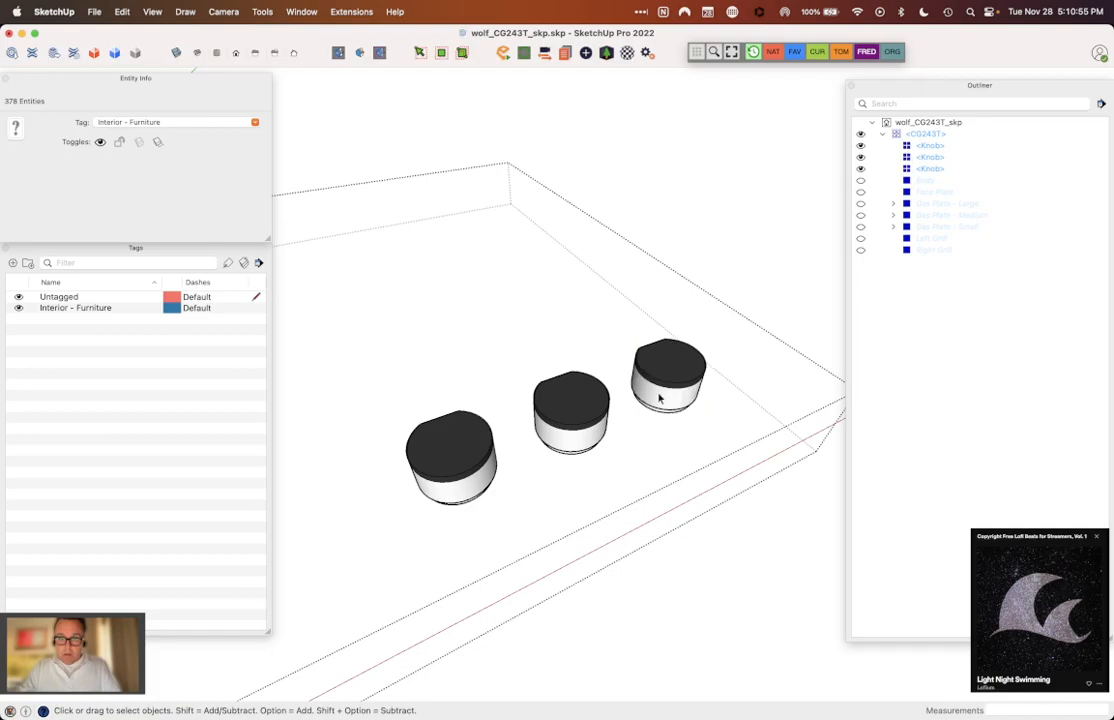
left_click(669, 380)
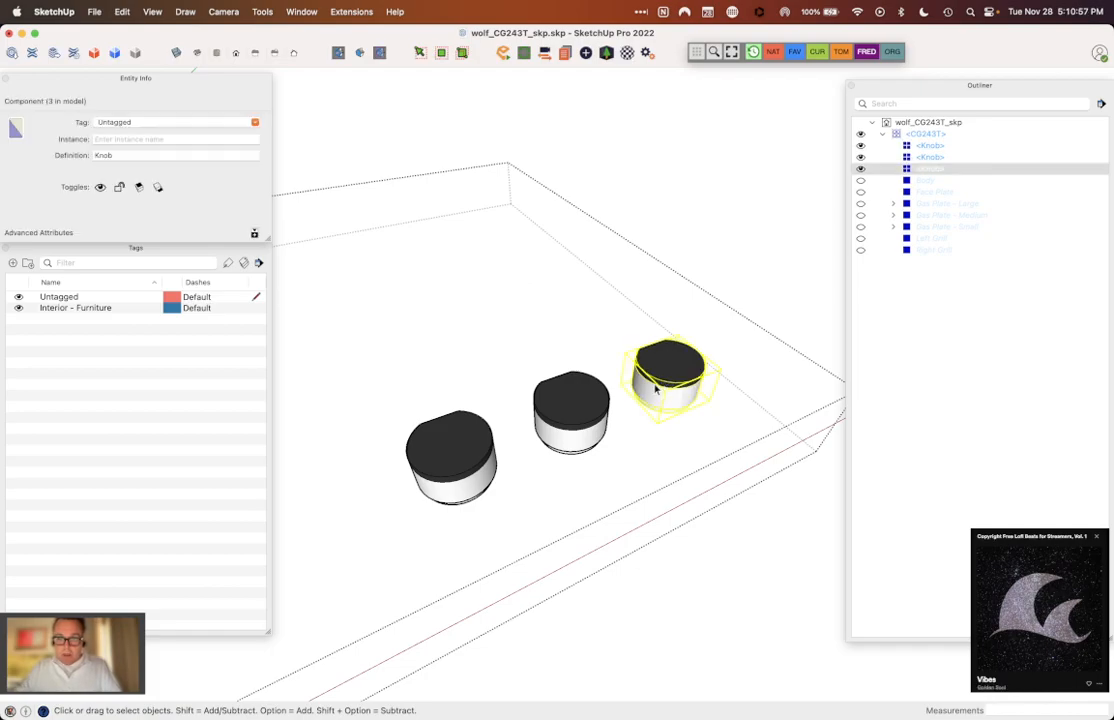
triple_click(579, 408)
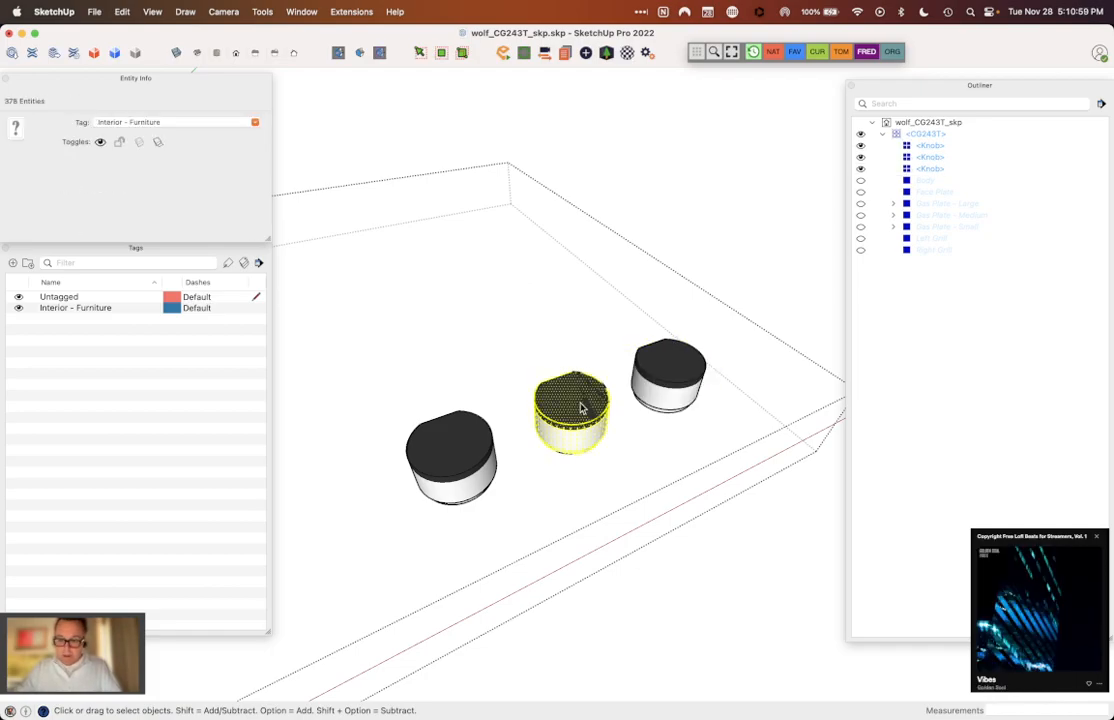
key("Delete")
left_click(581, 407)
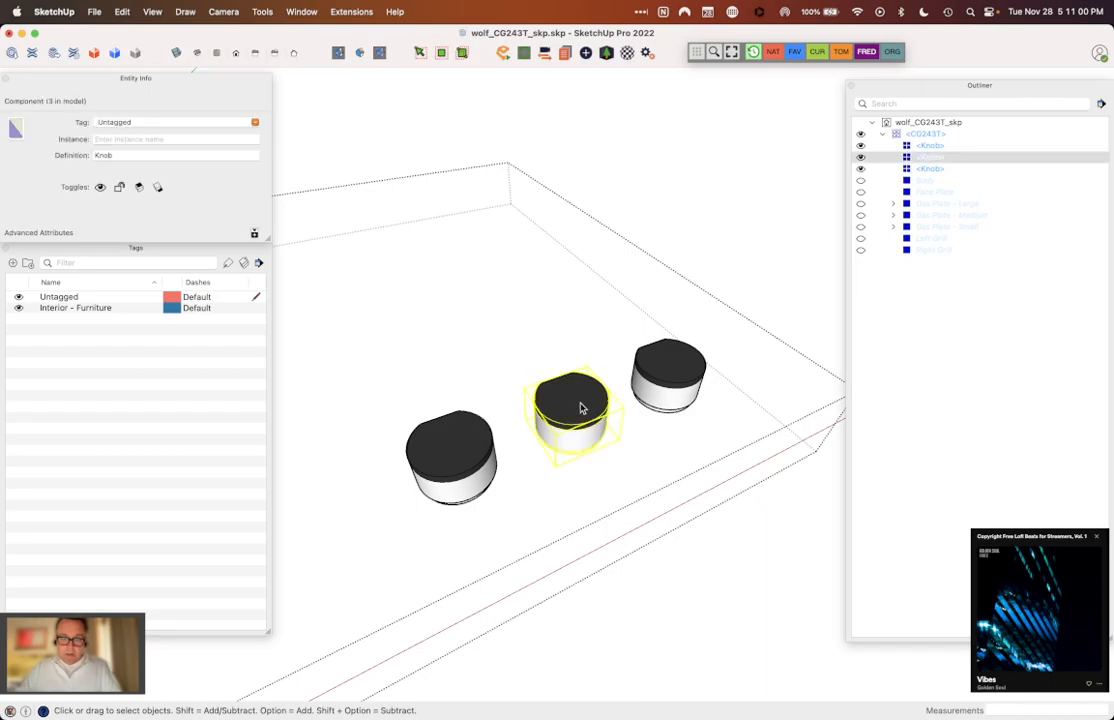
Step: Edit the first Knob component, try Push/Pull on its top face about 3/16" inward, and undo it
left_click(457, 440)
left_click(672, 376)
triple_click(477, 455)
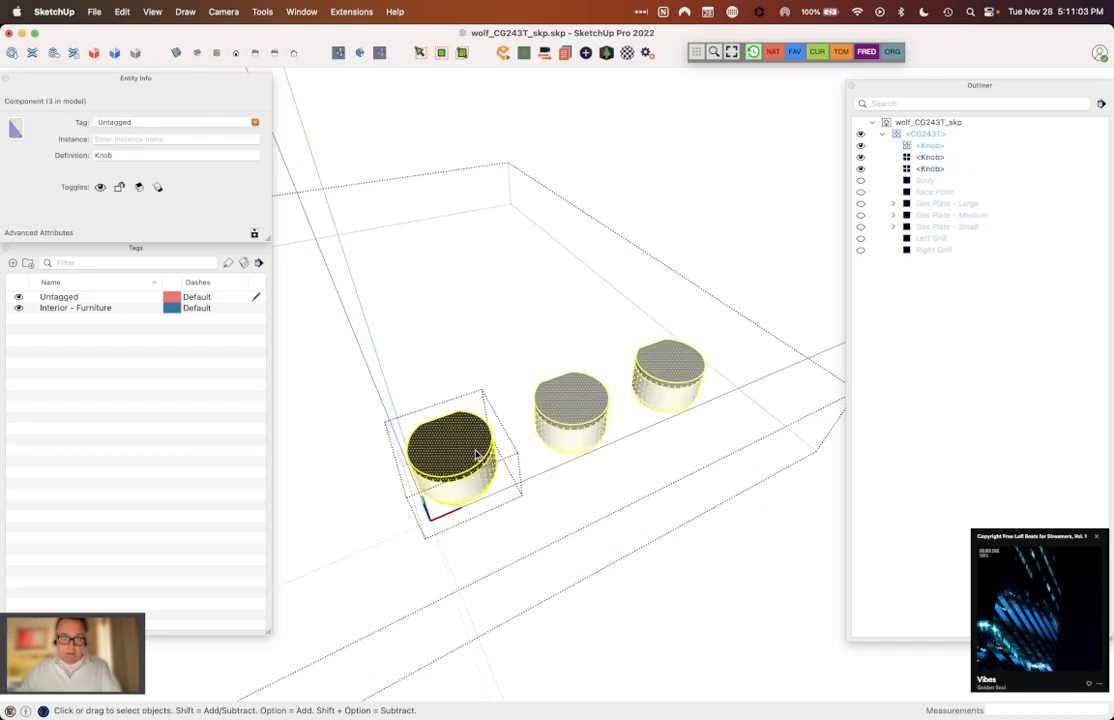
scroll(477, 455, "up", 4)
key("p")
left_click(456, 461)
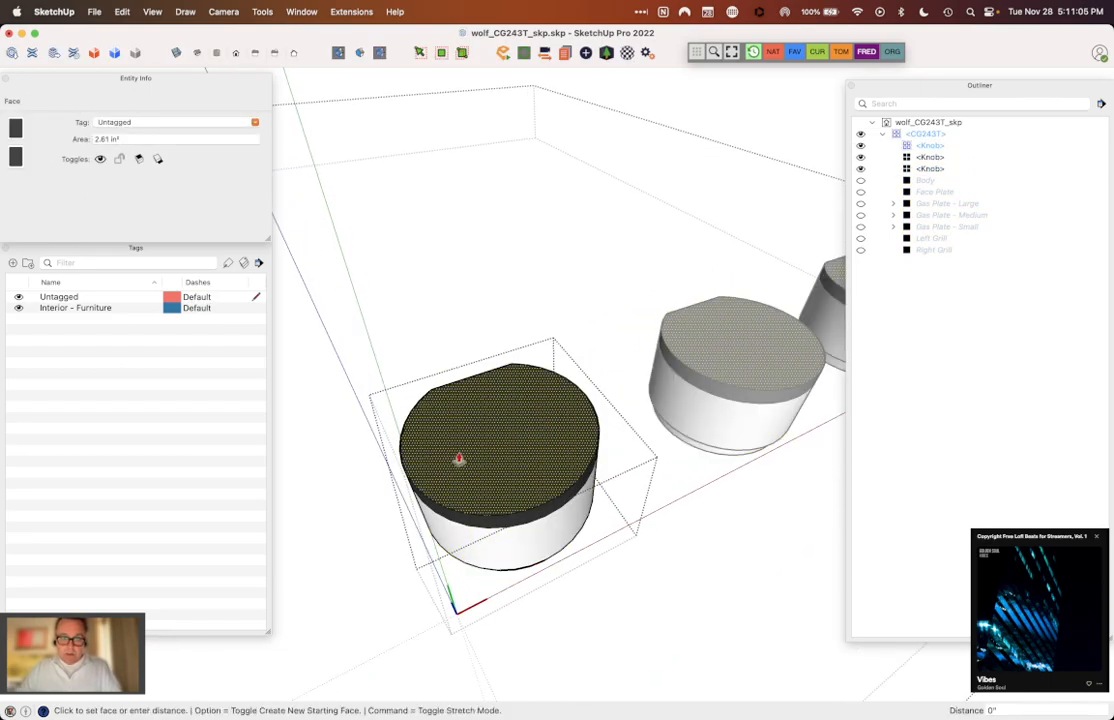
left_click(489, 452)
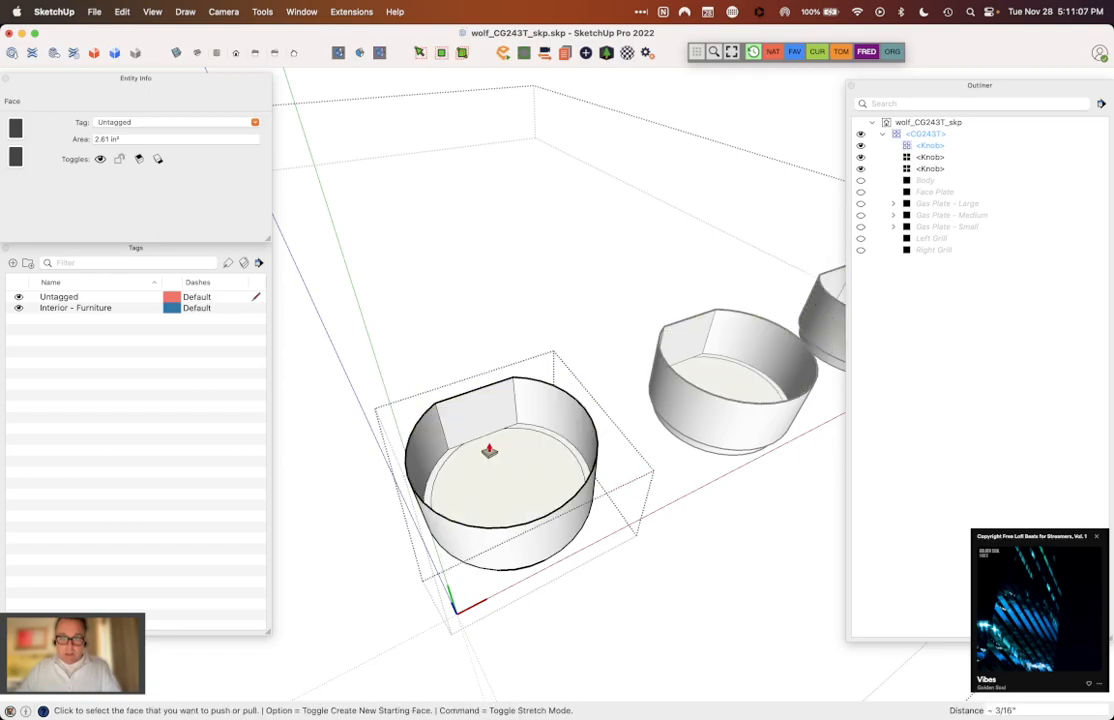
key("super+z")
scroll(466, 404, "down", 1)
scroll(466, 404, "down", 3)
key("space")
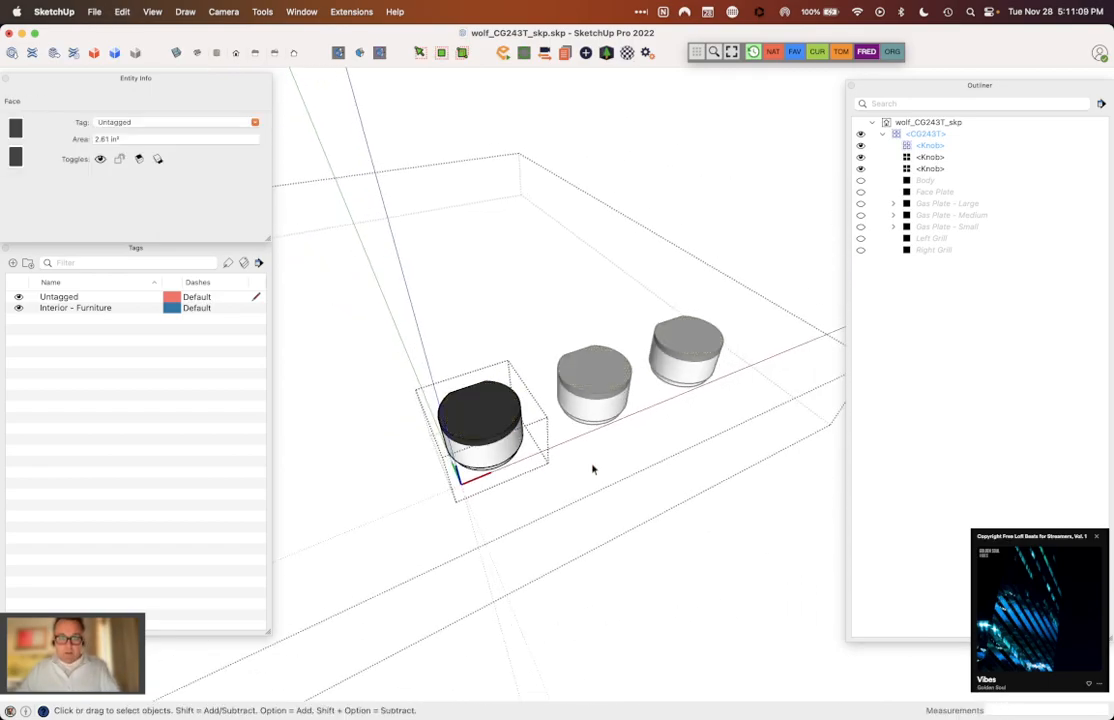
Step: Make the three Knob components one group inside the CG243T component
left_click(593, 470)
scroll(581, 457, "down", 3)
middle_click_drag(657, 475, 739, 378)
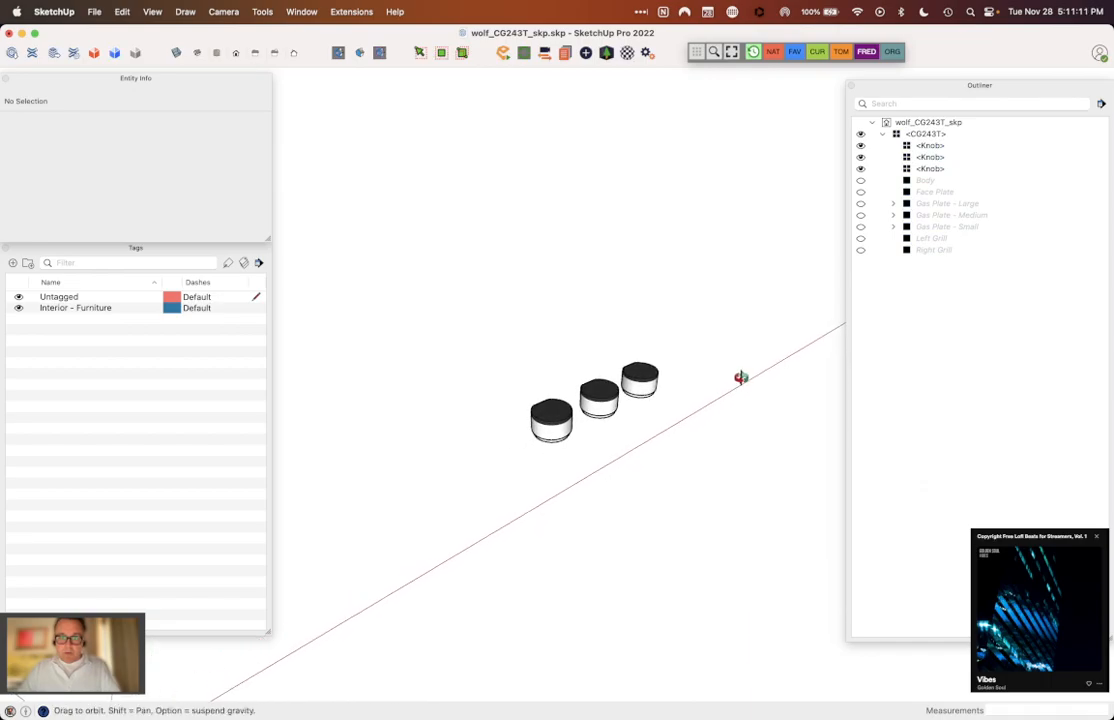
left_click_drag(525, 308, 670, 452)
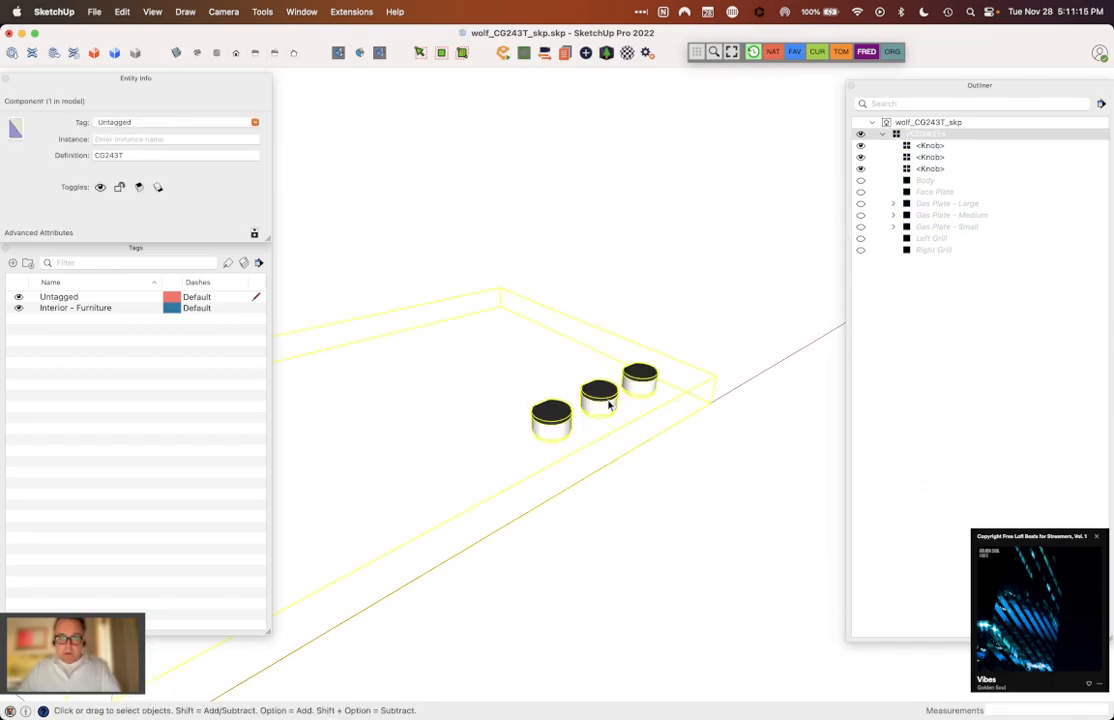
double_click(608, 404)
left_click_drag(485, 335, 736, 494)
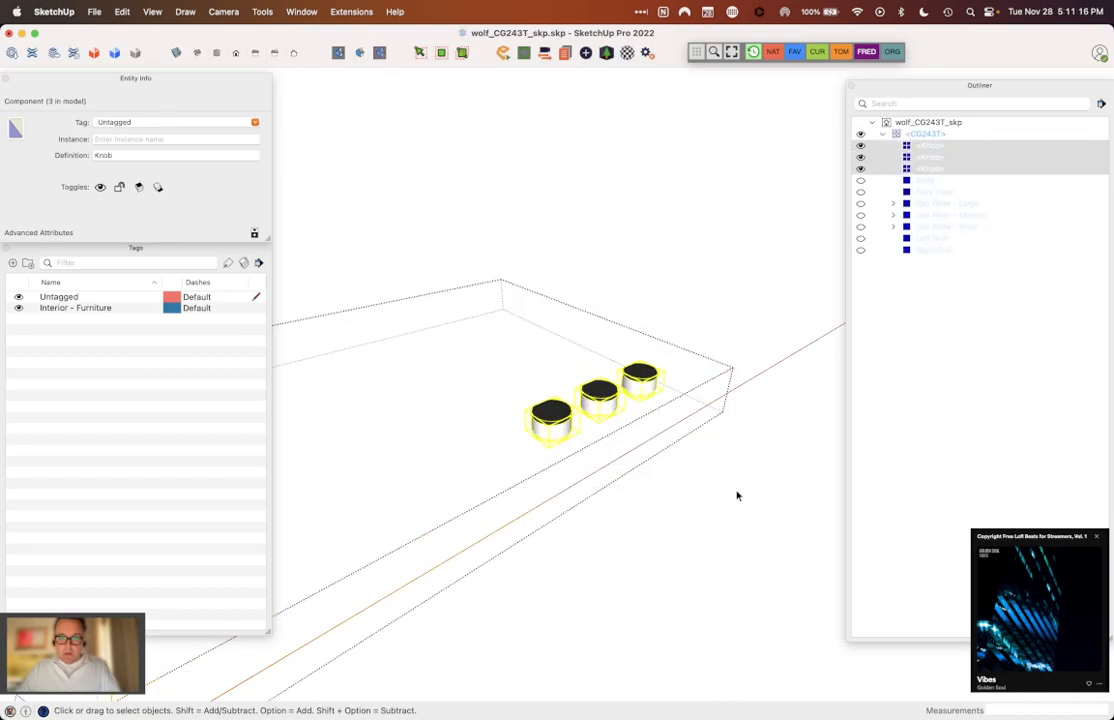
right_click(642, 381)
left_click(672, 505)
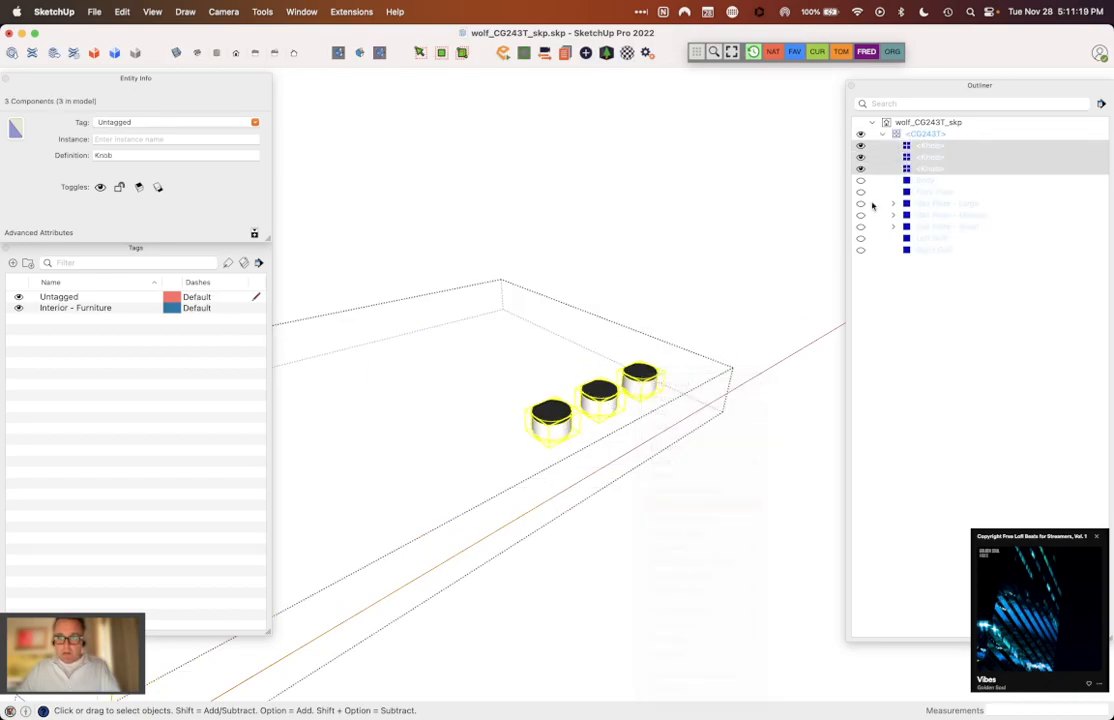
Step: Name the knob group's instance "Knobs", and leave the CG243T component with the Knobs entry collapsed
left_click(175, 139)
type("K")
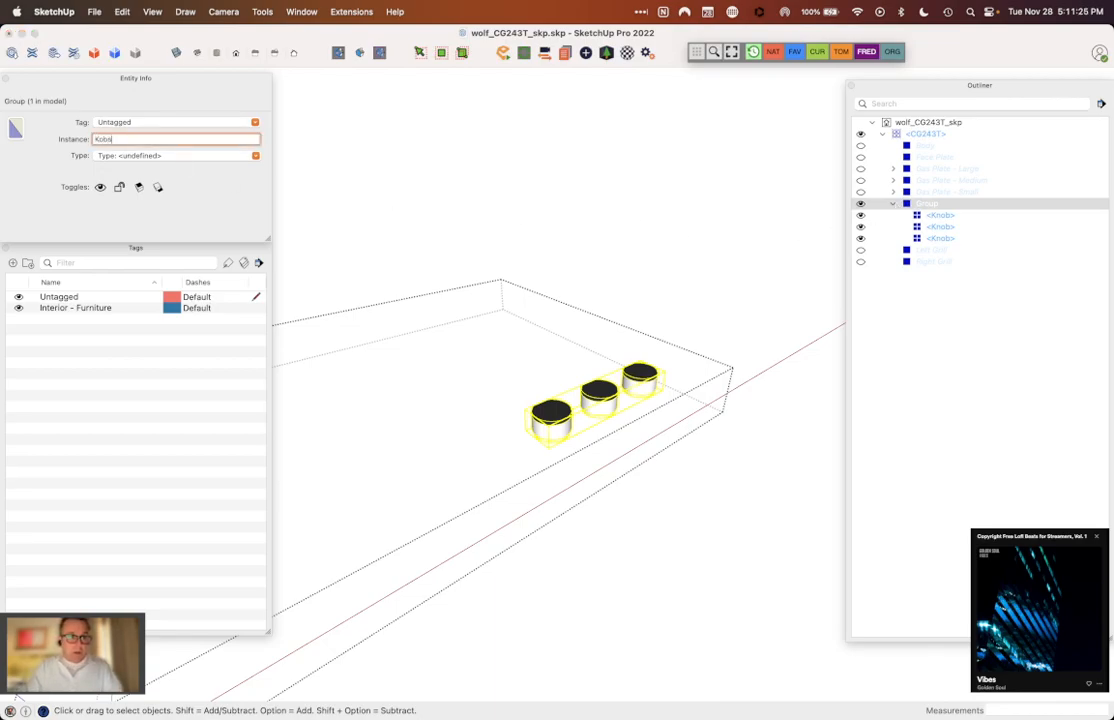
type("o")
key("BackSpace")
type("noobs")
key("Return")
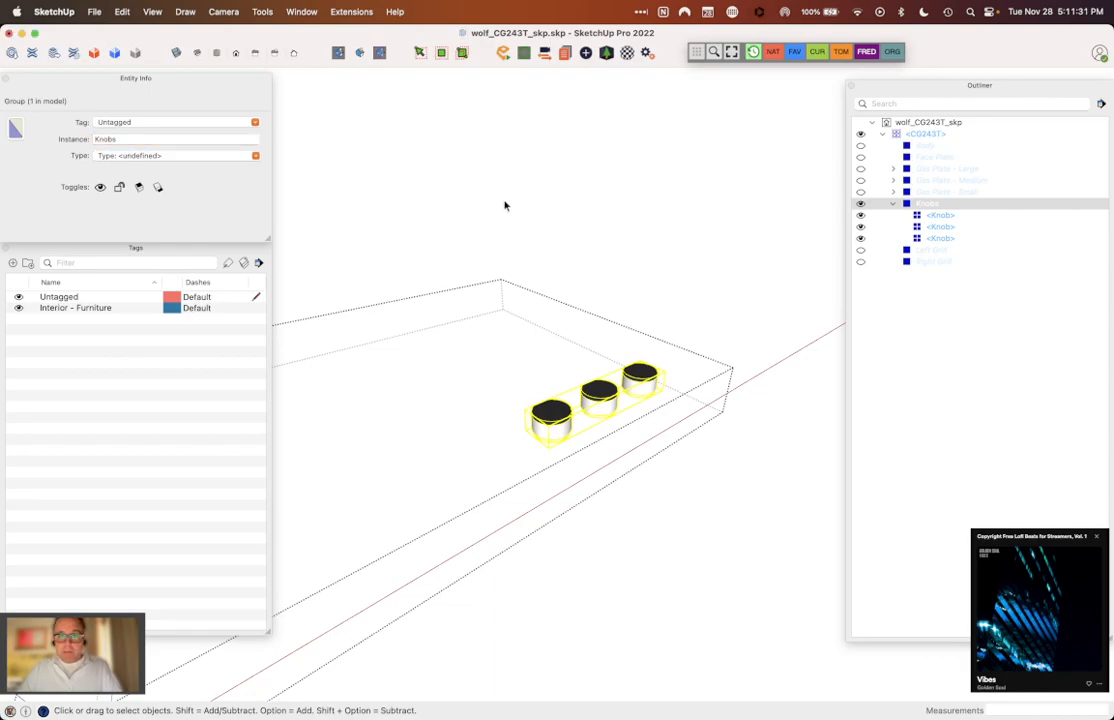
left_click(745, 270)
left_click(894, 205)
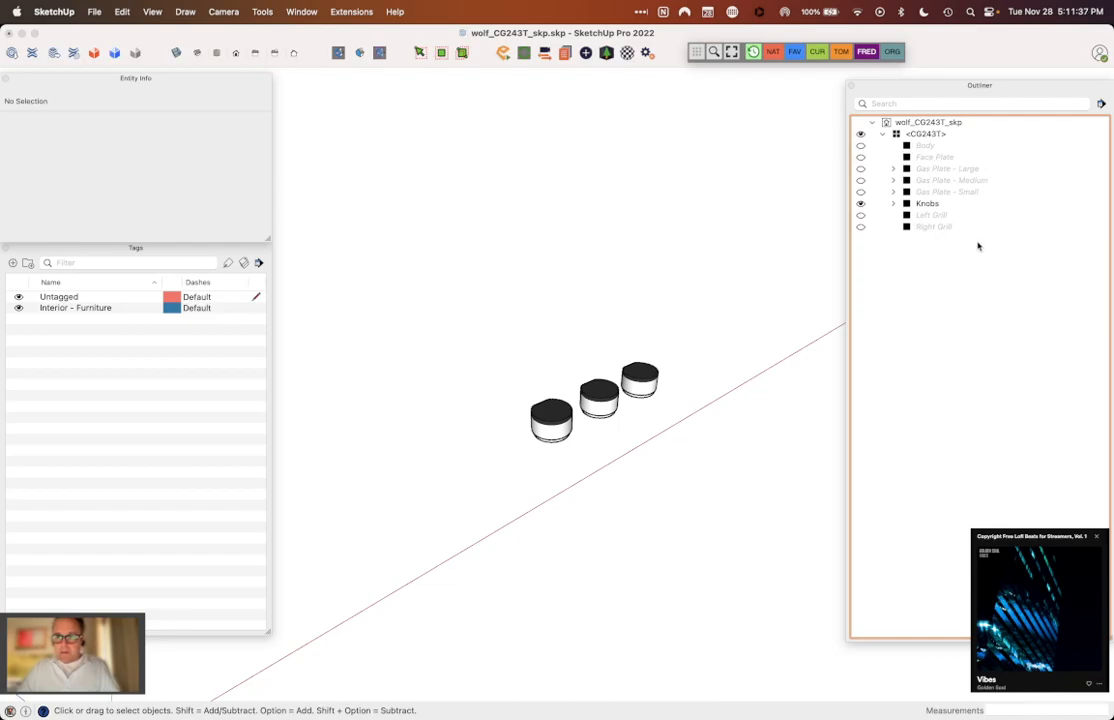
Step: Unhide the Body, Face Plate, all three Gas Plate groups, Left Grill and Right Grill
left_click(882, 134)
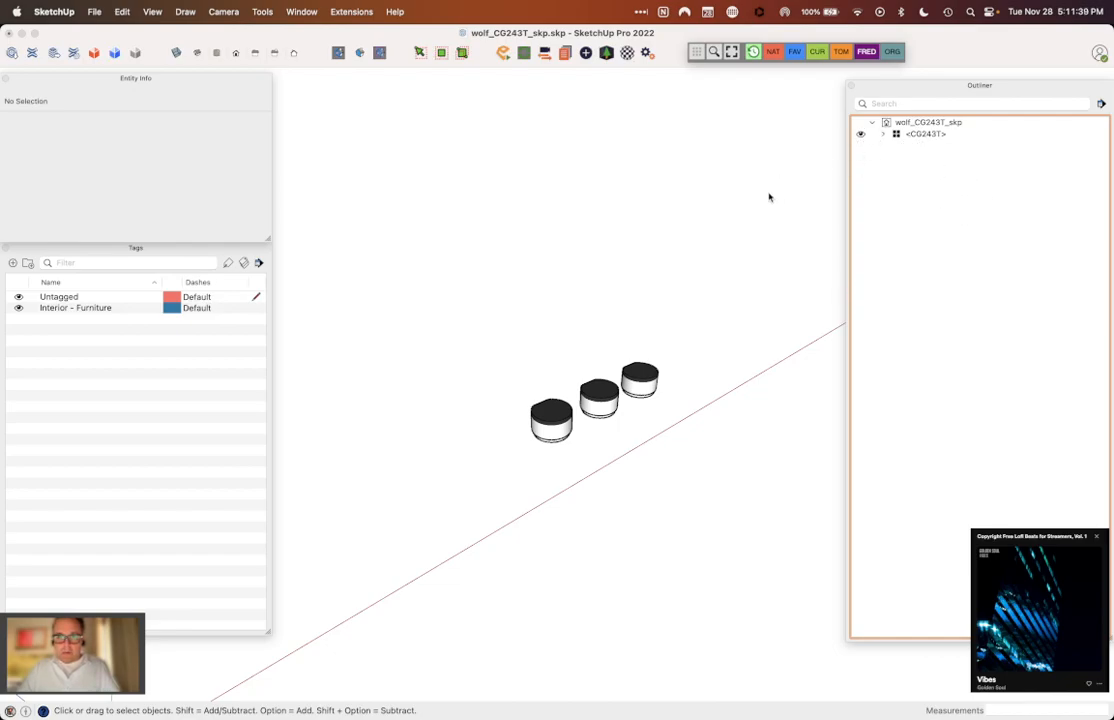
left_click(882, 134)
left_click(860, 145)
left_click(860, 157)
left_click(860, 168)
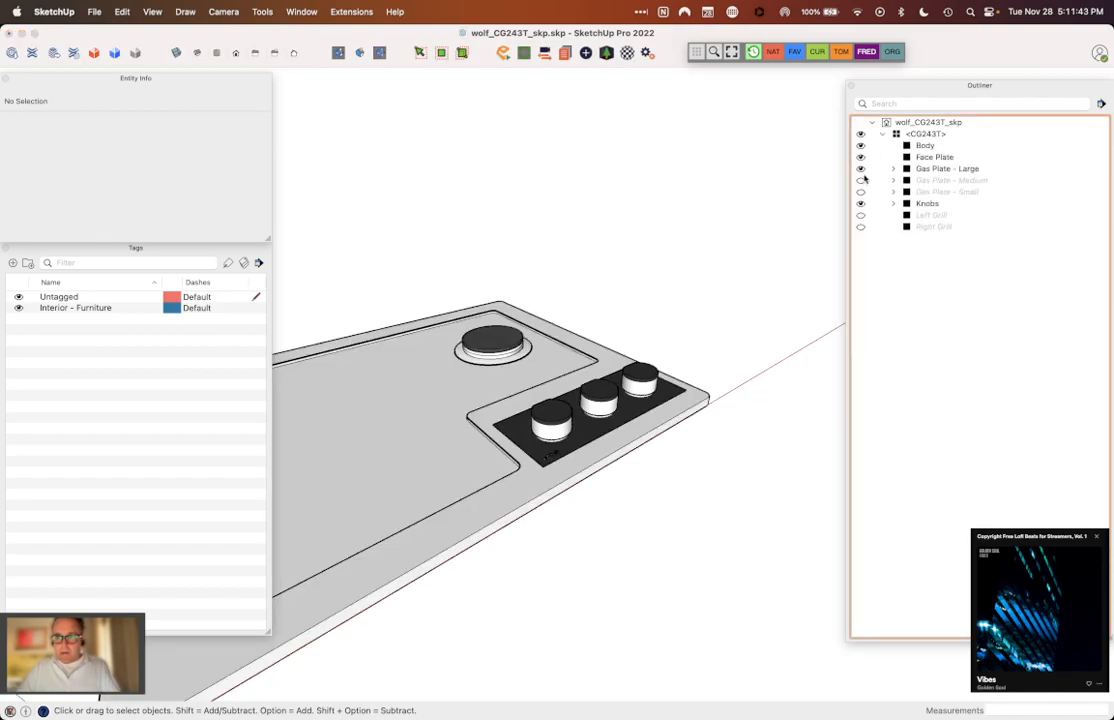
left_click(860, 180)
left_click(860, 191)
left_click(860, 214)
left_click(860, 226)
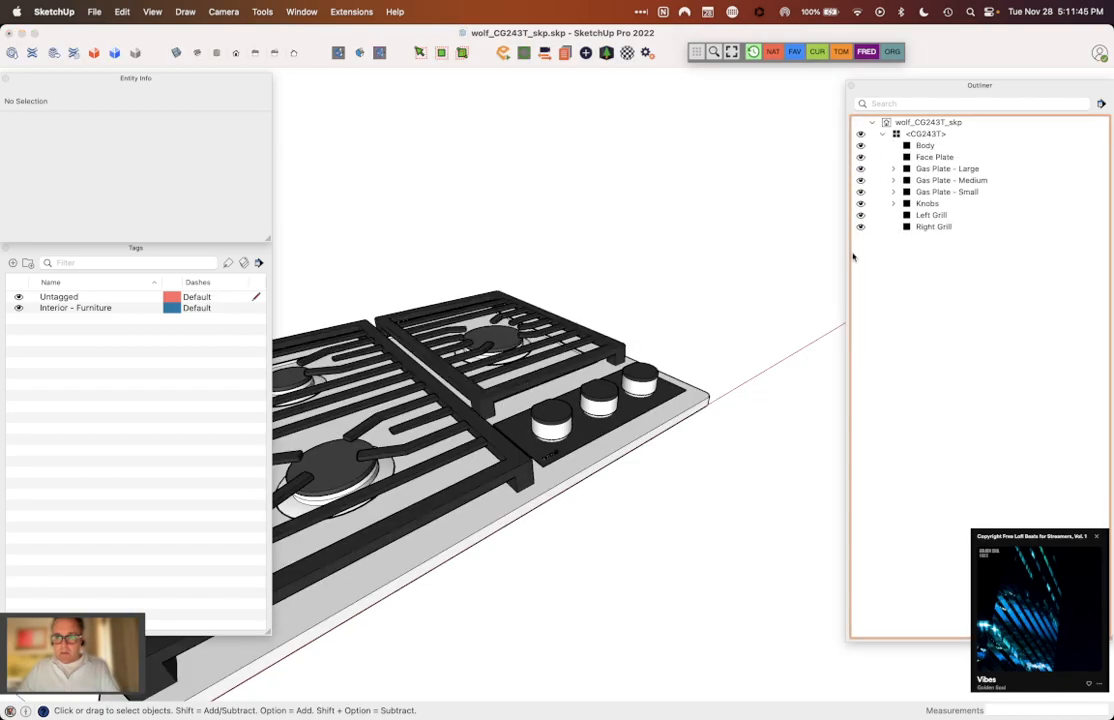
Step: Delete the "Interior - Furniture" tag and reassign its entities to Untagged
right_click(87, 311)
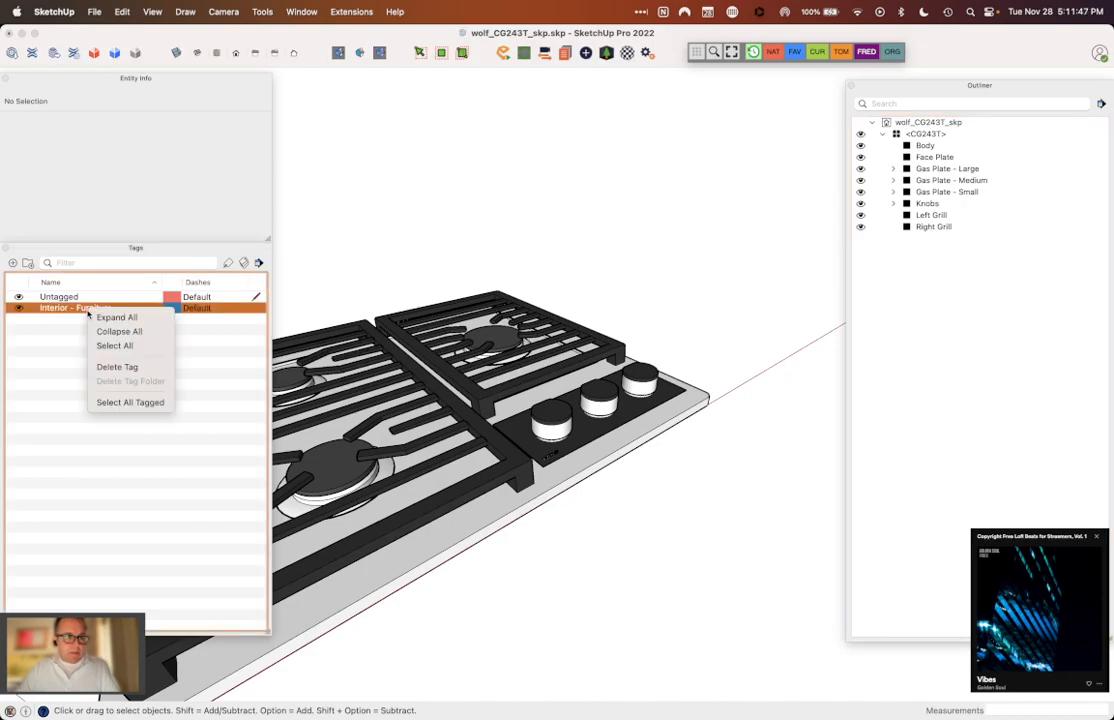
left_click(129, 367)
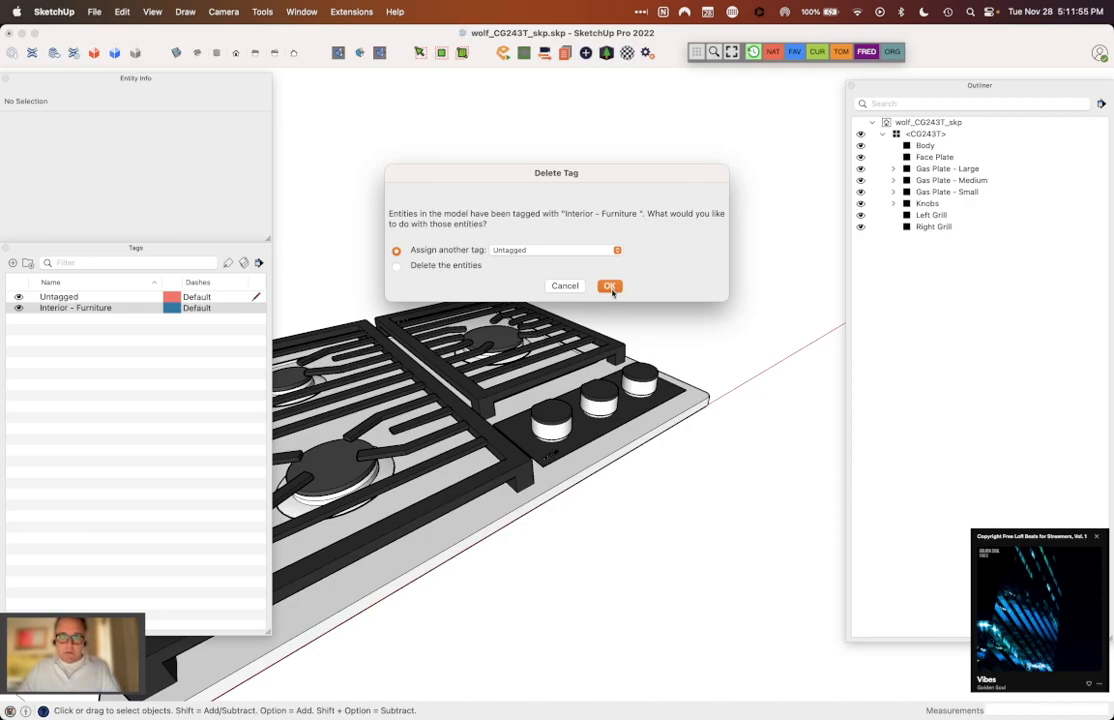
left_click(610, 287)
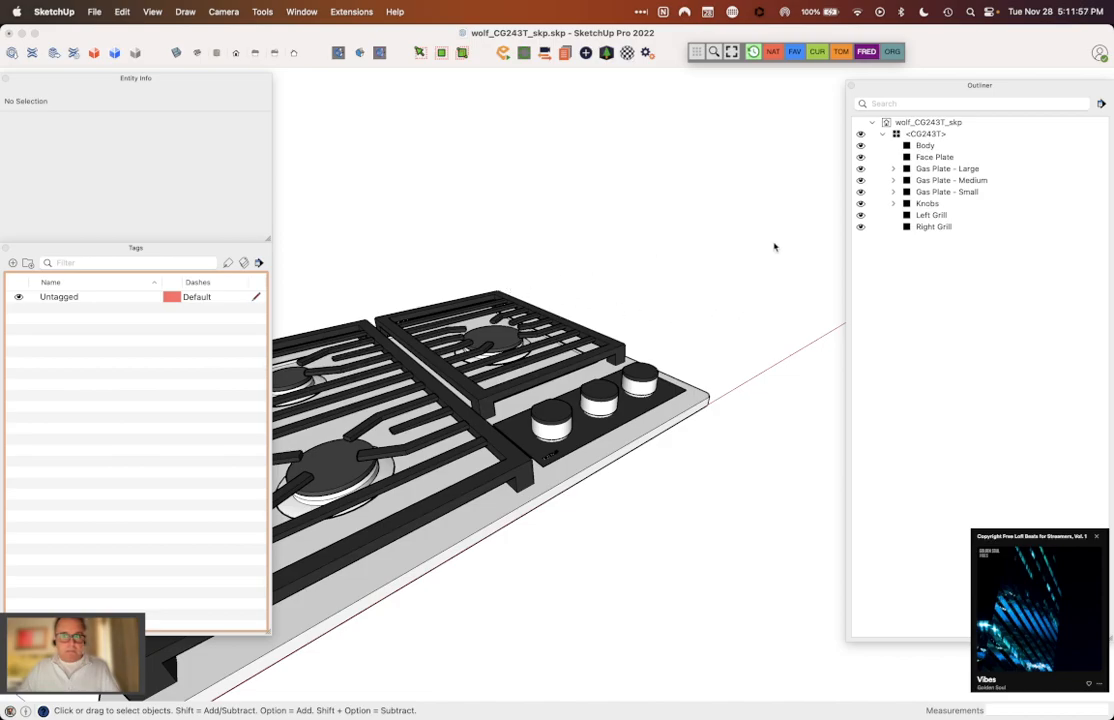
Step: Move the Entity Info, Tags and Outliner windows off the main display, leaving the whole cooktop in clear view
key("shift+z")
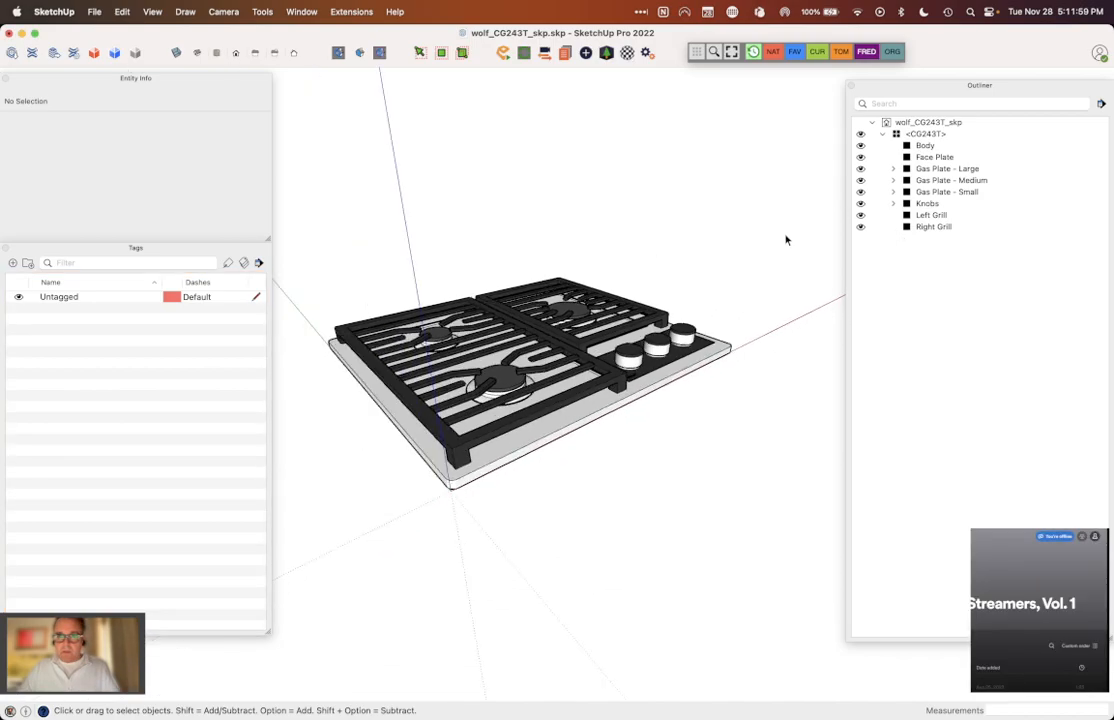
scroll(549, 263, "up", 2)
middle_click_drag(550, 261, 448, 313)
left_click_drag(107, 75, 720, 102)
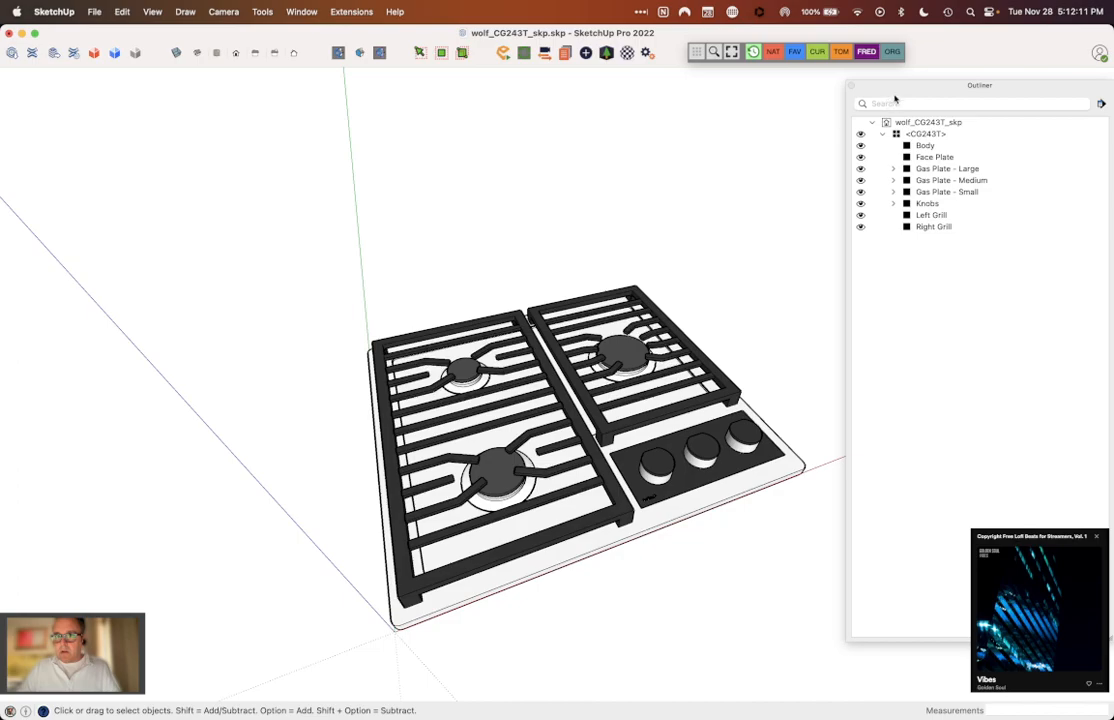
left_click_drag(898, 87, 1113, 87)
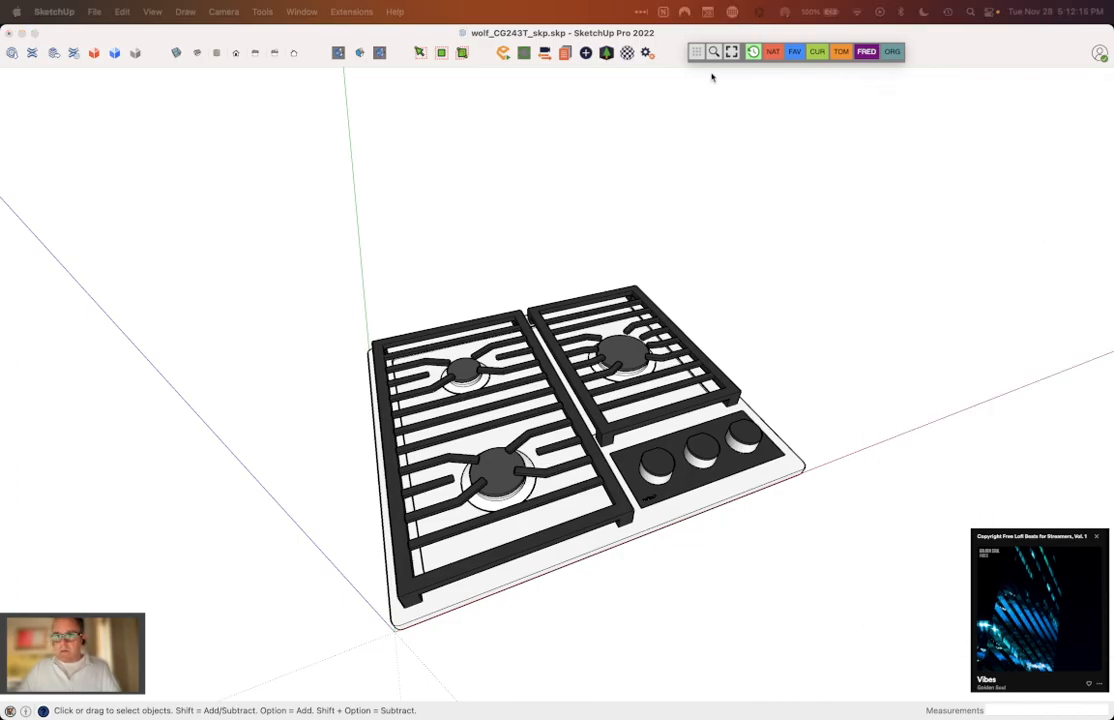
left_click(712, 104)
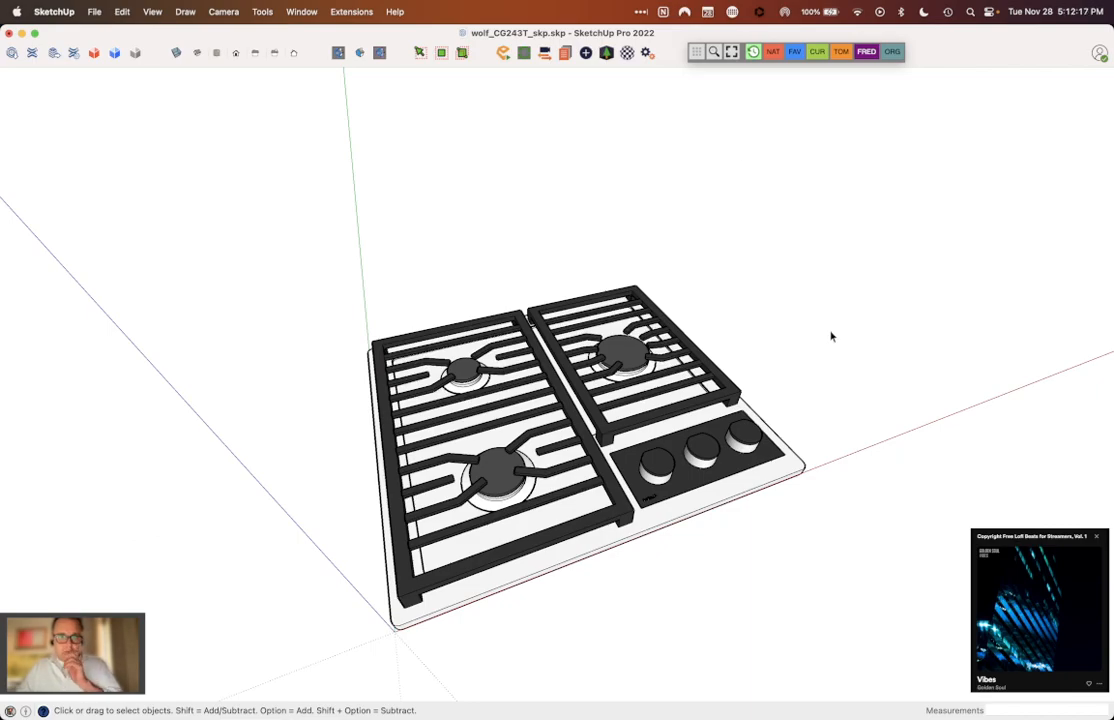
left_click(697, 53)
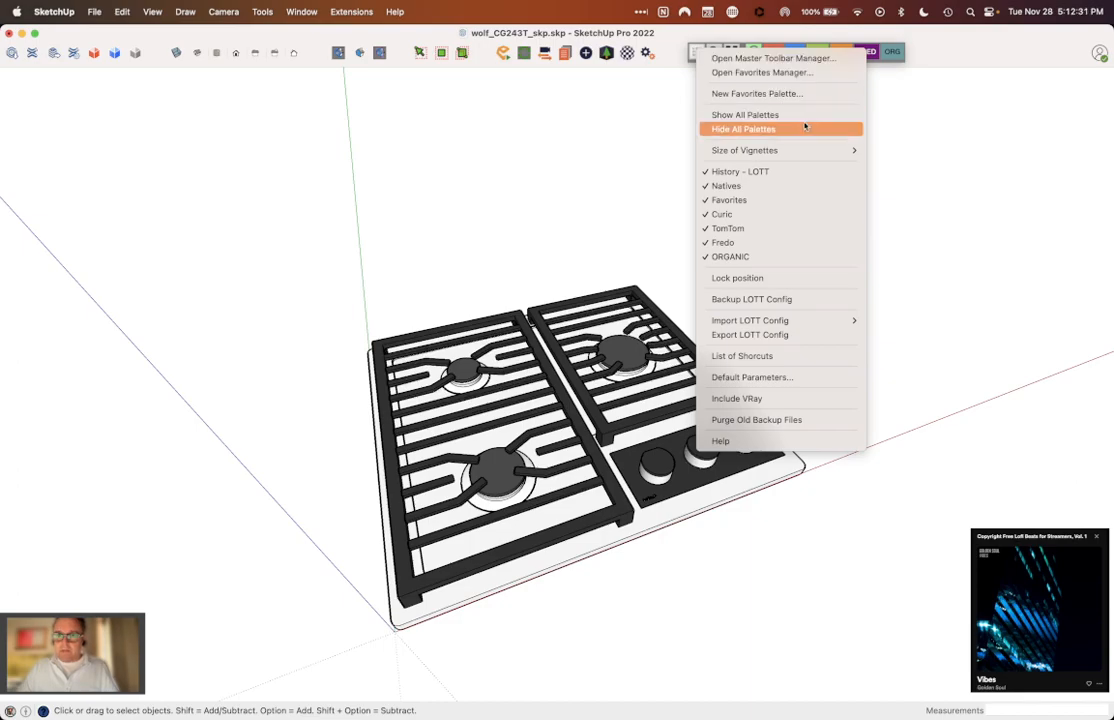
left_click(654, 179)
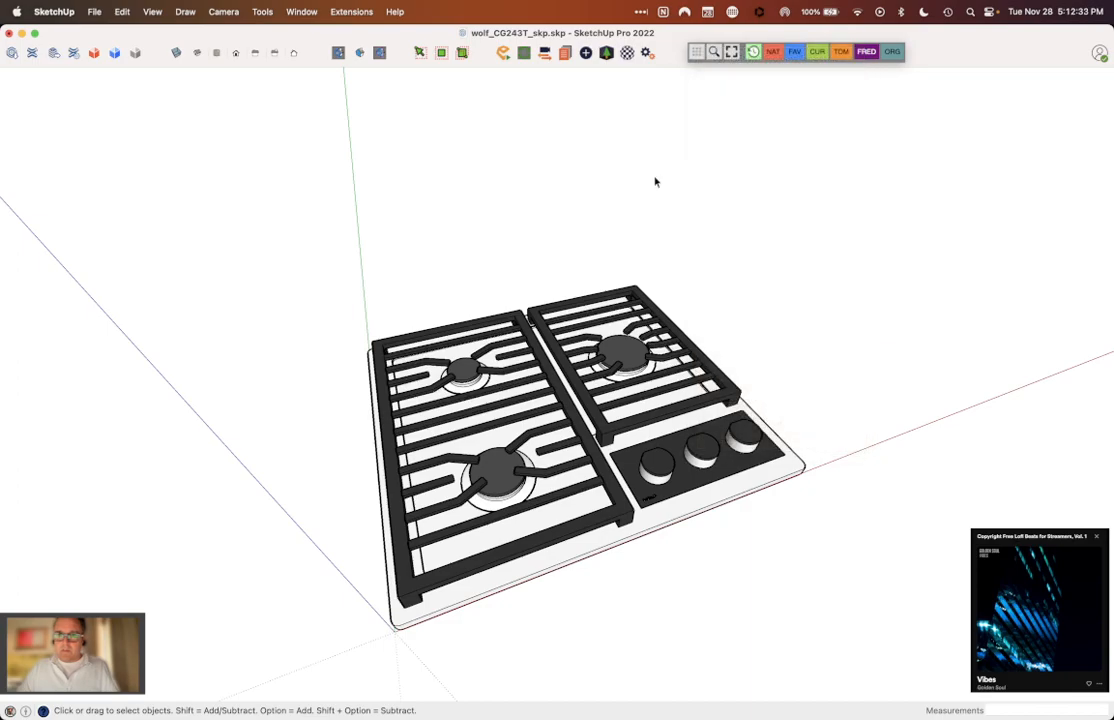
left_click(344, 12)
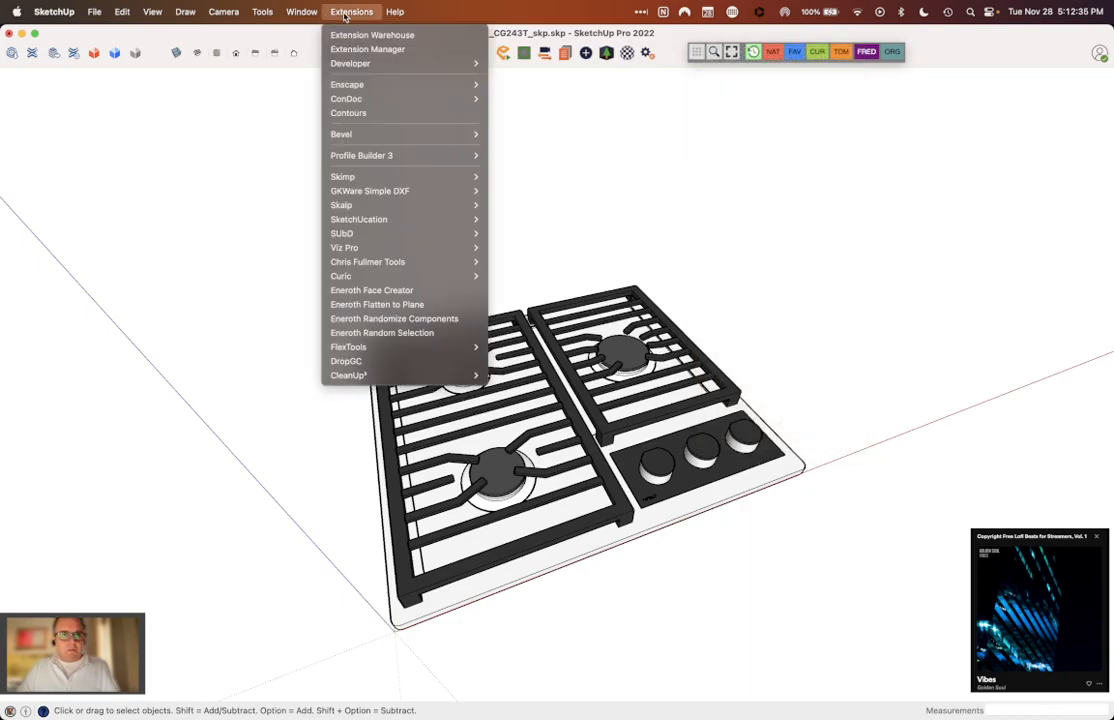
mouse_move(313, 13)
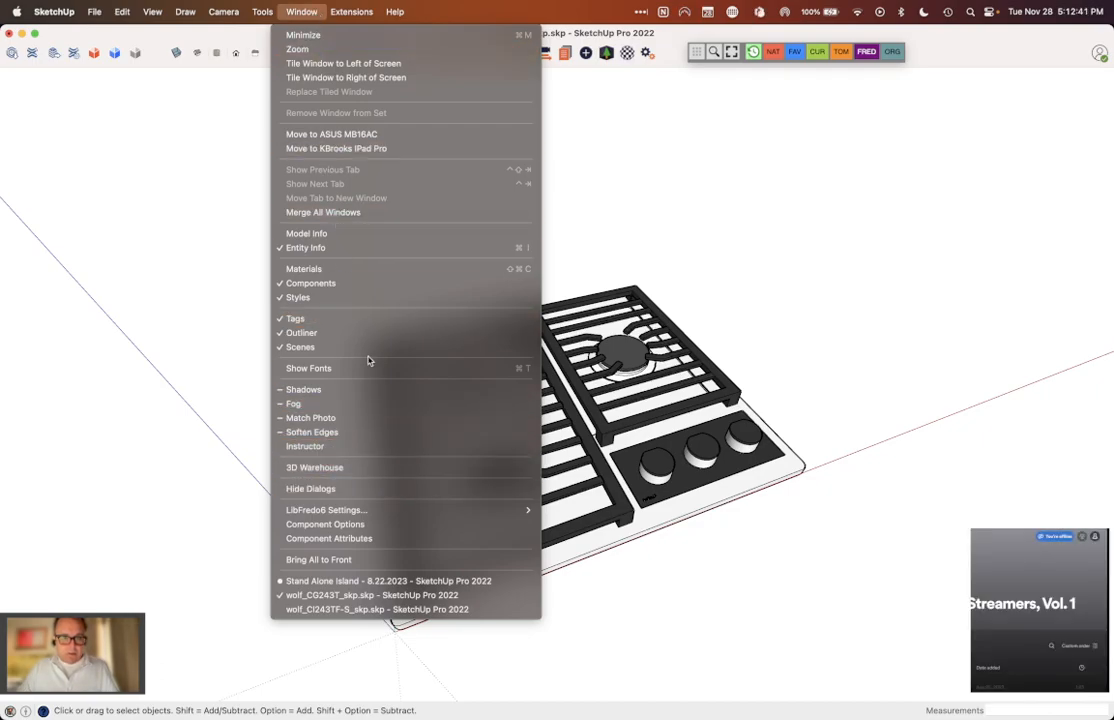
mouse_move(266, 16)
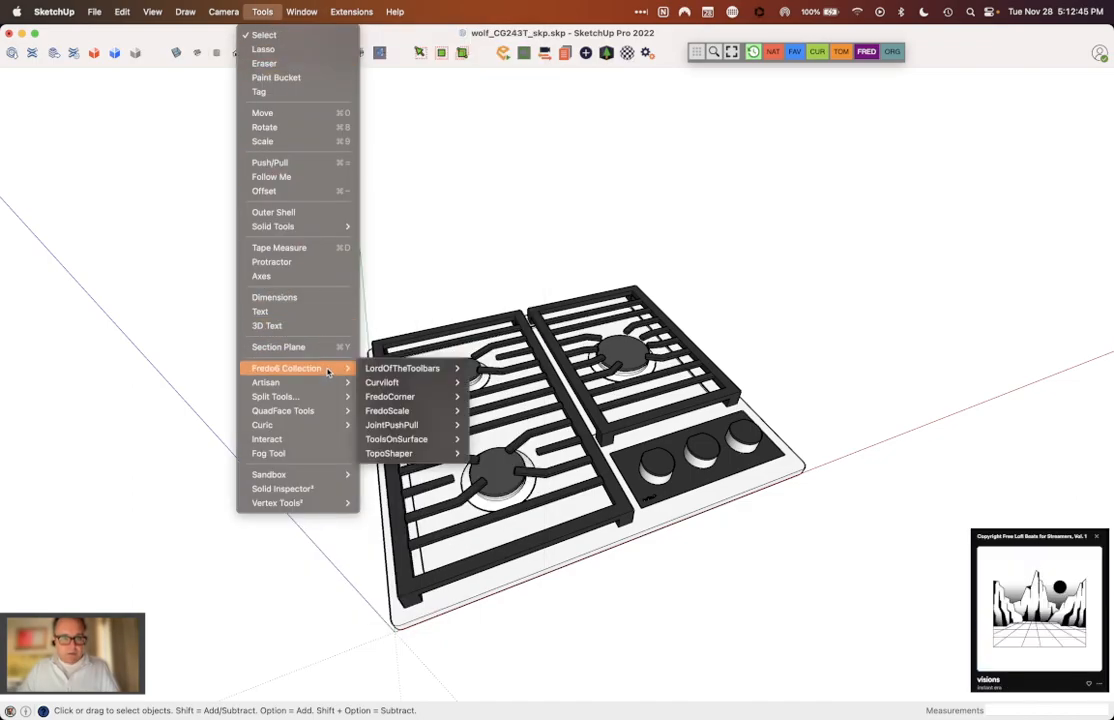
mouse_move(388, 372)
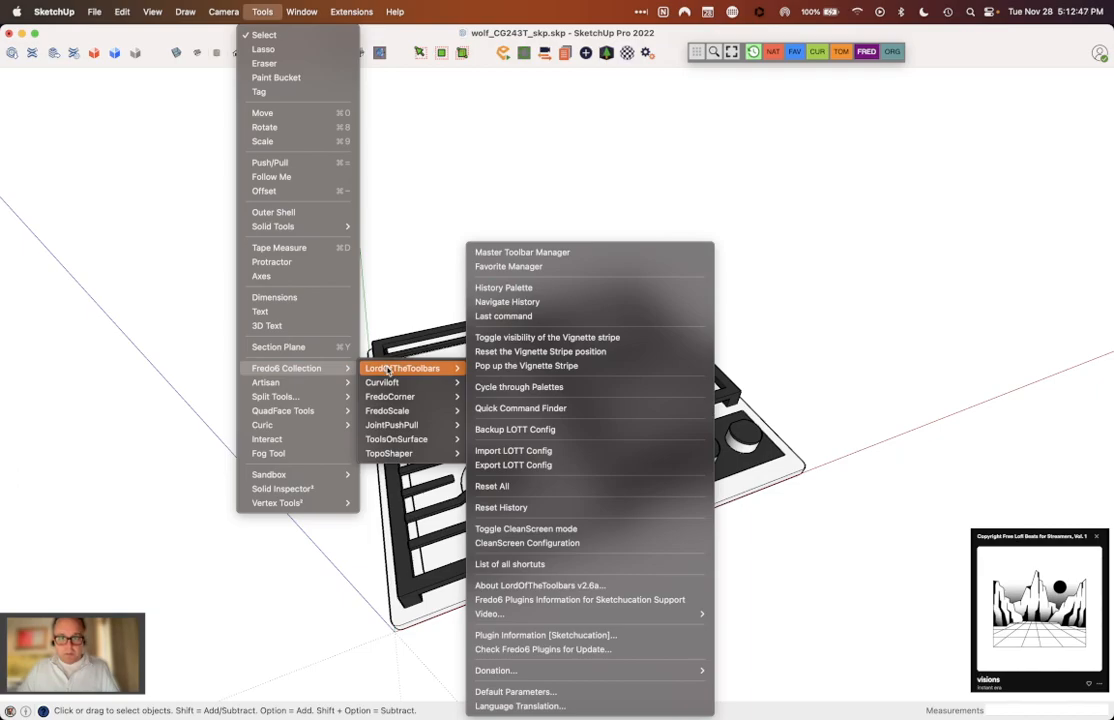
left_click(403, 189)
Step: Examine the Natives, Favorites, Curic, TomTom, Fredo and ORGANIC tool palettes one after another, closing each again
left_click(773, 52)
left_click(773, 52)
left_click(799, 53)
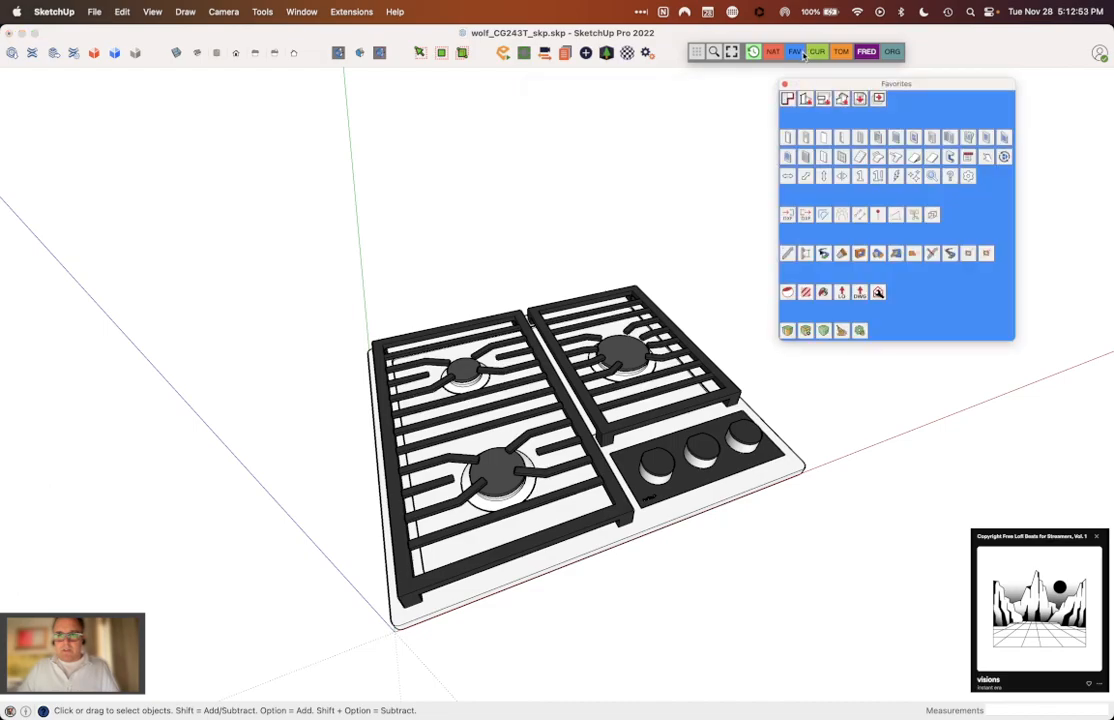
left_click(796, 52)
left_click(817, 52)
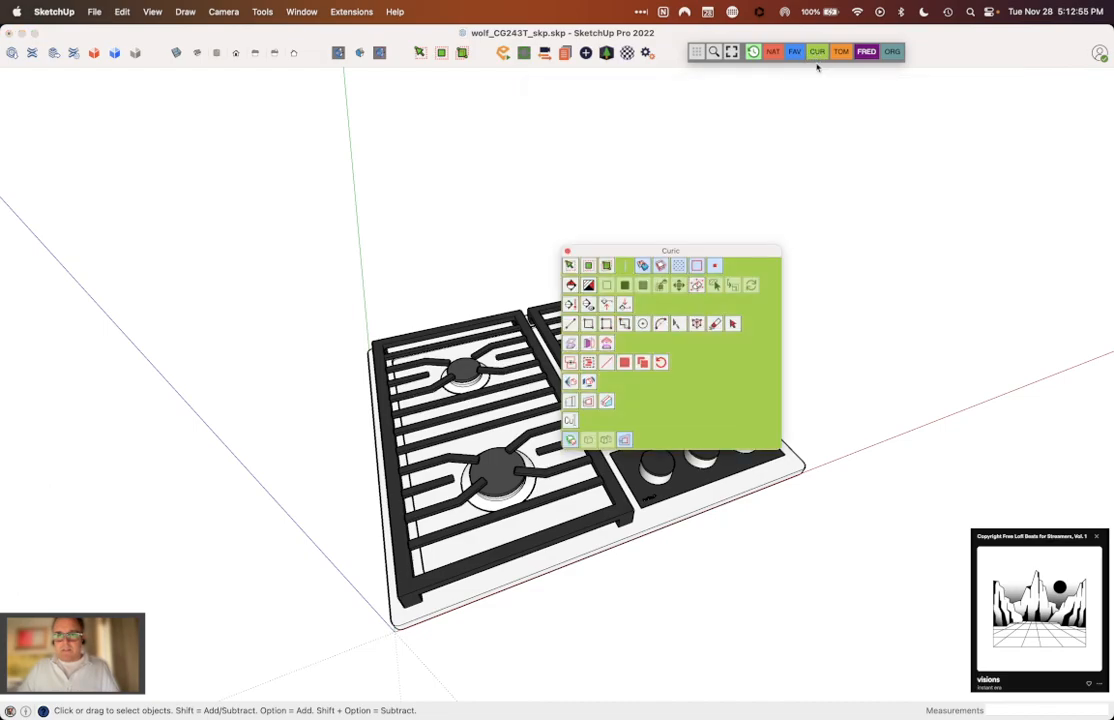
left_click(817, 52)
left_click(841, 52)
left_click(841, 52)
left_click(862, 52)
left_click(866, 52)
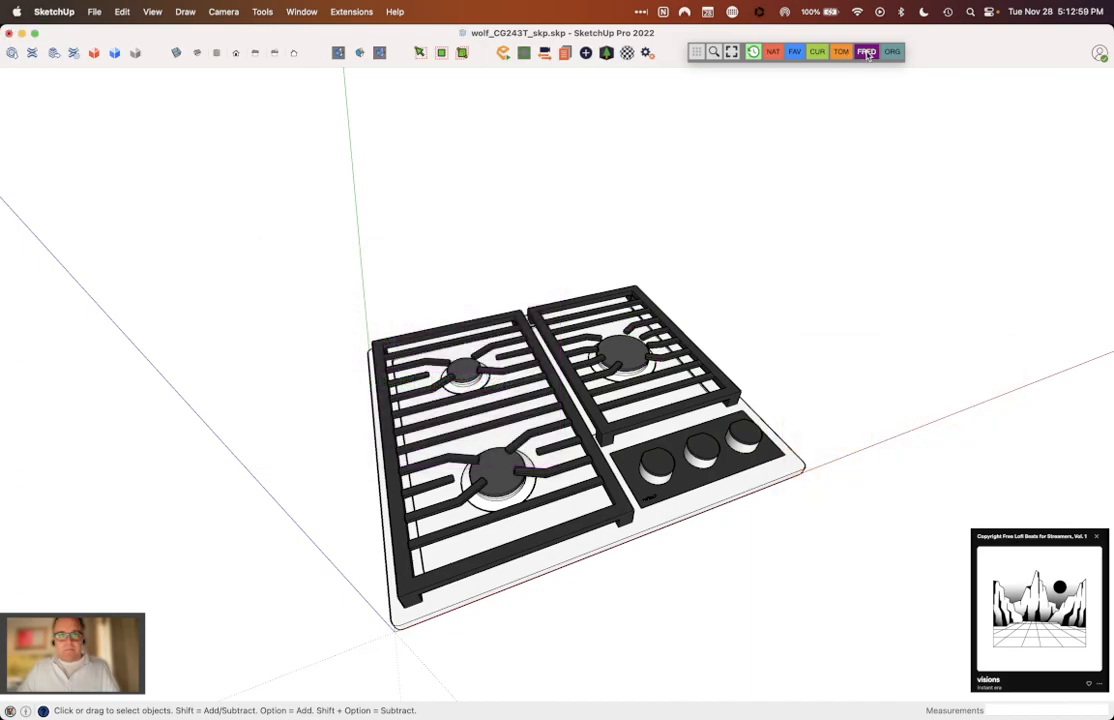
left_click(888, 52)
left_click(888, 52)
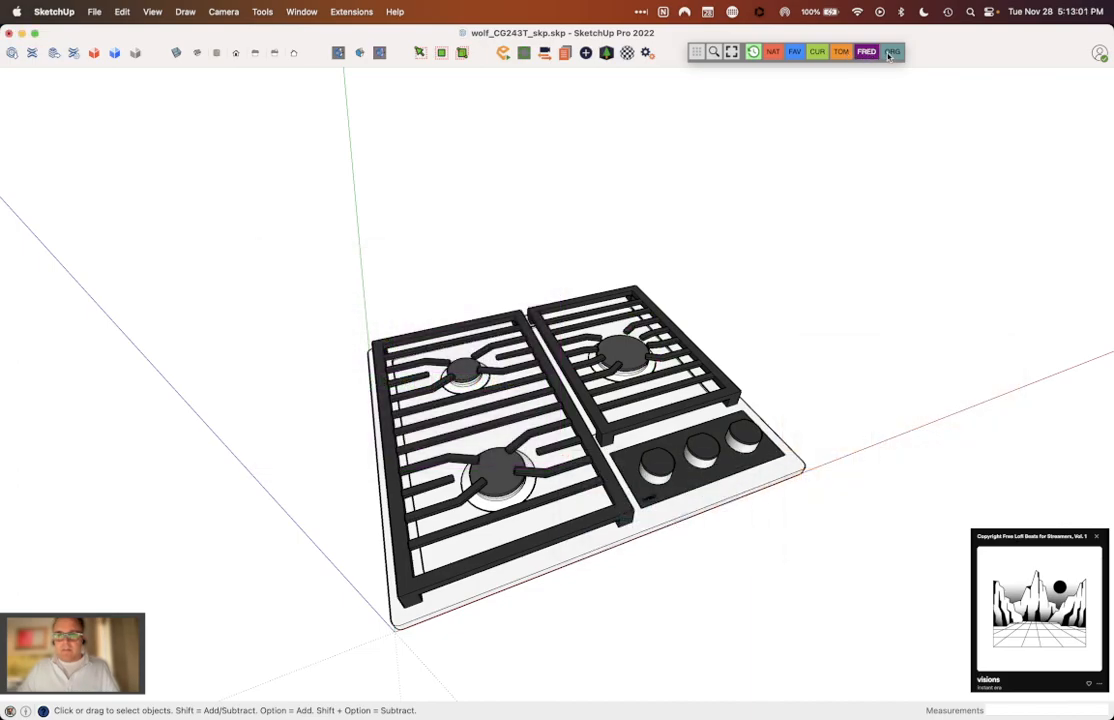
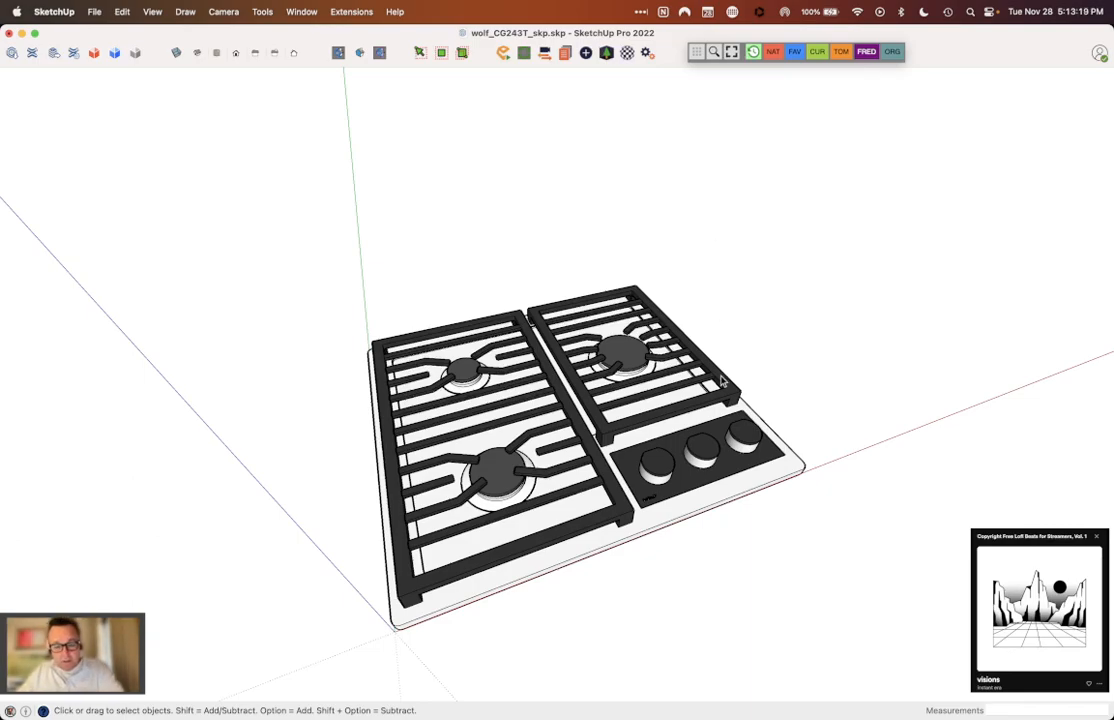
Step: Save the cooktop model and switch to the Stand Alone Island - 8.22.2023 model
left_click(94, 13)
left_click(107, 110)
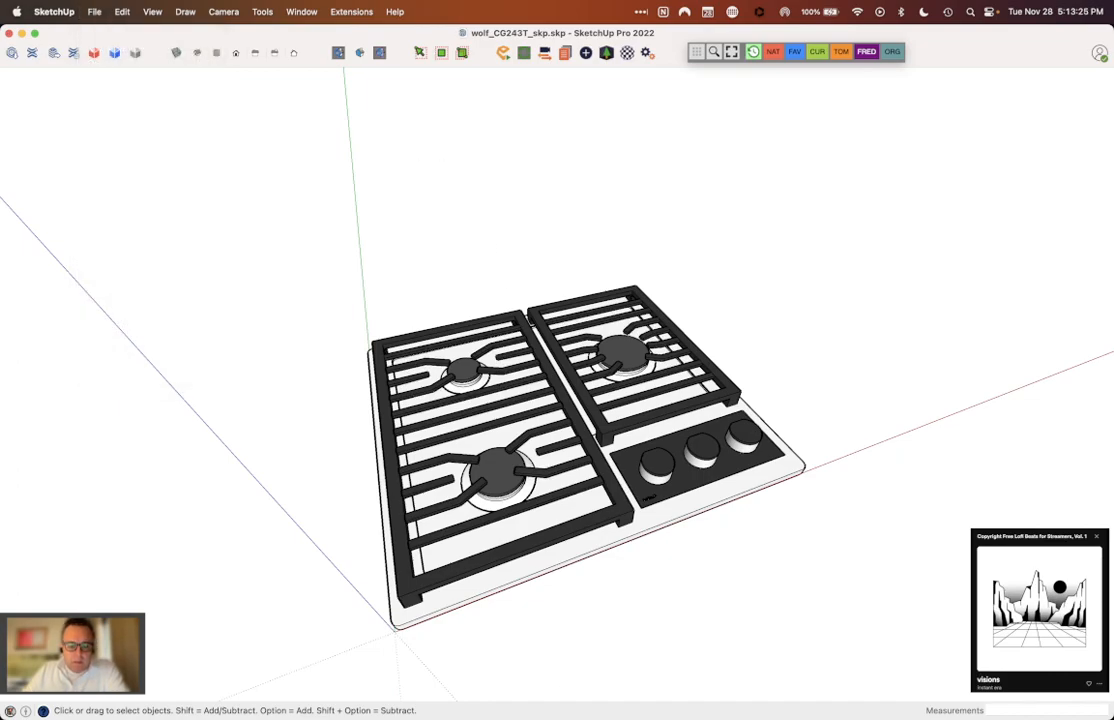
mouse_move(587, 697)
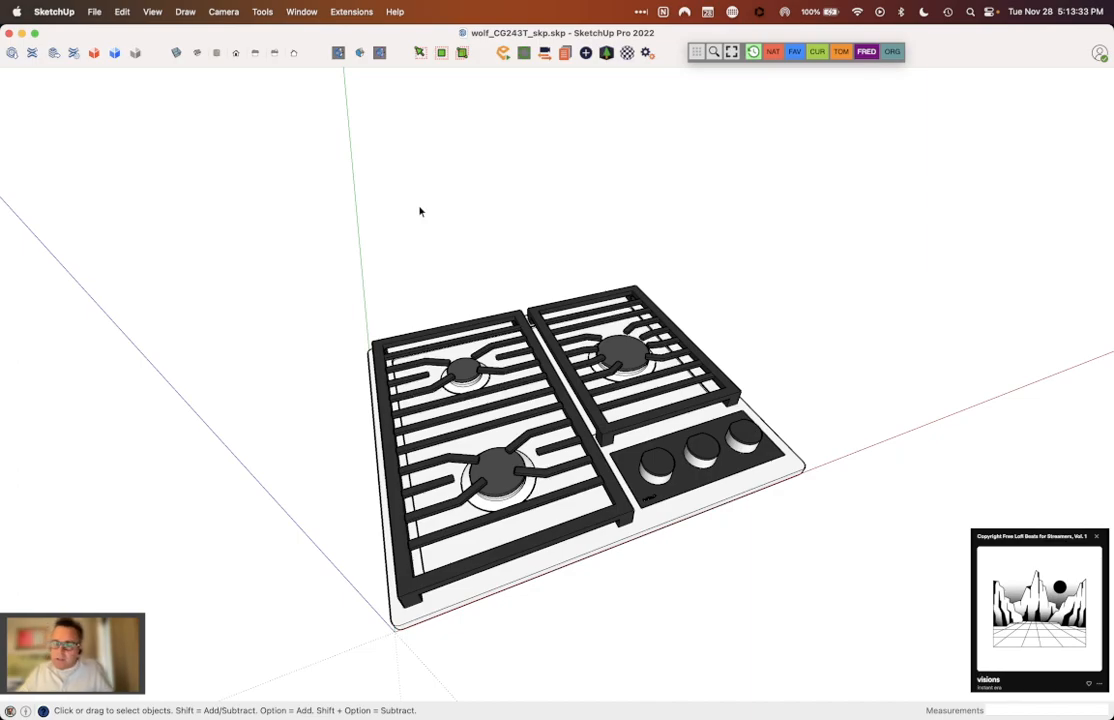
key("super+grave")
middle_click_drag(420, 207, 419, 205)
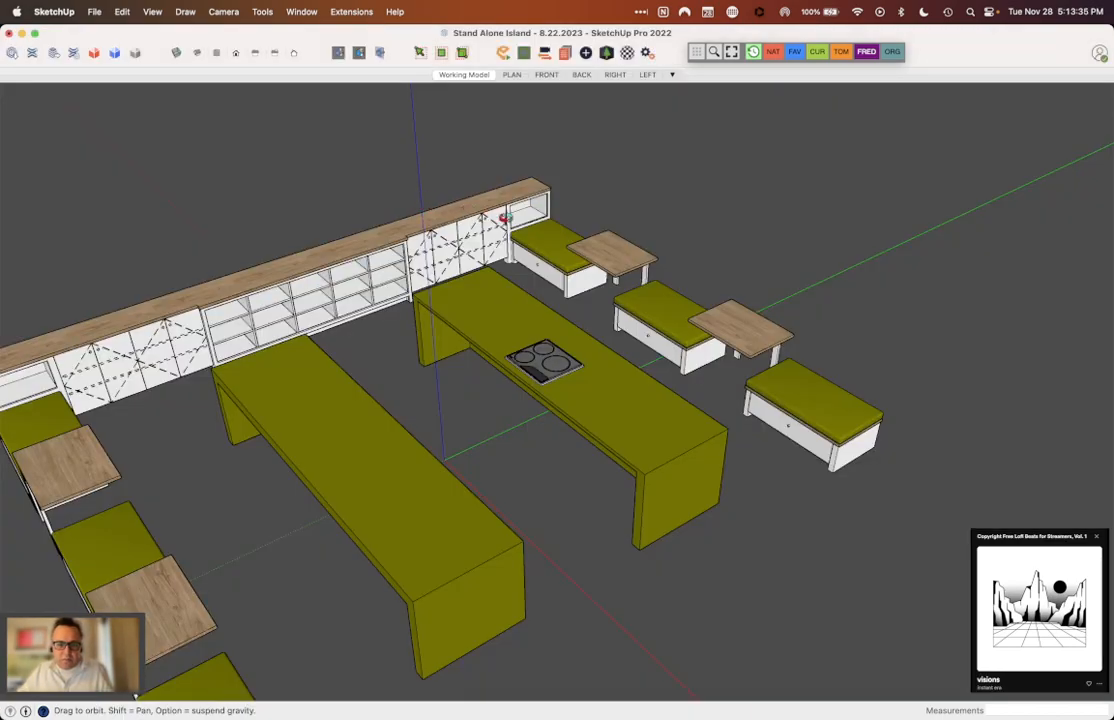
Step: Import wolf_CG243T_skp.skp from the 01 - Scope Documents folder into the island model
left_click(93, 12)
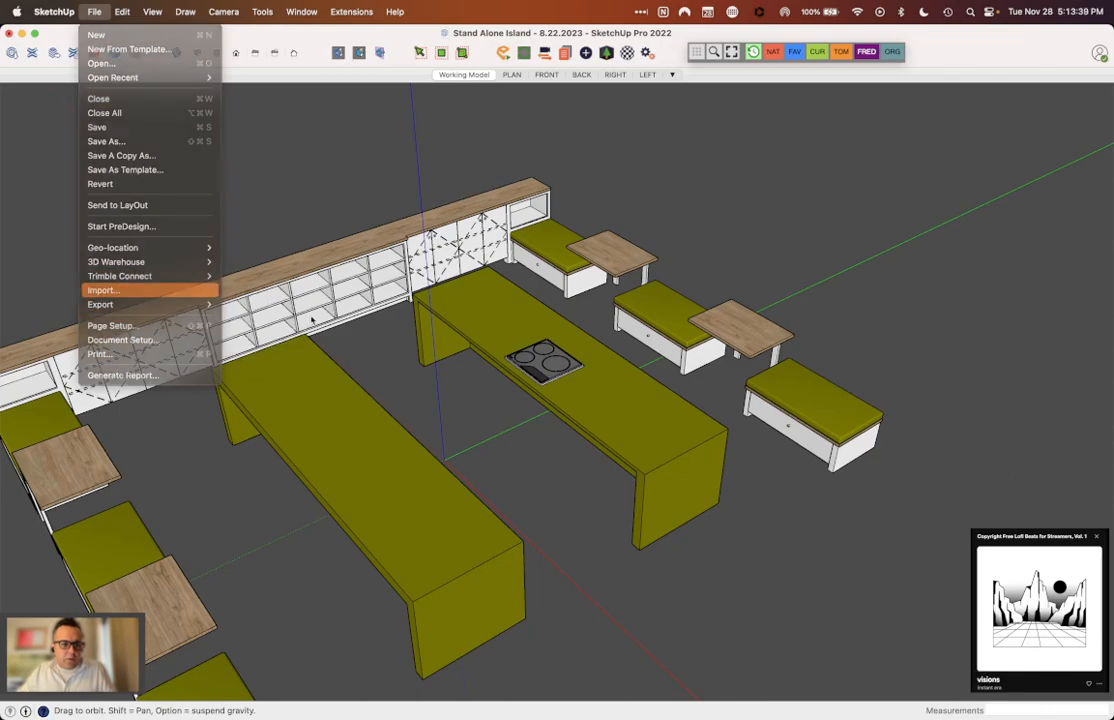
left_click(103, 290)
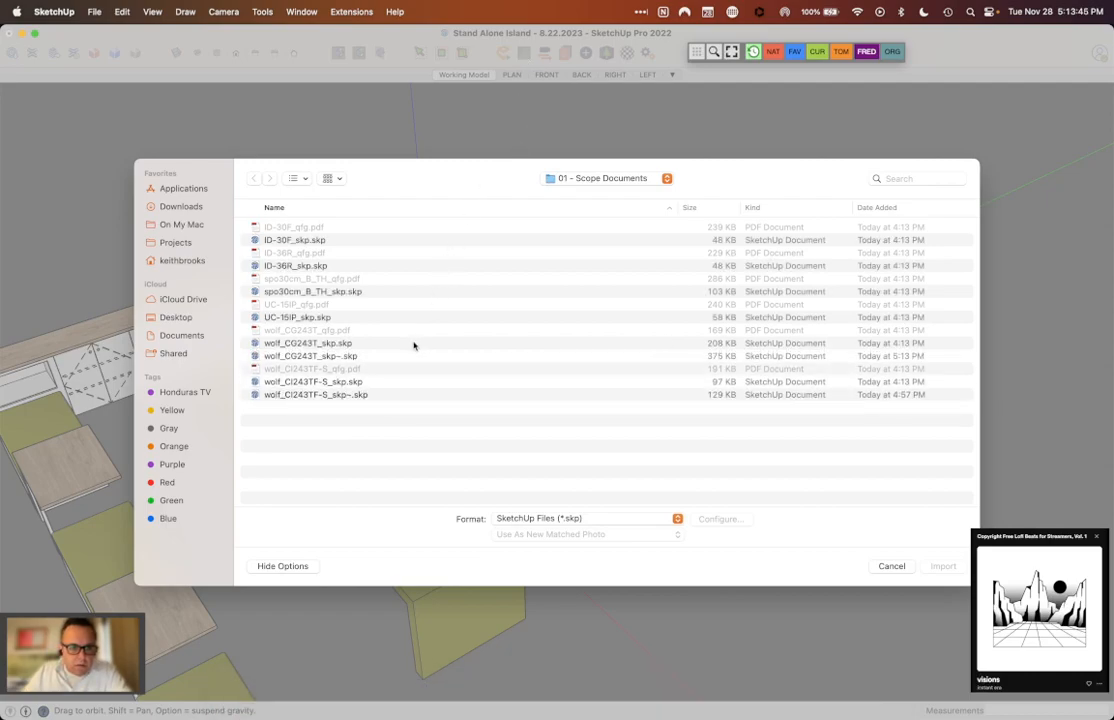
left_click(326, 344)
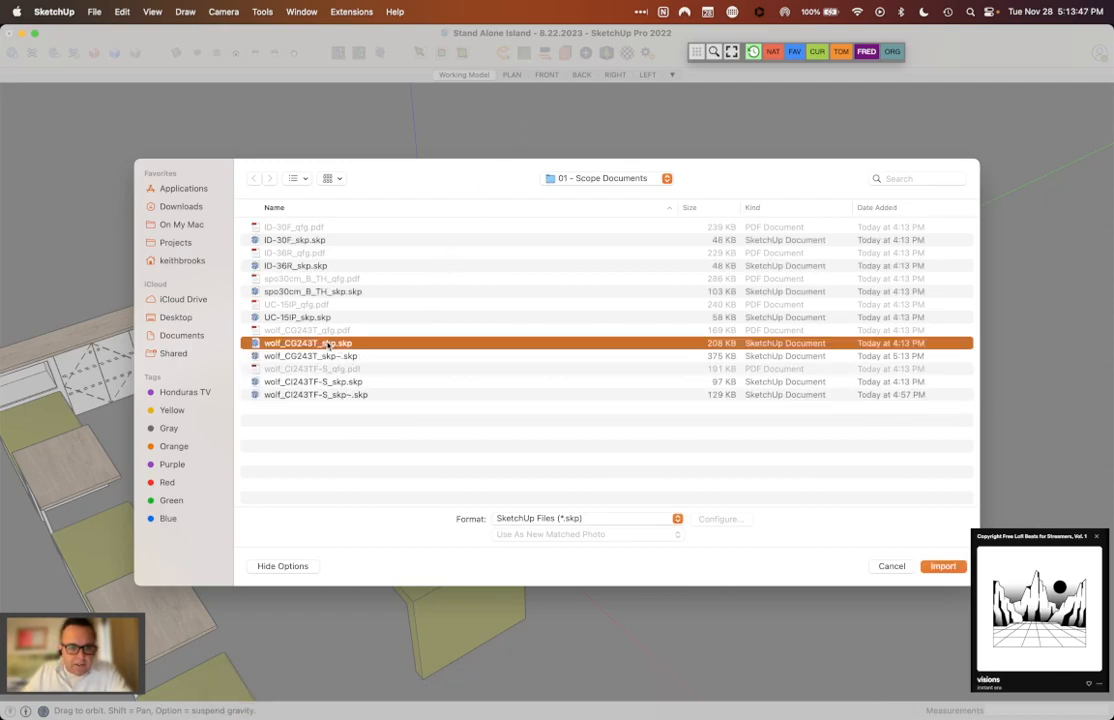
left_click(940, 566)
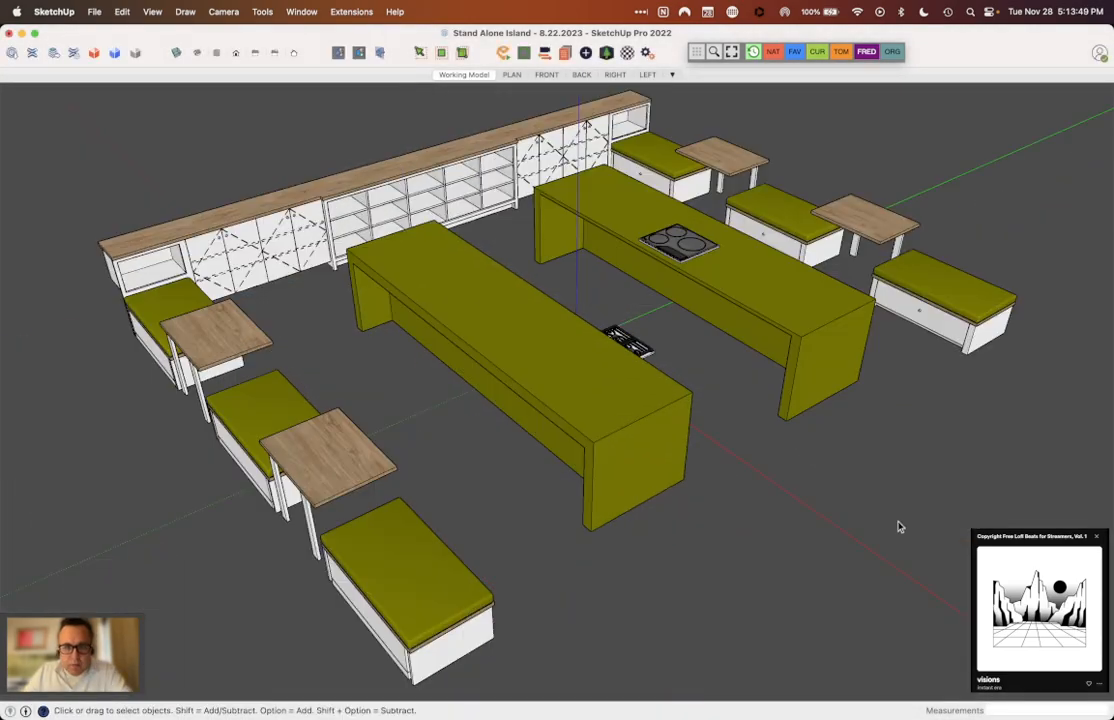
Step: Move the imported gas cooktop by its front corner about 49.23 inches straight up onto the island countertop
scroll(730, 360, "up", 3)
scroll(725, 364, "up", 10)
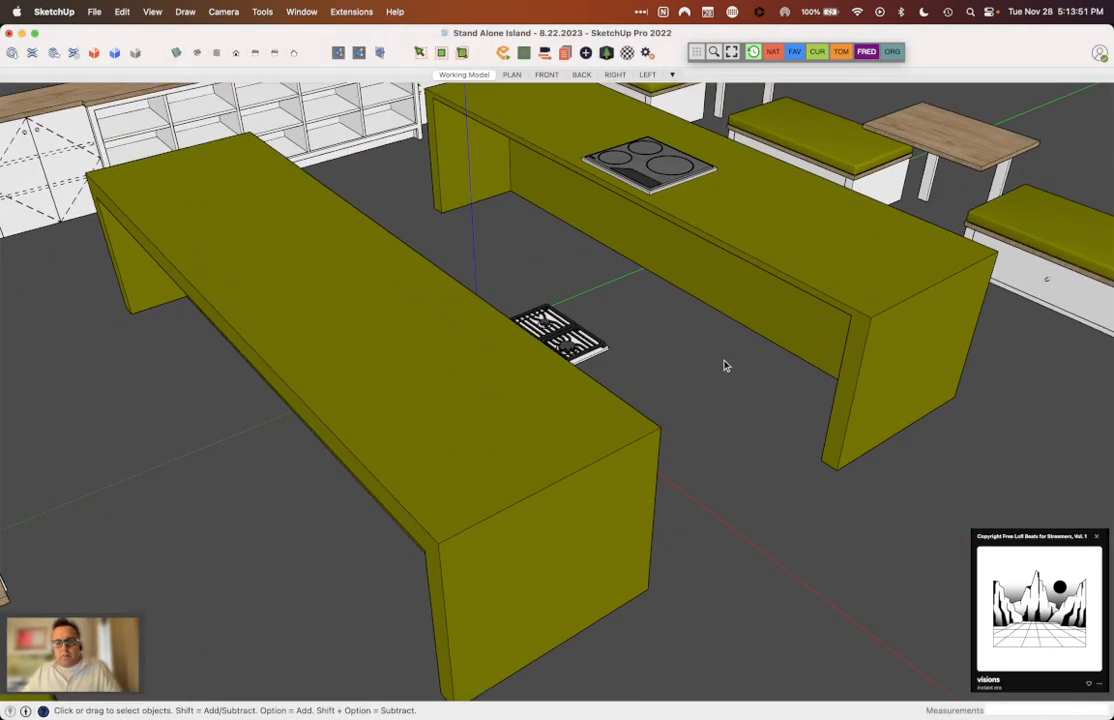
scroll(500, 350, "down", 2)
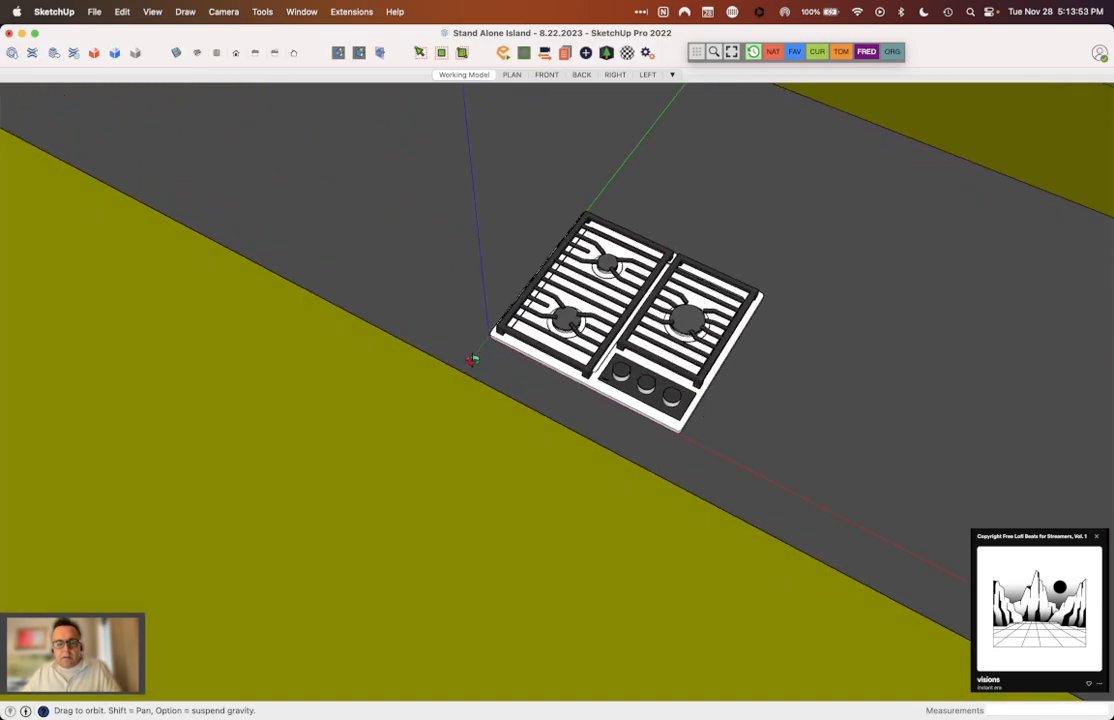
scroll(620, 340, "up", 6)
scroll(560, 356, "up", 4)
key("m")
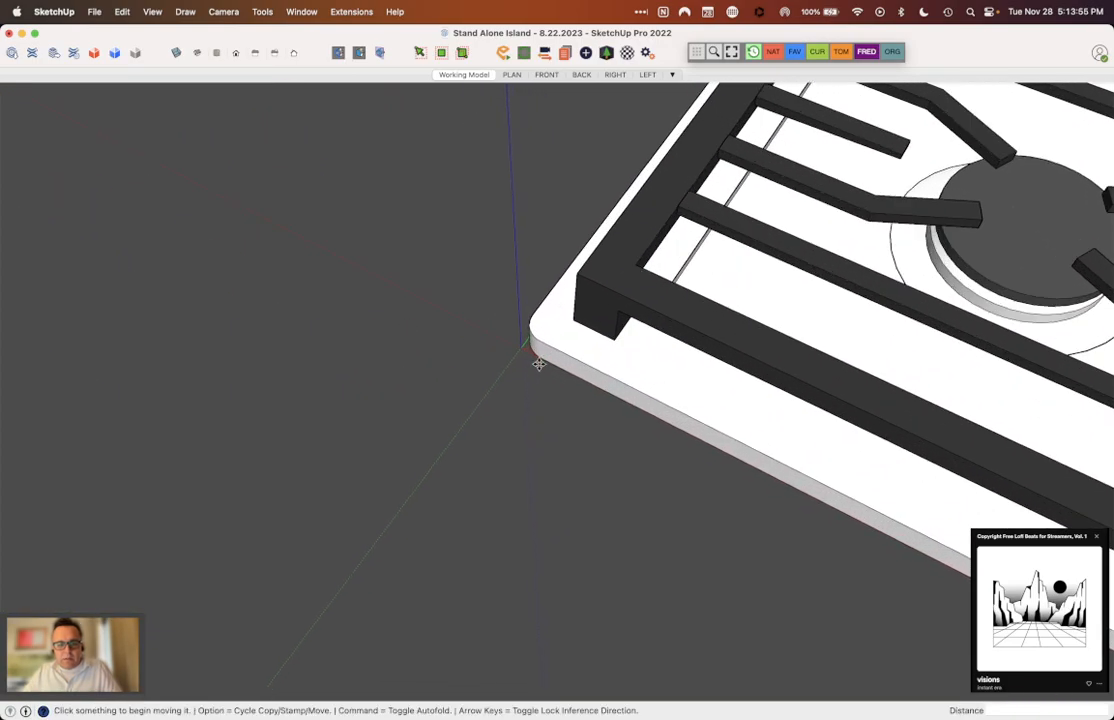
left_click(538, 364)
scroll(539, 367, "down", 12)
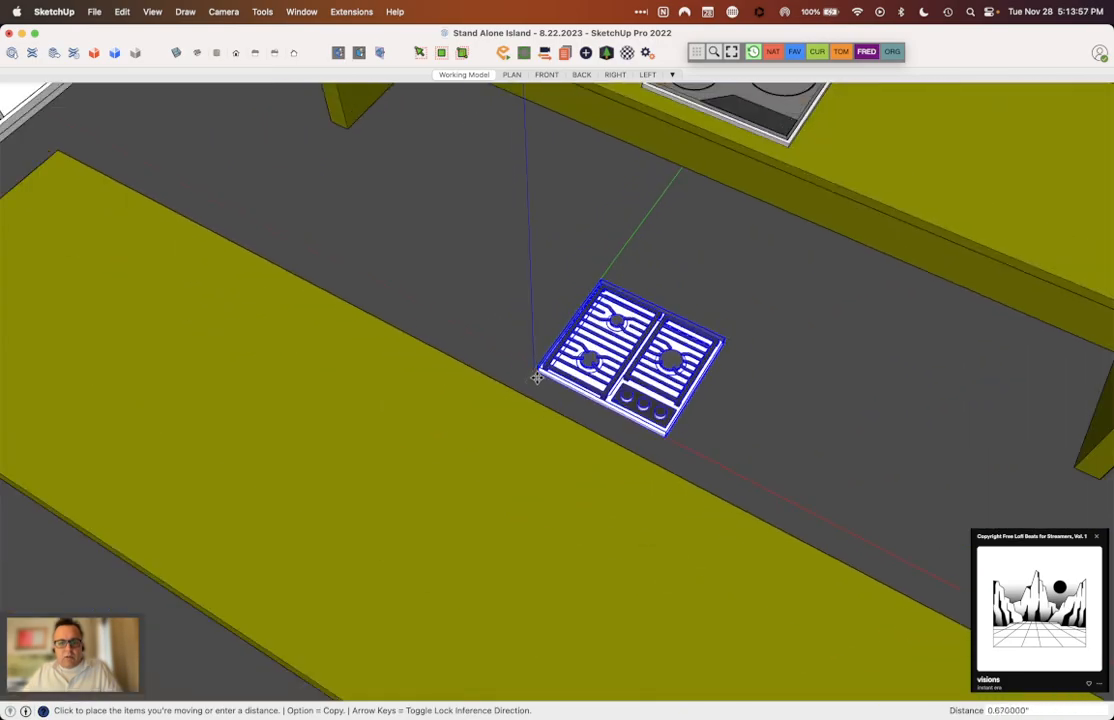
scroll(540, 150, "up", 3)
scroll(530, 130, "up", 2)
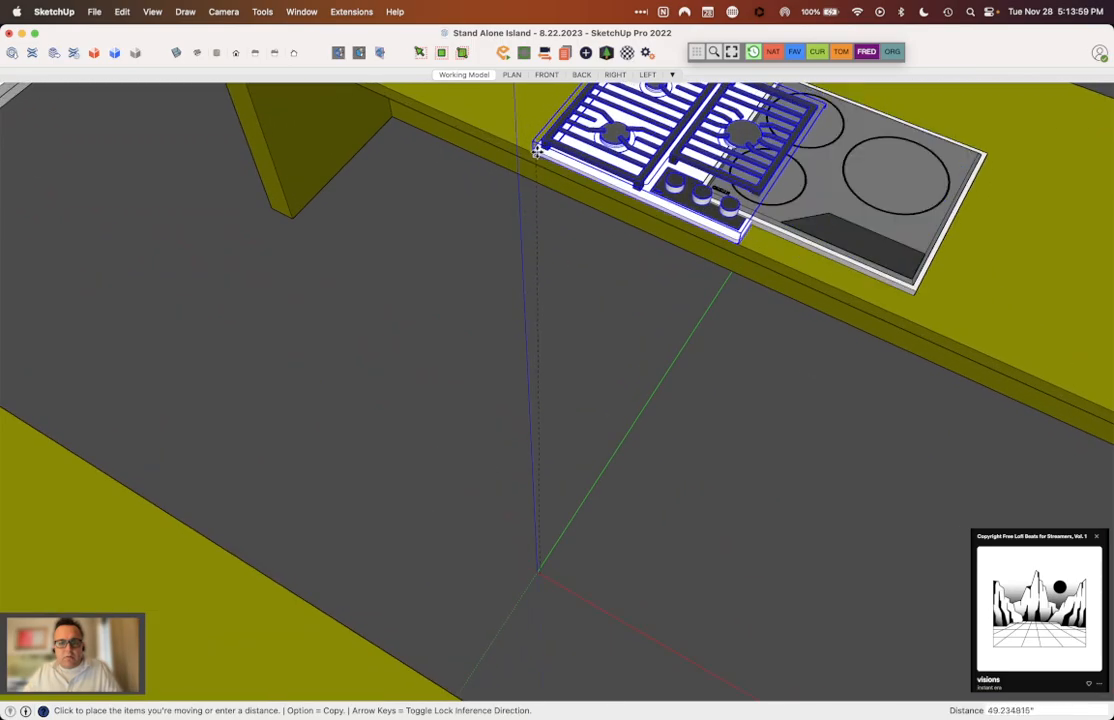
left_click(534, 149)
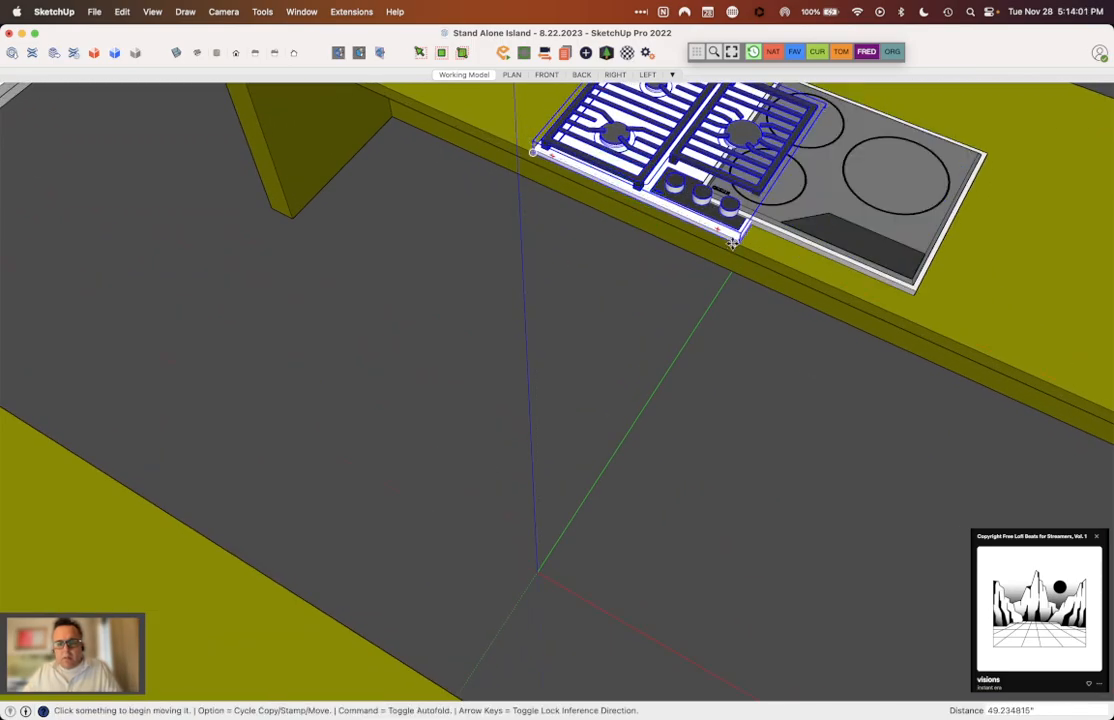
Step: Move the gas cooktop about 11.15 inches along the countertop, clear of the induction cooktop
left_click(731, 242)
left_click(648, 178)
scroll(652, 309, "down", 2)
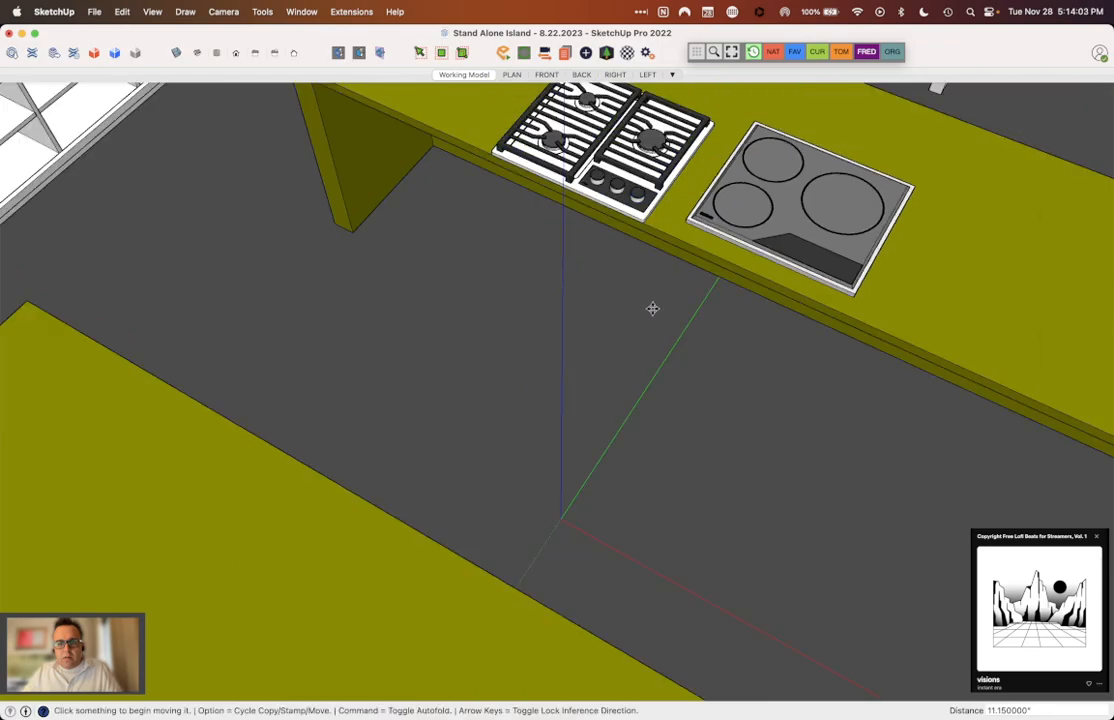
Step: Move the induction cooktop forward to the gas cooktop's front line, and over until it sits close beside it
scroll(652, 309, "down", 3)
key("o")
left_click_drag(712, 252, 618, 193)
scroll(620, 192, "up", 6)
scroll(687, 295, "up", 2)
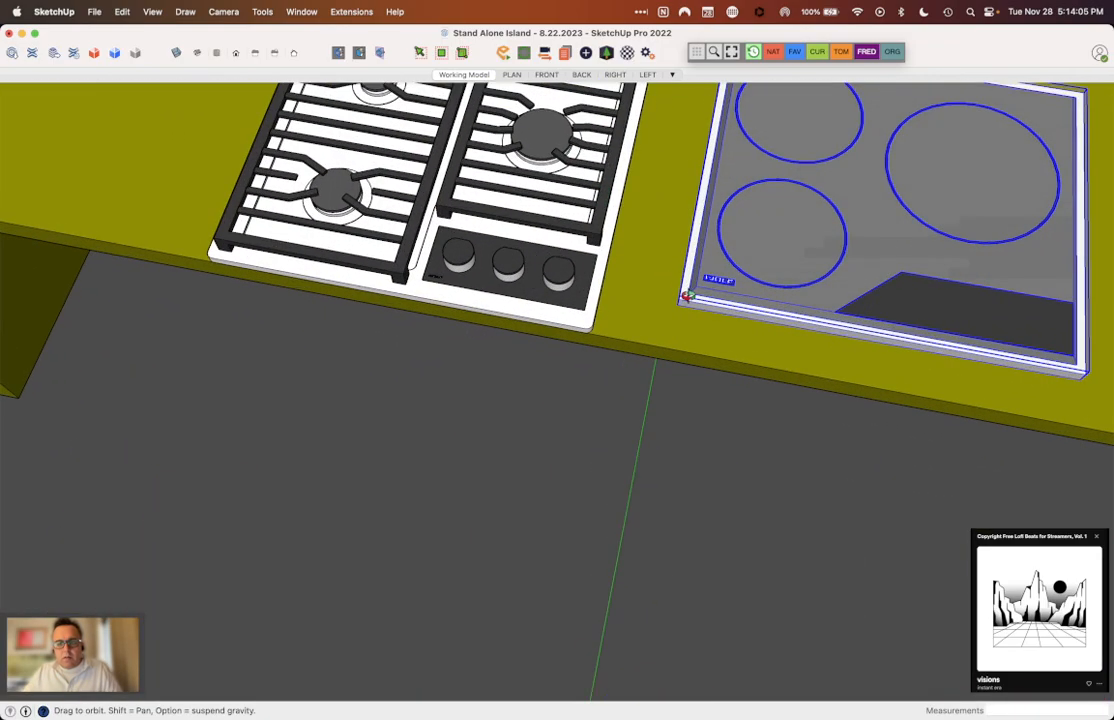
scroll(686, 295, "up", 2)
key("m")
left_click(671, 311)
left_click(659, 375)
left_click(659, 374)
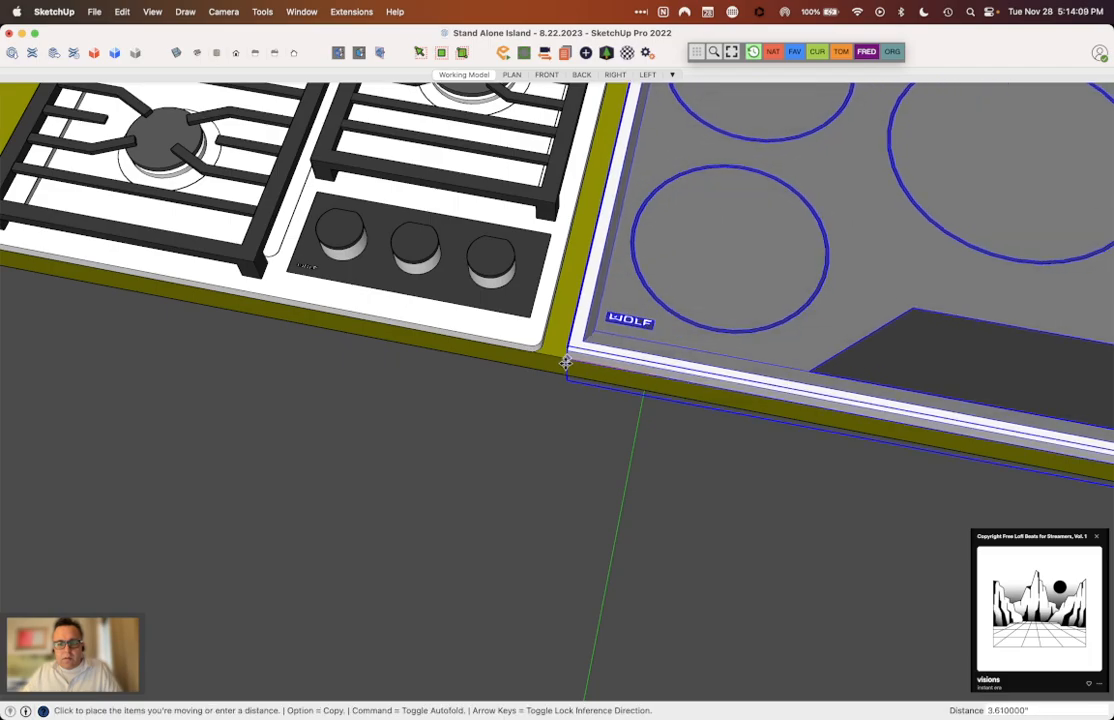
left_click(545, 372)
Step: Deselect the induction cooktop and examine both cooktops side by side on the island from several angles
scroll(543, 373, "down", 5)
key("o")
left_click_drag(752, 281, 537, 216)
scroll(679, 311, "up", 4)
left_click_drag(636, 312, 620, 316)
key("space")
left_click(610, 93)
middle_click_drag(672, 283, 689, 333)
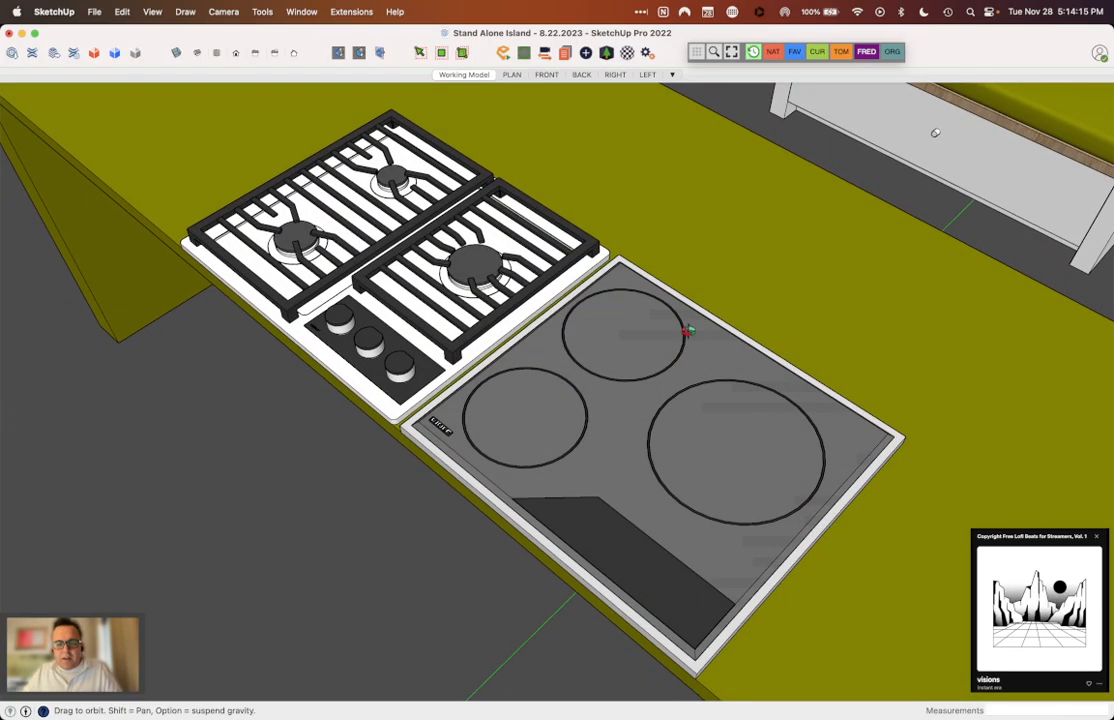
scroll(600, 350, "down", 5)
middle_click_drag(589, 364, 565, 507)
scroll(540, 418, "up", 10)
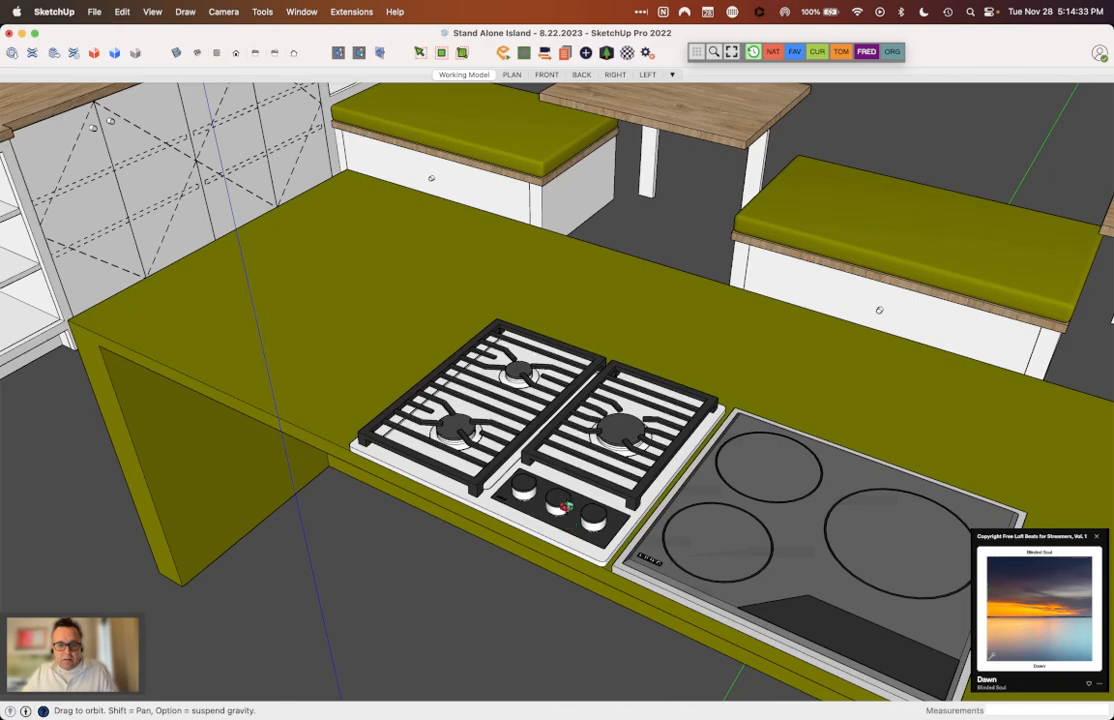
Step: Switch to Finder, open wolf_CI243TF-S_qfg.pdf, examine the induction cooktop's dimensions page and close the document
mouse_move(588, 708)
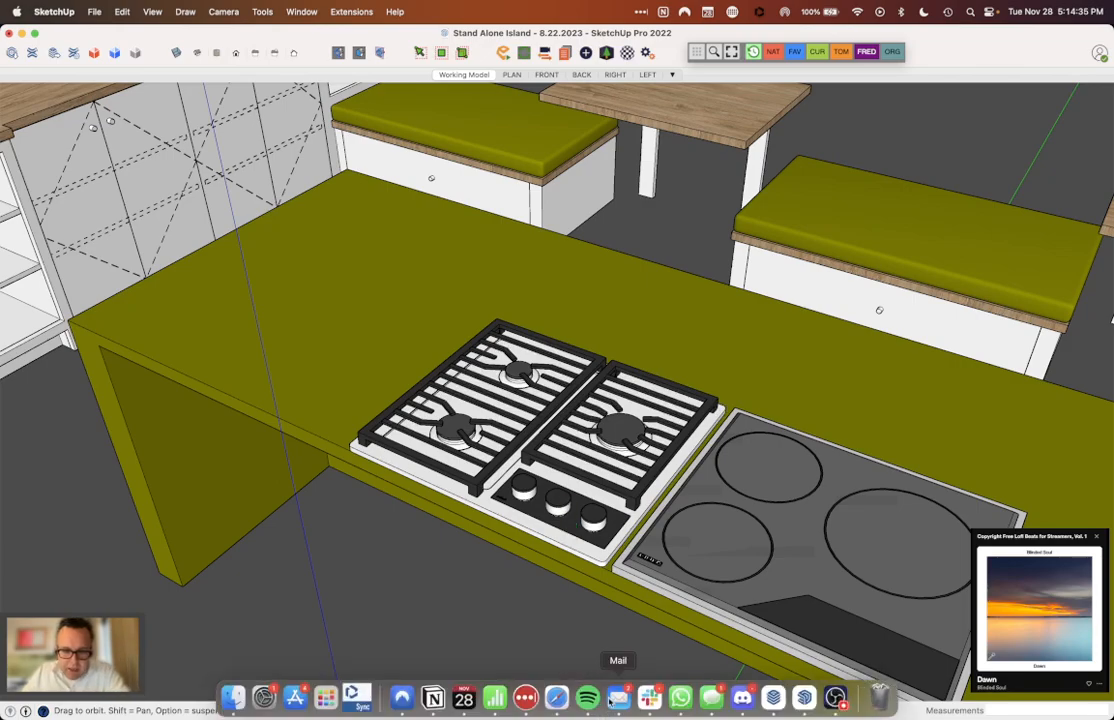
left_click(234, 695)
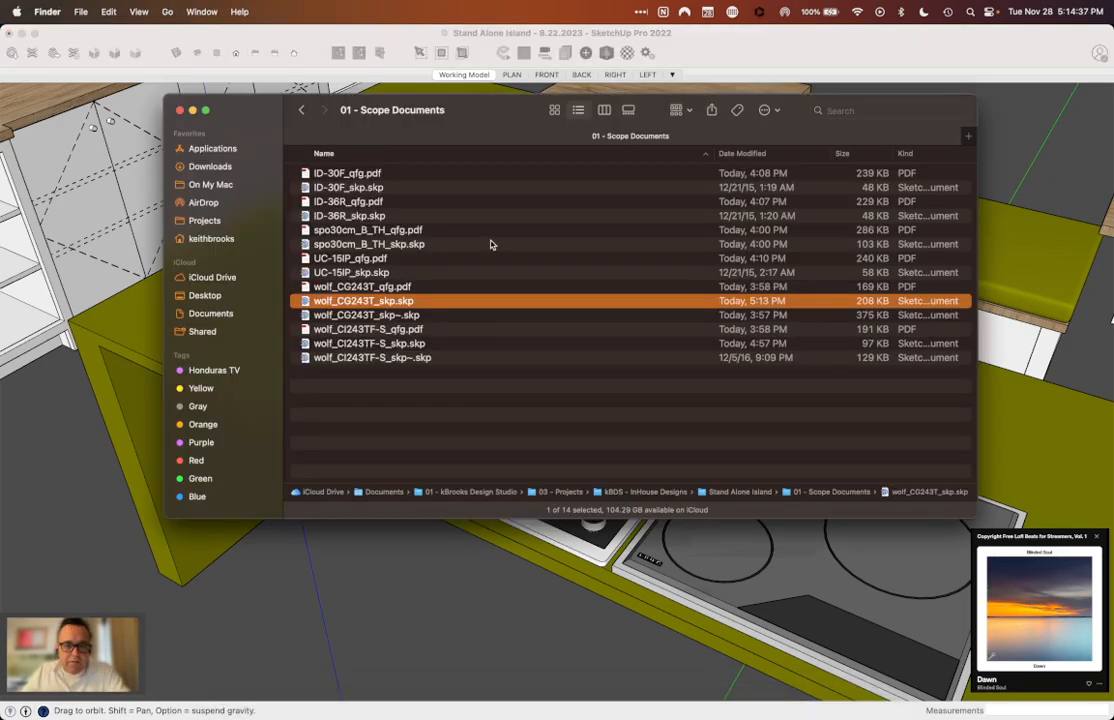
double_click(404, 330)
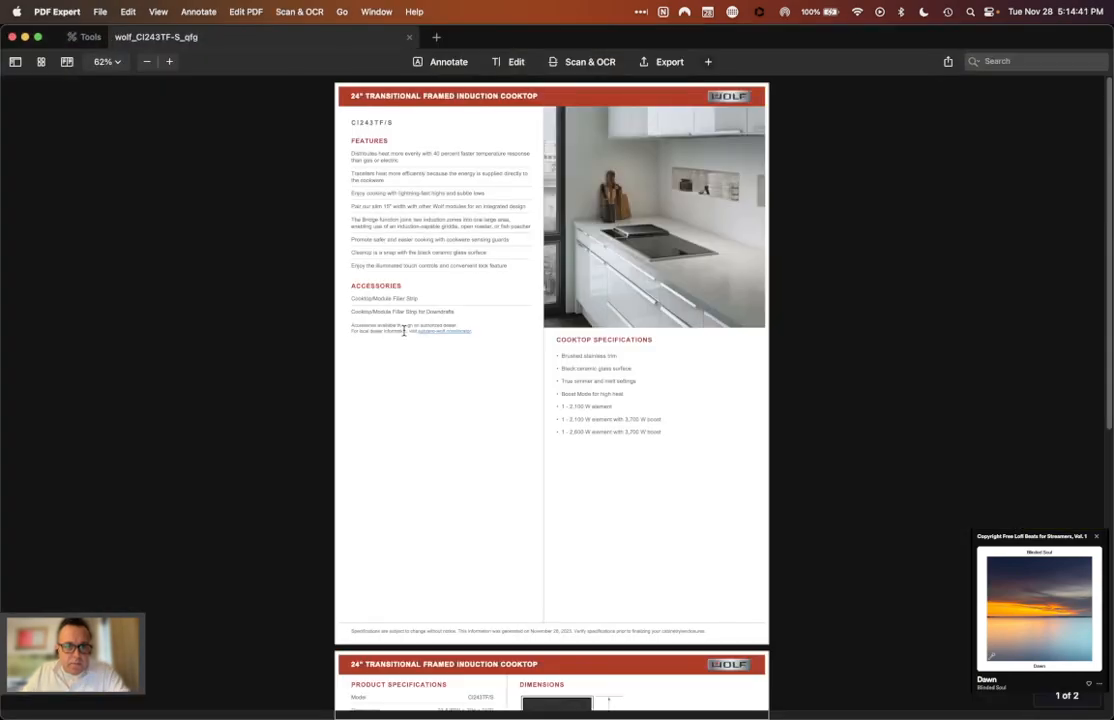
scroll(404, 330, "down", 5)
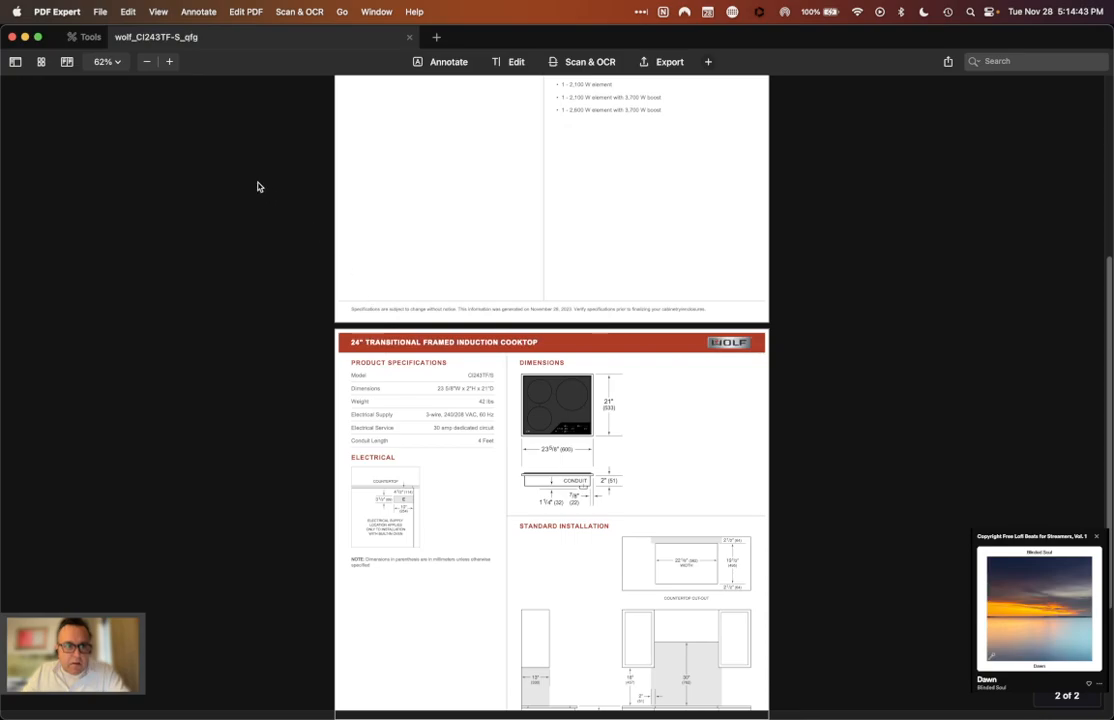
left_click(12, 37)
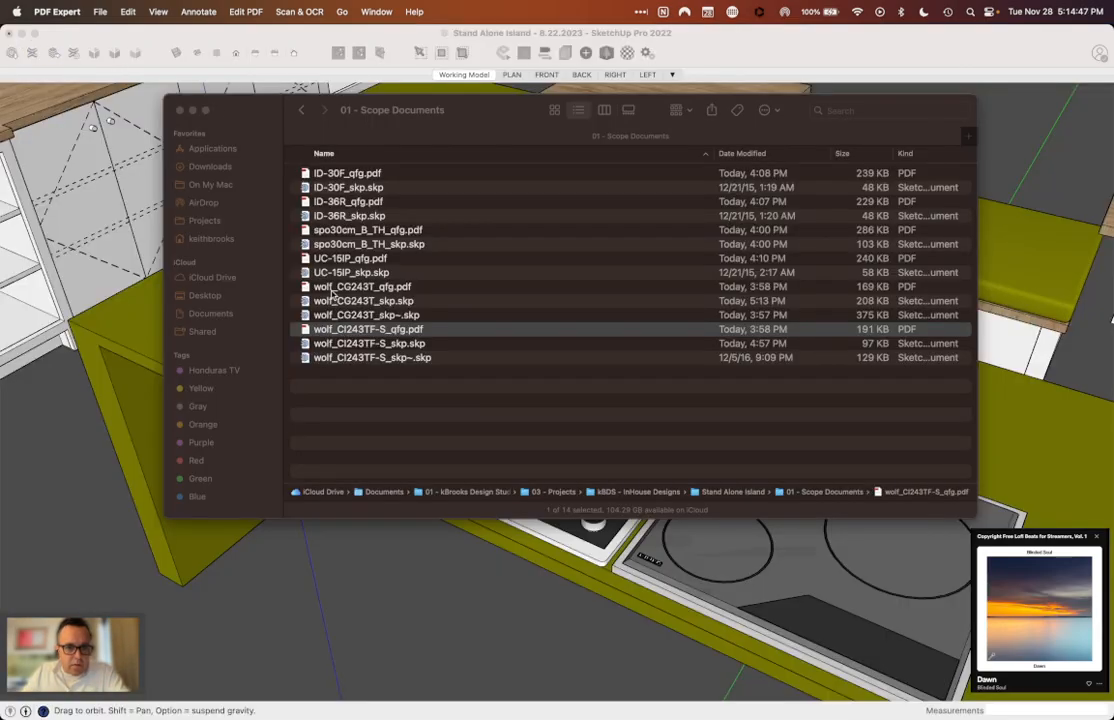
Step: Open wolf_CG243T_qfg.pdf and examine the gas cooktop's dimensions and standard installation drawings
left_click(332, 289)
double_click(332, 288)
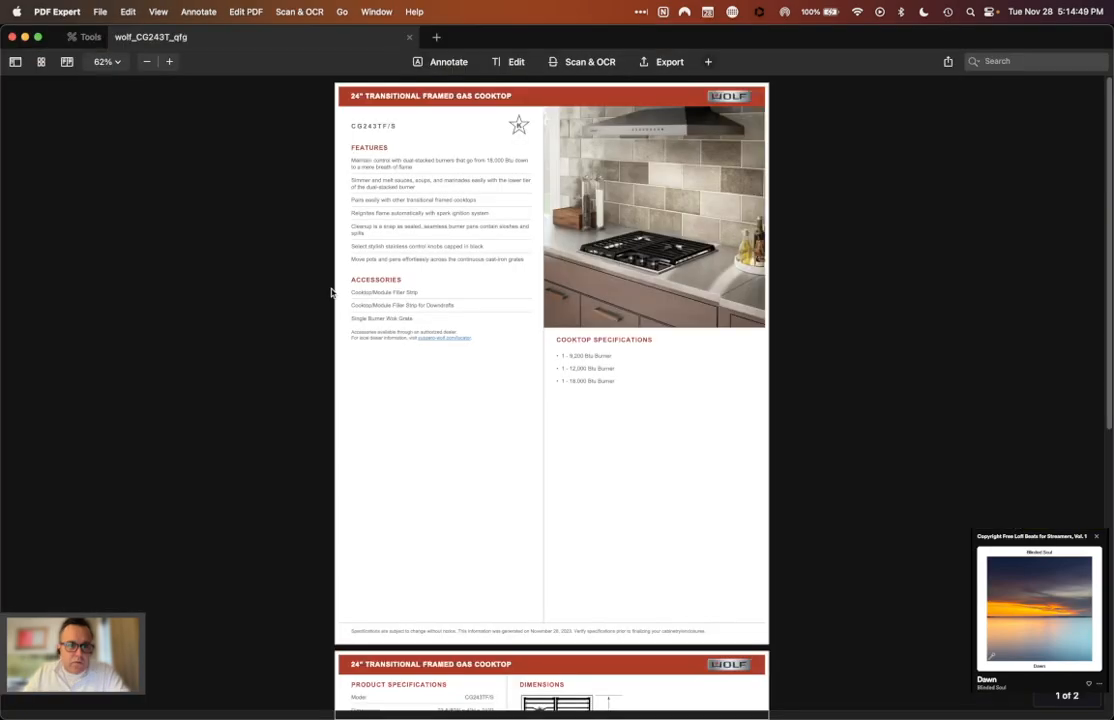
scroll(499, 390, "down", 8)
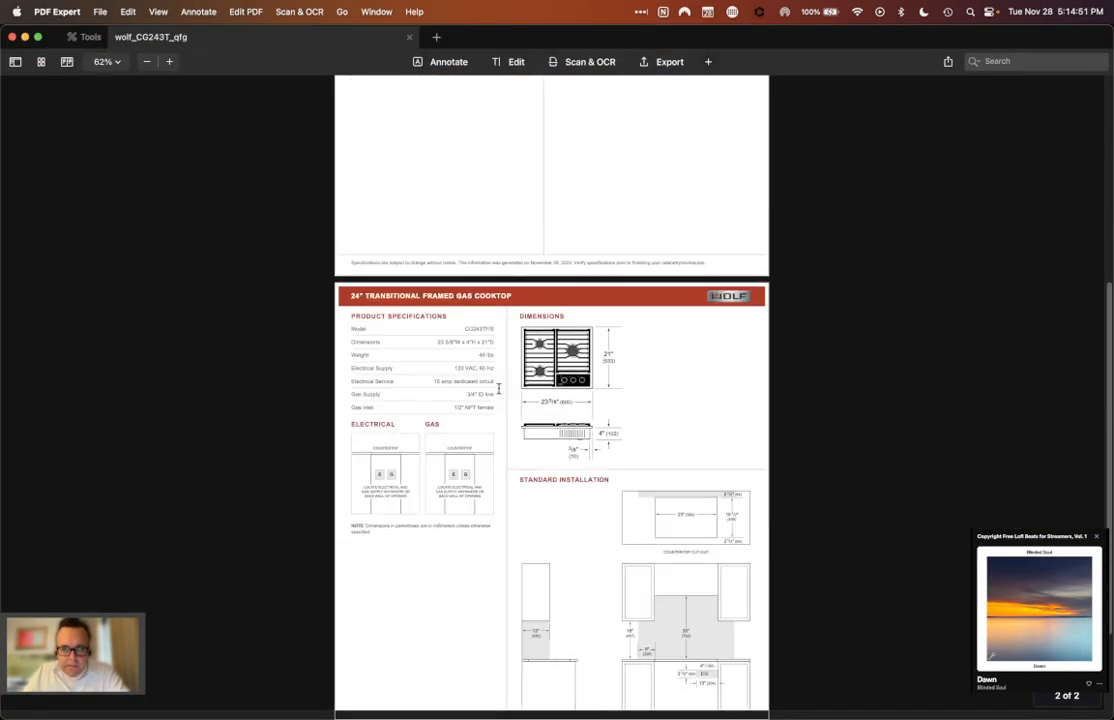
scroll(499, 390, "down", 3)
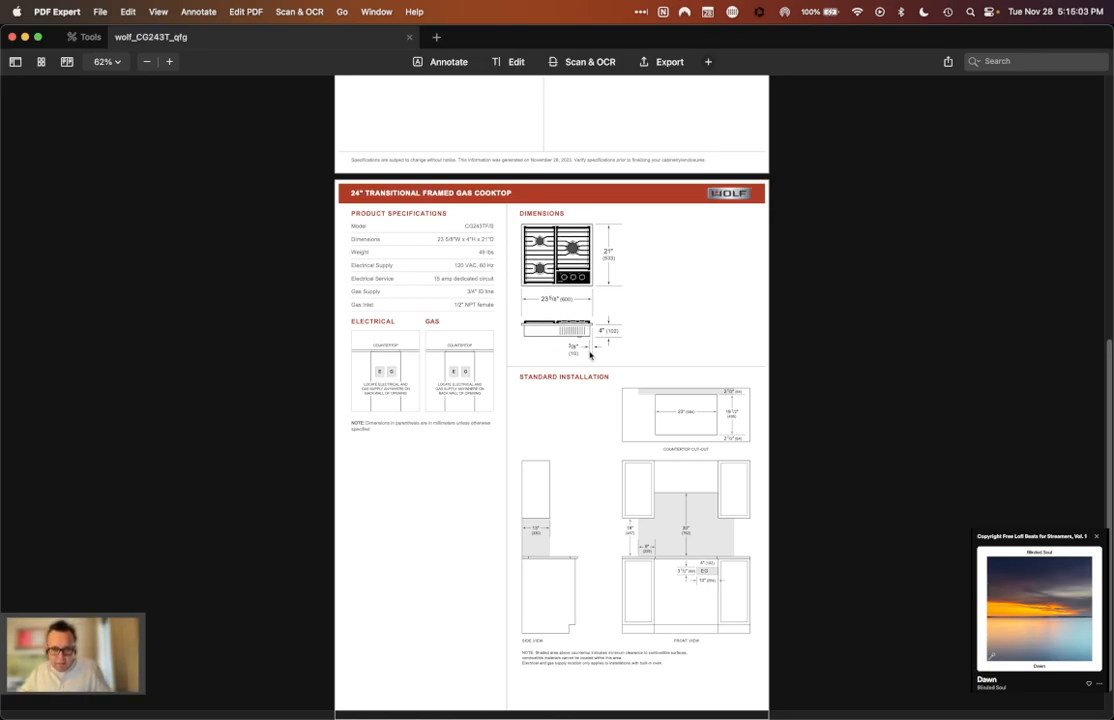
Step: Return to the wolf_CG243T_skp.skp model in SketchUp and open the Body group for editing from its underside
key("super+Tab")
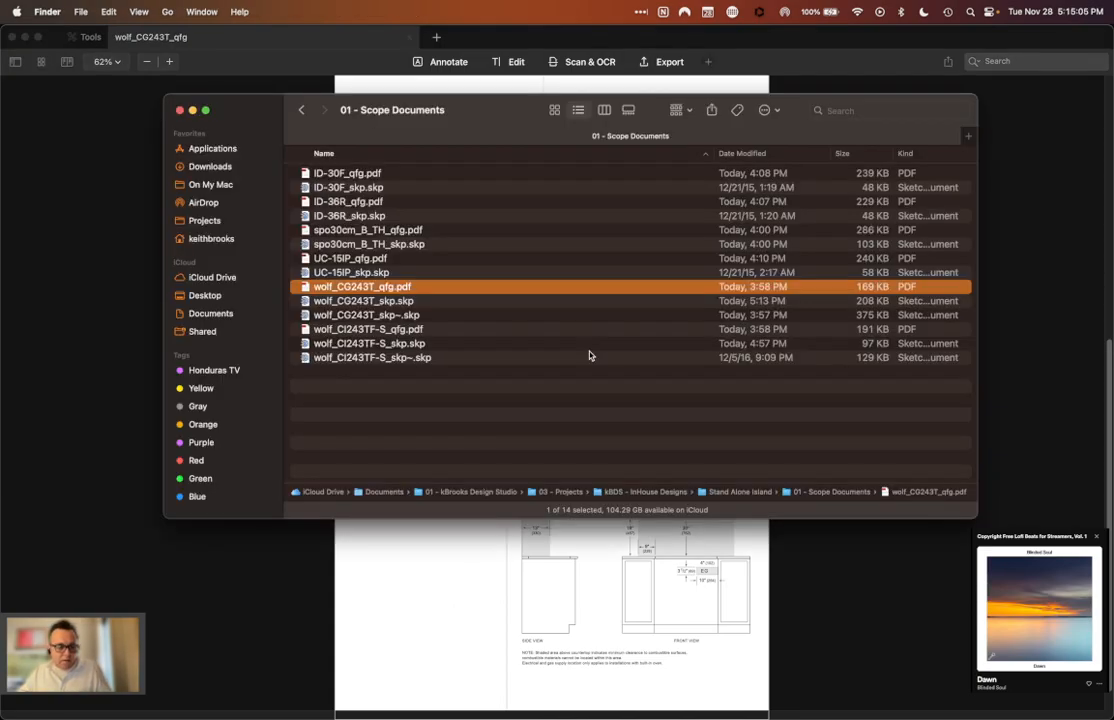
key("super+Tab")
key("super+Tab")
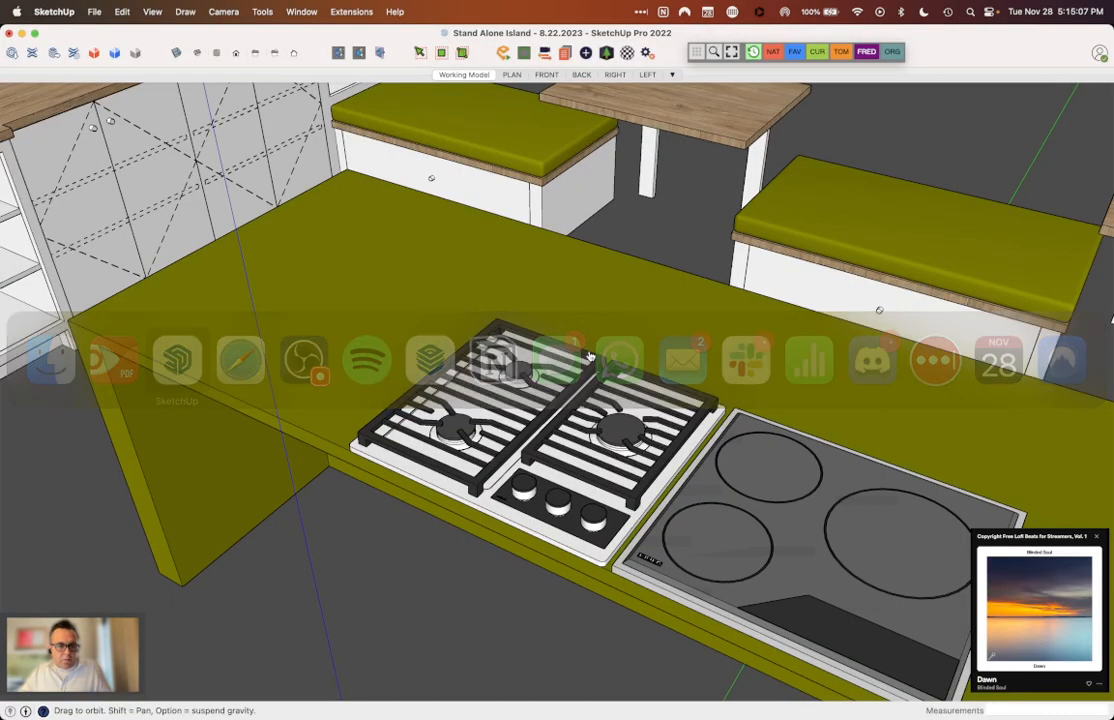
left_click_drag(590, 320, 591, 270)
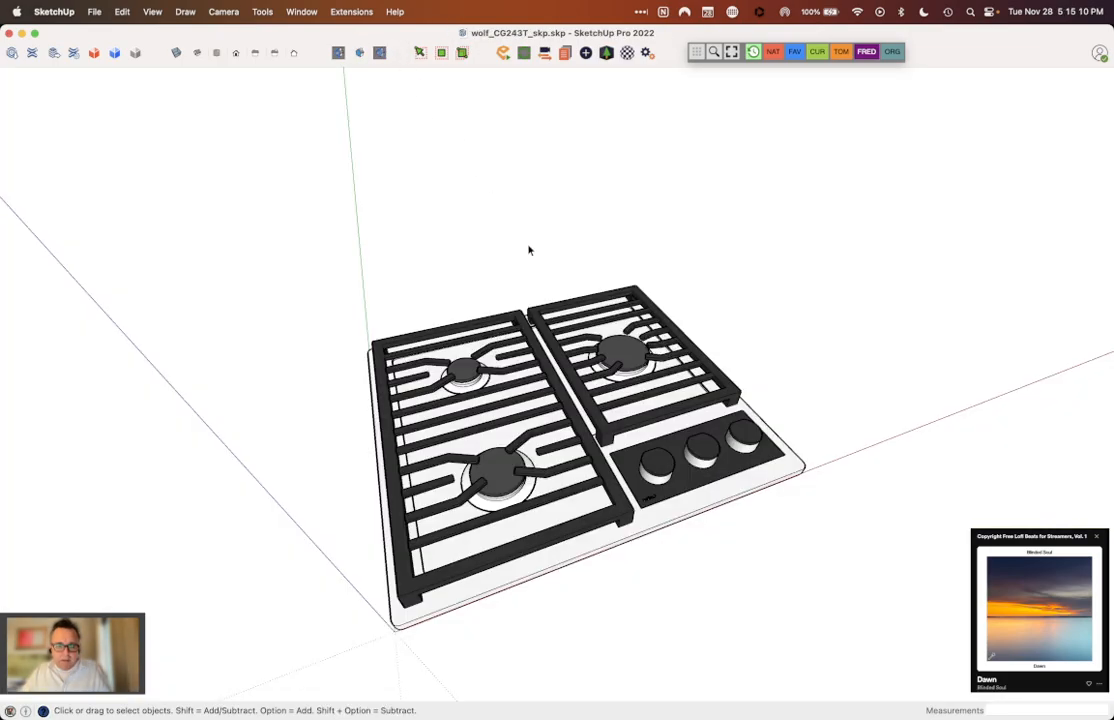
left_click(560, 368)
mouse_move(560, 368)
middle_mouse_down()
mouse_move(528, 394)
mouse_move(591, 384)
mouse_move(638, 359)
middle_mouse_up()
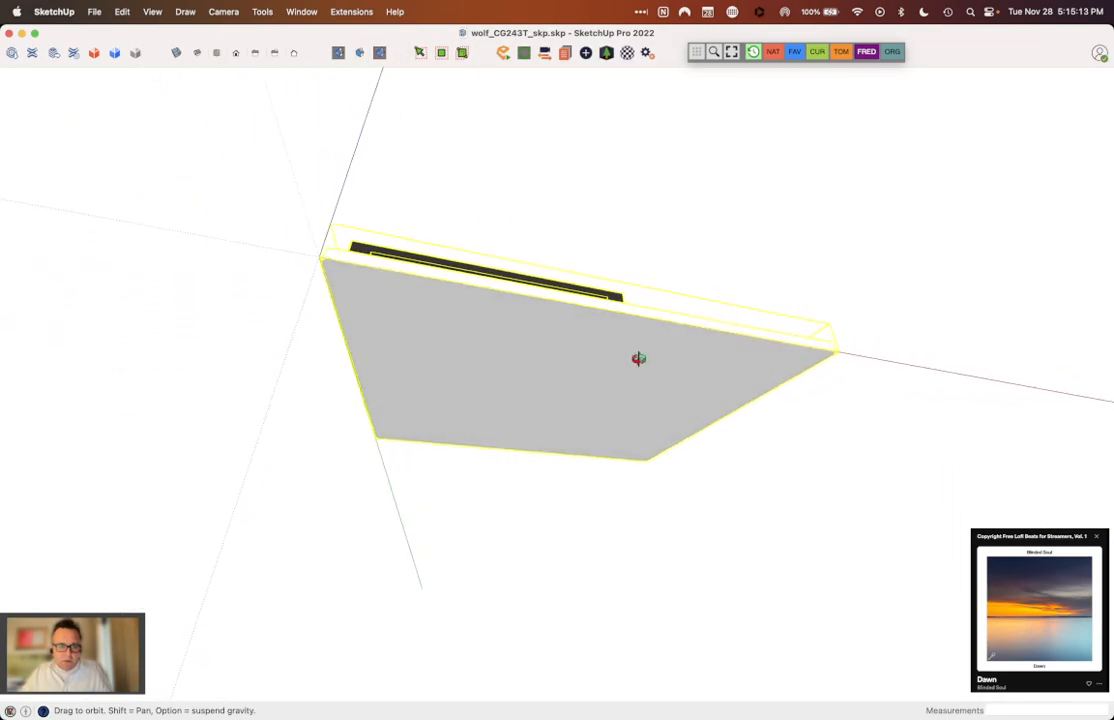
middle_click_drag(498, 332, 369, 211)
middle_click_drag(431, 371, 512, 441)
double_click(487, 413)
left_click(487, 413)
scroll(380, 395, "up", 5)
left_click_drag(394, 352, 429, 320)
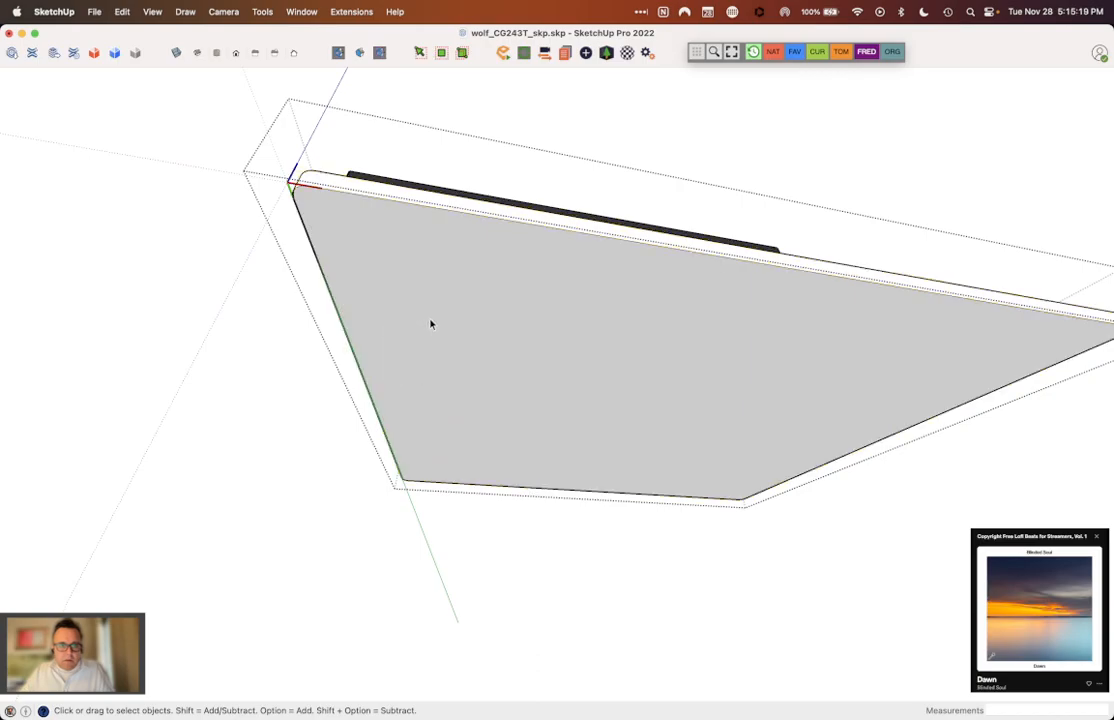
Step: Draw a rectangle on the underside of the Body, inset from all four edges
key("r")
left_click(363, 234)
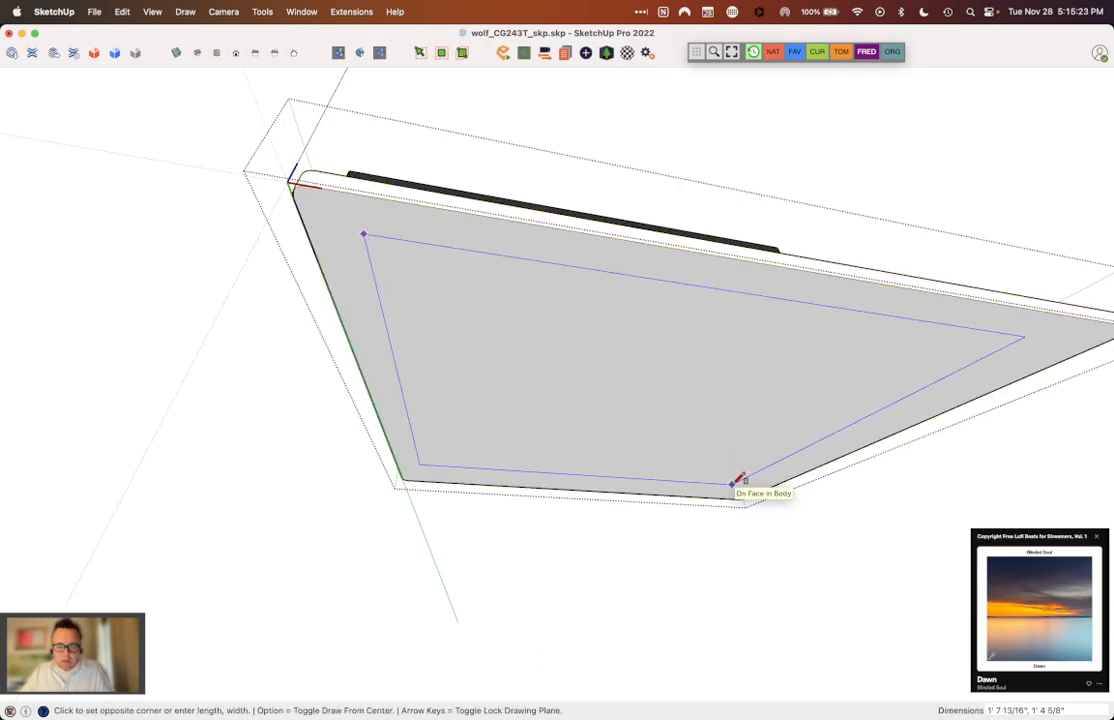
left_click(780, 484)
Step: Push/Pull the inset rectangle 4 inches down from the Body's underside to form the cooktop's base box
key("p")
left_click(672, 433)
left_click(666, 436)
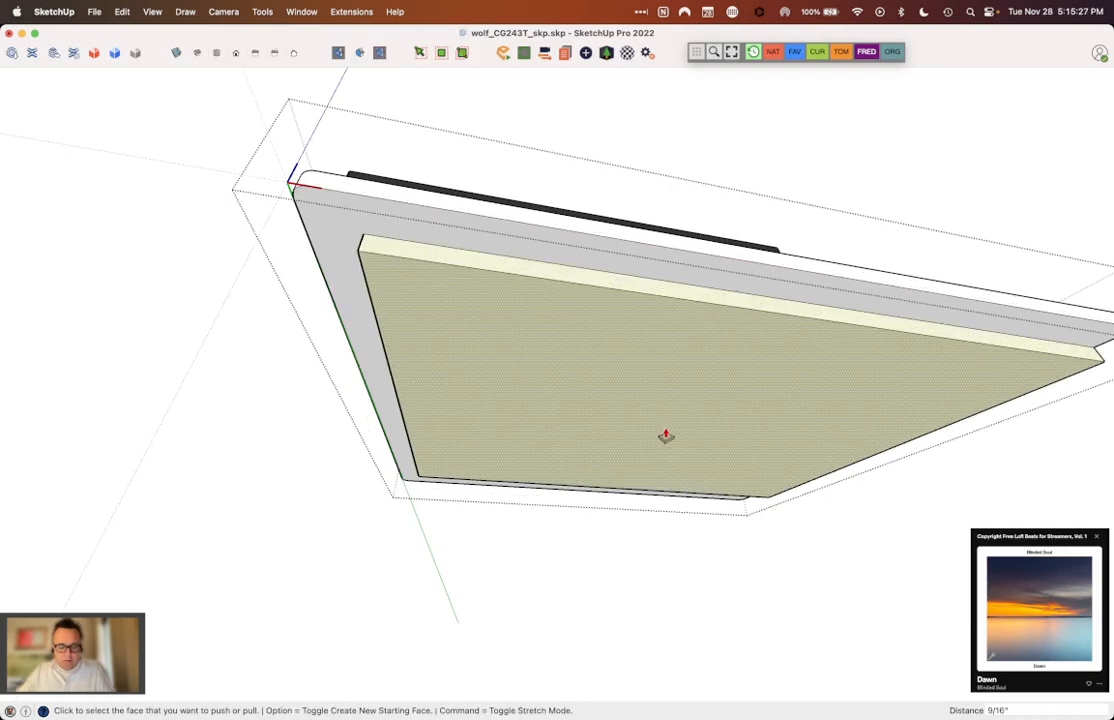
type("4")
key("Return")
Step: Push/Pull two adjacent sides of the base box out to the Body's edges and set them back inward 0.375 inches
key("space")
middle_click_drag(672, 420, 323, 269)
key("p")
left_click(281, 276)
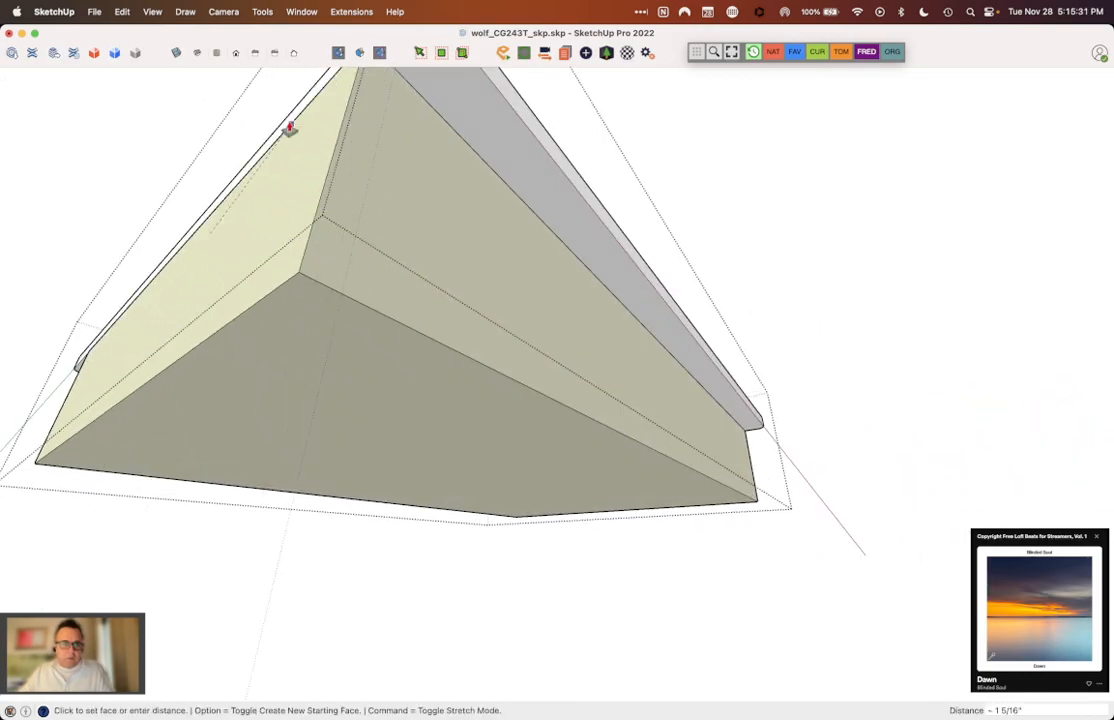
left_click(288, 149)
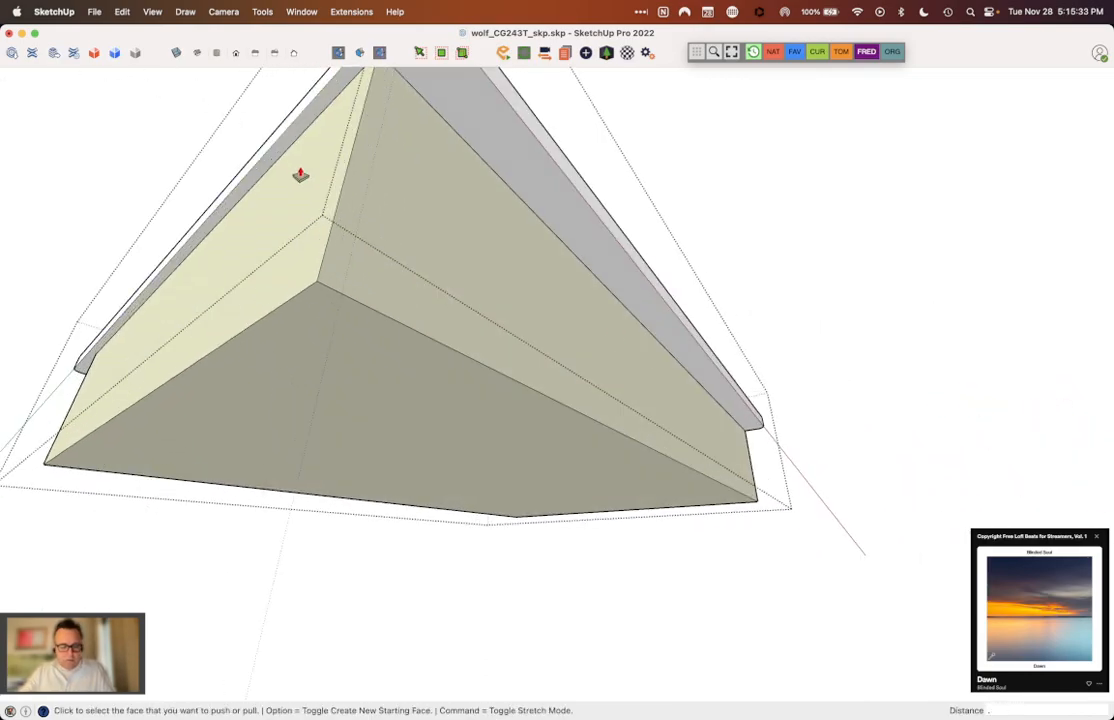
left_click(300, 176)
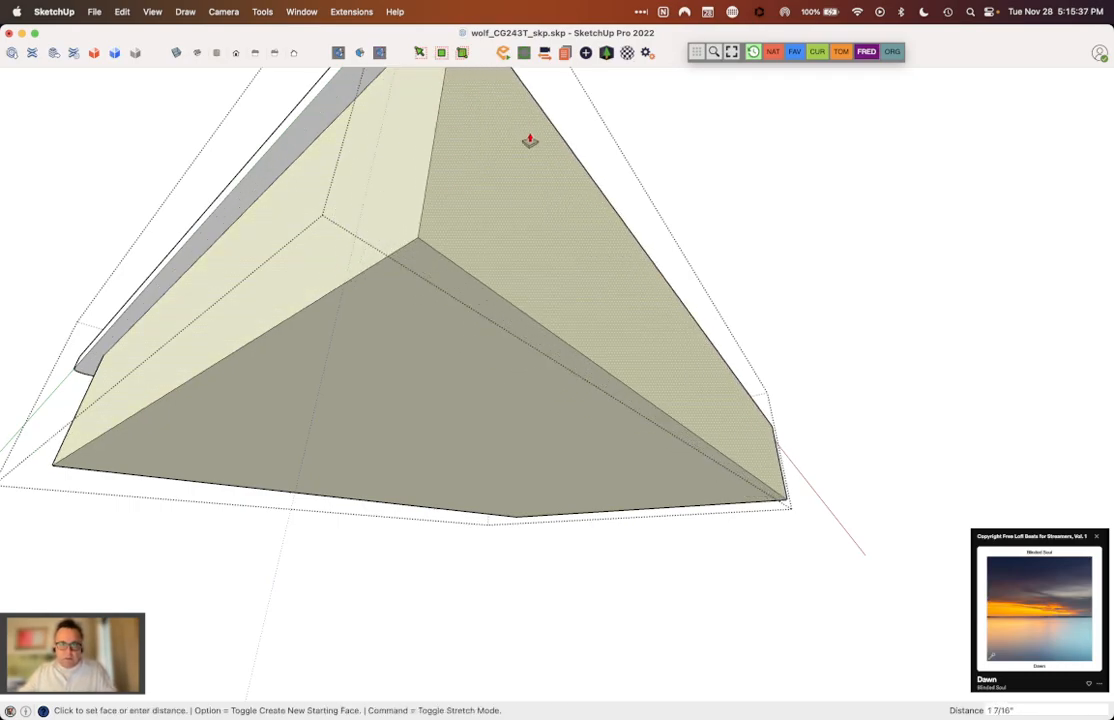
left_click(508, 195)
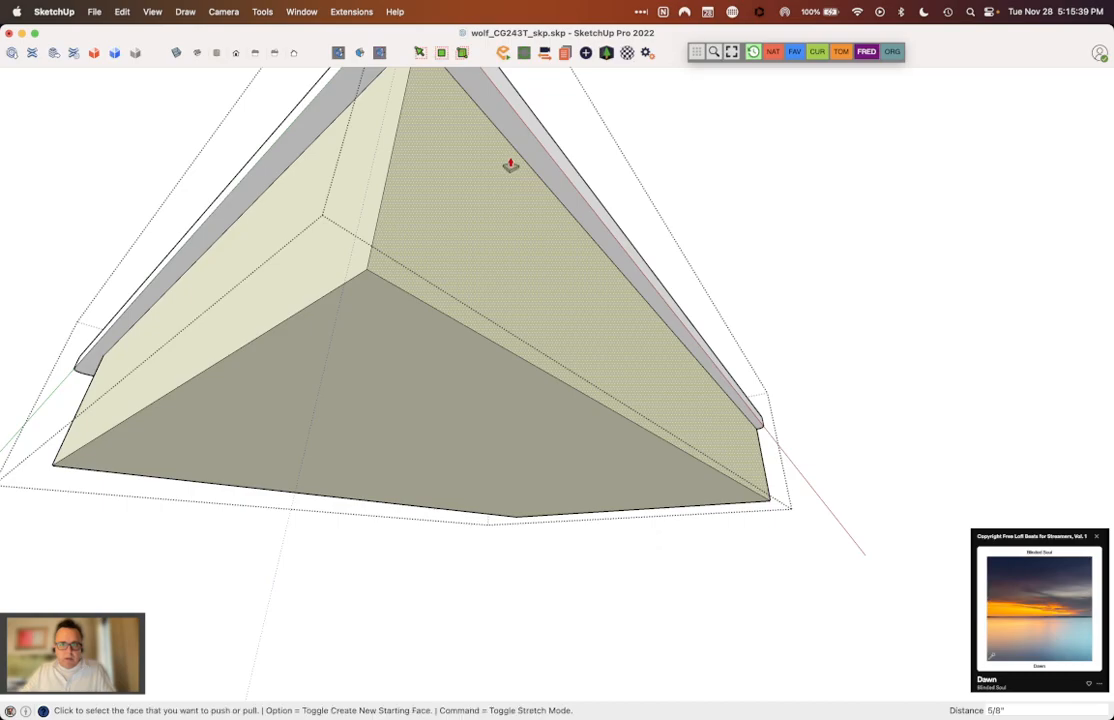
left_click(512, 165)
left_click(515, 143)
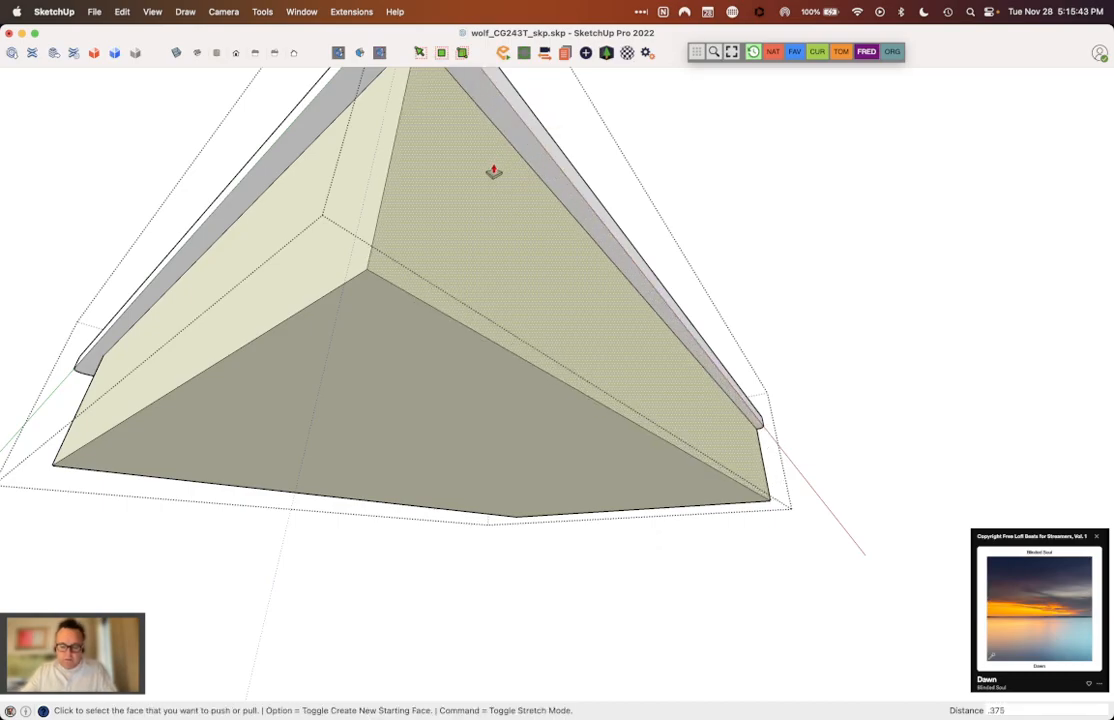
left_click(493, 172)
Step: Push/Pull the base box's remaining two sides out to the Body's edges and set them back by the same inset
middle_click_drag(468, 321, 428, 343)
middle_click_drag(328, 323, 326, 326)
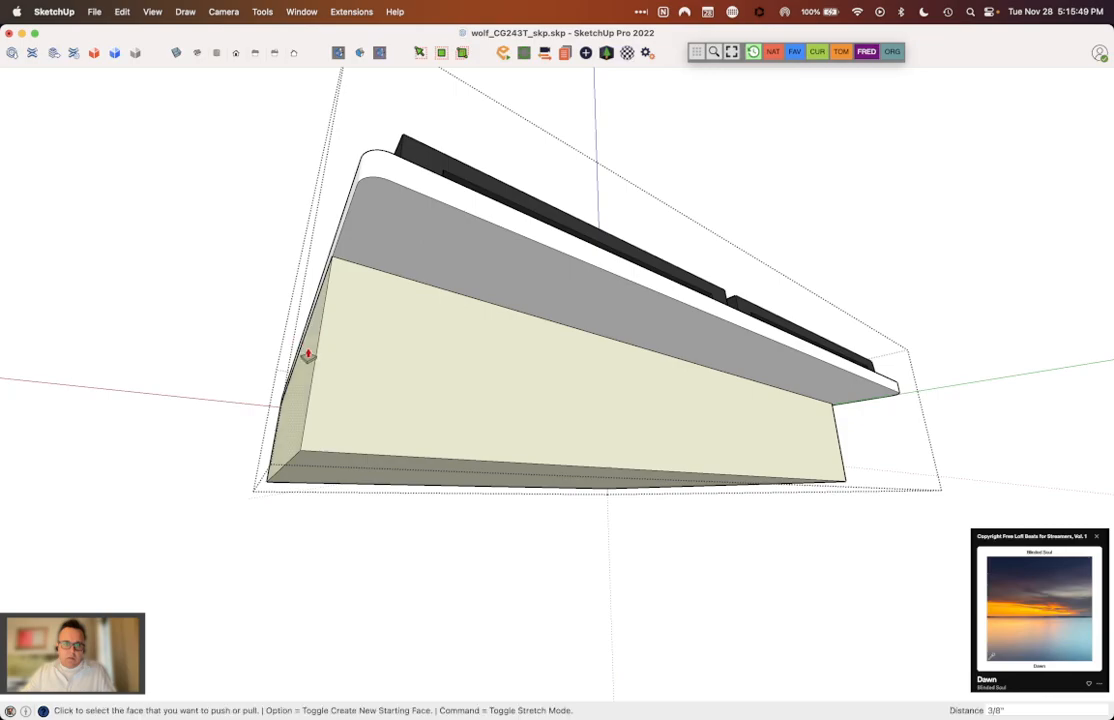
left_click_drag(321, 318, 346, 322)
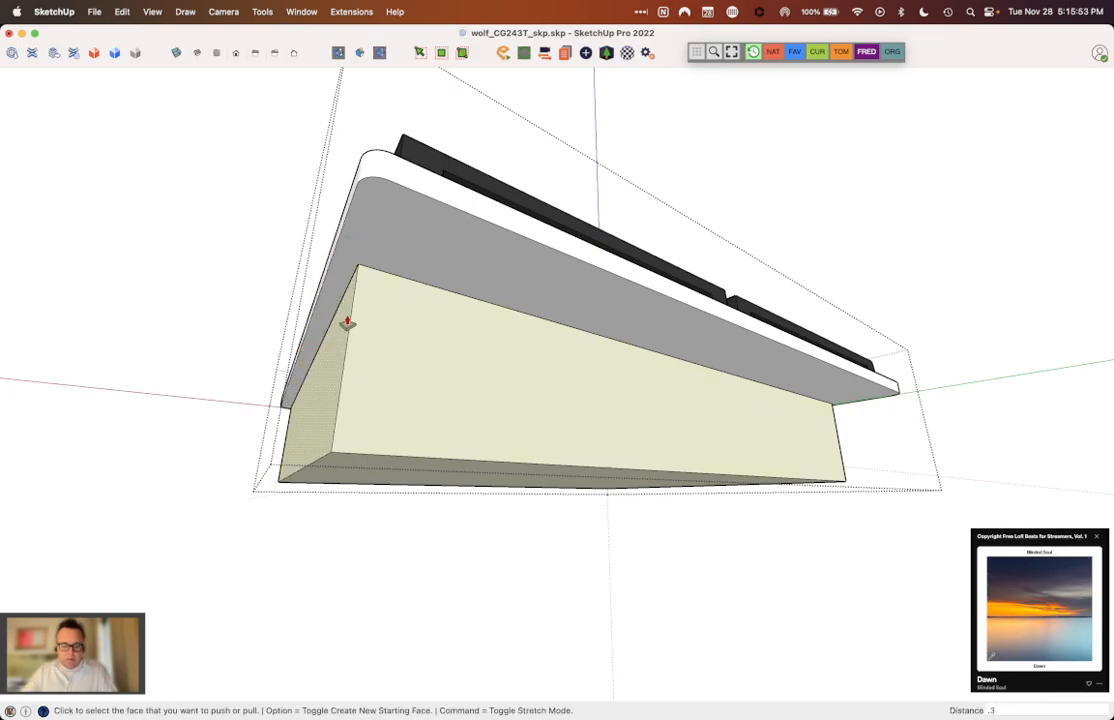
left_click(347, 322)
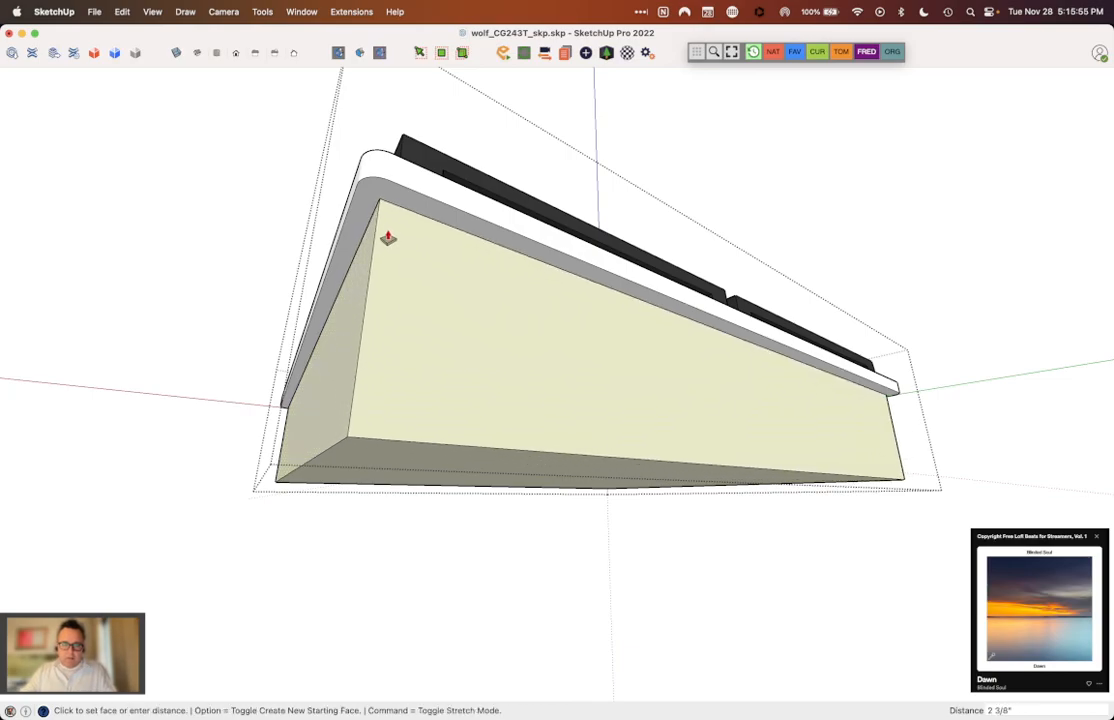
left_click(405, 236)
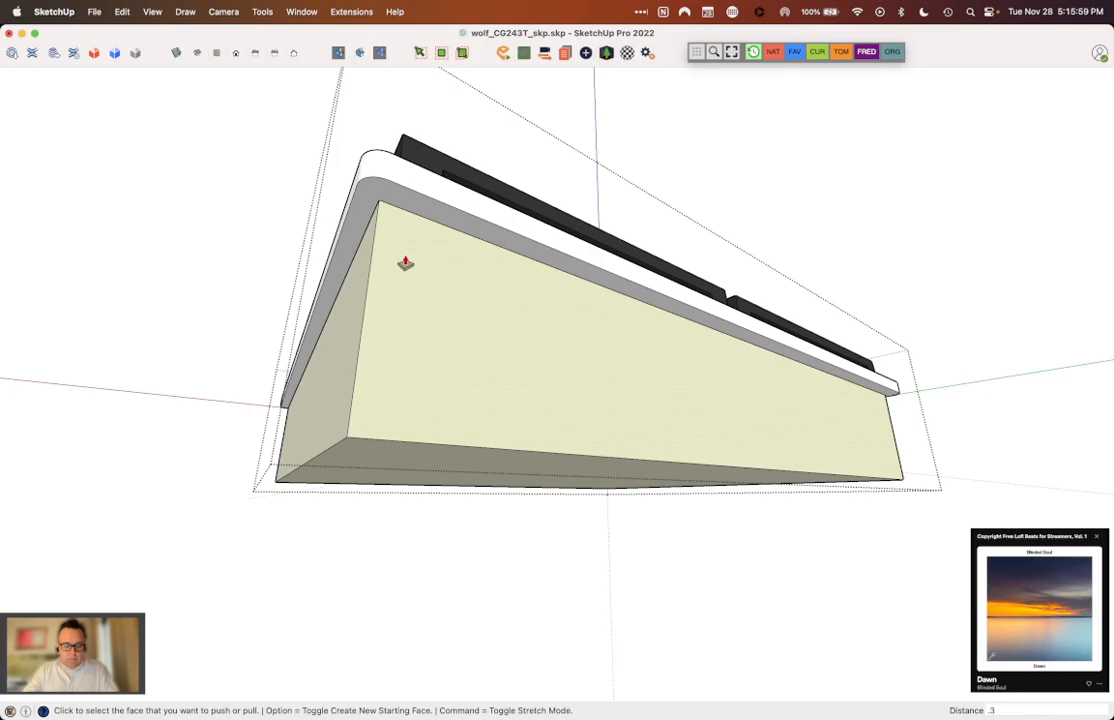
key("Return")
Step: Paint all faces of the base box with the Steel colour
key("space")
triple_click(405, 260)
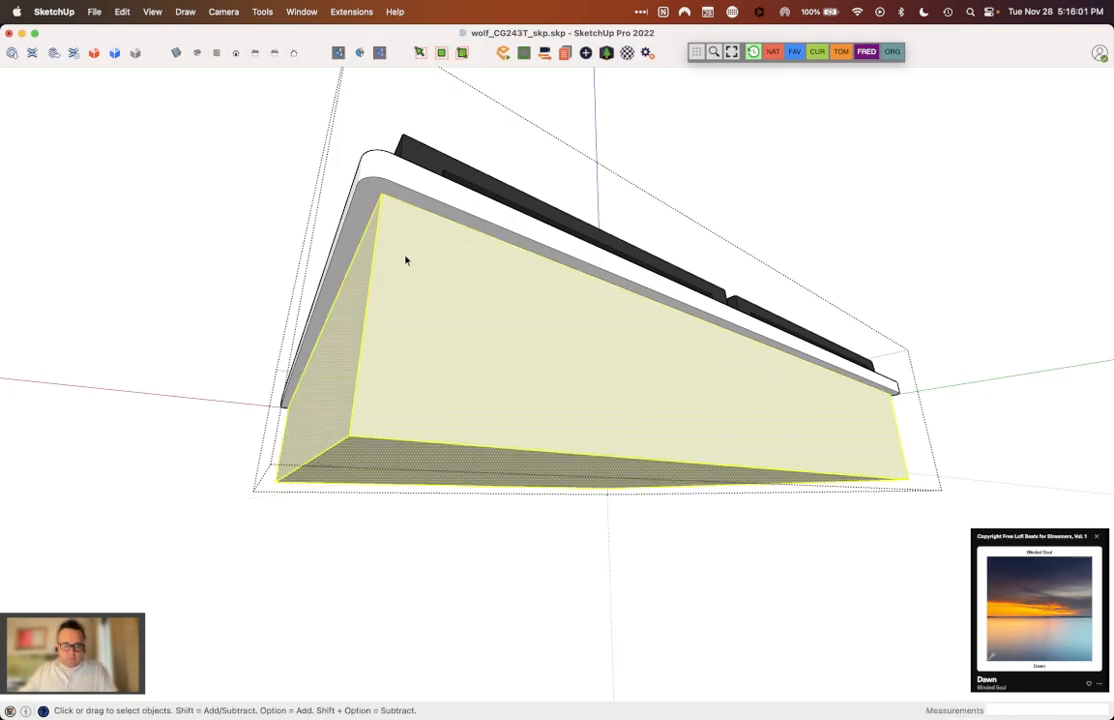
key("b")
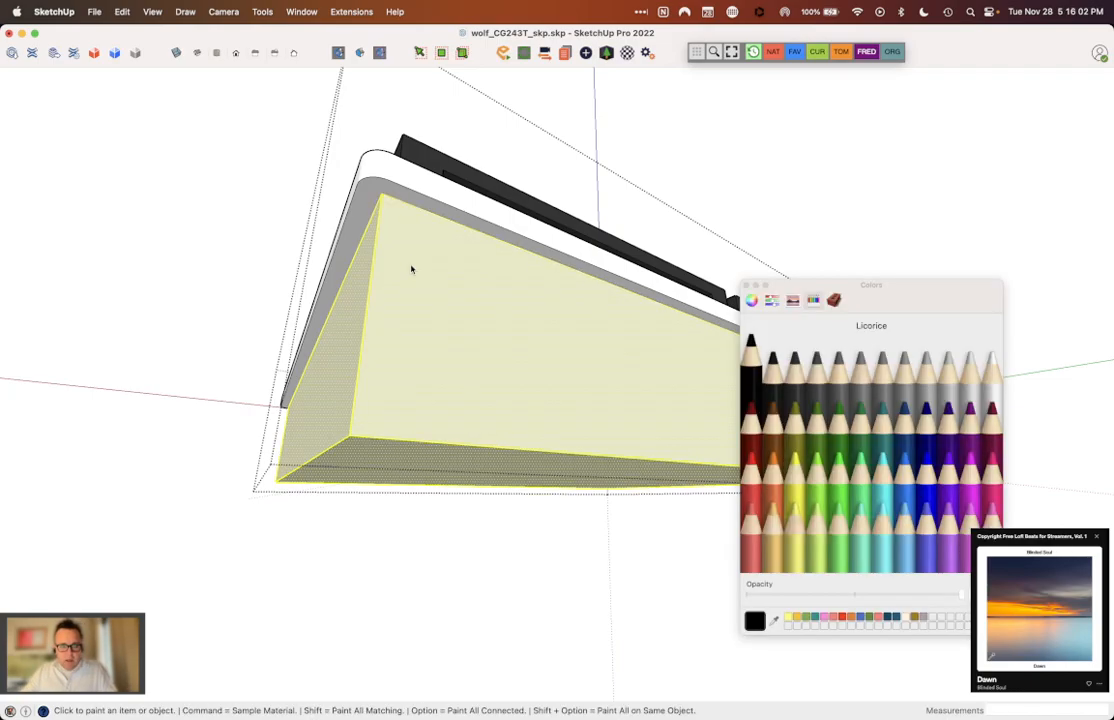
left_click(828, 392)
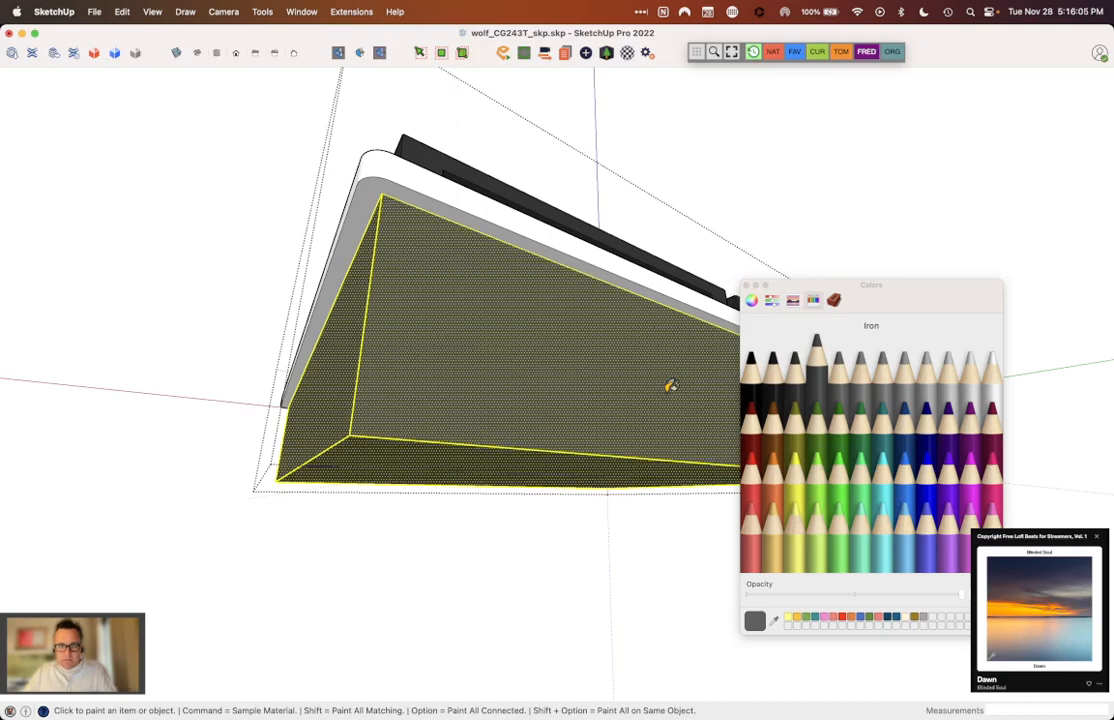
left_click(838, 362)
left_click(545, 372)
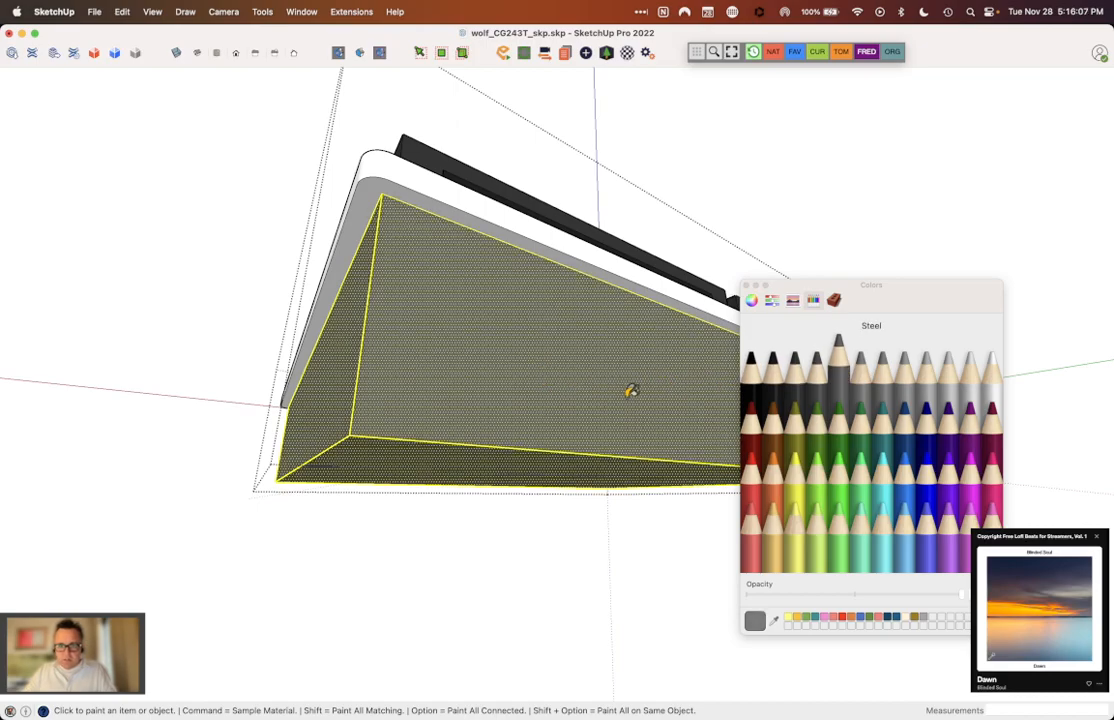
key("space")
left_click(788, 253)
Step: Make the Steel-coloured base box a group inside the Body, close the colour picker and exit the Body group
middle_click_drag(647, 282, 562, 351)
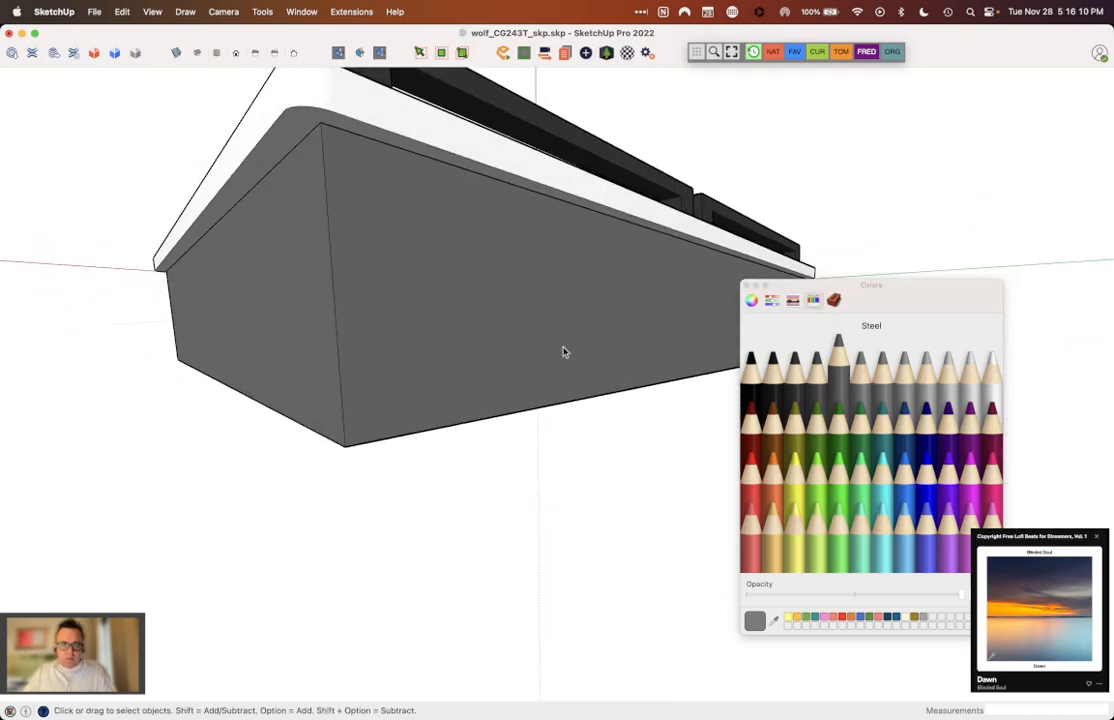
double_click(507, 318)
right_click(507, 316)
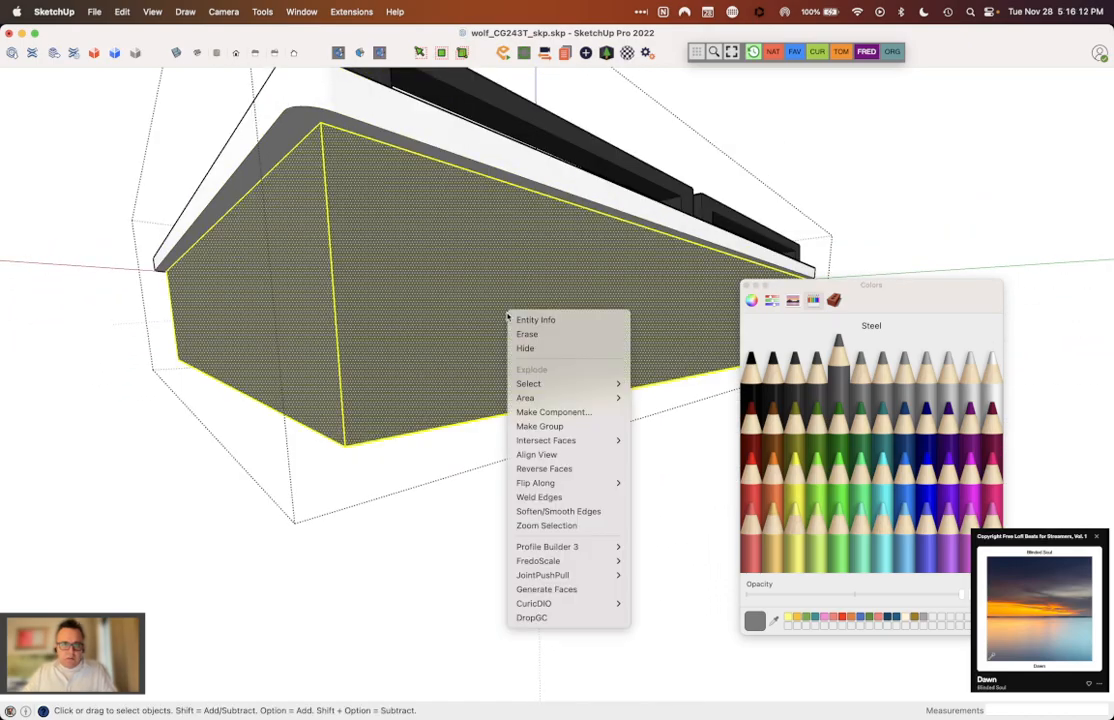
left_click(539, 426)
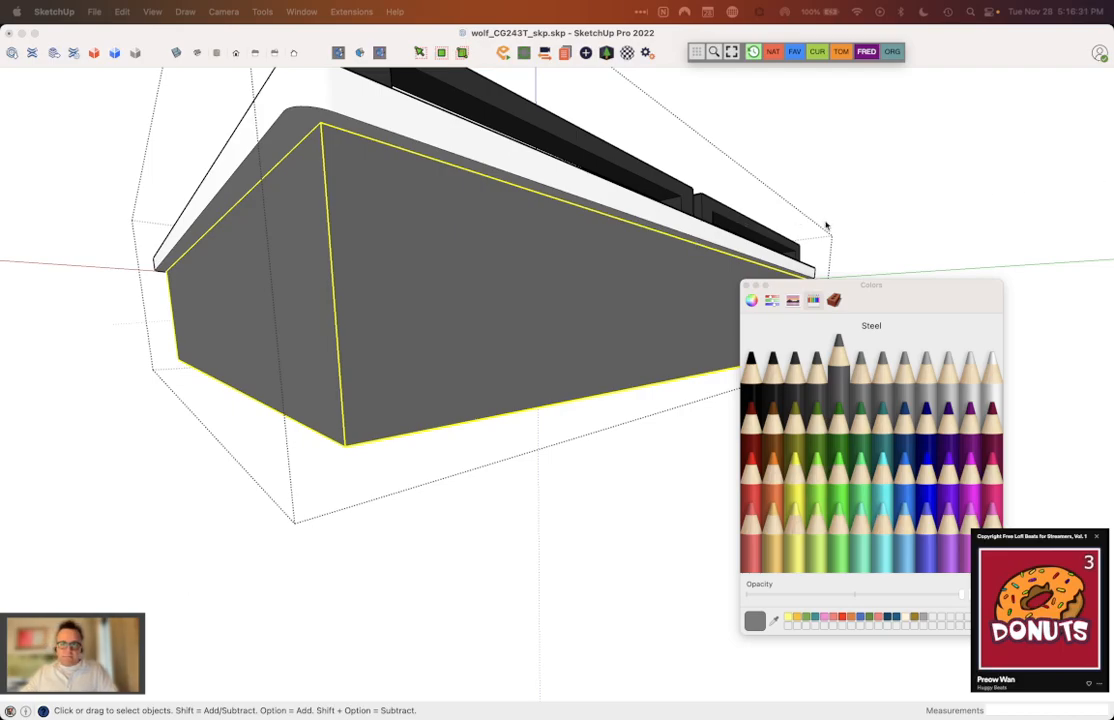
left_click(746, 286)
left_click(878, 257)
middle_click_drag(722, 260, 602, 234)
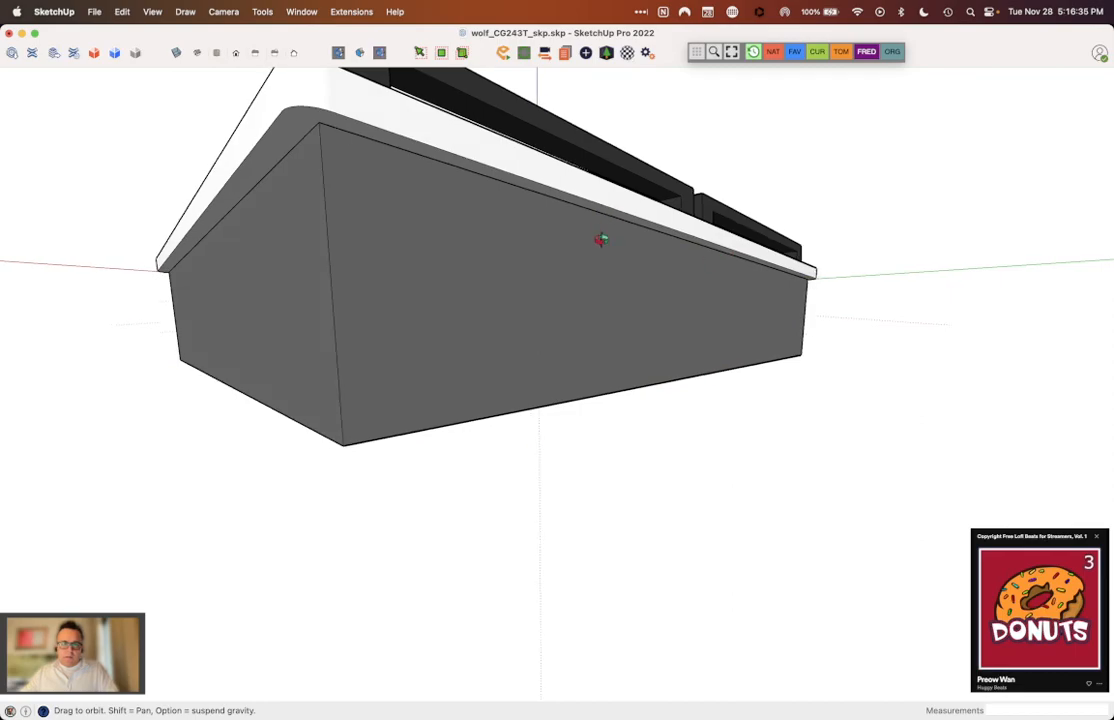
left_click(577, 196)
middle_click_drag(500, 167, 650, 362)
middle_click_drag(293, 231, 826, 301)
middle_click_drag(126, 155, 400, 447)
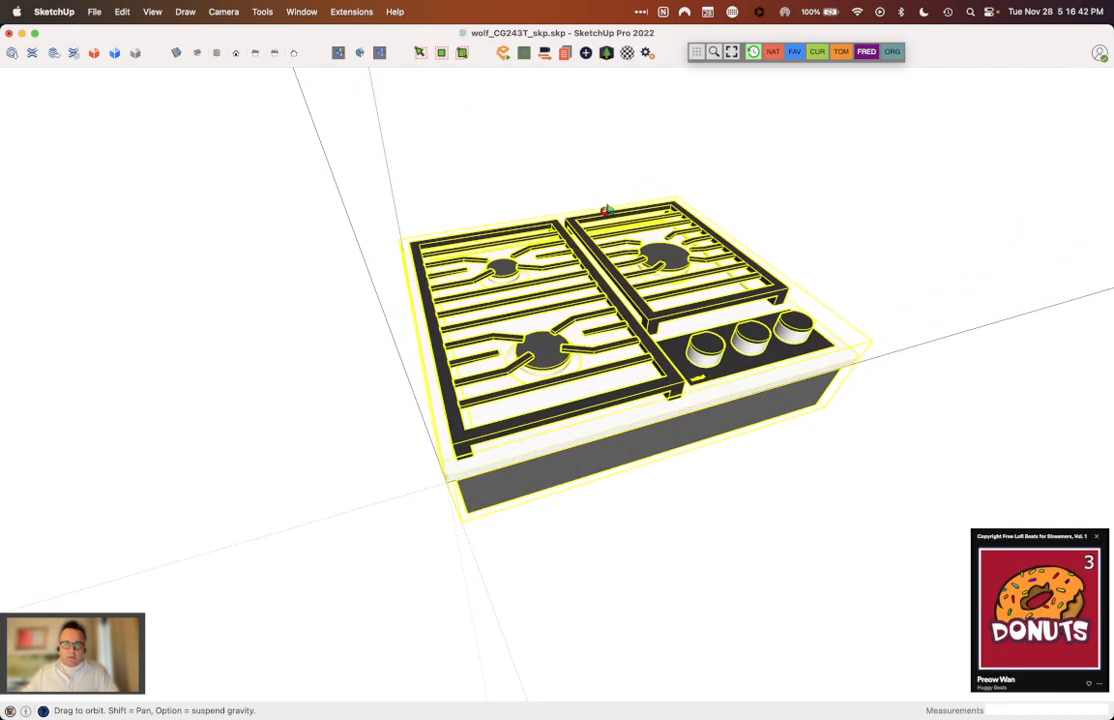
left_click(185, 12)
mouse_move(151, 14)
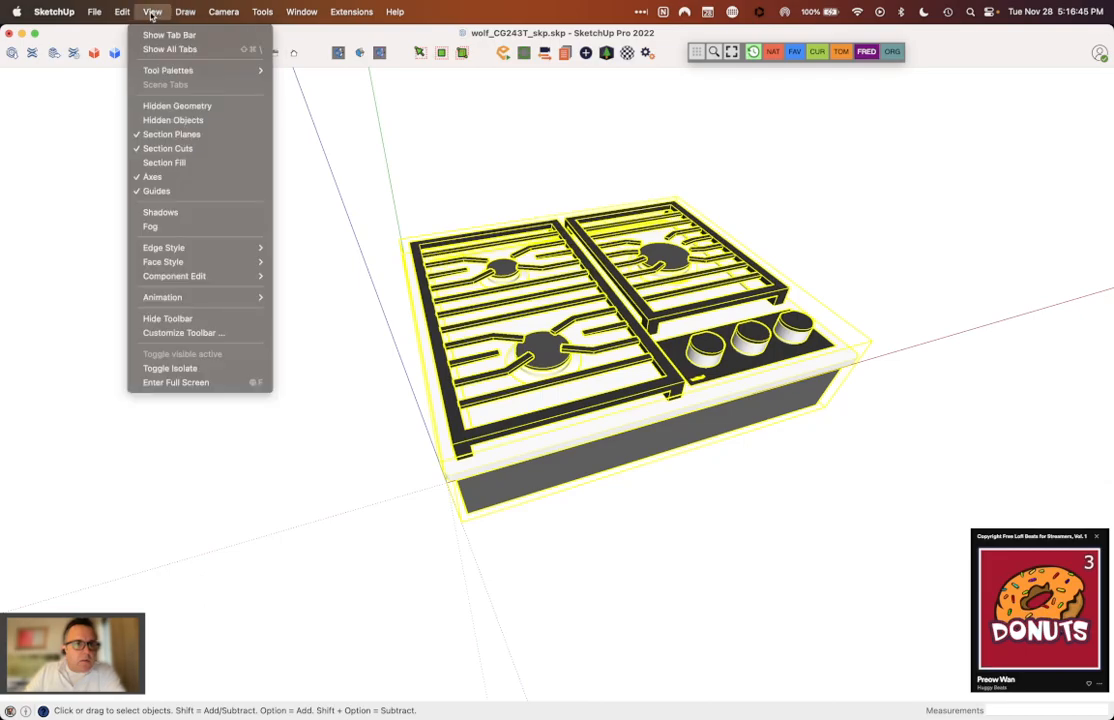
mouse_move(220, 12)
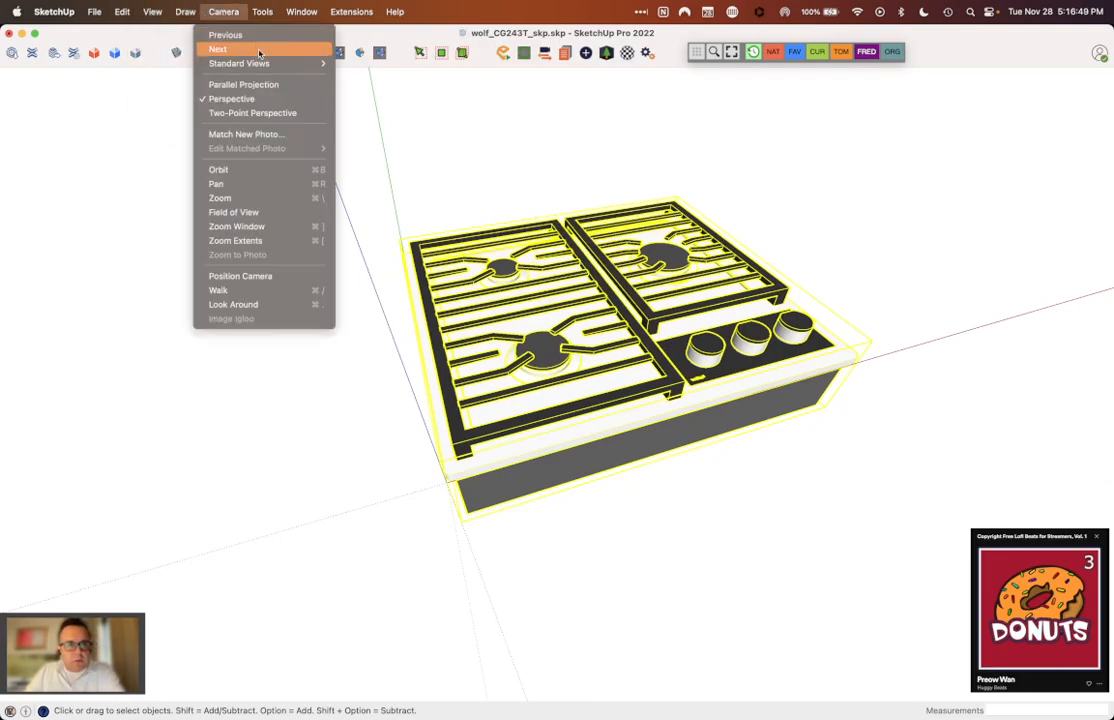
left_click(492, 197)
mouse_move(492, 197)
middle_mouse_down()
mouse_move(453, 154)
mouse_move(271, 86)
mouse_move(145, 60)
mouse_move(744, 280)
mouse_move(709, 293)
mouse_move(522, 288)
middle_mouse_up()
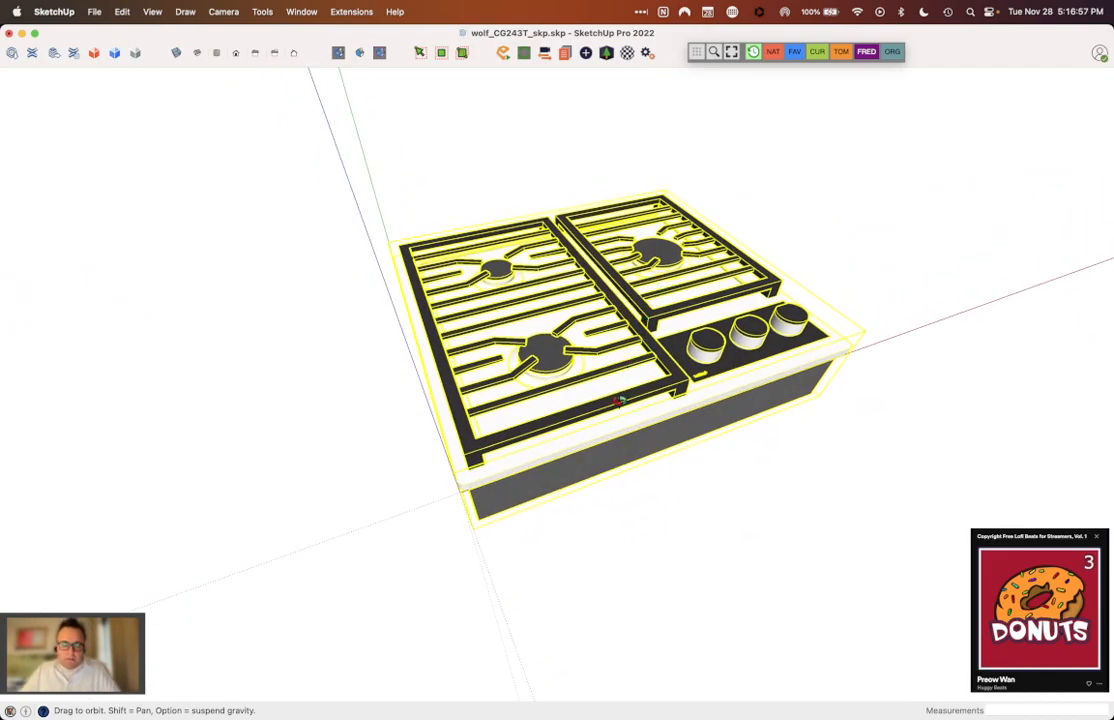
left_click(958, 176)
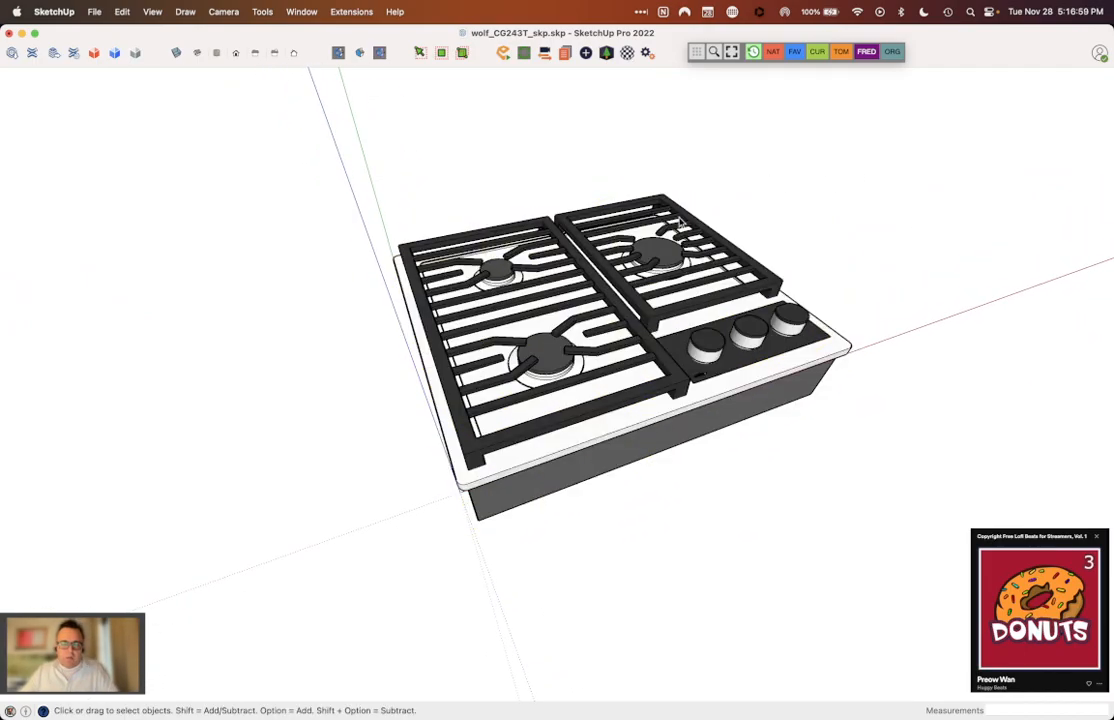
Step: Save the wolf_CG243T_skp.skp model with its new base box
left_click(94, 11)
left_click(100, 127)
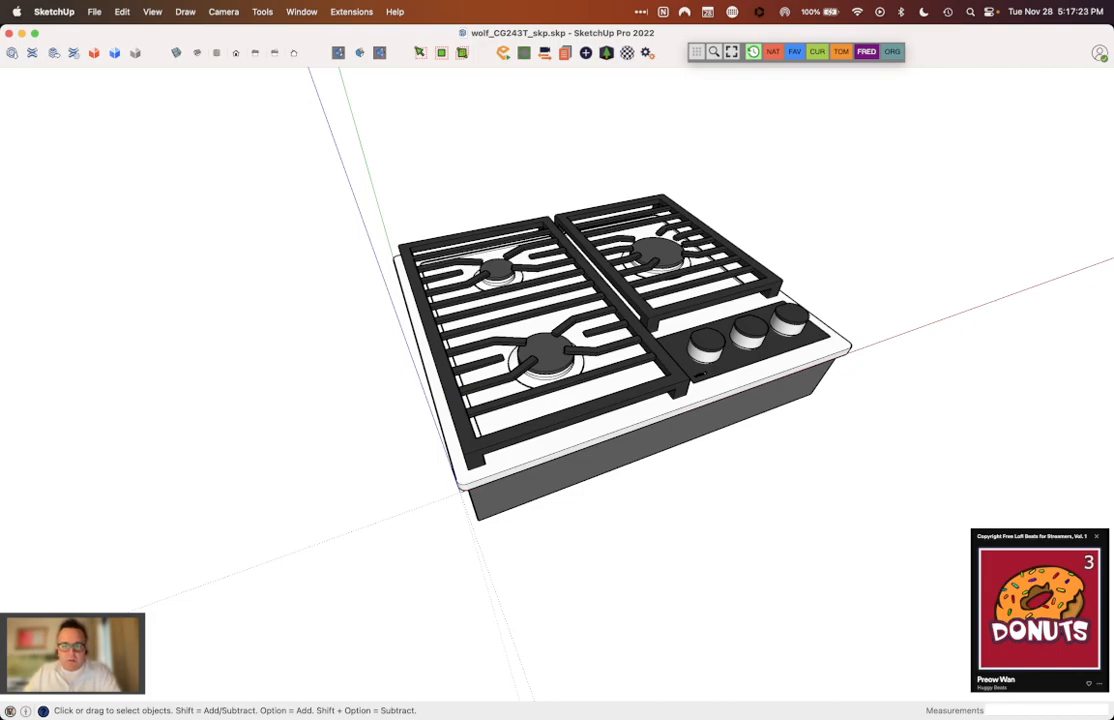
mouse_move(761, 713)
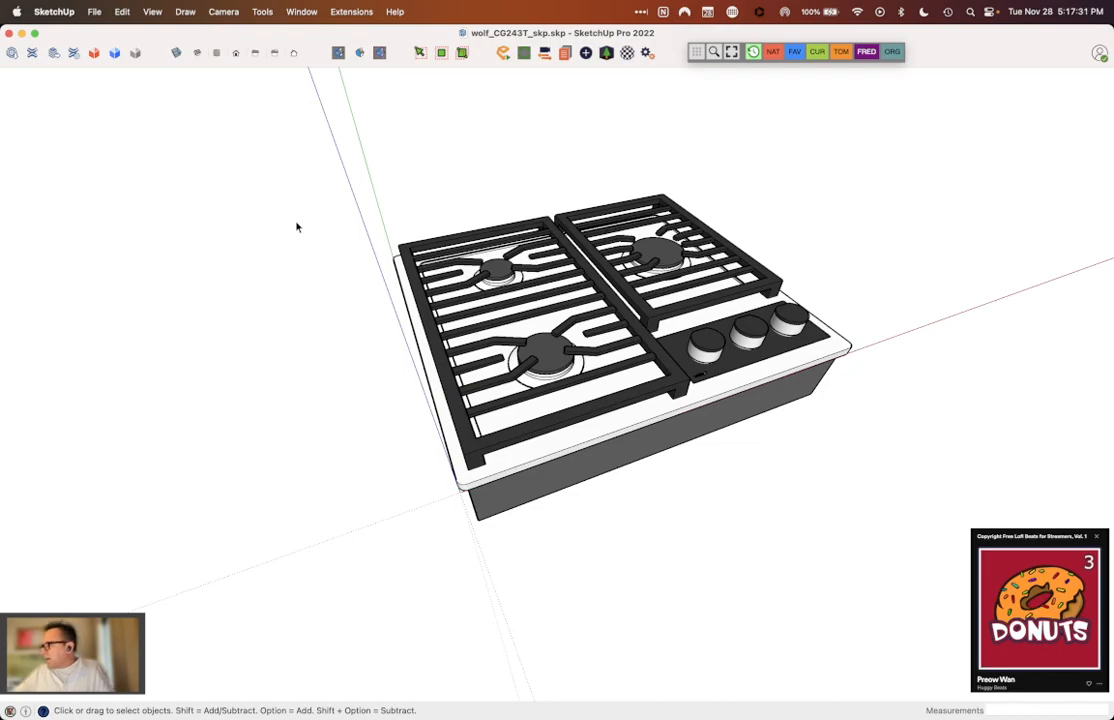
Step: Switch to the Stand Alone Island - 8.22.2023 model and delete the old gas cooktop from the island countertop
key("super+grave")
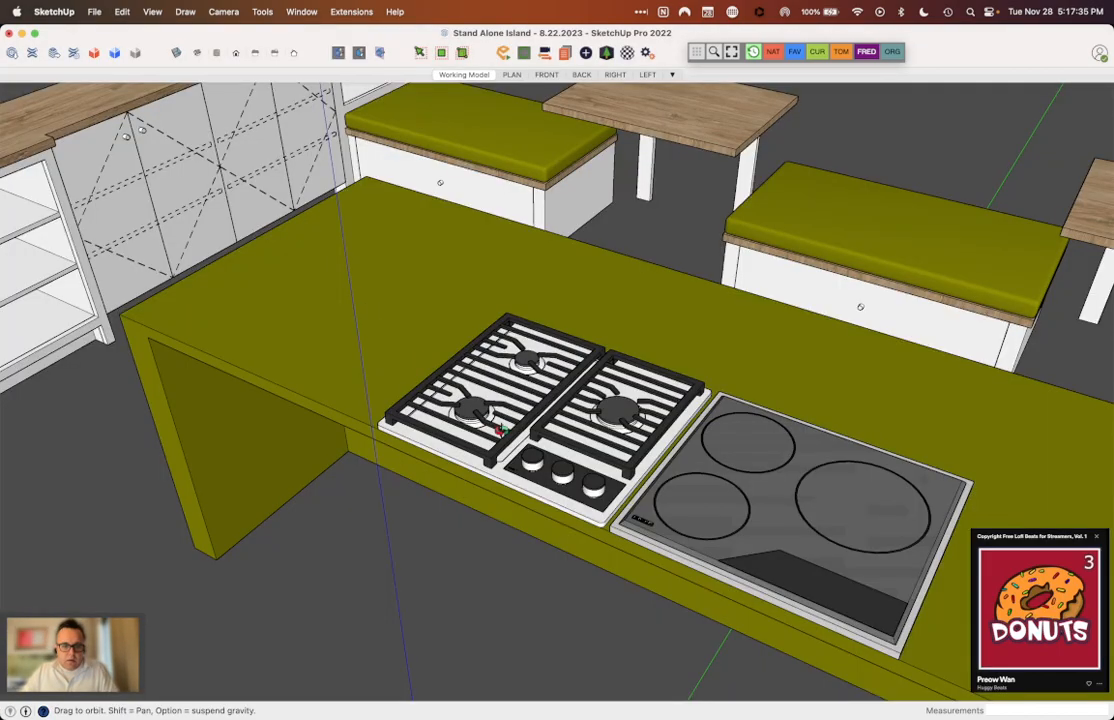
key("space")
left_click(495, 433)
key("Delete")
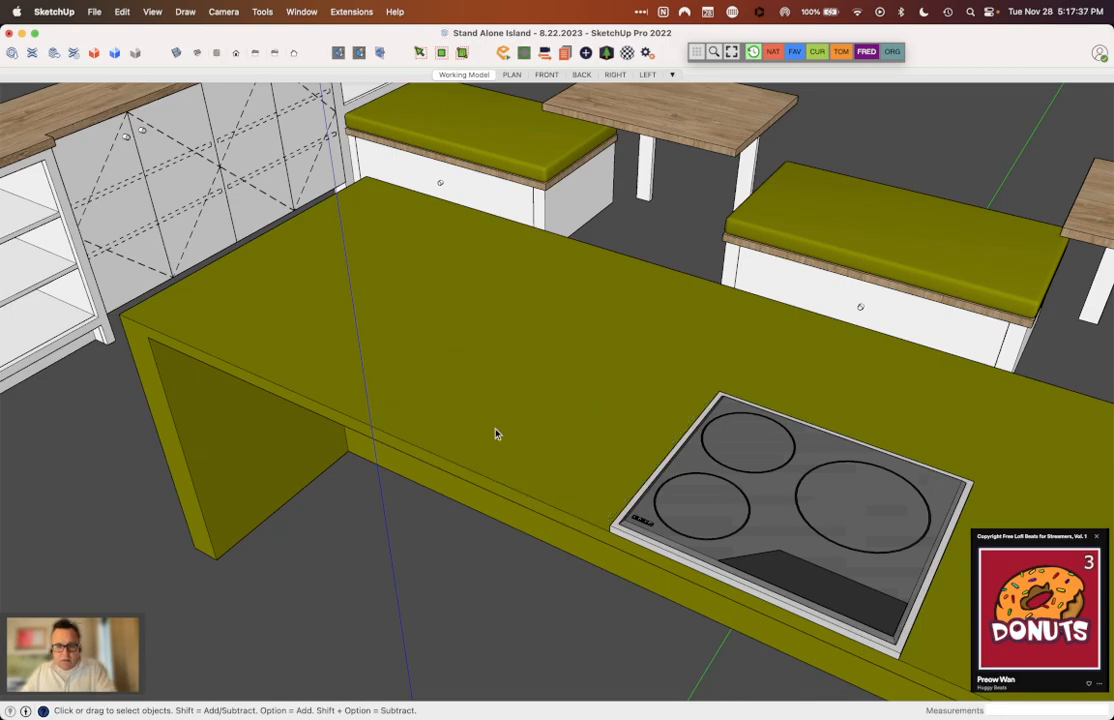
Step: Save the wolf_CI243TF-S_skp.skp induction cooktop model and save wolf_CG243T_skp.skp again
key("super+grave")
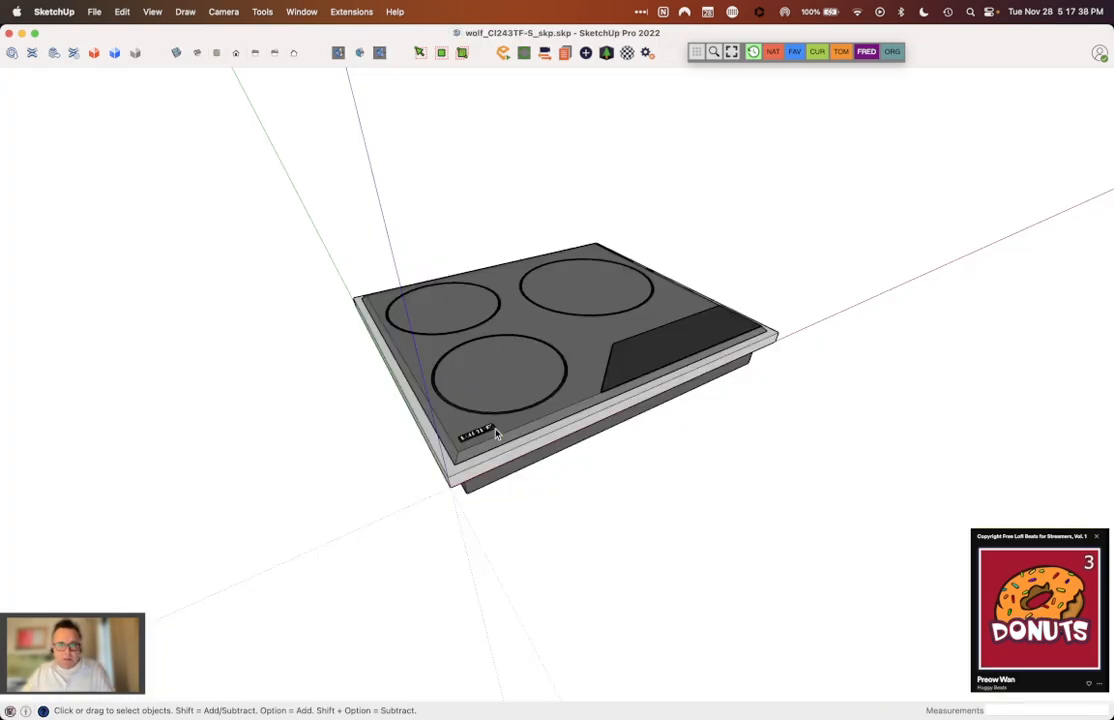
left_click(92, 11)
left_click(108, 130)
key("super+grave")
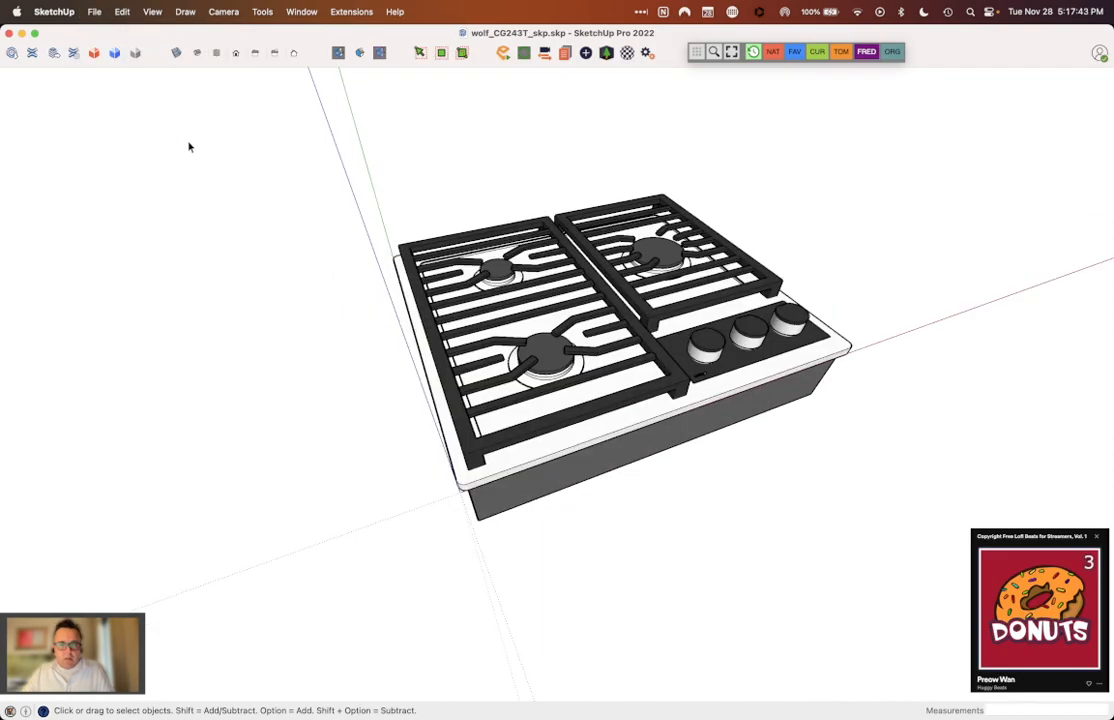
left_click(95, 12)
left_click(110, 126)
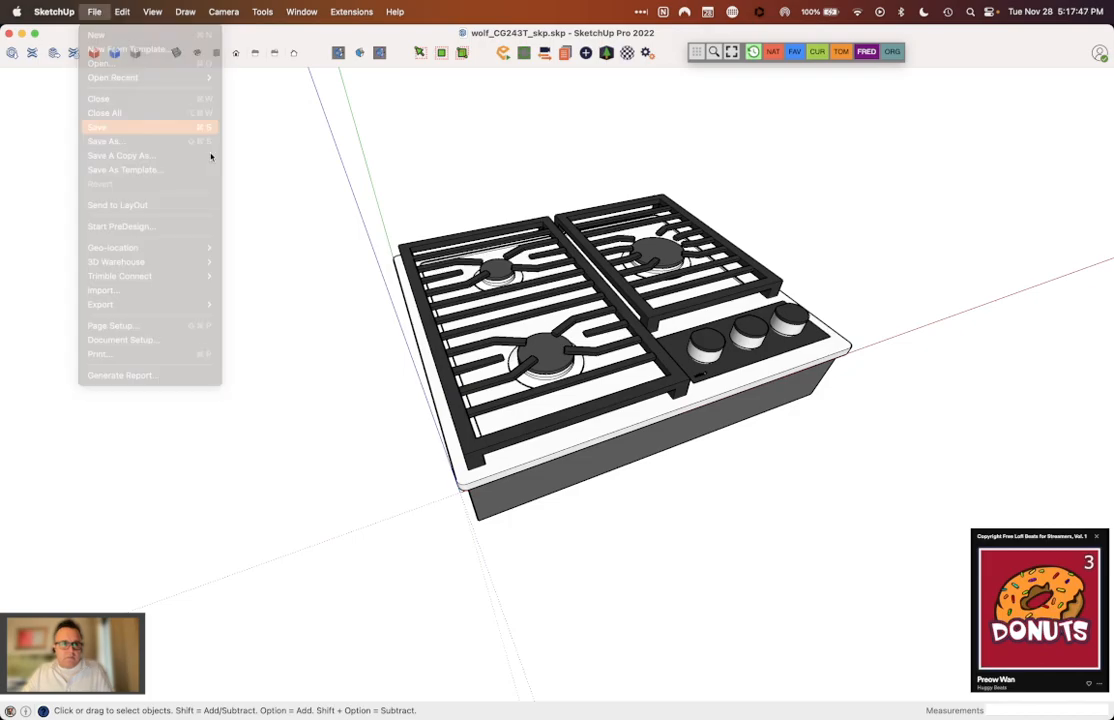
Step: Import wolf_CG243T_skp.skp into the Stand Alone Island model, reloading the existing component definition, and place it in the model
key("super+grave")
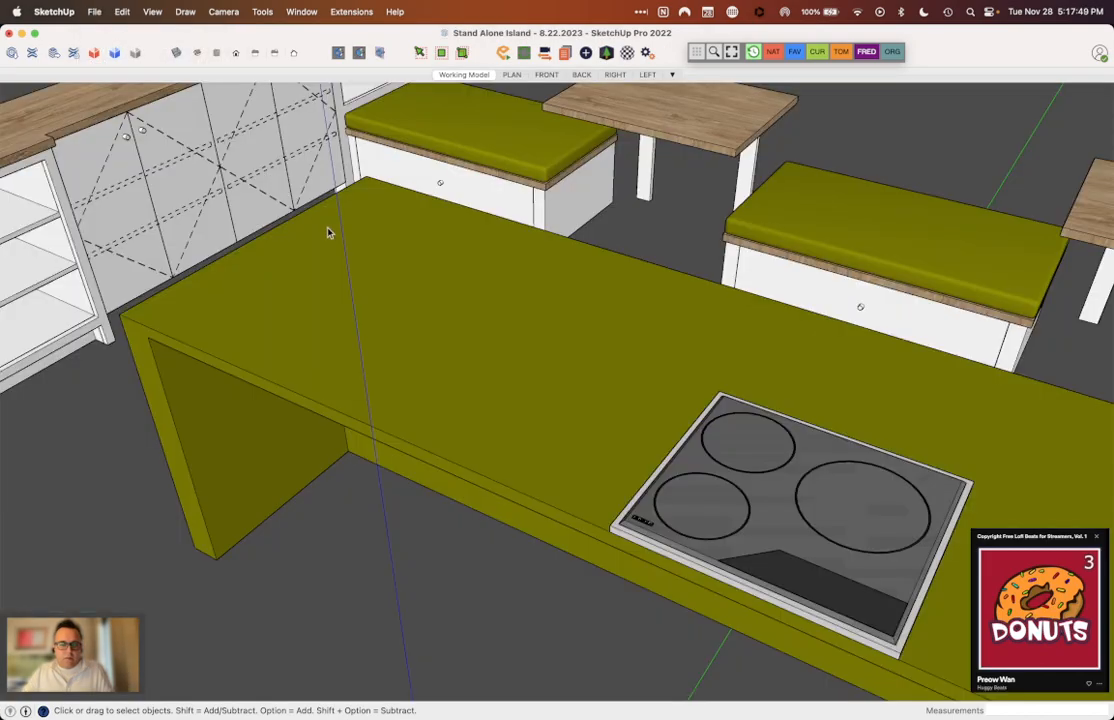
left_click(94, 12)
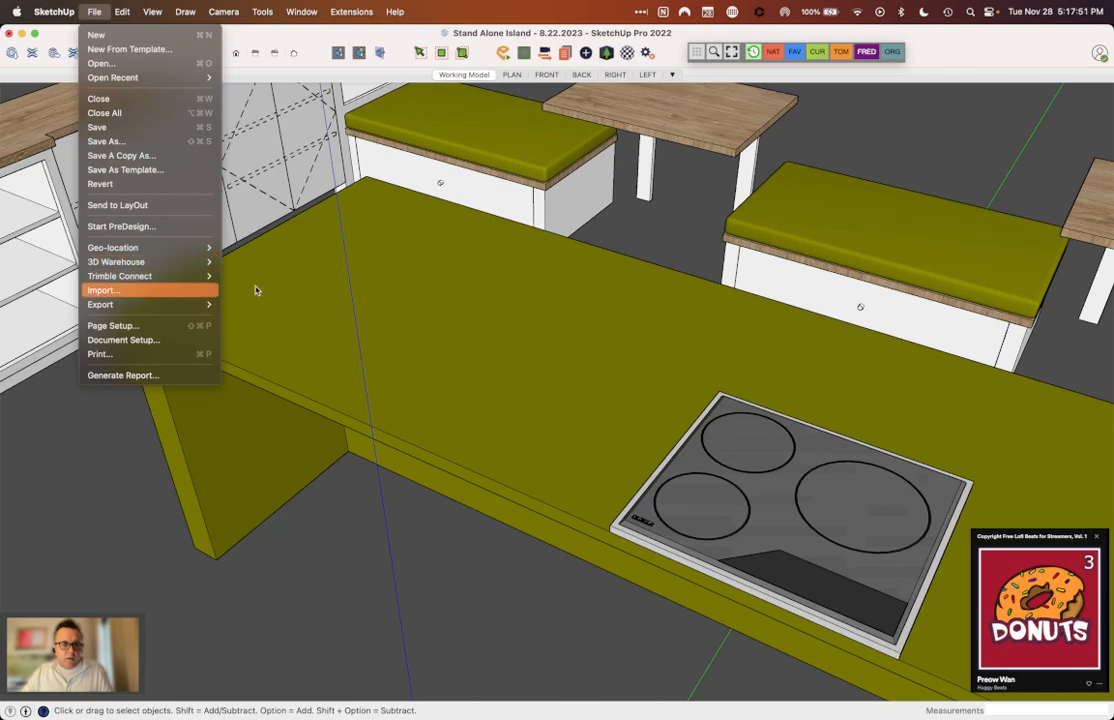
left_click(585, 368)
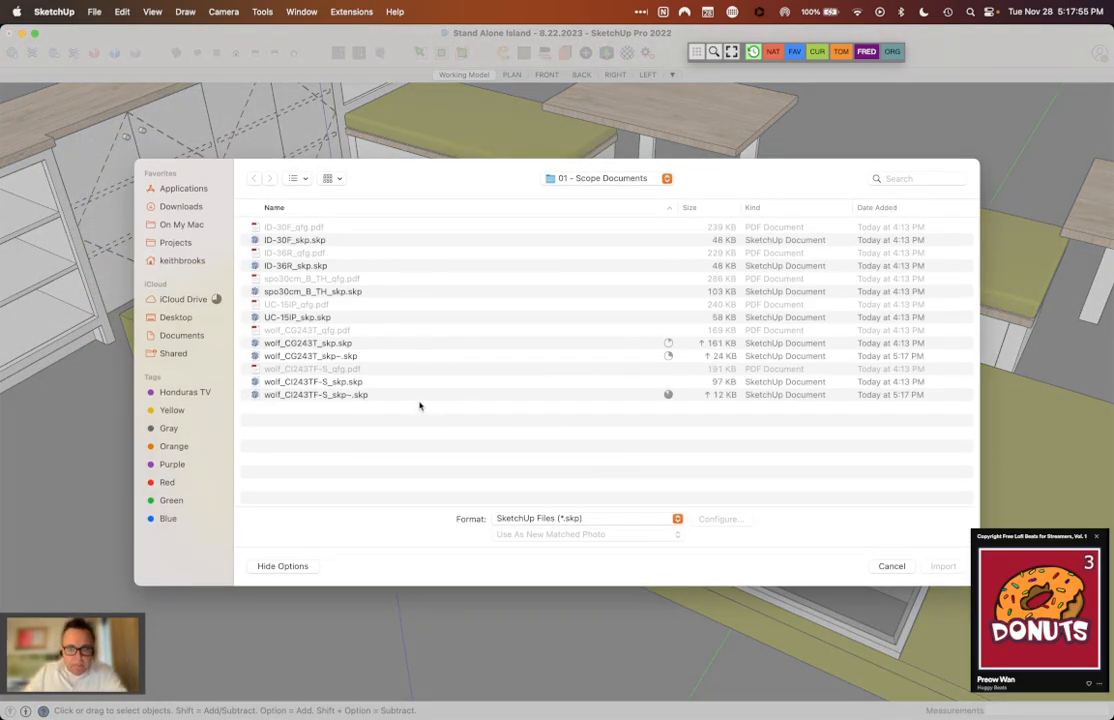
left_click(344, 343)
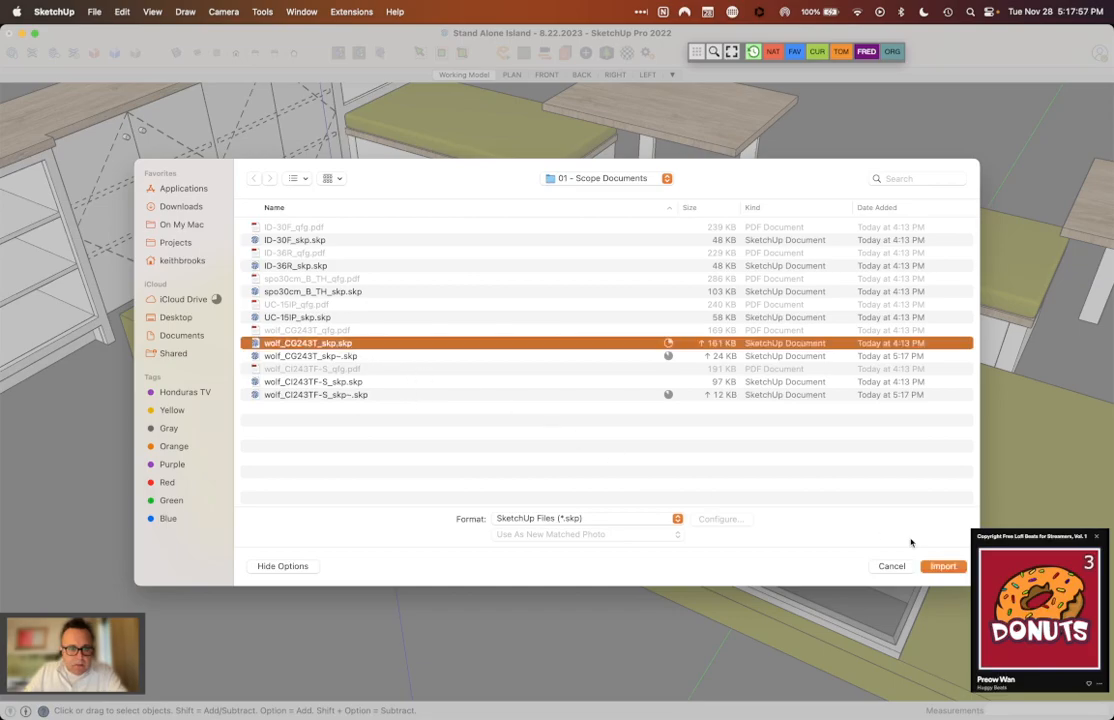
left_click(942, 566)
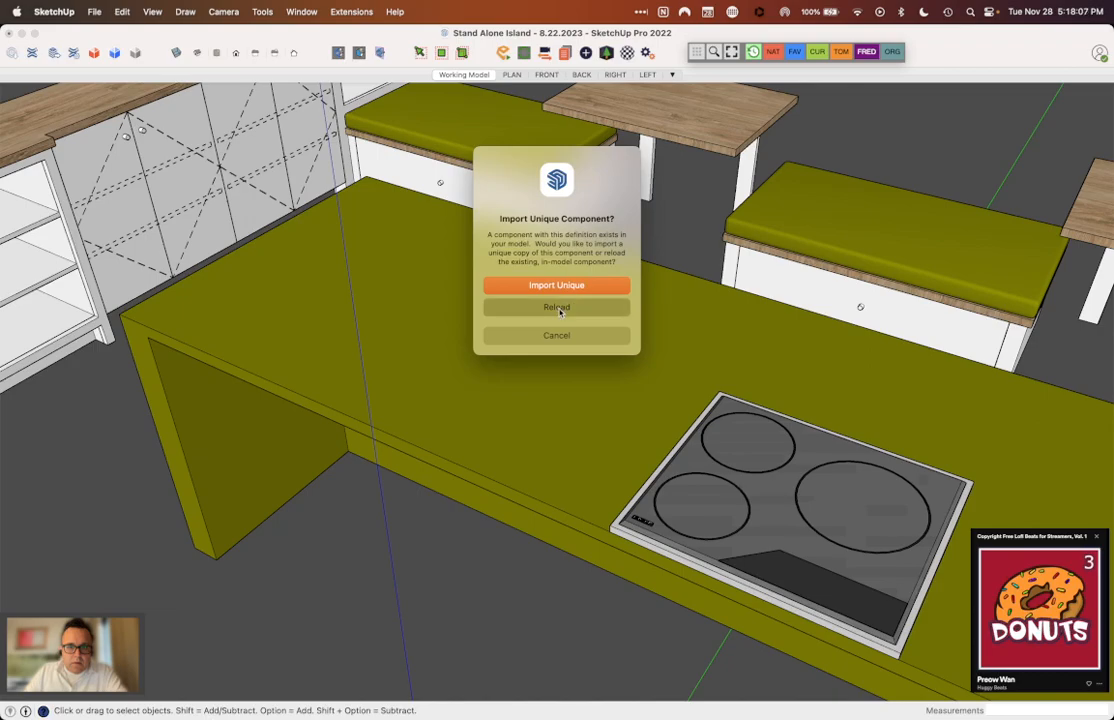
left_click(557, 308)
left_click(690, 262)
Step: Move the reloaded gas cooktop across the aisle toward the island that holds the induction cooktop
middle_click_drag(694, 261, 455, 329)
scroll(688, 428, "up", 5)
left_click(692, 425)
key("m")
left_click(692, 425)
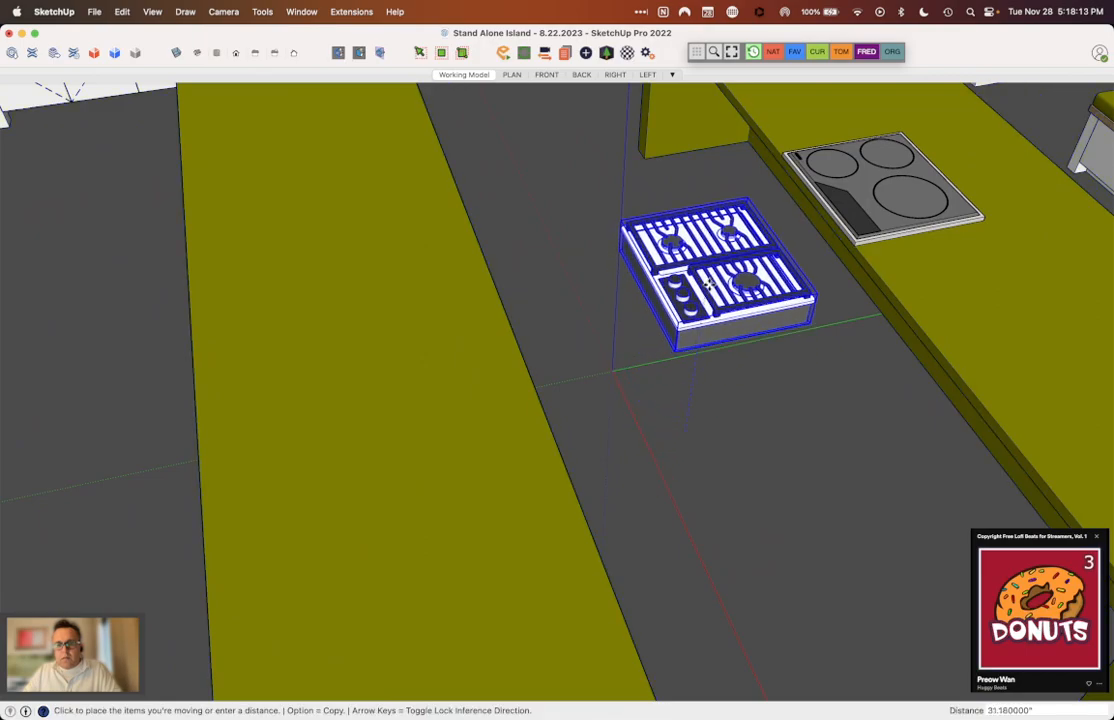
scroll(720, 200, "down", 3)
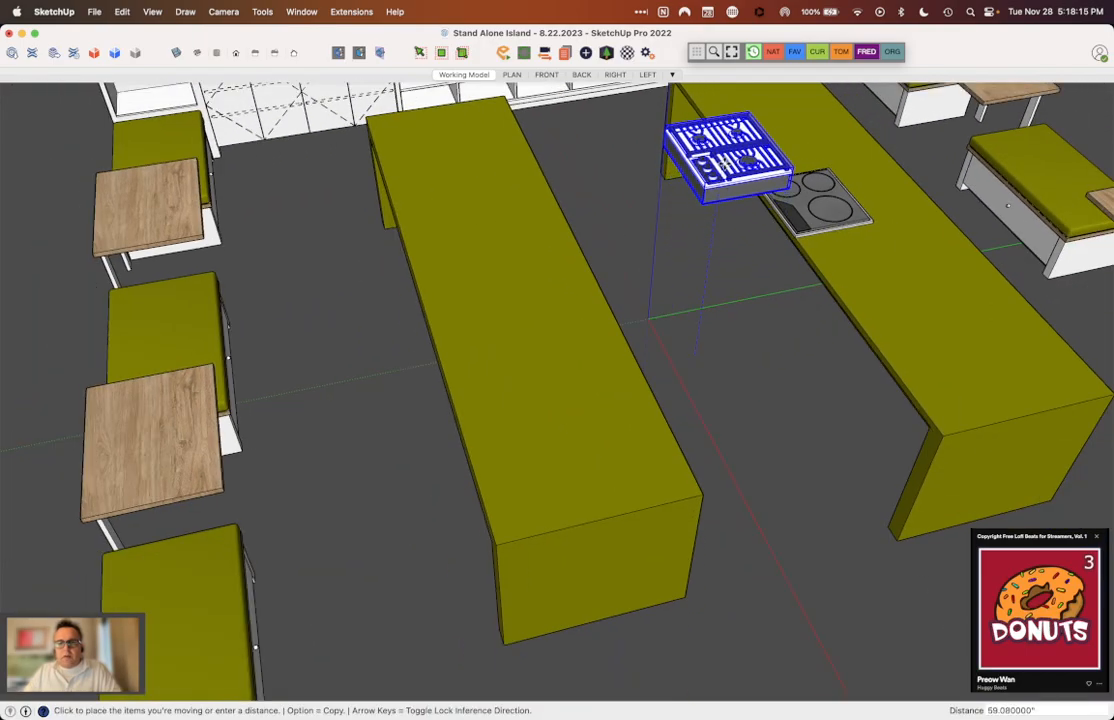
left_click(735, 176)
scroll(740, 195, "up", 5)
left_click(770, 224)
left_click(772, 224)
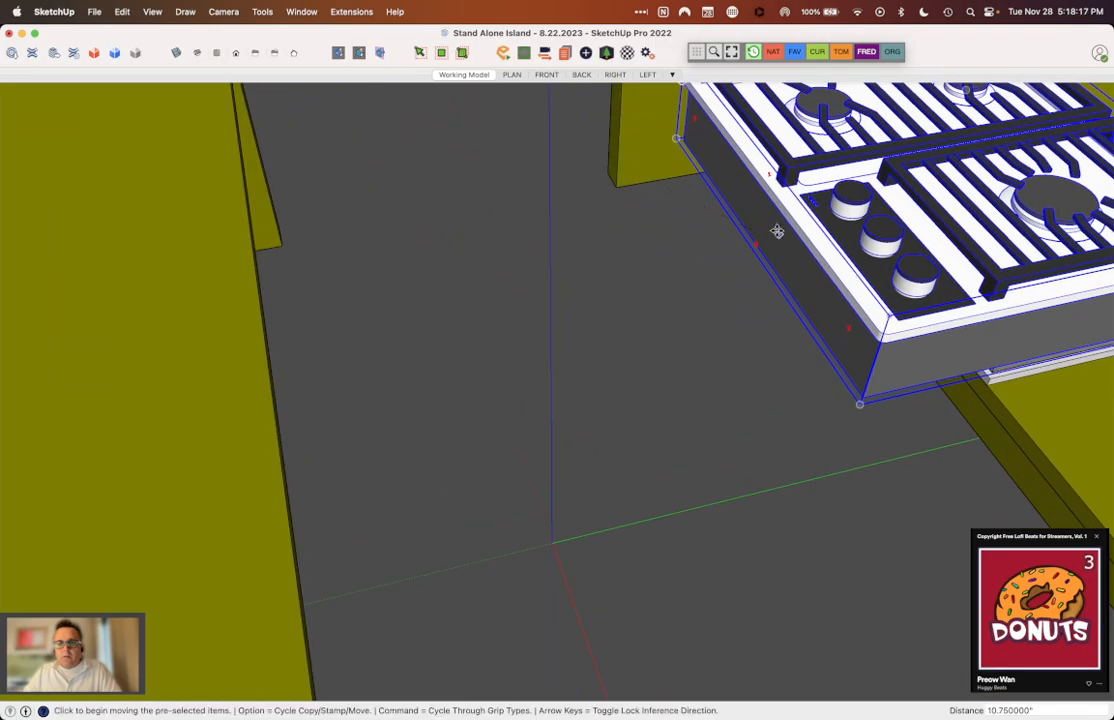
Step: Move the gas cooktop about 16" over the island on the control-panel side of the induction cooktop
scroll(778, 231, "down", 5)
middle_click_drag(778, 231, 914, 286)
scroll(721, 149, "up", 6)
middle_click_drag(735, 152, 922, 168)
scroll(808, 236, "down", 3)
middle_click_drag(808, 236, 850, 199)
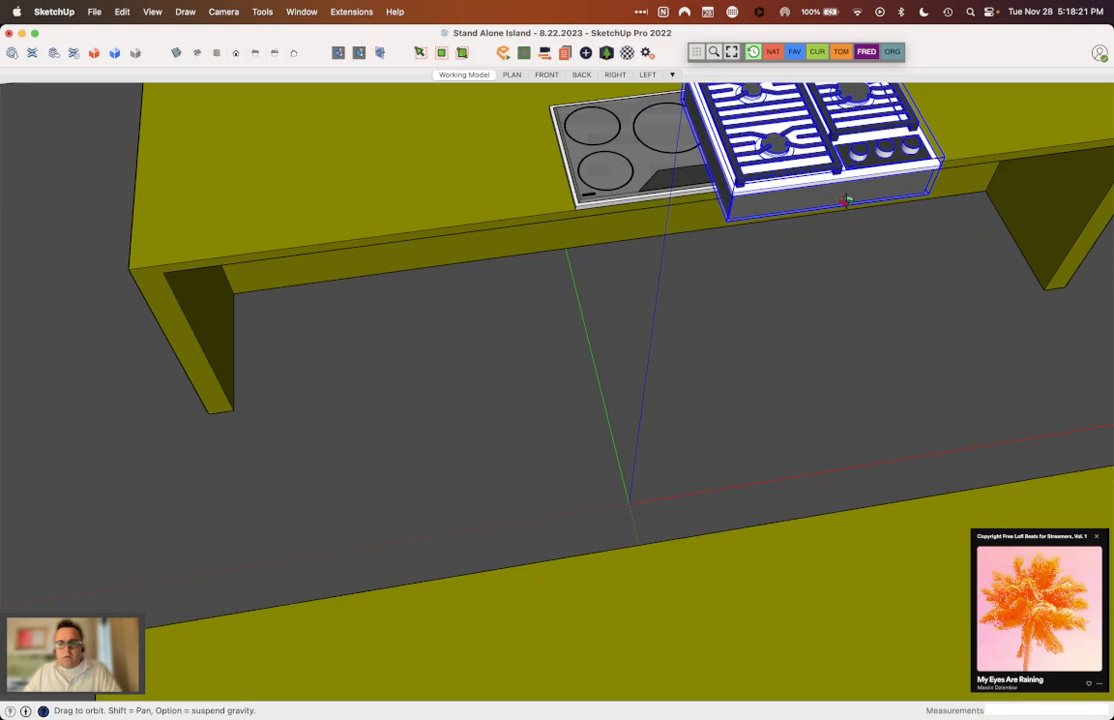
scroll(798, 191, "up", 2)
key("m")
left_click(838, 174)
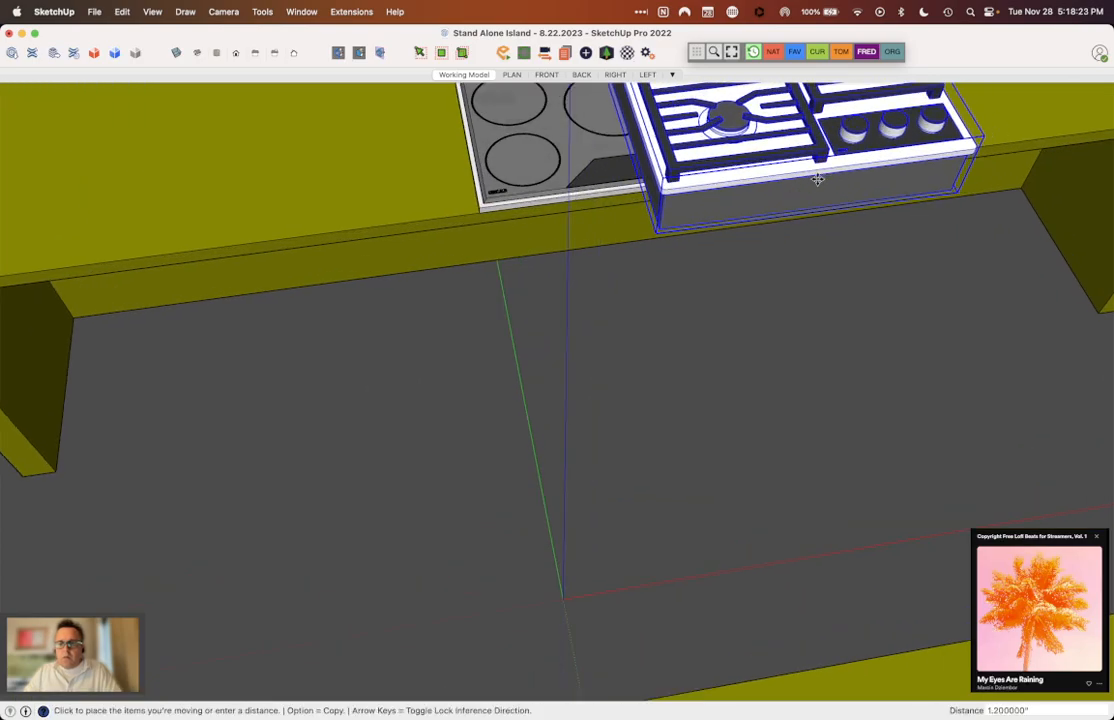
scroll(343, 204, "up", 3)
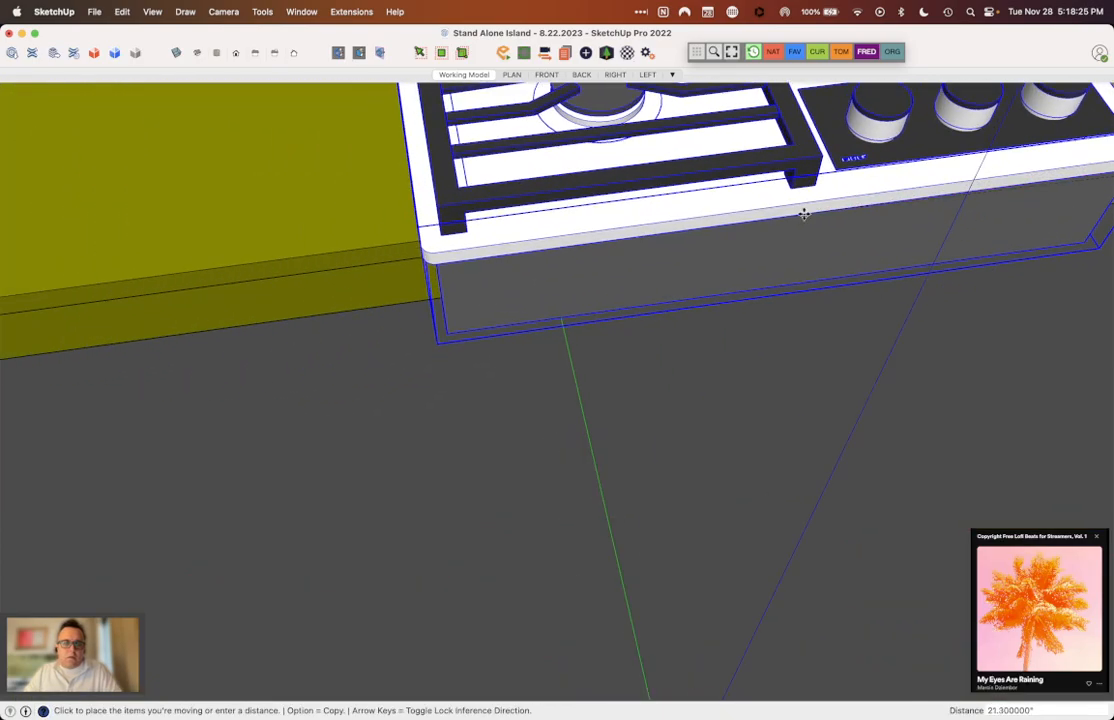
scroll(798, 206, "down", 5)
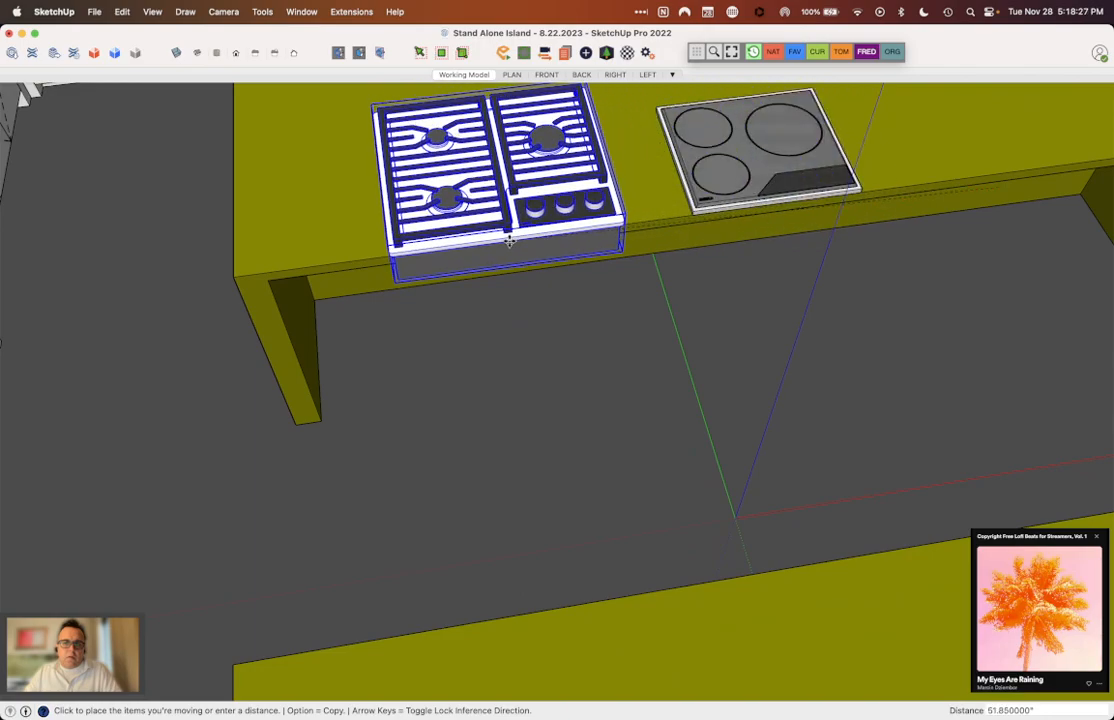
scroll(507, 180, "up", 4)
scroll(507, 180, "down", 5)
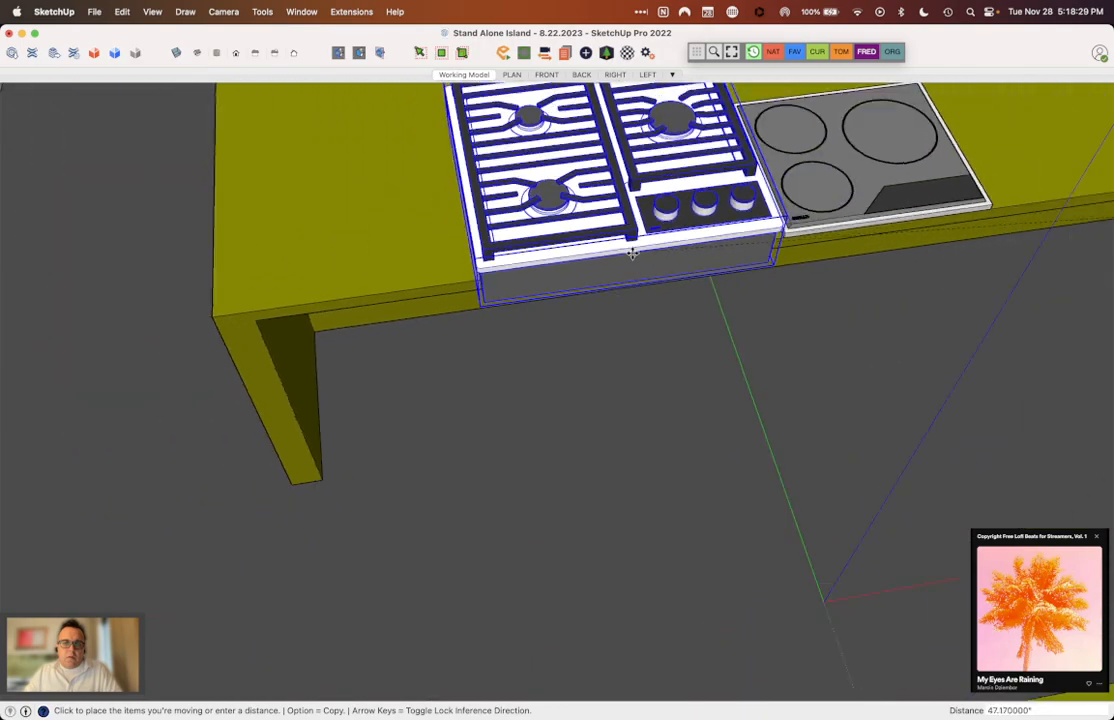
left_click(893, 178)
Step: Move the gas cooktop about 20" out over the island's front edge, next to the induction cooktop
scroll(890, 165, "up", 4)
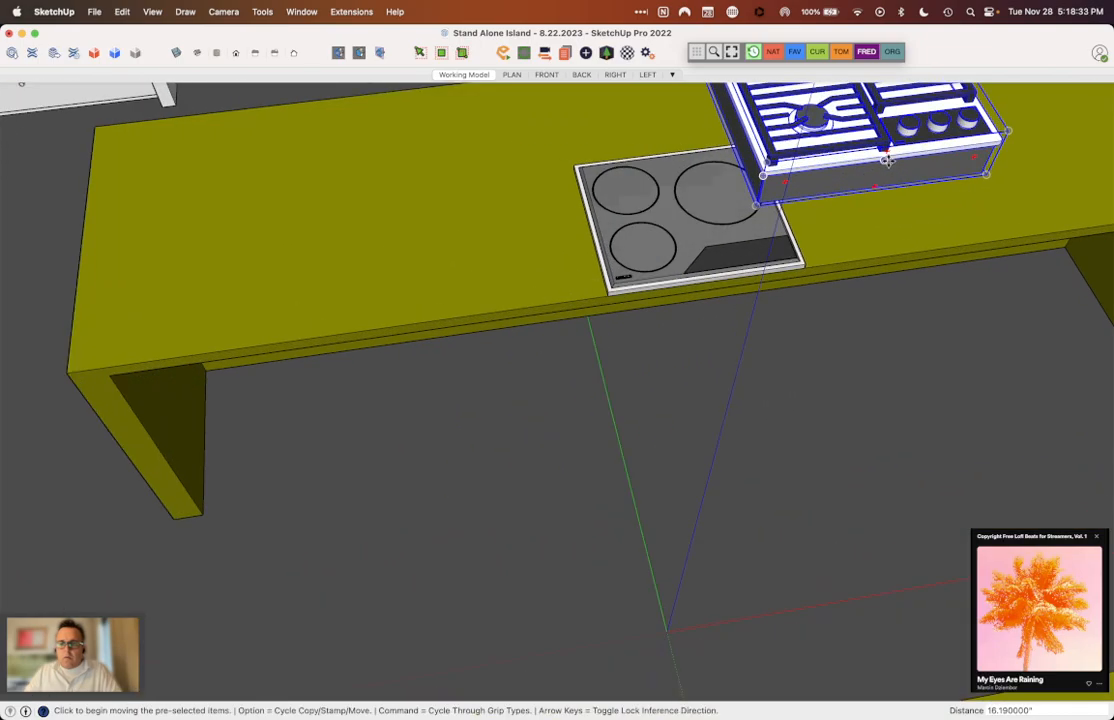
left_click(887, 160)
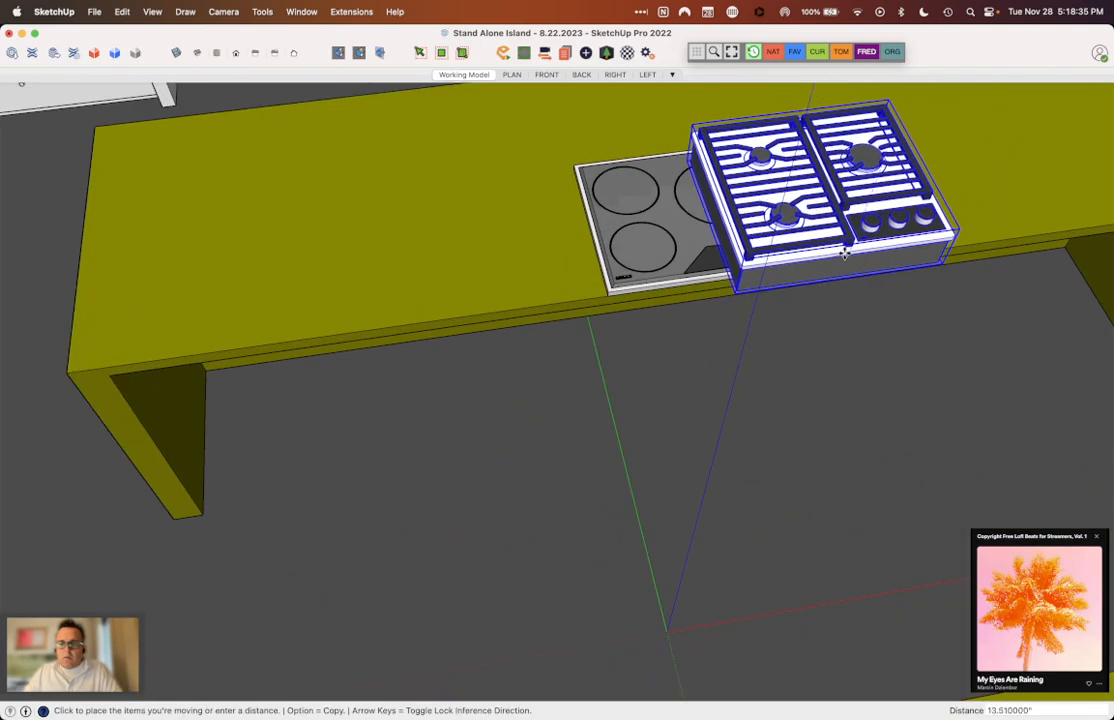
left_click(834, 294)
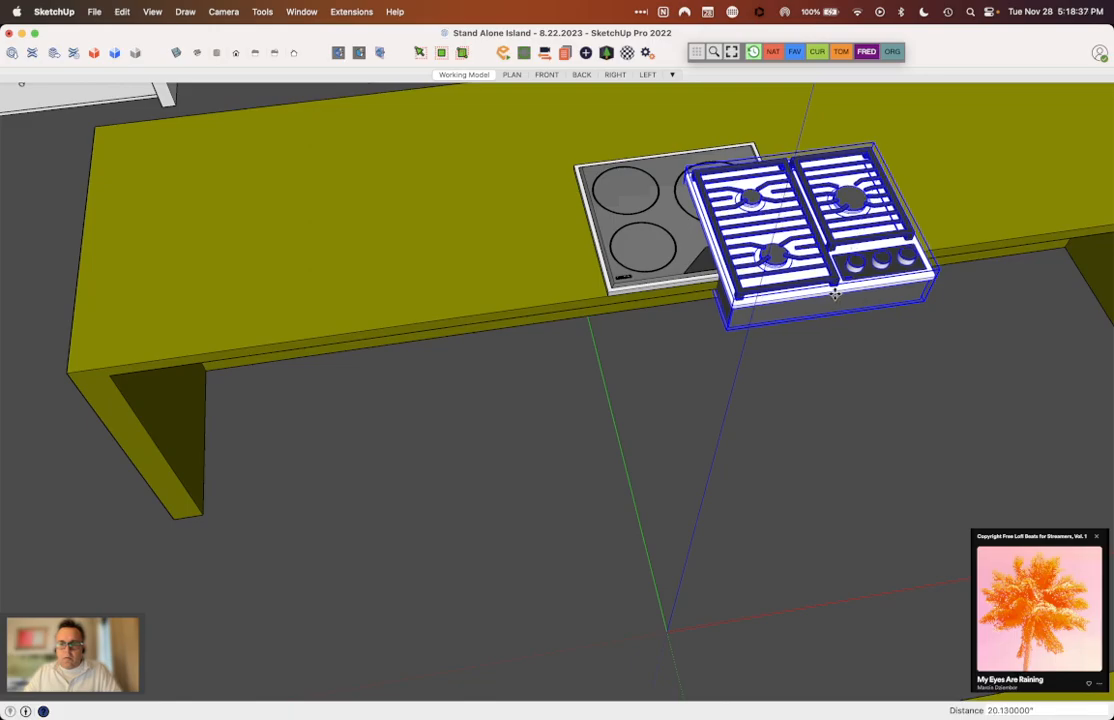
Step: Show hidden back edges and move the gas cooktop by its front corner about 39.8" onto the countertop's front edge on the induction cooktop's other side
middle_click_drag(1004, 149, 671, 109)
scroll(669, 254, "up", 4)
middle_click_drag(669, 254, 1035, 235)
middle_click_drag(655, 330, 590, 301)
scroll(696, 326, "up", 5)
middle_click_drag(699, 327, 811, 281)
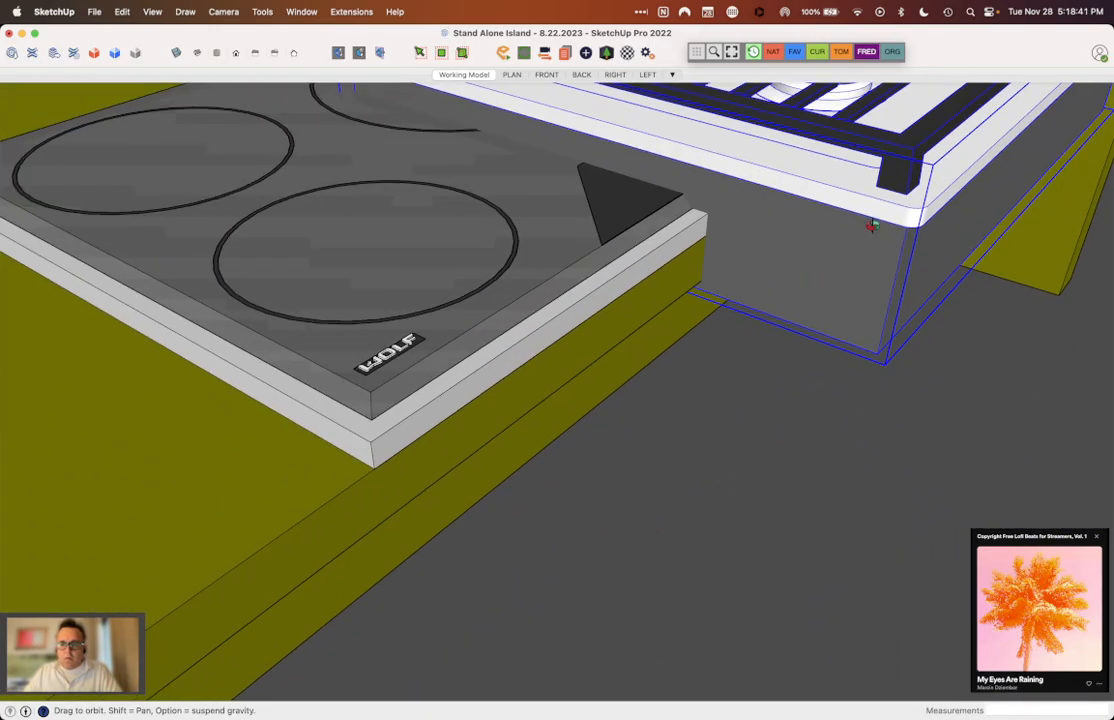
middle_click_drag(866, 226, 872, 214)
key("m")
left_click(930, 213)
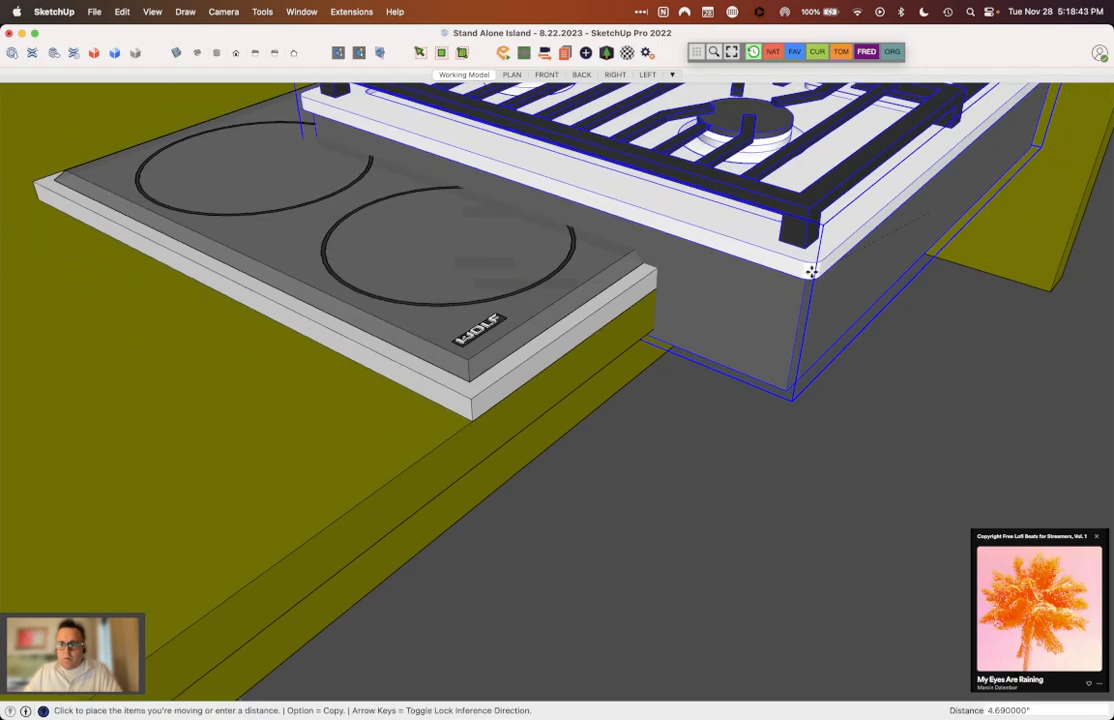
scroll(391, 500, "up", 3)
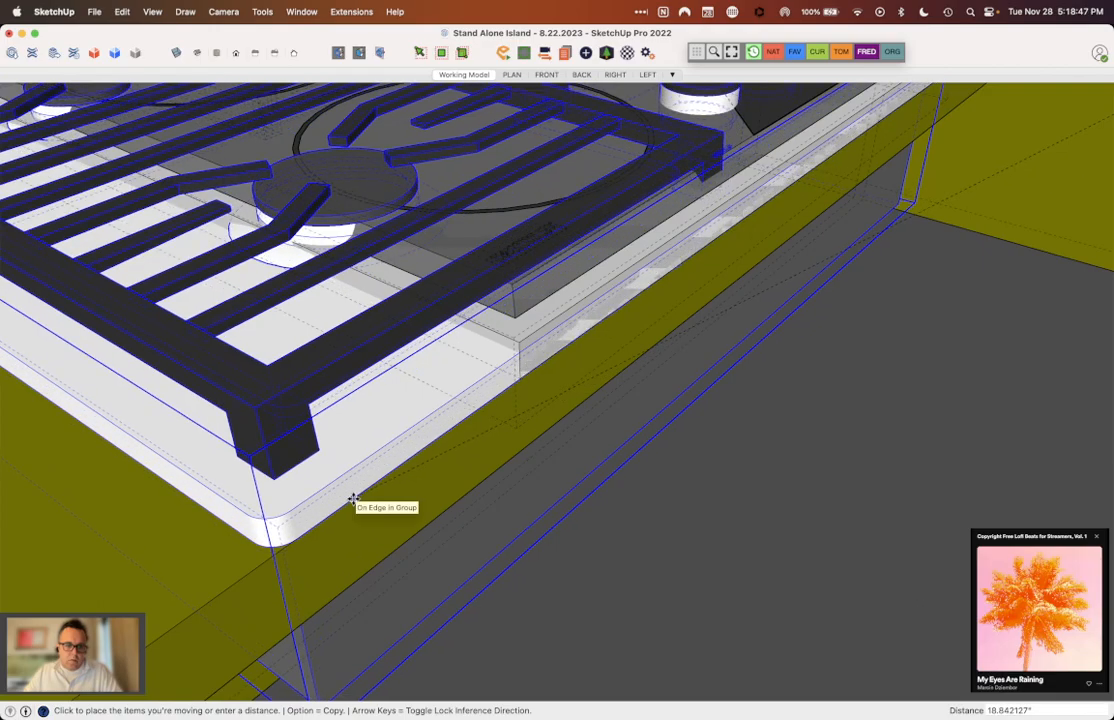
scroll(356, 500, "down", 5)
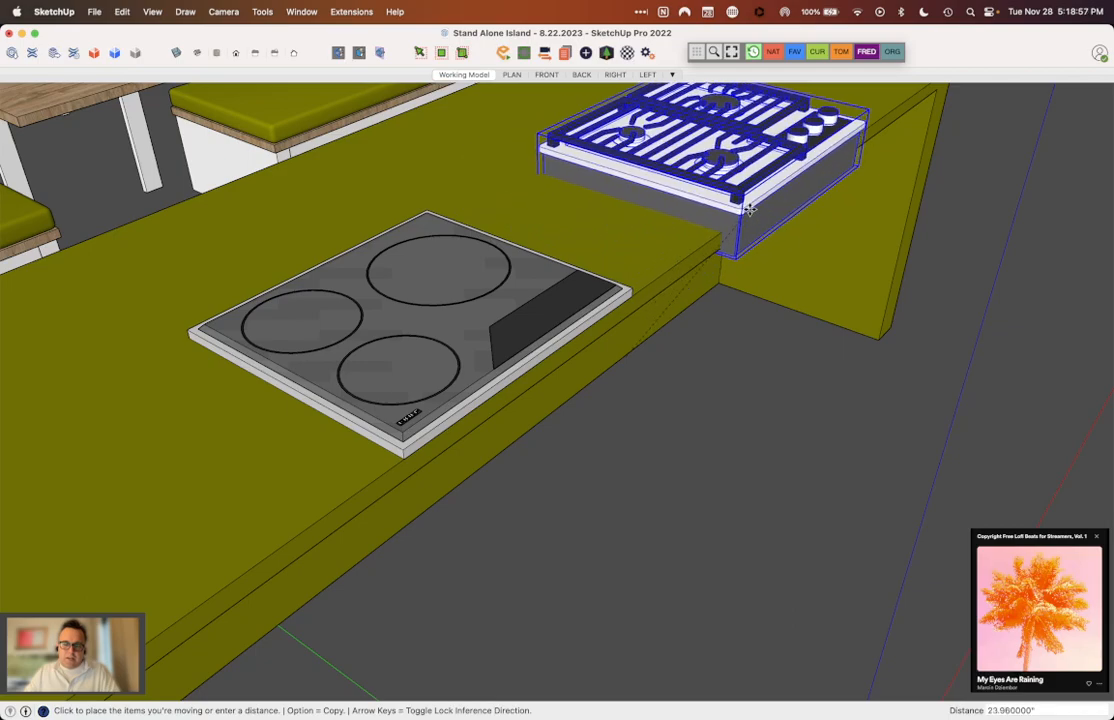
scroll(720, 250, "down", 3)
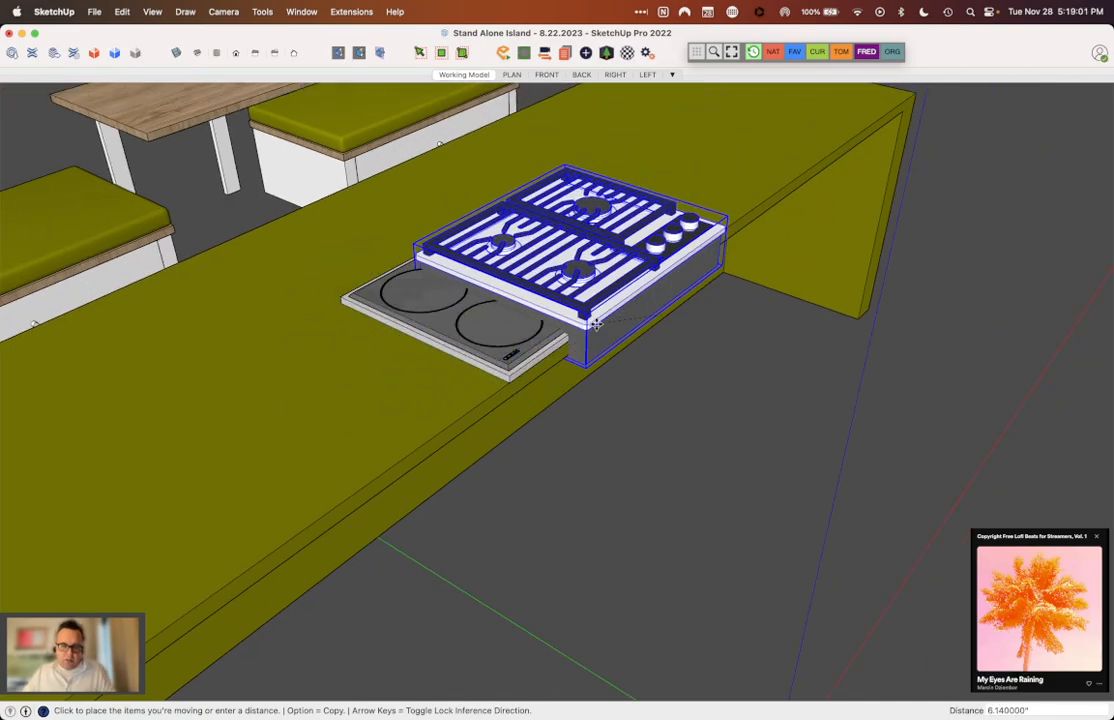
key("k")
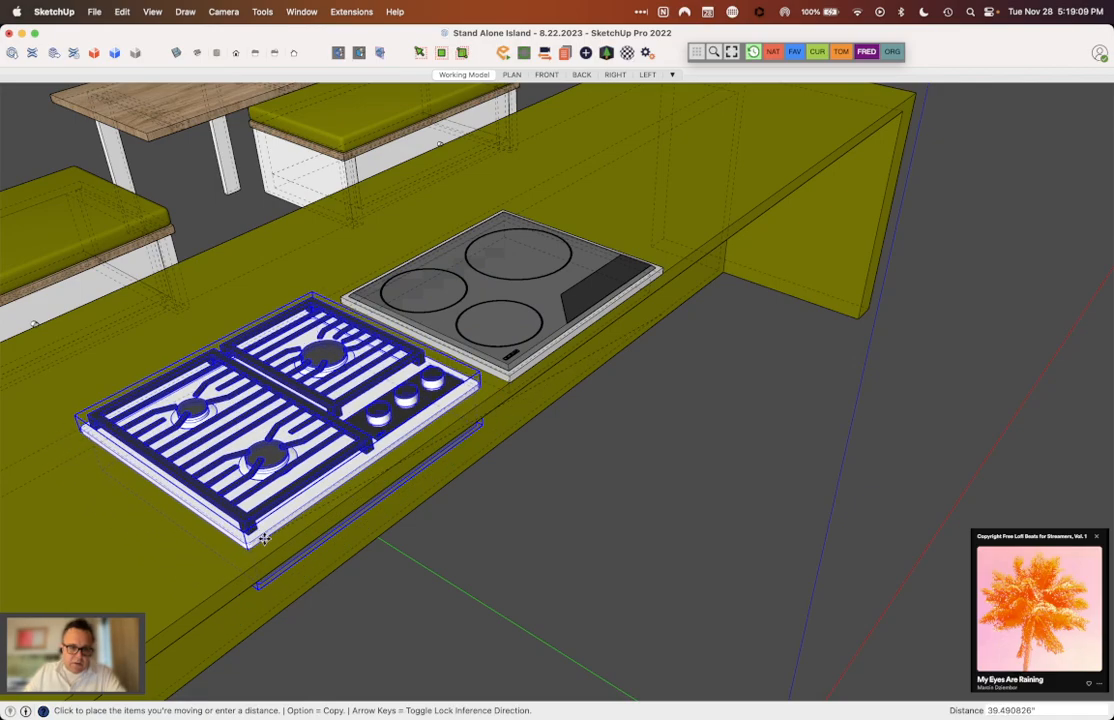
left_click(270, 550)
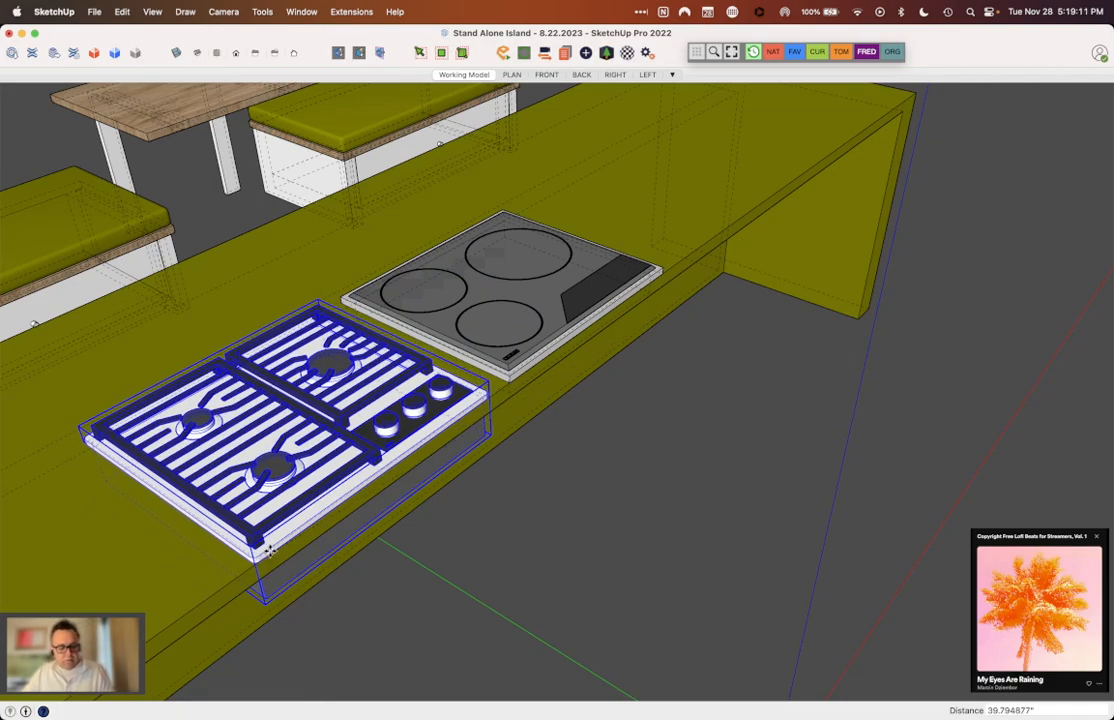
Step: Select both the gas and induction cooktops, move them 3" back from the countertop's front edge, and deselect them
scroll(746, 477, "down", 5)
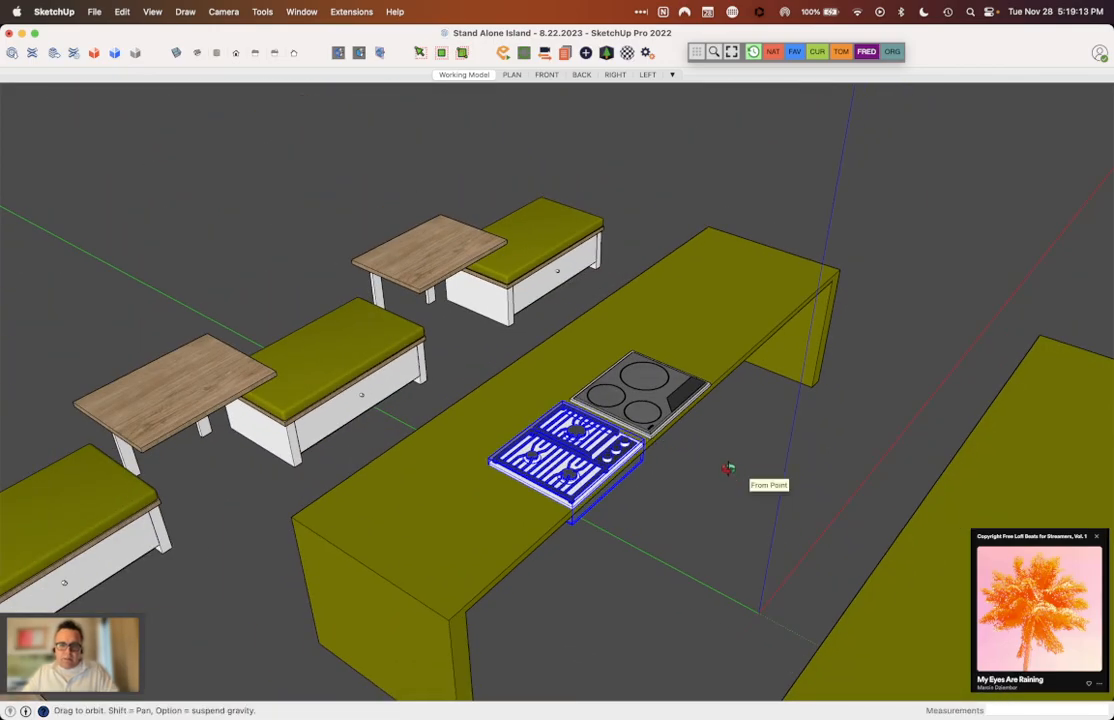
middle_click_drag(729, 467, 428, 495)
scroll(470, 487, "up", 5)
middle_click_drag(746, 460, 711, 546)
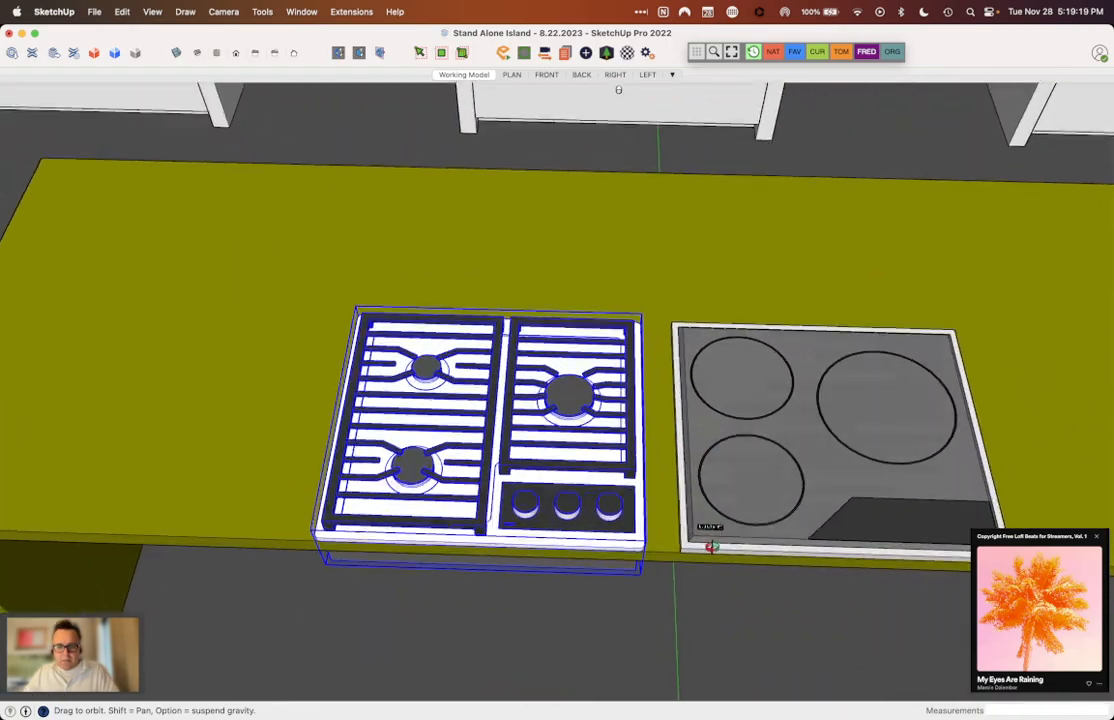
scroll(705, 545, "up", 3)
left_click(693, 543, "shift")
scroll(680, 550, "up", 3)
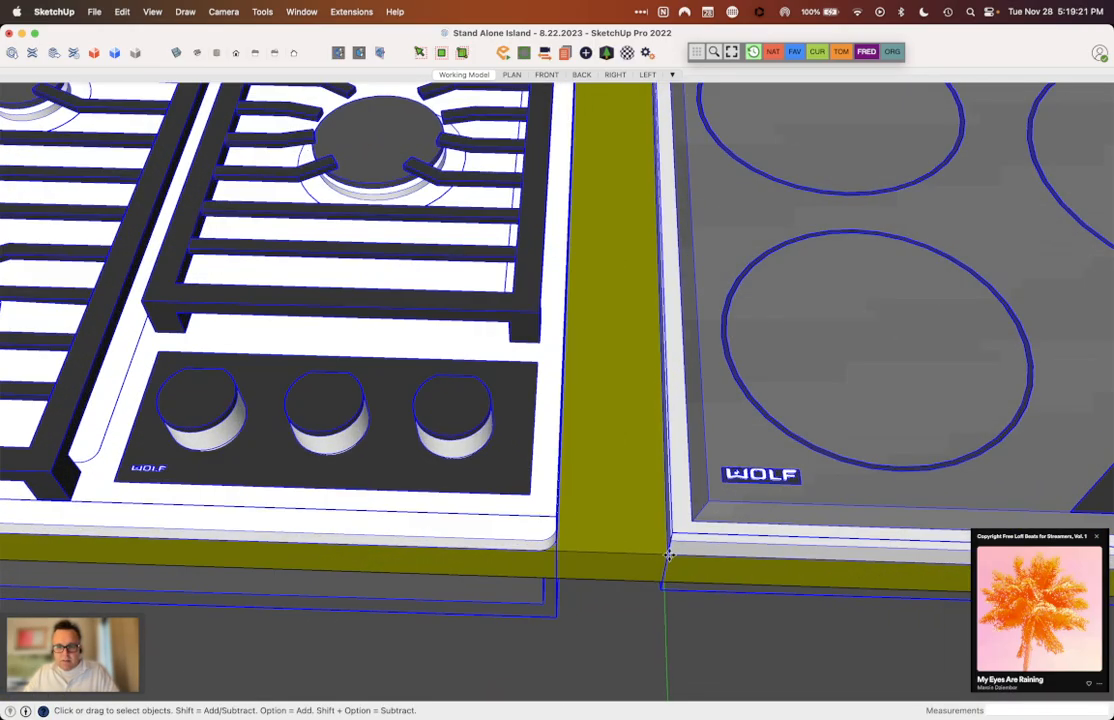
key("m")
left_click(666, 553)
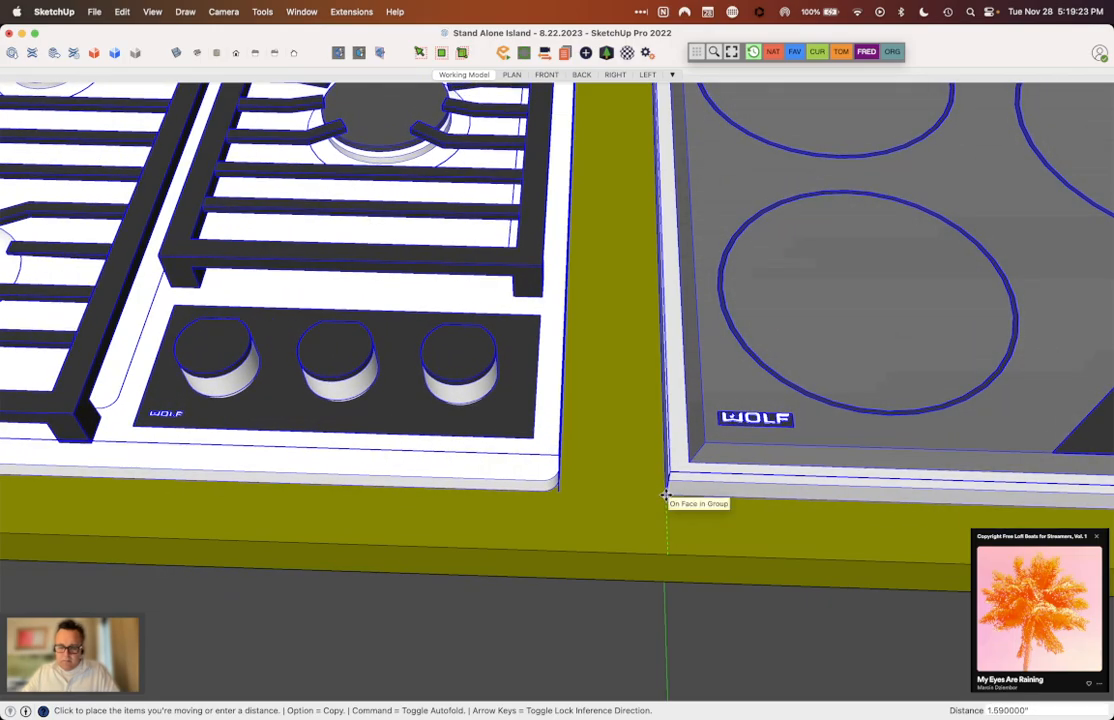
type("3")
key("Return")
scroll(604, 529, "down", 5)
middle_click_drag(605, 530, 600, 449)
scroll(600, 449, "down", 4)
left_click(821, 552)
Step: Review the side-by-side cooktops on the island together with the surrounding benches, tables and cabinetry
middle_click_drag(783, 438, 500, 445)
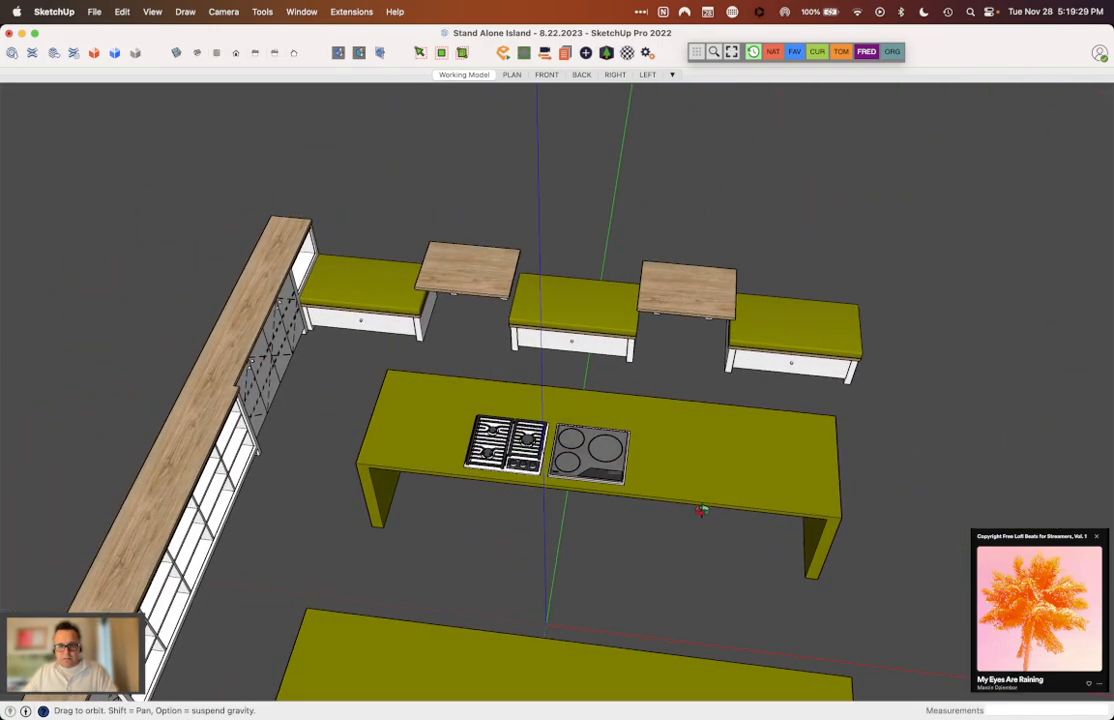
scroll(500, 445, "up", 6)
middle_click_drag(571, 381, 236, 273)
scroll(488, 353, "down", 4)
middle_click_drag(488, 353, 512, 386)
scroll(512, 386, "down", 3)
middle_click_drag(512, 340, 853, 479)
scroll(783, 450, "down", 2)
middle_click_drag(783, 450, 435, 220)
scroll(465, 527, "up", 5)
middle_click_drag(448, 527, 304, 416)
scroll(606, 378, "down", 5)
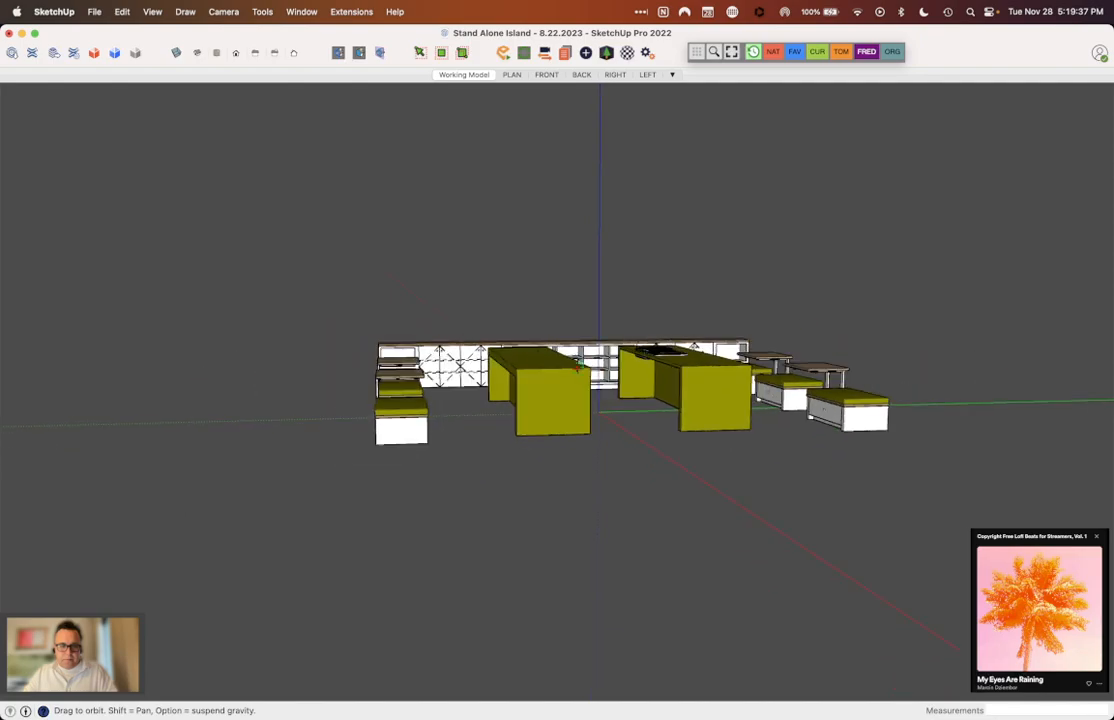
scroll(545, 360, "up", 4)
middle_click_drag(545, 360, 605, 500)
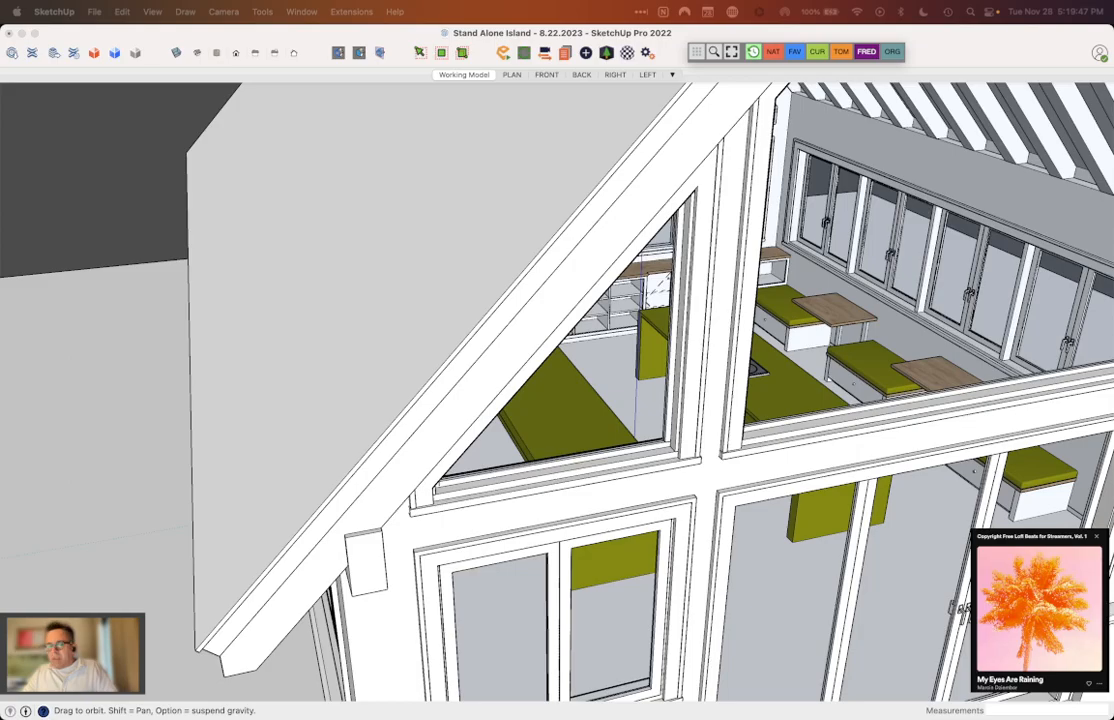
Step: Examine how the island with both cooktops sits in the house as seen through the front glazing
scroll(376, 366, "down", 5)
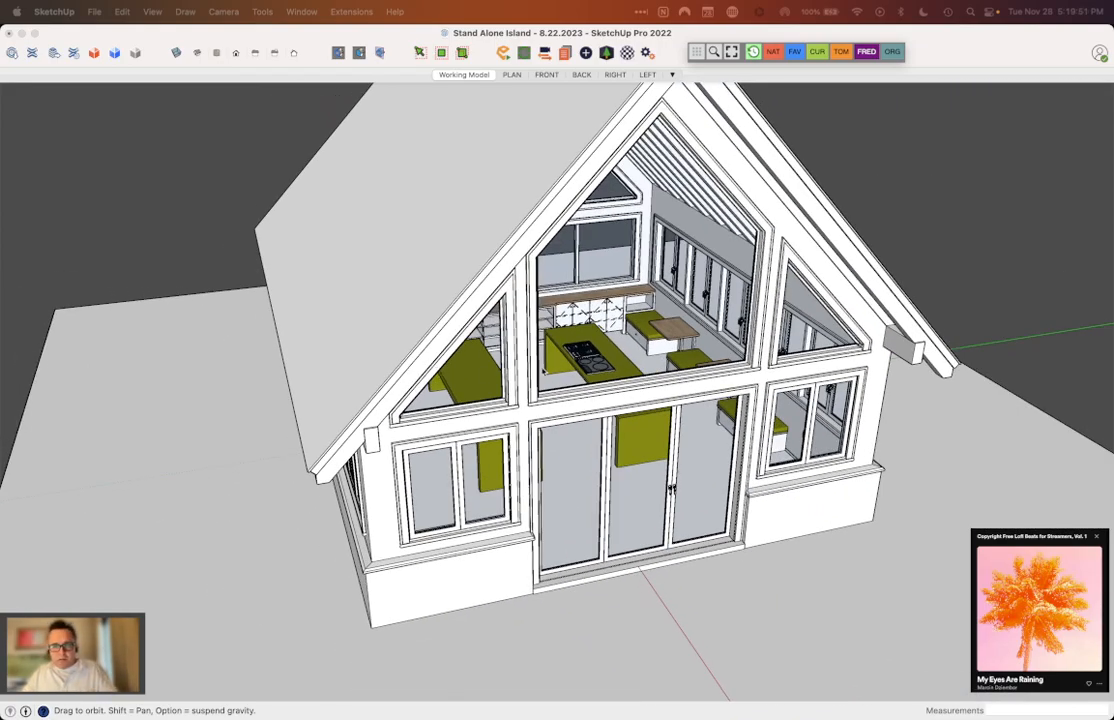
left_click(550, 361)
mouse_move(577, 338)
left_mouse_down()
mouse_move(622, 335)
mouse_move(608, 392)
left_mouse_up()
scroll(674, 343, "up", 8)
left_click_drag(524, 365, 584, 367)
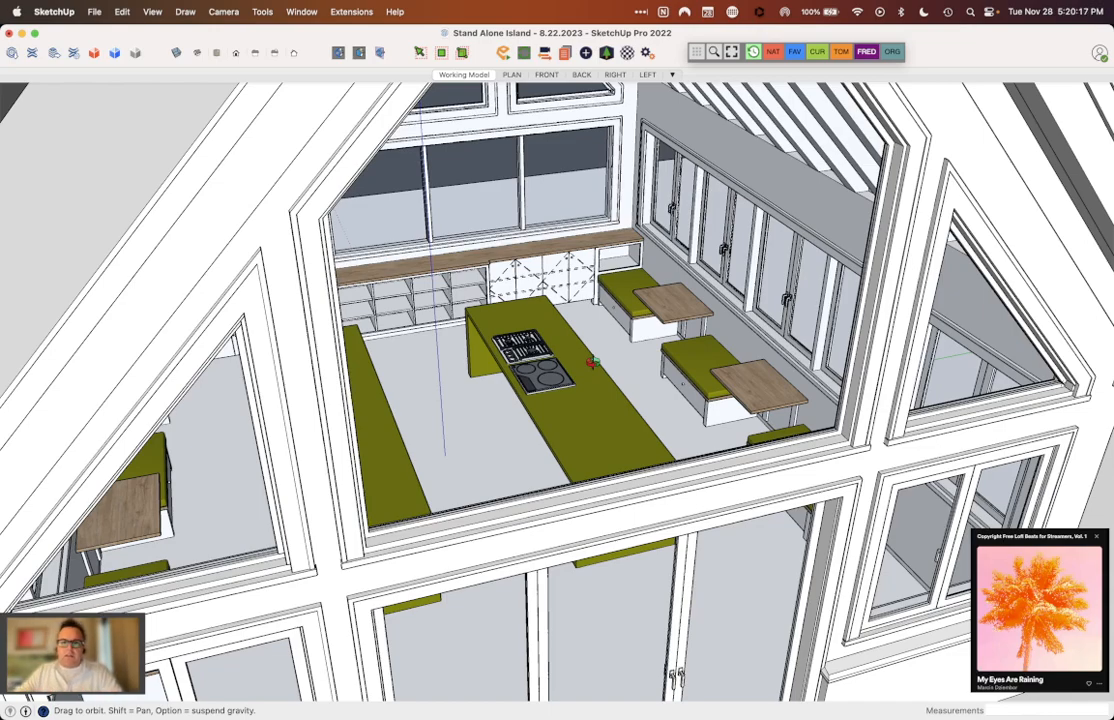
middle_click_drag(596, 357, 410, 331)
middle_click_drag(378, 291, 430, 205)
scroll(440, 341, "down", 3)
scroll(444, 373, "down", 5)
scroll(435, 155, "up", 6)
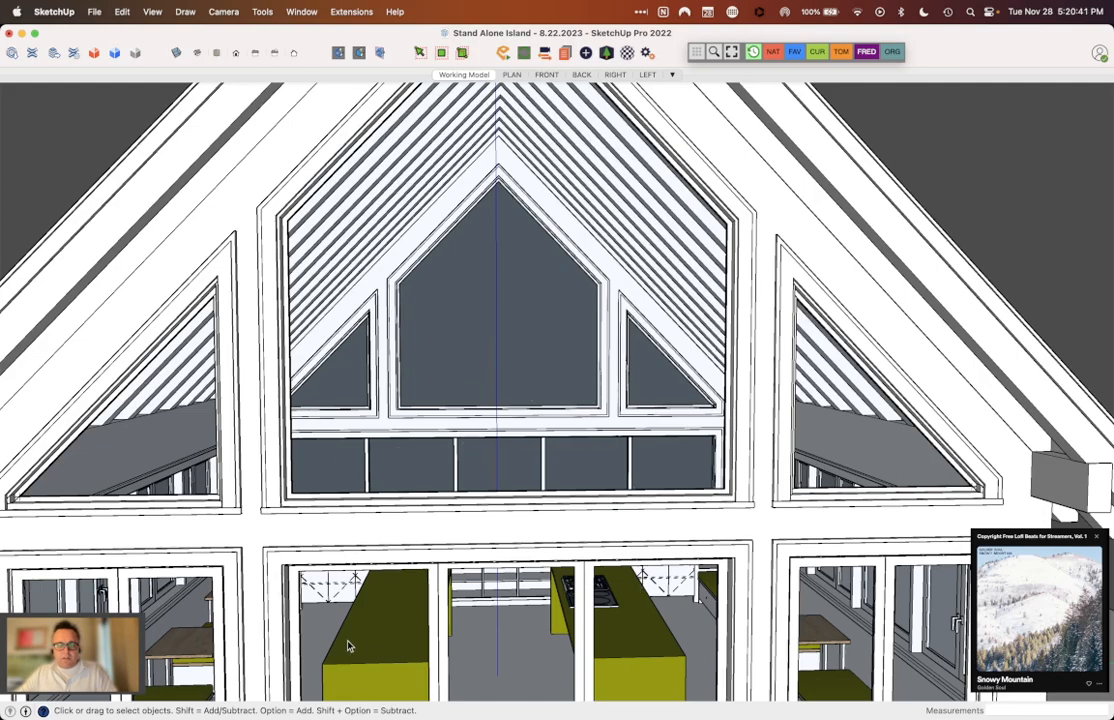
Step: Inspect the interior's rafters, gable windows and the cabinet run along the far end wall
middle_click_drag(566, 482, 453, 291)
scroll(491, 524, "up", 5)
scroll(405, 467, "up", 2)
scroll(453, 241, "up", 5)
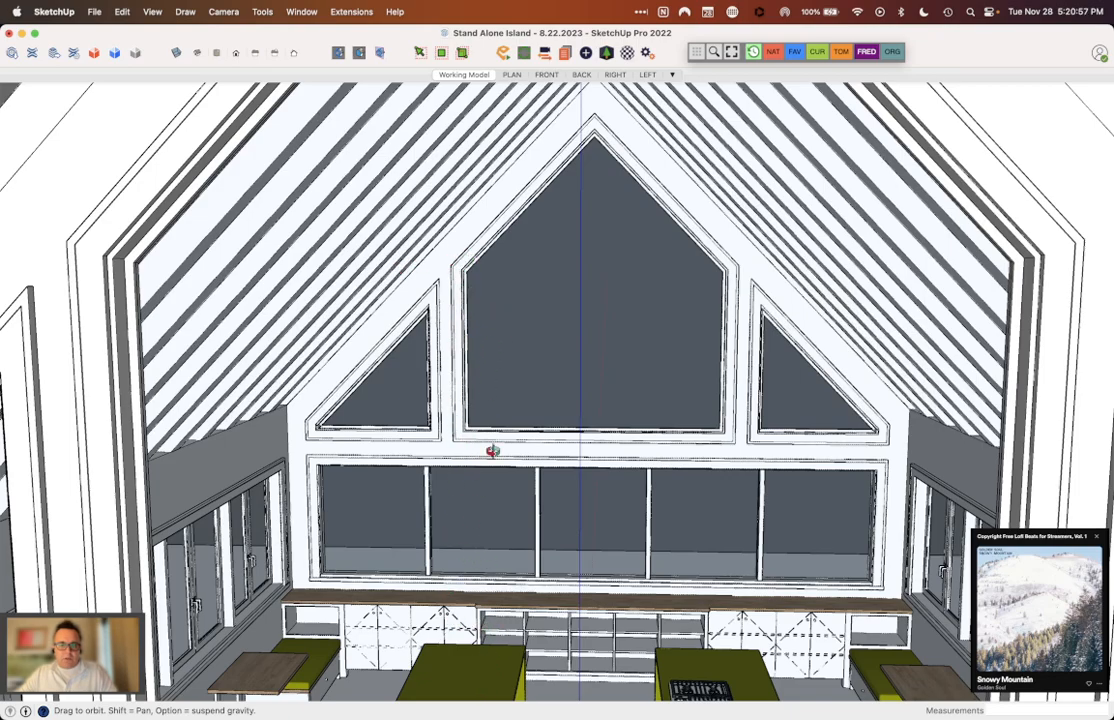
scroll(587, 450, "down", 5)
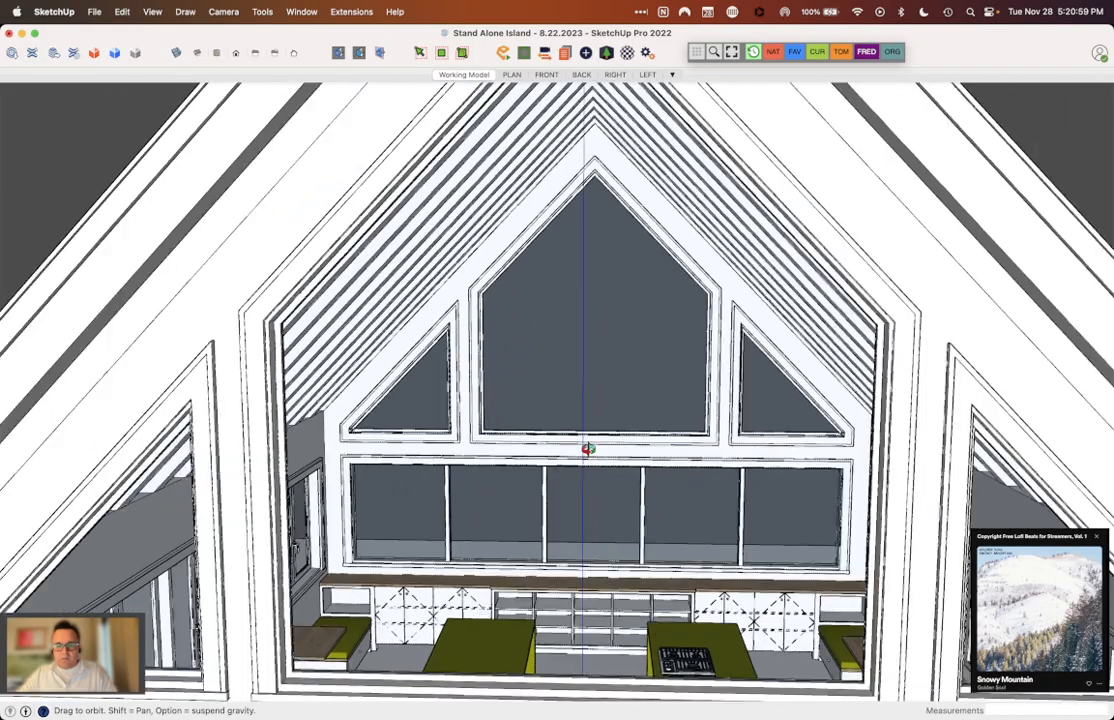
scroll(530, 495, "up", 6)
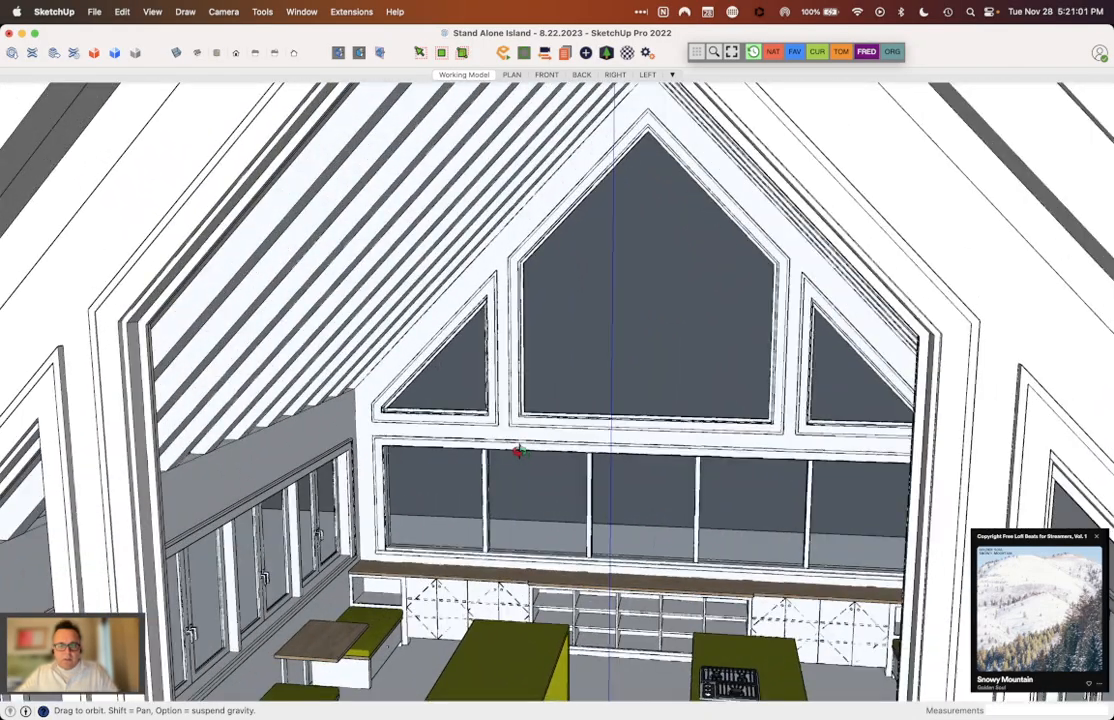
scroll(488, 455, "down", 3)
scroll(510, 440, "up", 5)
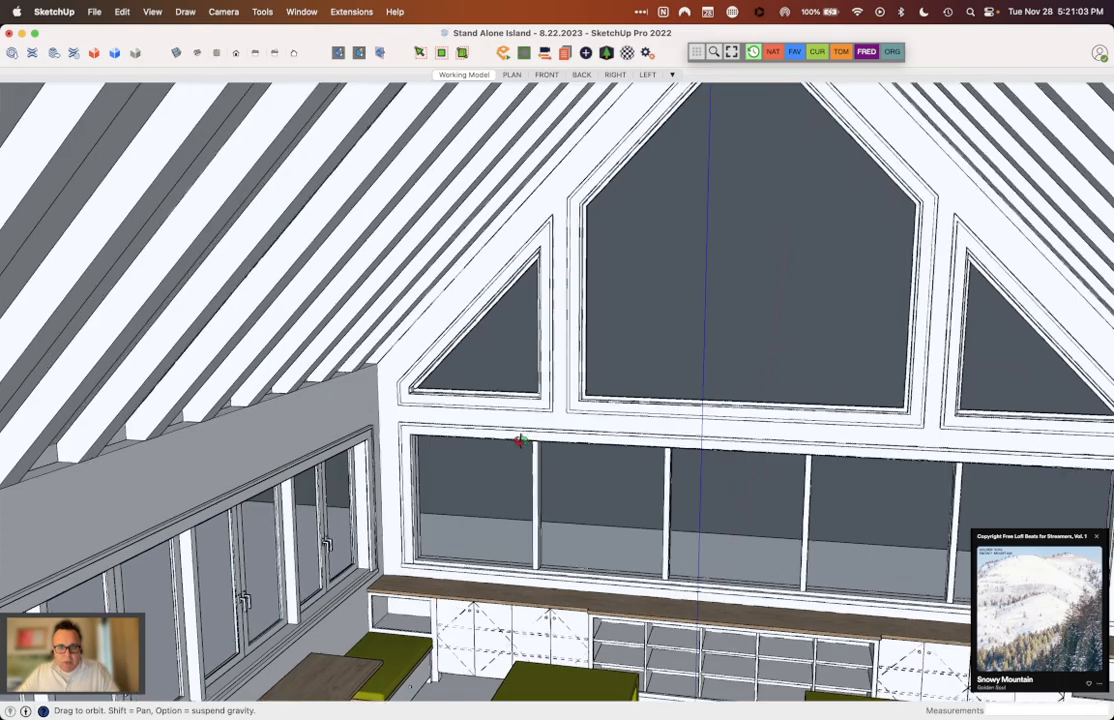
scroll(490, 410, "down", 3)
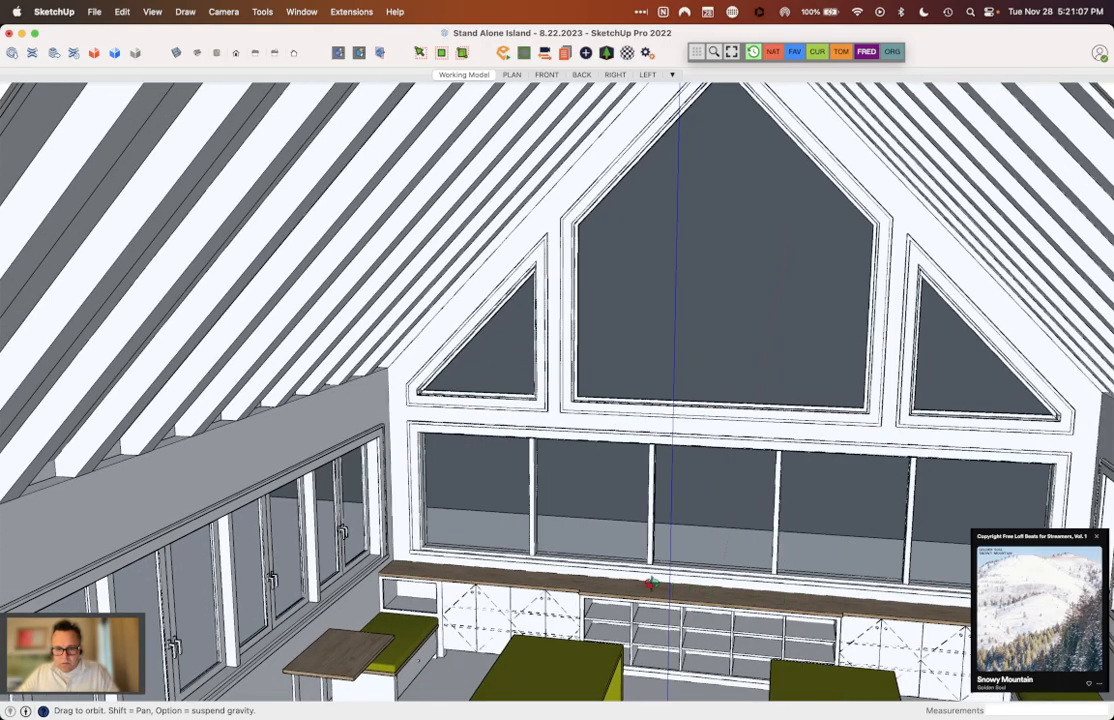
Step: Examine the whole house exterior and the cooktop island through its large front gable window
scroll(513, 576, "down", 10)
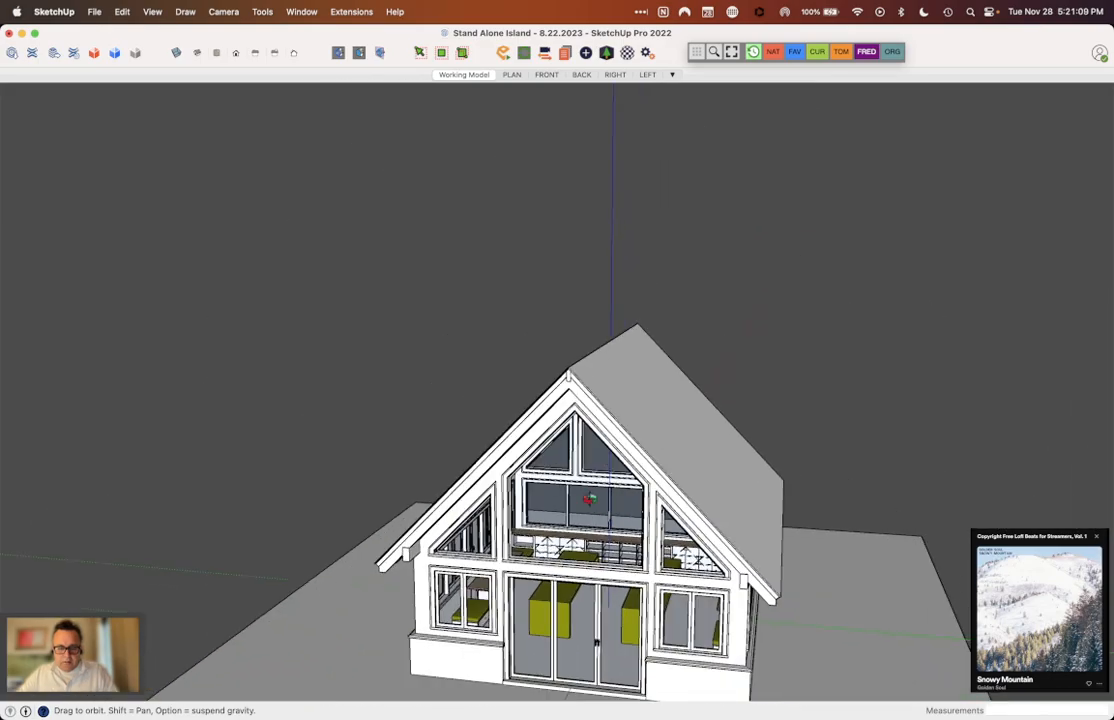
scroll(546, 605, "up", 8)
middle_click_drag(545, 577, 515, 592)
scroll(478, 450, "down", 5)
middle_click_drag(475, 442, 915, 517)
scroll(372, 570, "up", 5)
scroll(671, 617, "down", 4)
scroll(921, 517, "up", 4)
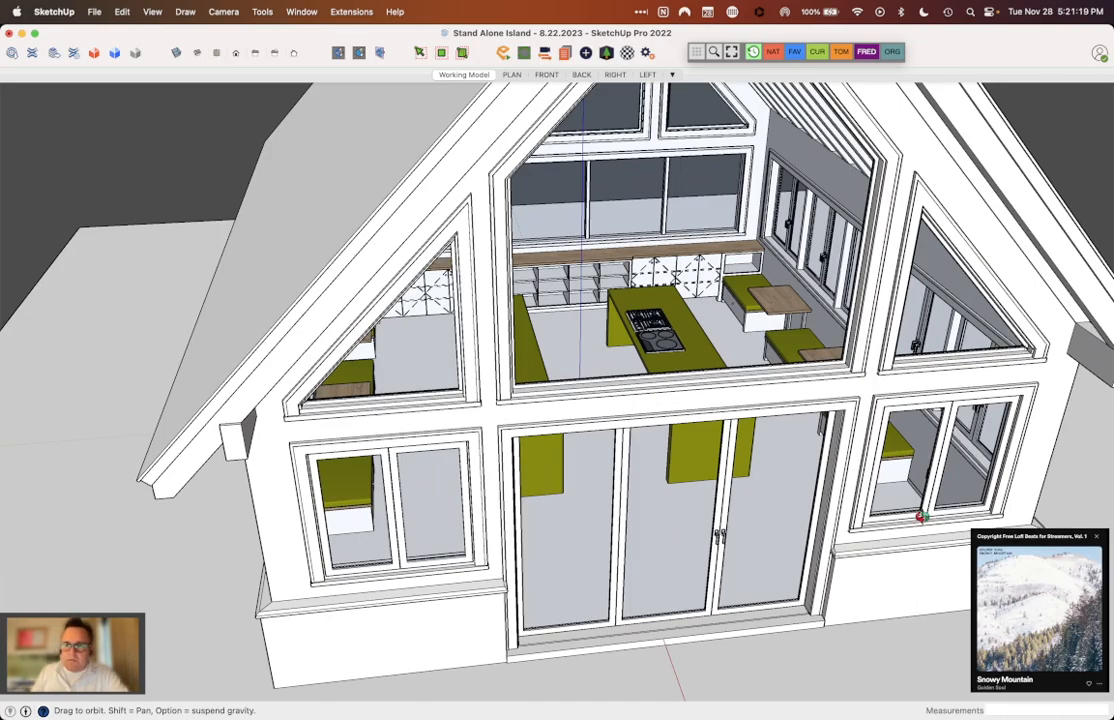
Step: Examine the house's roof slope and front gable from raised three-quarter views, with the cooktop island inside
middle_click_drag(921, 517, 772, 450)
scroll(772, 450, "down", 5)
scroll(772, 450, "up", 3)
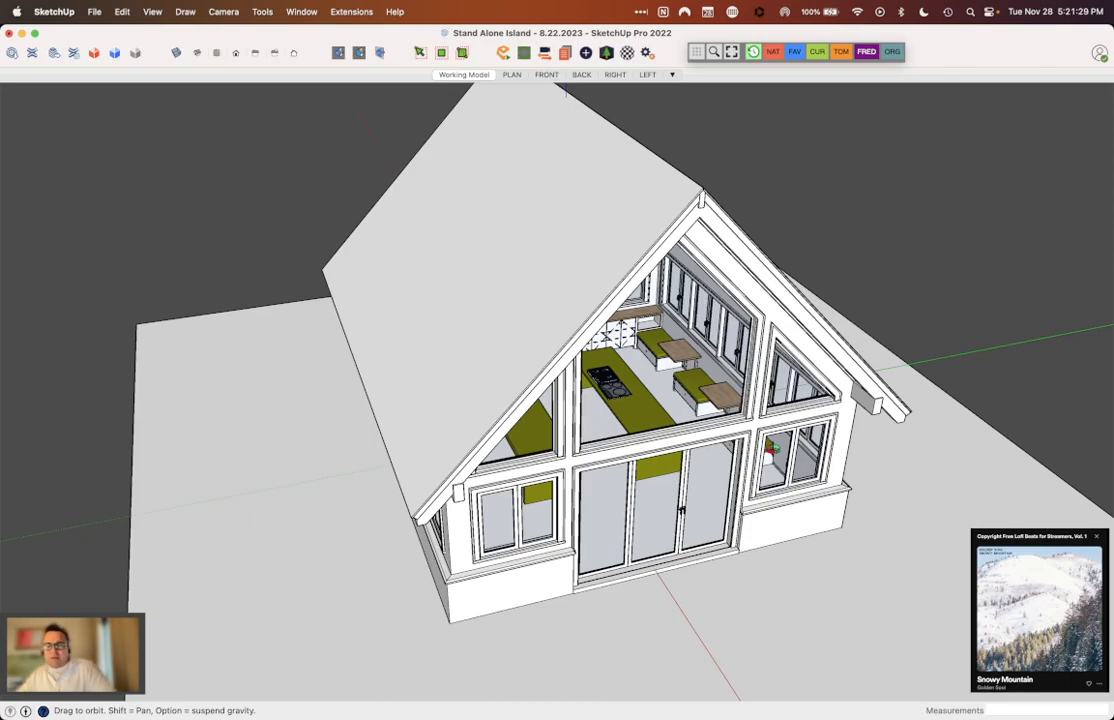
middle_click_drag(772, 450, 628, 300)
scroll(644, 322, "up", 3)
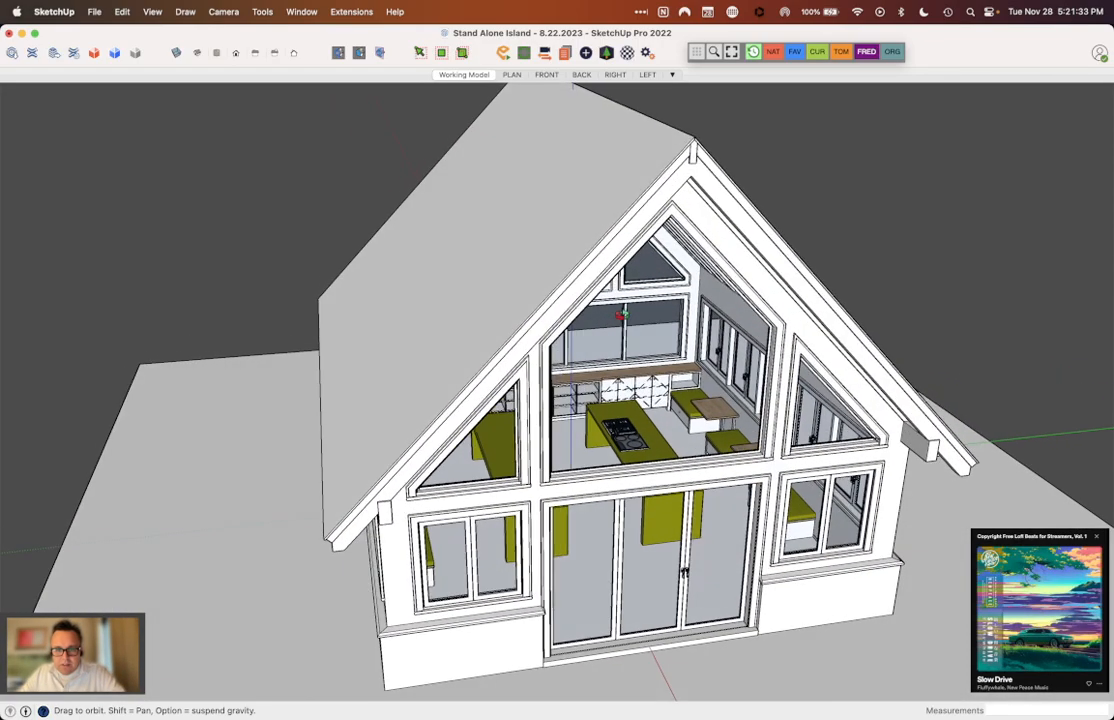
scroll(762, 267, "down", 5)
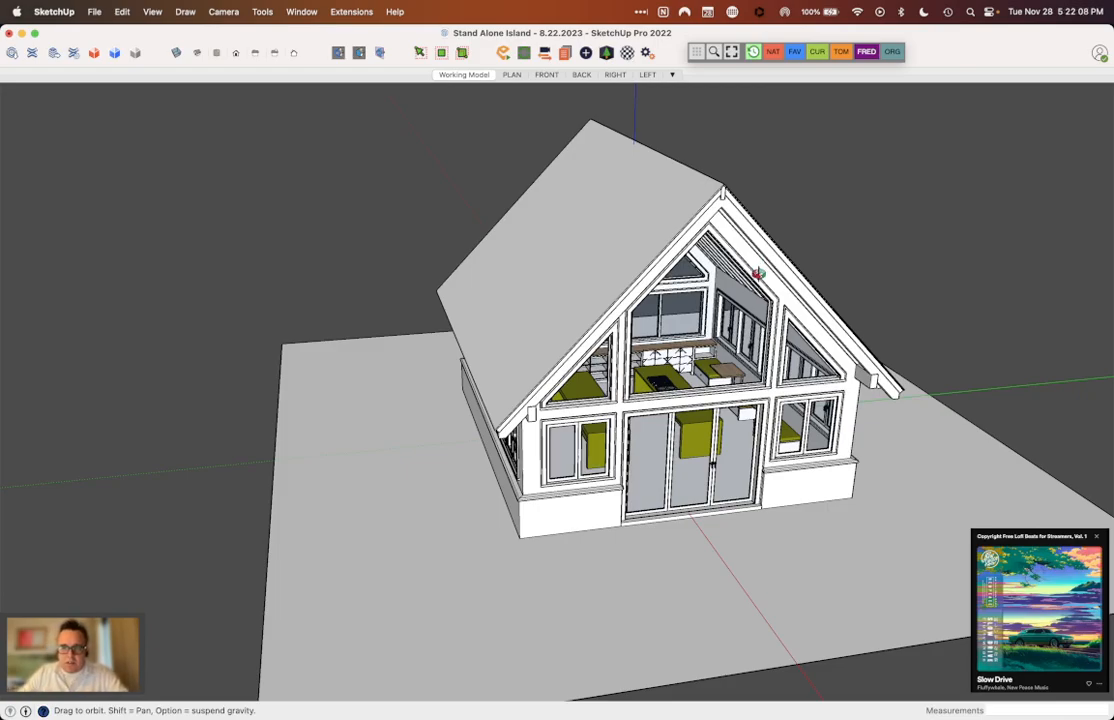
scroll(620, 390, "up", 5)
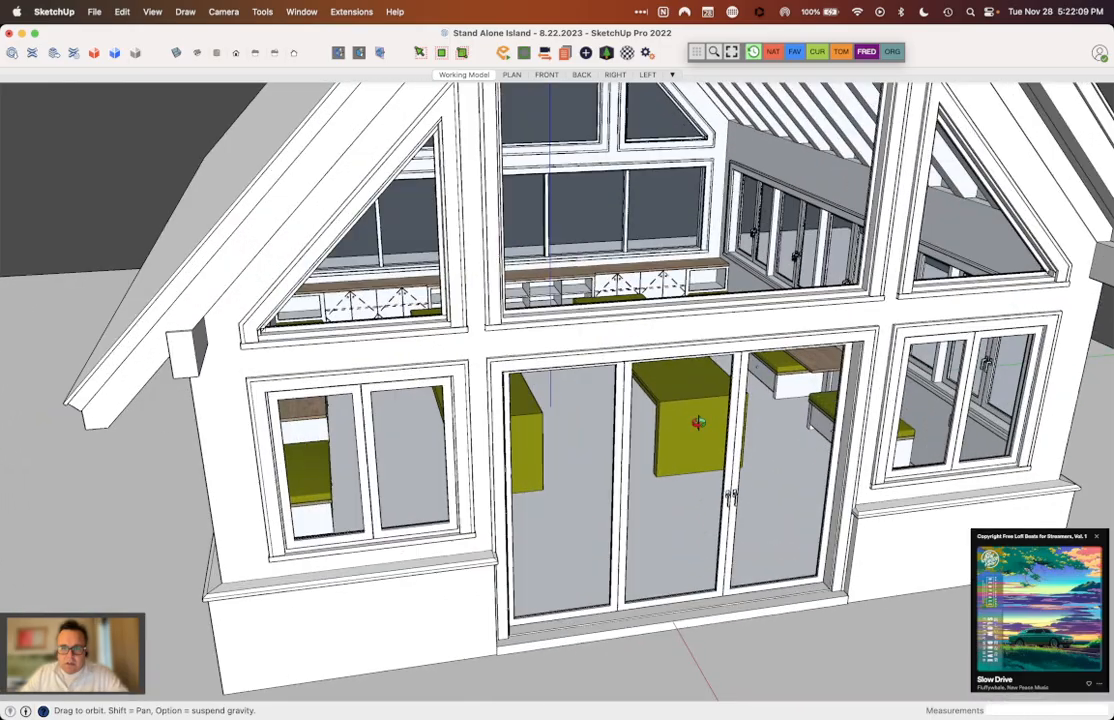
Step: Examine the two parallel islands, the paired cooktops and the surrounding benches through the front gable glazing
middle_click_drag(698, 422, 594, 522)
scroll(448, 279, "up", 3)
scroll(473, 395, "up", 2)
scroll(473, 395, "down", 3)
scroll(451, 473, "up", 2)
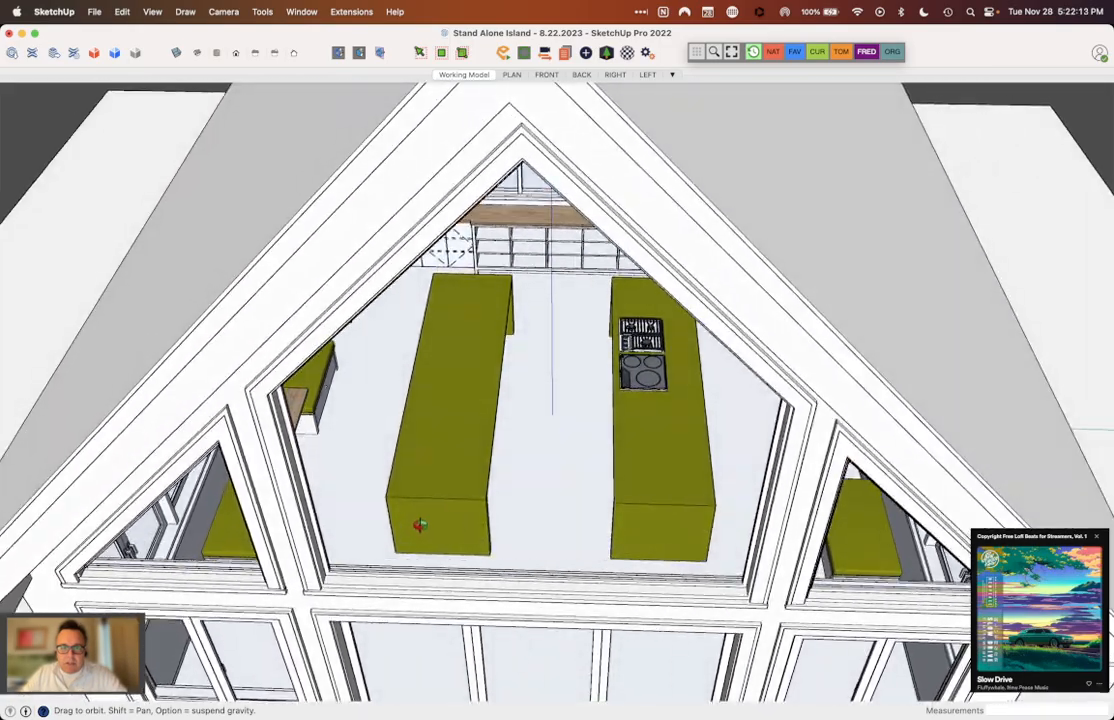
middle_click_drag(481, 444, 428, 300)
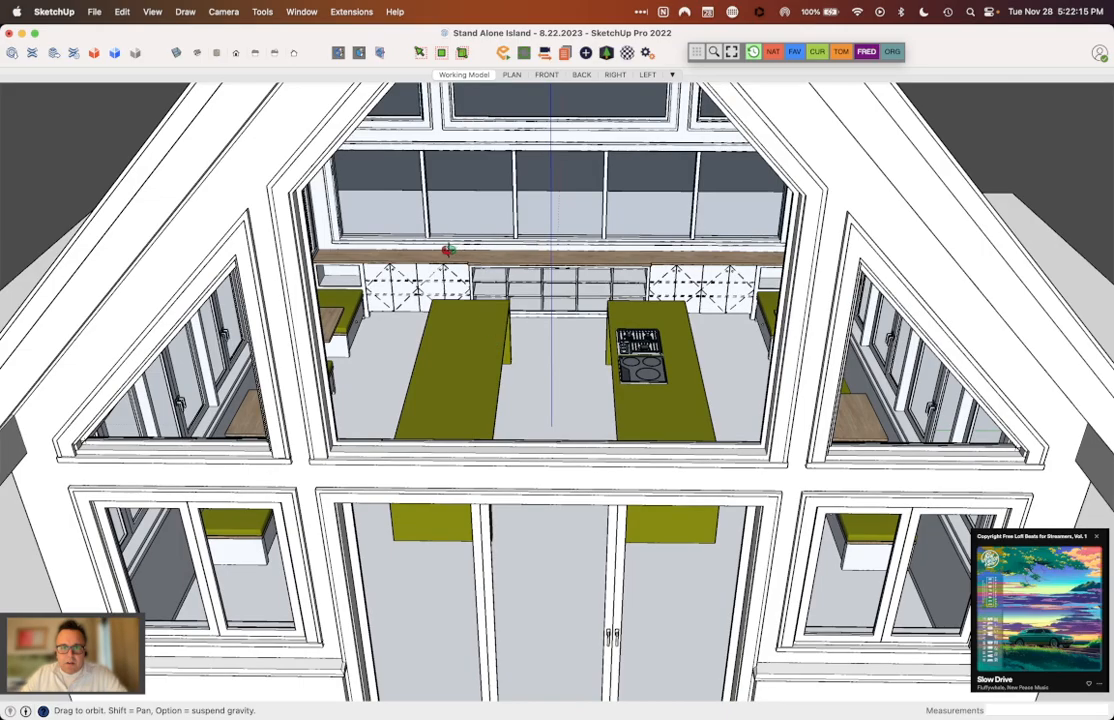
scroll(562, 257, "down", 3)
middle_click_drag(560, 257, 431, 306)
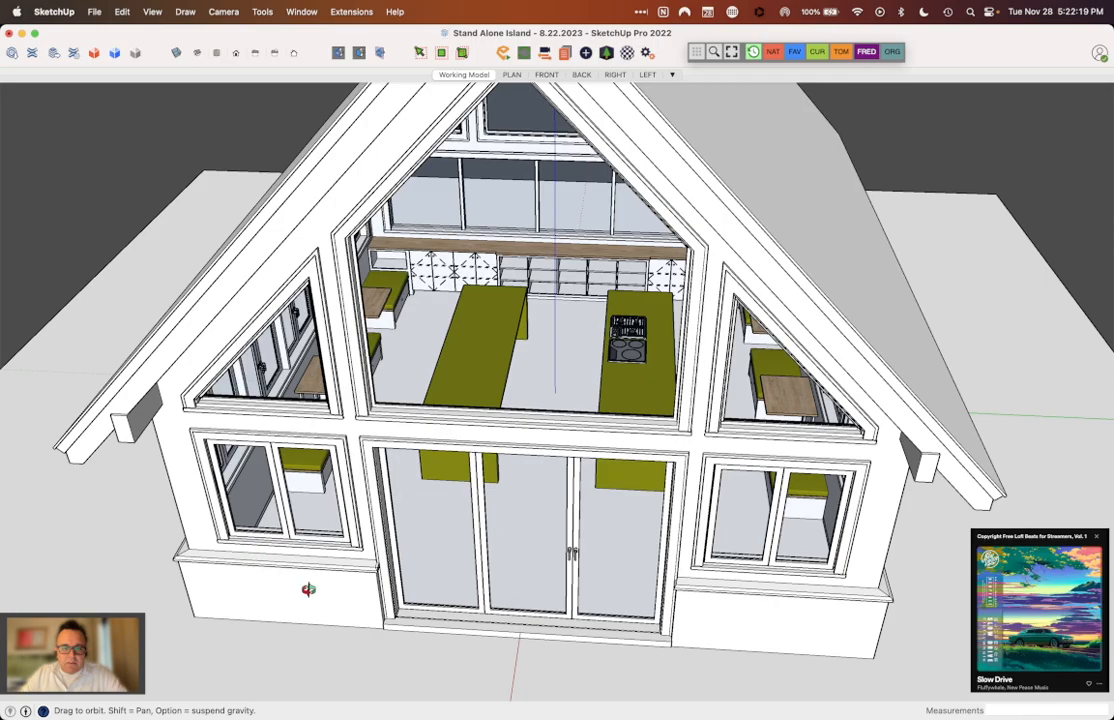
middle_click_drag(724, 574, 790, 462)
middle_click_drag(803, 405, 853, 451)
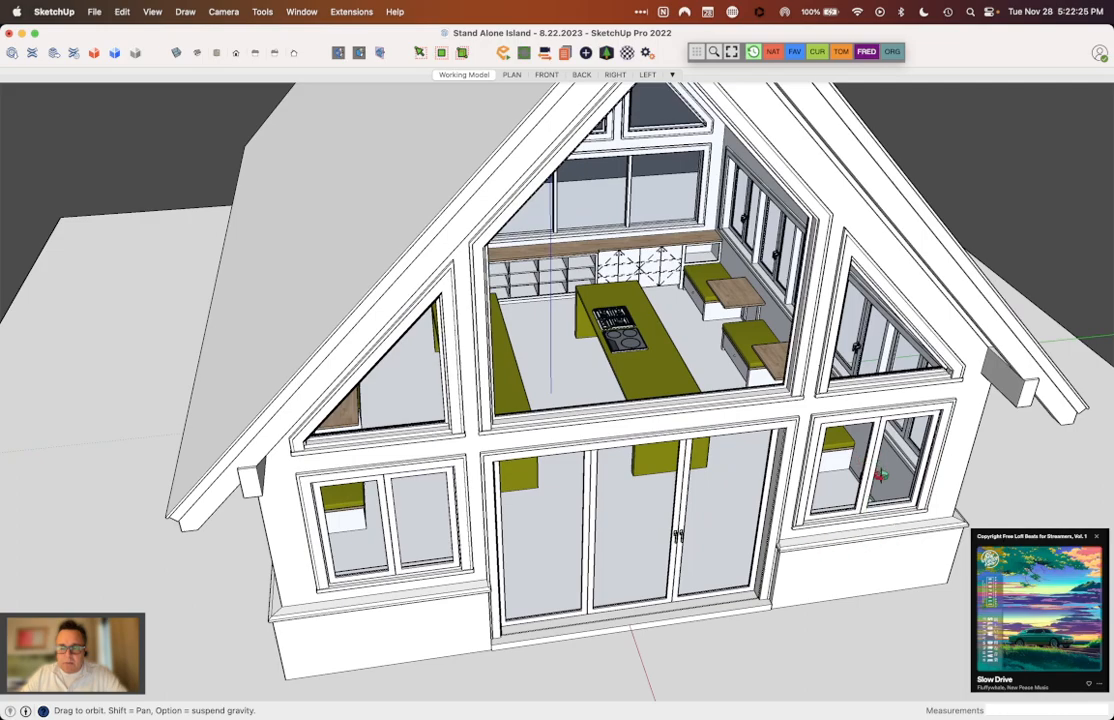
middle_click_drag(709, 411, 643, 410)
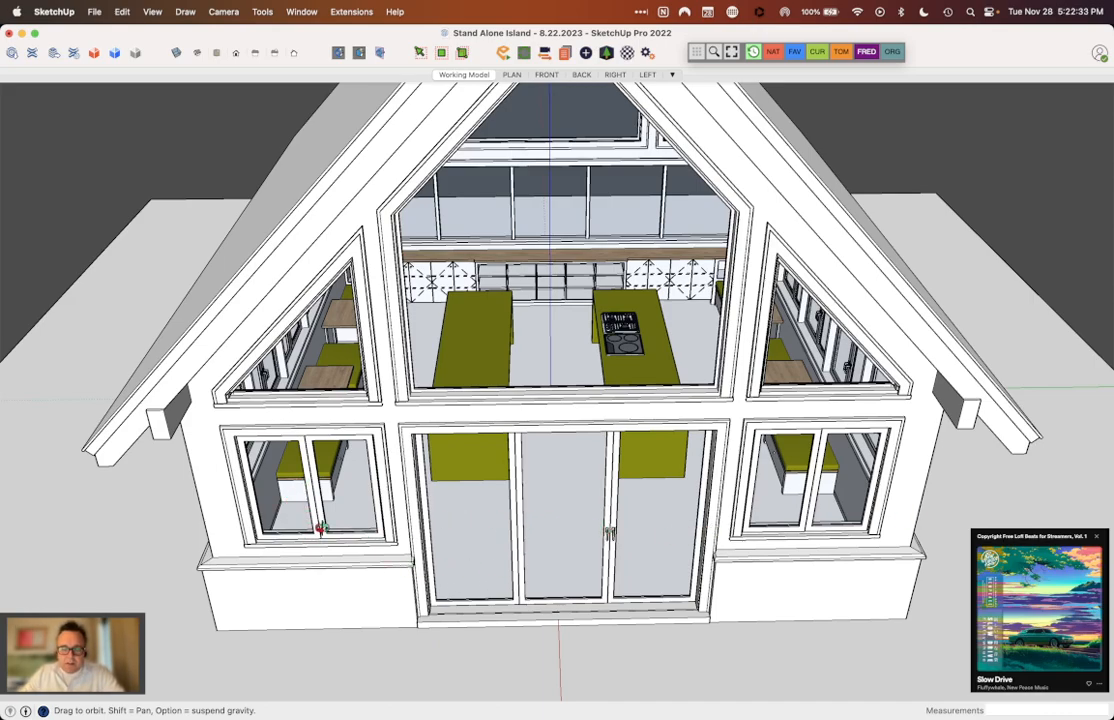
Step: Review the whole house on its ground plane, including the roof and the row of windows along the long side wall
left_click_drag(405, 438, 495, 441)
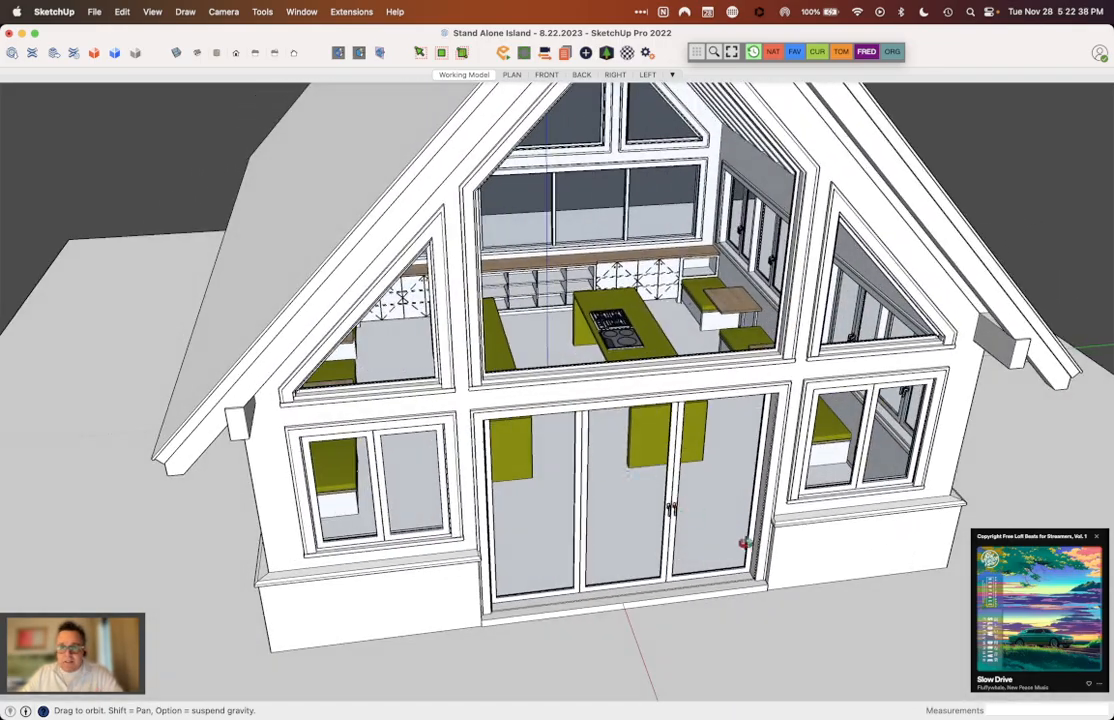
scroll(750, 460, "down", 5)
left_click_drag(750, 460, 884, 456)
scroll(570, 463, "down", 3)
left_click_drag(637, 458, 646, 441)
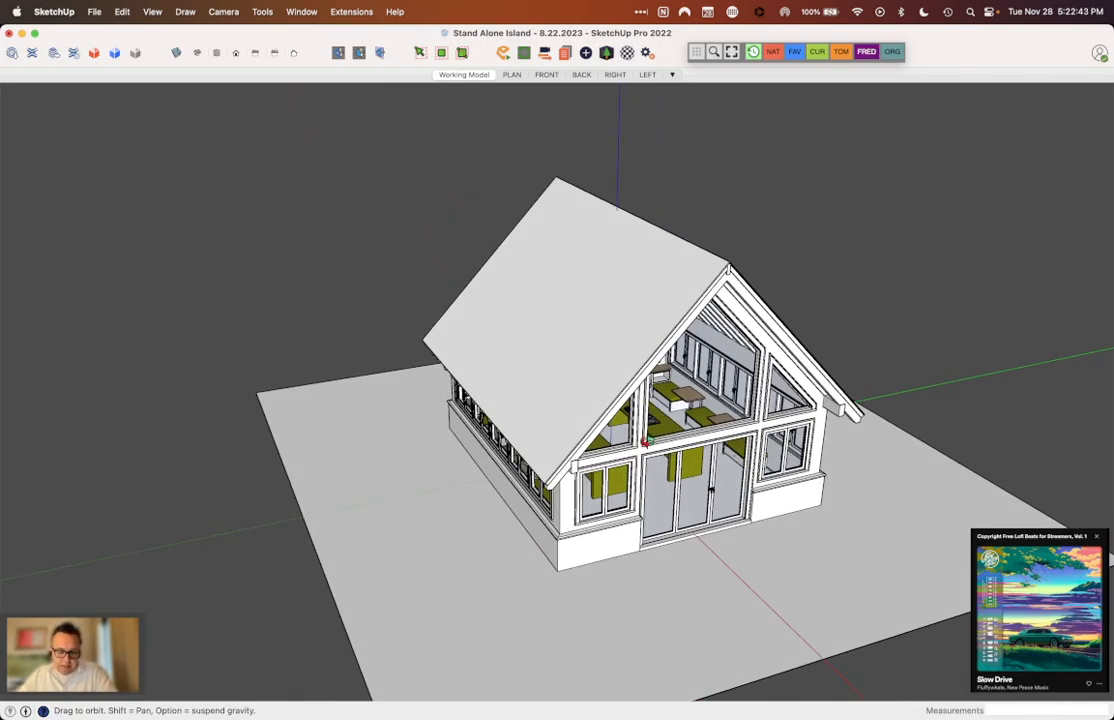
middle_click_drag(657, 435, 680, 439)
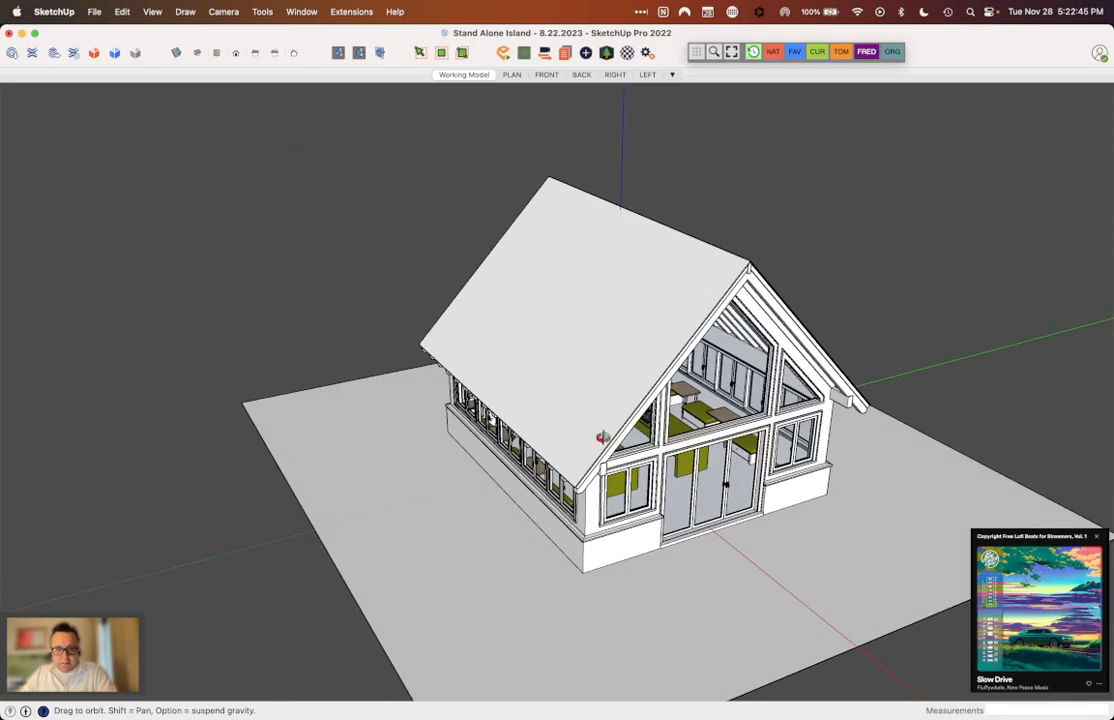
scroll(668, 440, "down", 4)
scroll(712, 481, "up", 2)
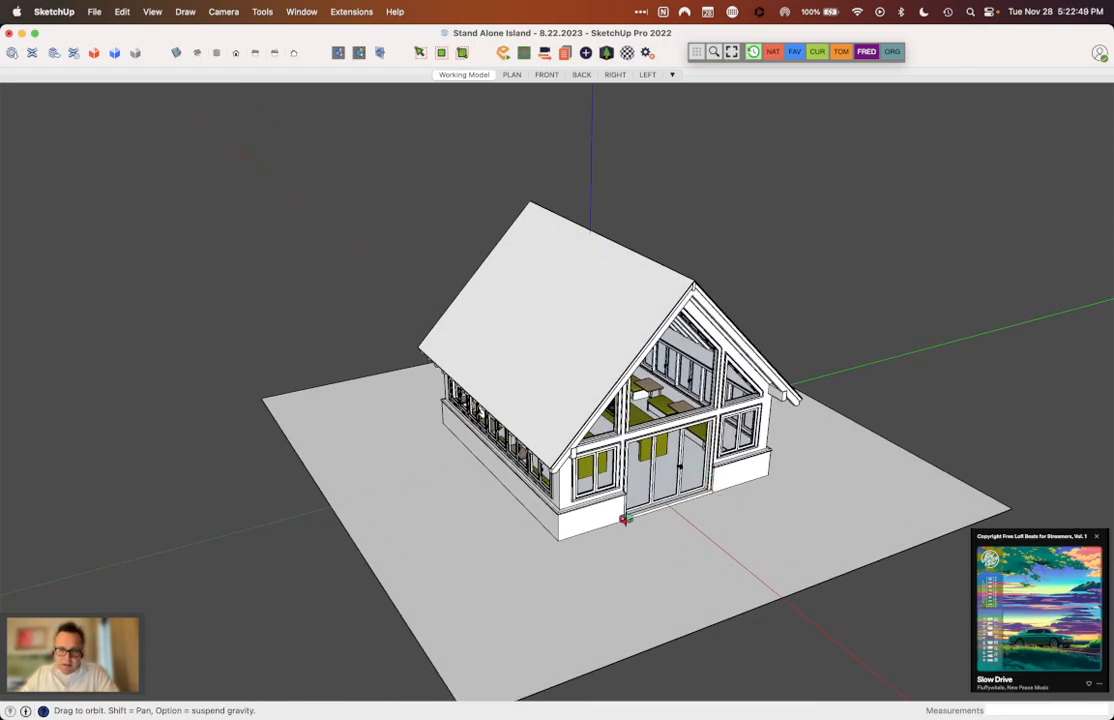
left_click_drag(625, 520, 629, 504)
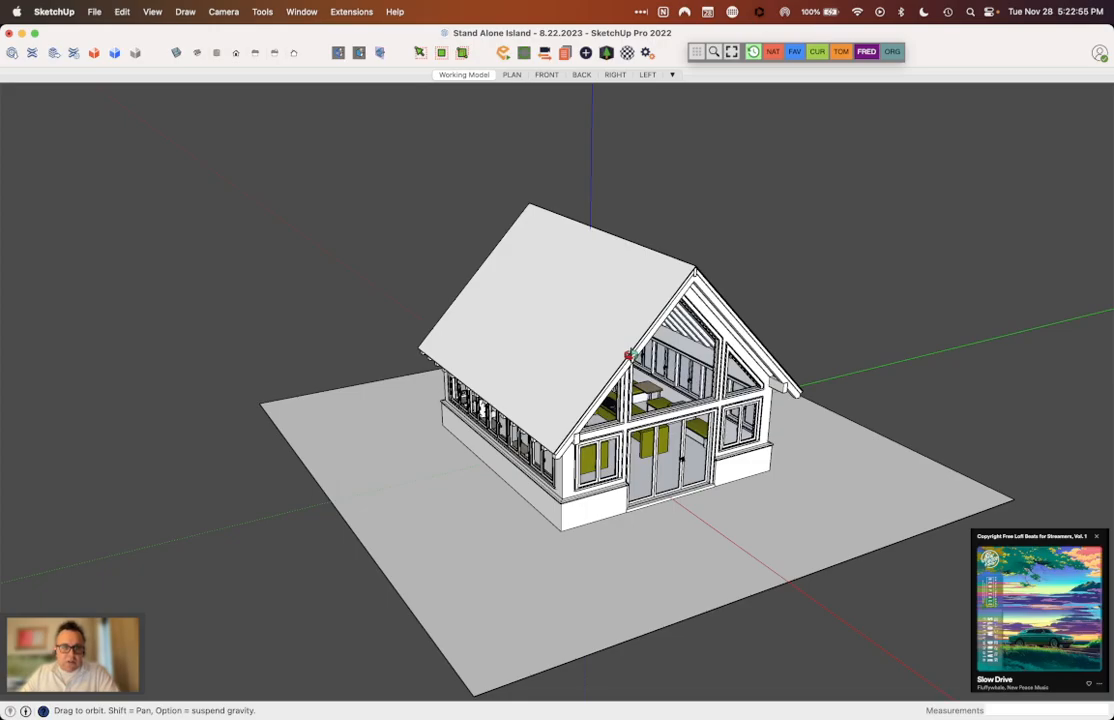
Step: Inspect the front elevation at near eye level, including the exposed rafters and both islands behind the glazed entry doors
middle_click_drag(628, 355, 538, 377)
scroll(640, 380, "up", 5)
scroll(538, 377, "down", 3)
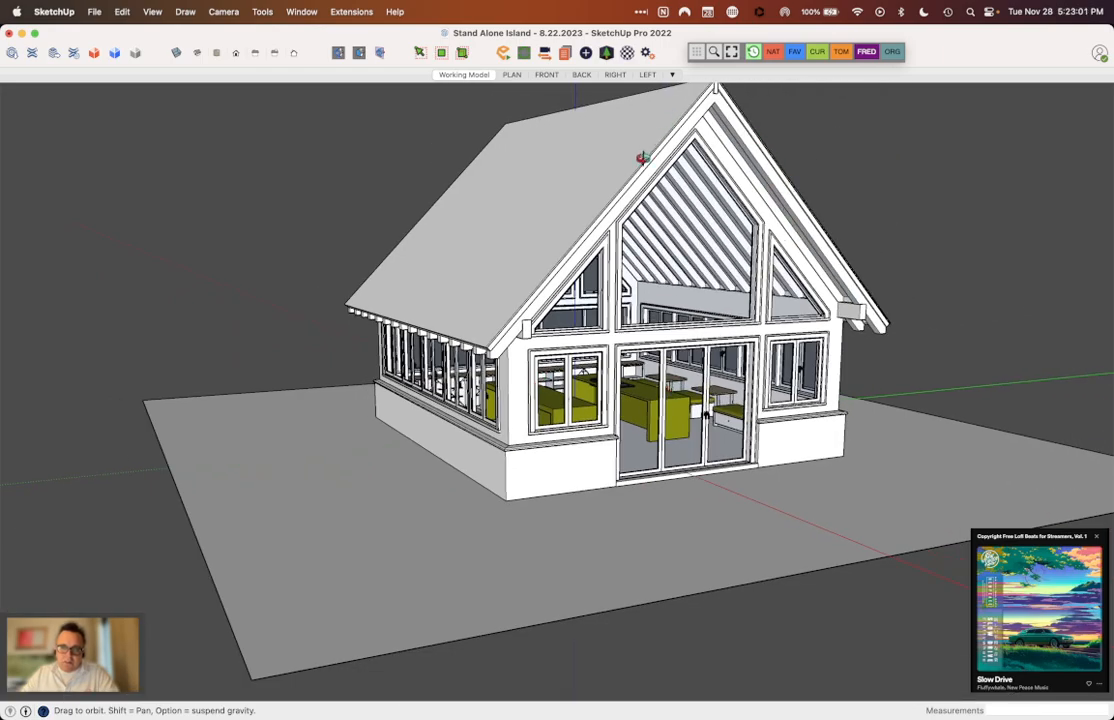
middle_click_drag(890, 281, 676, 277)
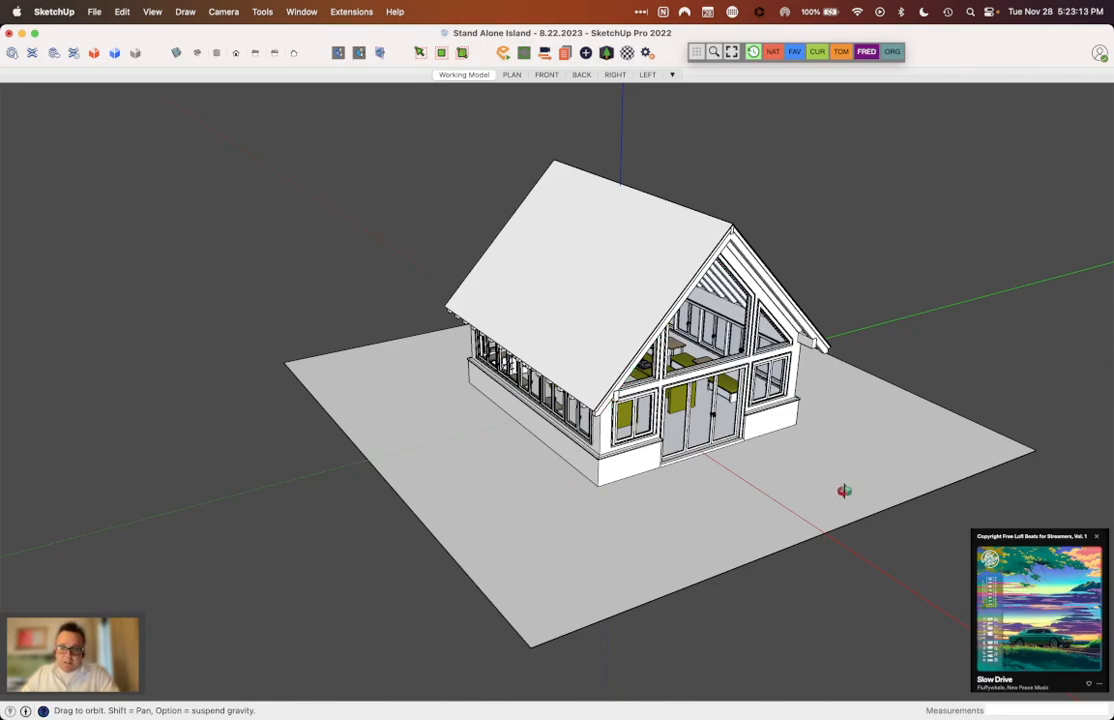
scroll(930, 587, "down", 3)
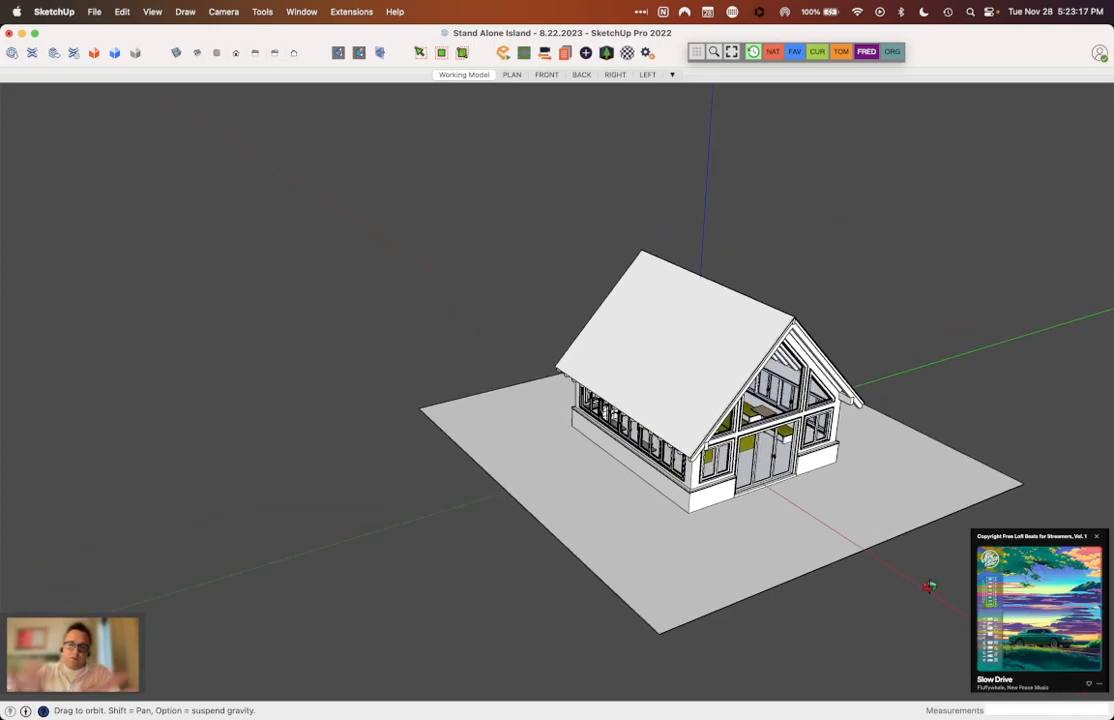
left_click_drag(928, 584, 744, 437)
scroll(744, 437, "up", 10)
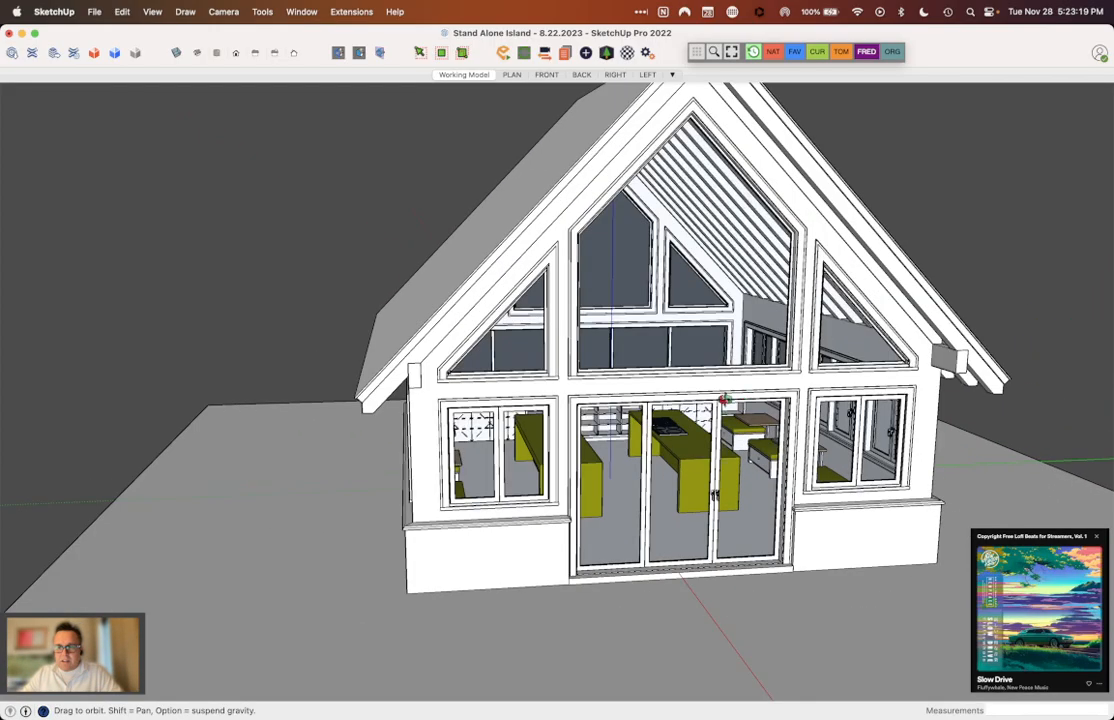
scroll(557, 408, "down", 2)
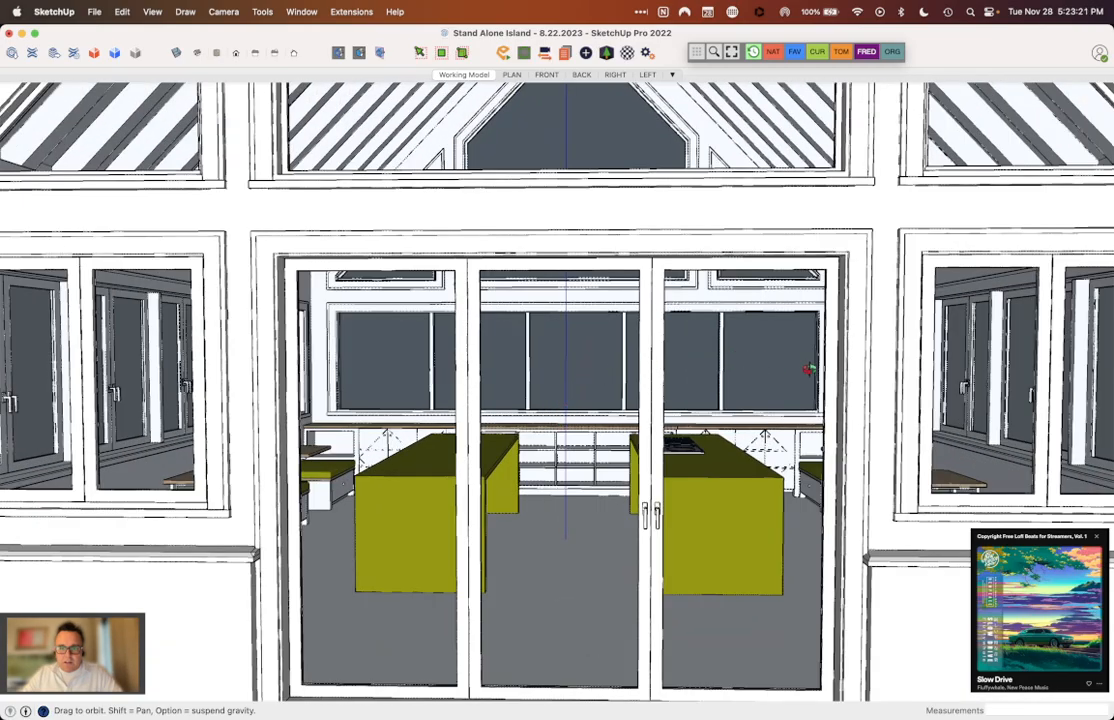
scroll(586, 388, "down", 2)
scroll(586, 388, "down", 3)
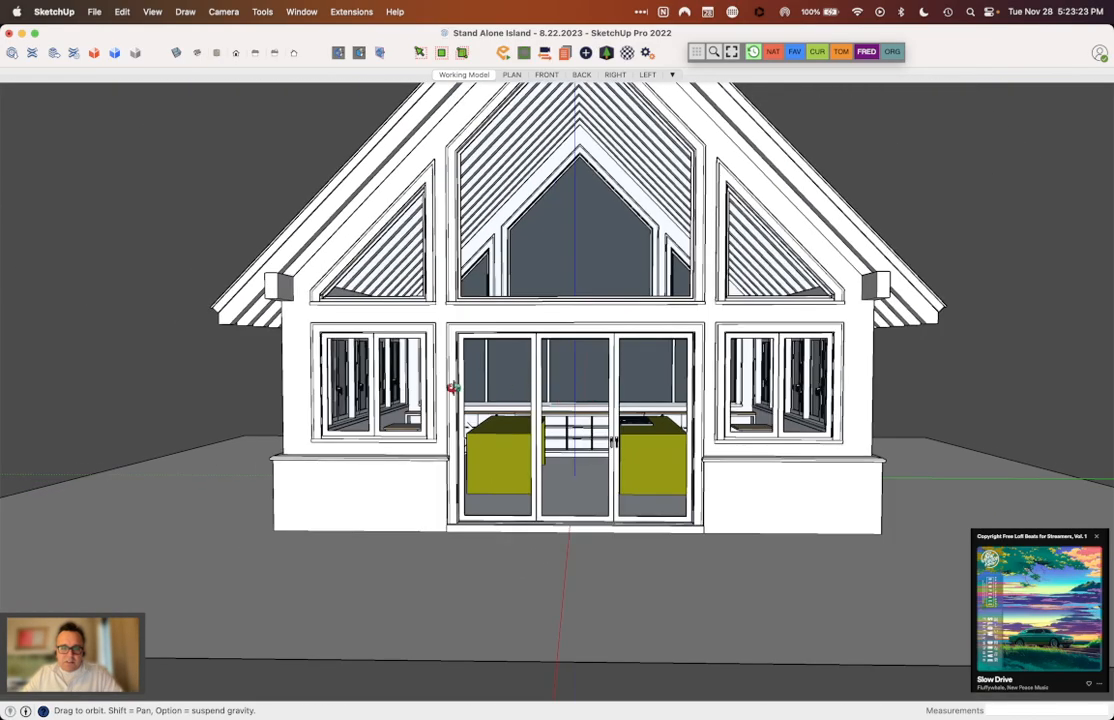
left_click_drag(800, 366, 818, 390)
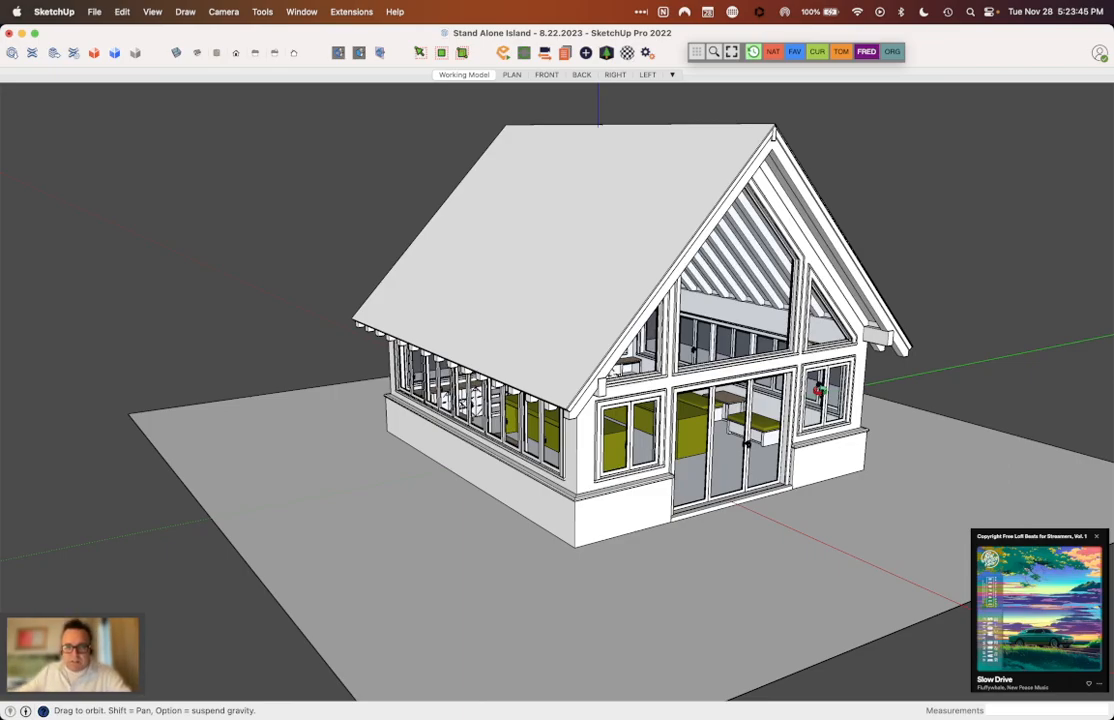
scroll(604, 470, "down", 5)
middle_click_drag(604, 470, 760, 482)
scroll(757, 388, "up", 5)
middle_click_drag(758, 388, 731, 388)
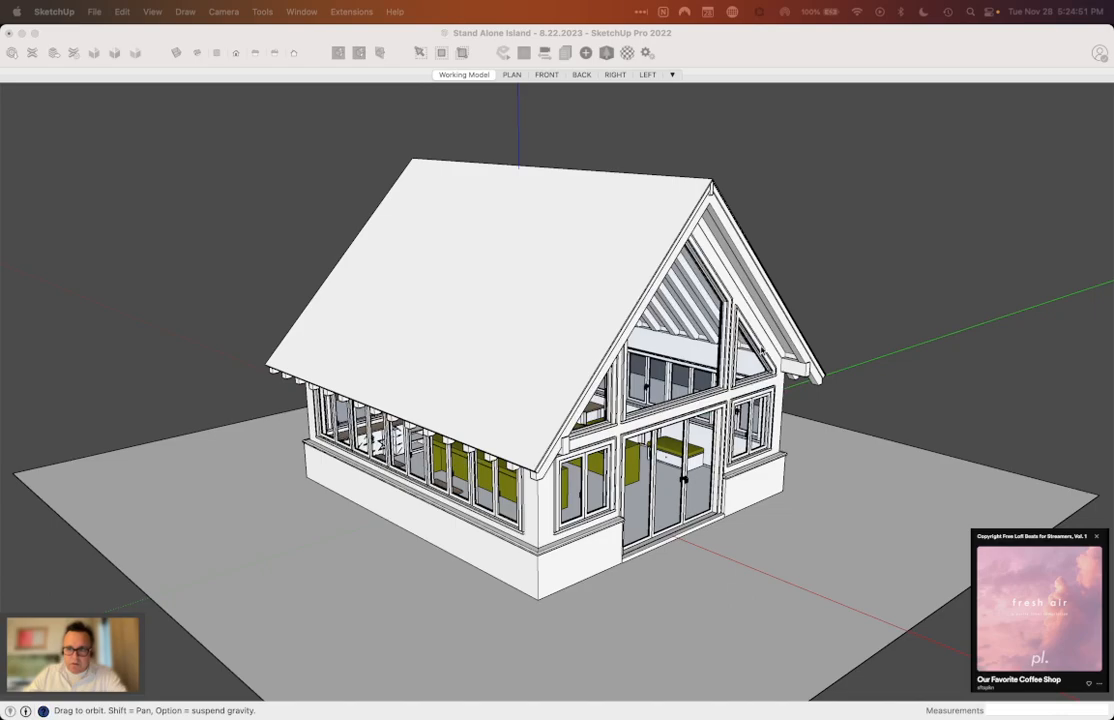
left_click(790, 318)
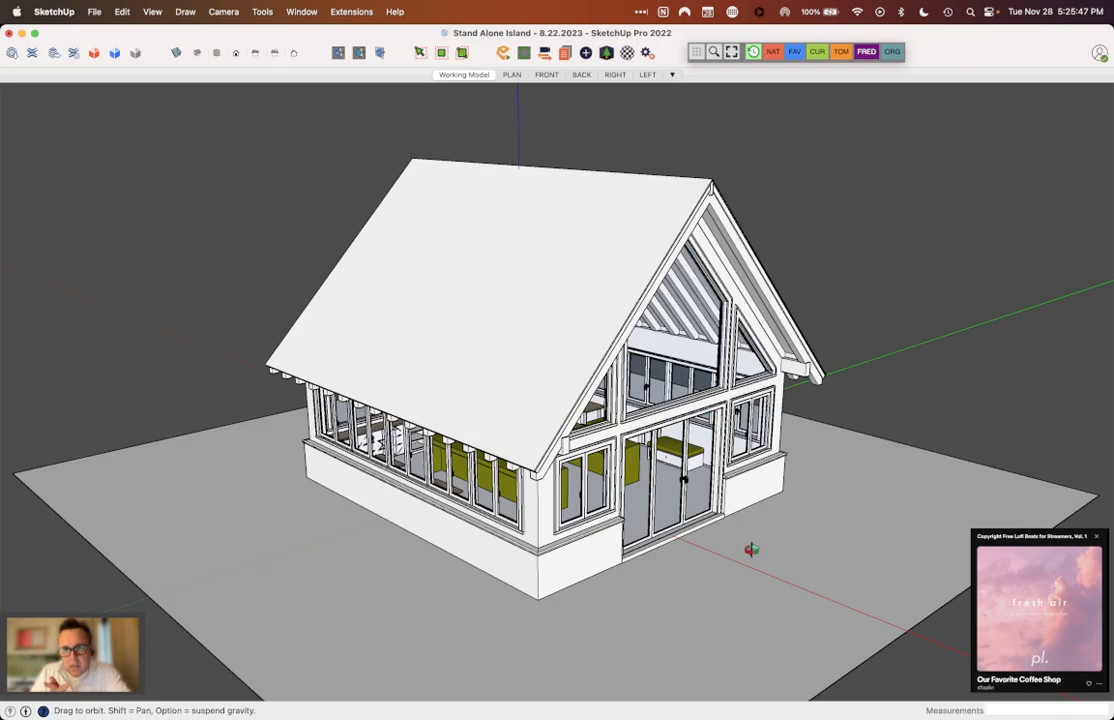
key("ctrl+Down")
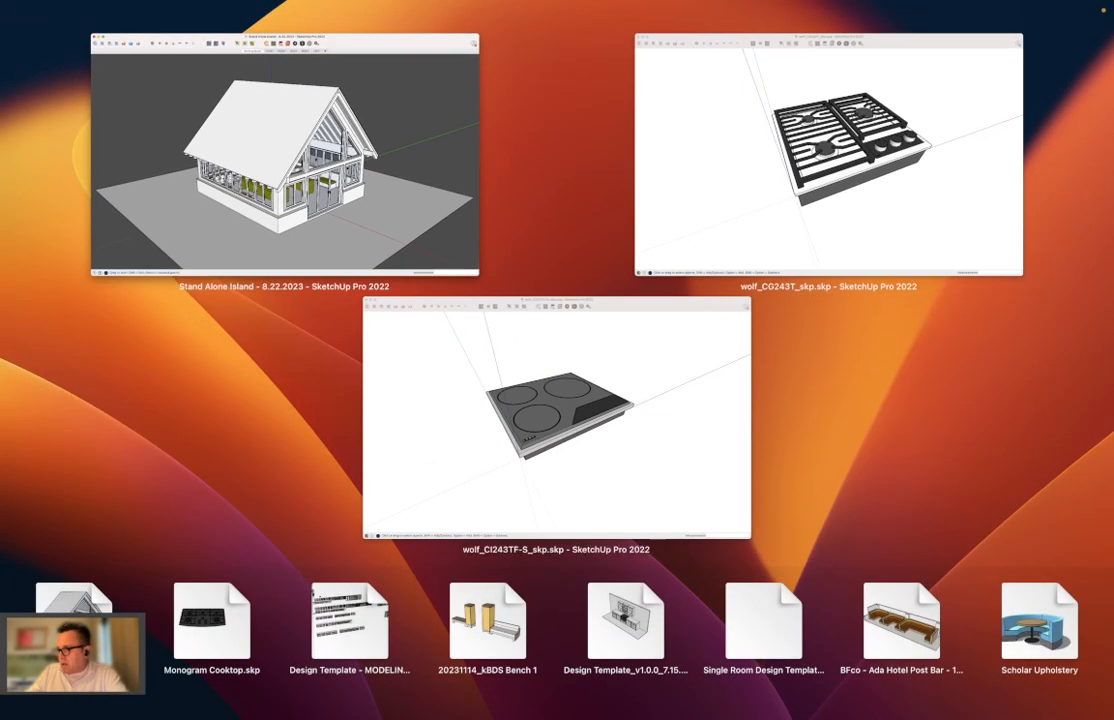
key("ctrl+Down")
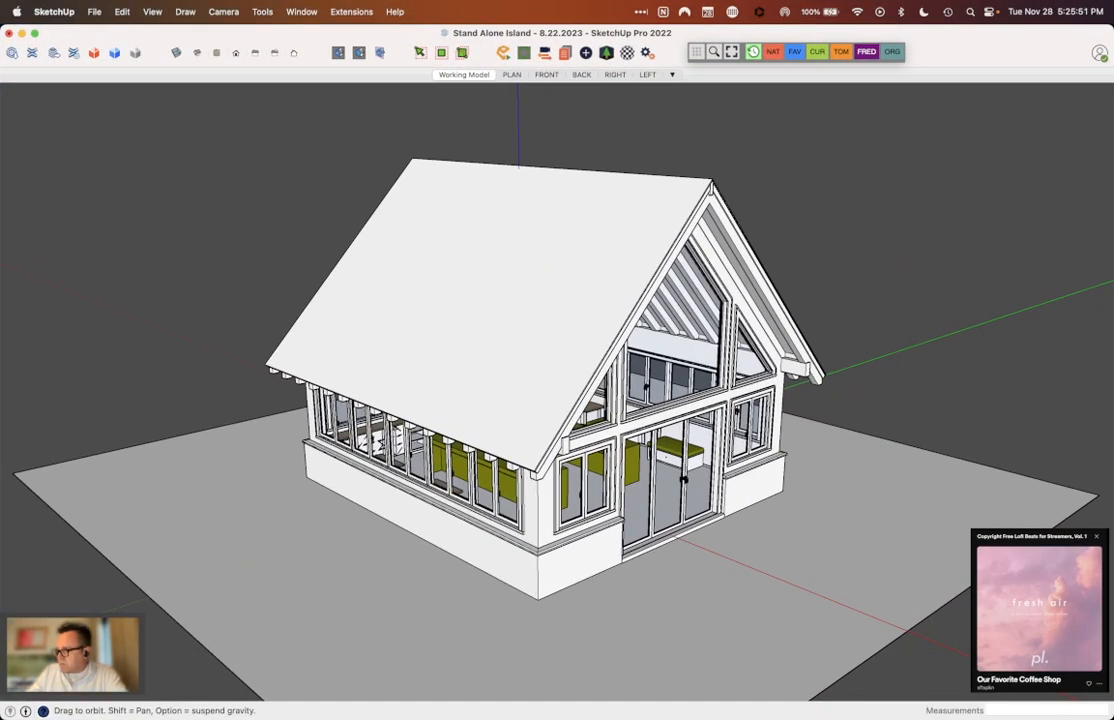